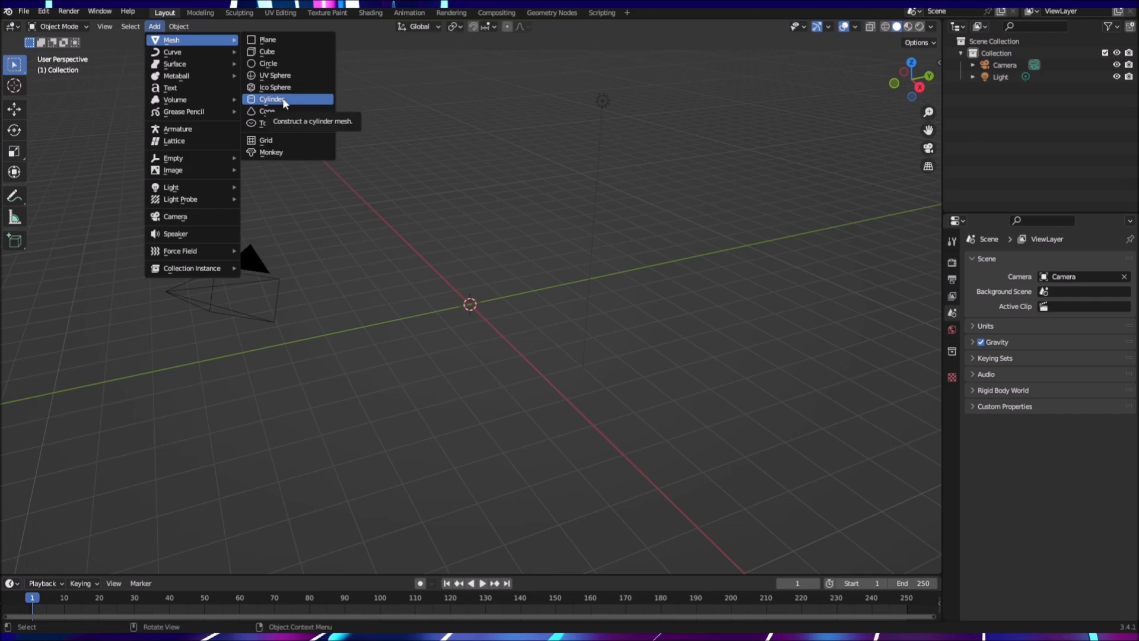
Step: Add a cylinder mesh and raise it along the Z axis to about 1.4 m so it stands above the floor grid
{"action": "left_click", "coordinate": [285, 101]}
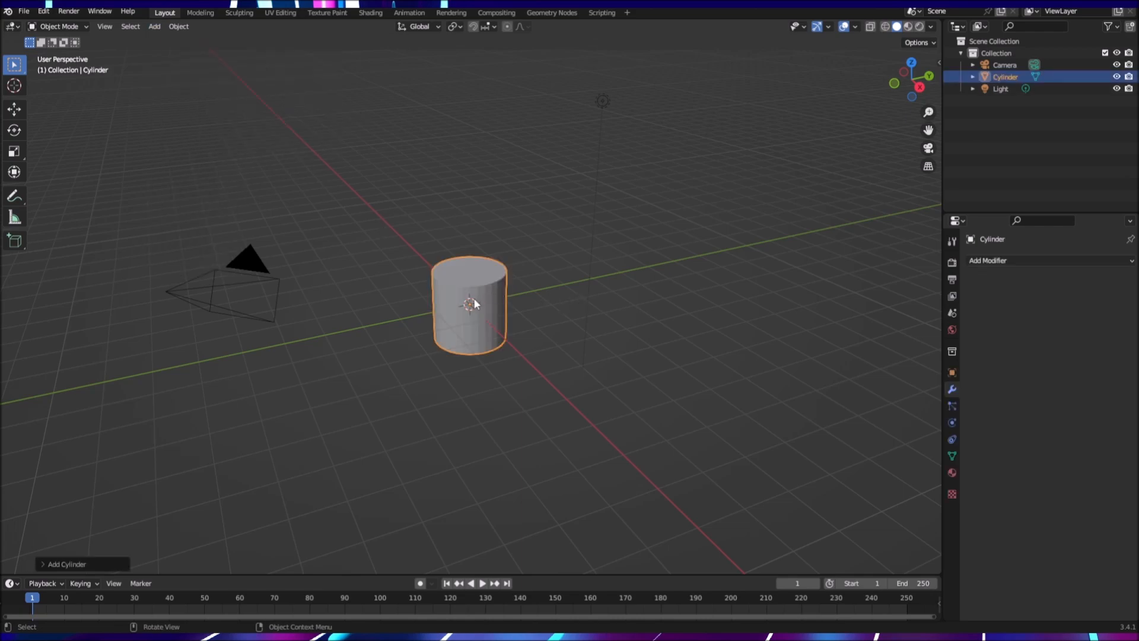
{"action": "key", "text": "g"}
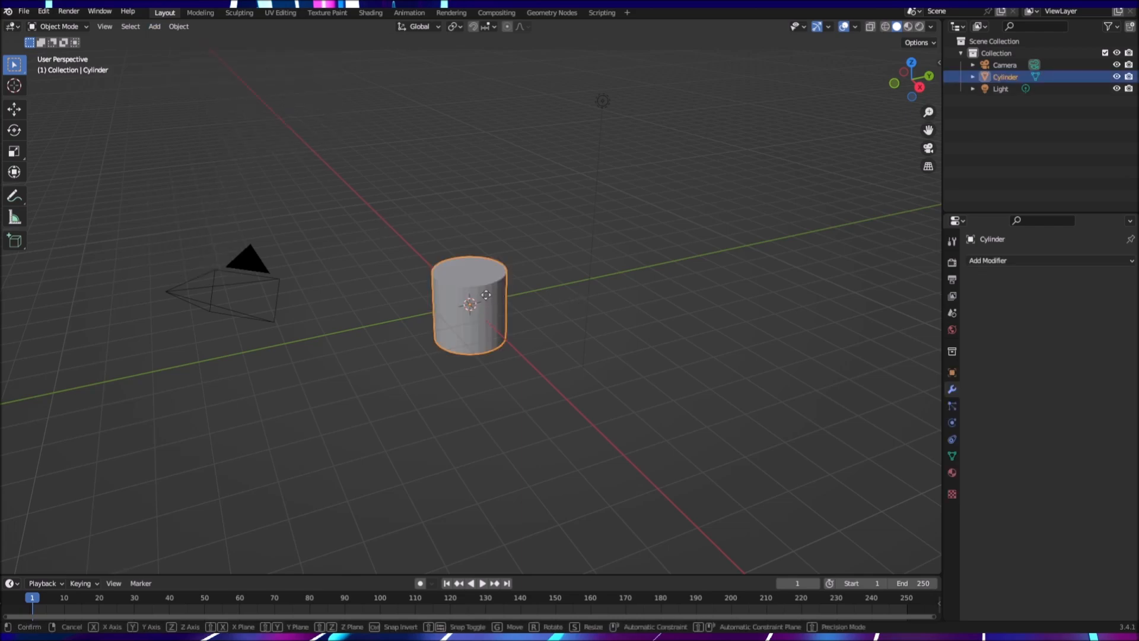
{"action": "key", "text": "z"}
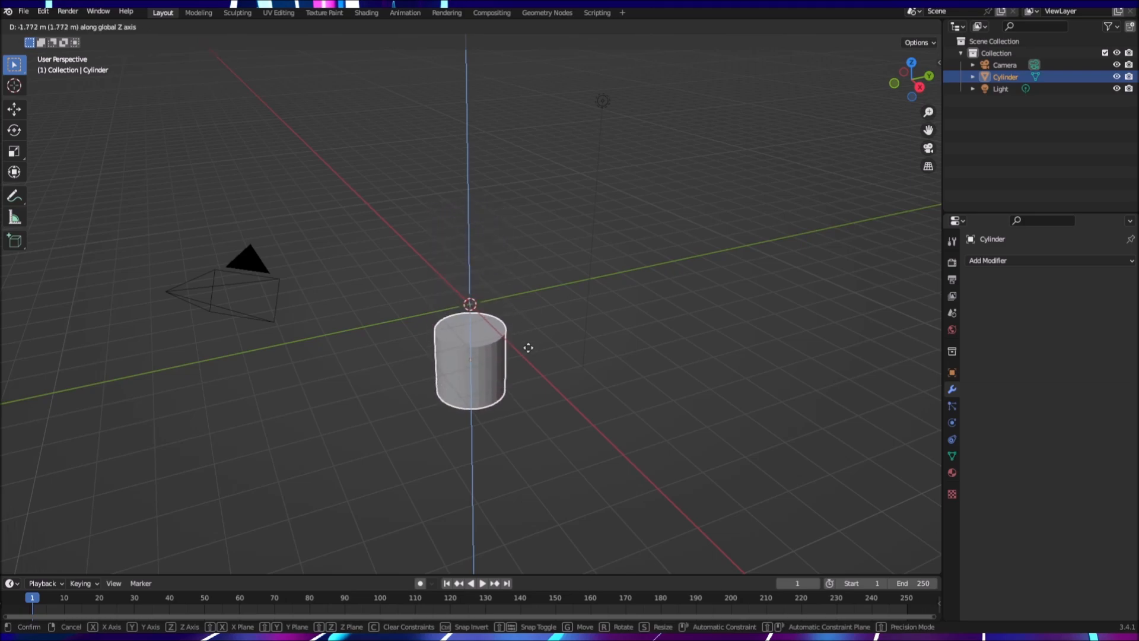
{"action": "left_click", "coordinate": [515, 247]}
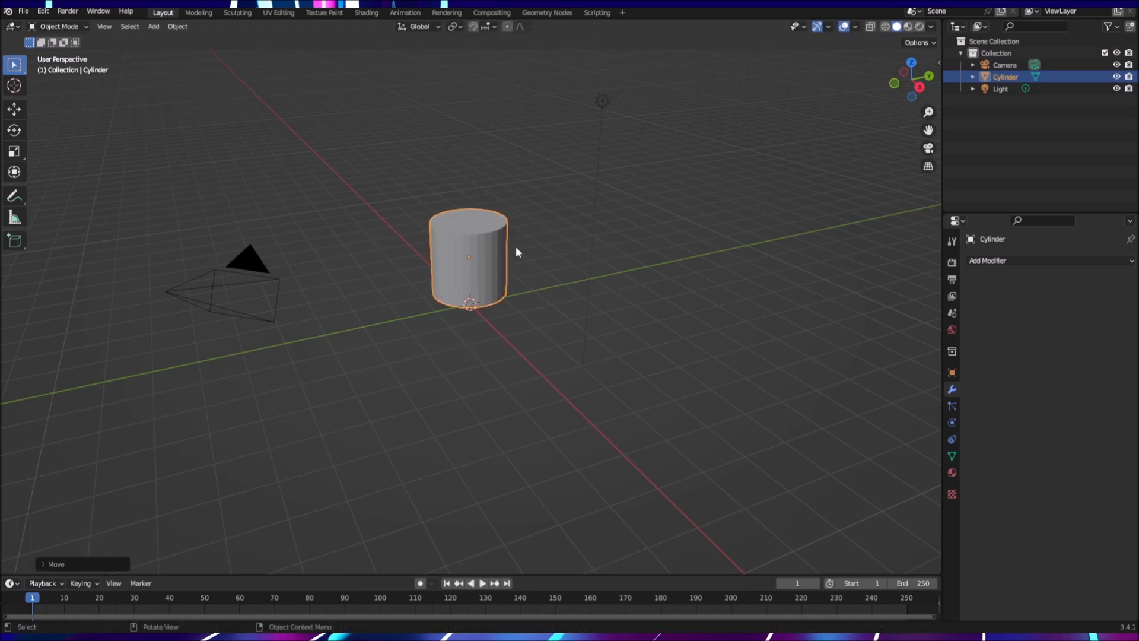
{"action": "scroll", "coordinate": [527, 312], "scroll_direction": "up", "scroll_amount": 5}
{"action": "middle_click_drag", "start_coordinate": [526, 310], "coordinate": [531, 285]}
{"action": "scroll", "coordinate": [530, 284], "scroll_direction": "down", "scroll_amount": 2}
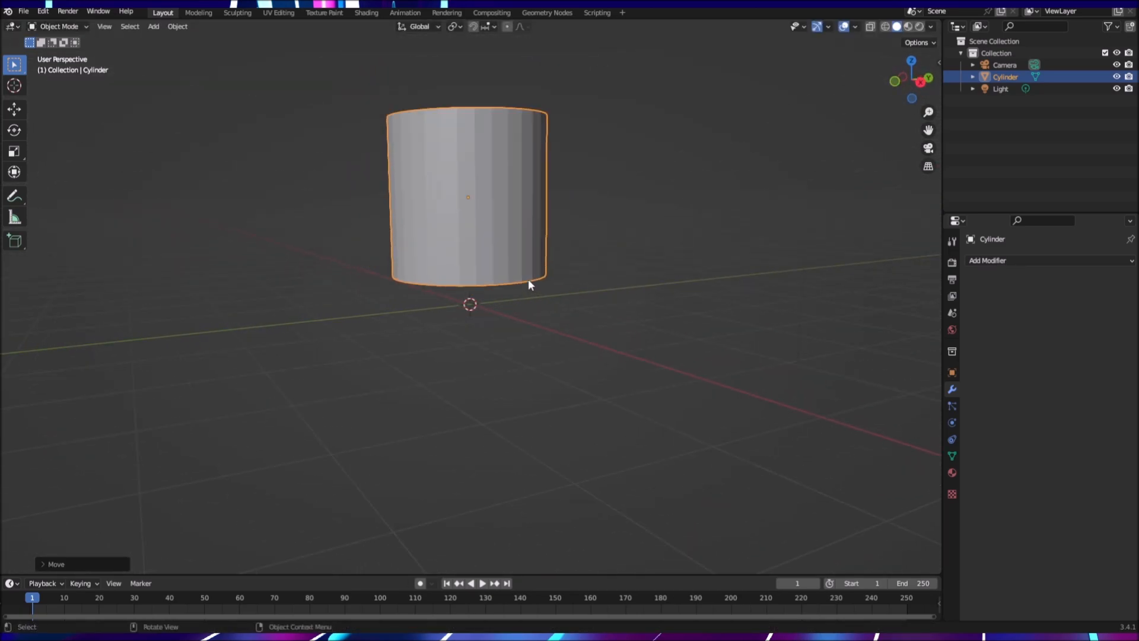
Step: Scale the cylinder down uniformly to about 0.036 and show its transform values
{"action": "left_click", "coordinate": [482, 167]}
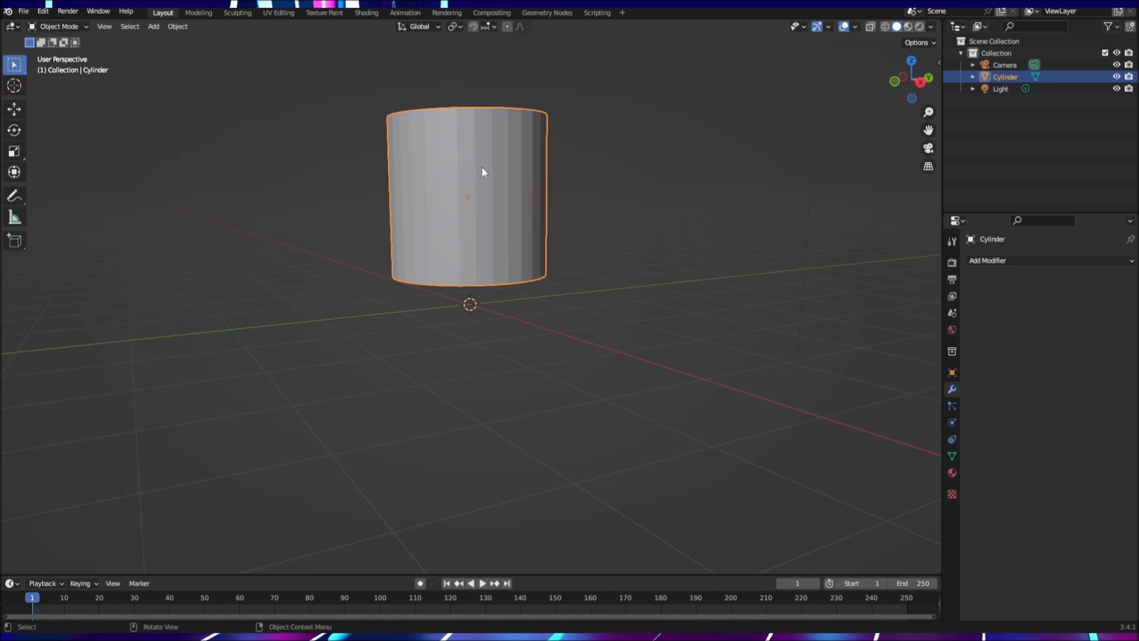
{"action": "key", "text": "s"}
{"action": "left_click", "coordinate": [482, 167]}
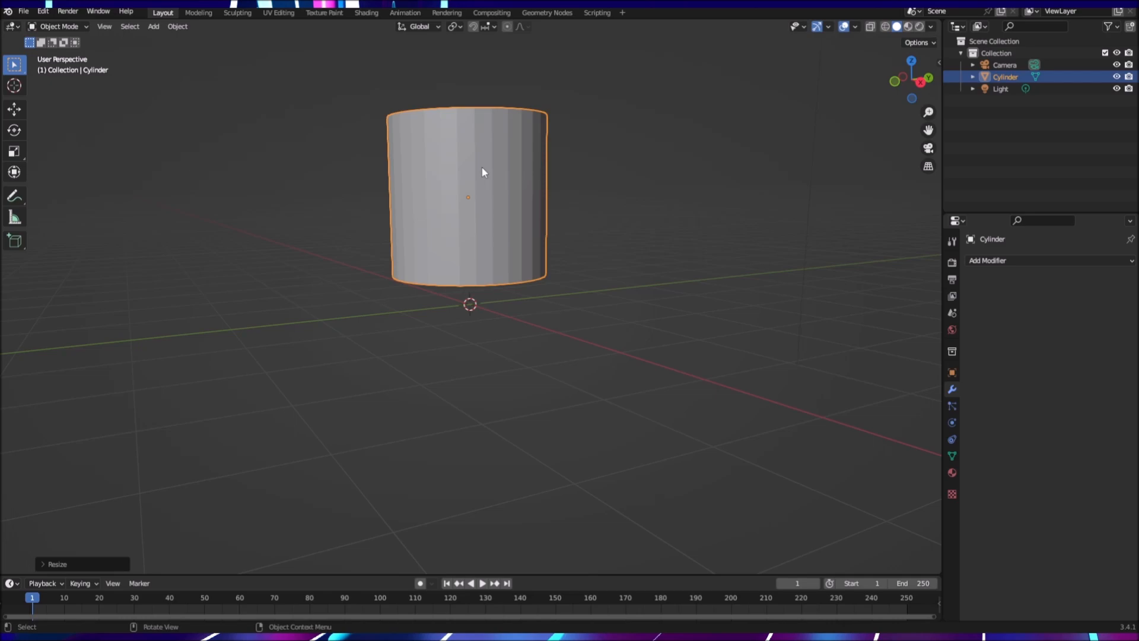
{"action": "key", "text": "s"}
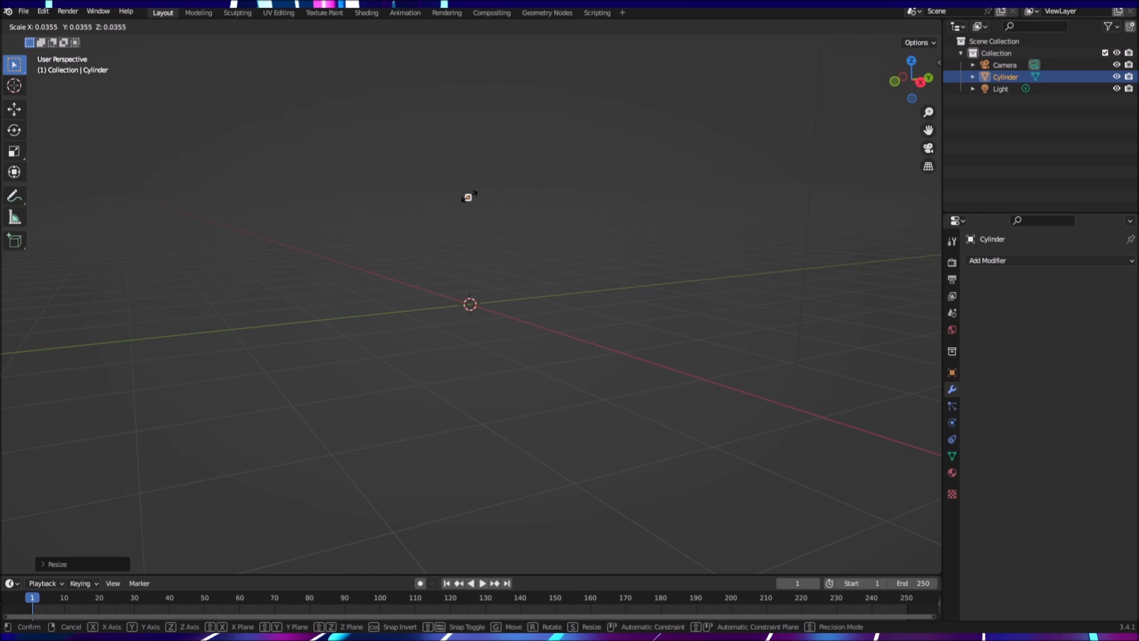
{"action": "left_click", "coordinate": [469, 197]}
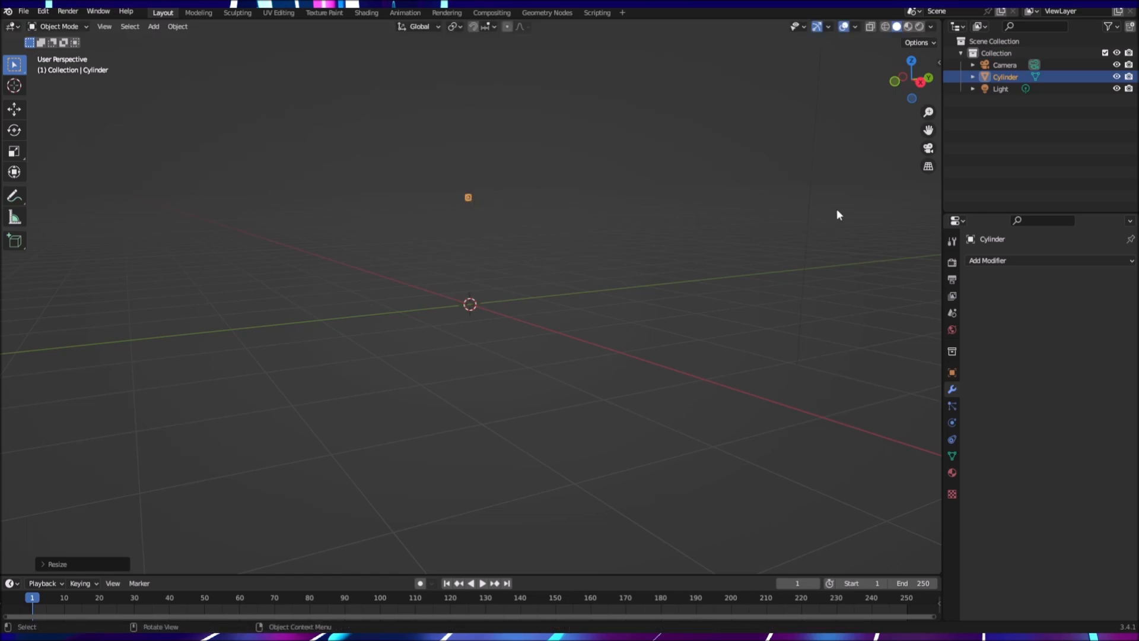
{"action": "key", "text": "n"}
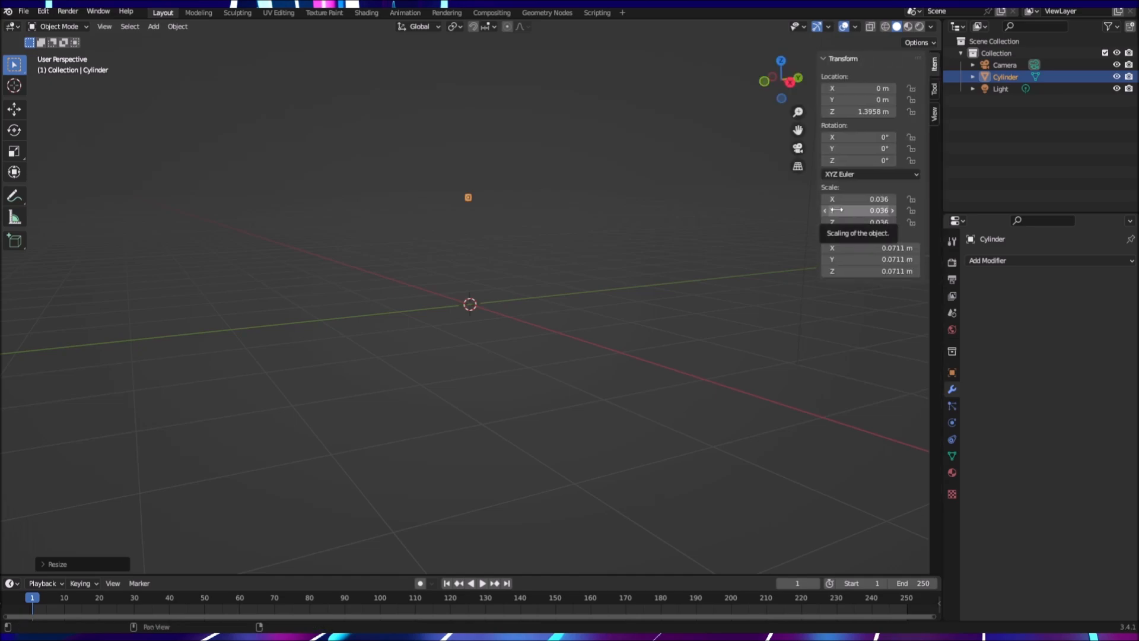
Step: Lower the cylinder along the Z axis to about 0.048 m, just above the world origin
{"action": "scroll", "coordinate": [613, 312], "scroll_direction": "up", "scroll_amount": 5}
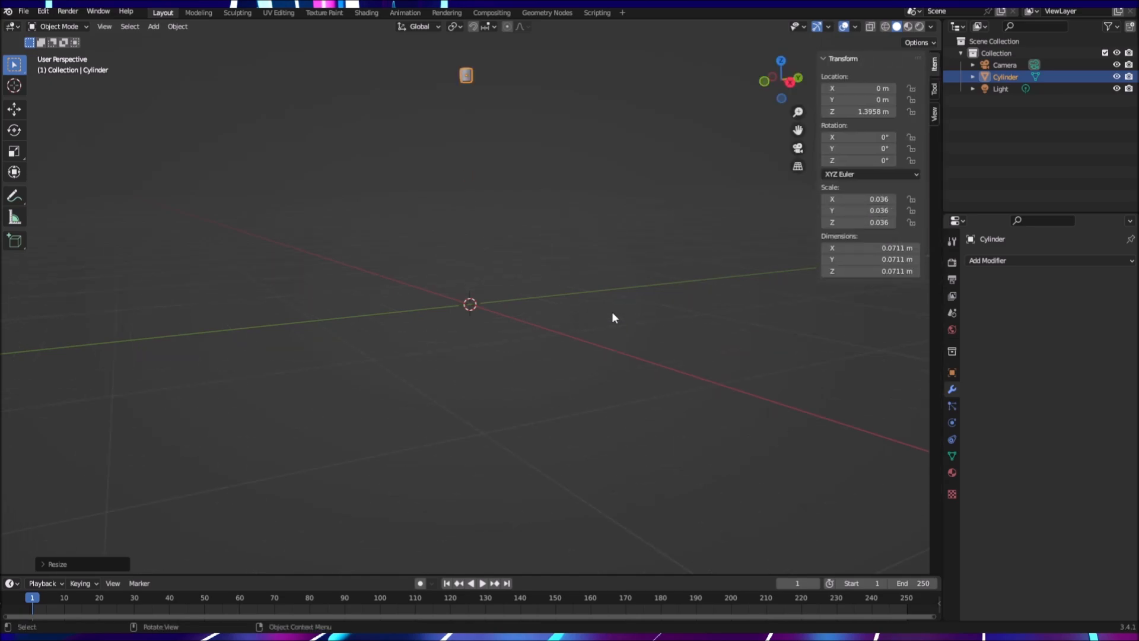
{"action": "scroll", "coordinate": [595, 252], "scroll_direction": "down", "scroll_amount": 1}
{"action": "key", "text": "g"}
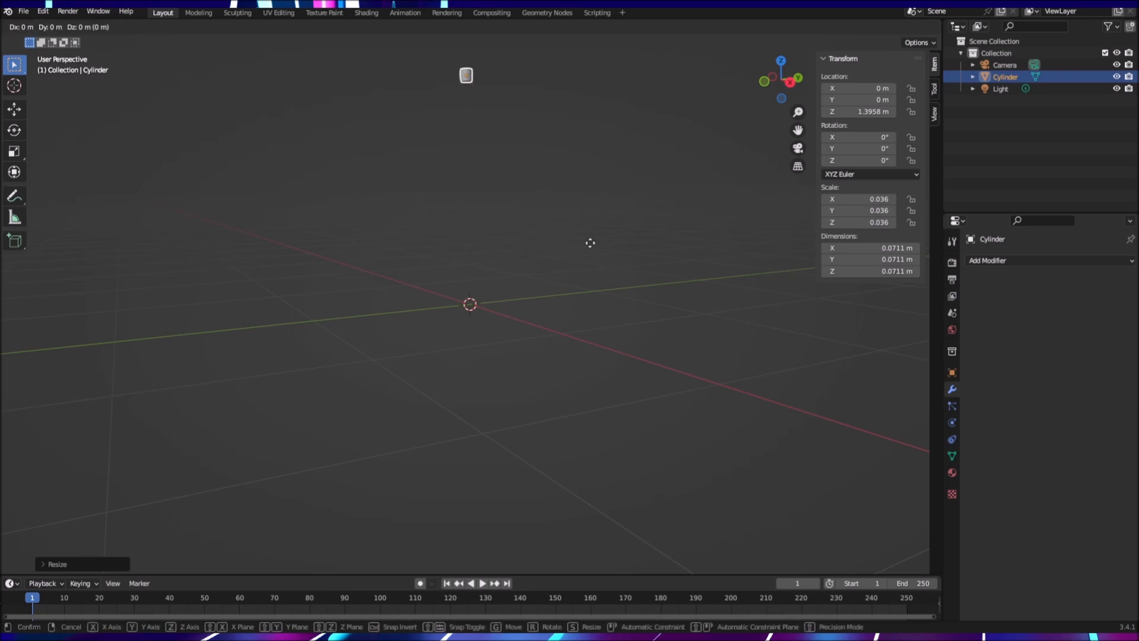
{"action": "key", "text": "z"}
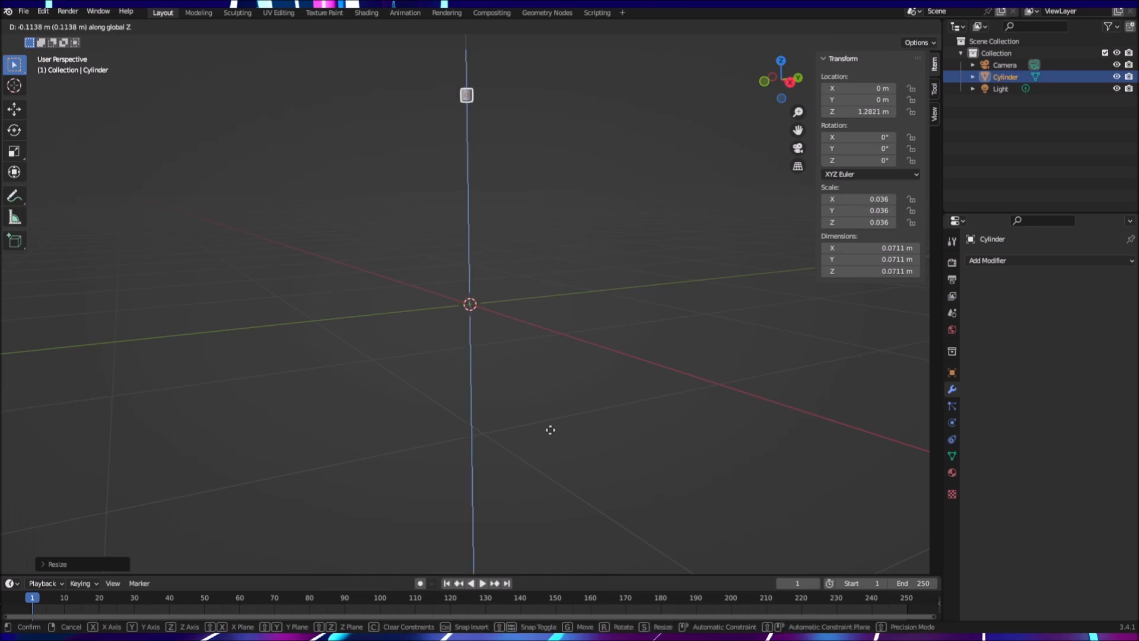
{"action": "left_click", "coordinate": [558, 523]}
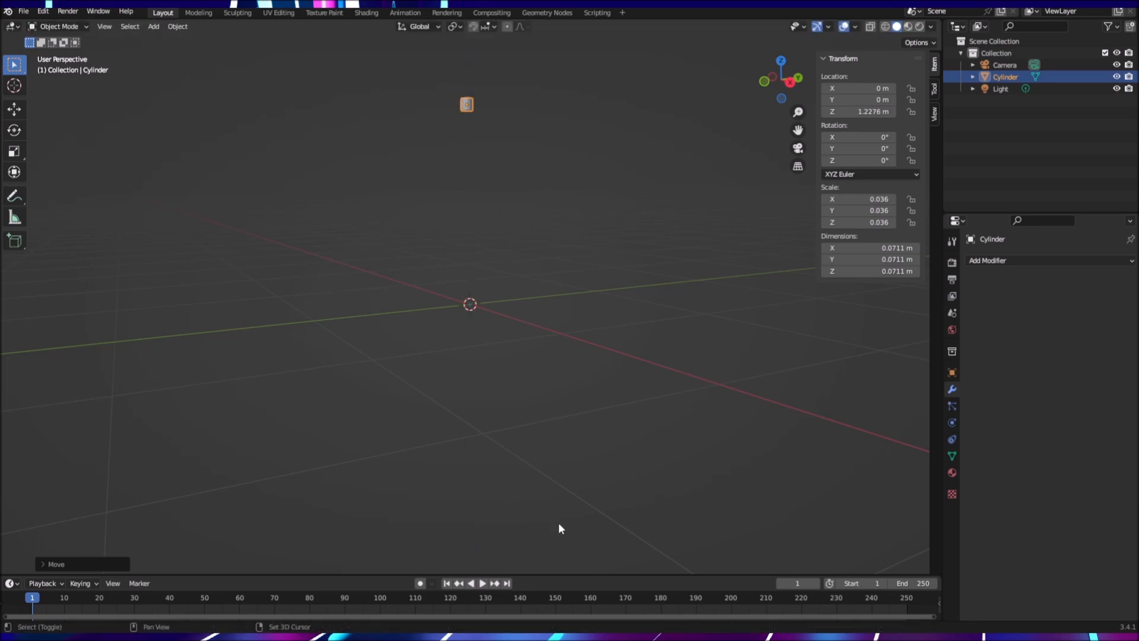
{"action": "key", "text": "g"}
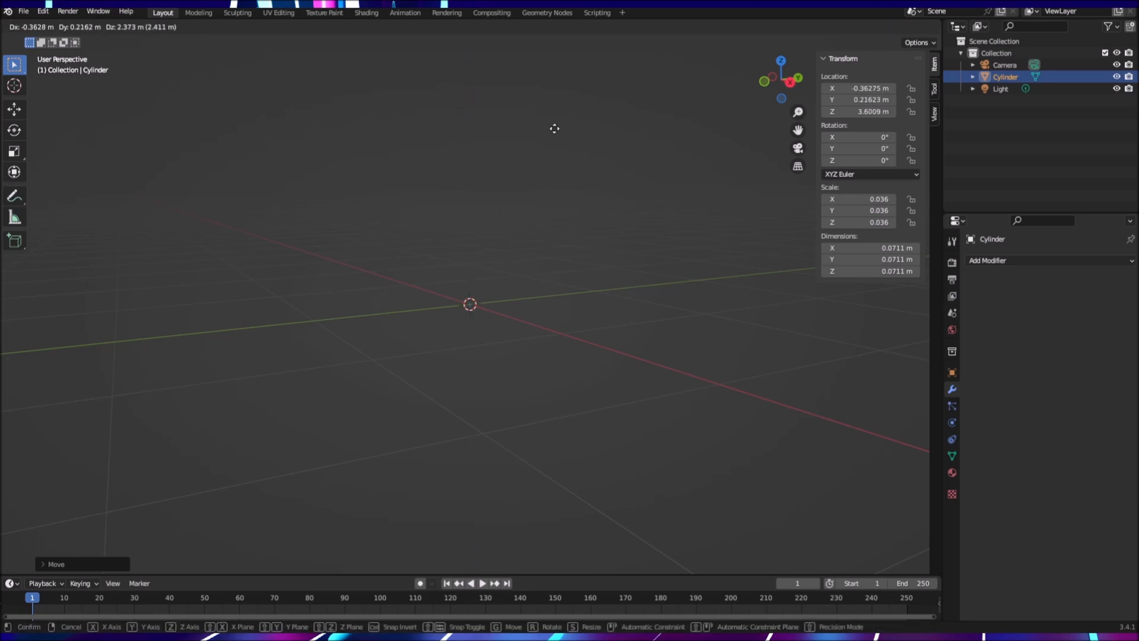
{"action": "key", "text": "z"}
{"action": "left_click", "coordinate": [528, 511]}
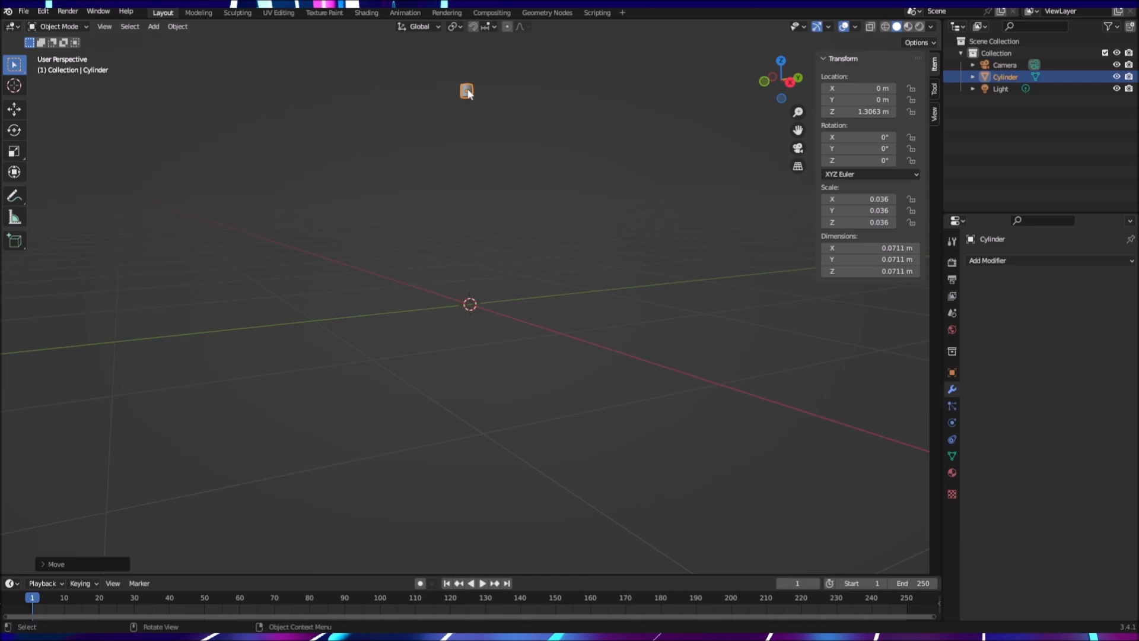
{"action": "key", "text": "g"}
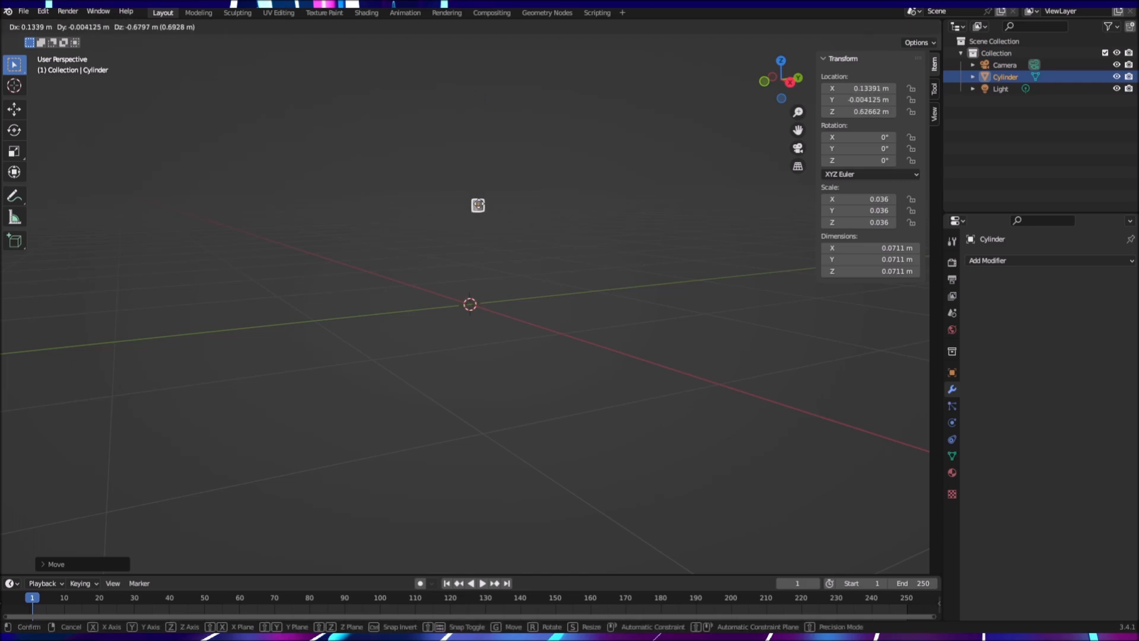
{"action": "key", "text": "z"}
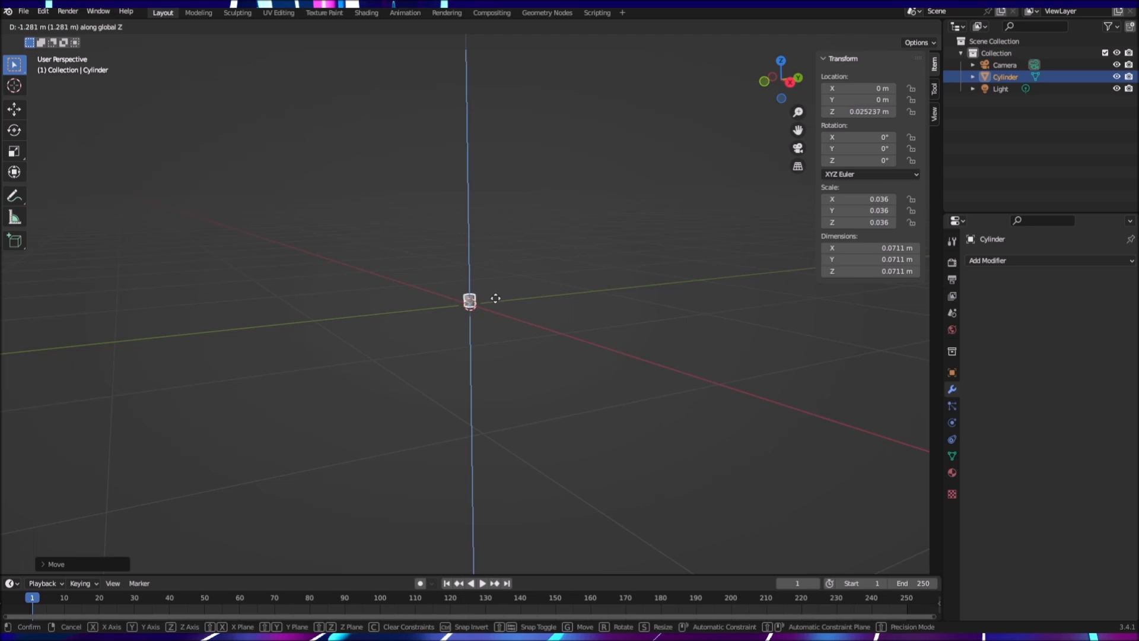
{"action": "left_click", "coordinate": [498, 299]}
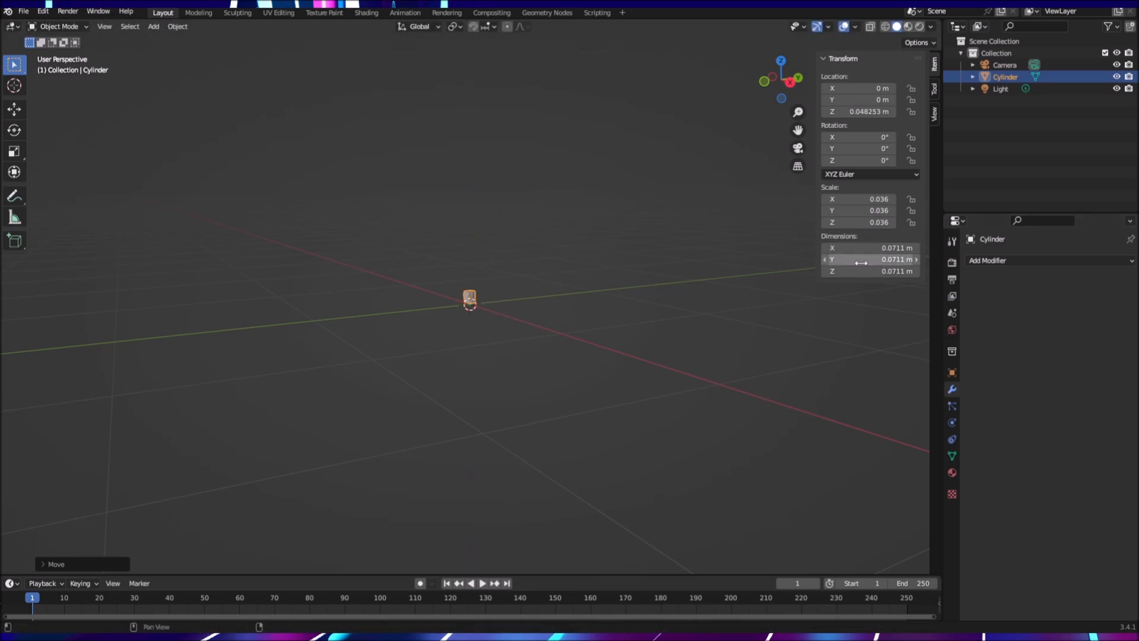
Step: Lower the cylinder further along Z to about 0.037 m so its base meets the floor grid
{"action": "scroll", "coordinate": [644, 322], "scroll_direction": "up", "scroll_amount": 10}
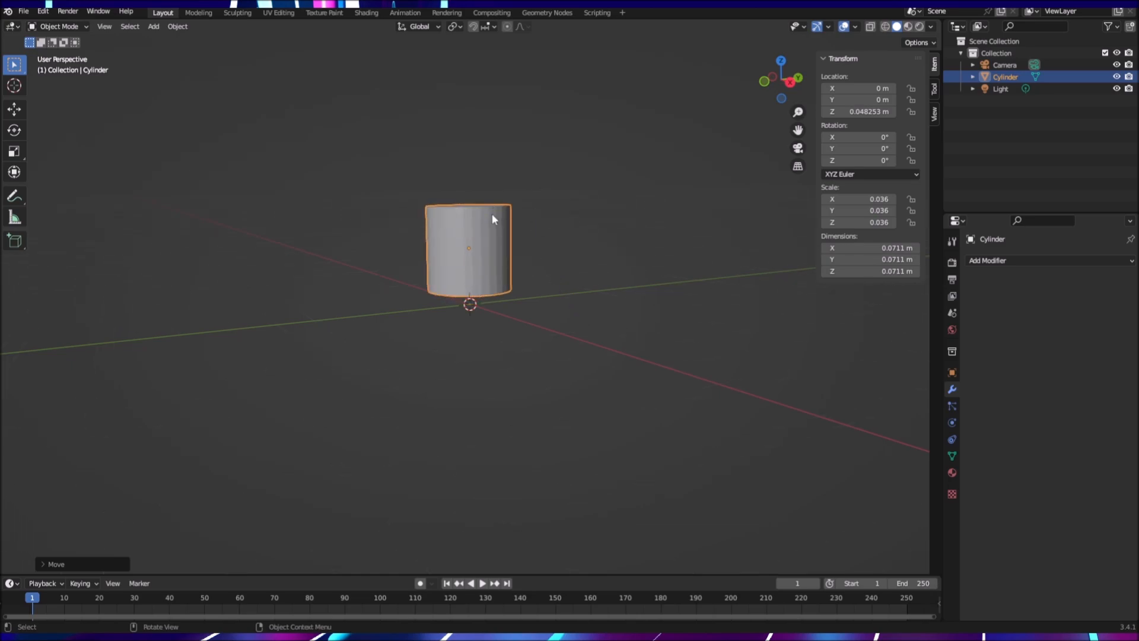
{"action": "left_click", "coordinate": [489, 232]}
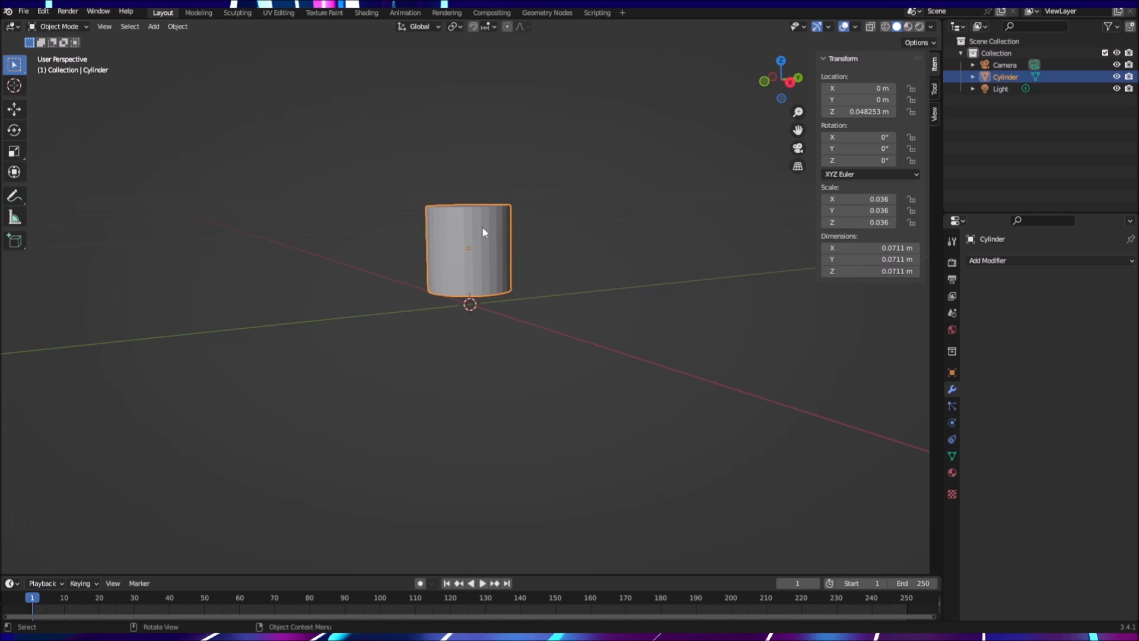
{"action": "key", "text": "g"}
{"action": "key", "text": "z"}
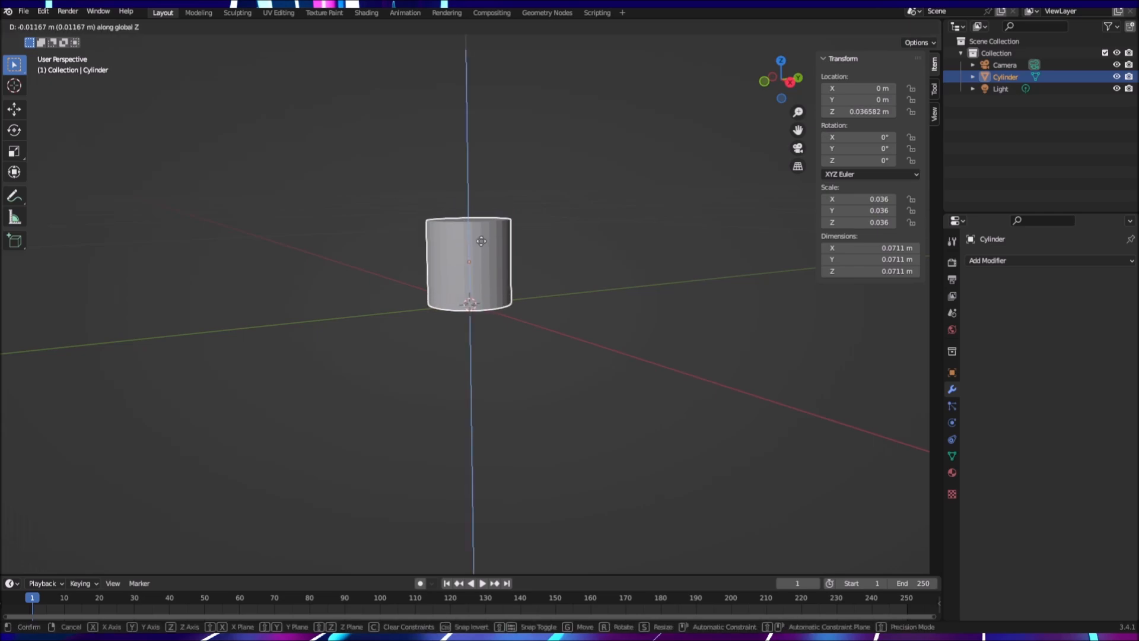
{"action": "left_click", "coordinate": [481, 241]}
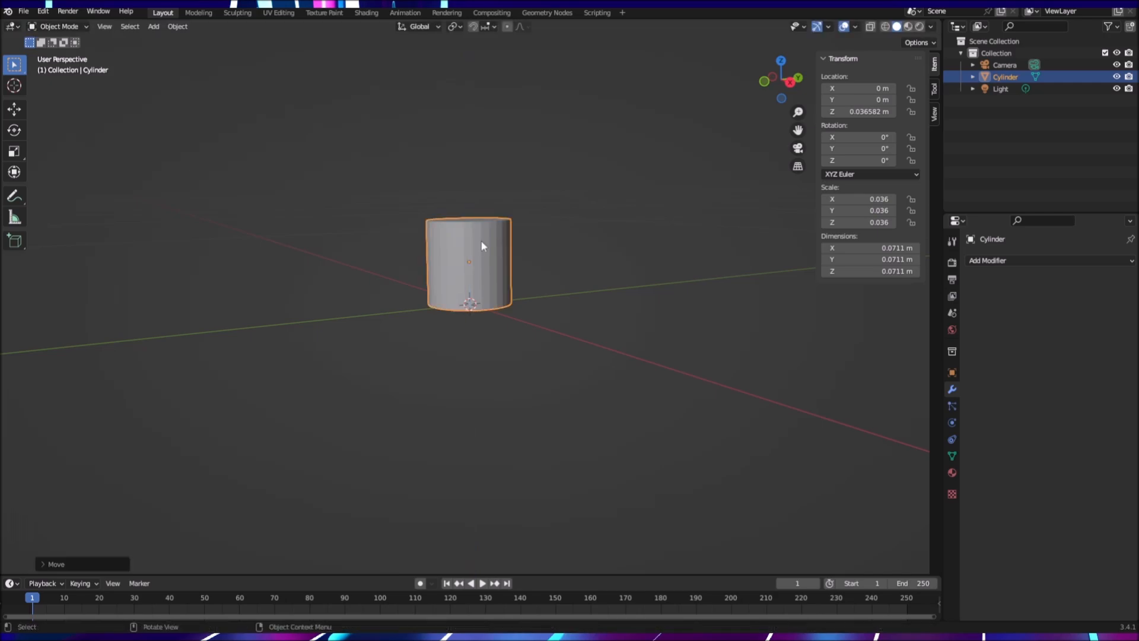
Step: Shrink the cylinder uniformly to about 0.0096 m and lower it along Z to about 0.0048 m, onto the grid
{"action": "key", "text": "s"}
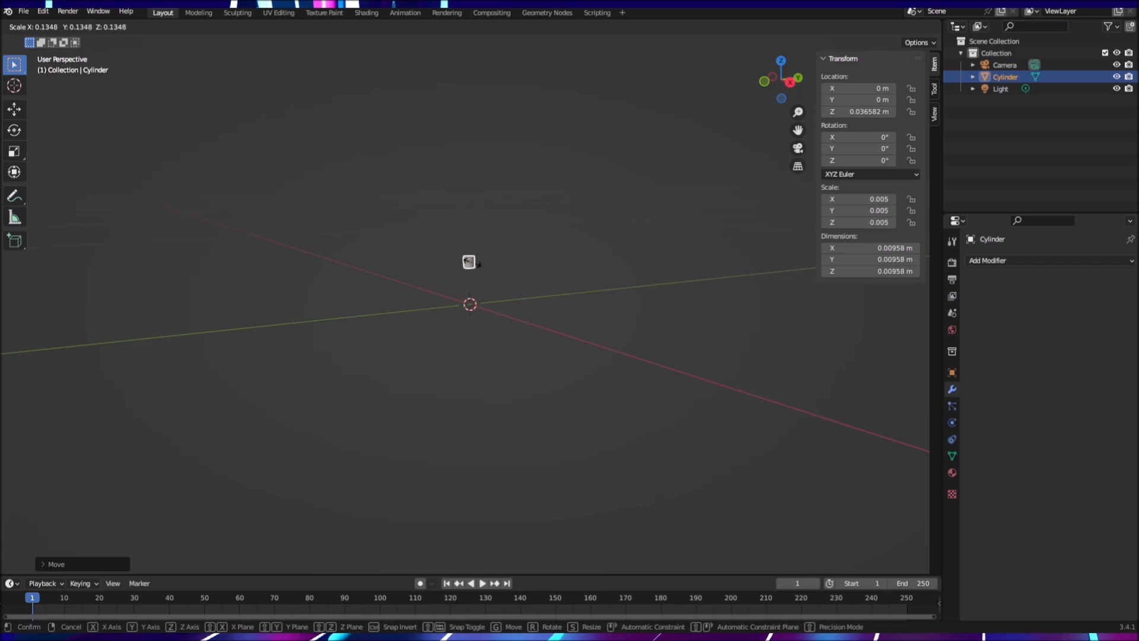
{"action": "left_click", "coordinate": [470, 261]}
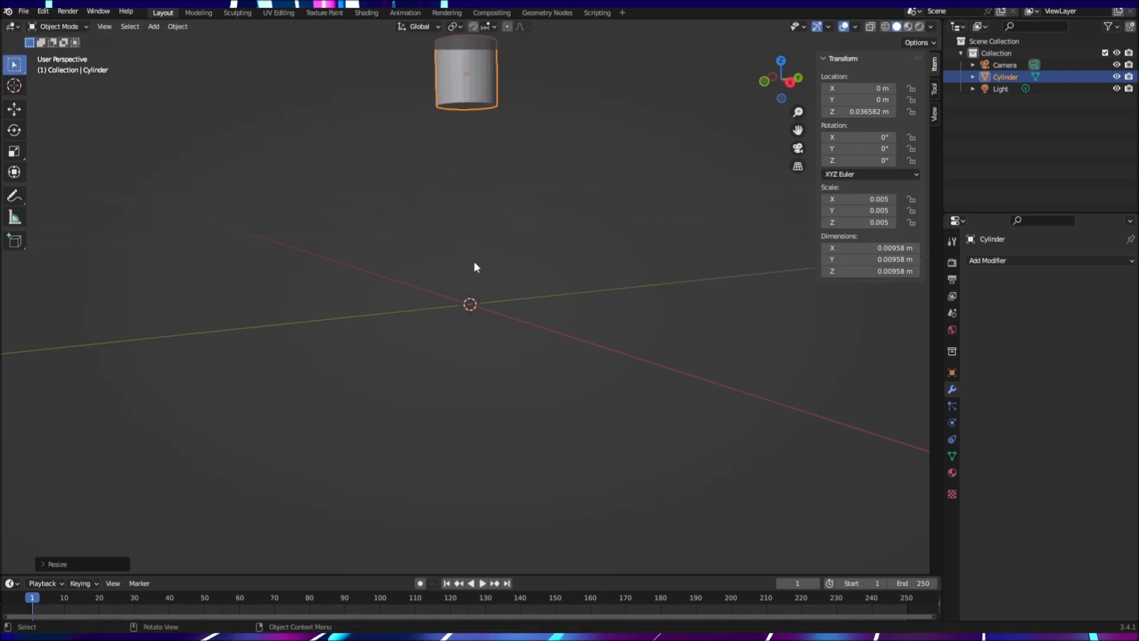
{"action": "key", "text": "g"}
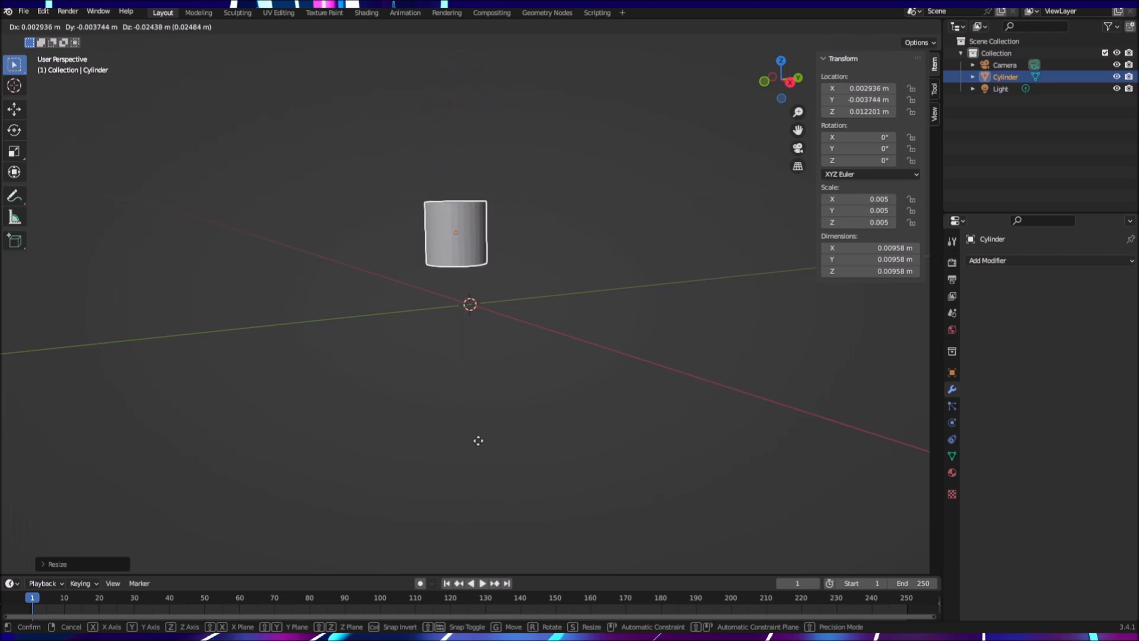
{"action": "key", "text": "z"}
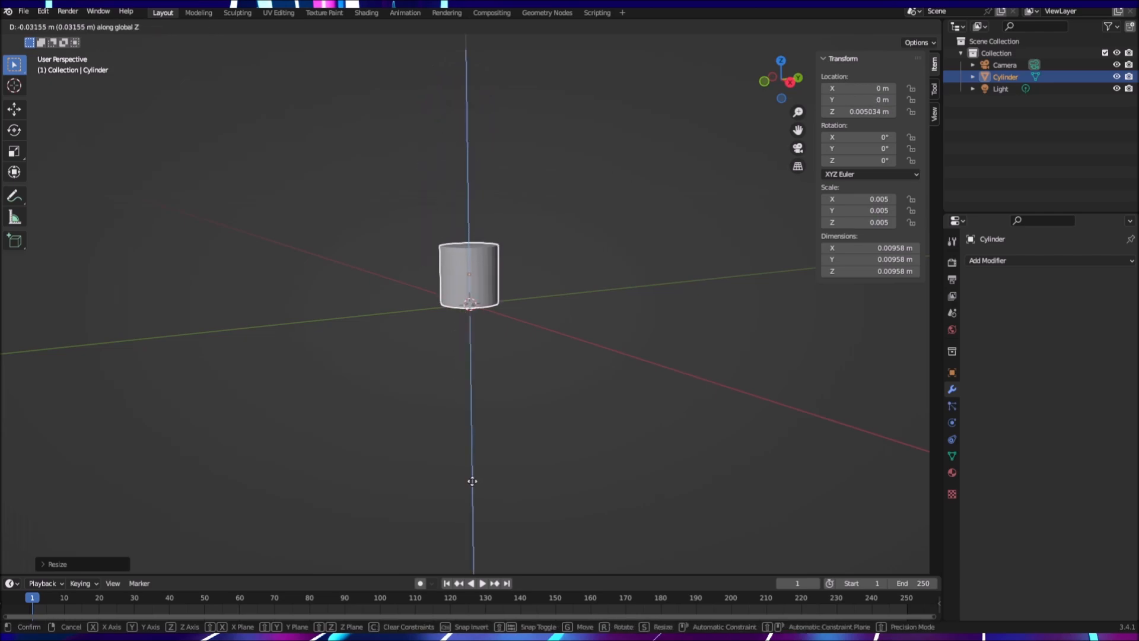
{"action": "left_click", "coordinate": [469, 482]}
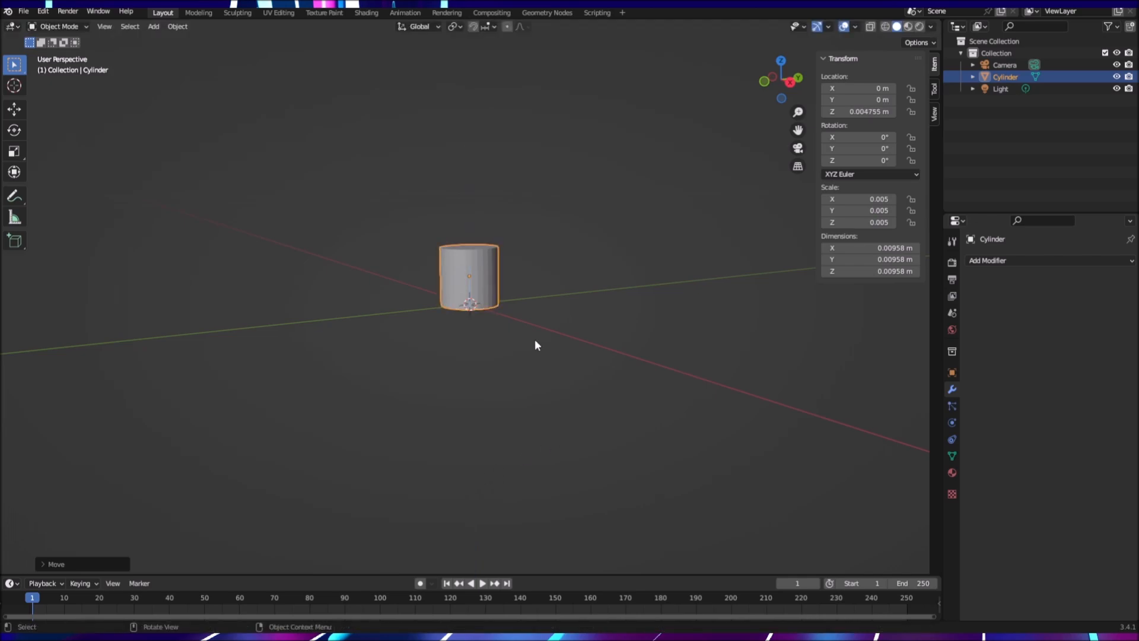
Step: Scale the cylinder uniformly to 0.0075 m in every dimension
{"action": "scroll", "coordinate": [504, 318], "scroll_direction": "up", "scroll_amount": 2}
{"action": "mouse_move", "coordinate": [503, 318]}
{"action": "middle_mouse_down"}
{"action": "mouse_move", "coordinate": [524, 315]}
{"action": "mouse_move", "coordinate": [526, 285]}
{"action": "mouse_move", "coordinate": [509, 339]}
{"action": "mouse_move", "coordinate": [502, 331]}
{"action": "middle_mouse_up"}
{"action": "scroll", "coordinate": [500, 323], "scroll_direction": "up", "scroll_amount": 4}
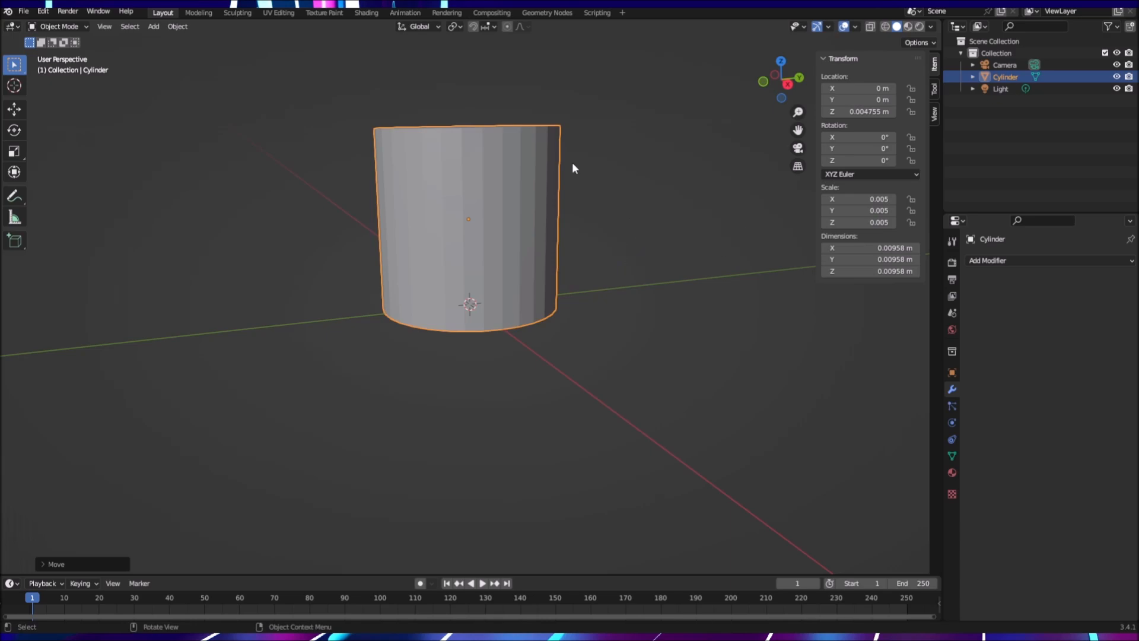
{"action": "key", "text": "s"}
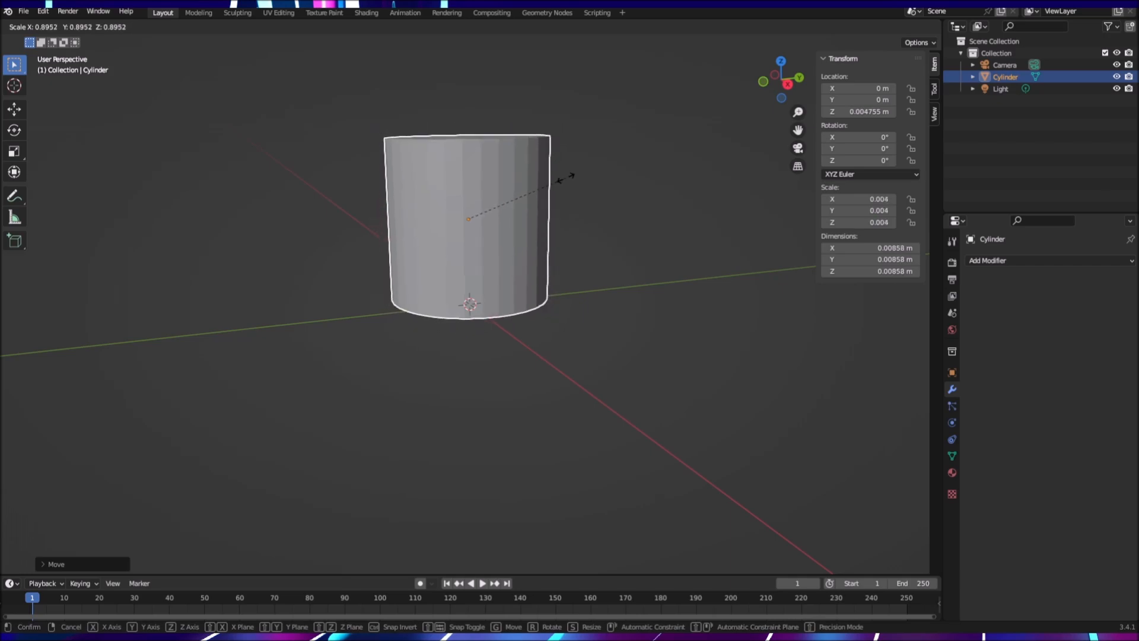
{"action": "left_click", "coordinate": [556, 187]}
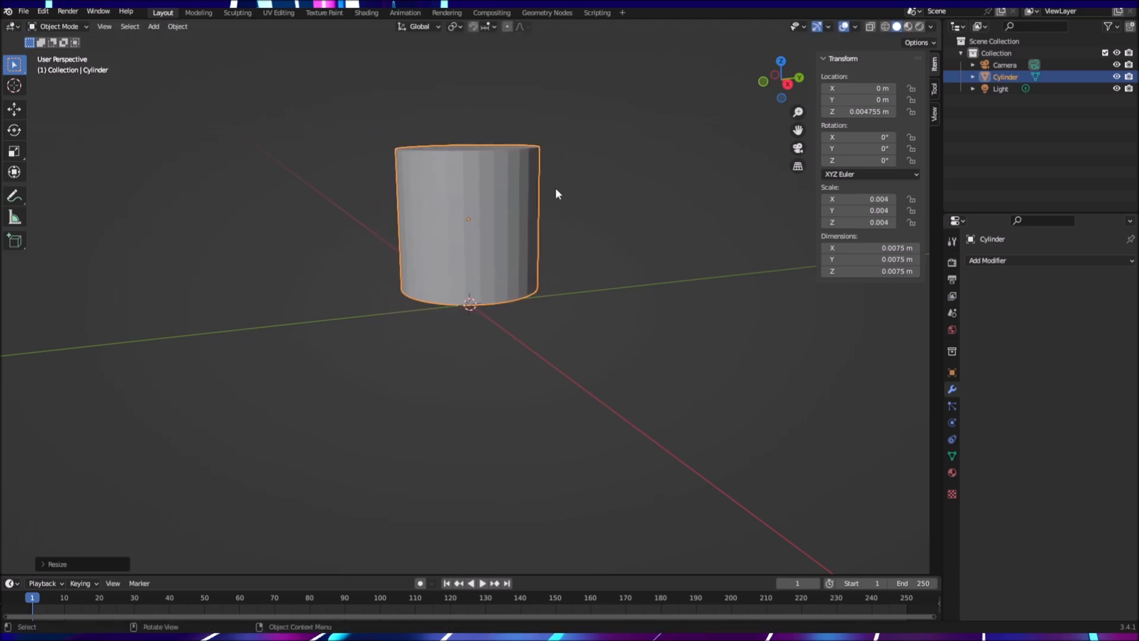
Step: Try to stretch the cylinder's Z dimension to 0.1 m, and undo the change
{"action": "left_click", "coordinate": [890, 271]}
{"action": "type", "text": "1.31"}
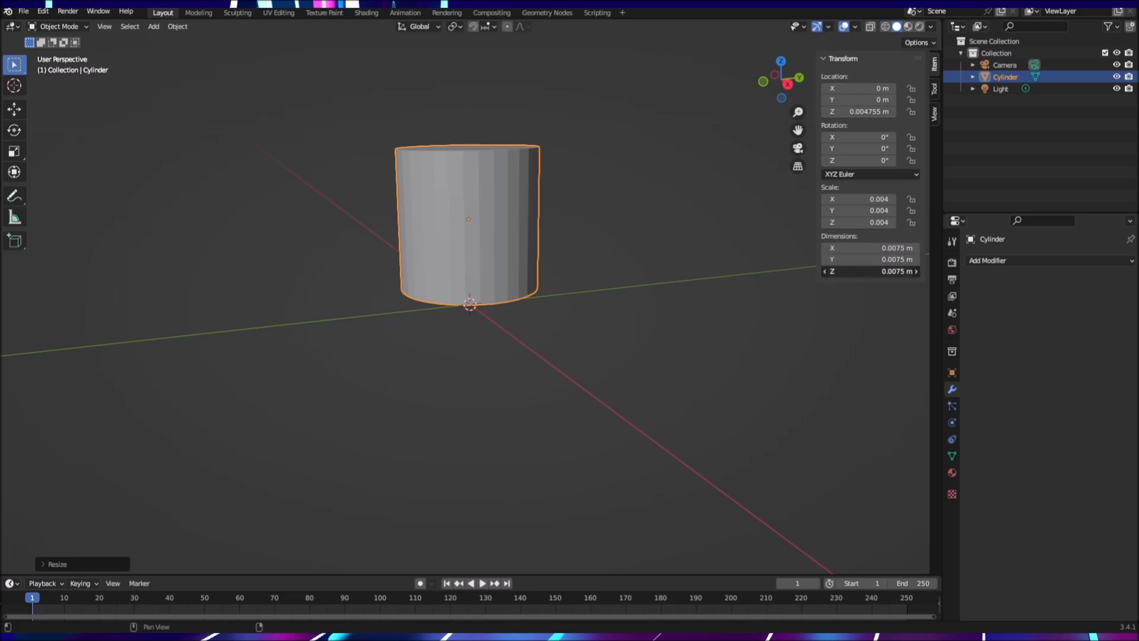
{"action": "key", "text": "Return"}
{"action": "left_click_drag", "start_coordinate": [878, 271], "coordinate": [867, 271]}
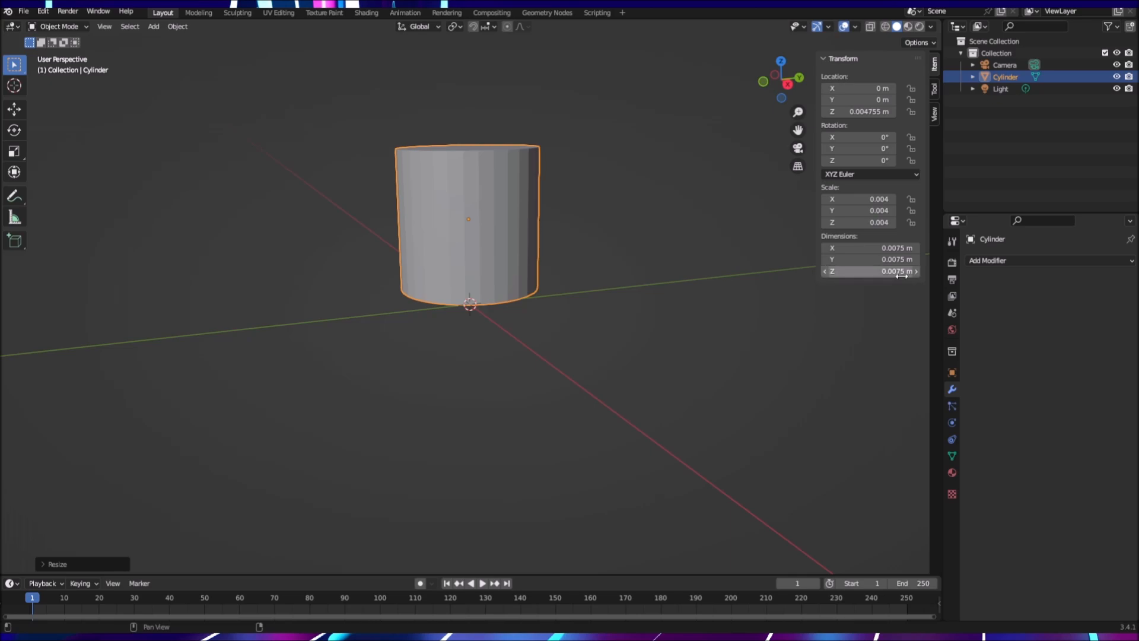
{"action": "left_click_drag", "start_coordinate": [829, 274], "coordinate": [899, 271]}
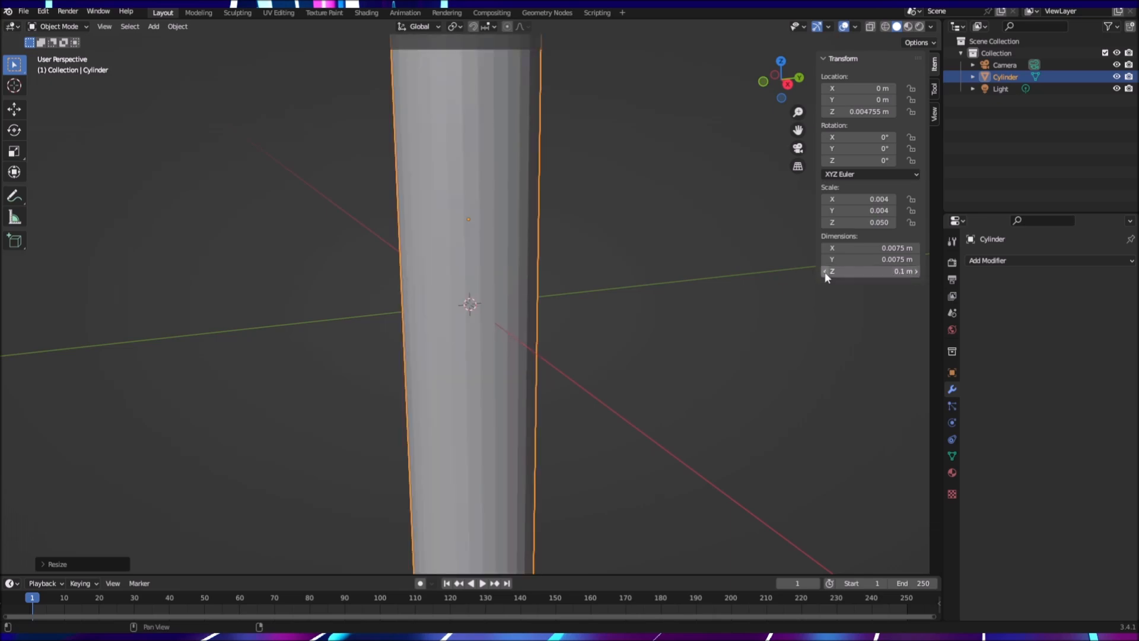
{"action": "key", "text": "ctrl+z"}
Step: Set the cylinder's Z dimension to 0.0043 m
{"action": "left_click", "coordinate": [894, 272]}
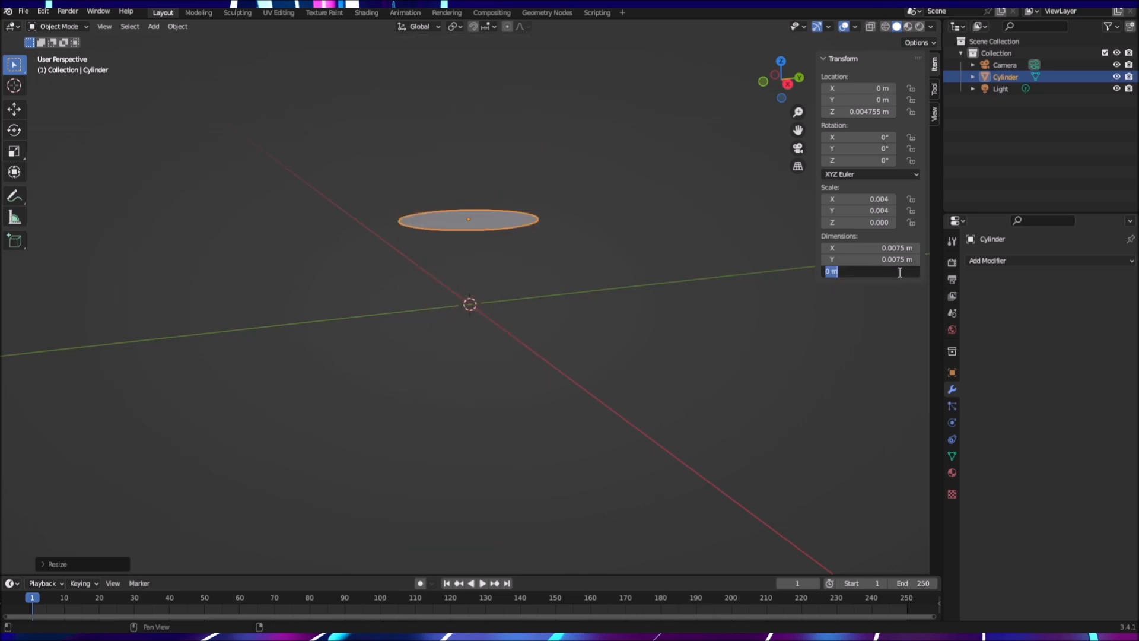
{"action": "type", "text": "0"}
{"action": "key", "text": "BackSpace"}
{"action": "type", "text": ".0043"}
{"action": "key", "text": "Return"}
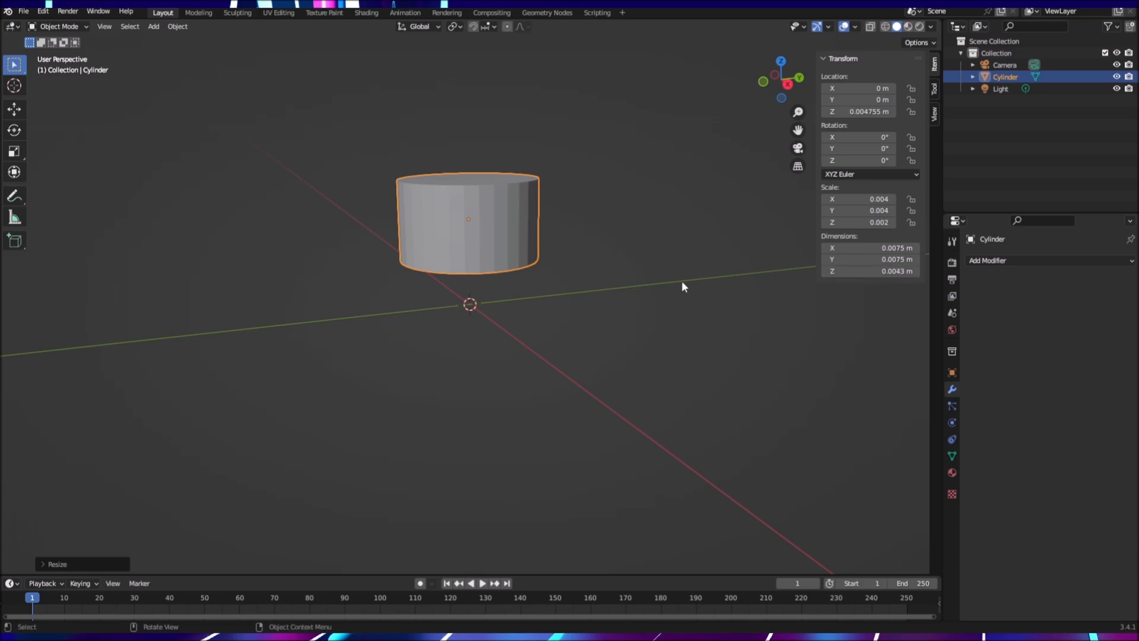
Step: Lower the cylinder along Z to a height of about 0.0028 m so its base sits near the world origin
{"action": "scroll", "coordinate": [558, 245], "scroll_direction": "up", "scroll_amount": 1}
{"action": "scroll", "coordinate": [604, 253], "scroll_direction": "up", "scroll_amount": 1}
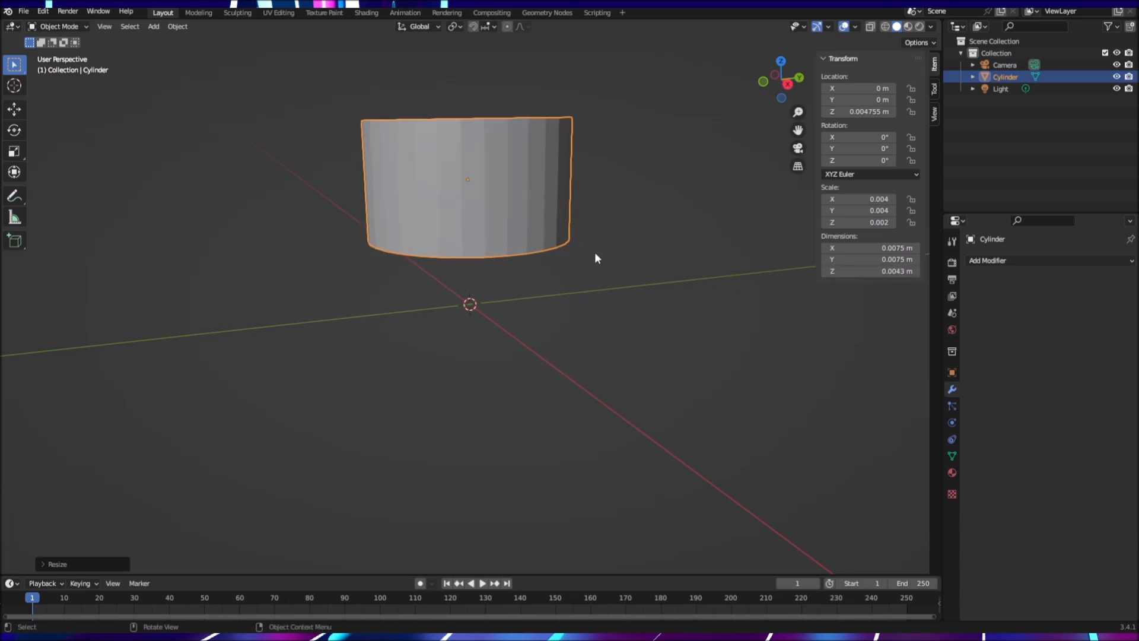
{"action": "key", "text": "g"}
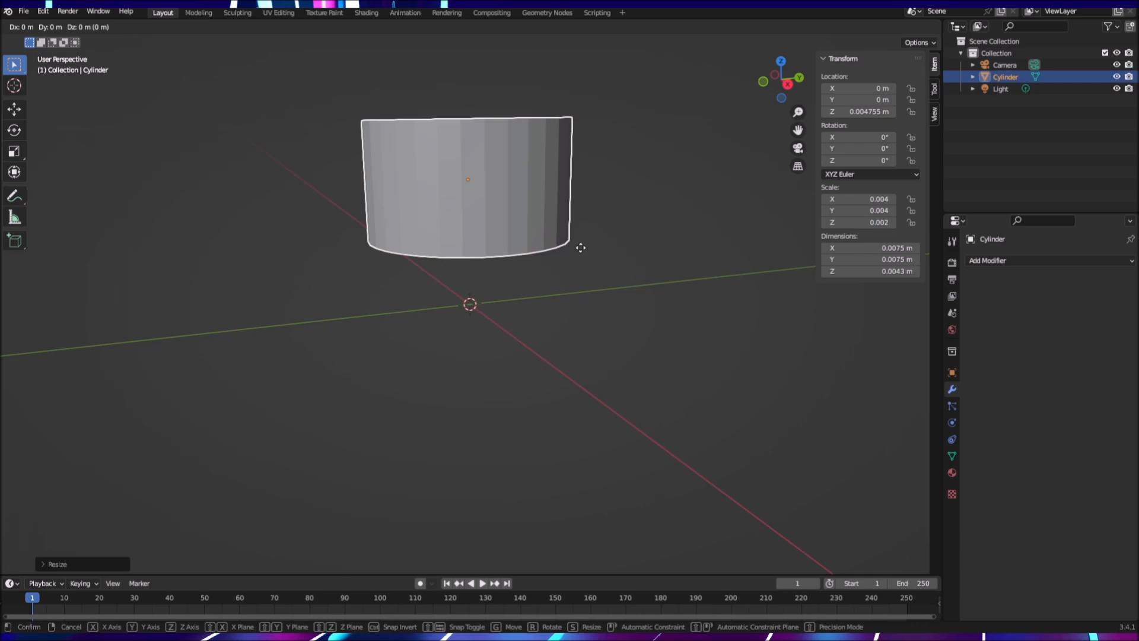
{"action": "key", "text": "z"}
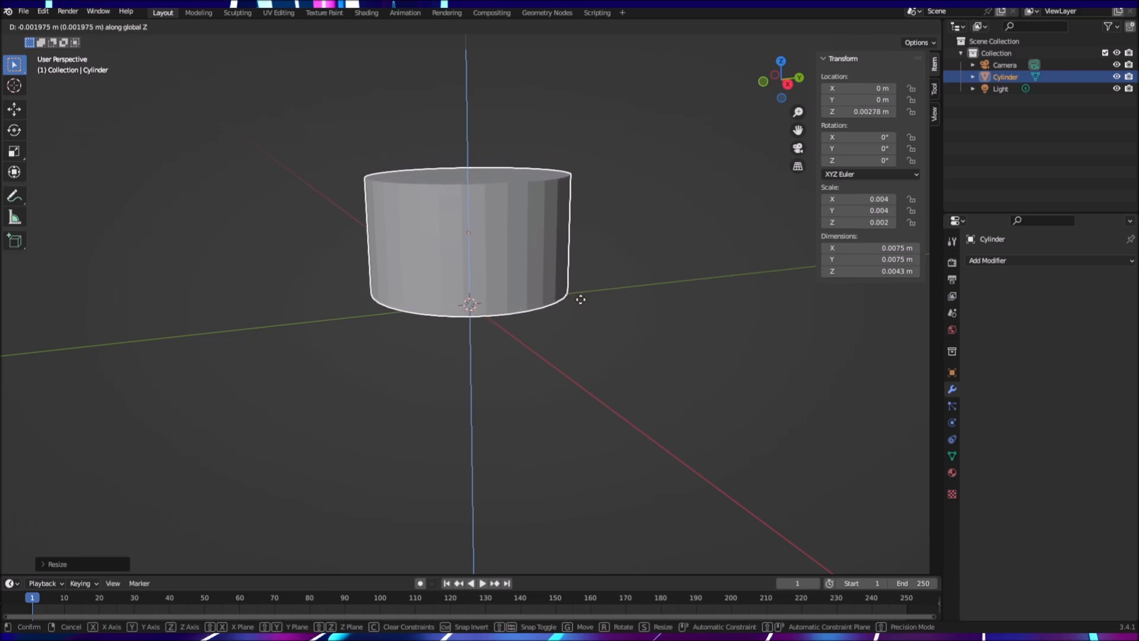
{"action": "left_click", "coordinate": [580, 299]}
{"action": "middle_click_drag", "start_coordinate": [579, 347], "coordinate": [501, 334]}
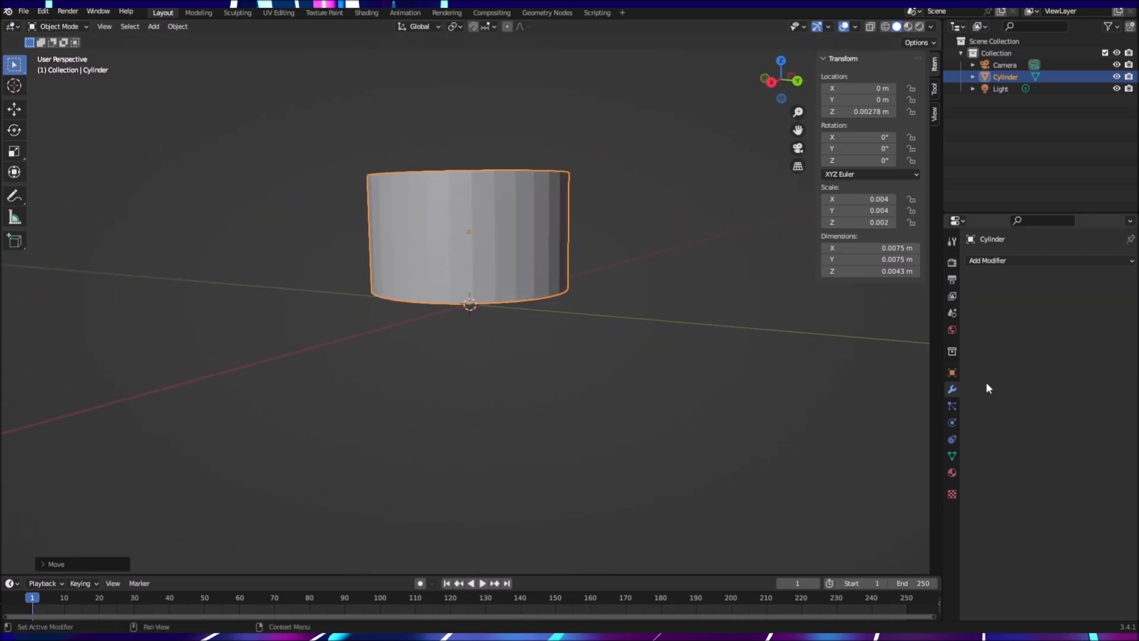
Step: Try a Bevel modifier on the cylinder, check its profile and miter options, and undo it
{"action": "left_click", "coordinate": [1057, 261]}
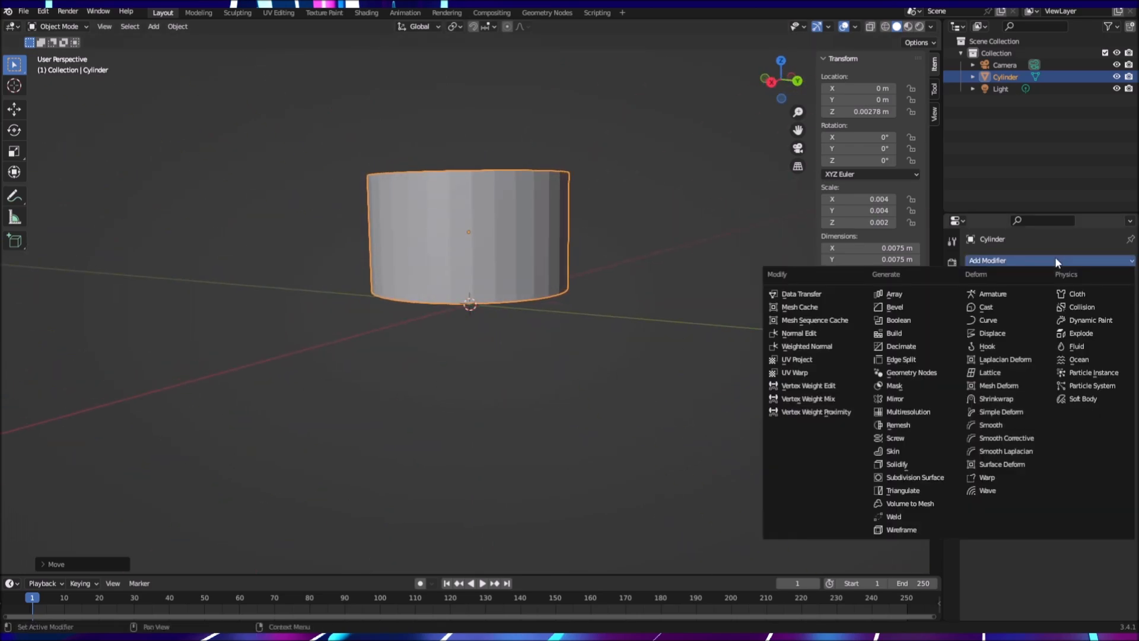
{"action": "left_click", "coordinate": [906, 307]}
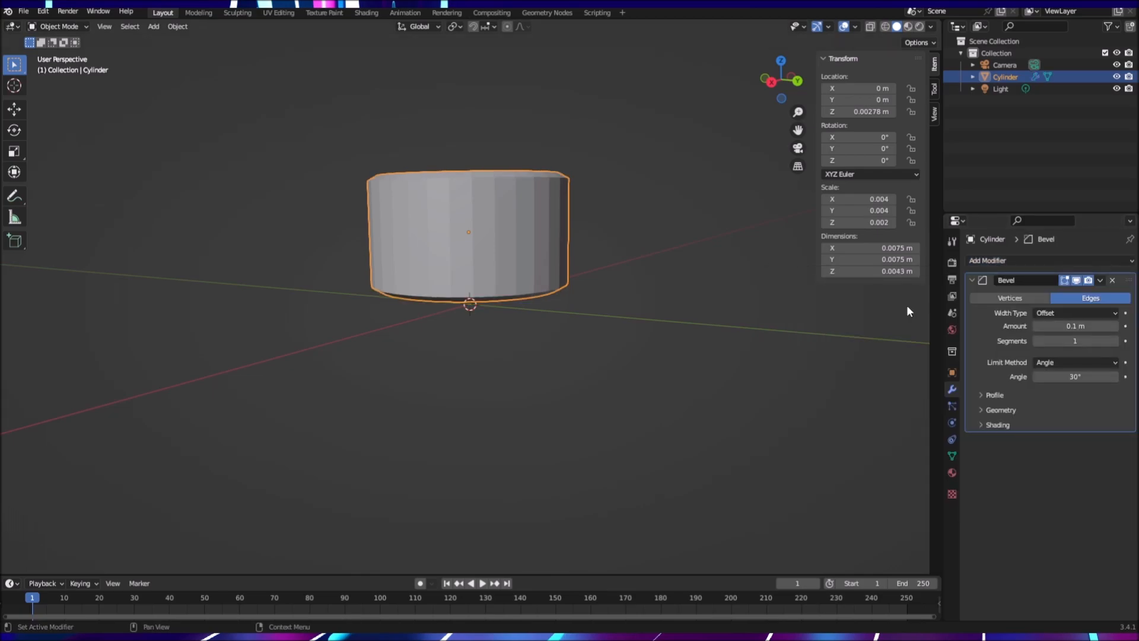
{"action": "left_click", "coordinate": [985, 396]}
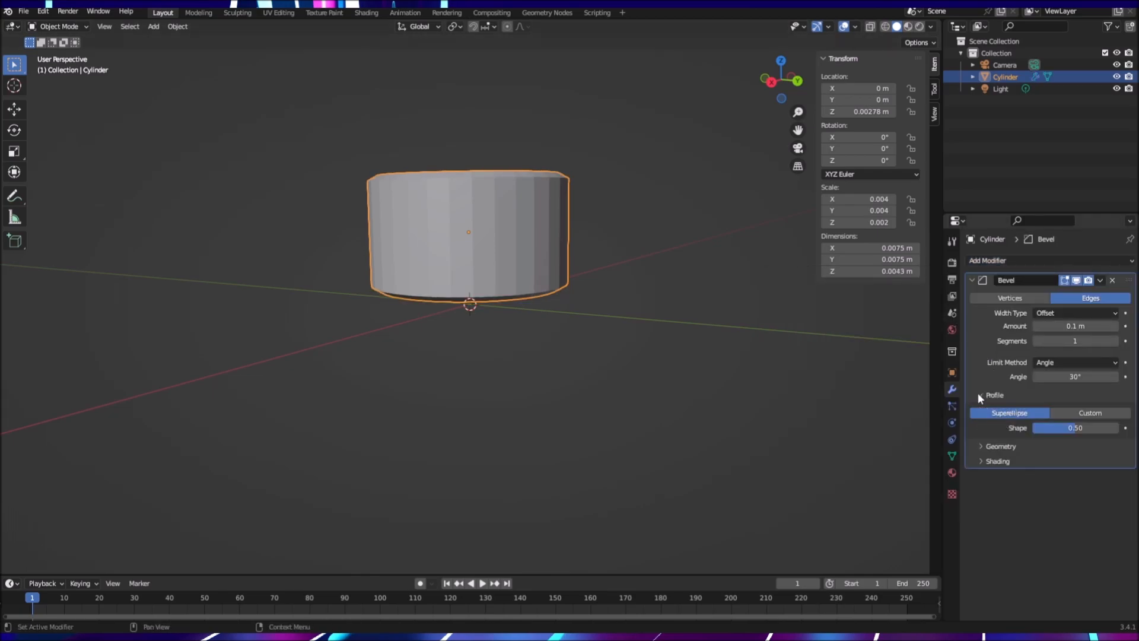
{"action": "left_click", "coordinate": [984, 445]}
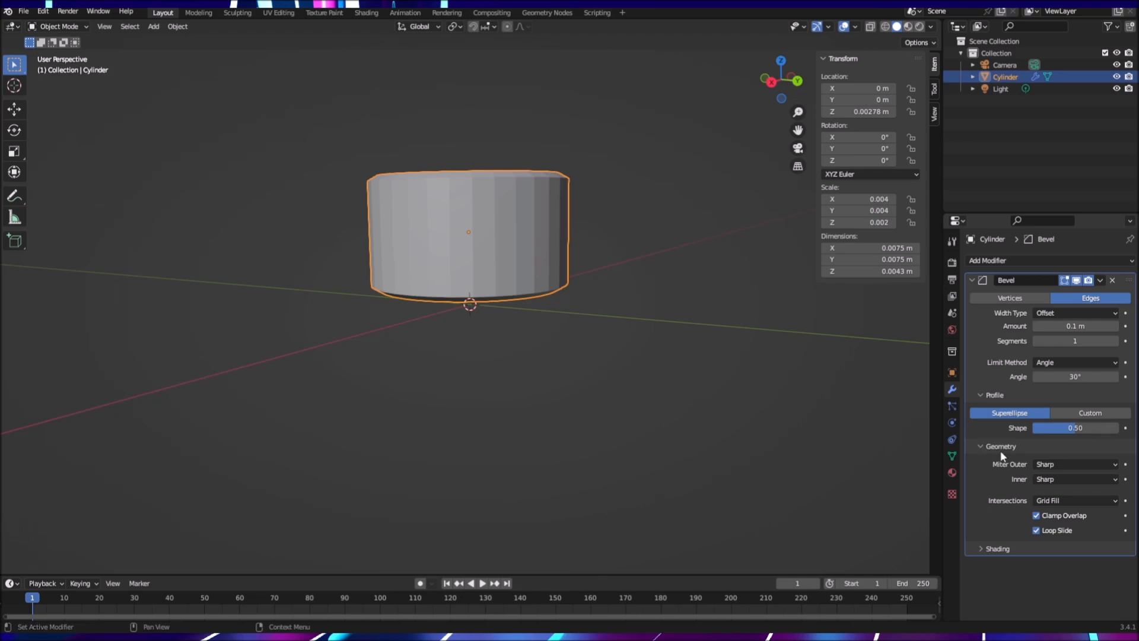
{"action": "left_click", "coordinate": [1099, 465]}
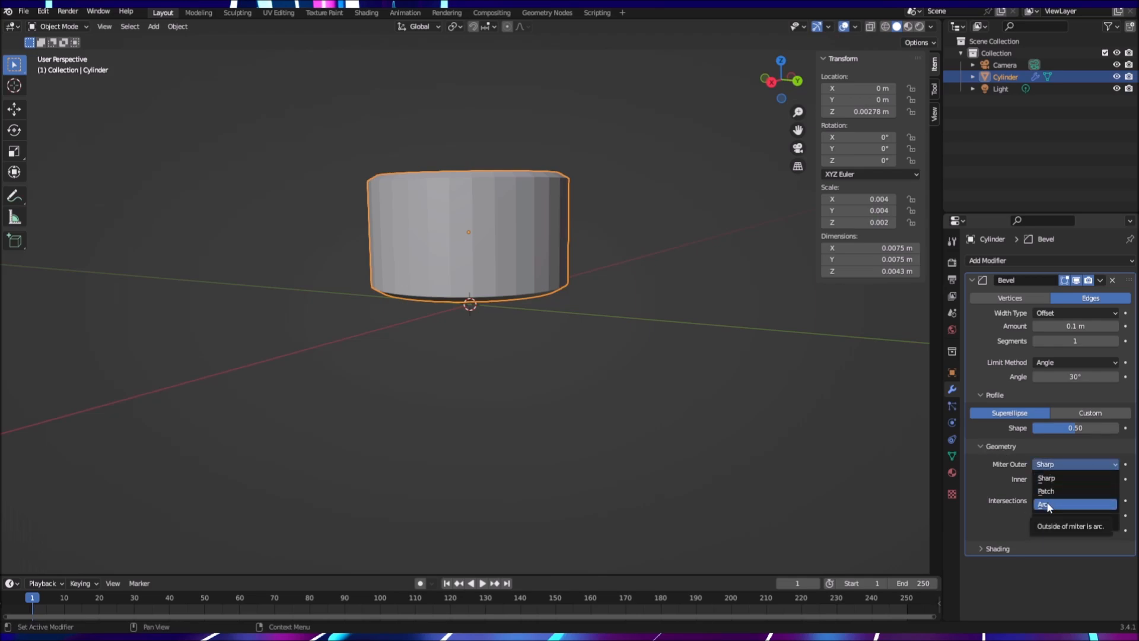
{"action": "left_click", "coordinate": [1047, 445]}
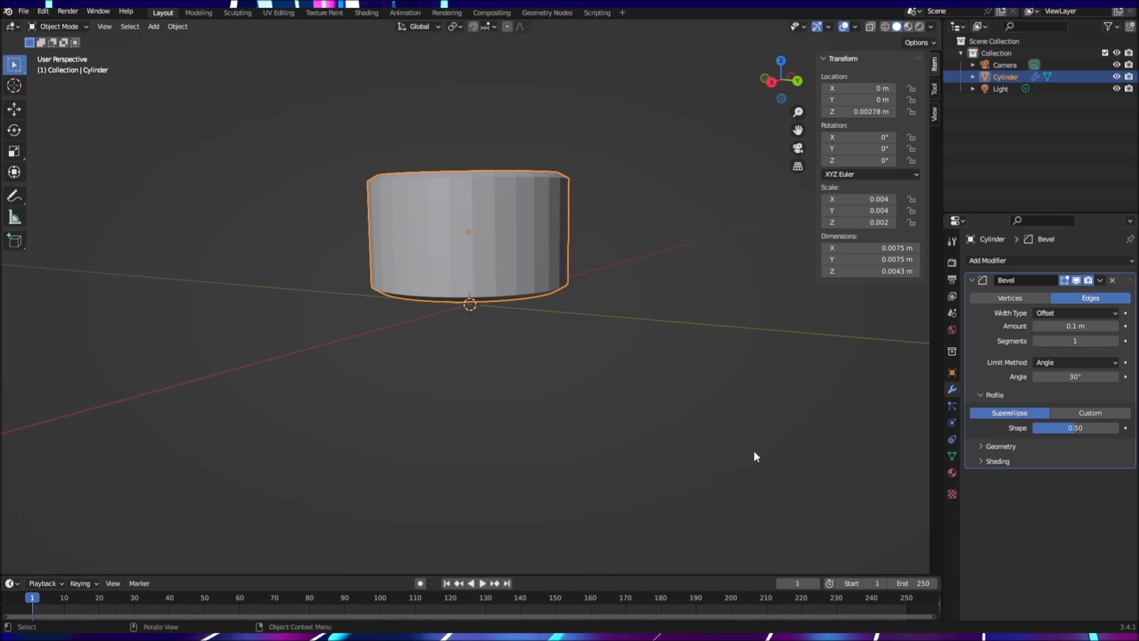
{"action": "key", "text": "ctrl+z"}
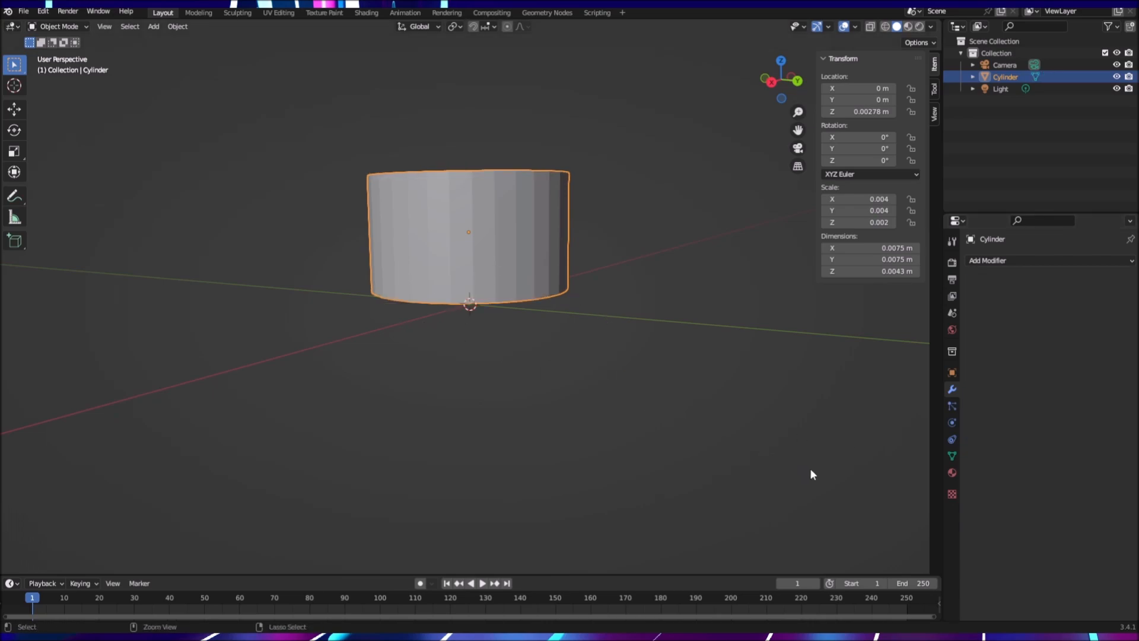
Step: Shade the cylinder smooth and apply its scale
{"action": "right_click", "coordinate": [480, 248]}
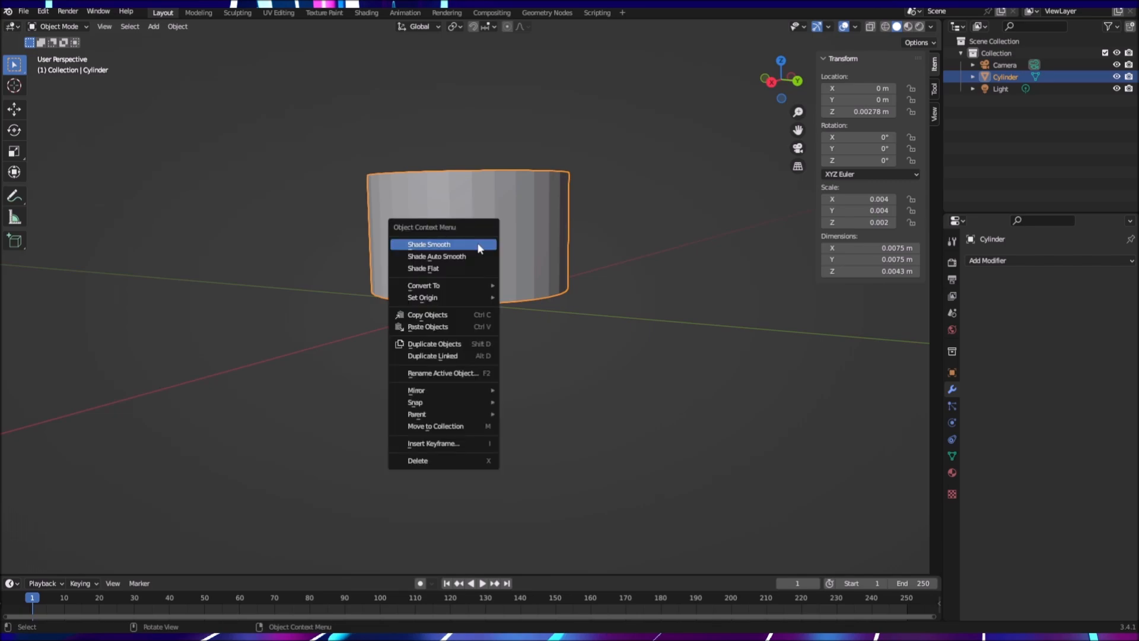
{"action": "left_click", "coordinate": [480, 249]}
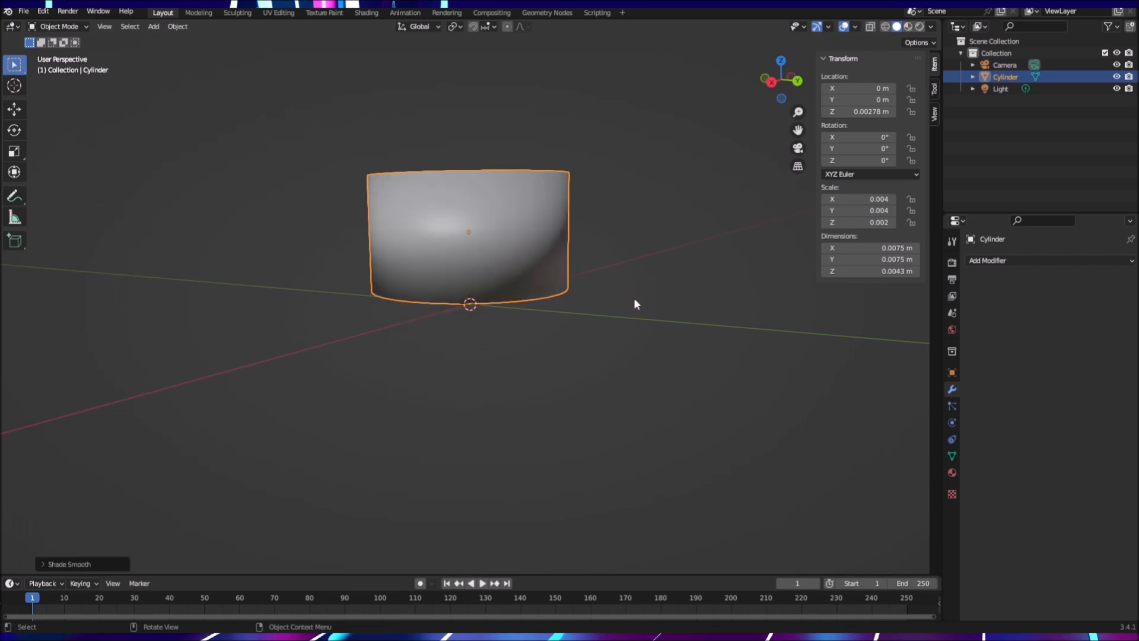
{"action": "middle_click_drag", "start_coordinate": [632, 300], "coordinate": [506, 301]}
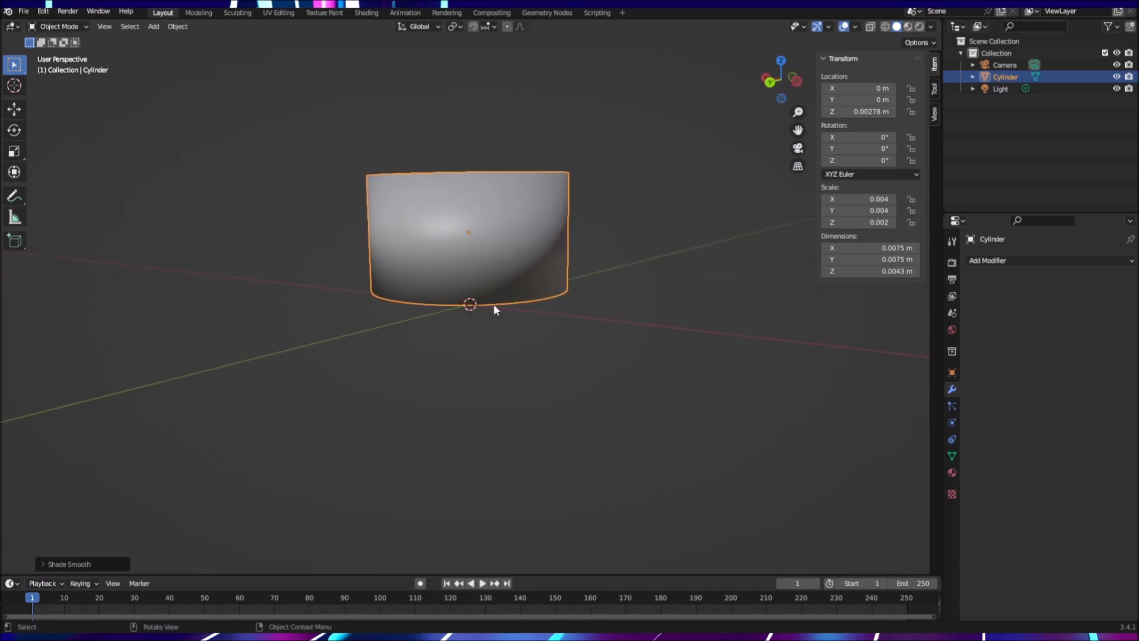
{"action": "scroll", "coordinate": [495, 304], "scroll_direction": "down", "scroll_amount": 2}
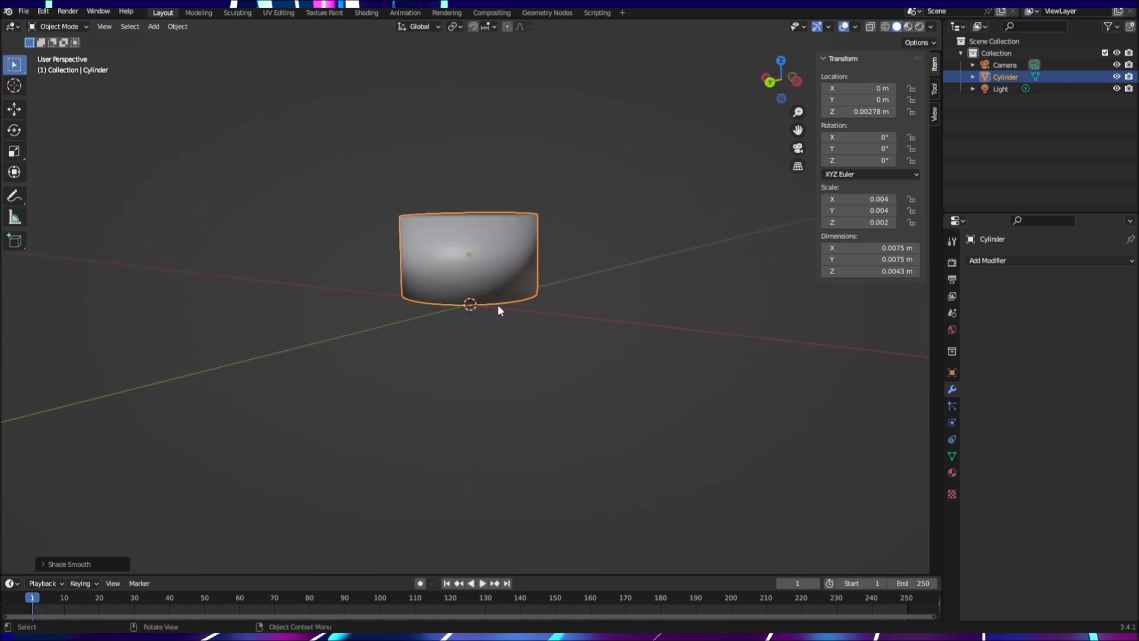
{"action": "key", "text": "ctrl+a"}
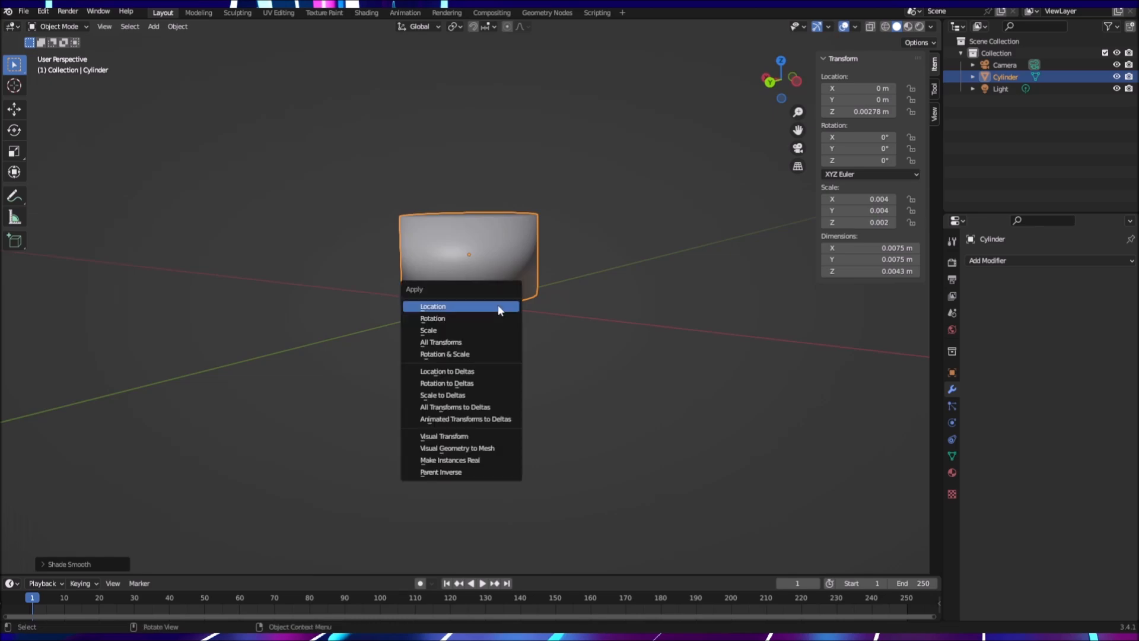
{"action": "left_click", "coordinate": [455, 331]}
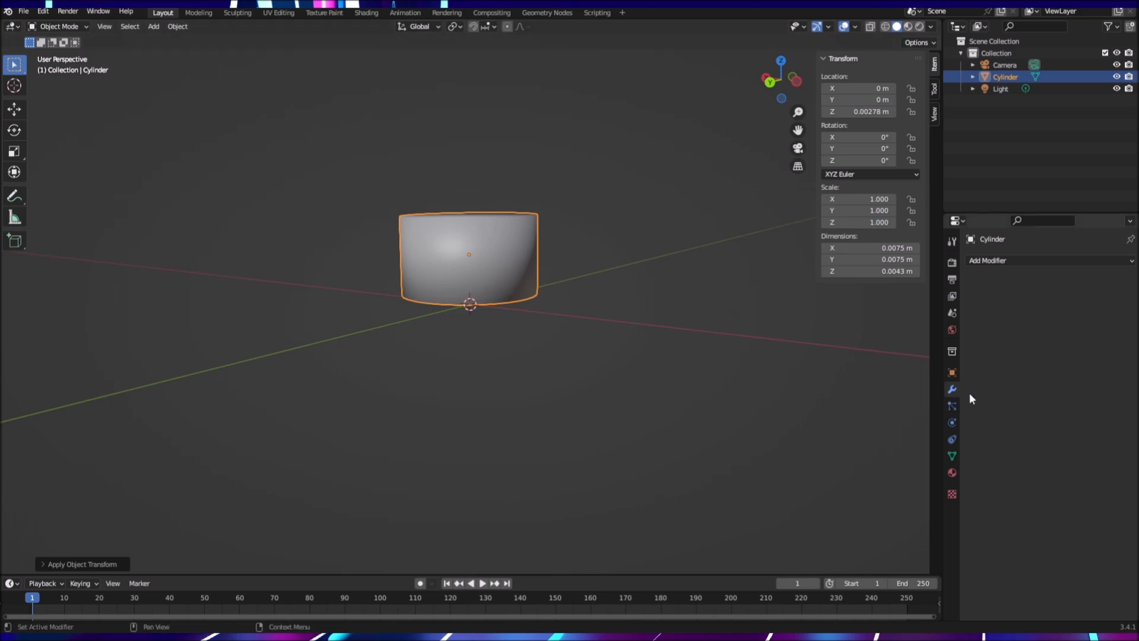
Step: Add a Bevel modifier to the cylinder and check its profile and geometry options
{"action": "left_click", "coordinate": [1024, 260]}
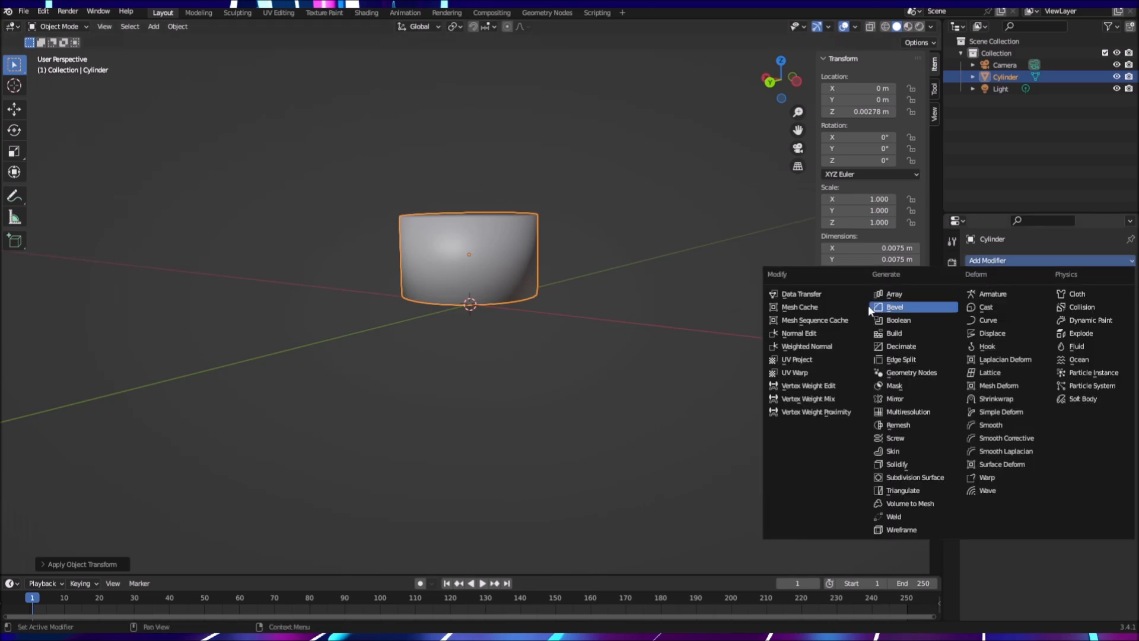
{"action": "left_click", "coordinate": [889, 308]}
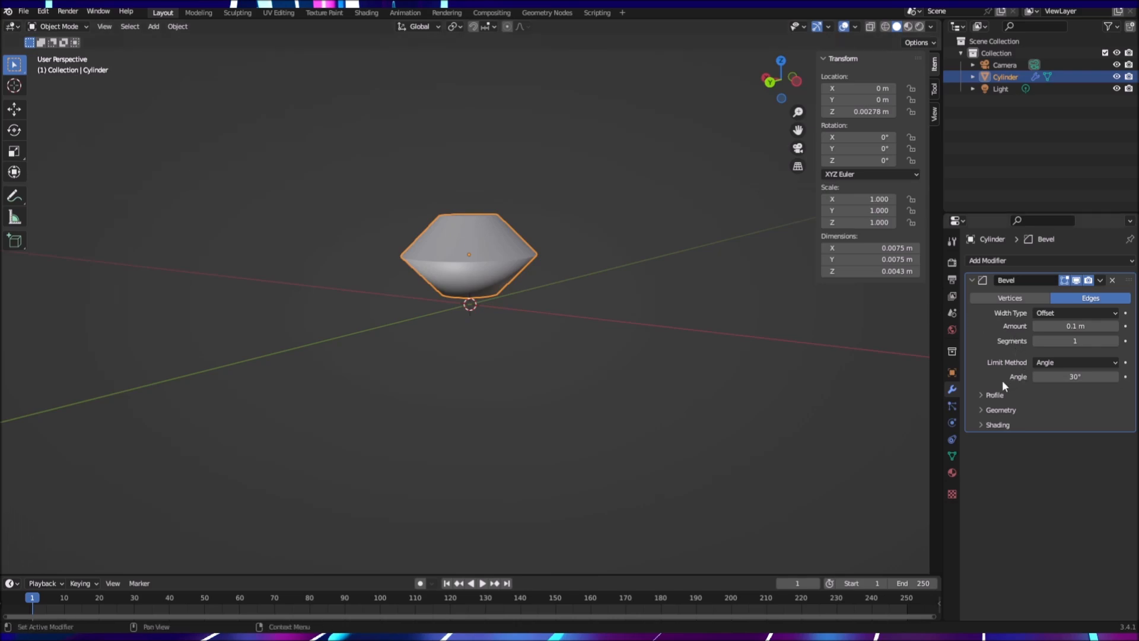
{"action": "left_click", "coordinate": [982, 395]}
{"action": "left_click", "coordinate": [981, 395]}
{"action": "left_click", "coordinate": [982, 410]}
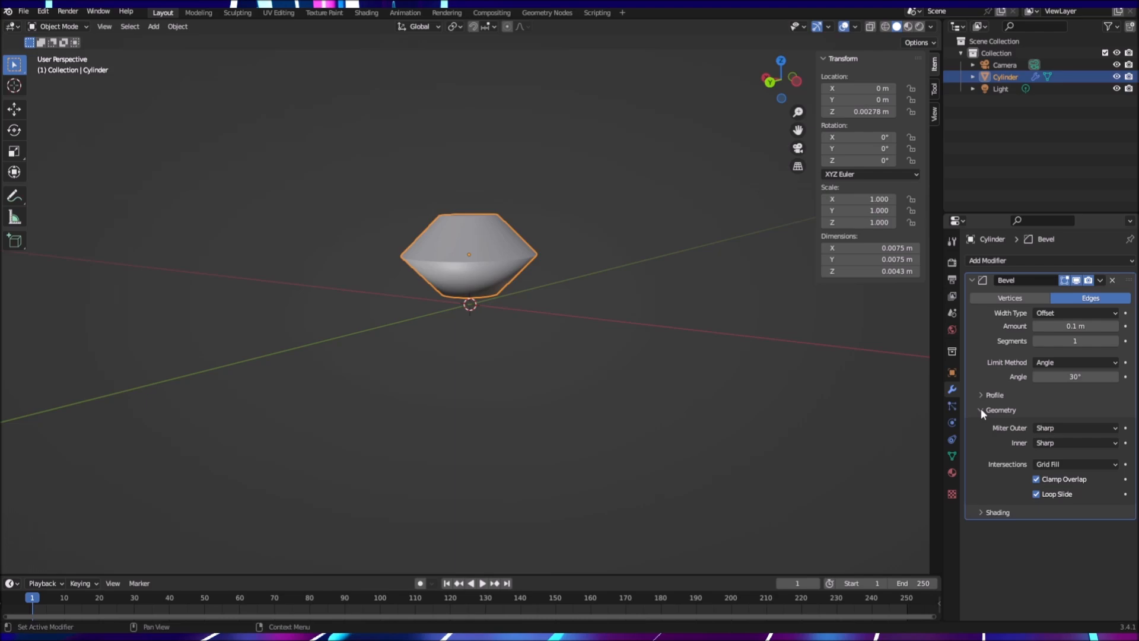
{"action": "left_click", "coordinate": [1113, 464]}
{"action": "left_click", "coordinate": [1113, 464]}
Step: Try beveling the cylinder's vertices, and switch the modifier back to edges
{"action": "left_click", "coordinate": [1026, 300]}
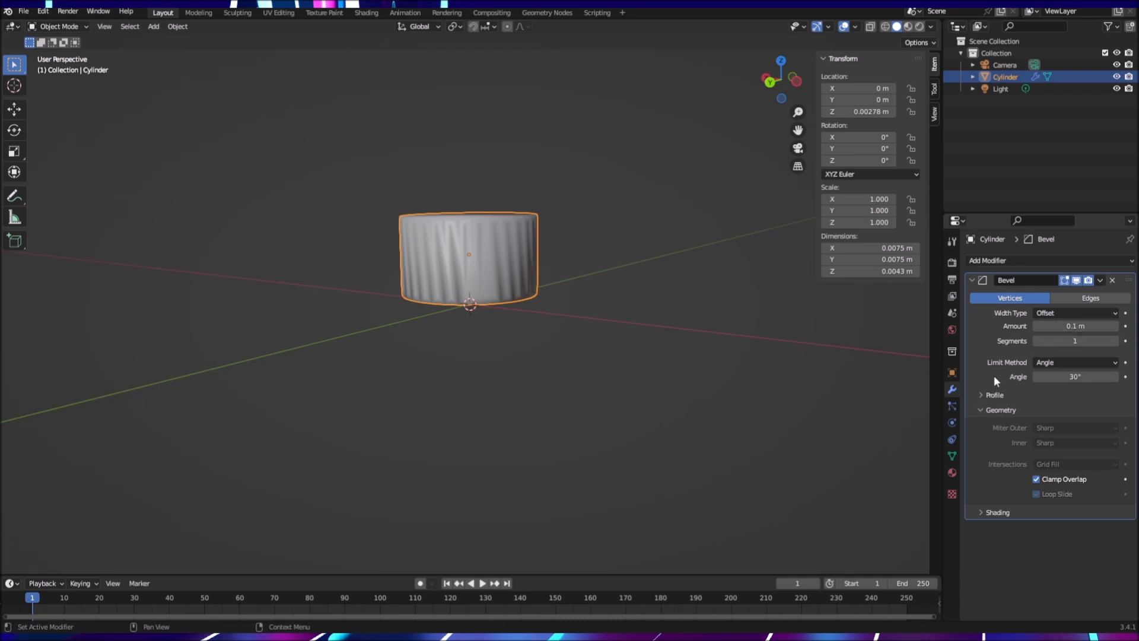
{"action": "left_click", "coordinate": [982, 395]}
{"action": "left_click", "coordinate": [981, 394]}
{"action": "left_click", "coordinate": [983, 409]}
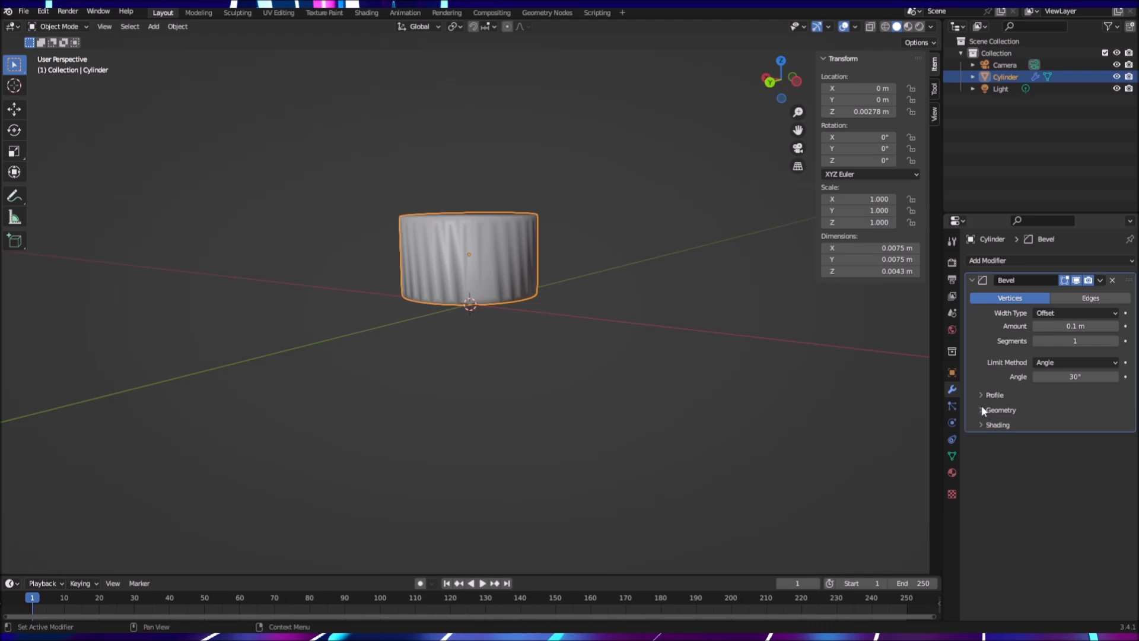
{"action": "left_click", "coordinate": [1080, 299]}
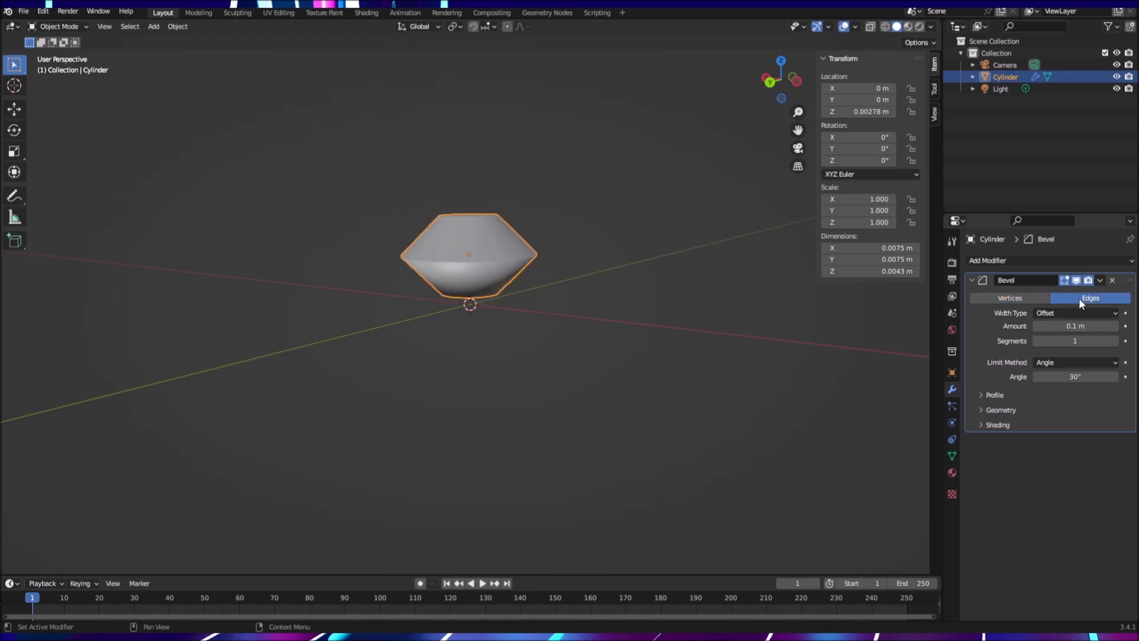
Step: Set the Bevel modifier's outer miter to Arc in its geometry options
{"action": "left_click", "coordinate": [980, 395]}
{"action": "left_click", "coordinate": [982, 445]}
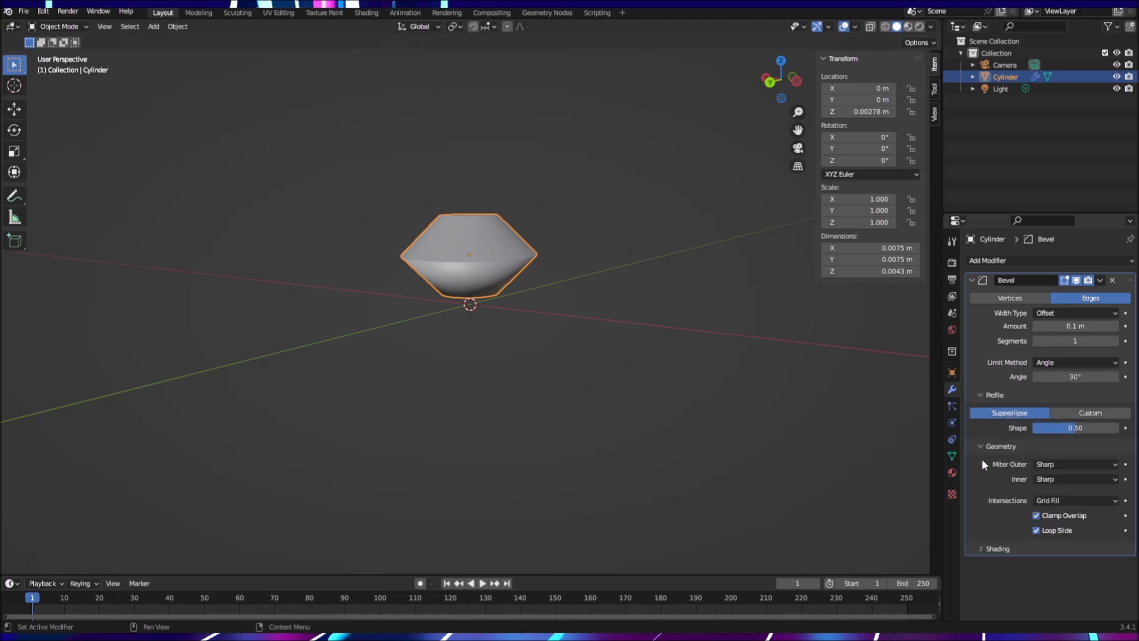
{"action": "left_click", "coordinate": [1050, 464]}
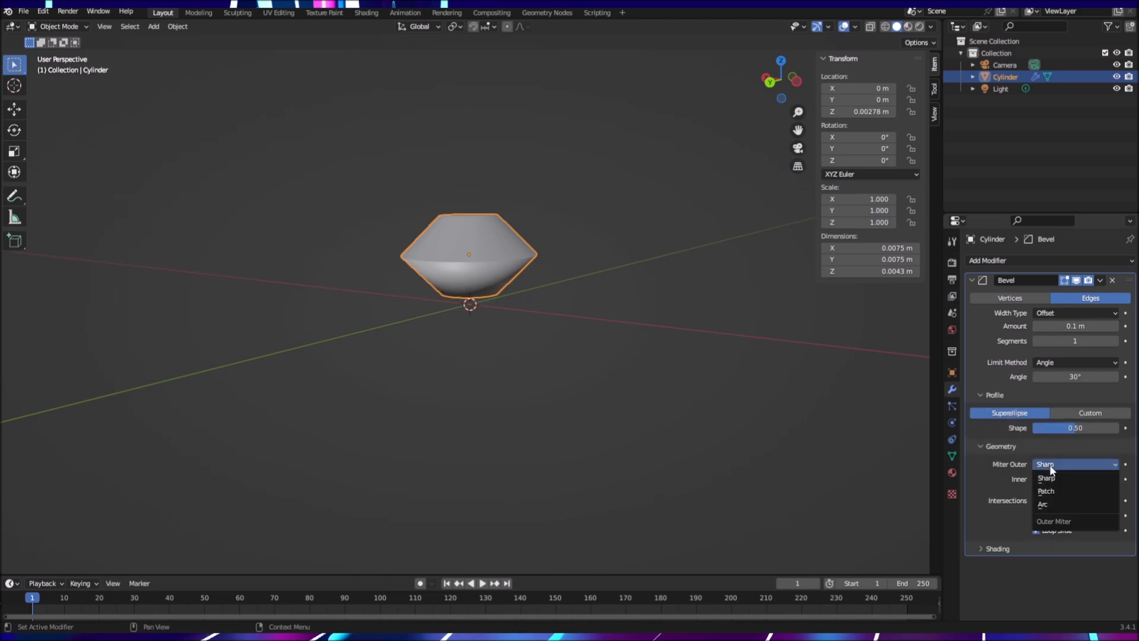
{"action": "left_click", "coordinate": [1052, 502]}
Step: Set the Bevel modifier's amount to 0 m
{"action": "left_click", "coordinate": [1071, 326]}
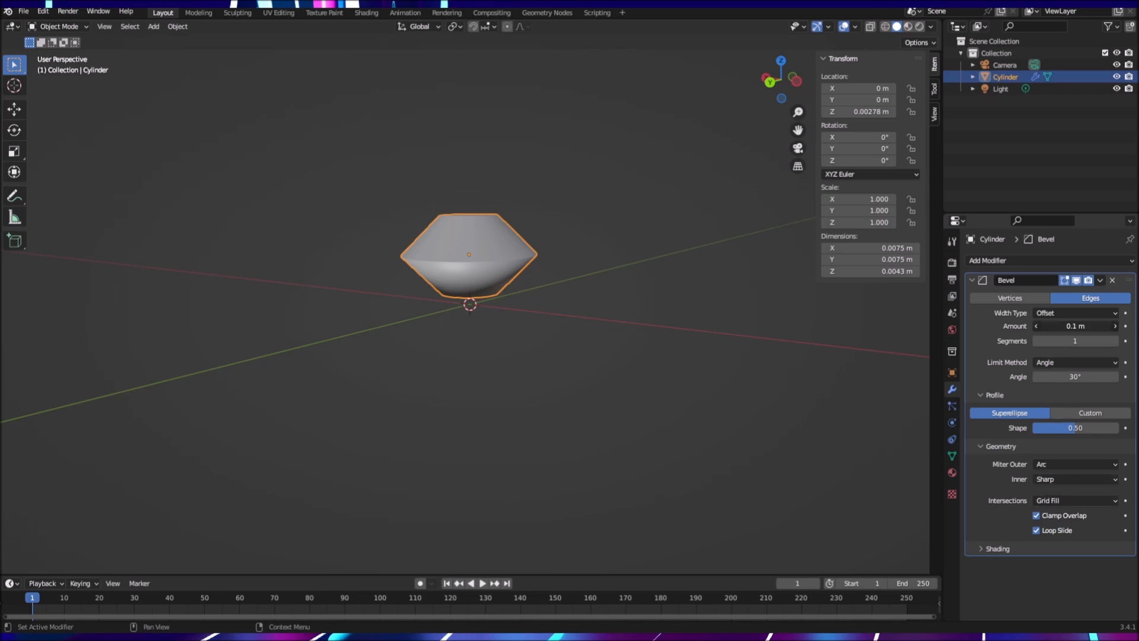
{"action": "type", "text": "0"}
{"action": "key", "text": "Return"}
{"action": "left_click", "coordinate": [1115, 325]}
{"action": "left_click_drag", "start_coordinate": [1082, 327], "coordinate": [1071, 326]}
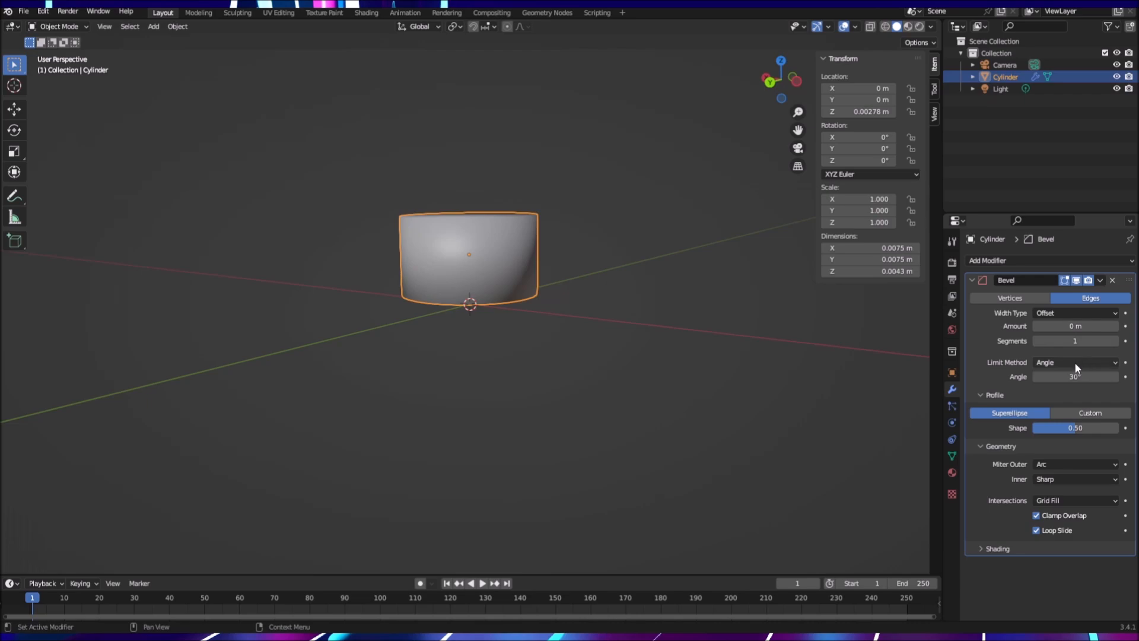
Step: Set the Bevel modifier's angle limit to 33°
{"action": "left_click", "coordinate": [1113, 378]}
{"action": "left_click_drag", "start_coordinate": [1113, 380], "coordinate": [1073, 377]}
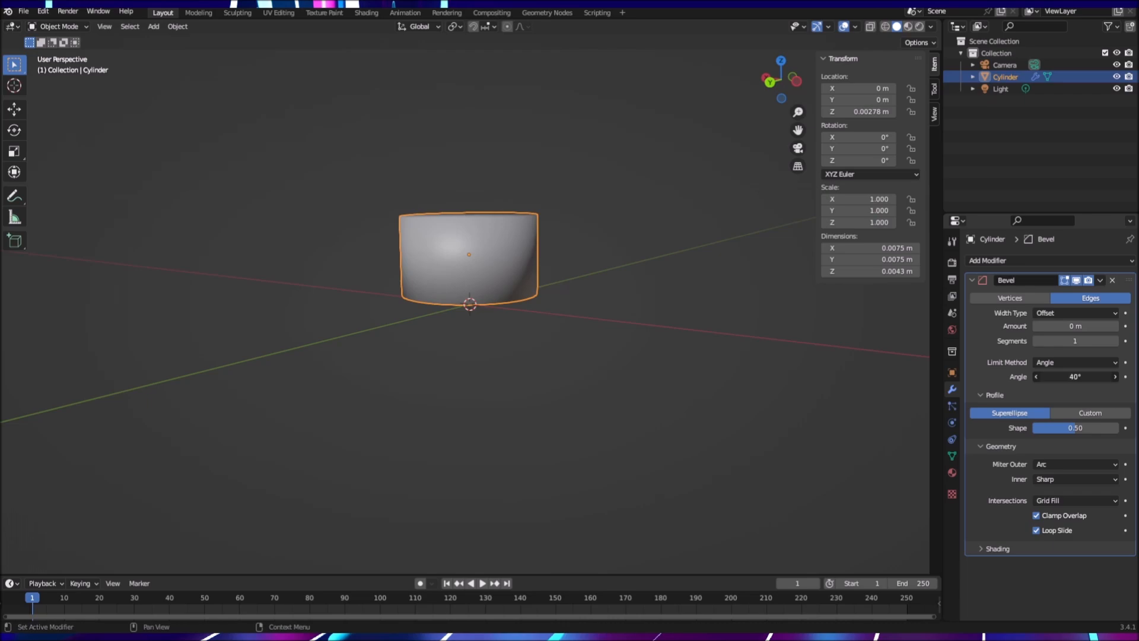
{"action": "left_click_drag", "start_coordinate": [1064, 378], "coordinate": [1085, 389]}
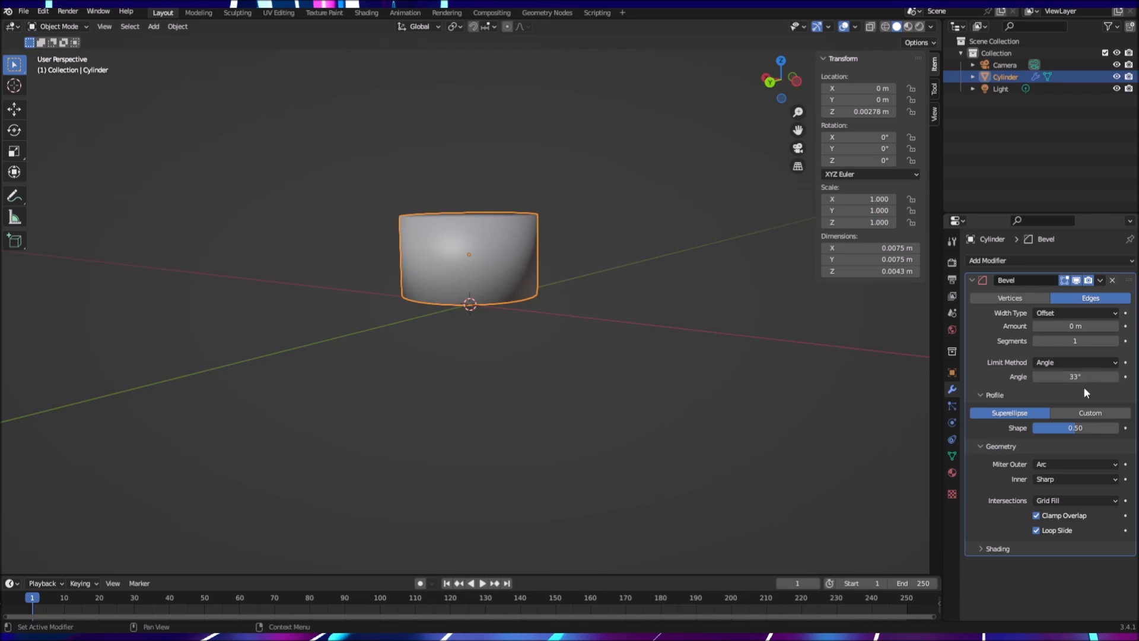
Step: Try an Arc inner miter on the bevel, inspect the cylinder, and undo the inner miter and angle limit changes
{"action": "left_click", "coordinate": [1089, 477]}
{"action": "left_click", "coordinate": [1059, 507]}
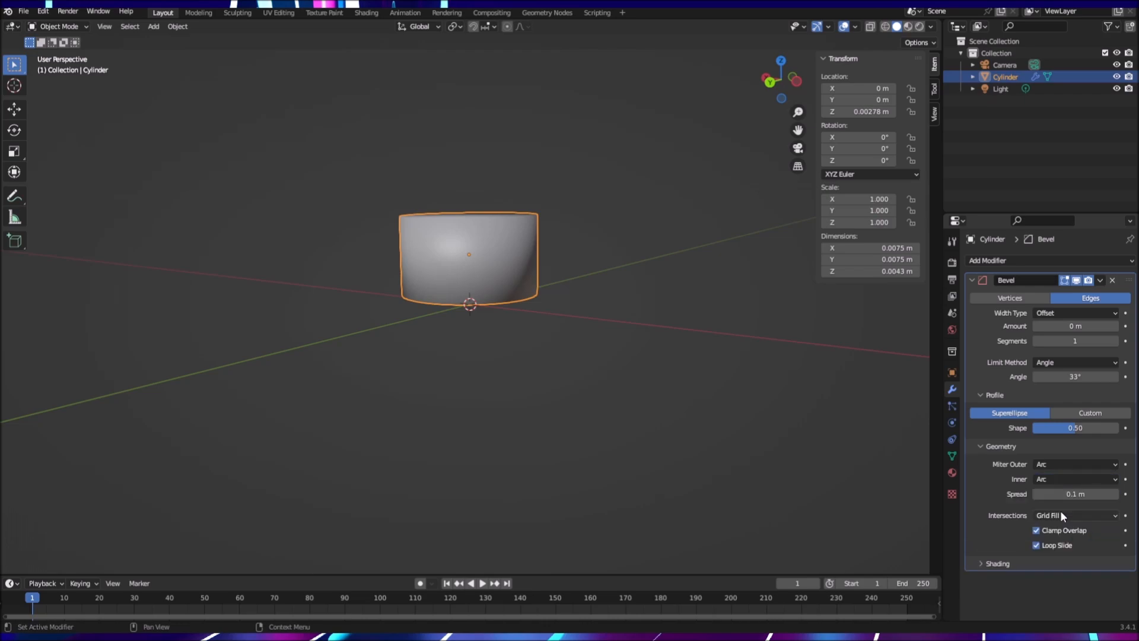
{"action": "left_click_drag", "start_coordinate": [1073, 494], "coordinate": [1103, 494]}
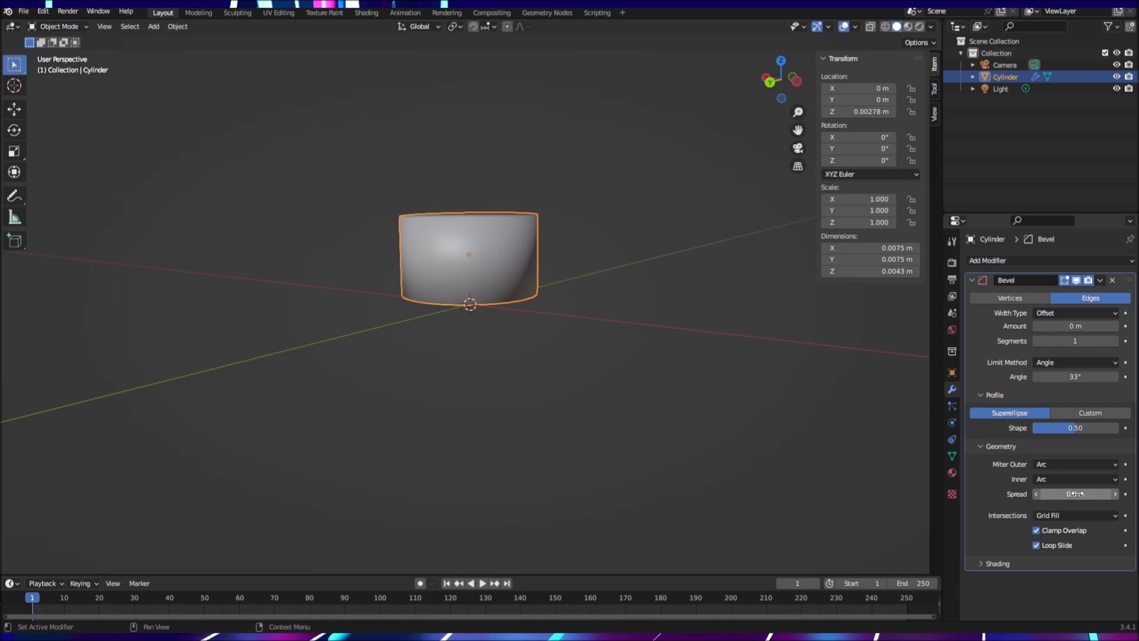
{"action": "scroll", "coordinate": [517, 318], "scroll_direction": "up", "scroll_amount": 6}
{"action": "middle_click_drag", "start_coordinate": [694, 274], "coordinate": [618, 297]}
{"action": "scroll", "coordinate": [676, 311], "scroll_direction": "down", "scroll_amount": 4}
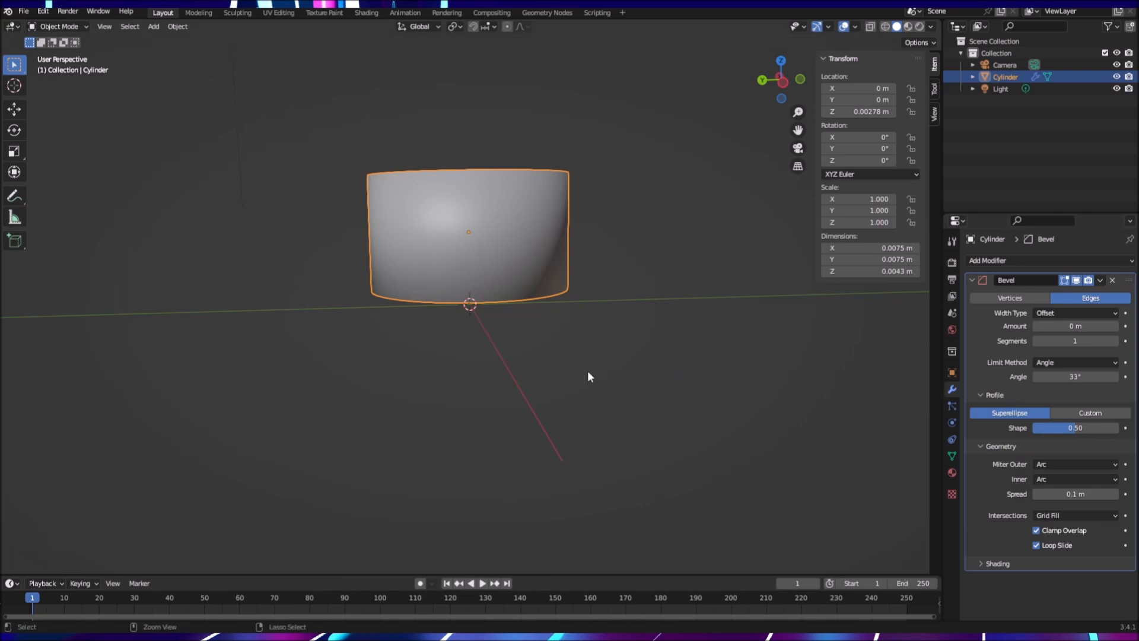
{"action": "key", "text": "ctrl+z"}
{"action": "key", "text": "ctrl+z"}
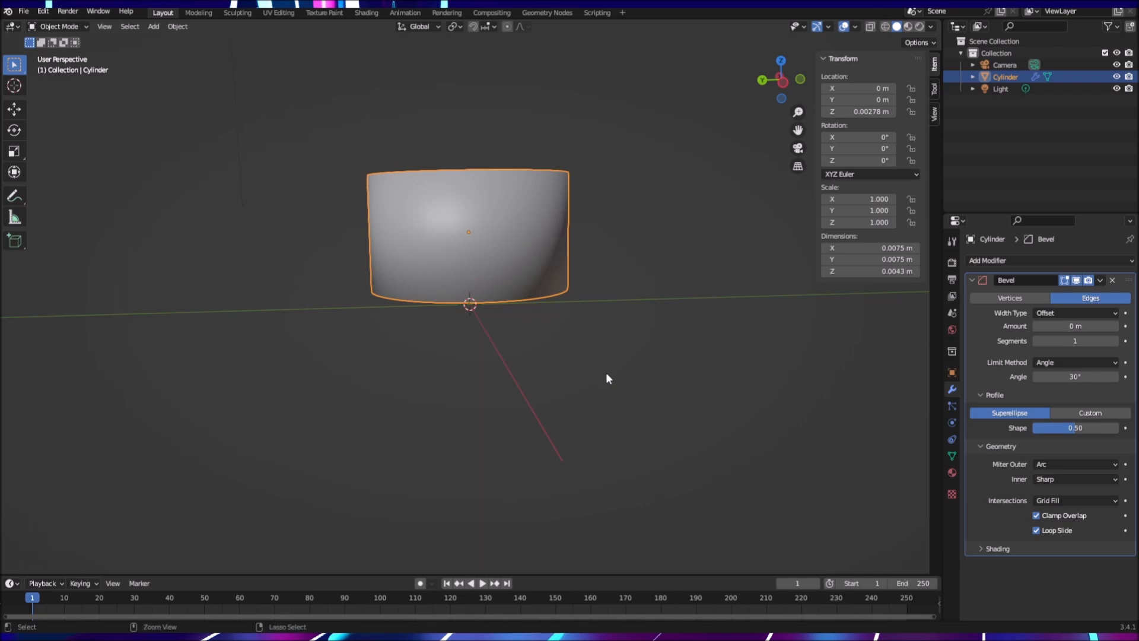
Step: Undo the Bevel modifier, the smooth shading and the applied scale on the cylinder
{"action": "key", "text": "ctrl+z"}
{"action": "key", "text": "ctrl+z"}
{"action": "key", "text": "ctrl+z"}
{"action": "key", "text": "ctrl+z"}
{"action": "key", "text": "ctrl+z"}
{"action": "key", "text": "ctrl+z"}
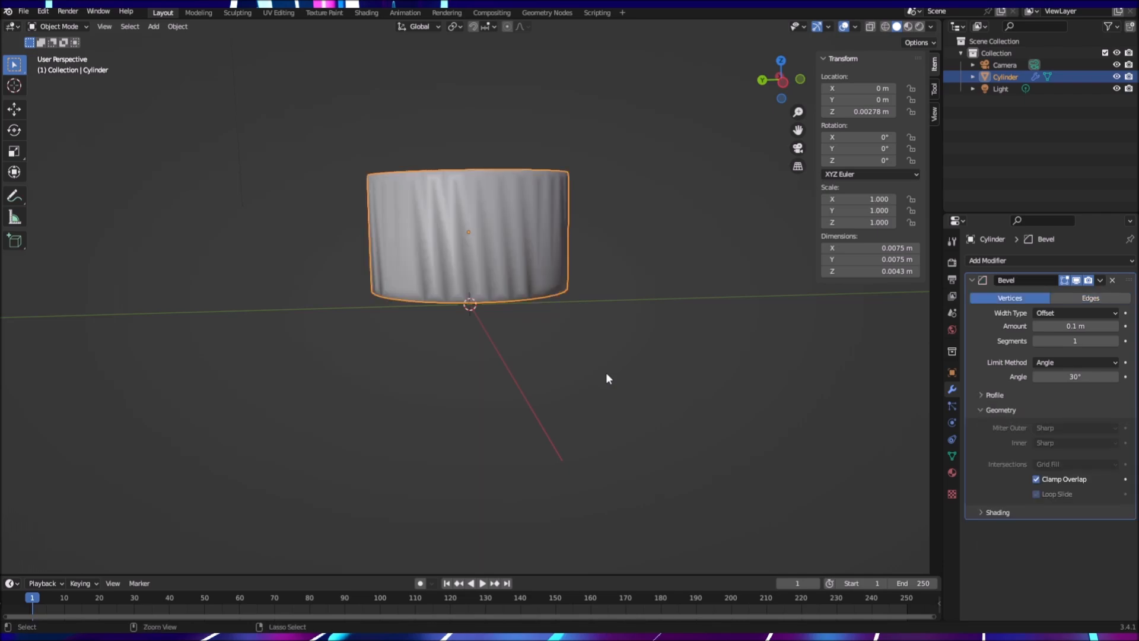
{"action": "key", "text": "ctrl+z"}
{"action": "key", "text": "ctrl+z"}
{"action": "key", "text": "ctrl+z"}
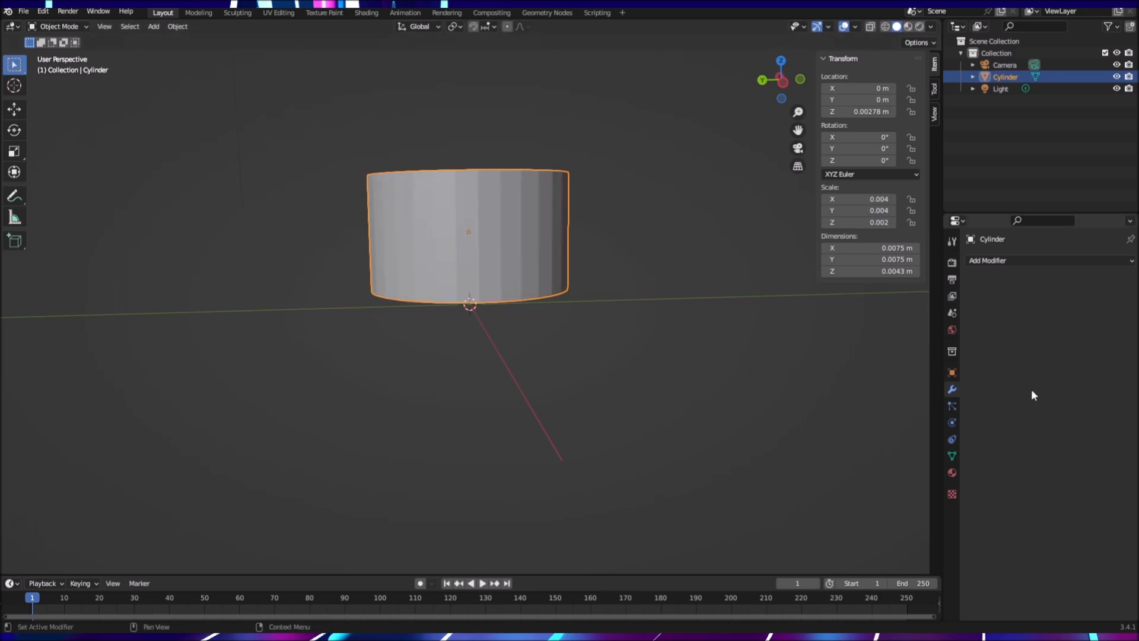
Step: Add a Bevel modifier to the cylinder and set its outer miter to Arc
{"action": "left_click", "coordinate": [1060, 260]}
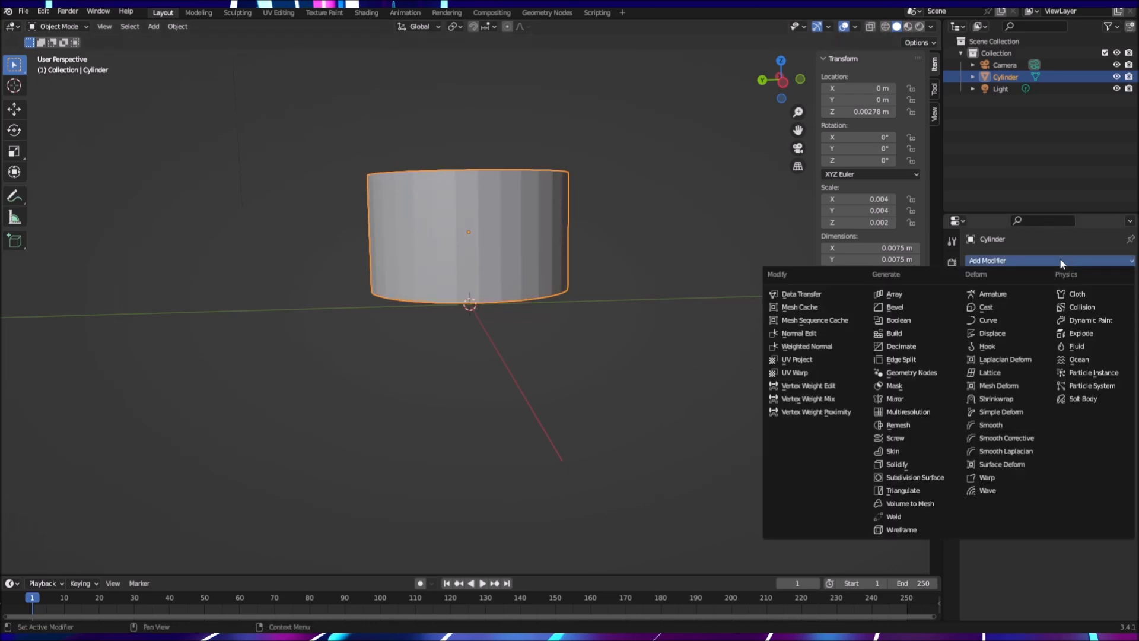
{"action": "left_click", "coordinate": [894, 307]}
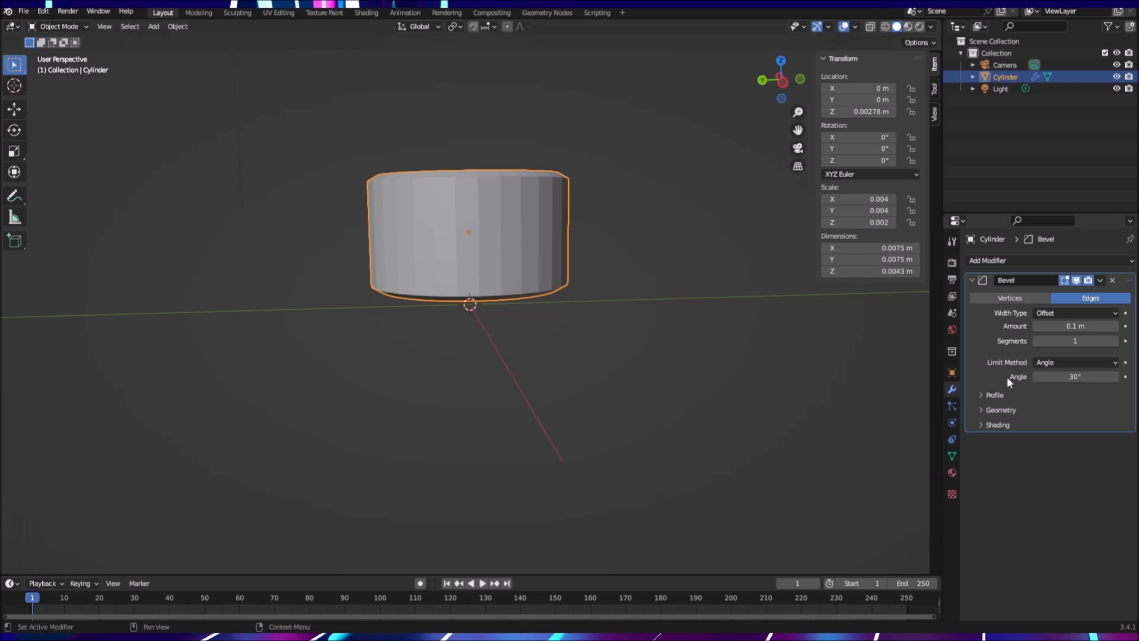
{"action": "left_click", "coordinate": [984, 395]}
{"action": "left_click", "coordinate": [988, 446]}
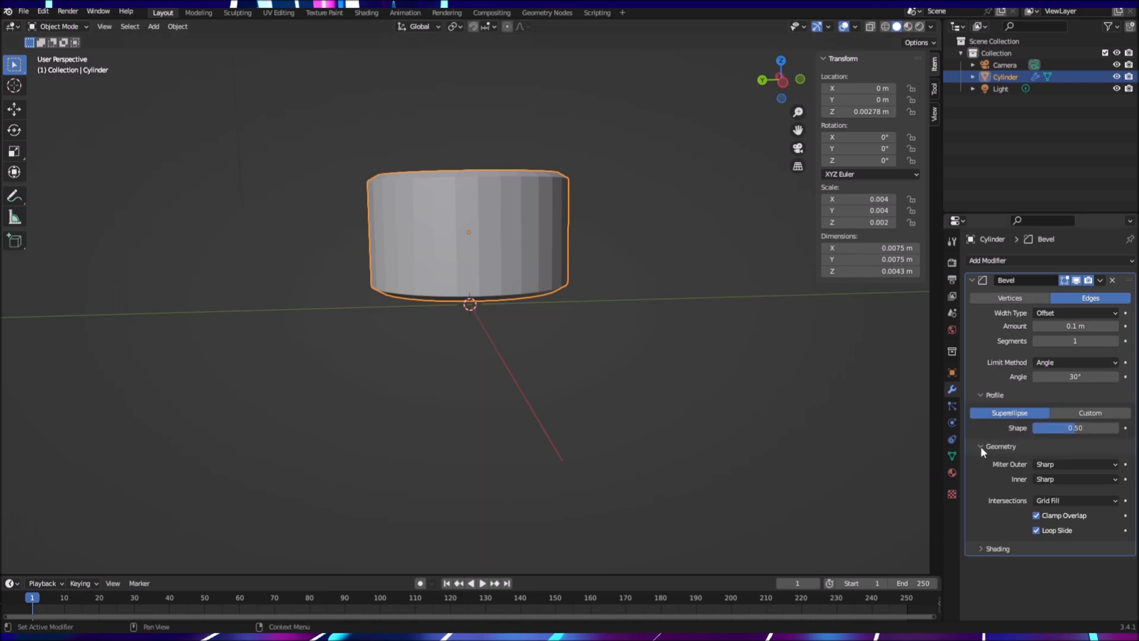
{"action": "left_click", "coordinate": [1063, 465]}
{"action": "left_click", "coordinate": [1055, 504]}
Step: Set the Bevel modifier's inner miter to Arc and keep its width type at Offset
{"action": "left_click", "coordinate": [1103, 479]}
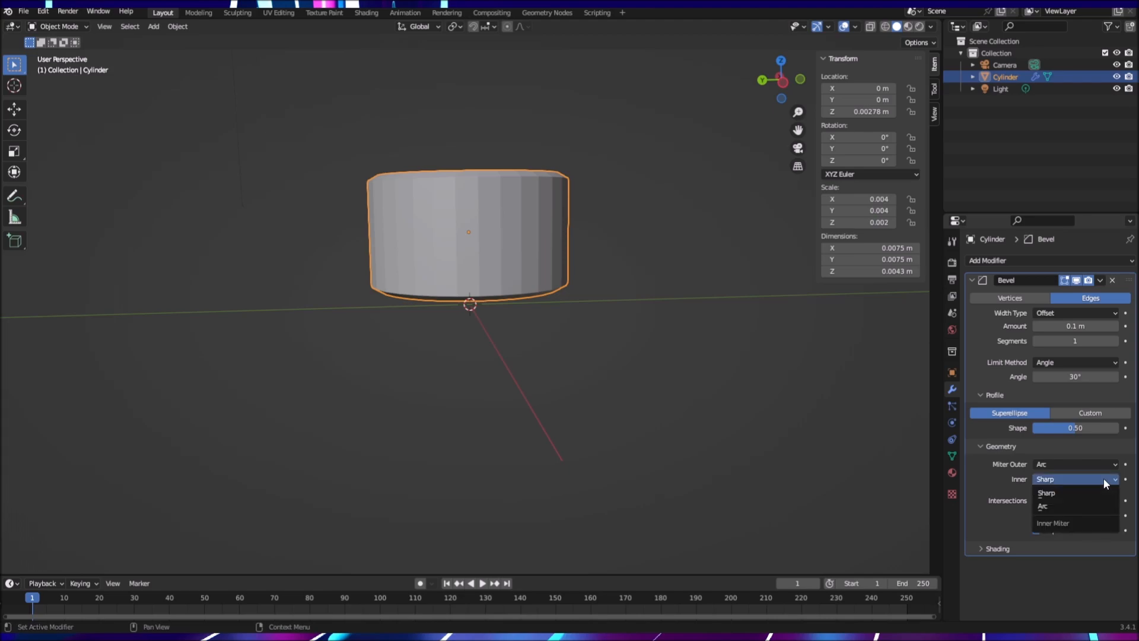
{"action": "left_click", "coordinate": [1061, 505]}
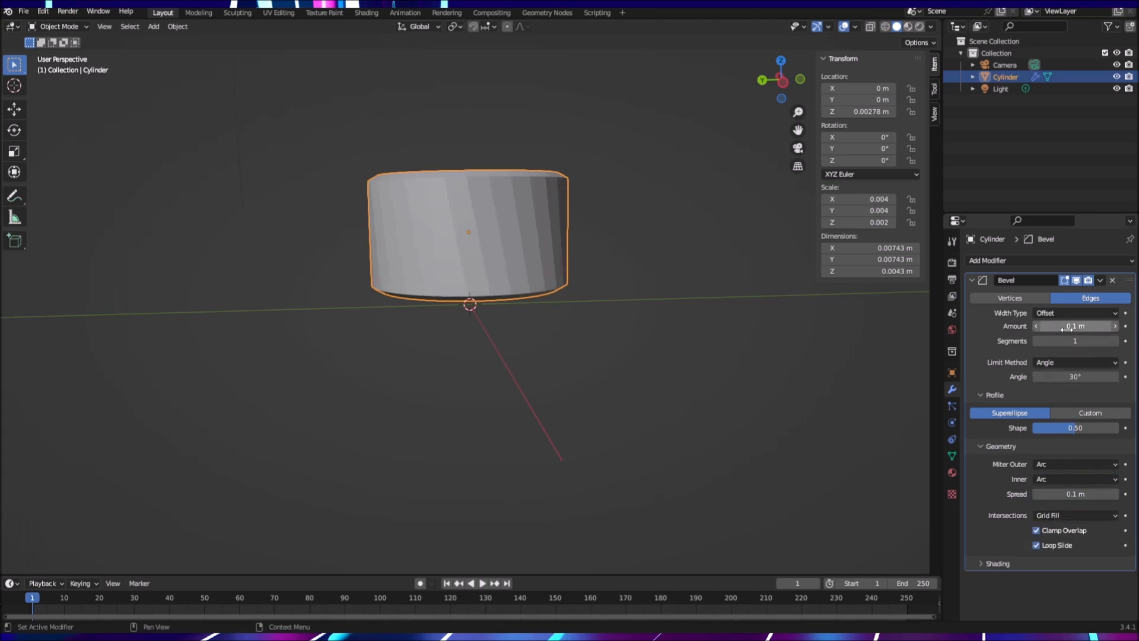
{"action": "left_click", "coordinate": [1112, 314]}
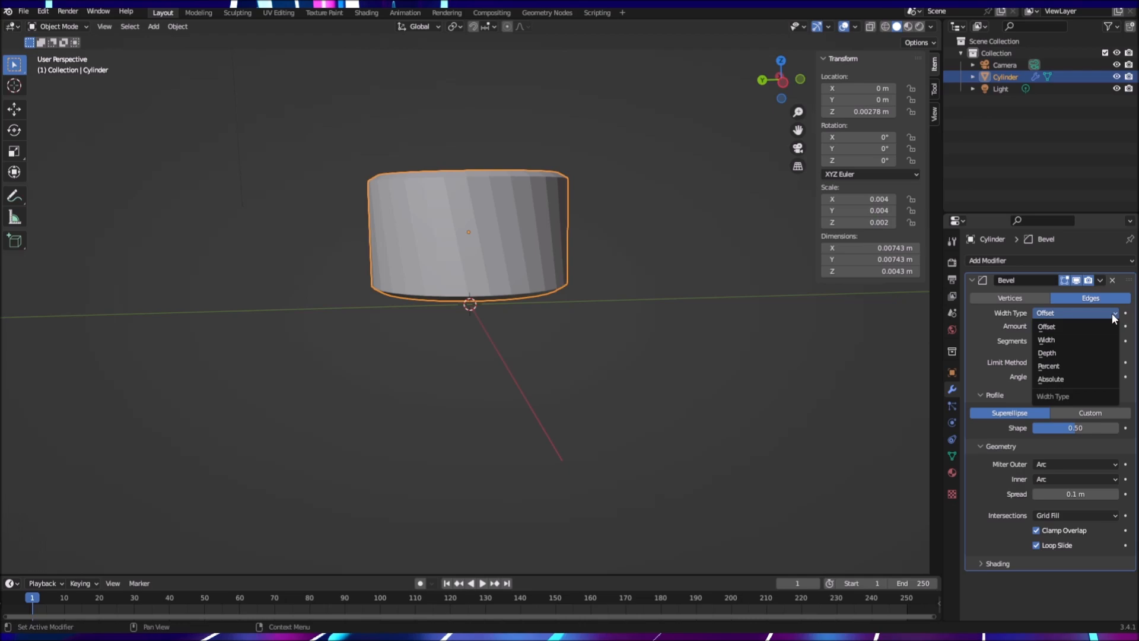
{"action": "left_click", "coordinate": [1062, 327]}
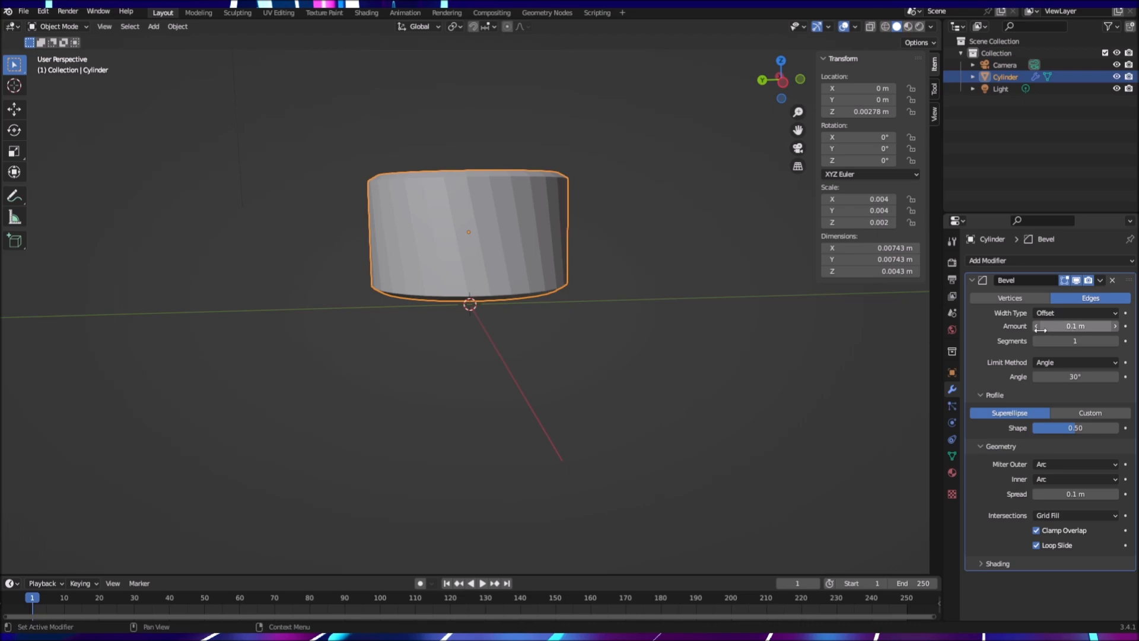
Step: Set the bevel amount to 0.14 m with 70 segments and inspect the cylinder from several sides
{"action": "left_click_drag", "start_coordinate": [1040, 329], "coordinate": [1007, 339]}
{"action": "scroll", "coordinate": [756, 327], "scroll_direction": "up", "scroll_amount": 2}
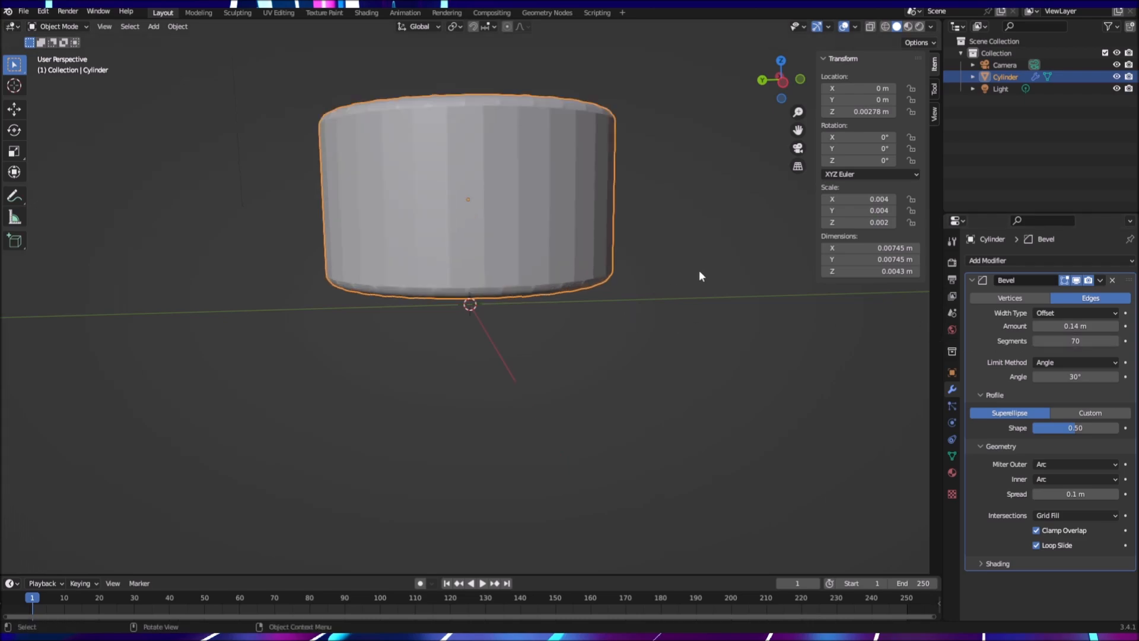
{"action": "middle_click_drag", "start_coordinate": [719, 235], "coordinate": [758, 382], "text": "shift"}
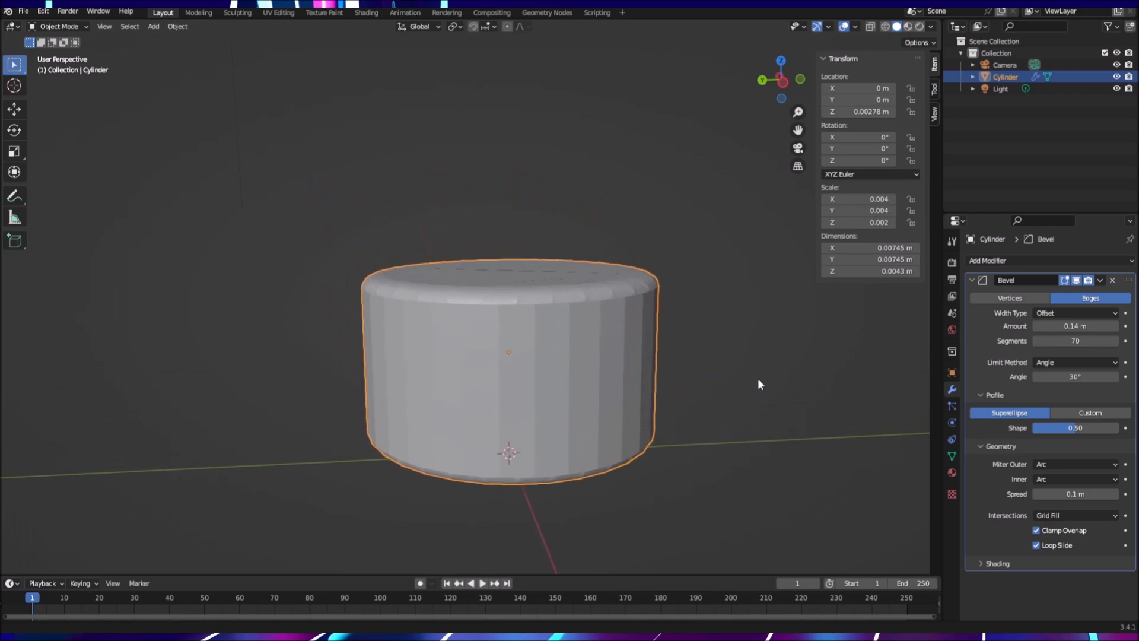
{"action": "scroll", "coordinate": [764, 389], "scroll_direction": "up", "scroll_amount": 3}
{"action": "scroll", "coordinate": [768, 387], "scroll_direction": "down", "scroll_amount": 2}
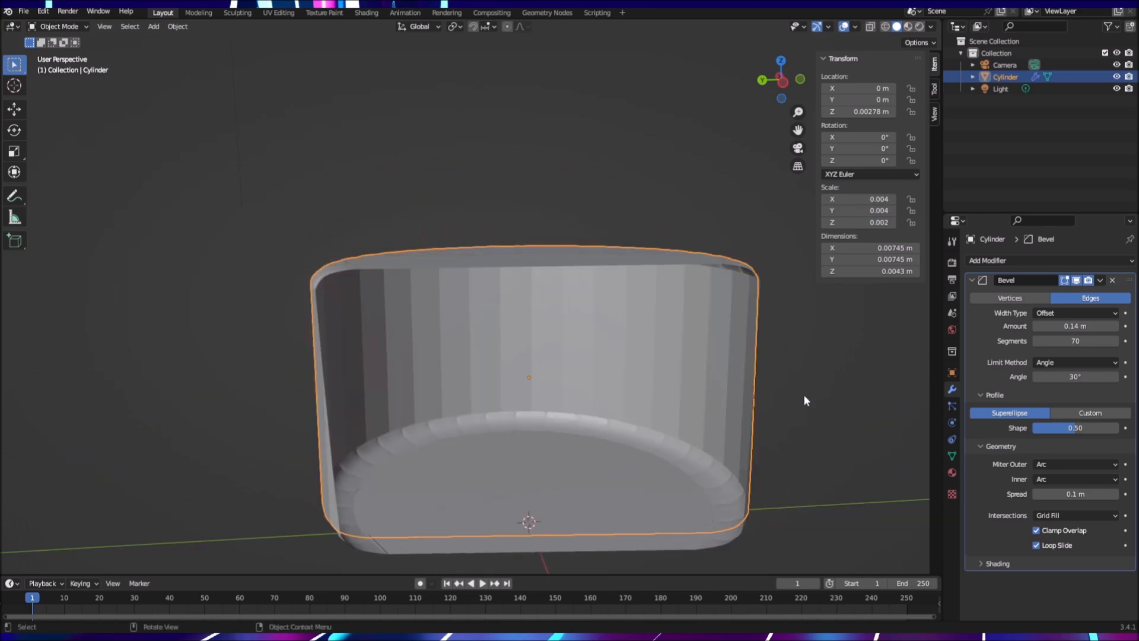
{"action": "scroll", "coordinate": [804, 394], "scroll_direction": "down", "scroll_amount": 2}
{"action": "middle_click_drag", "start_coordinate": [803, 393], "coordinate": [697, 379]}
{"action": "scroll", "coordinate": [697, 377], "scroll_direction": "up", "scroll_amount": 1}
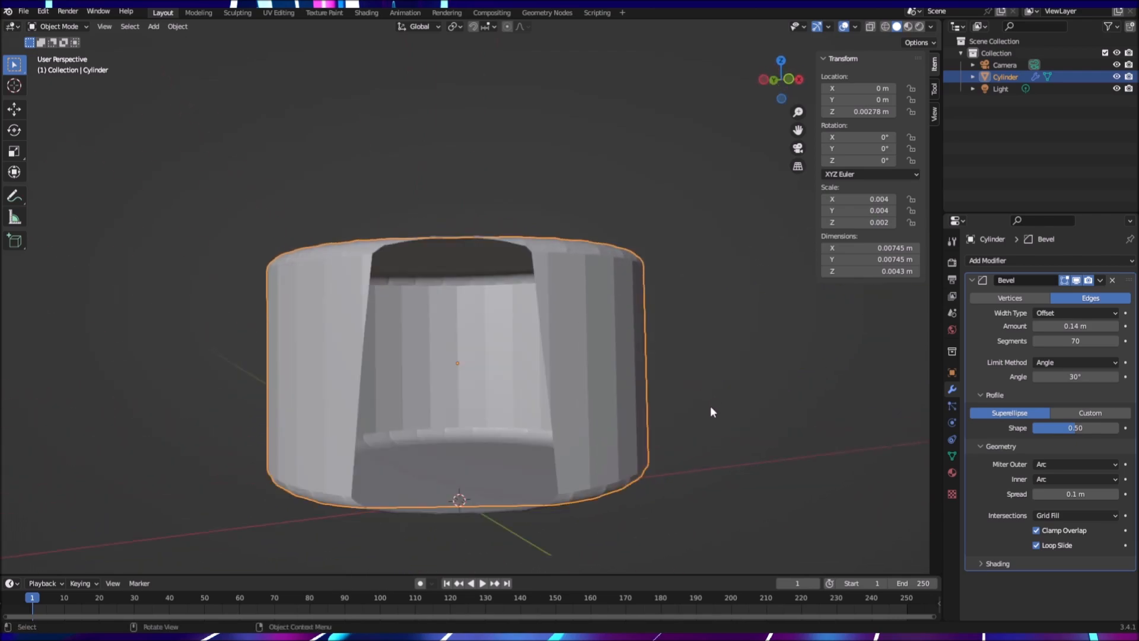
{"action": "scroll", "coordinate": [710, 407], "scroll_direction": "down", "scroll_amount": 1}
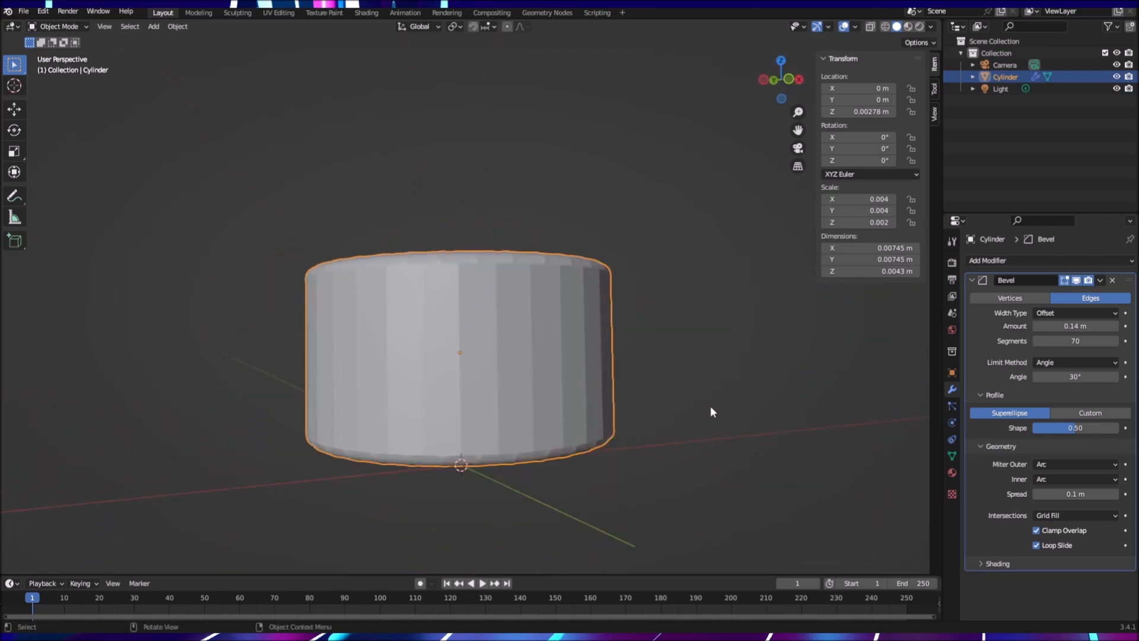
Step: Shade the cylinder smooth and inspect its bevelled surface up close
{"action": "right_click", "coordinate": [546, 386]}
{"action": "left_click", "coordinate": [546, 388]}
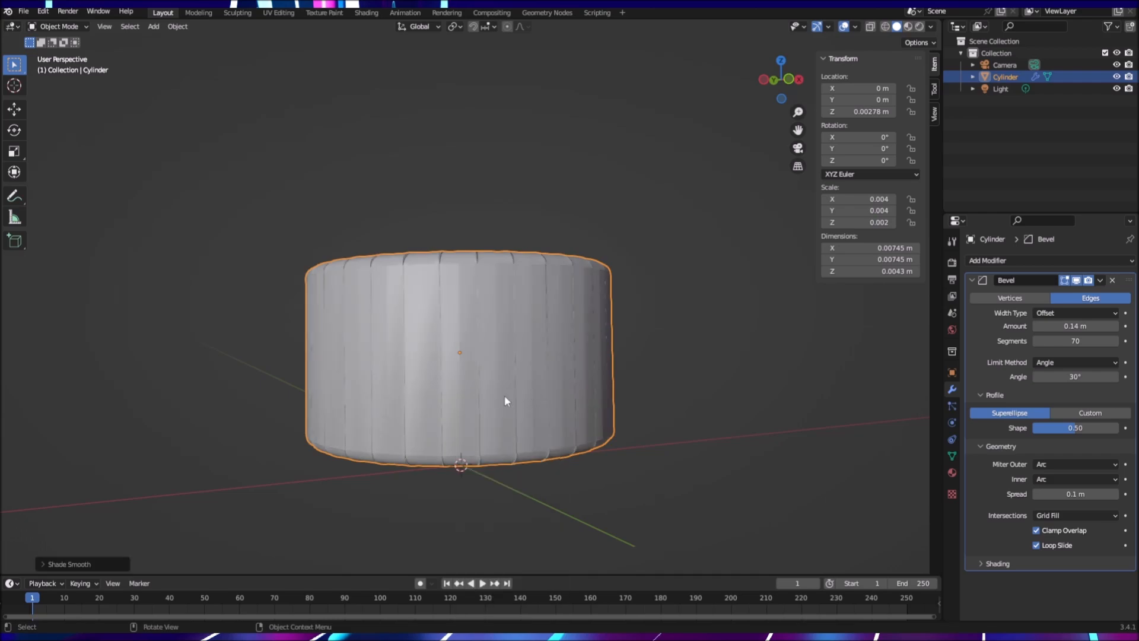
{"action": "scroll", "coordinate": [721, 384], "scroll_direction": "up", "scroll_amount": 1}
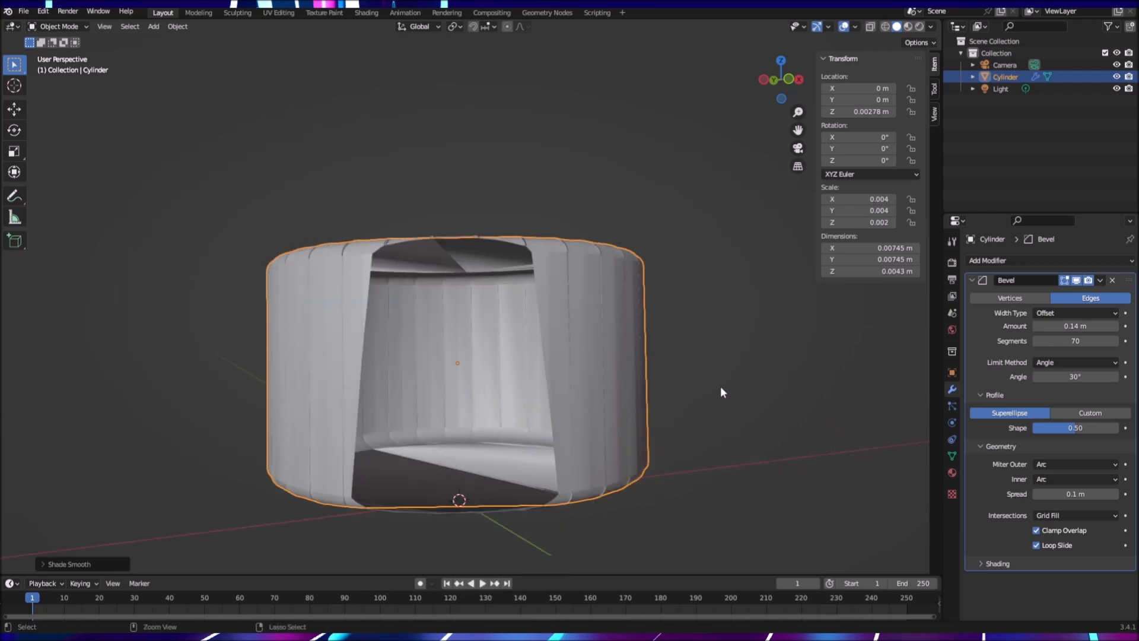
{"action": "scroll", "coordinate": [734, 397], "scroll_direction": "down", "scroll_amount": 1}
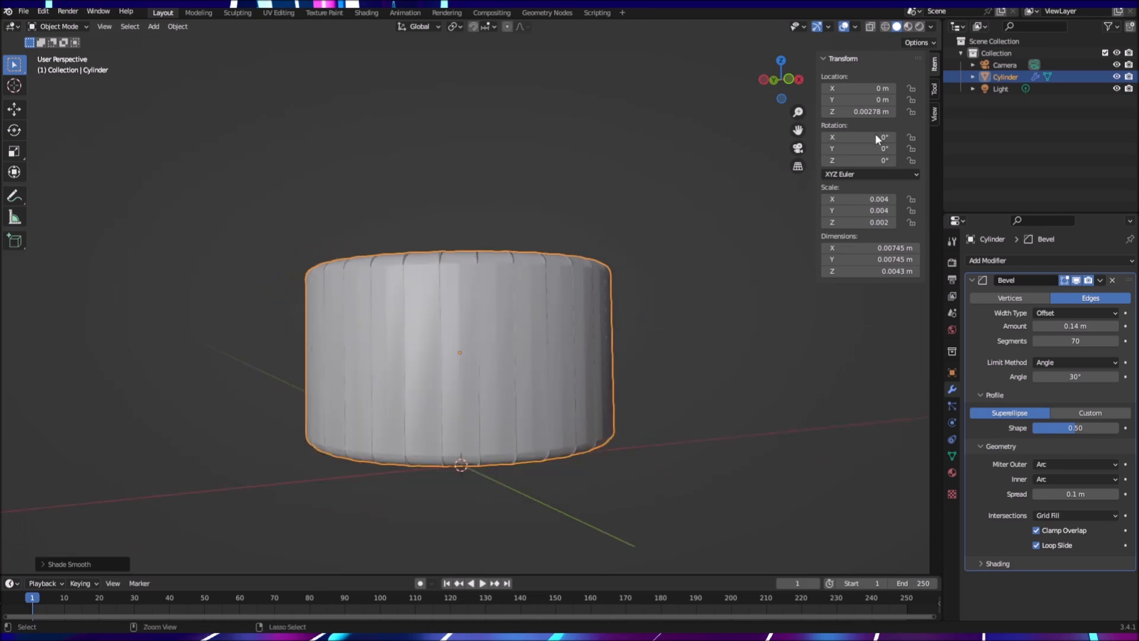
Step: Try applying the scale with the cylinder deselected, then undo the smooth shading and the segment count change
{"action": "left_click", "coordinate": [725, 298]}
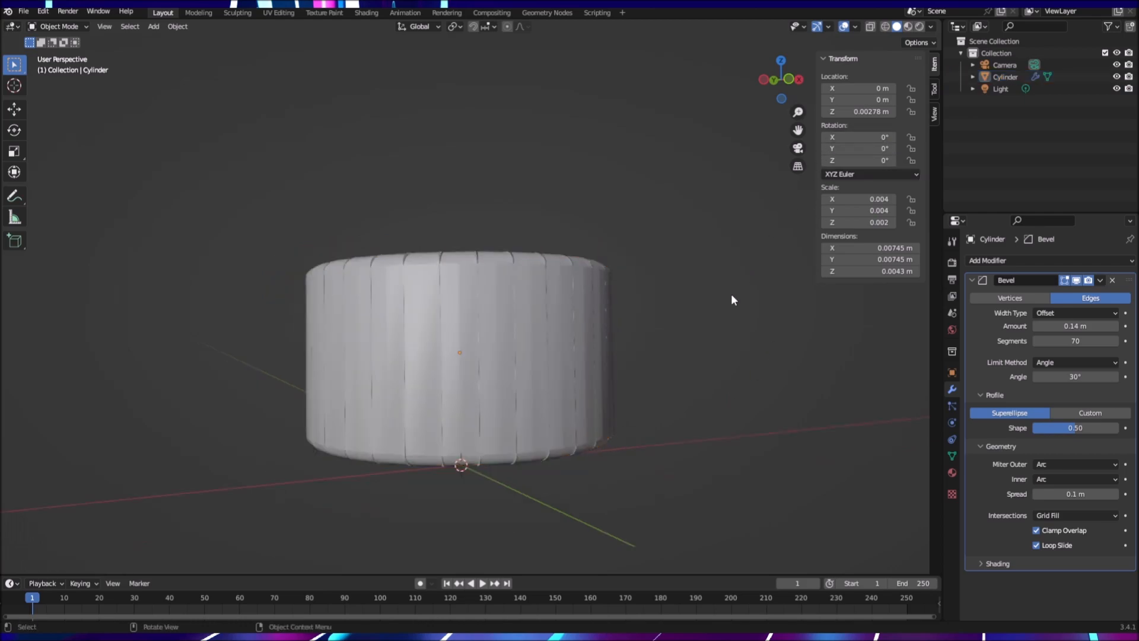
{"action": "key", "text": "ctrl+a"}
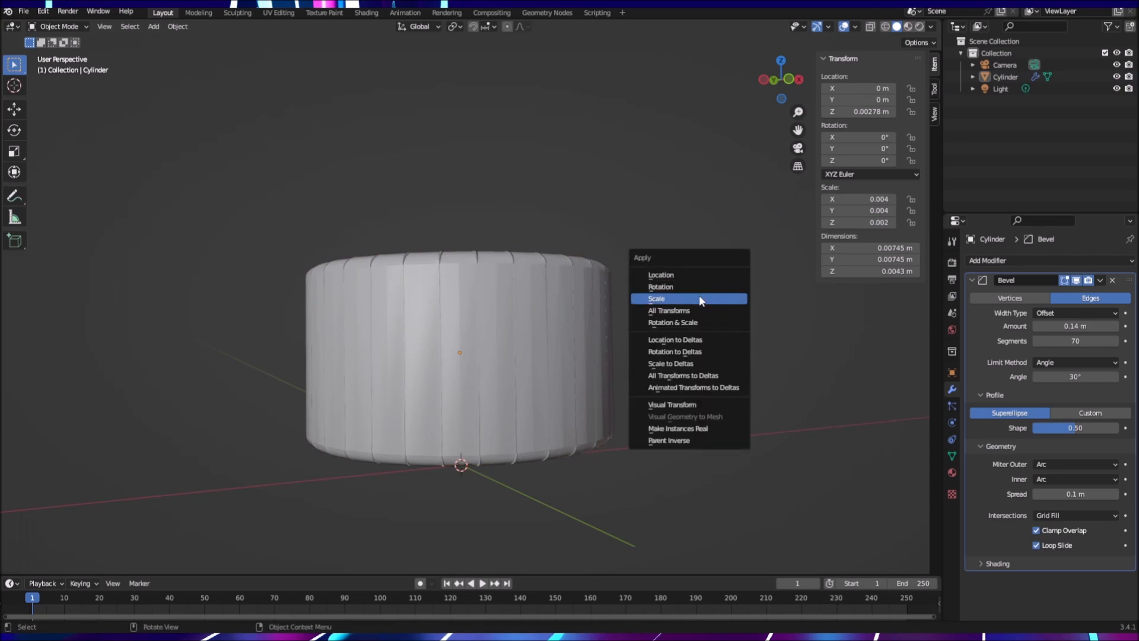
{"action": "left_click", "coordinate": [700, 298]}
{"action": "middle_click_drag", "start_coordinate": [755, 381], "coordinate": [677, 416]}
{"action": "key", "text": "ctrl+z"}
{"action": "key", "text": "ctrl+z"}
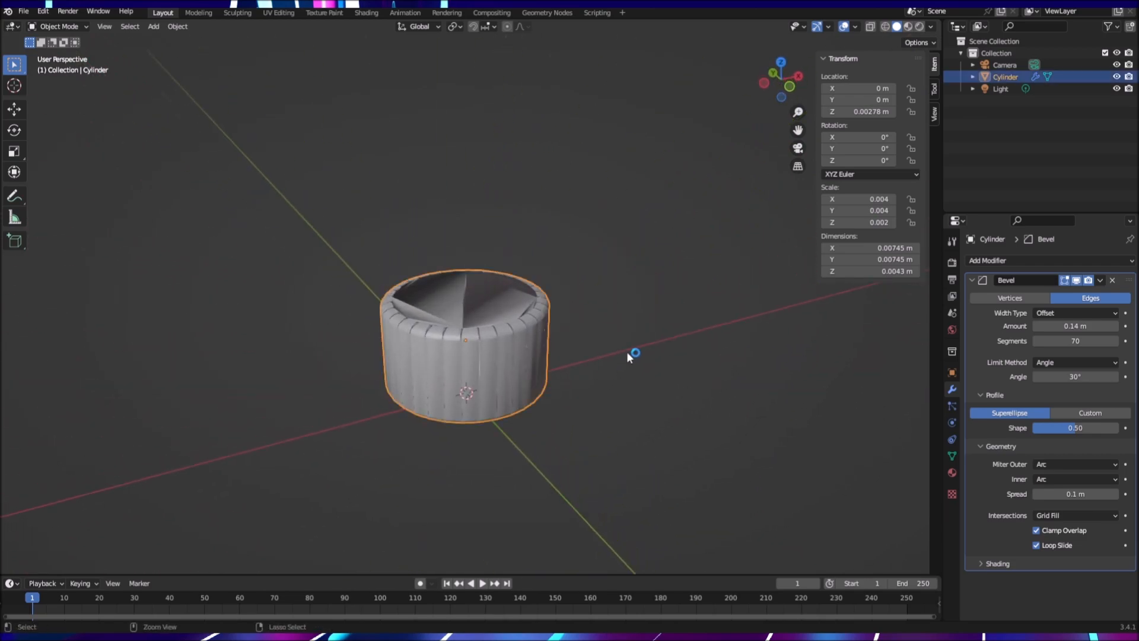
{"action": "key", "text": "ctrl+z"}
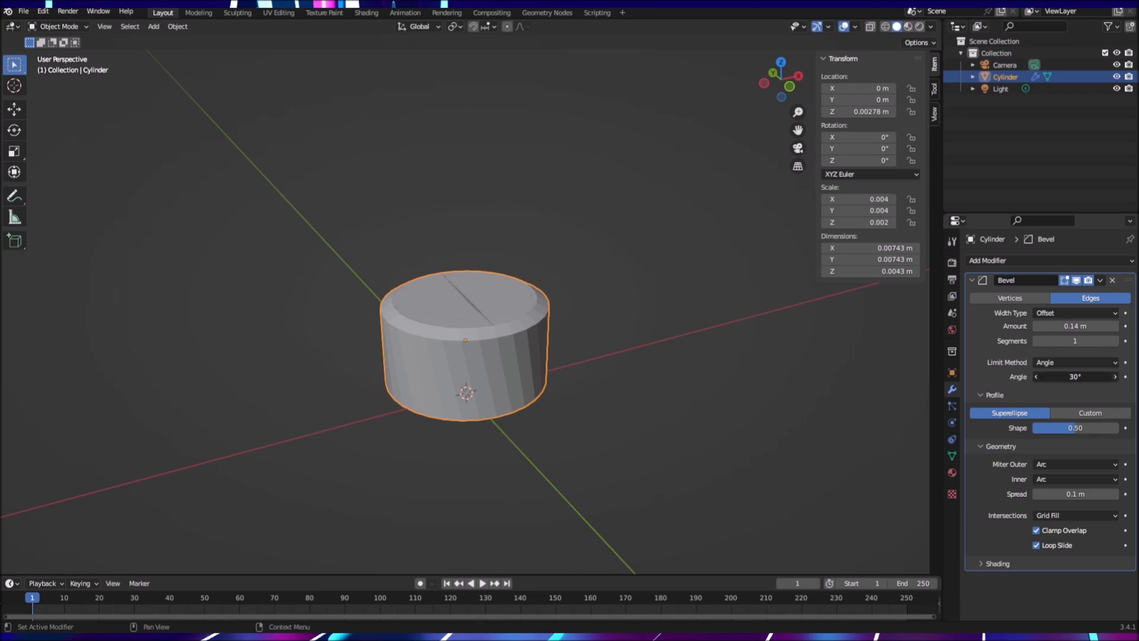
Step: Try a 19° angle limit on the bevel, then undo the angle, amount and inner miter changes
{"action": "left_click_drag", "start_coordinate": [1091, 378], "coordinate": [1119, 376]}
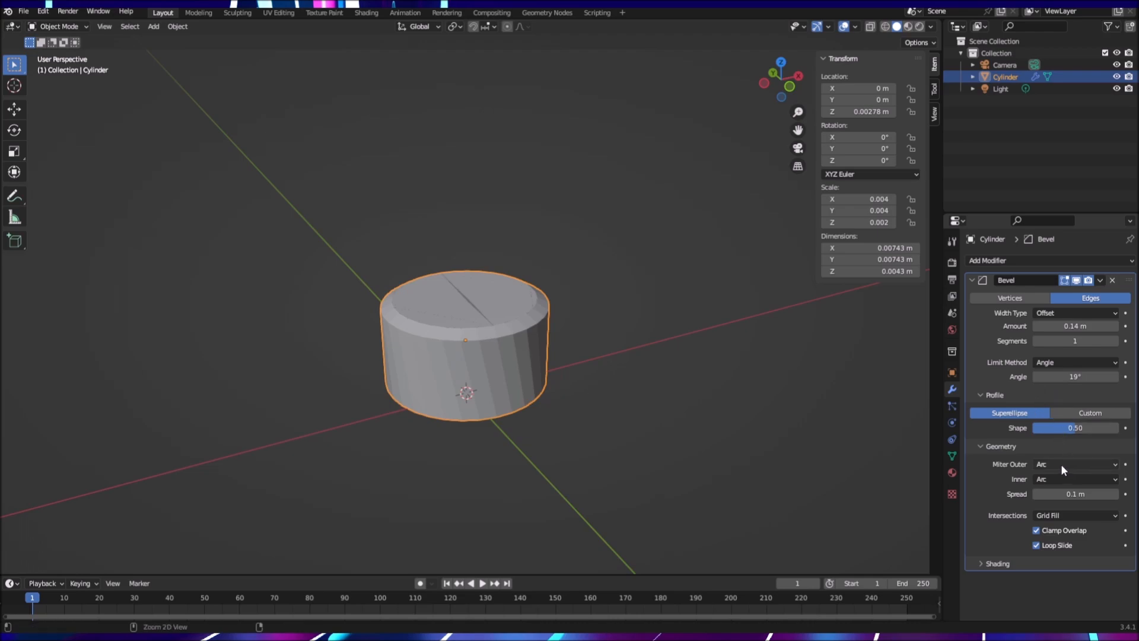
{"action": "key", "text": "ctrl+z"}
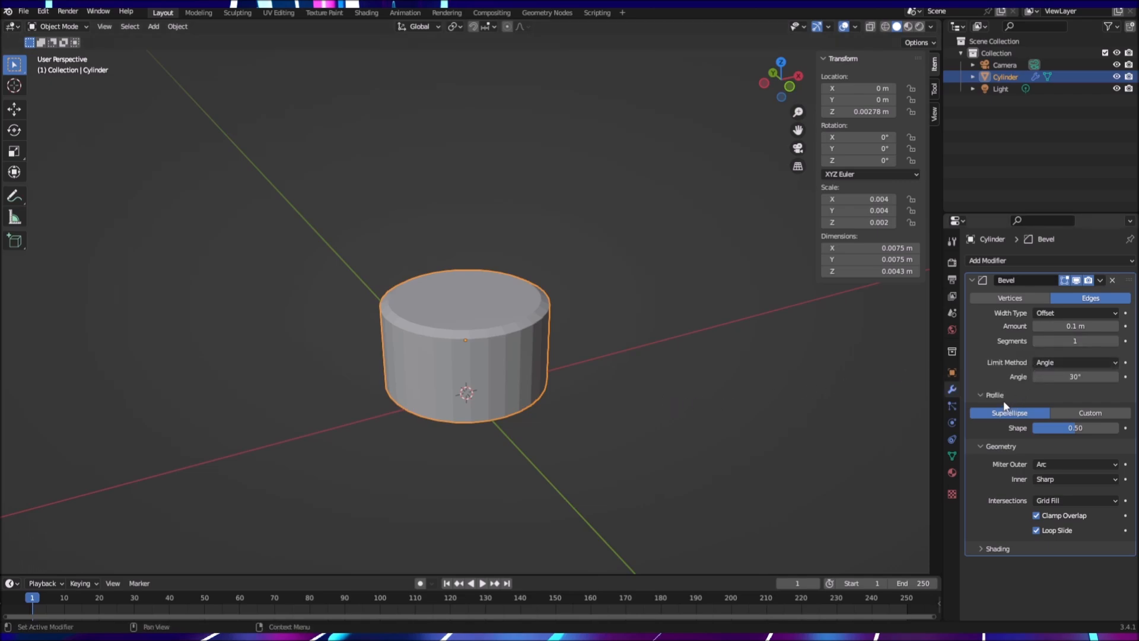
{"action": "left_click", "coordinate": [1116, 363]}
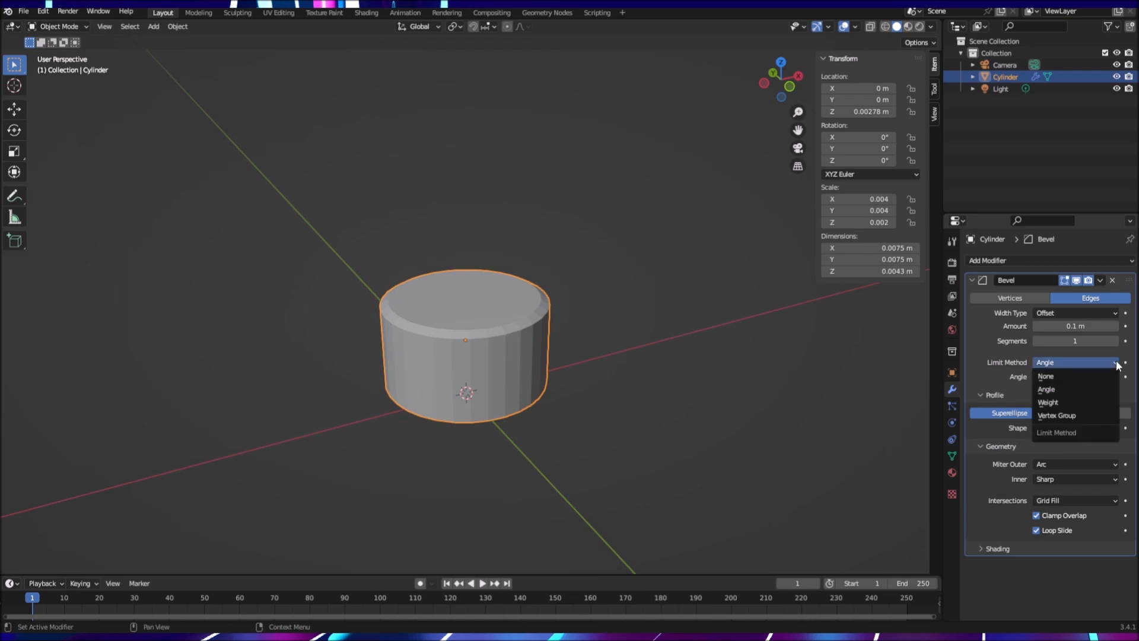
{"action": "left_click", "coordinate": [1117, 363]}
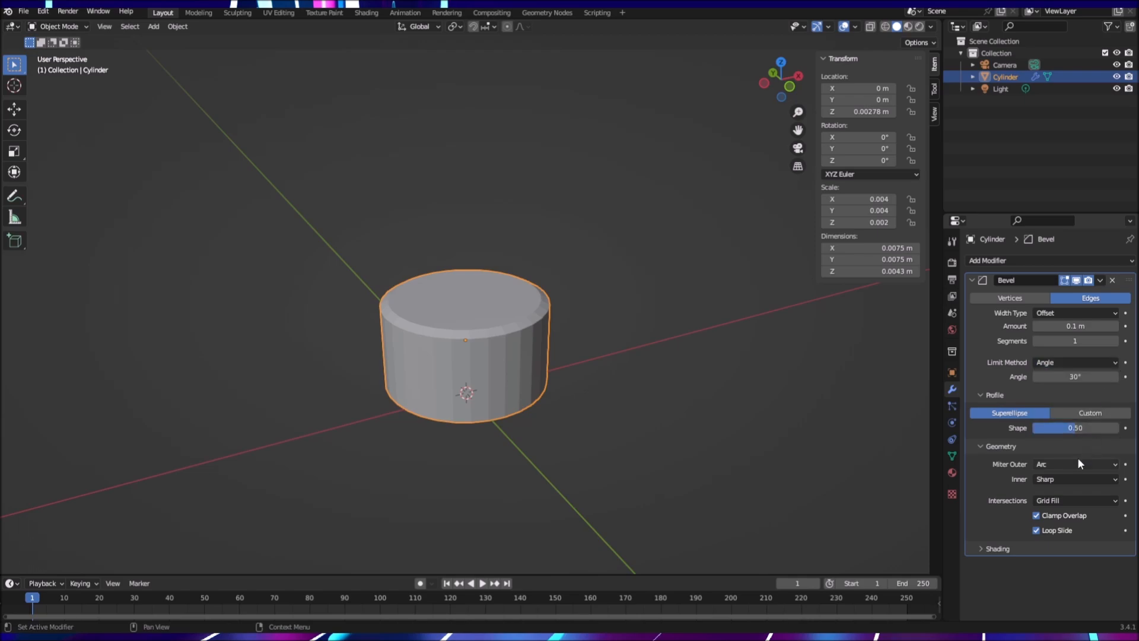
Step: Set the Bevel modifier's profile shape to 0.43 and its segments to 8
{"action": "mouse_move", "coordinate": [1073, 429]}
{"action": "left_mouse_down"}
{"action": "mouse_move", "coordinate": [1104, 429]}
{"action": "mouse_move", "coordinate": [1041, 426]}
{"action": "mouse_move", "coordinate": [1068, 428]}
{"action": "left_mouse_up"}
{"action": "left_click", "coordinate": [1115, 340]}
{"action": "left_click", "coordinate": [1116, 343]}
{"action": "left_click", "coordinate": [1116, 343]}
{"action": "left_click", "coordinate": [1116, 343]}
{"action": "left_click", "coordinate": [1115, 343]}
{"action": "scroll", "coordinate": [496, 439], "scroll_direction": "up", "scroll_amount": 4}
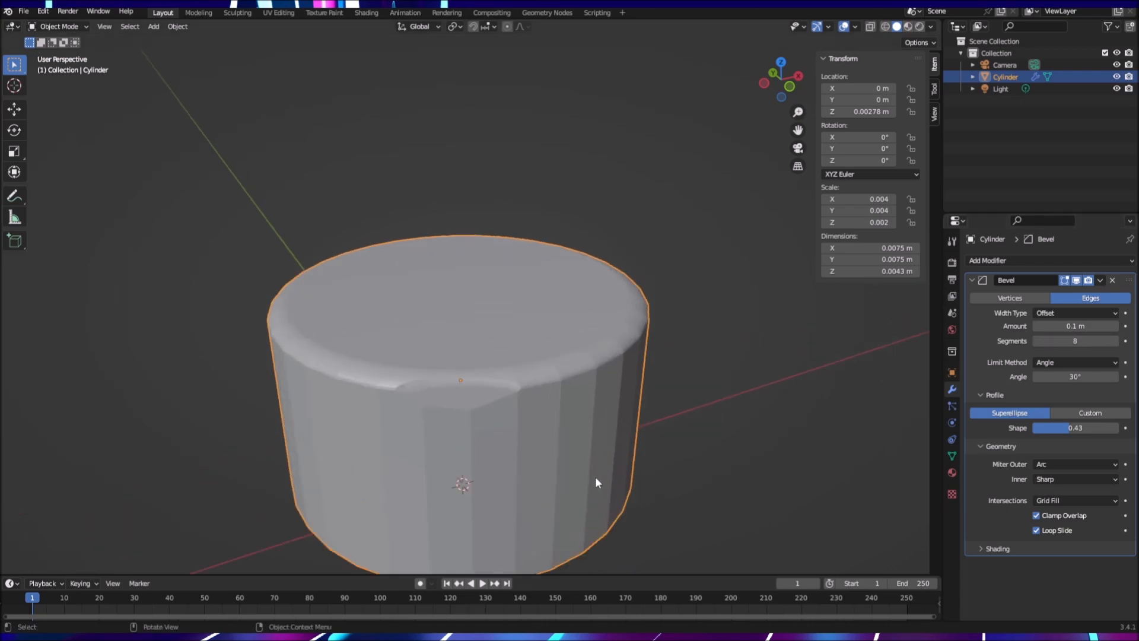
{"action": "scroll", "coordinate": [665, 522], "scroll_direction": "down", "scroll_amount": 2}
{"action": "scroll", "coordinate": [664, 521], "scroll_direction": "up", "scroll_amount": 1}
Step: Shade the bevelled cylinder smooth, deselect it and inspect it from different sides
{"action": "middle_click_drag", "start_coordinate": [656, 515], "coordinate": [582, 481]}
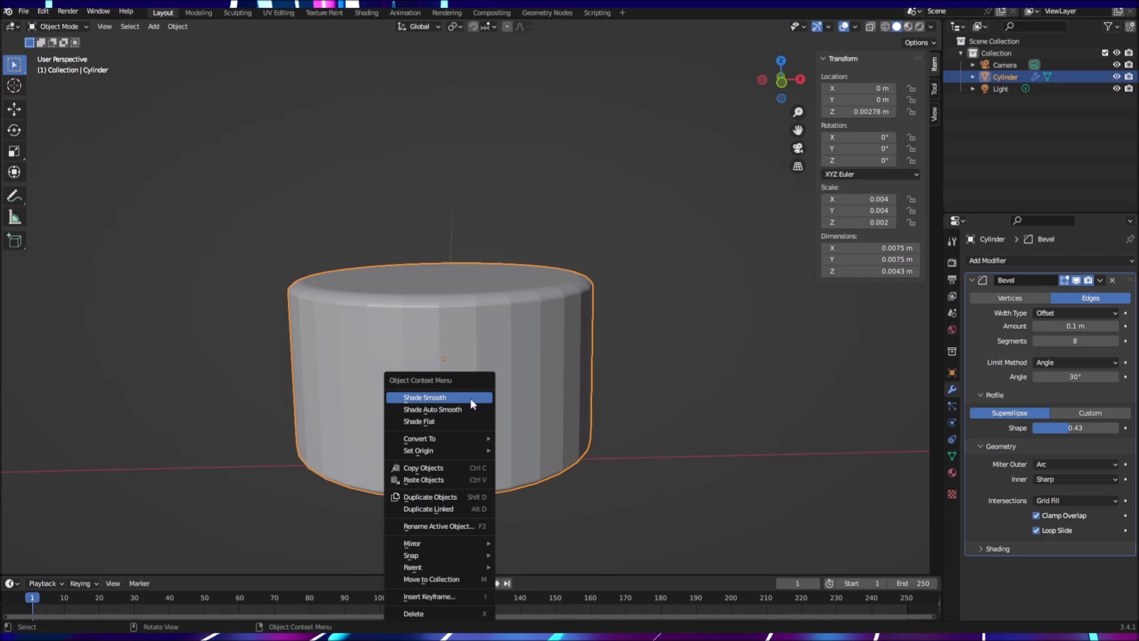
{"action": "left_click", "coordinate": [462, 397]}
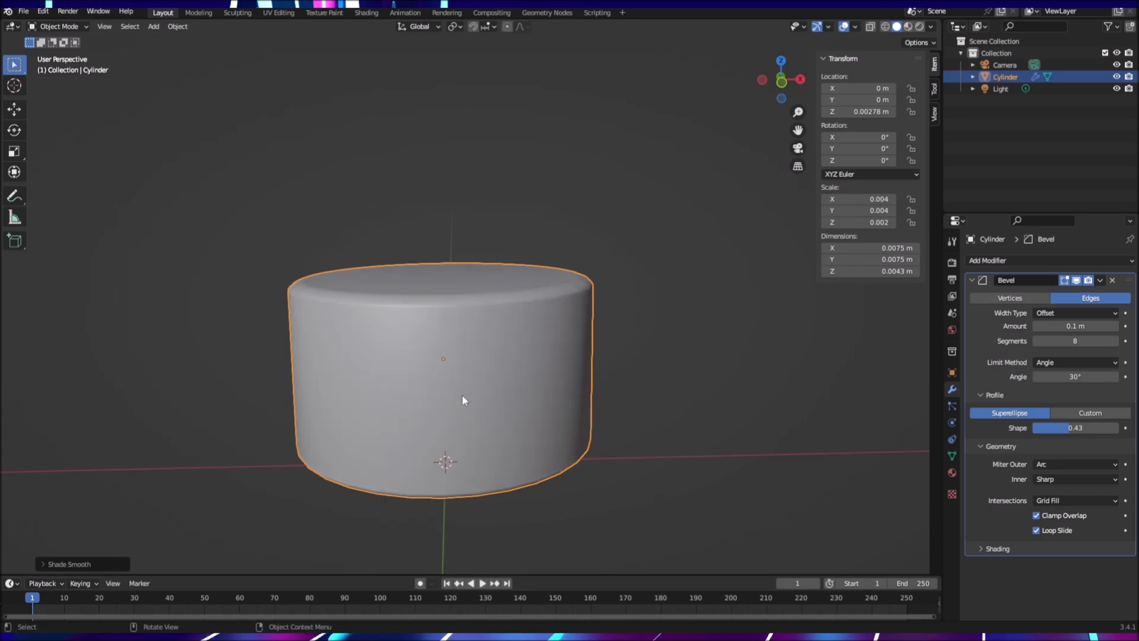
{"action": "left_click", "coordinate": [669, 464]}
{"action": "middle_click_drag", "start_coordinate": [667, 461], "coordinate": [589, 450]}
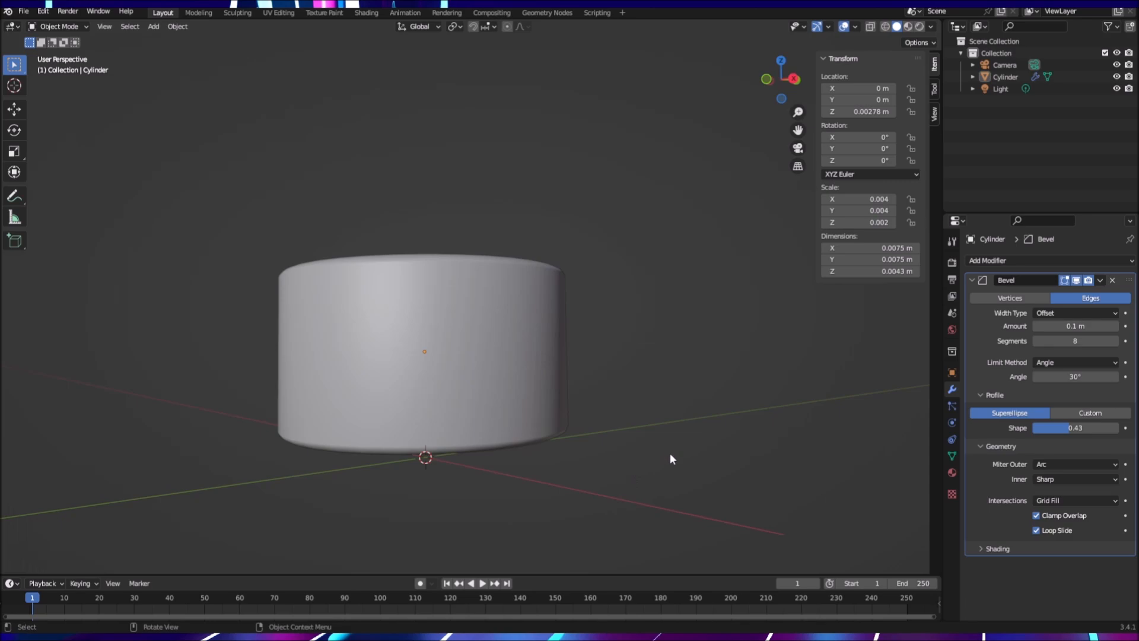
{"action": "middle_click_drag", "start_coordinate": [669, 451], "coordinate": [603, 463]}
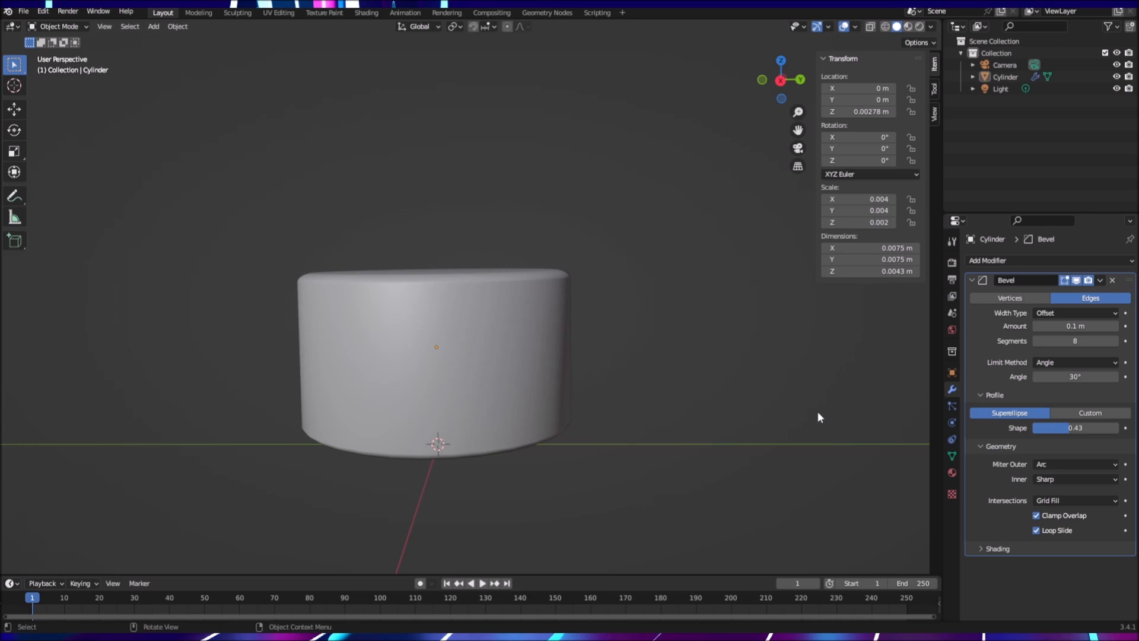
Step: Display the viewport as wireframe and try box-selecting the upper part of the cylinder, leaving it deselected
{"action": "left_click", "coordinate": [887, 29]}
{"action": "mouse_move", "coordinate": [717, 373]}
{"action": "middle_mouse_down"}
{"action": "mouse_move", "coordinate": [671, 372]}
{"action": "mouse_move", "coordinate": [741, 374]}
{"action": "mouse_move", "coordinate": [734, 368]}
{"action": "middle_mouse_up"}
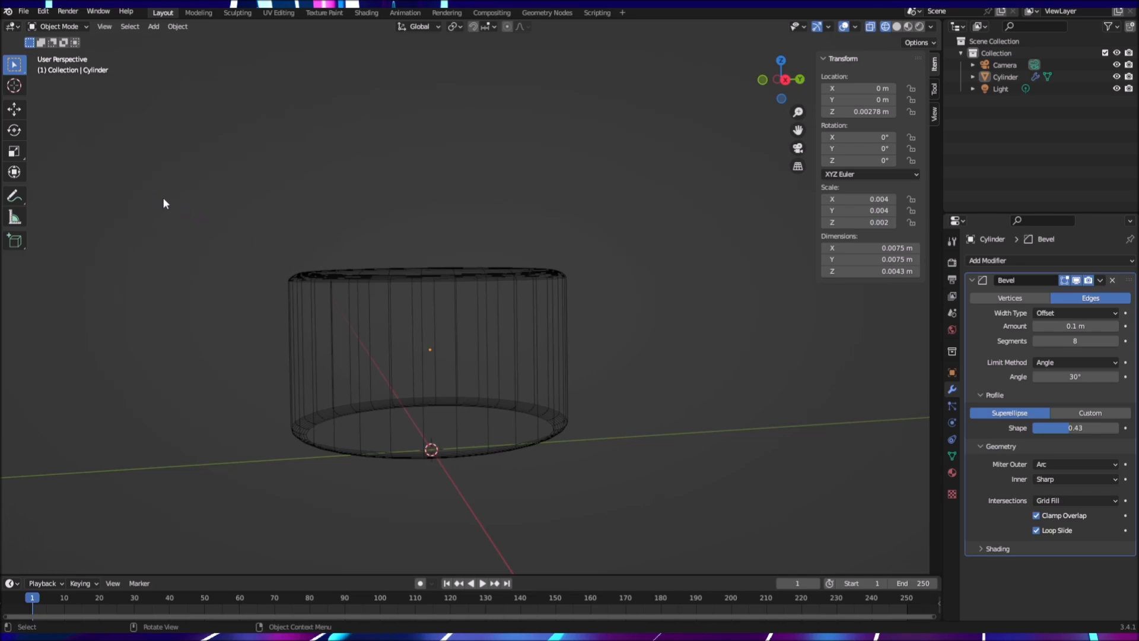
{"action": "left_click_drag", "start_coordinate": [164, 199], "coordinate": [657, 352]}
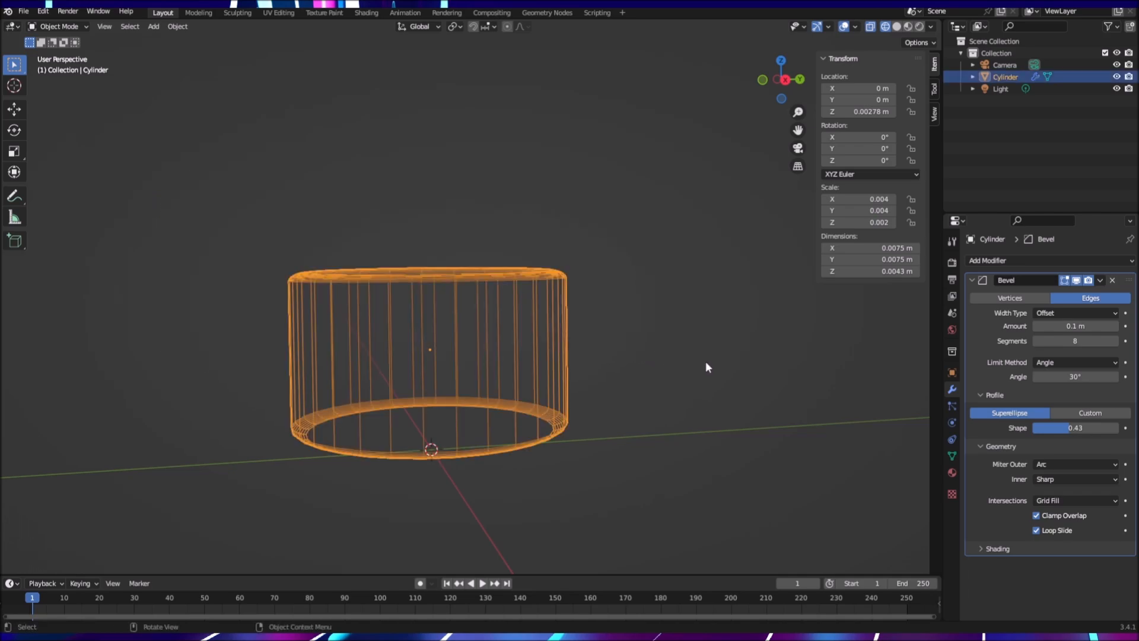
{"action": "left_click", "coordinate": [706, 363]}
{"action": "left_click_drag", "start_coordinate": [269, 231], "coordinate": [639, 353]}
{"action": "left_click", "coordinate": [639, 348]}
{"action": "mouse_move", "coordinate": [640, 349]}
{"action": "middle_mouse_down"}
{"action": "mouse_move", "coordinate": [583, 340]}
{"action": "mouse_move", "coordinate": [656, 352]}
{"action": "middle_mouse_up"}
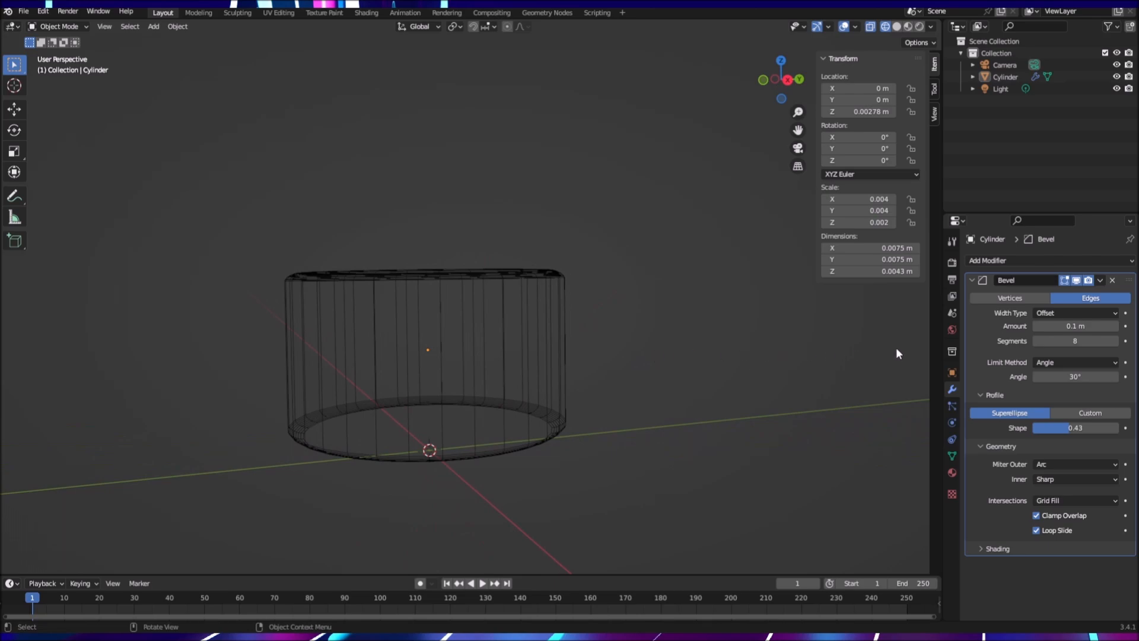
Step: Switch the Bevel modifier to affect vertices and collapse its settings
{"action": "left_click", "coordinate": [988, 295]}
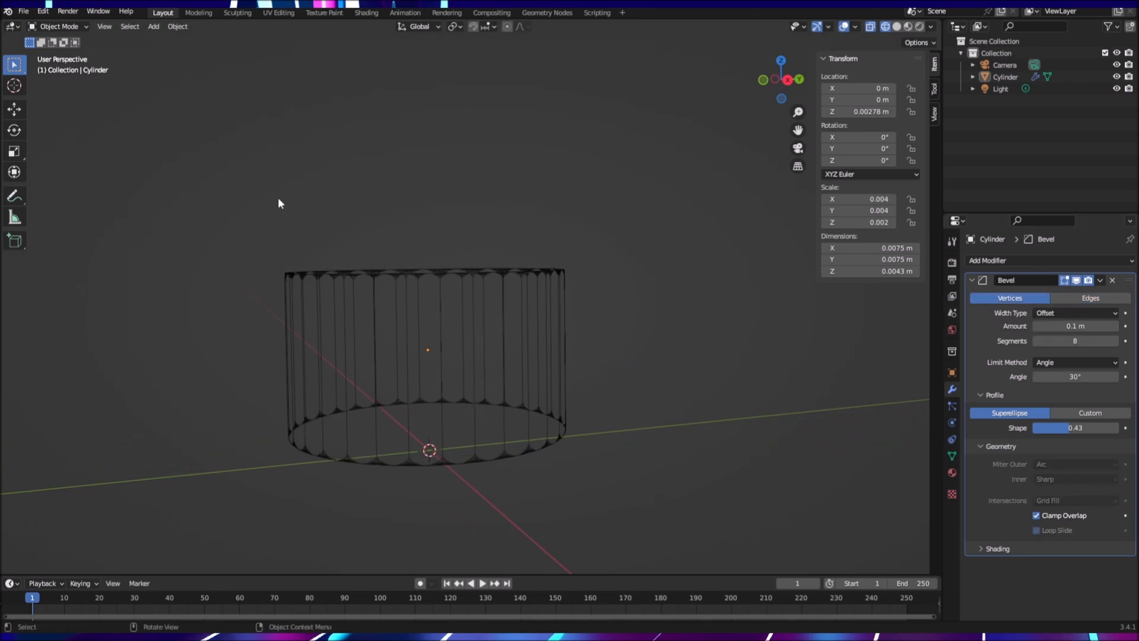
{"action": "left_click", "coordinate": [972, 280]}
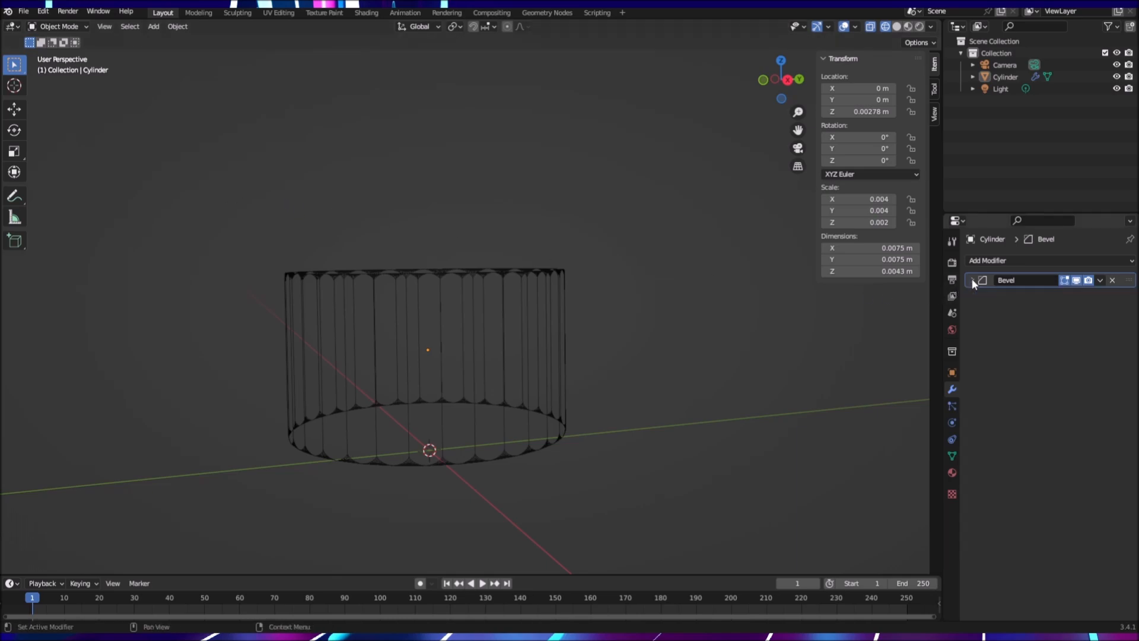
Step: Try box-selecting only the upper part of the wireframe cylinder in Object Mode
{"action": "left_click", "coordinate": [513, 325]}
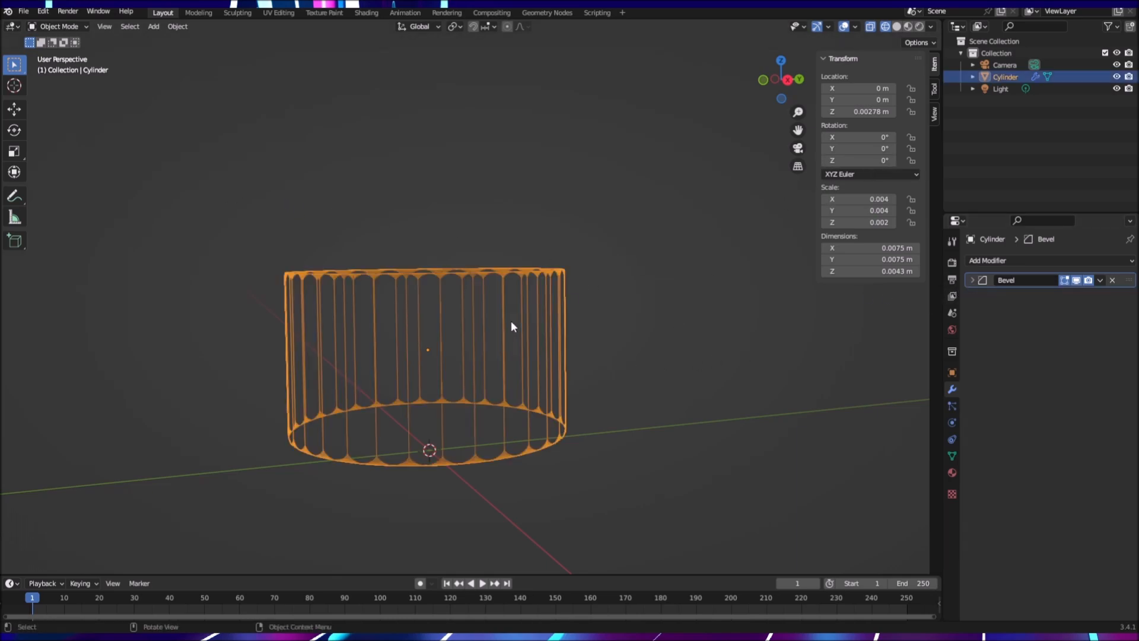
{"action": "left_click_drag", "start_coordinate": [240, 217], "coordinate": [572, 346]}
{"action": "left_click", "coordinate": [605, 352]}
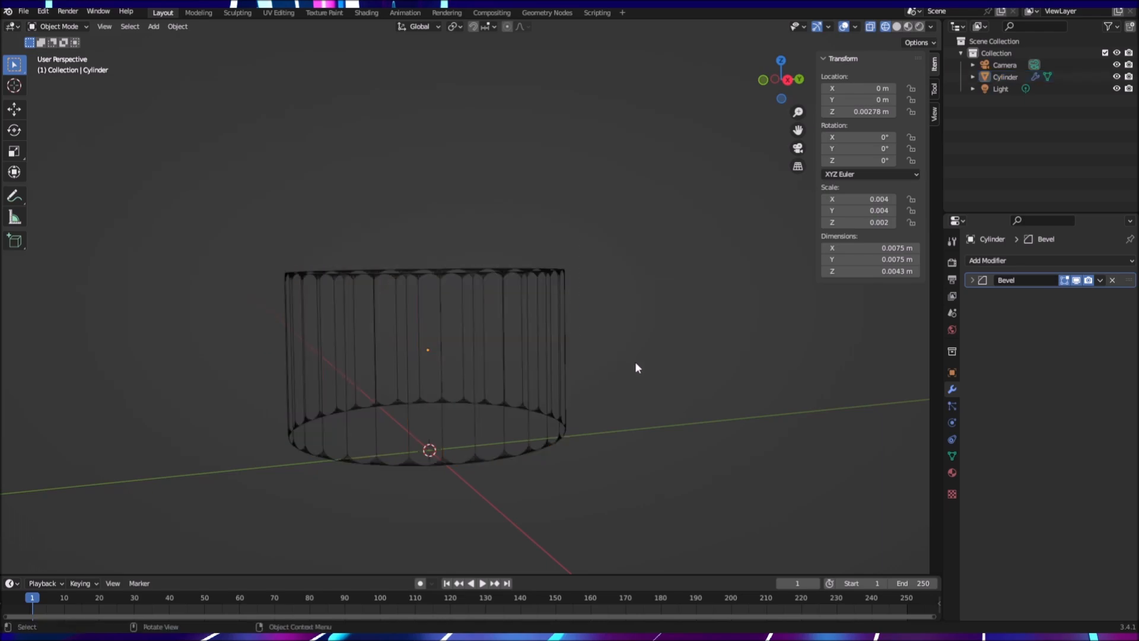
{"action": "left_click_drag", "start_coordinate": [218, 217], "coordinate": [567, 332]}
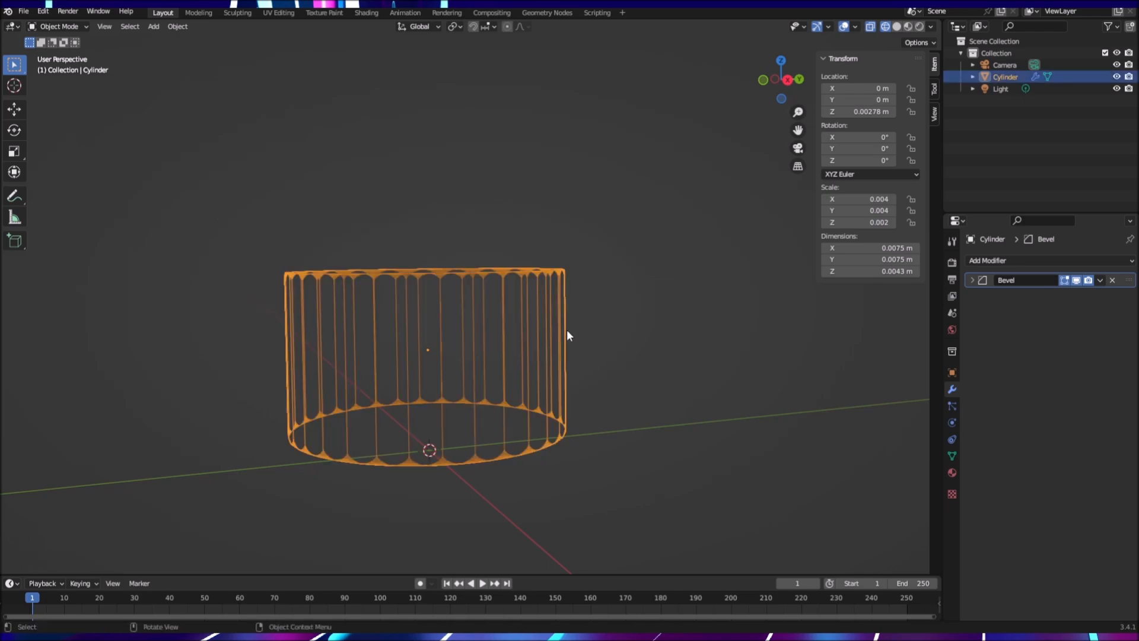
{"action": "left_click", "coordinate": [624, 336]}
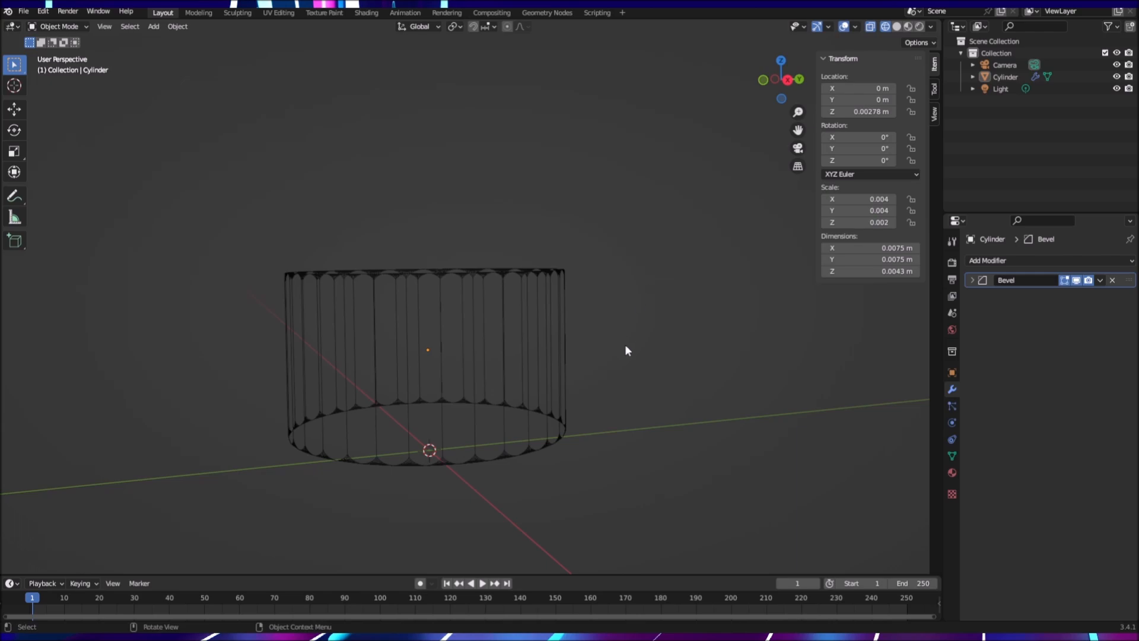
Step: Return the viewport to solid shading and inspect the side and base of the vertex-bevelled cylinder
{"action": "left_click", "coordinate": [896, 28]}
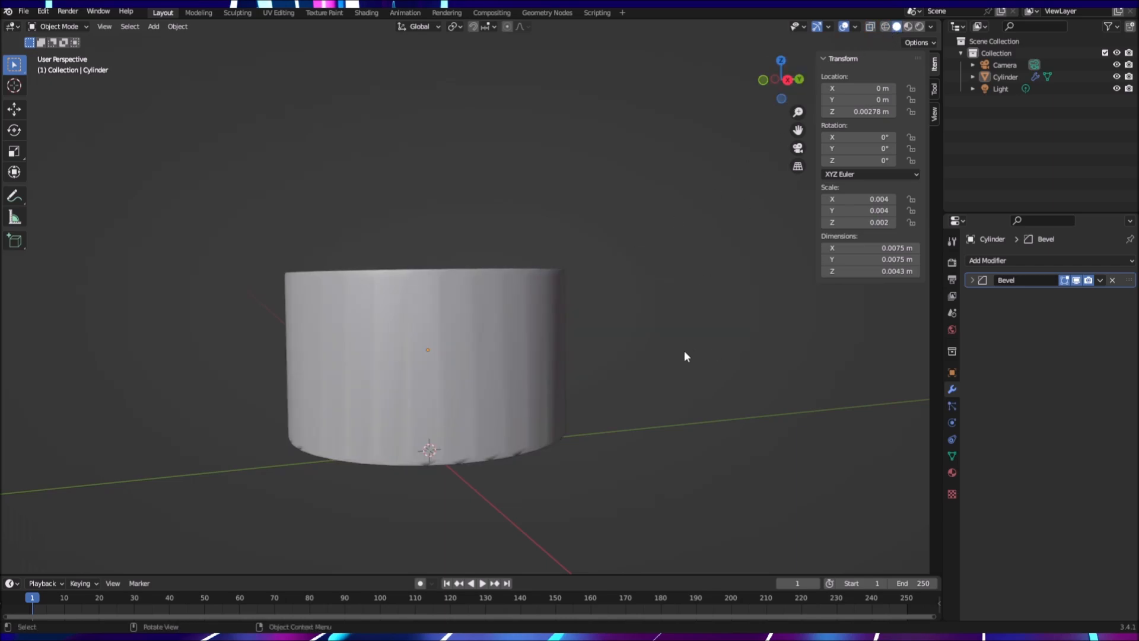
{"action": "left_click", "coordinate": [493, 376]}
{"action": "left_click", "coordinate": [678, 358]}
{"action": "middle_click_drag", "start_coordinate": [678, 357], "coordinate": [631, 376]}
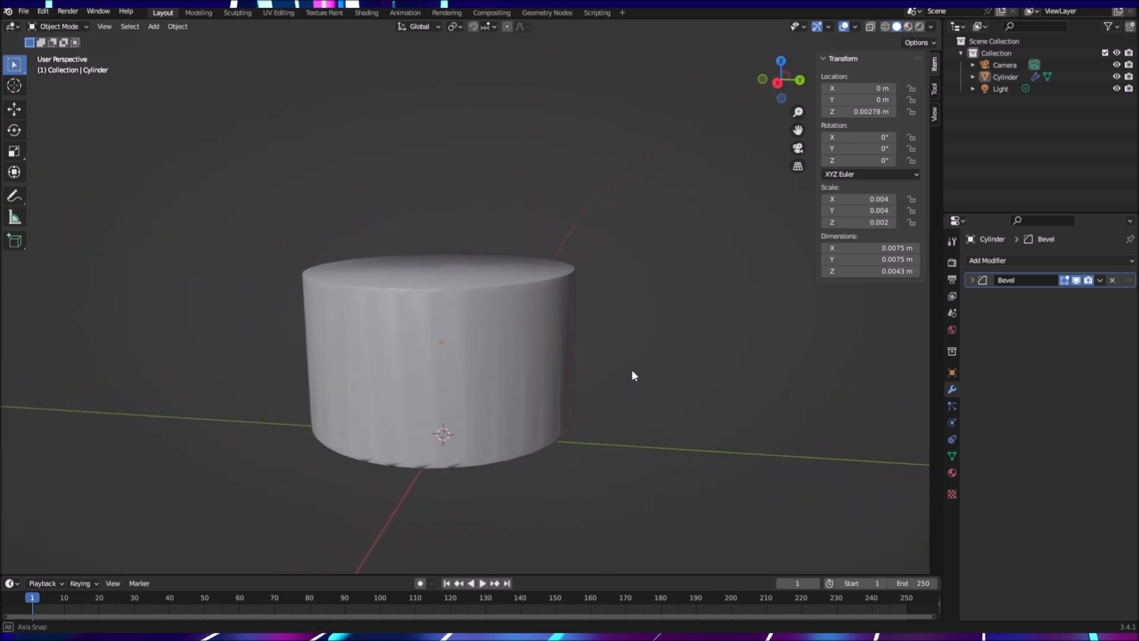
Step: Expand the Bevel modifier's settings and try raising its segments to 21
{"action": "left_click", "coordinate": [973, 281]}
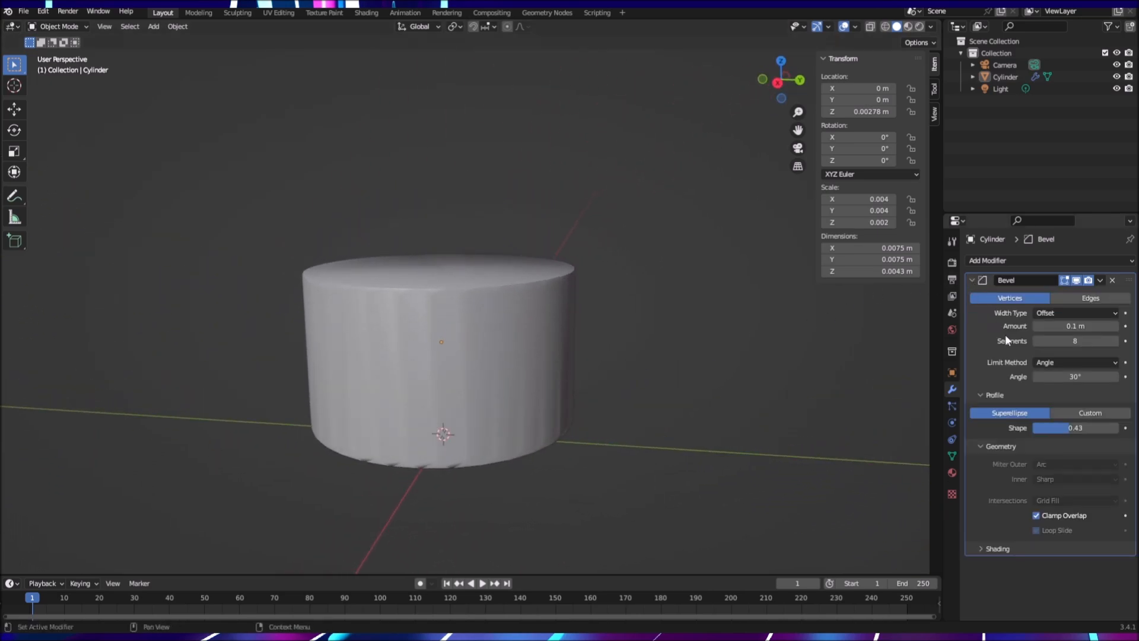
{"action": "mouse_move", "coordinate": [1079, 342]}
{"action": "left_mouse_down"}
{"action": "mouse_move", "coordinate": [1116, 343]}
{"action": "mouse_move", "coordinate": [1062, 343]}
{"action": "mouse_move", "coordinate": [1098, 342]}
{"action": "left_mouse_up"}
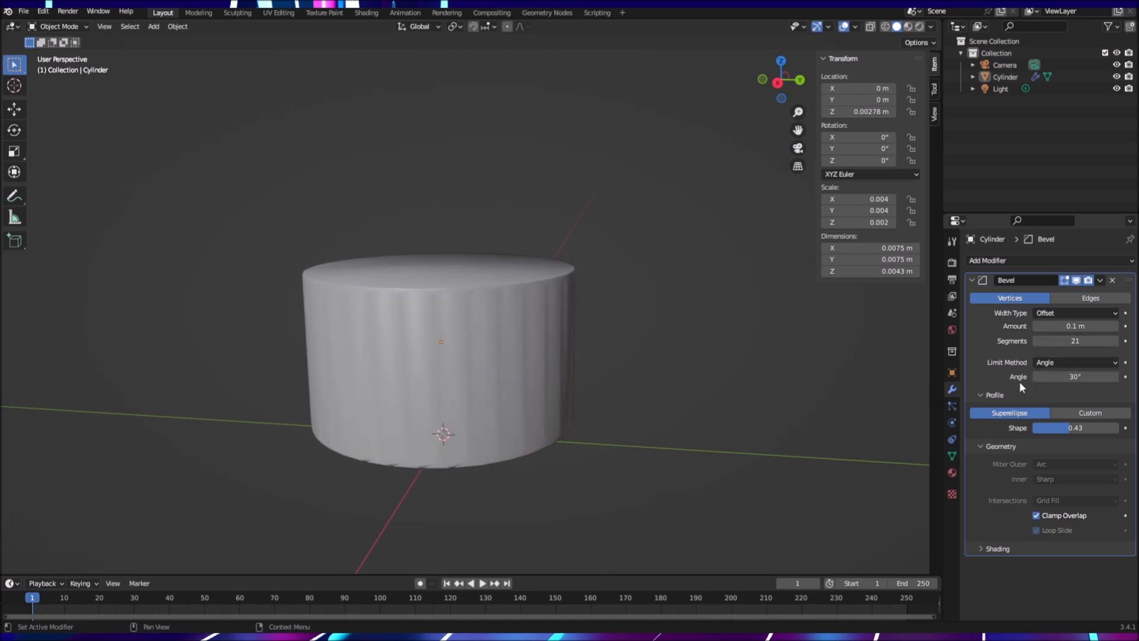
Step: Undo the segment change and the switch to vertices so the Bevel modifier affects edges again
{"action": "key", "text": "ctrl+z"}
{"action": "key", "text": "ctrl+z"}
{"action": "key", "text": "ctrl+z"}
{"action": "key", "text": "ctrl+z"}
{"action": "key", "text": "ctrl+z"}
{"action": "key", "text": "ctrl+z"}
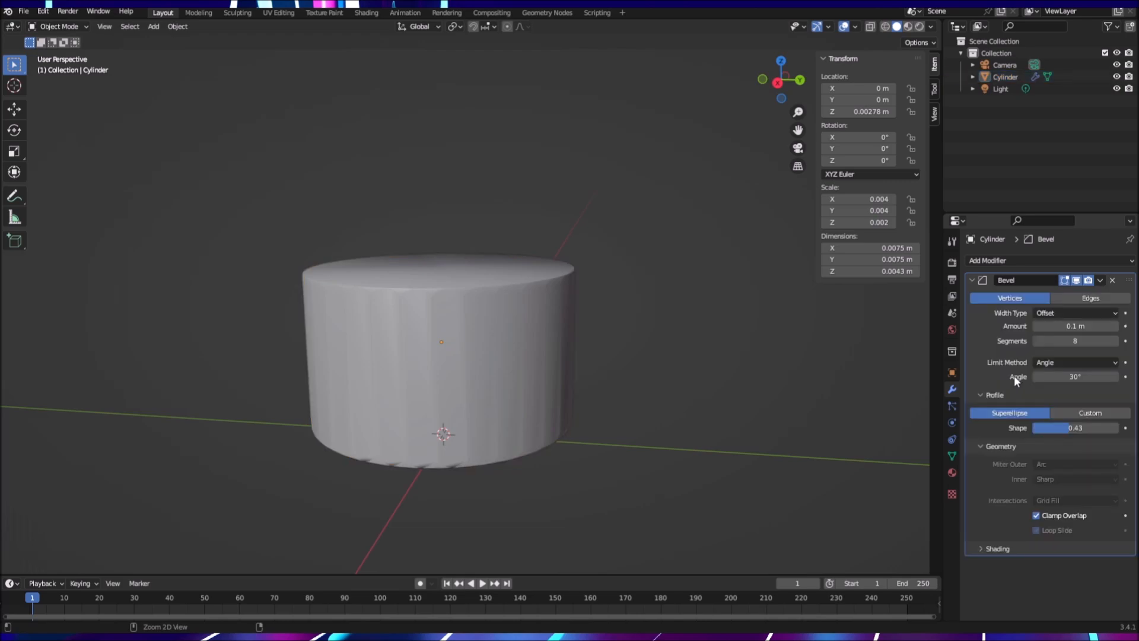
{"action": "key", "text": "ctrl+z"}
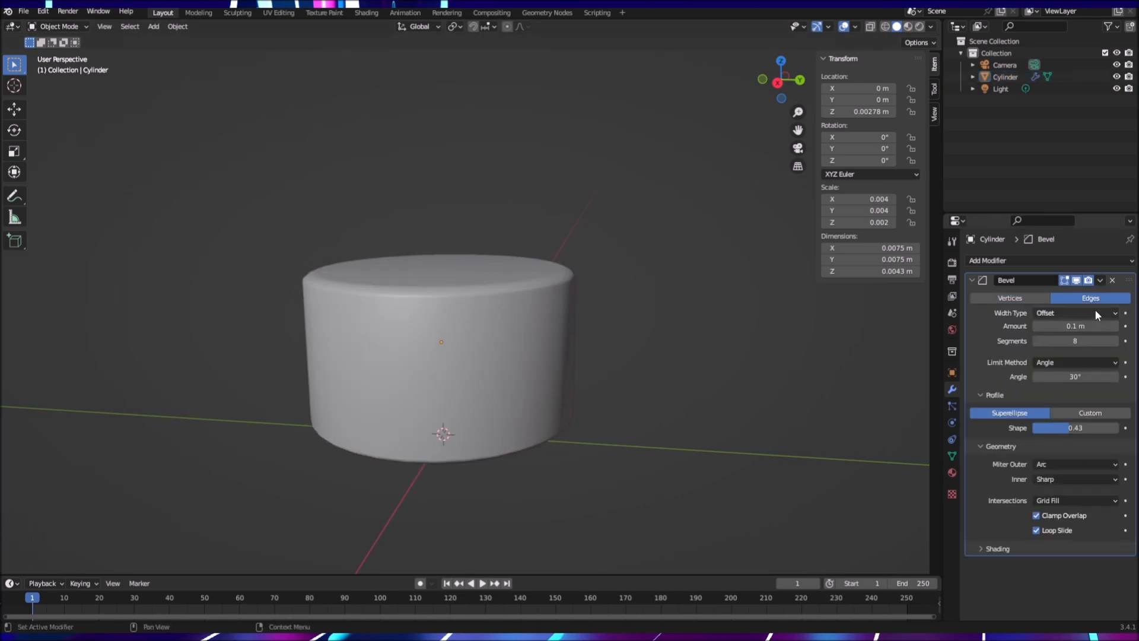
Step: Apply the Bevel modifier to the cylinder's mesh
{"action": "left_click", "coordinate": [1101, 279]}
{"action": "left_click", "coordinate": [1061, 293]}
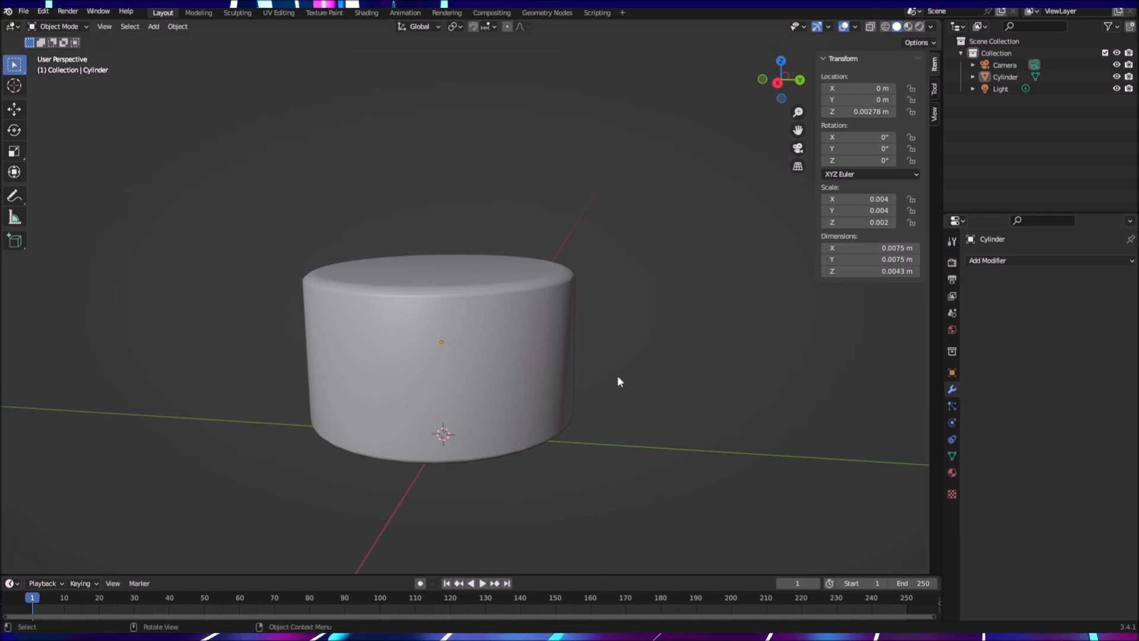
{"action": "right_click", "coordinate": [473, 376]}
{"action": "left_click", "coordinate": [475, 374]}
Step: Add a Subdivision Surface modifier to the cylinder, set its viewport levels to 3 and expand its advanced settings
{"action": "left_click", "coordinate": [1047, 262]}
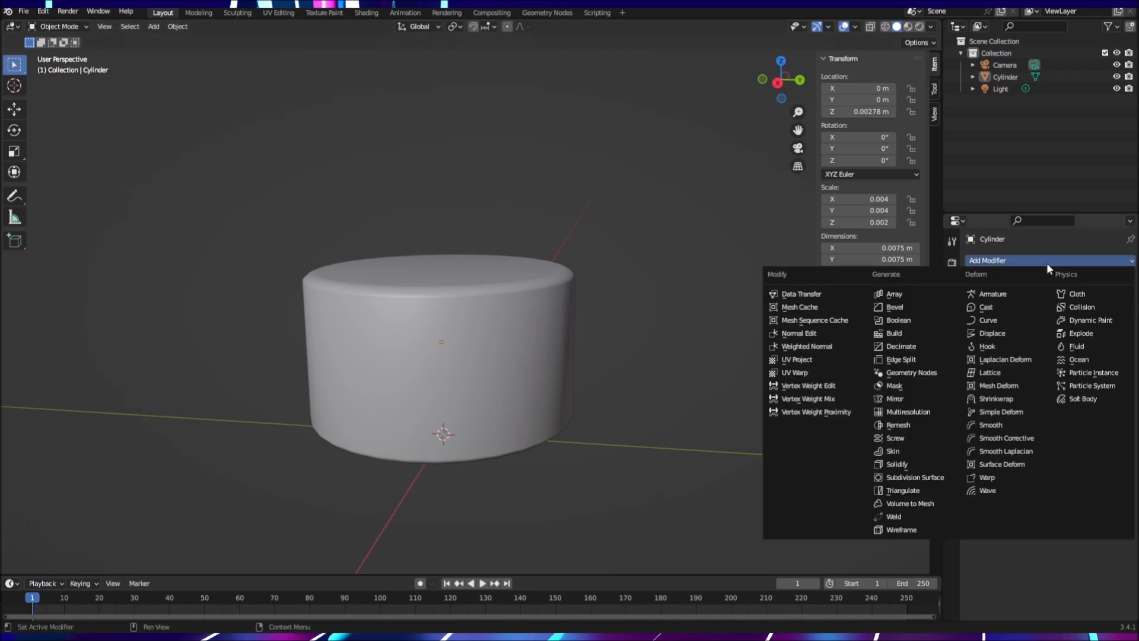
{"action": "left_click", "coordinate": [917, 478]}
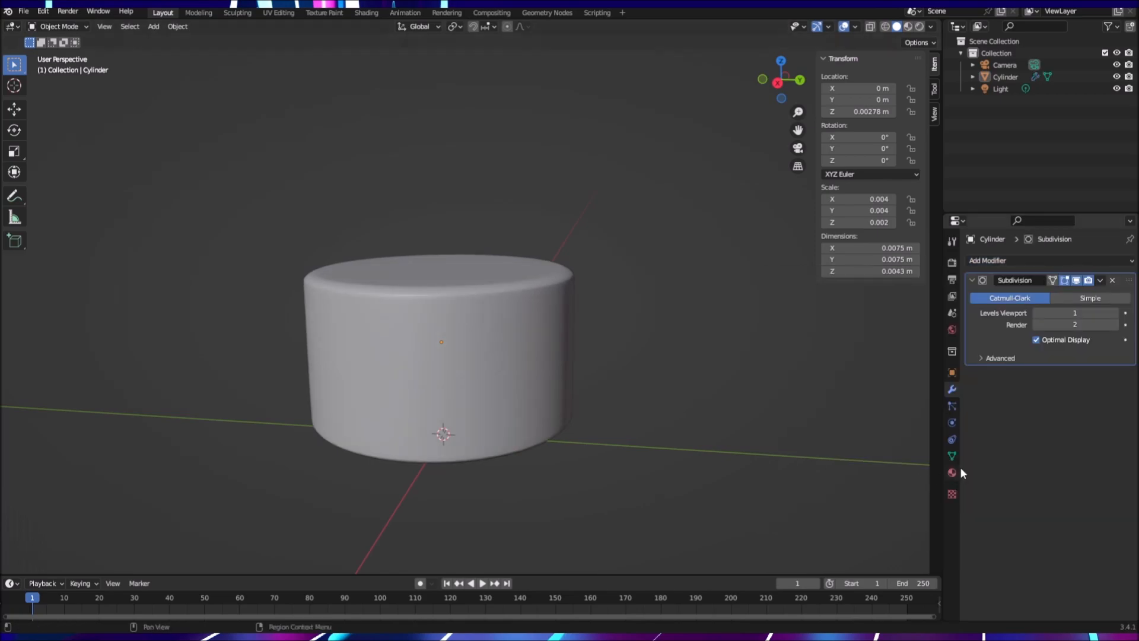
{"action": "left_click", "coordinate": [980, 359]}
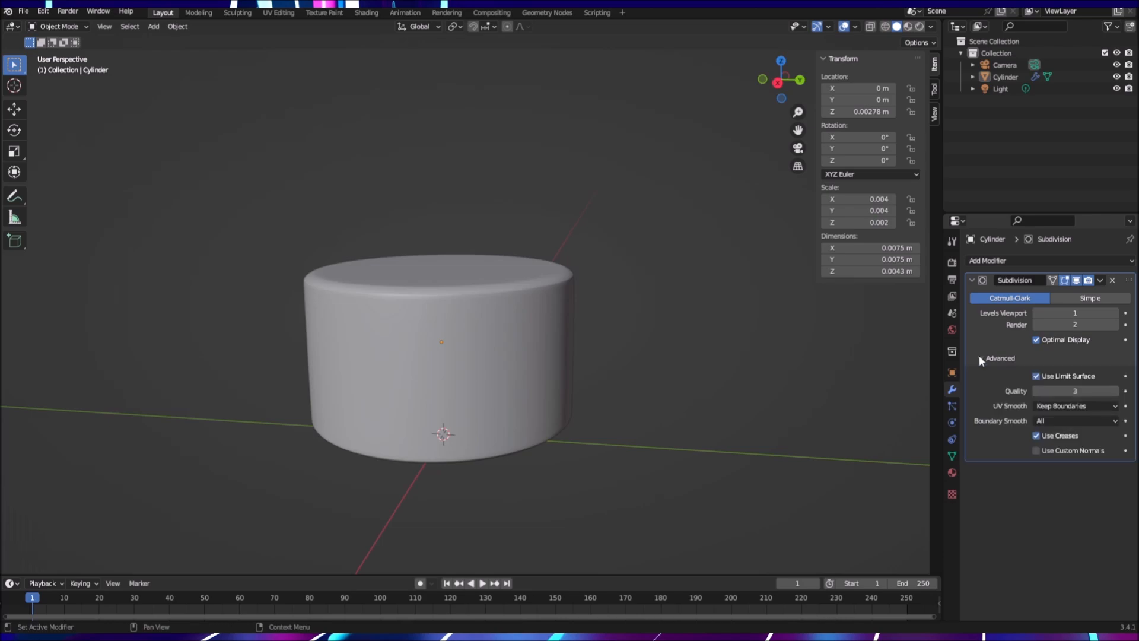
{"action": "left_click", "coordinate": [979, 358]}
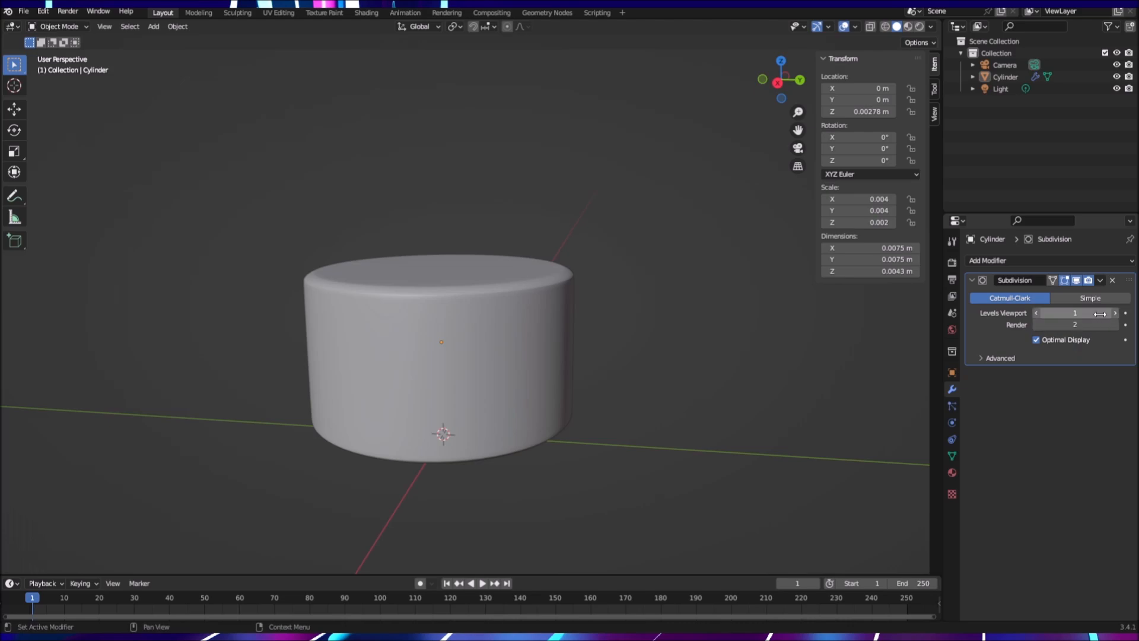
{"action": "left_click", "coordinate": [1036, 312]}
{"action": "mouse_move", "coordinate": [1068, 313]}
{"action": "left_mouse_down"}
{"action": "mouse_move", "coordinate": [1104, 313]}
{"action": "mouse_move", "coordinate": [1051, 313]}
{"action": "mouse_move", "coordinate": [1075, 314]}
{"action": "left_mouse_up"}
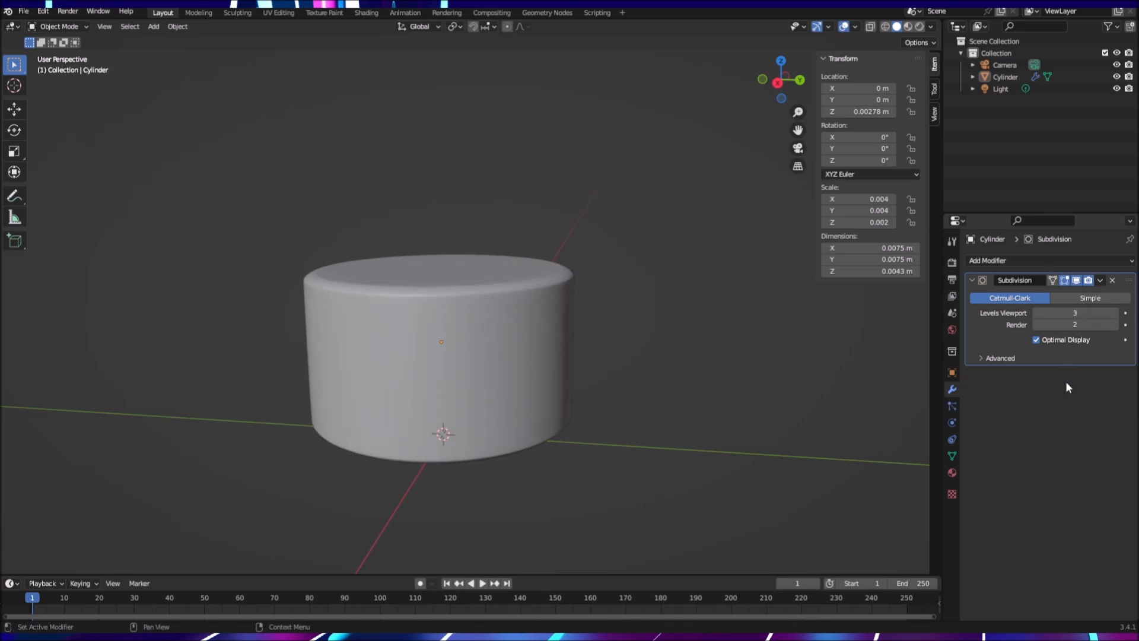
{"action": "left_click", "coordinate": [981, 358]}
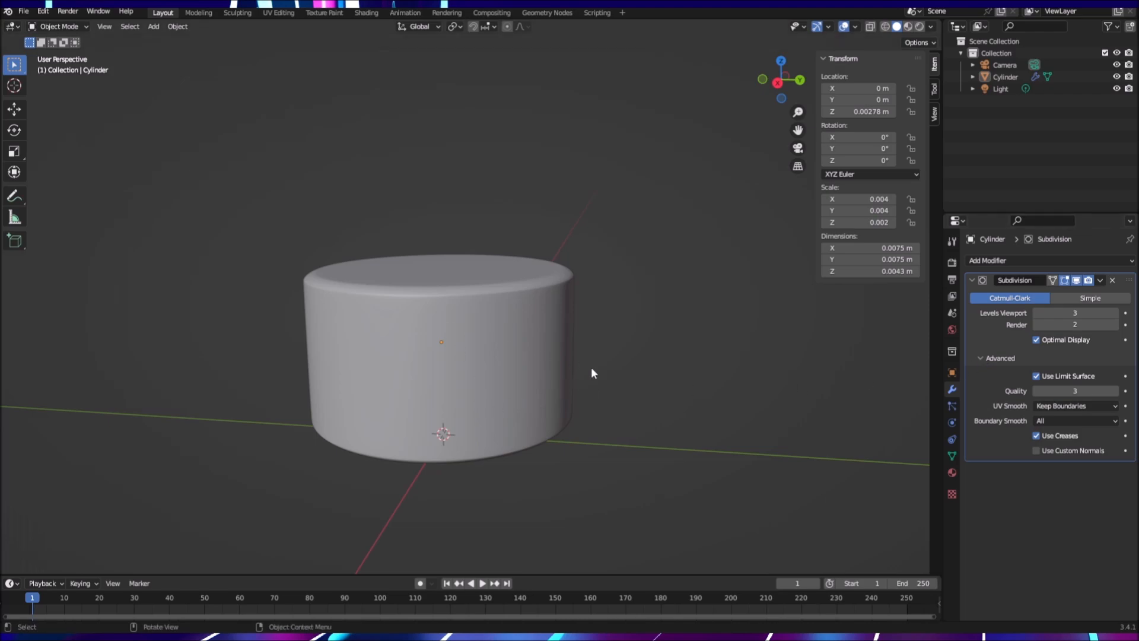
{"action": "middle_click_drag", "start_coordinate": [633, 408], "coordinate": [719, 402]}
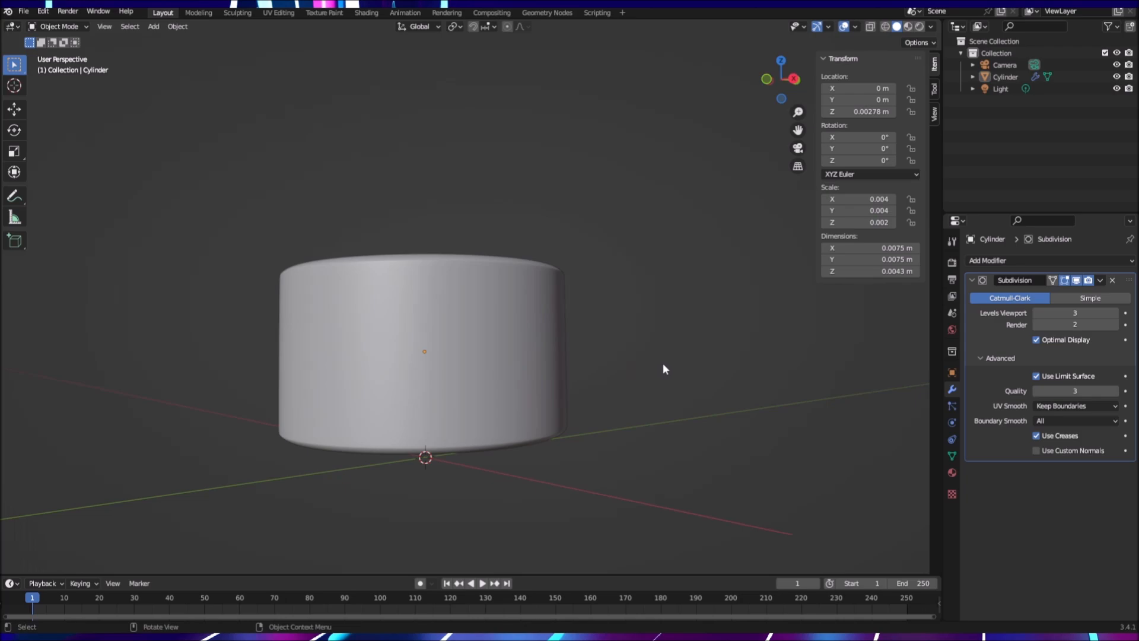
Step: Enter Edit Mode on the cylinder and try box-selecting its upper vertices in solid shading
{"action": "key", "text": "ctrl+a"}
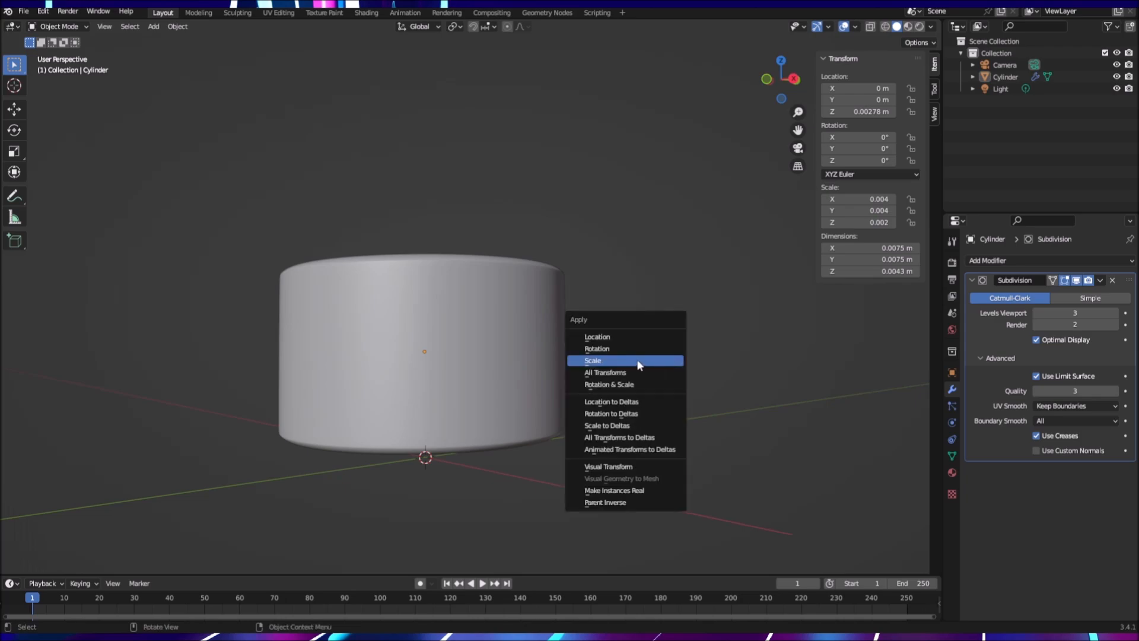
{"action": "key", "text": "Escape"}
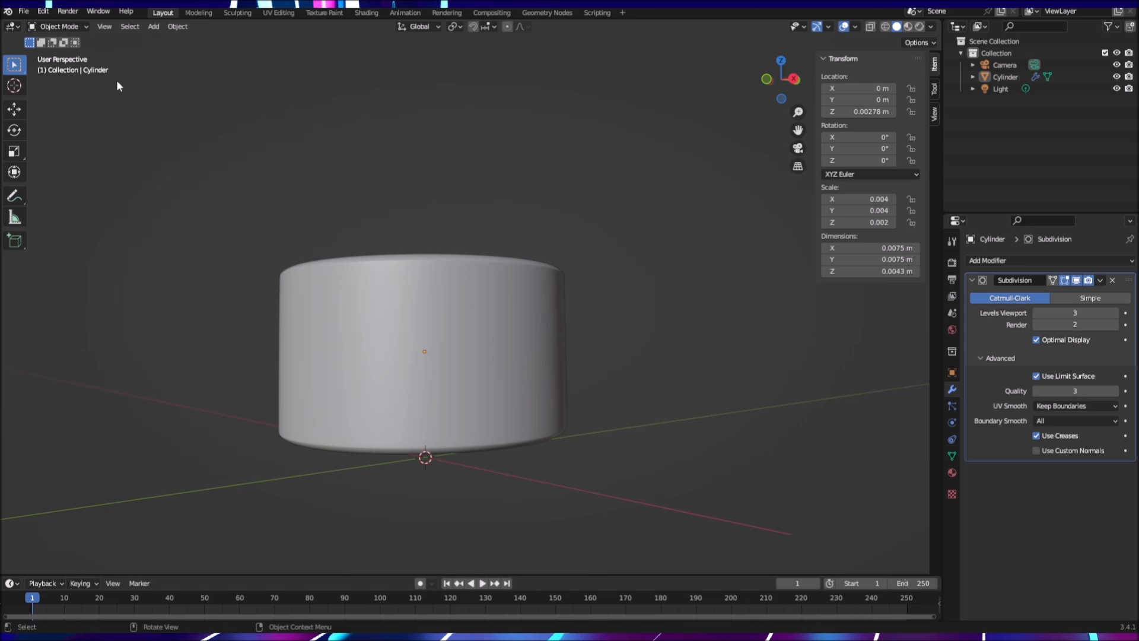
{"action": "key", "text": "Tab"}
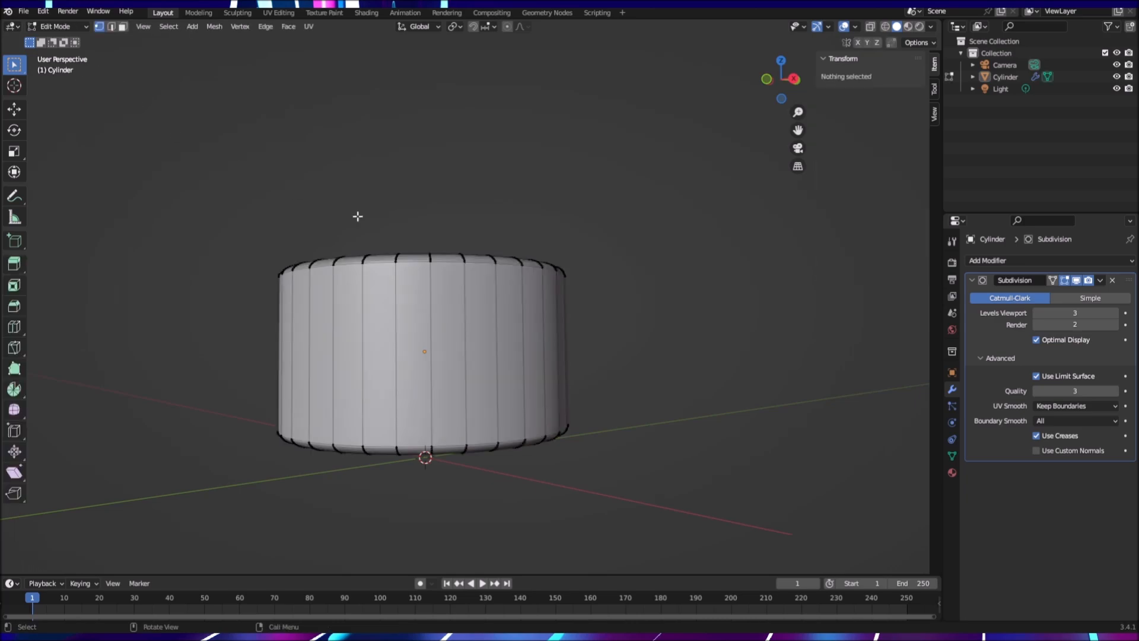
{"action": "mouse_move", "coordinate": [648, 351]}
{"action": "middle_mouse_down"}
{"action": "mouse_move", "coordinate": [568, 407]}
{"action": "mouse_move", "coordinate": [523, 380]}
{"action": "mouse_move", "coordinate": [498, 345]}
{"action": "mouse_move", "coordinate": [712, 350]}
{"action": "mouse_move", "coordinate": [696, 379]}
{"action": "mouse_move", "coordinate": [668, 379]}
{"action": "mouse_move", "coordinate": [669, 358]}
{"action": "middle_mouse_up"}
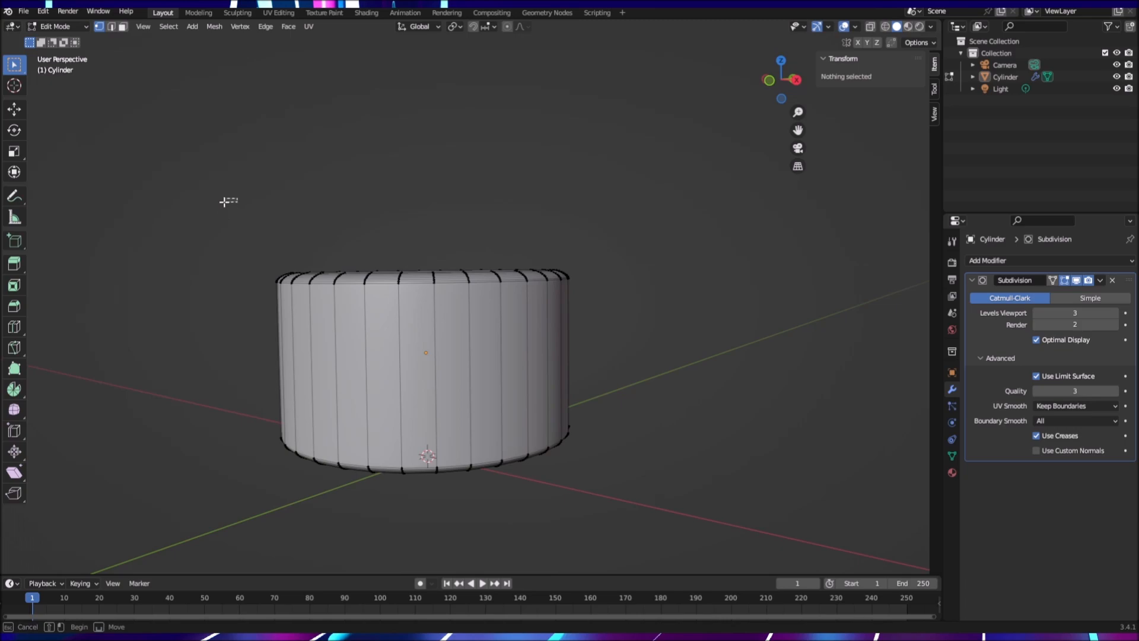
{"action": "left_click_drag", "start_coordinate": [237, 198], "coordinate": [570, 339]}
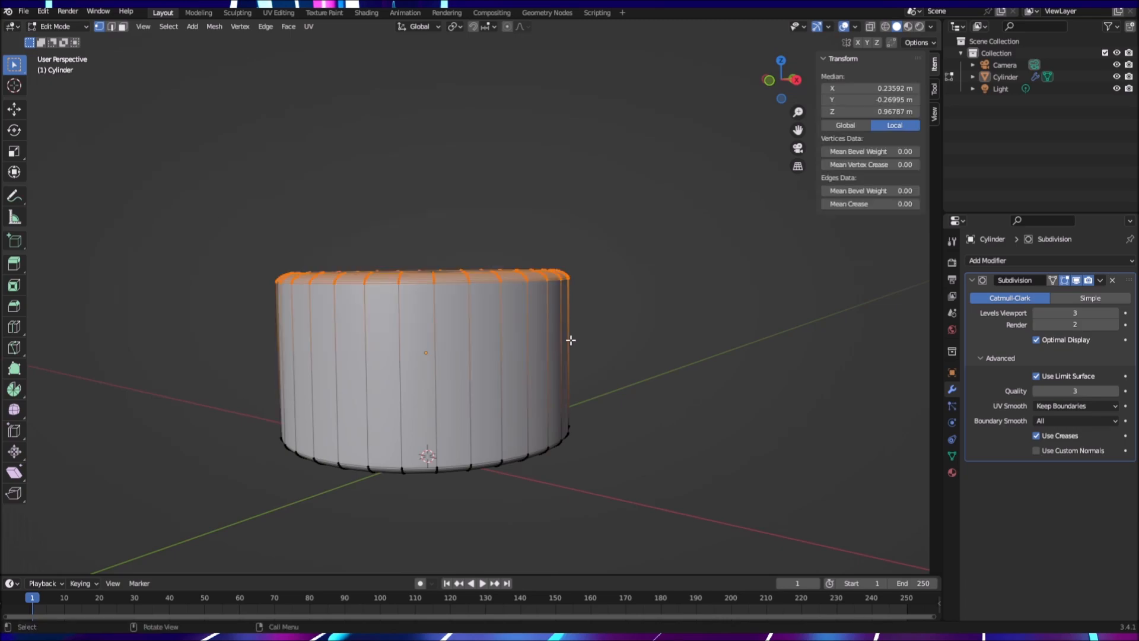
{"action": "left_click", "coordinate": [665, 357]}
Step: Display the mesh as wireframe and box-select all vertices around the cylinder's upper rim, front and back
{"action": "left_click", "coordinate": [885, 27]}
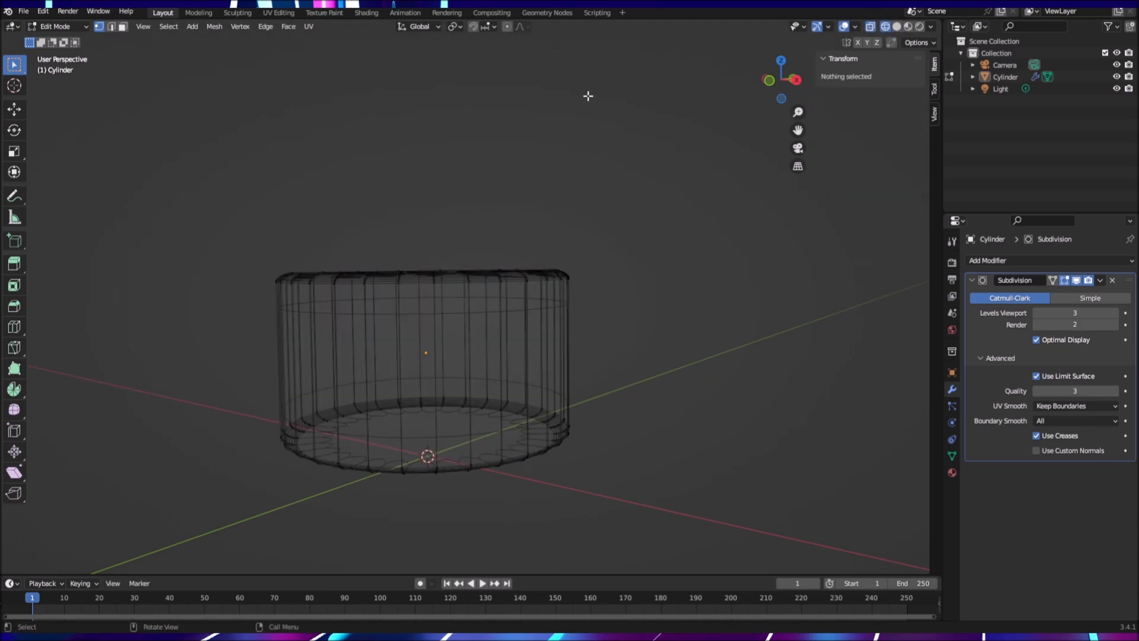
{"action": "mouse_move", "coordinate": [247, 217]}
{"action": "left_mouse_down"}
{"action": "mouse_move", "coordinate": [350, 312]}
{"action": "mouse_move", "coordinate": [564, 359]}
{"action": "left_mouse_up"}
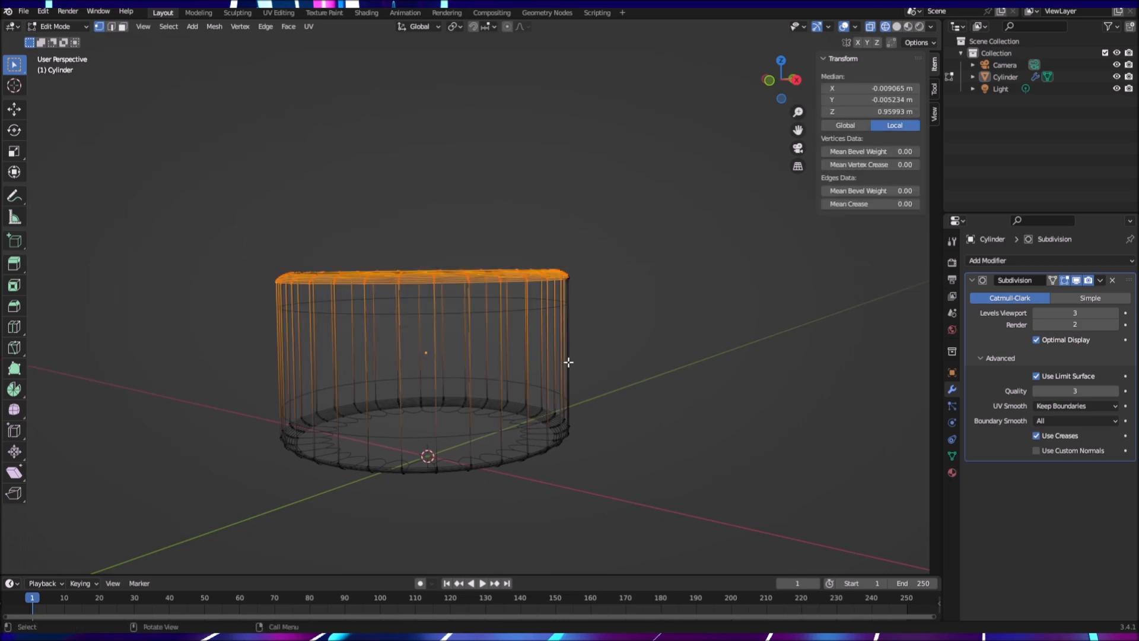
{"action": "middle_click_drag", "start_coordinate": [617, 381], "coordinate": [460, 400]}
{"action": "left_click", "coordinate": [623, 441]}
{"action": "middle_click_drag", "start_coordinate": [705, 440], "coordinate": [625, 428]}
{"action": "middle_click_drag", "start_coordinate": [748, 539], "coordinate": [745, 521]}
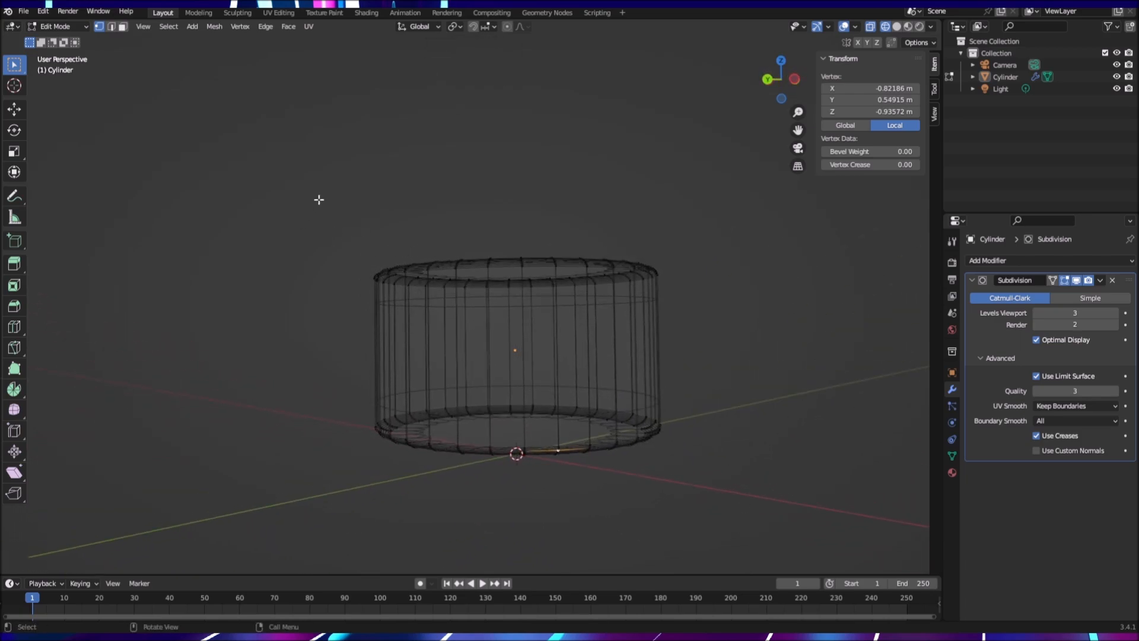
{"action": "left_click_drag", "start_coordinate": [331, 174], "coordinate": [679, 334]}
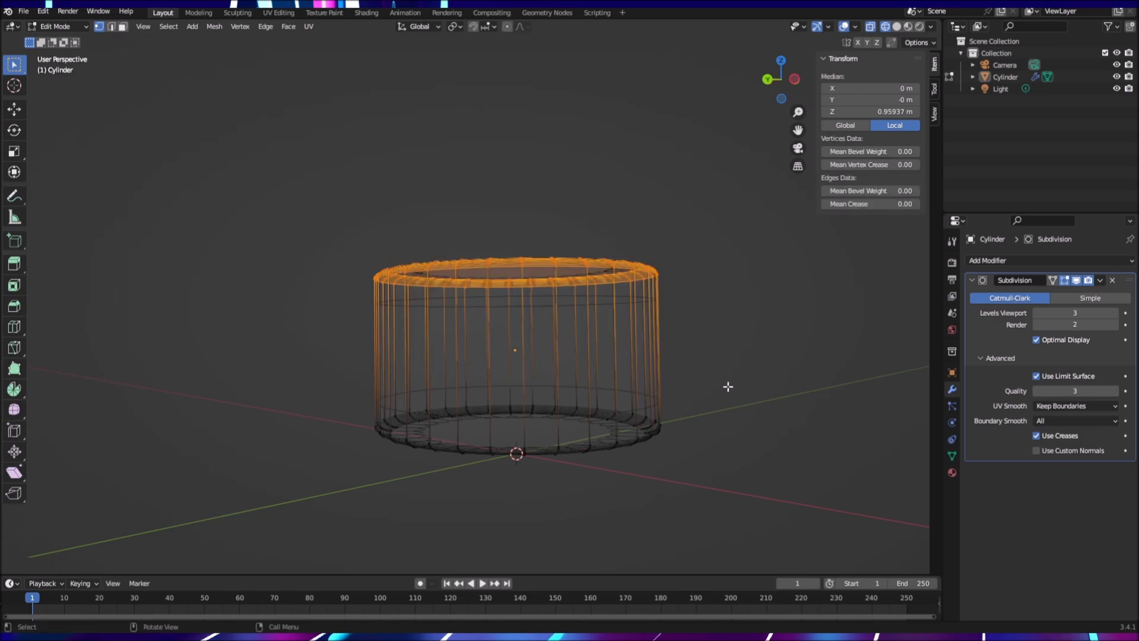
{"action": "middle_click_drag", "start_coordinate": [727, 420], "coordinate": [590, 436]}
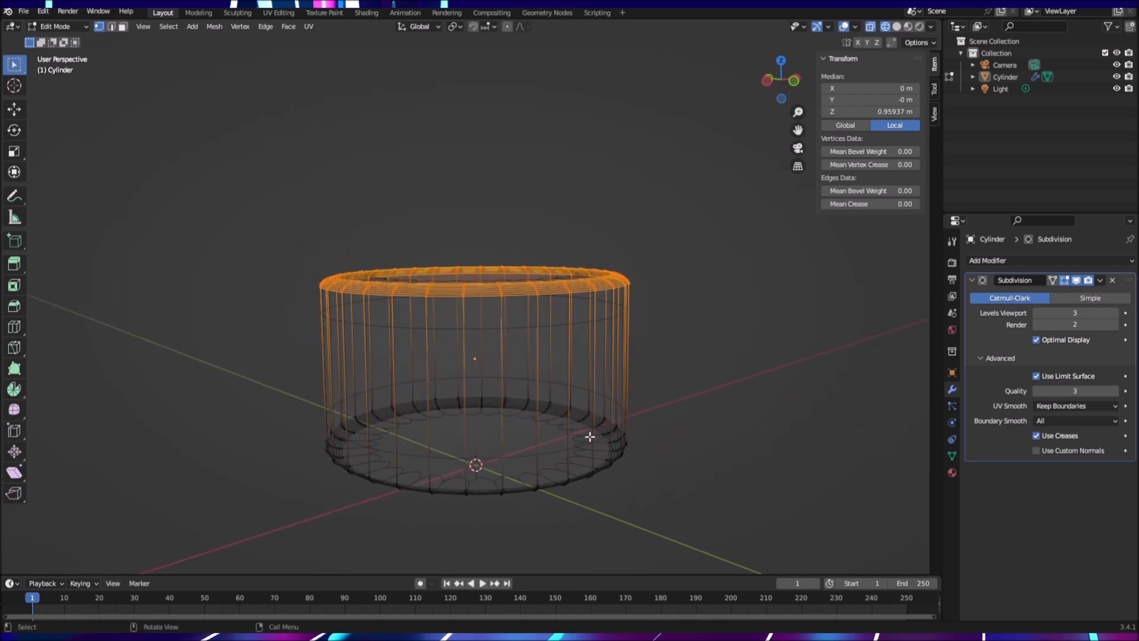
{"action": "right_click", "coordinate": [575, 383]}
{"action": "right_click", "coordinate": [585, 306]}
{"action": "left_click", "coordinate": [166, 27]}
{"action": "key", "text": "shift+a"}
{"action": "key", "text": "shift+s"}
{"action": "key", "text": "shift+s"}
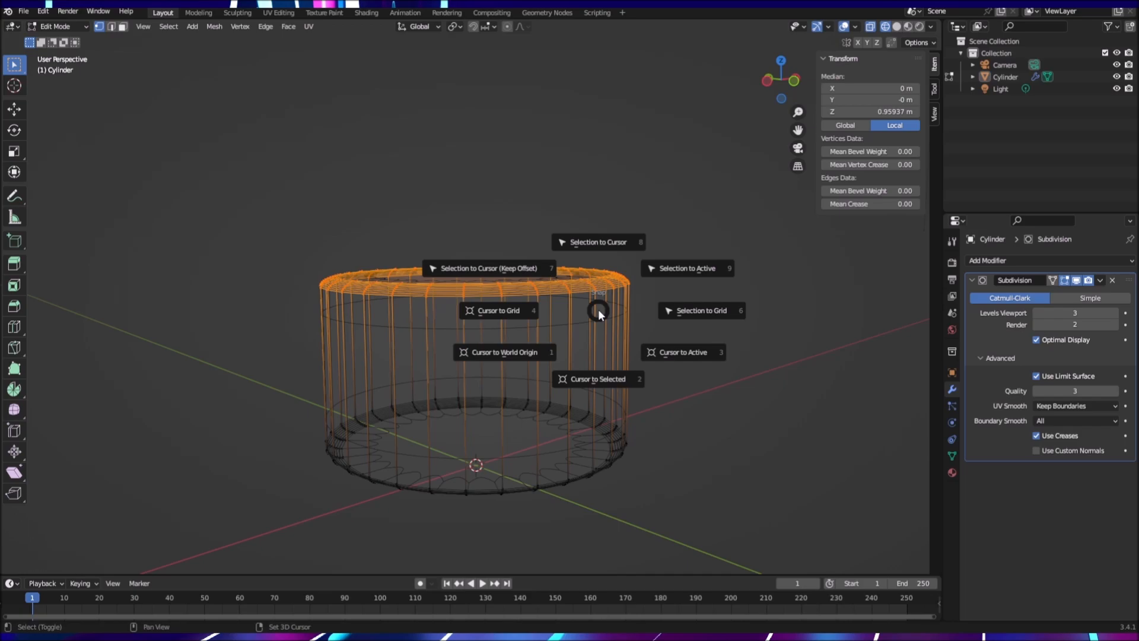
{"action": "key", "text": "Escape"}
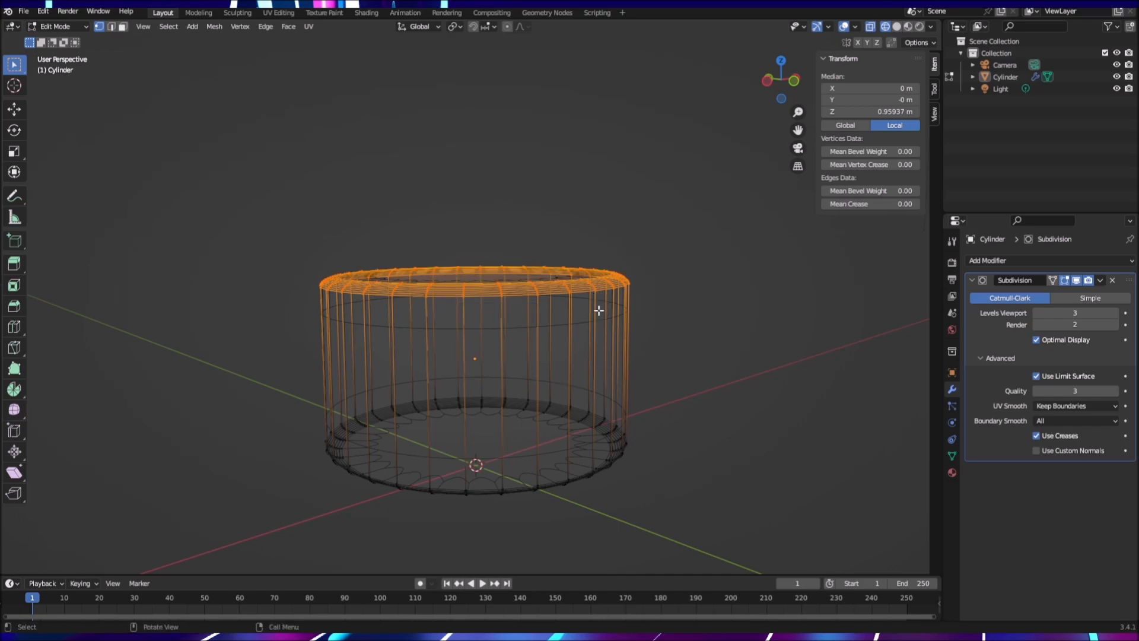
Step: Duplicate the selected upper rim vertices in place and expand the duplication settings
{"action": "key", "text": "g"}
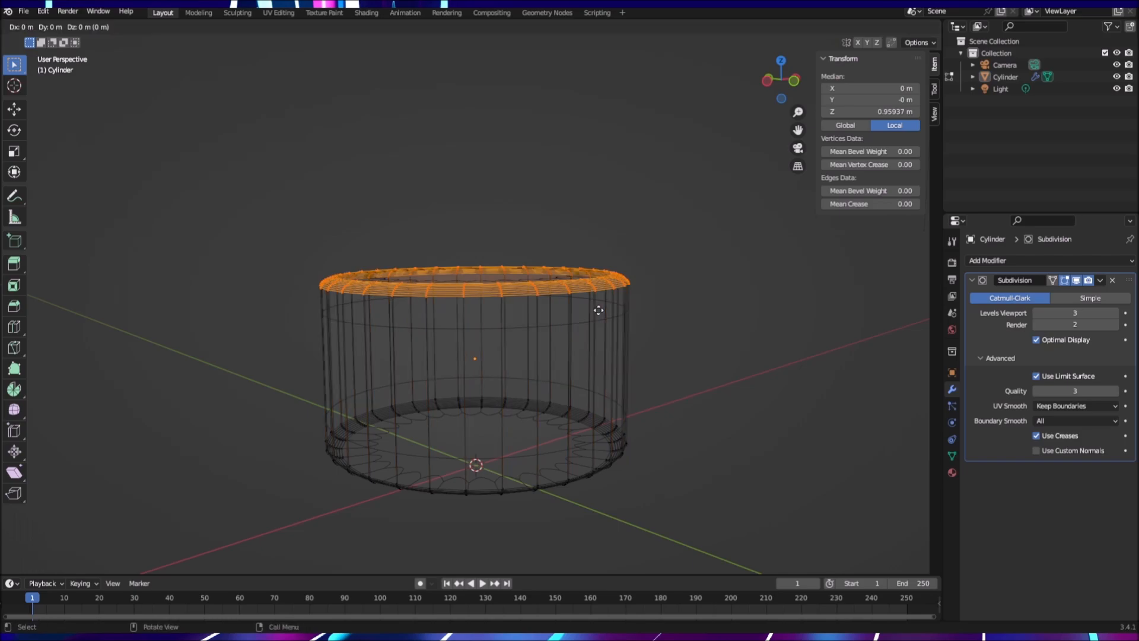
{"action": "right_click", "coordinate": [599, 310]}
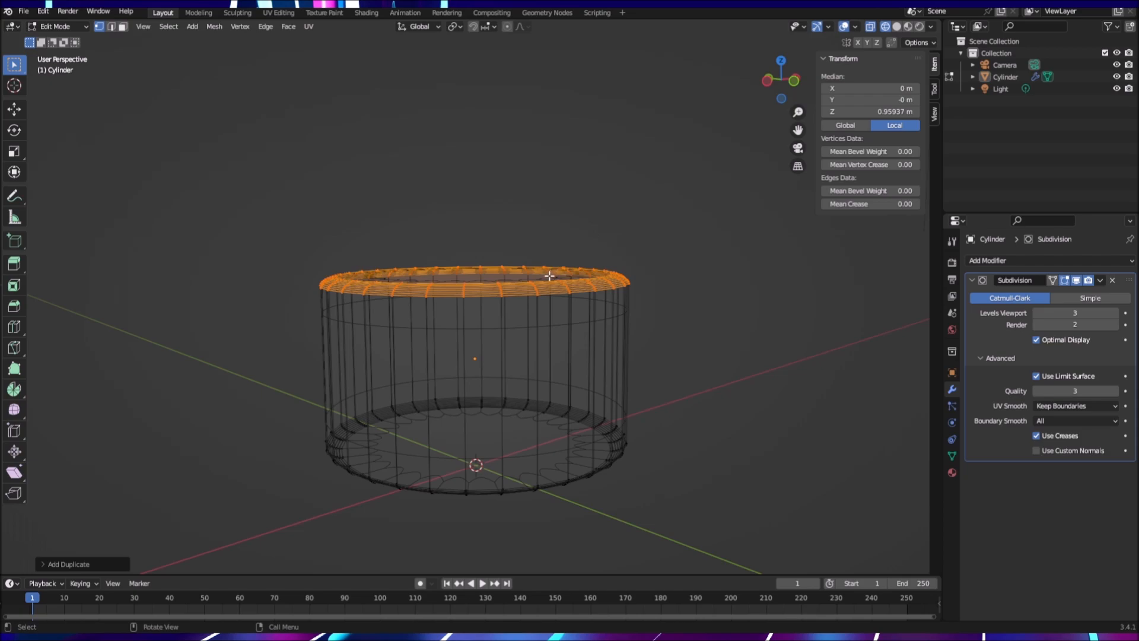
{"action": "left_click", "coordinate": [76, 563]}
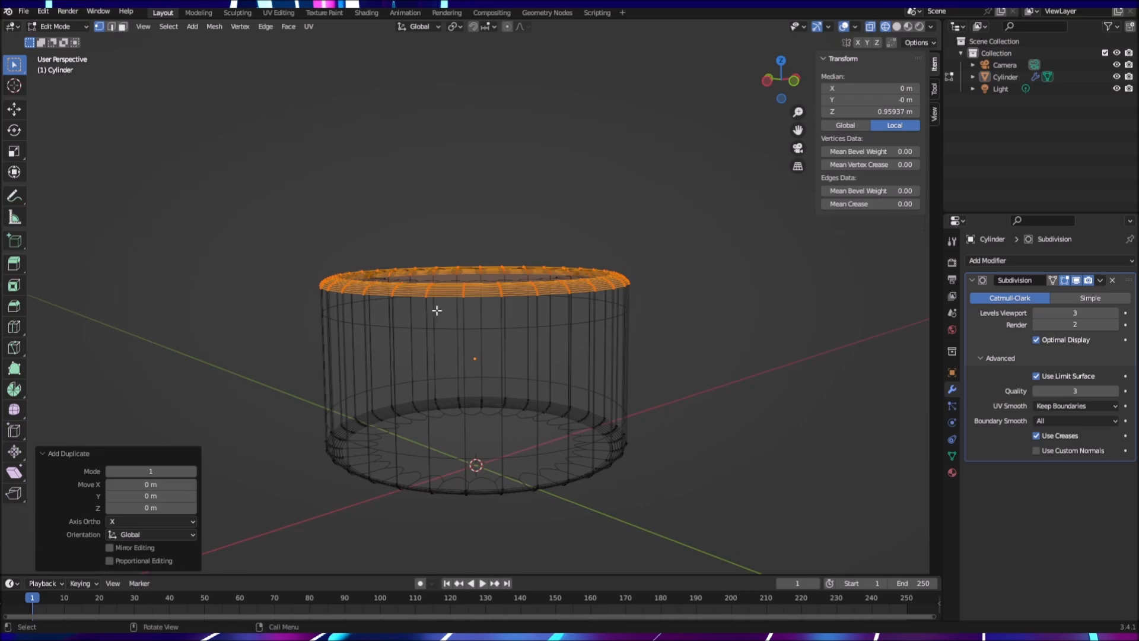
{"action": "right_click", "coordinate": [444, 293]}
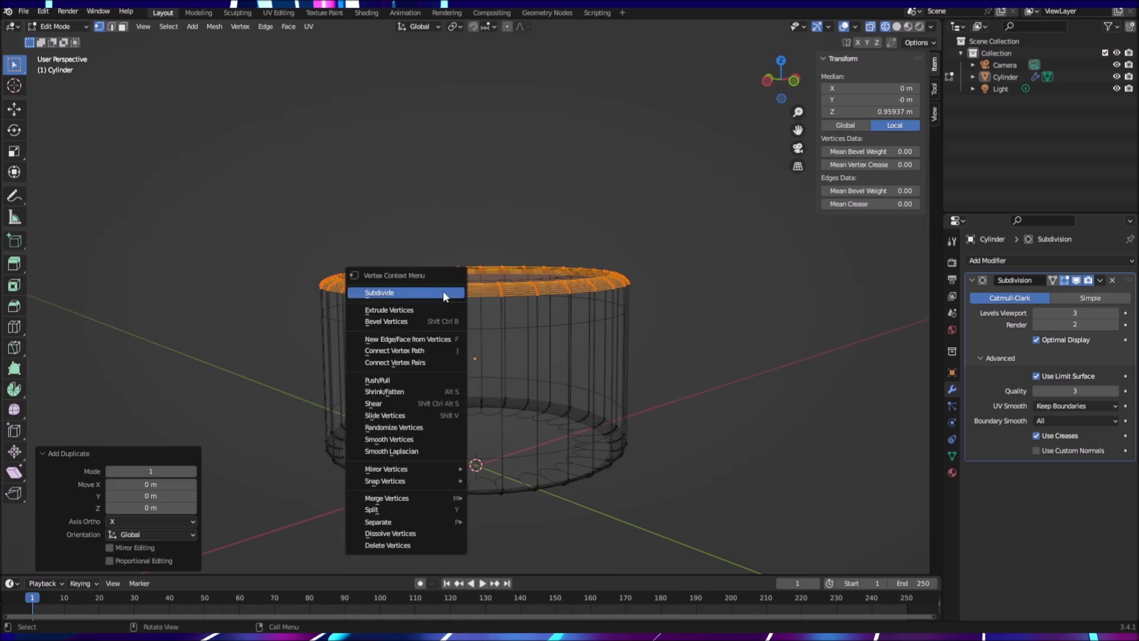
{"action": "left_click", "coordinate": [503, 292]}
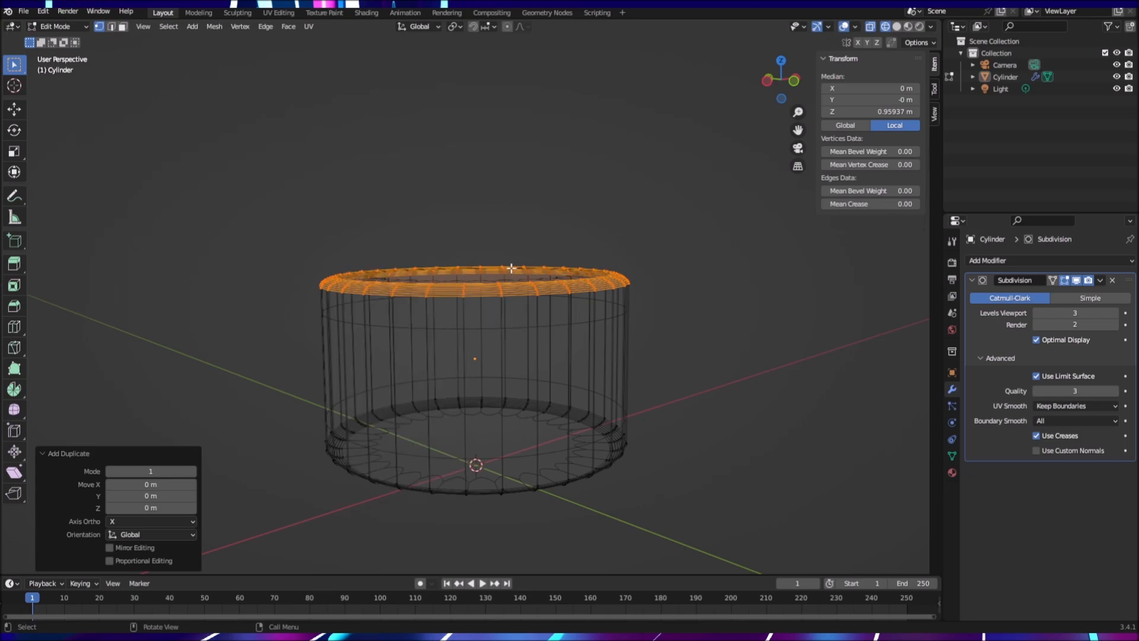
Step: Try moving the duplicated upper rim away from the cylinder and select the whole duplicate from one of its vertices
{"action": "key", "text": "g"}
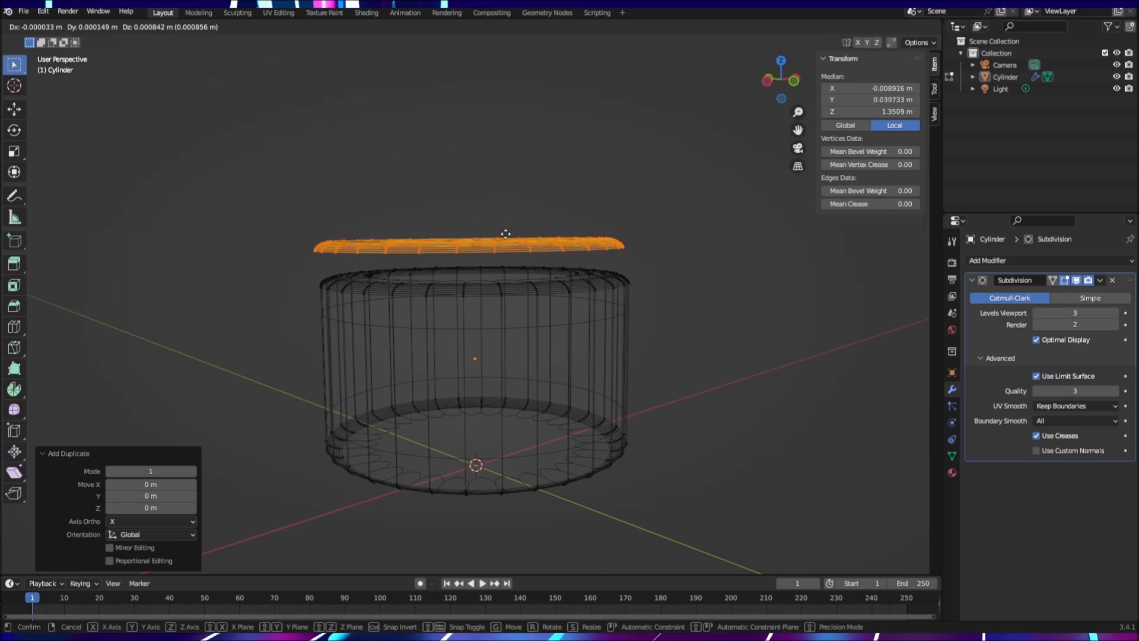
{"action": "right_click", "coordinate": [506, 234]}
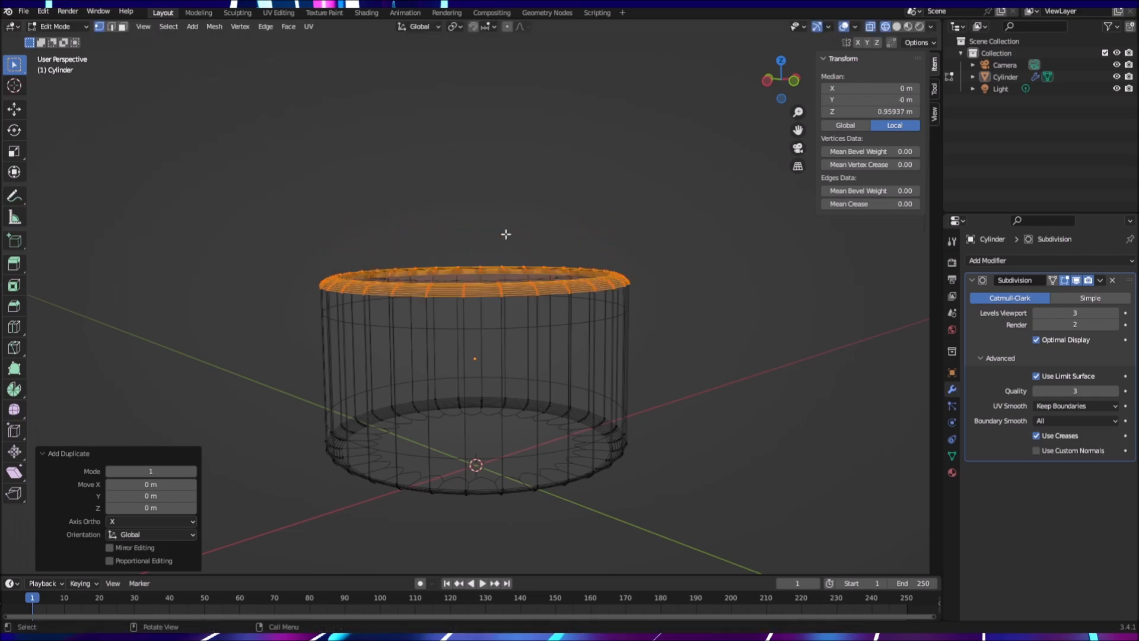
{"action": "left_click", "coordinate": [506, 285]}
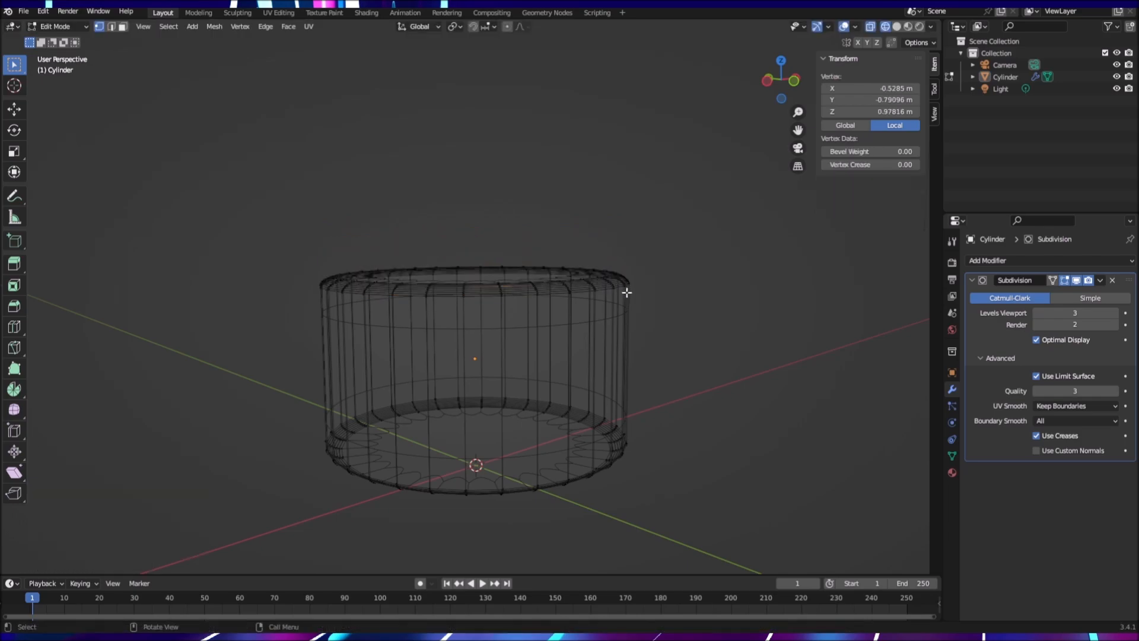
{"action": "key", "text": "ctrl+l"}
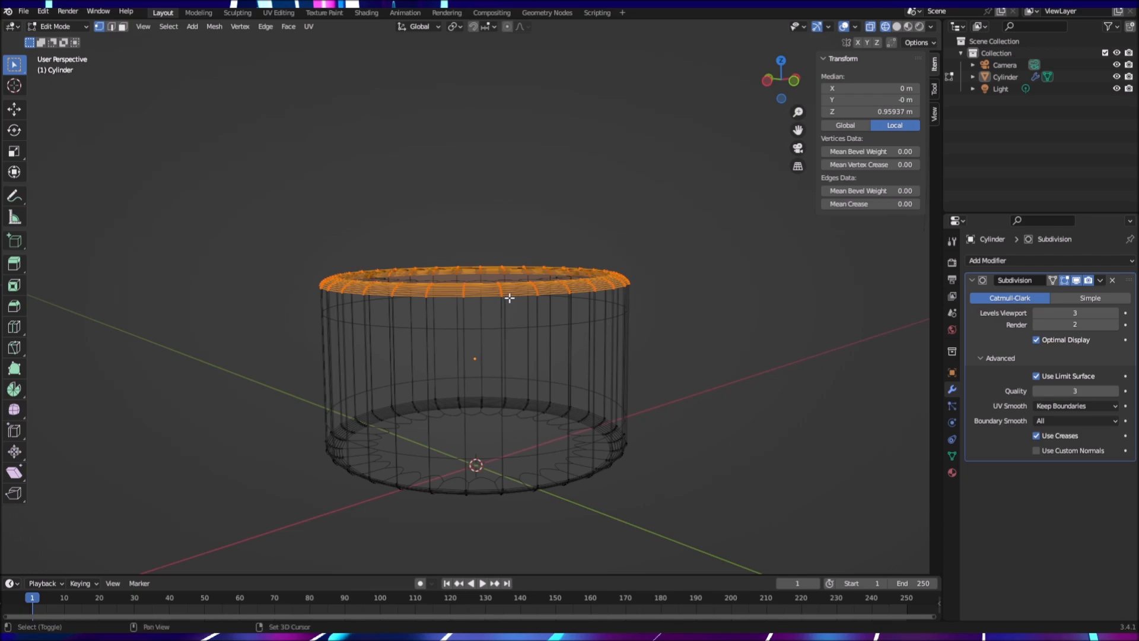
Step: Dismiss the list of mesh primitives and clear the vertex selection on the duplicated rim
{"action": "key", "text": "shift+a"}
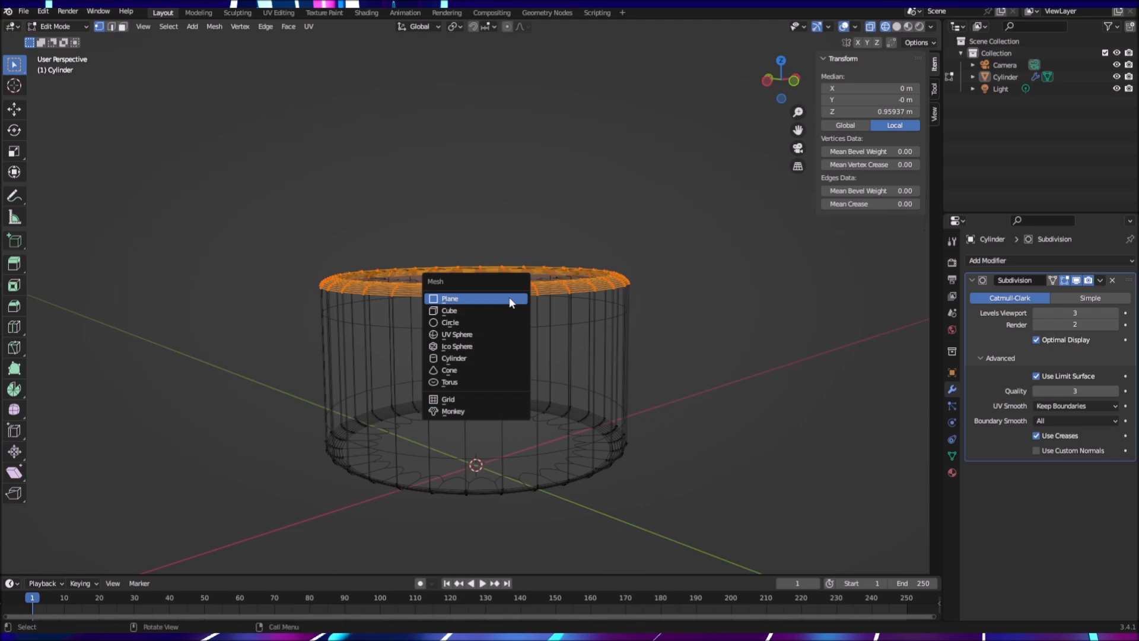
{"action": "left_click", "coordinate": [702, 288]}
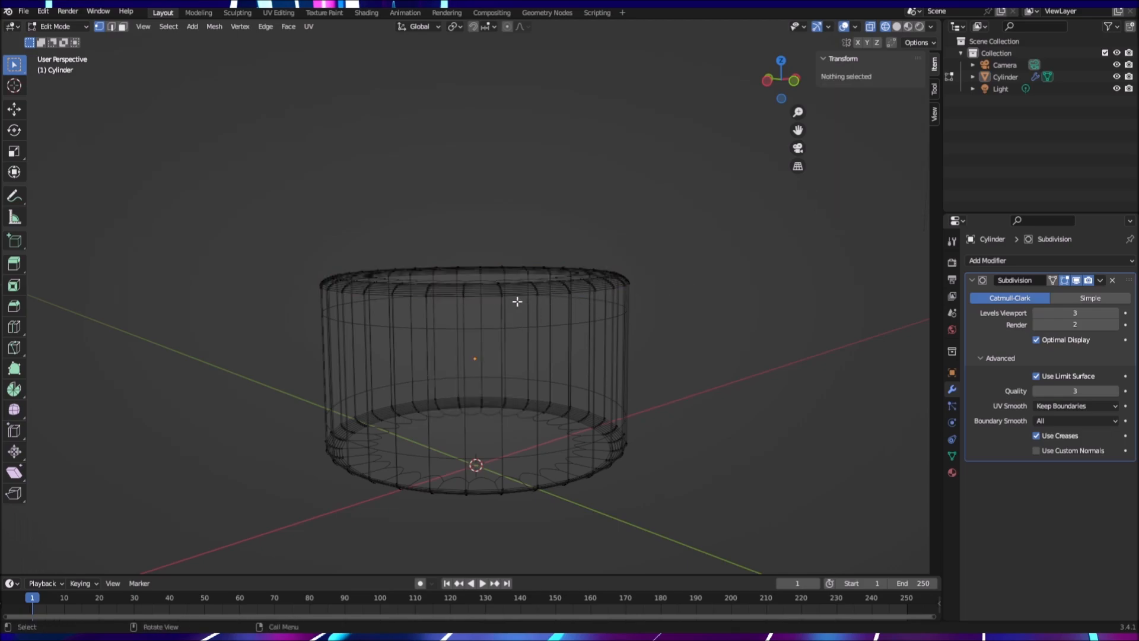
{"action": "left_click", "coordinate": [537, 290]}
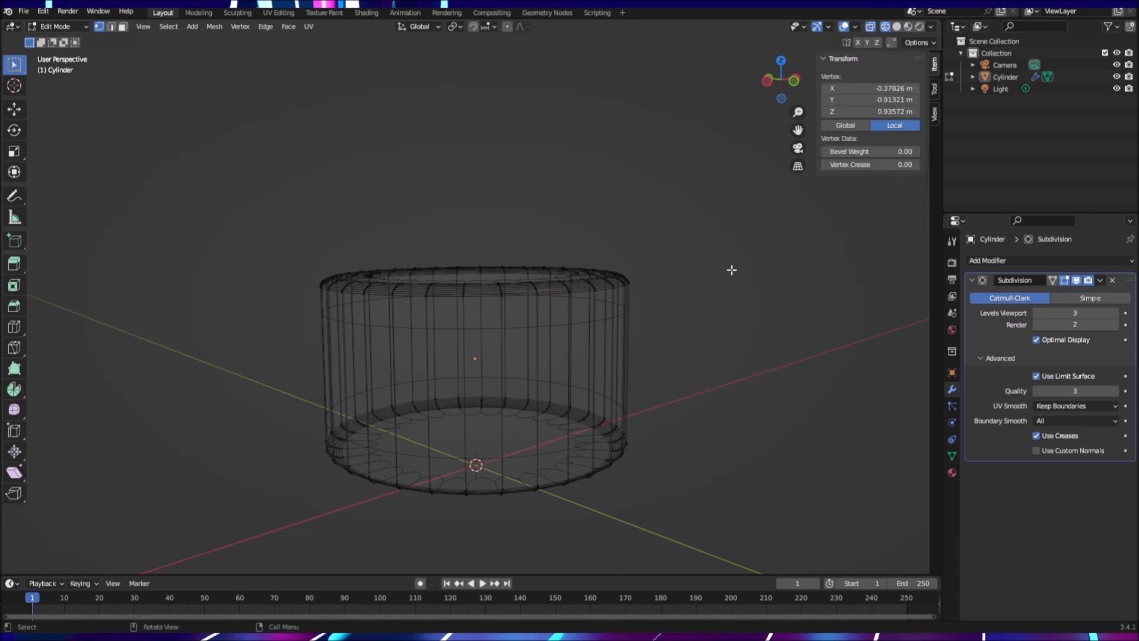
{"action": "left_click", "coordinate": [792, 264]}
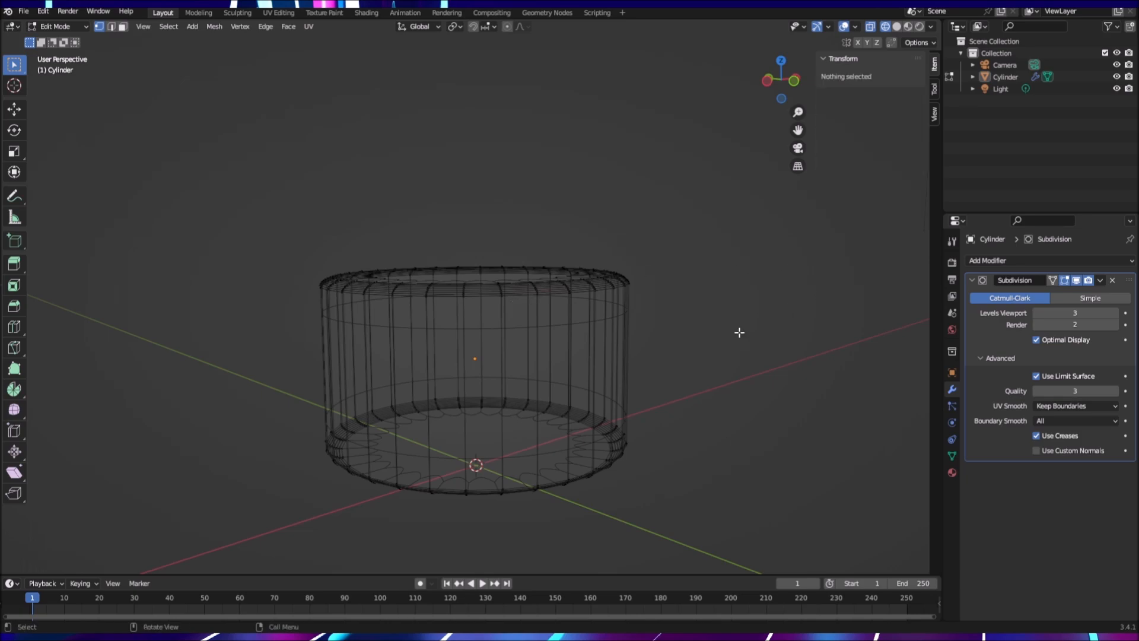
Step: Undo the selection changes and the rim duplication, and duplicate the upper rim vertices in place again
{"action": "key", "text": "ctrl+z"}
{"action": "key", "text": "ctrl+z"}
{"action": "key", "text": "ctrl+z"}
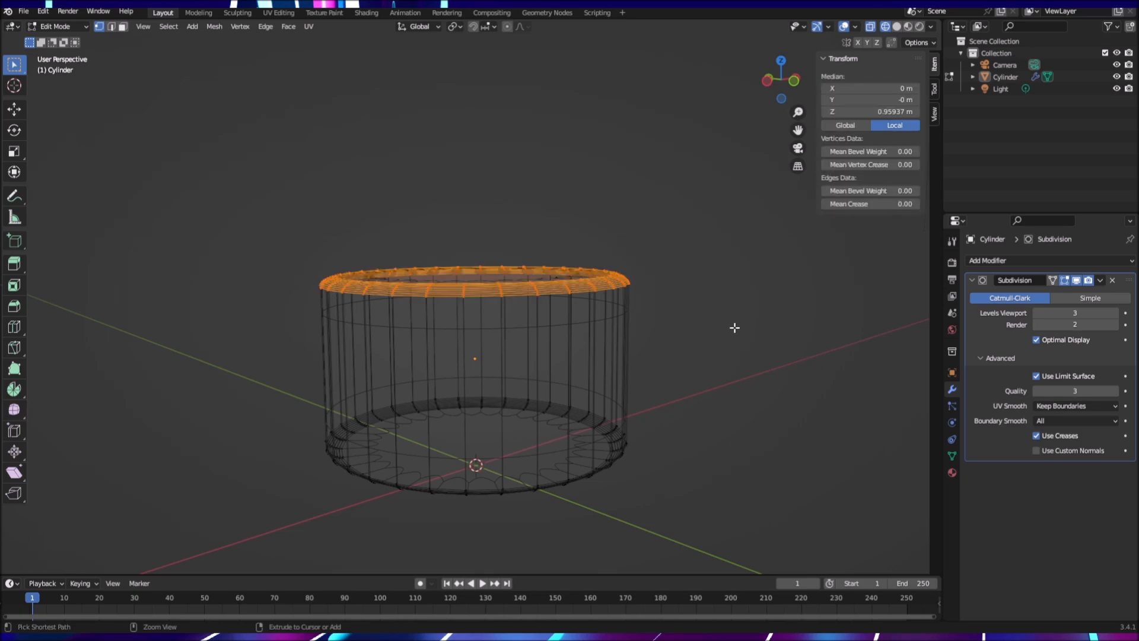
{"action": "key", "text": "ctrl+z"}
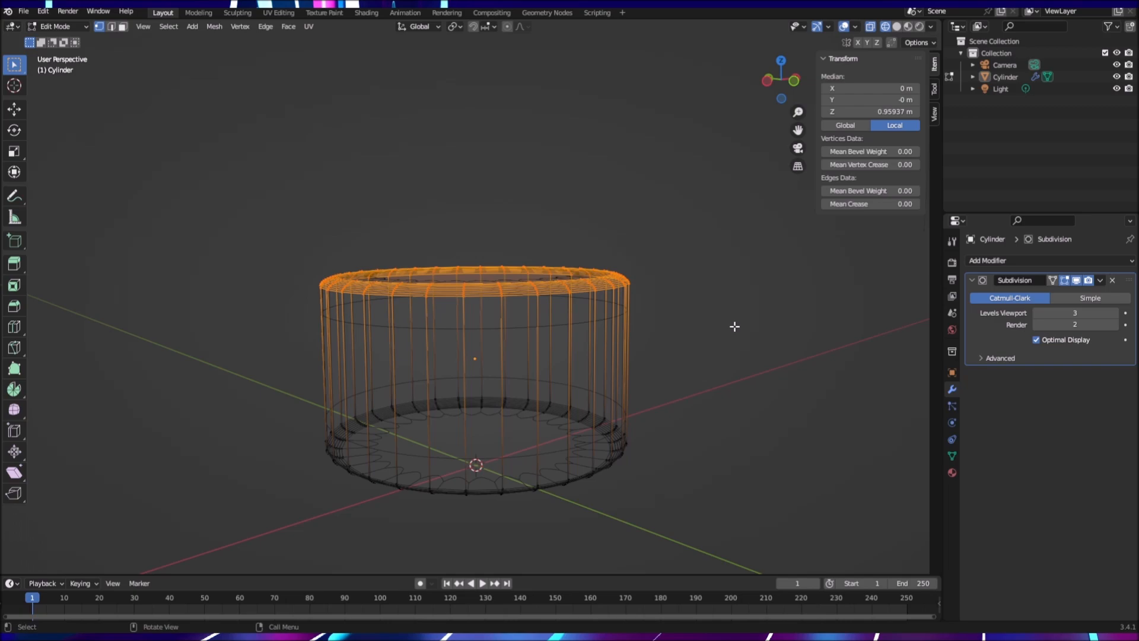
{"action": "key", "text": "ctrl+z"}
{"action": "key", "text": "g"}
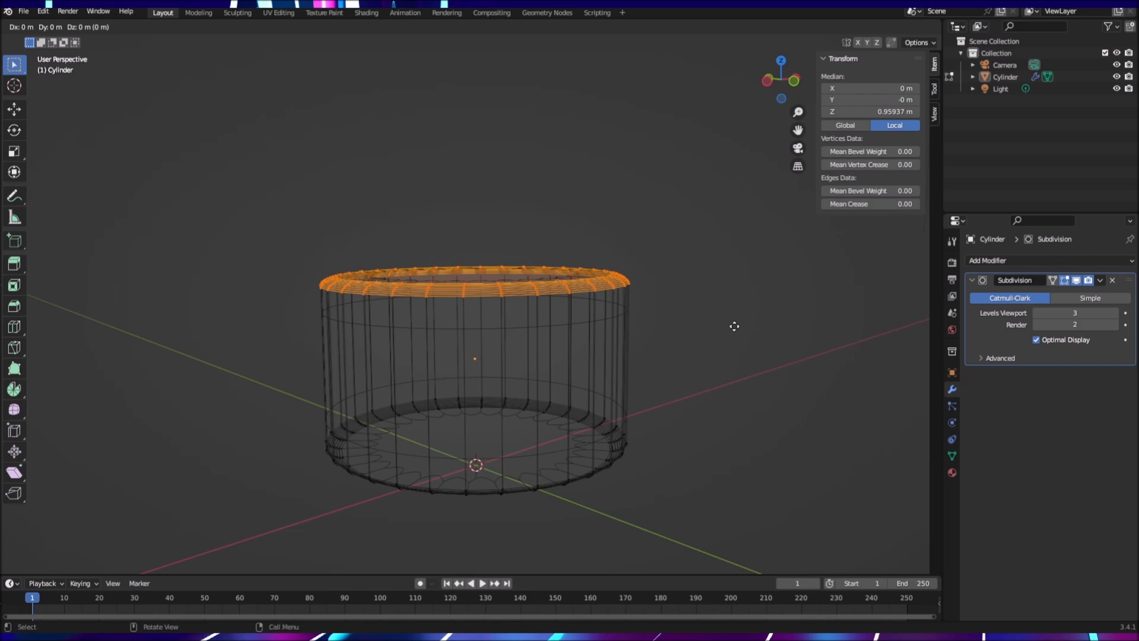
{"action": "right_click", "coordinate": [720, 281]}
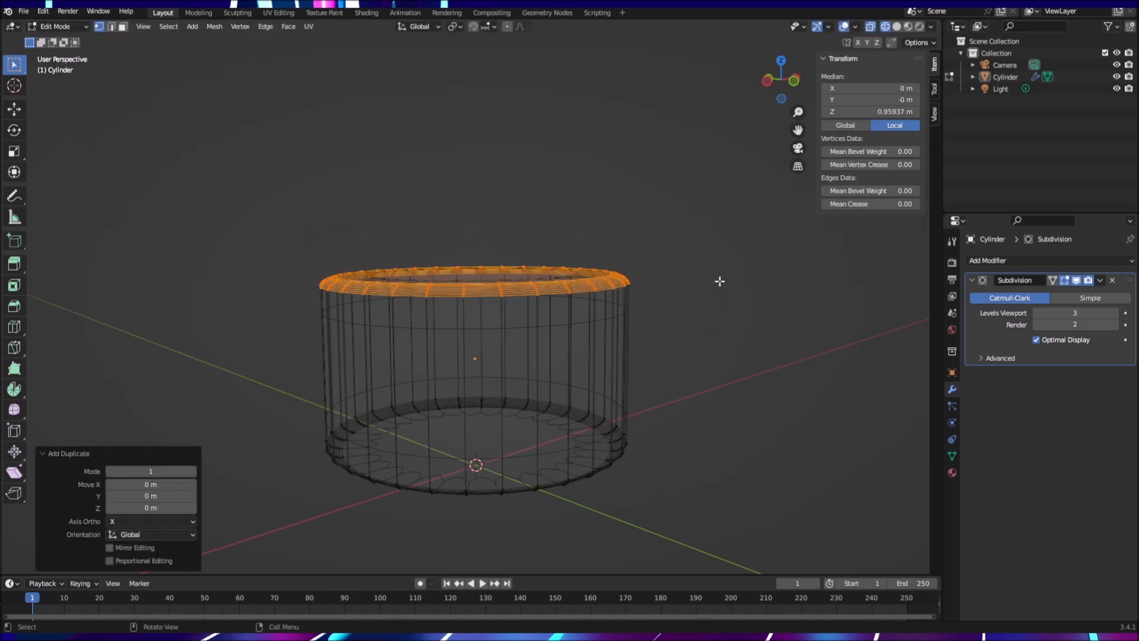
Step: Dismiss the vertex operations without applying any and deselect the duplicated rim vertices
{"action": "right_click", "coordinate": [575, 283]}
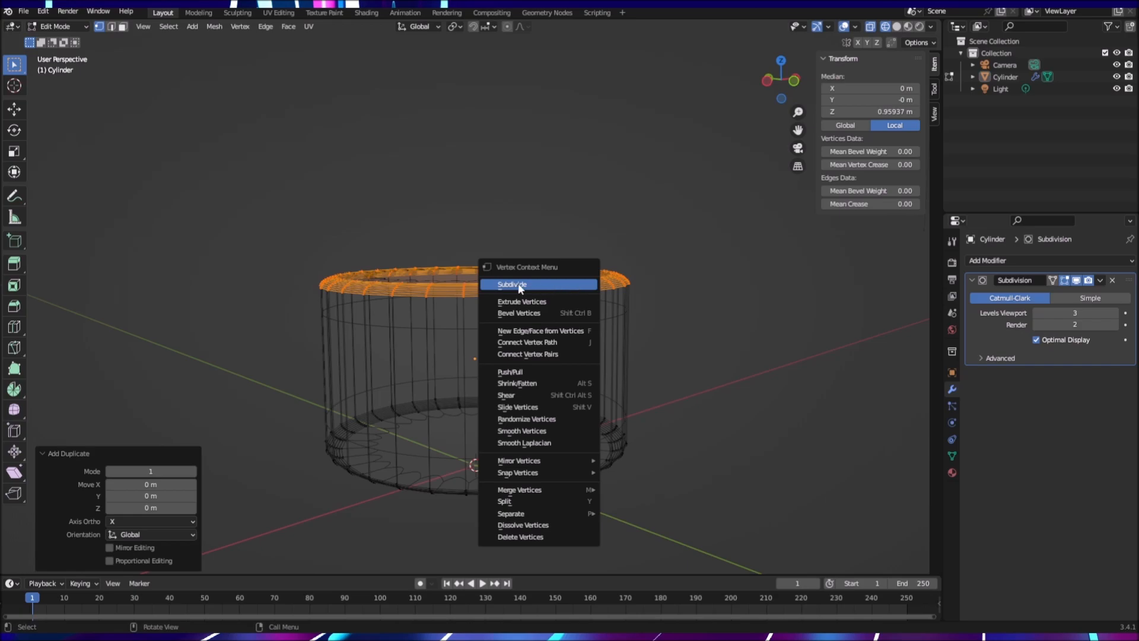
{"action": "left_click", "coordinate": [466, 286]}
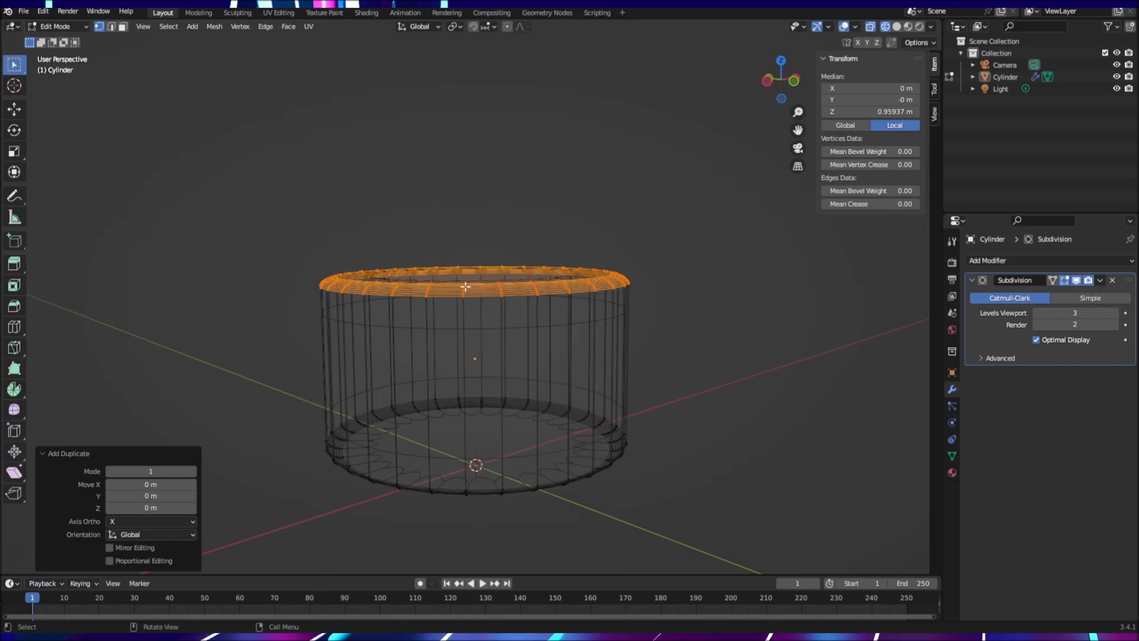
{"action": "left_click", "coordinate": [466, 287]}
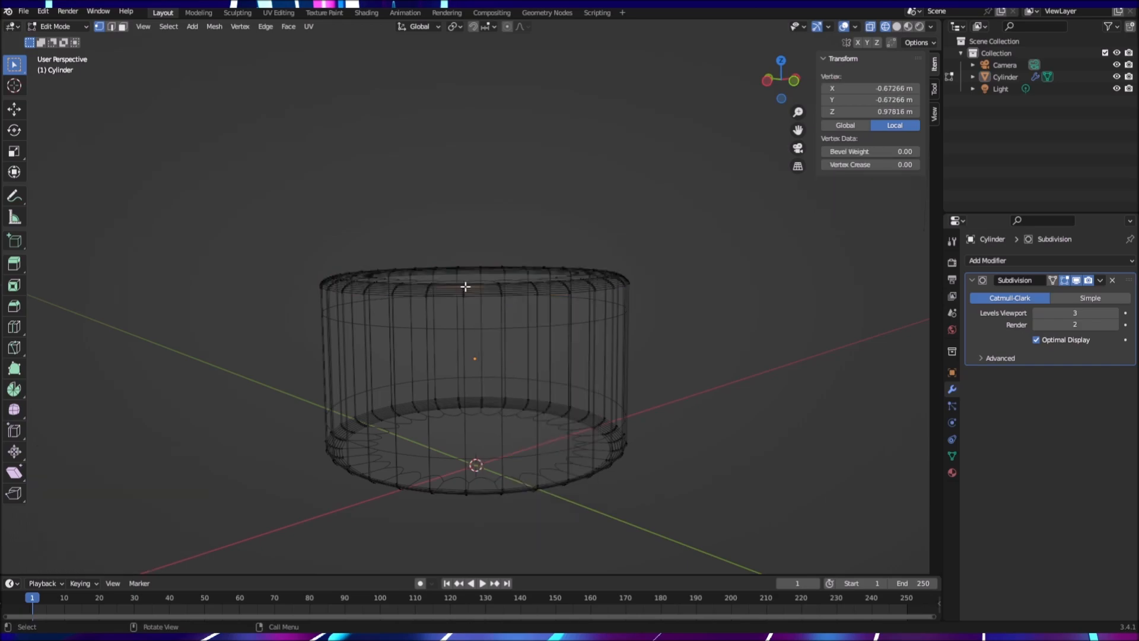
{"action": "left_click", "coordinate": [724, 300]}
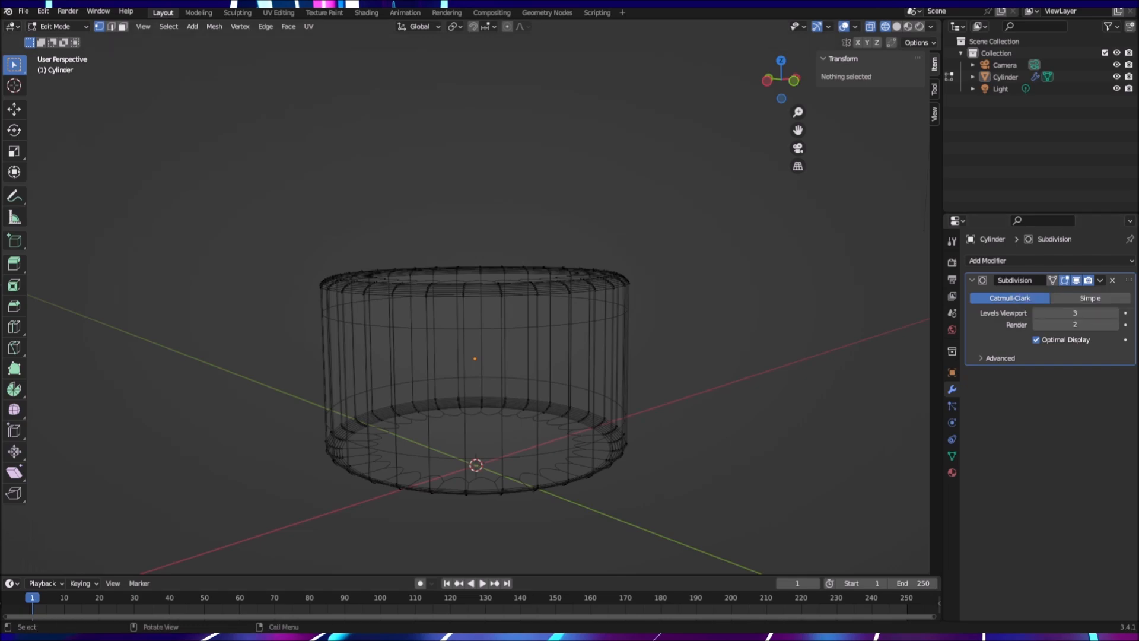
Step: Enable proportional editing and try box-selecting the upper part of the cylinder
{"action": "left_click", "coordinate": [507, 27]}
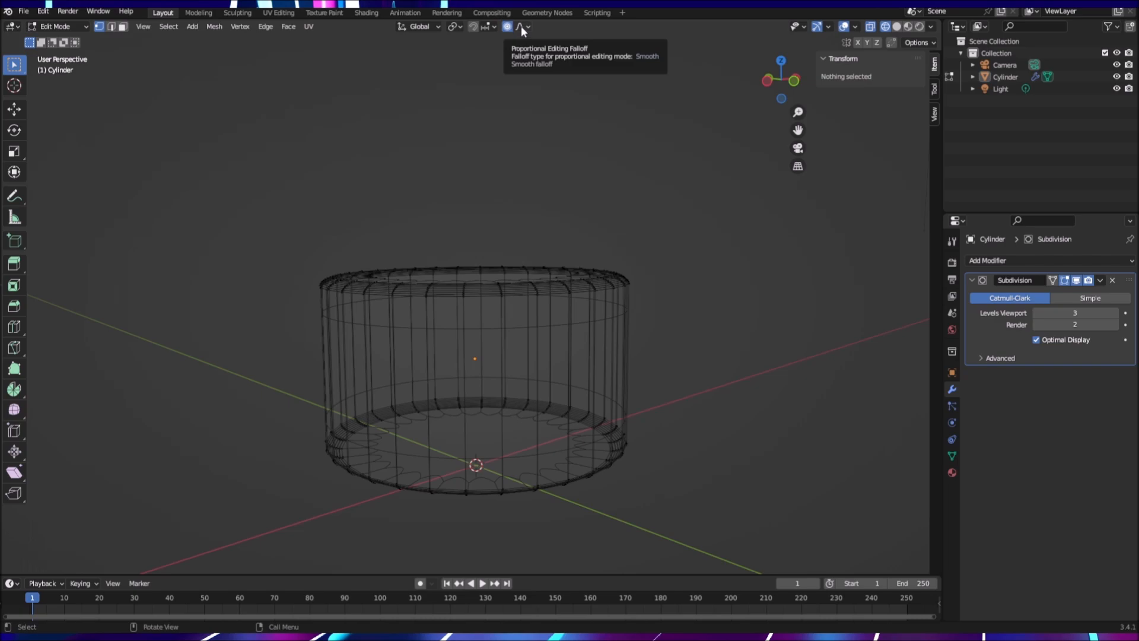
{"action": "scroll", "coordinate": [569, 384], "scroll_direction": "up", "scroll_amount": 2}
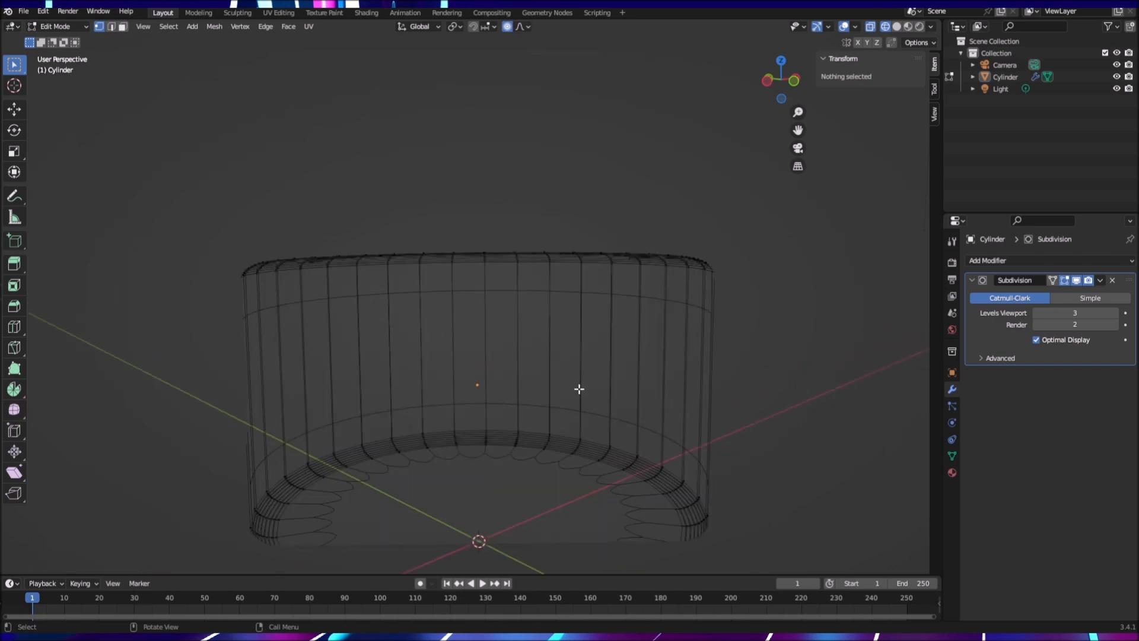
{"action": "middle_click_drag", "start_coordinate": [738, 425], "coordinate": [729, 480]}
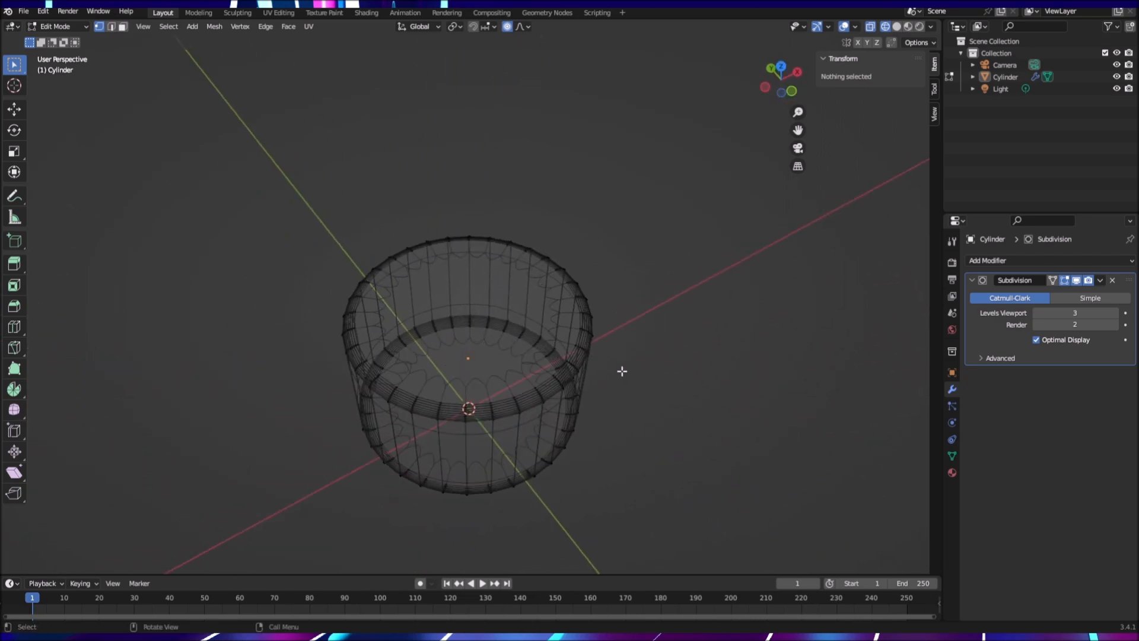
{"action": "scroll", "coordinate": [599, 337], "scroll_direction": "up", "scroll_amount": 1}
{"action": "left_click_drag", "start_coordinate": [305, 205], "coordinate": [633, 460]}
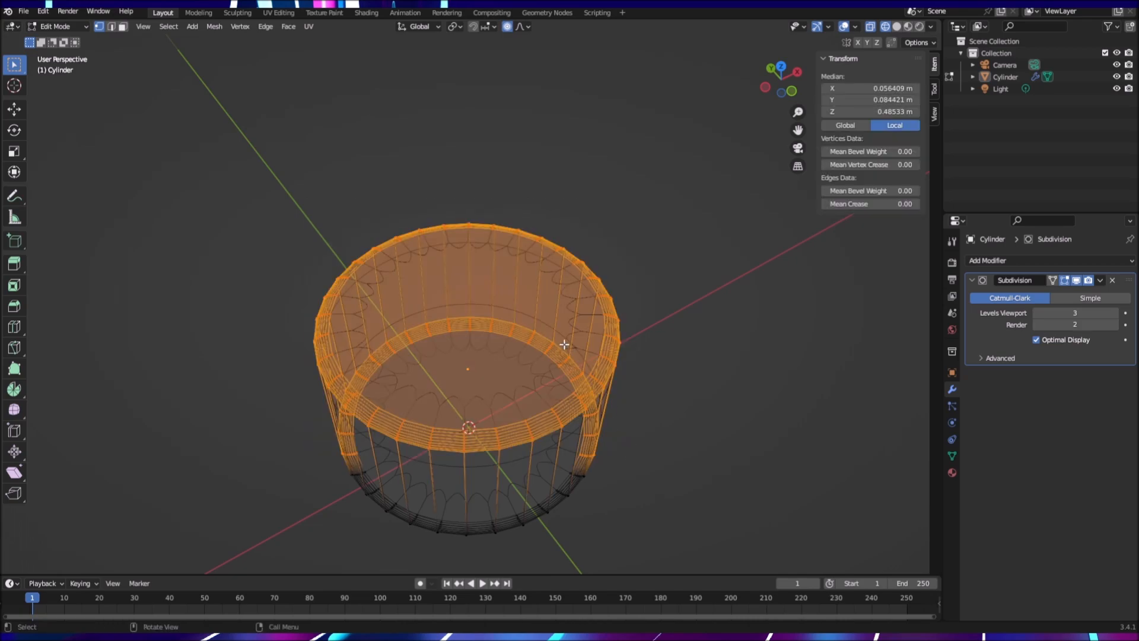
{"action": "scroll", "coordinate": [617, 348], "scroll_direction": "up", "scroll_amount": 1}
{"action": "left_click", "coordinate": [653, 351]}
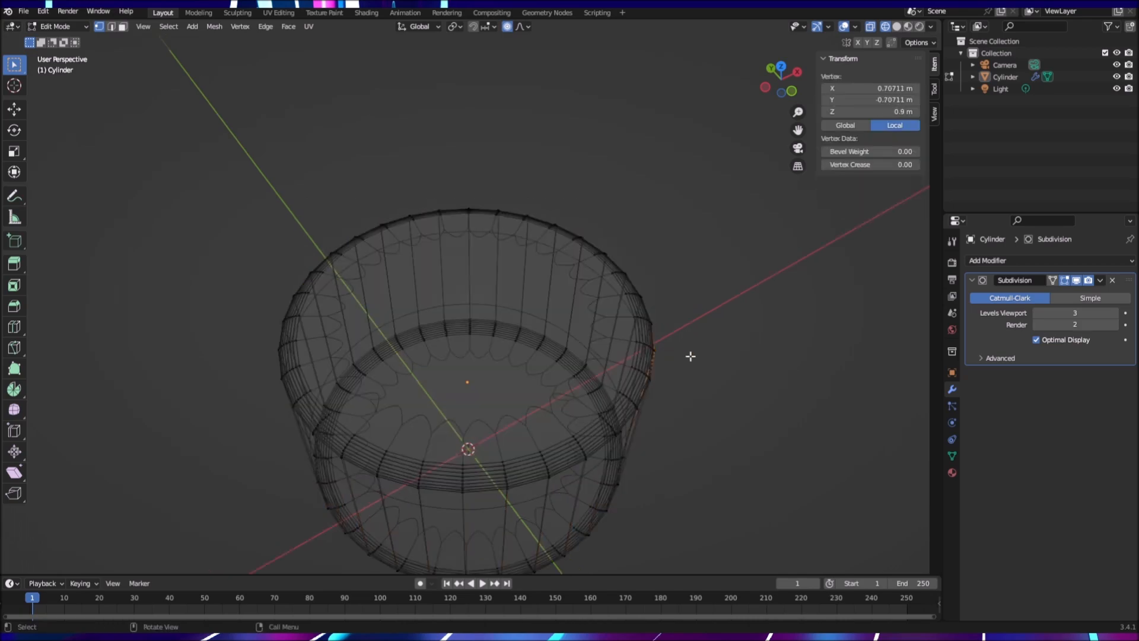
Step: Select a single vertex on the upper rim and move it slightly with smooth proportional falloff at size 1 m
{"action": "left_click", "coordinate": [636, 341]}
{"action": "key", "text": "g"}
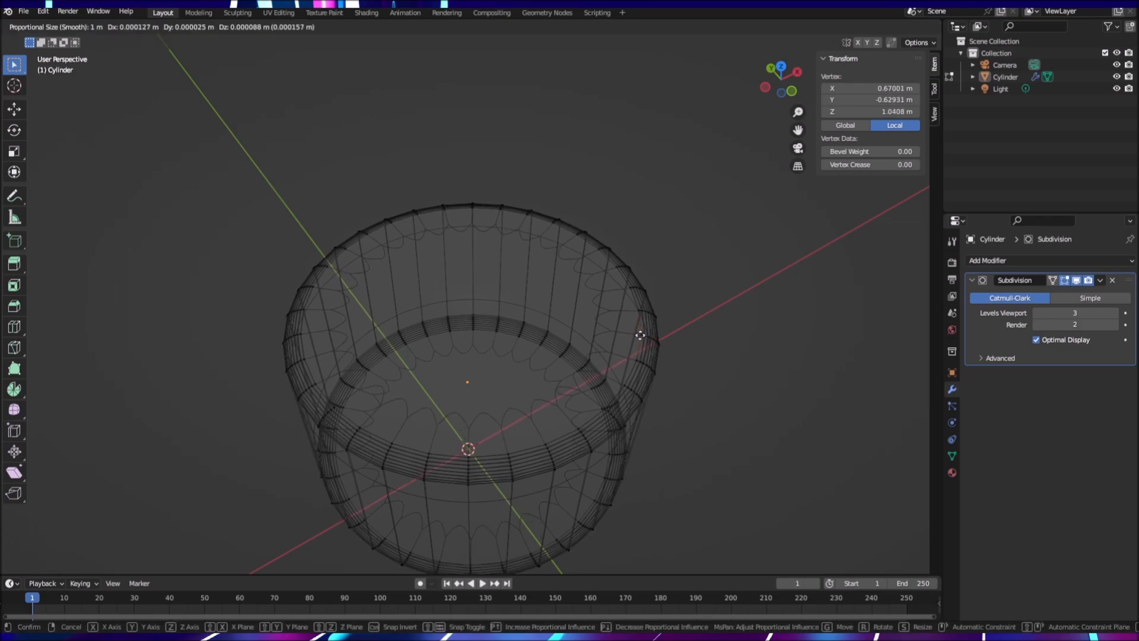
{"action": "left_click", "coordinate": [630, 334]}
Step: Slide the selected upper rim vertex along its edge by a factor of about 0.026
{"action": "middle_click_drag", "start_coordinate": [668, 382], "coordinate": [637, 335]}
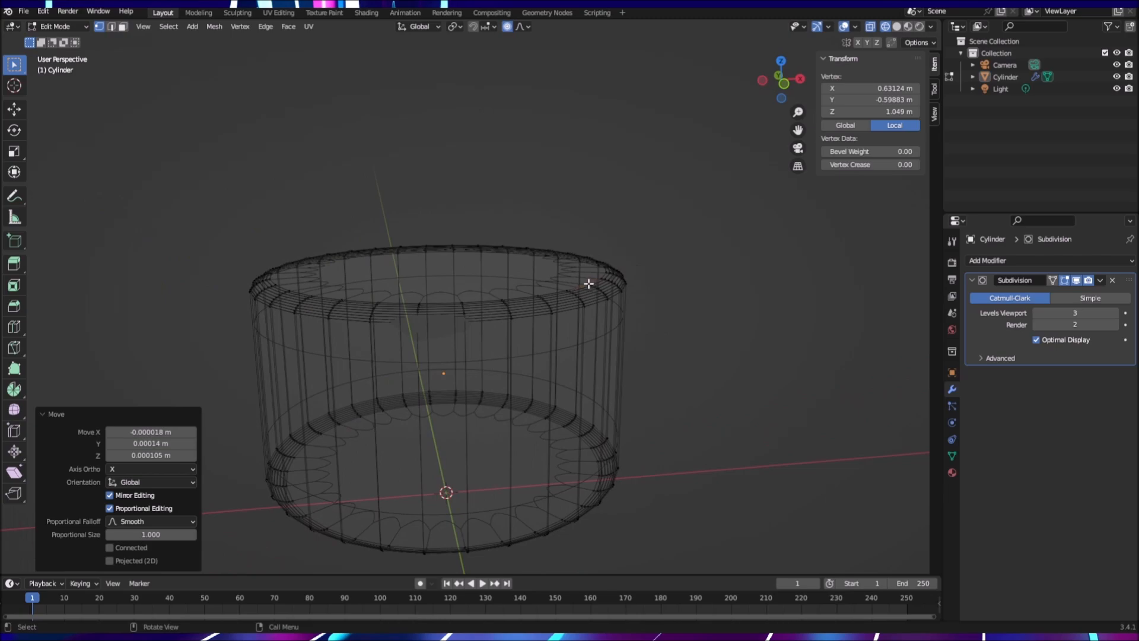
{"action": "key", "text": "g"}
{"action": "key", "text": "x"}
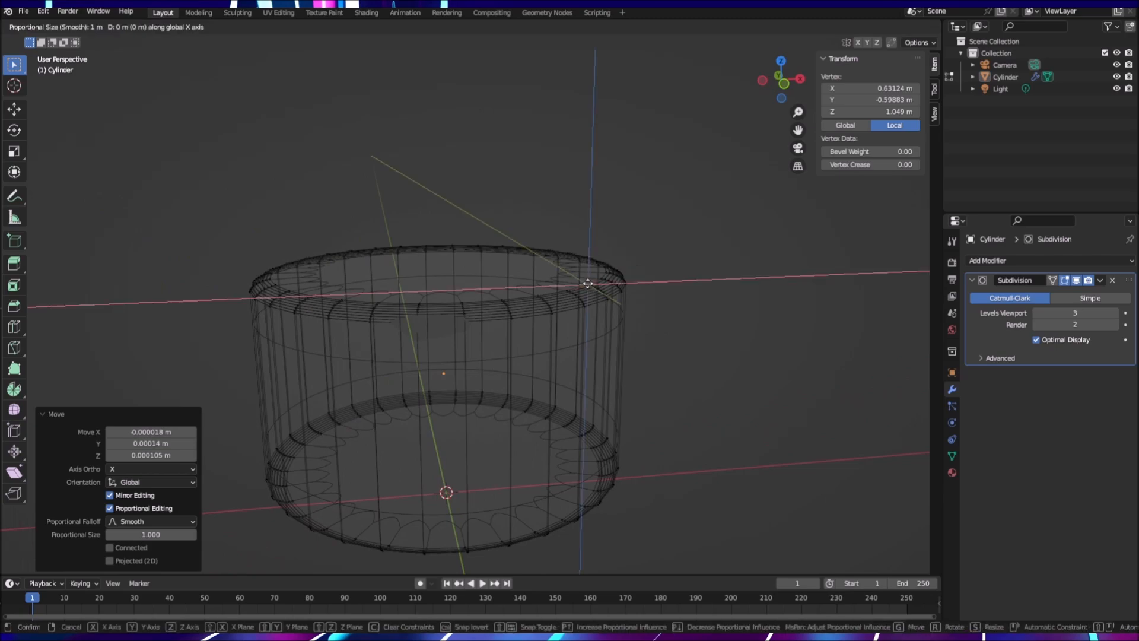
{"action": "key", "text": "z"}
{"action": "key", "text": "g"}
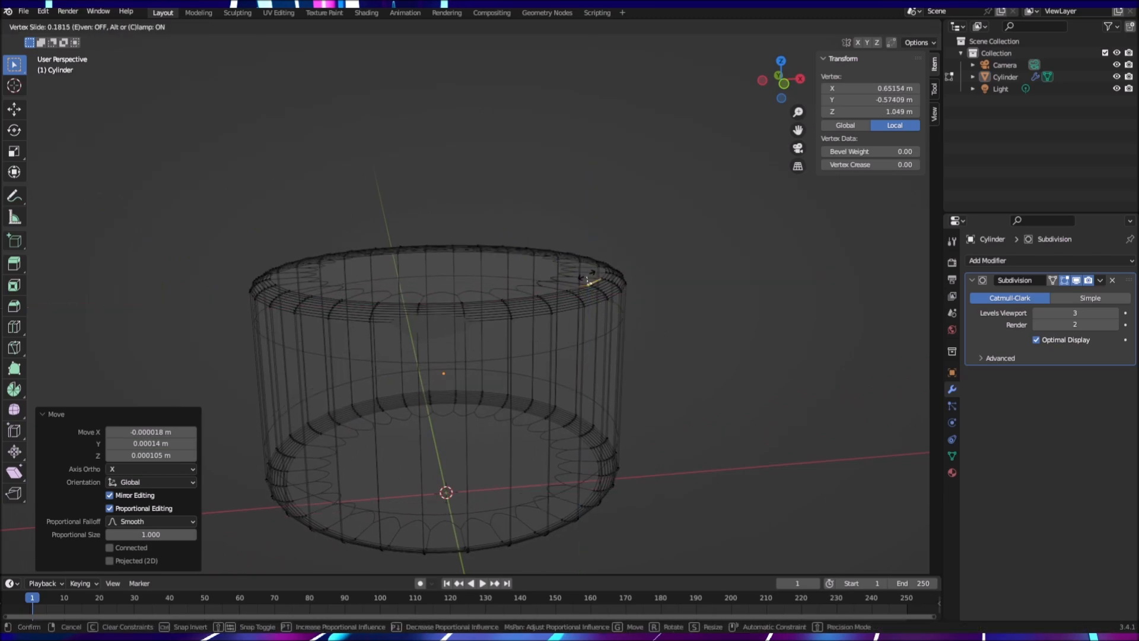
{"action": "left_click", "coordinate": [587, 279]}
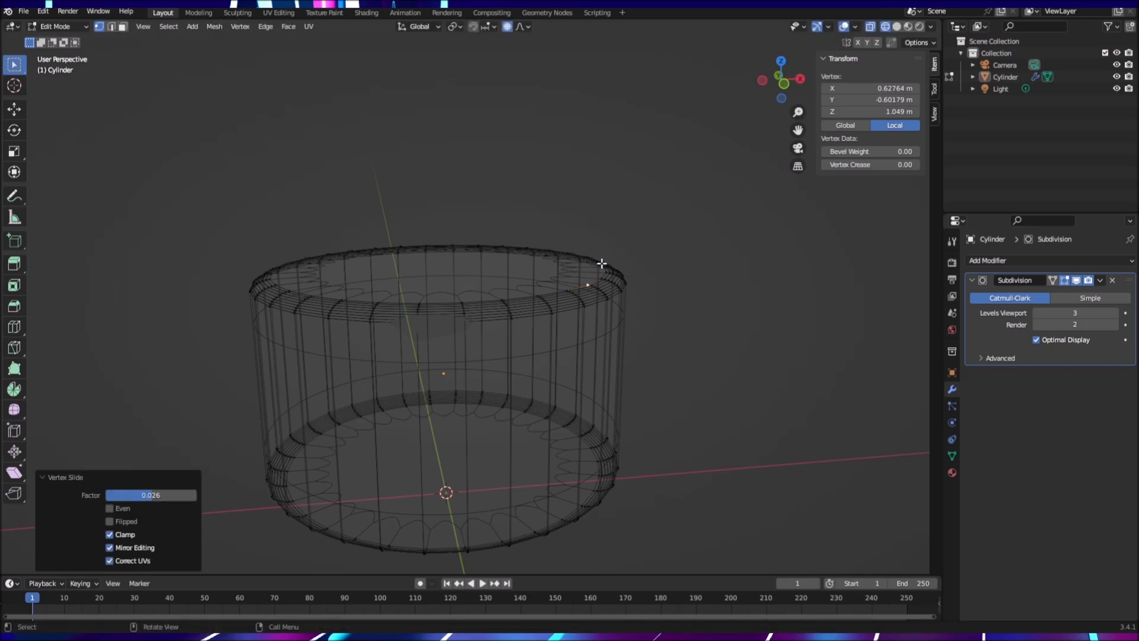
Step: Select another vertex on the upper rim's bevel beside the one that was slid
{"action": "scroll", "coordinate": [654, 306], "scroll_direction": "up", "scroll_amount": 4}
{"action": "scroll", "coordinate": [655, 305], "scroll_direction": "down", "scroll_amount": 2}
{"action": "scroll", "coordinate": [655, 306], "scroll_direction": "down", "scroll_amount": 3}
{"action": "middle_click_drag", "start_coordinate": [663, 312], "coordinate": [740, 386]}
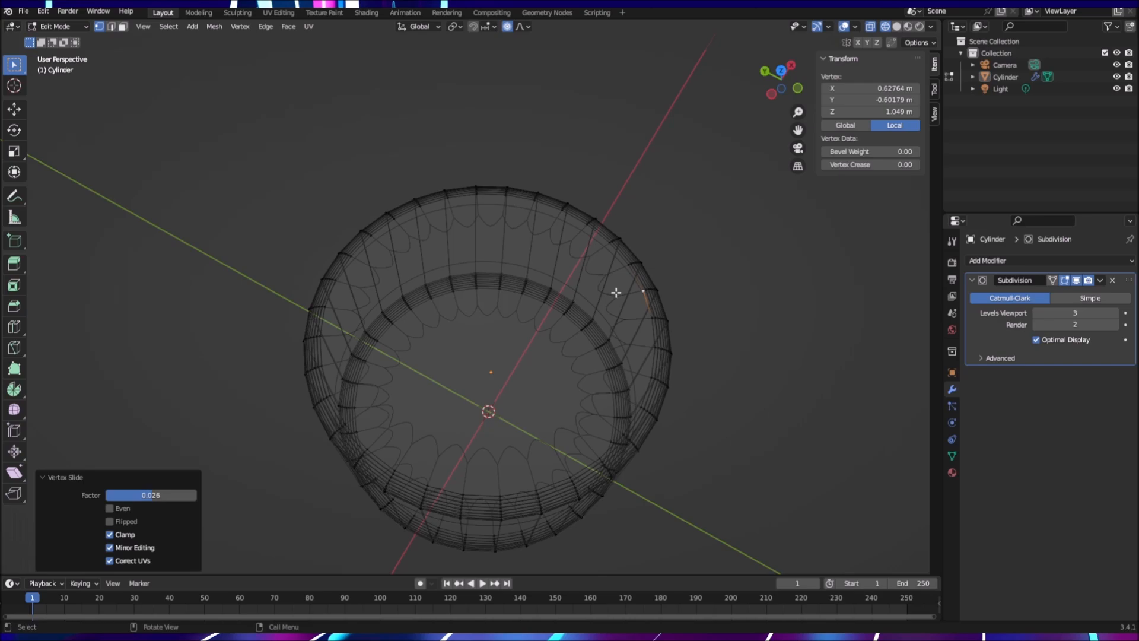
{"action": "left_click", "coordinate": [676, 292], "text": "shift"}
{"action": "left_click", "coordinate": [648, 293]}
Step: Examine the wireframe cylinder and its adjusted upper rim from several sides and distances
{"action": "middle_click_drag", "start_coordinate": [666, 295], "coordinate": [548, 266]}
{"action": "scroll", "coordinate": [634, 297], "scroll_direction": "down", "scroll_amount": 2}
{"action": "scroll", "coordinate": [665, 378], "scroll_direction": "up", "scroll_amount": 1}
{"action": "middle_click_drag", "start_coordinate": [666, 378], "coordinate": [786, 384]}
{"action": "scroll", "coordinate": [787, 384], "scroll_direction": "down", "scroll_amount": 2}
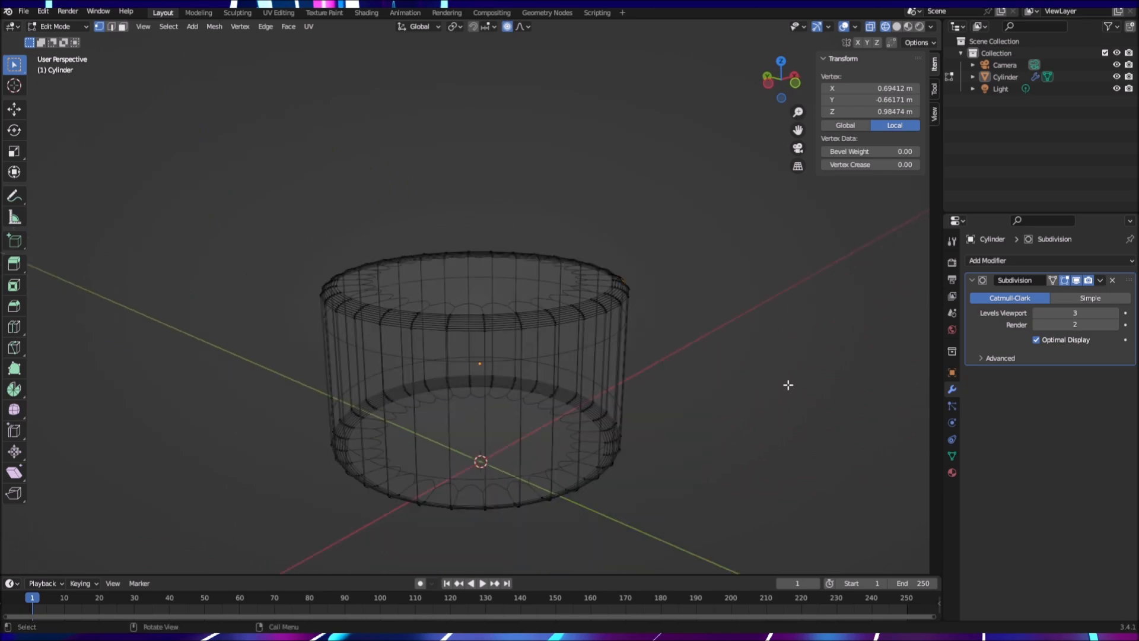
{"action": "scroll", "coordinate": [788, 385], "scroll_direction": "down", "scroll_amount": 1}
{"action": "middle_click_drag", "start_coordinate": [651, 369], "coordinate": [554, 384]}
{"action": "scroll", "coordinate": [564, 382], "scroll_direction": "up", "scroll_amount": 1}
{"action": "scroll", "coordinate": [572, 372], "scroll_direction": "up", "scroll_amount": 3}
{"action": "scroll", "coordinate": [649, 374], "scroll_direction": "down", "scroll_amount": 3}
{"action": "middle_click_drag", "start_coordinate": [636, 384], "coordinate": [744, 428]}
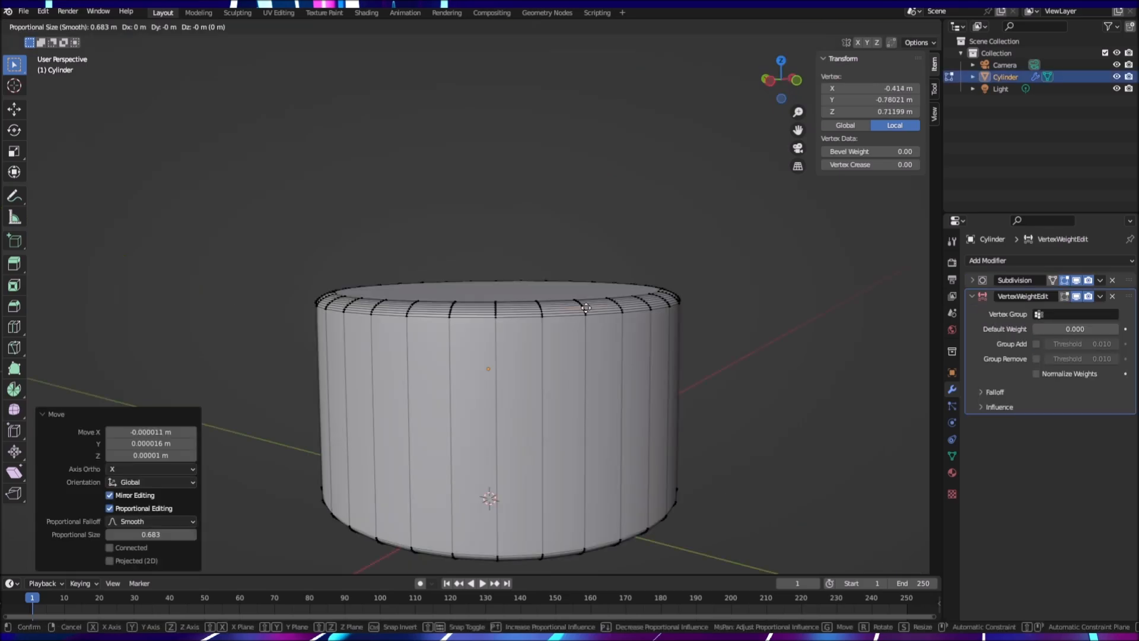
Step: Try moving the selected rim vertex with increment snapping and proportional editing active, and turn snapping off
{"action": "left_click", "coordinate": [586, 308]}
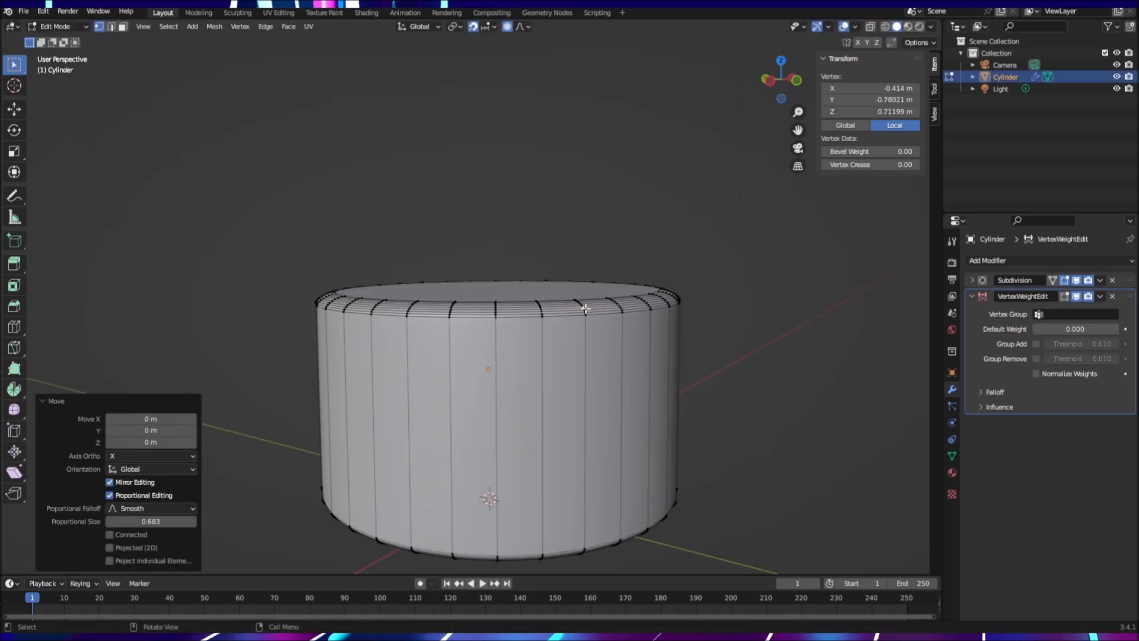
{"action": "scroll", "coordinate": [593, 323], "scroll_direction": "up", "scroll_amount": 1}
{"action": "middle_click_drag", "start_coordinate": [720, 325], "coordinate": [737, 449]}
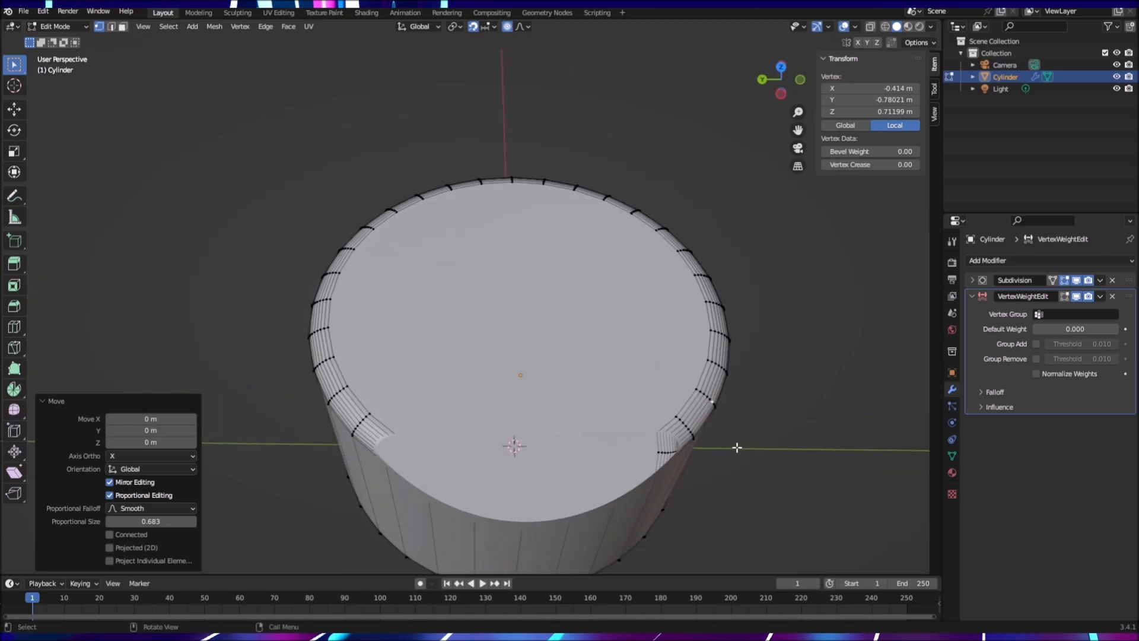
{"action": "key", "text": "g"}
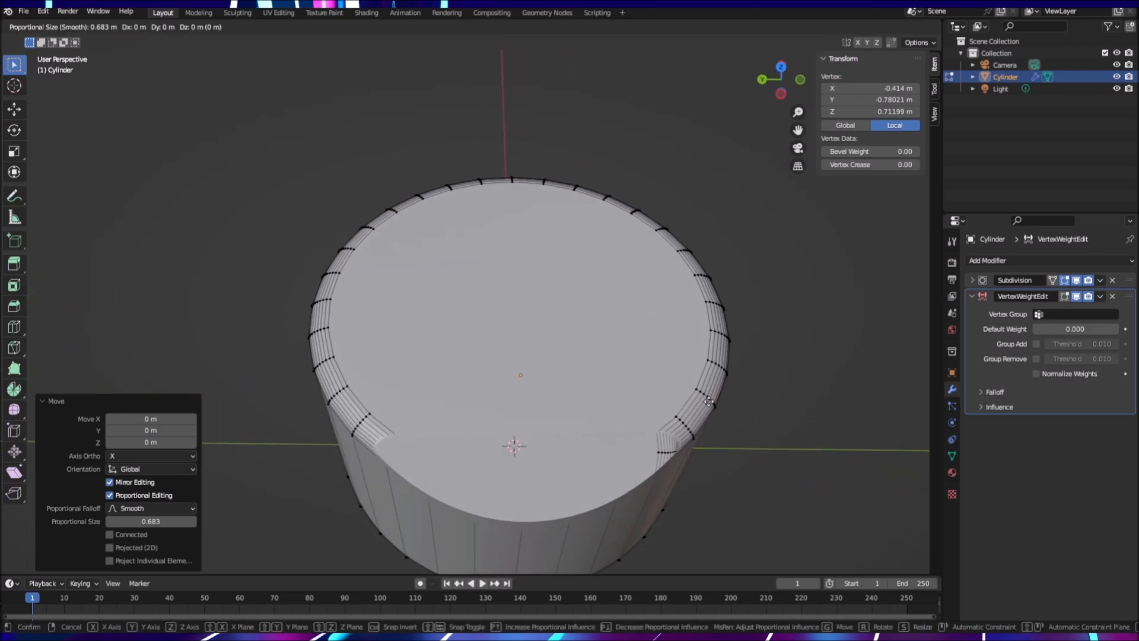
{"action": "left_click", "coordinate": [694, 399]}
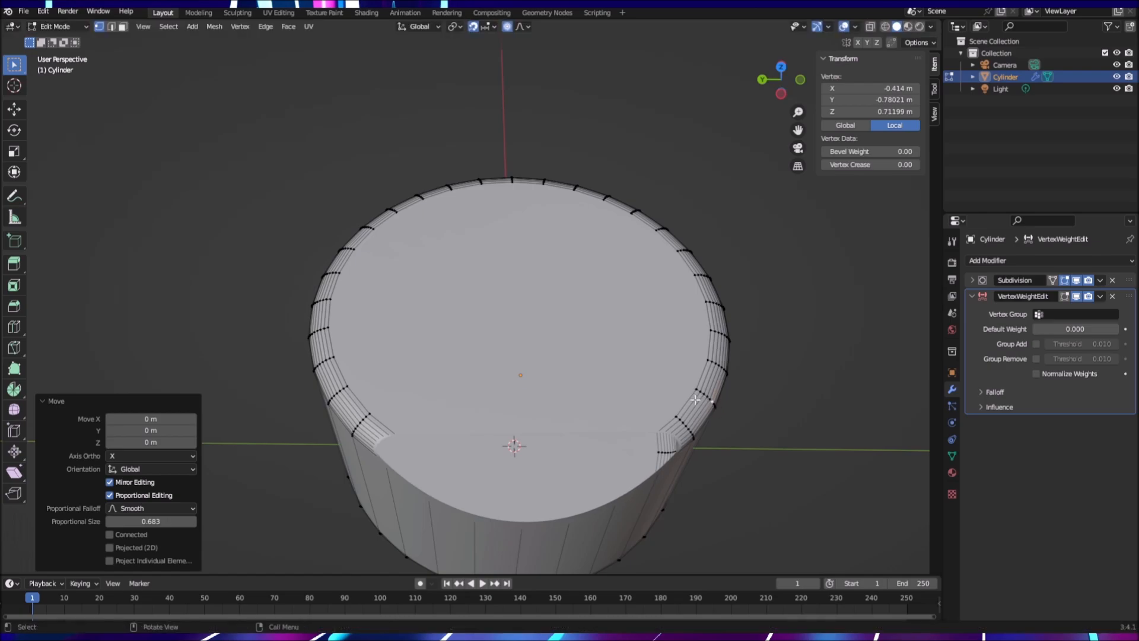
{"action": "left_click", "coordinate": [495, 27]}
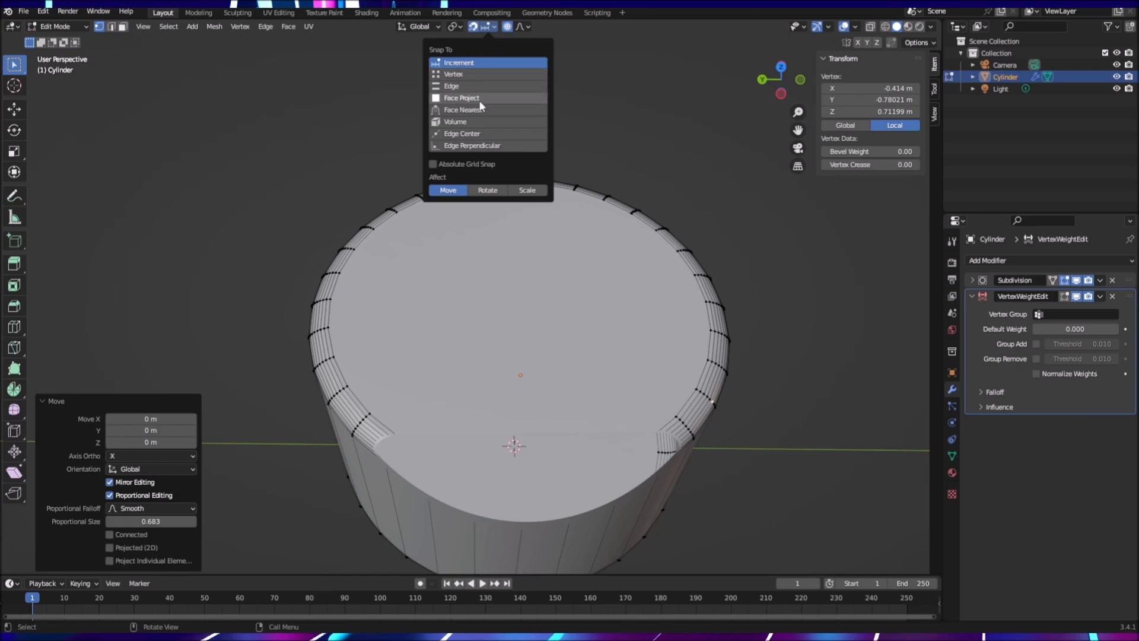
{"action": "left_click", "coordinate": [471, 27]}
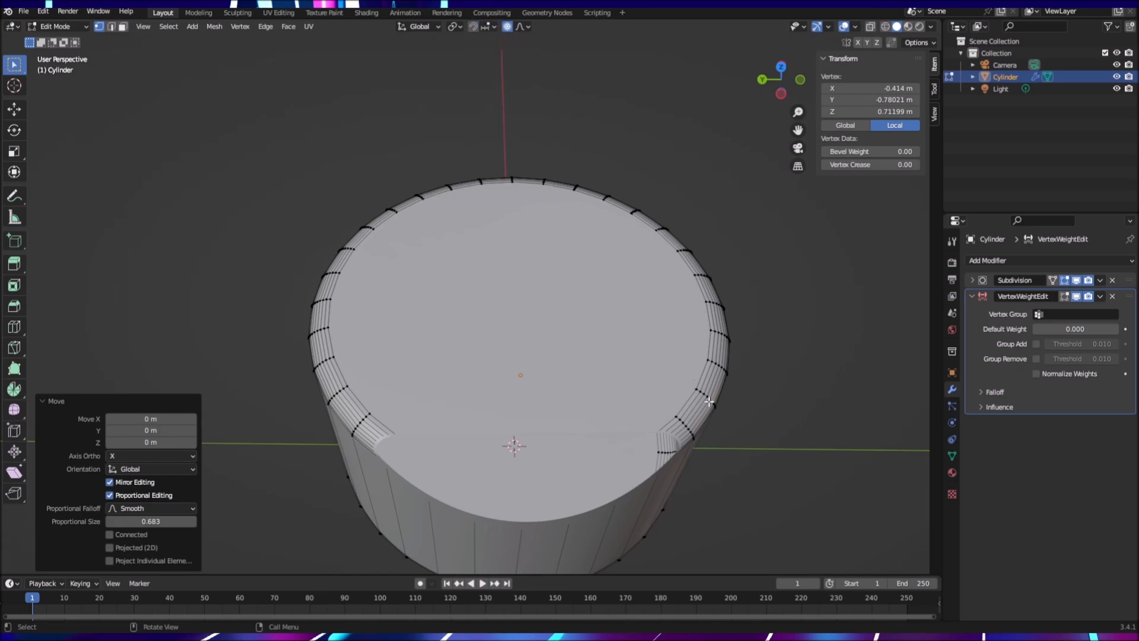
Step: Set the proportional editing falloff to Root
{"action": "left_click", "coordinate": [524, 28]}
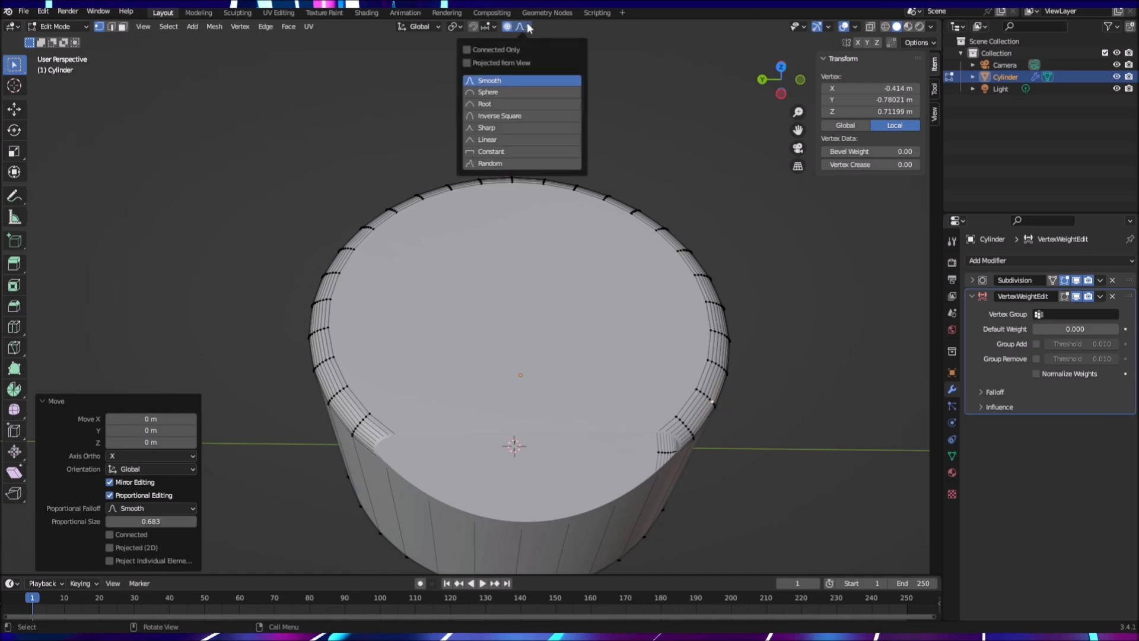
{"action": "left_click", "coordinate": [484, 109]}
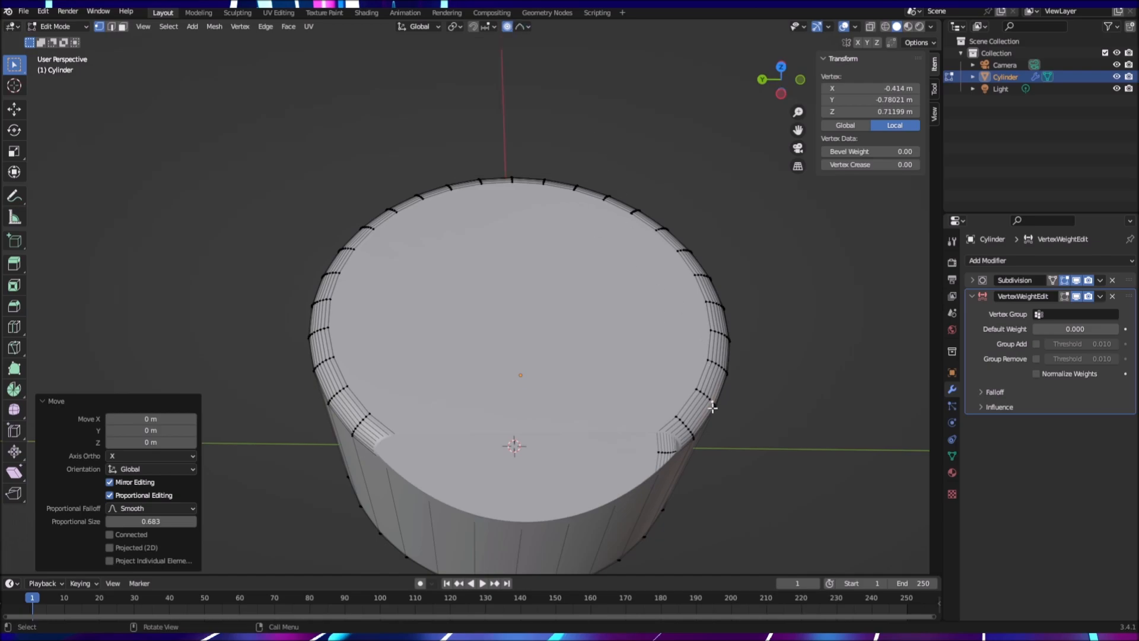
Step: Move the selected rim vertex about 0.0003 m up and outward with the proportional size reduced to about 0.001 m
{"action": "key", "text": "g"}
{"action": "scroll", "coordinate": [721, 368], "scroll_direction": "up", "scroll_amount": 6}
{"action": "scroll", "coordinate": [721, 369], "scroll_direction": "up", "scroll_amount": 10}
{"action": "scroll", "coordinate": [721, 369], "scroll_direction": "up", "scroll_amount": 20}
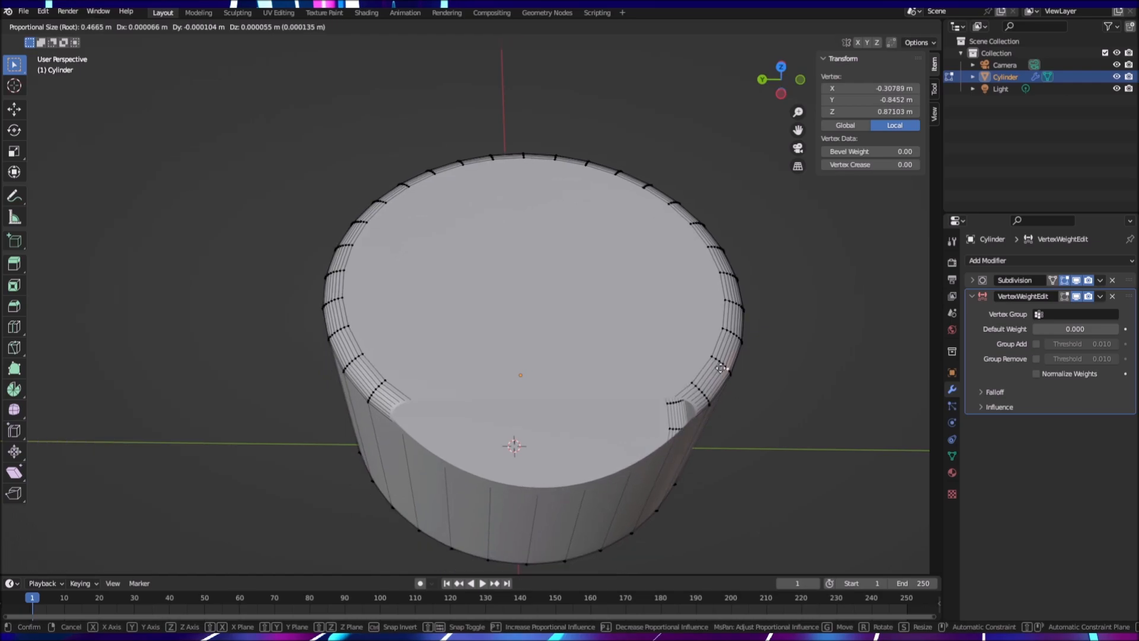
{"action": "scroll", "coordinate": [721, 367], "scroll_direction": "up", "scroll_amount": 20}
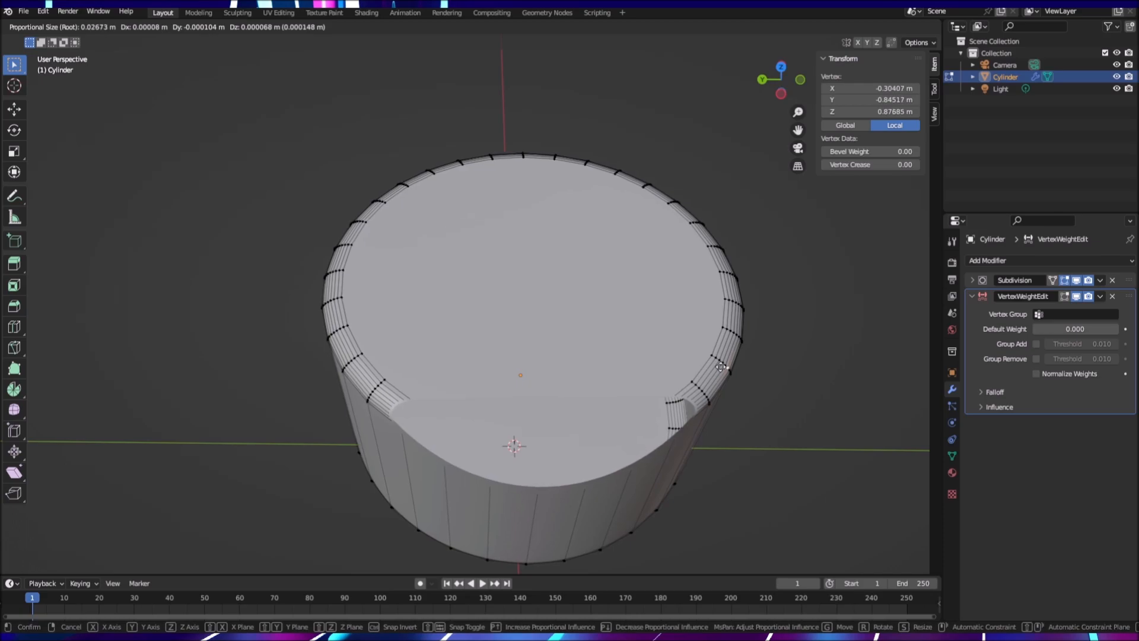
{"action": "scroll", "coordinate": [721, 367], "scroll_direction": "up", "scroll_amount": 15}
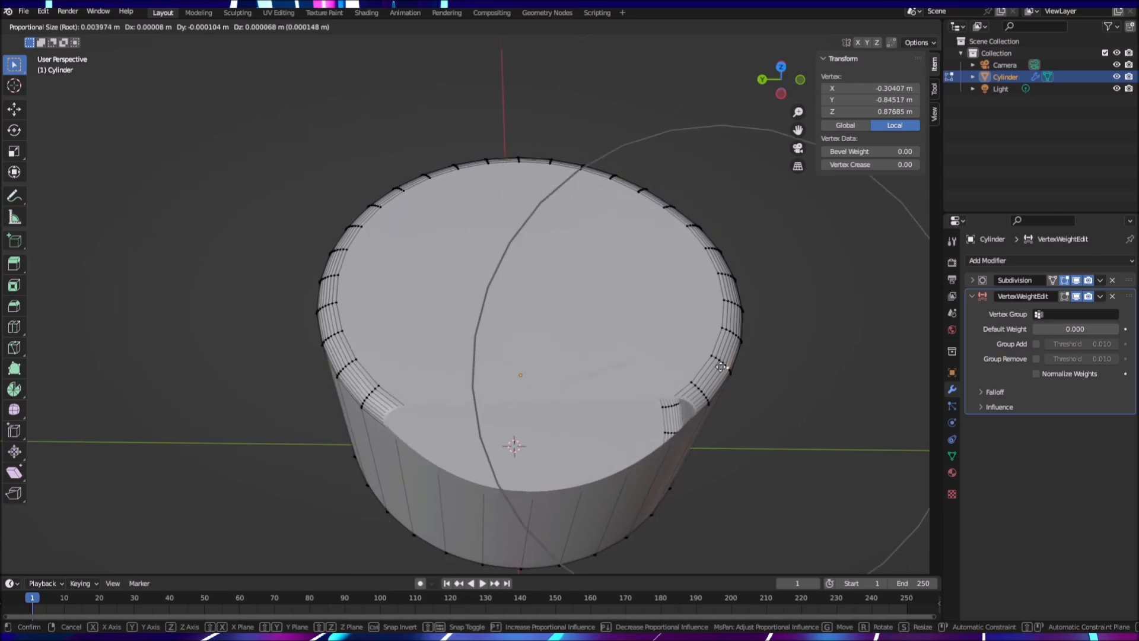
{"action": "scroll", "coordinate": [721, 367], "scroll_direction": "up", "scroll_amount": 5}
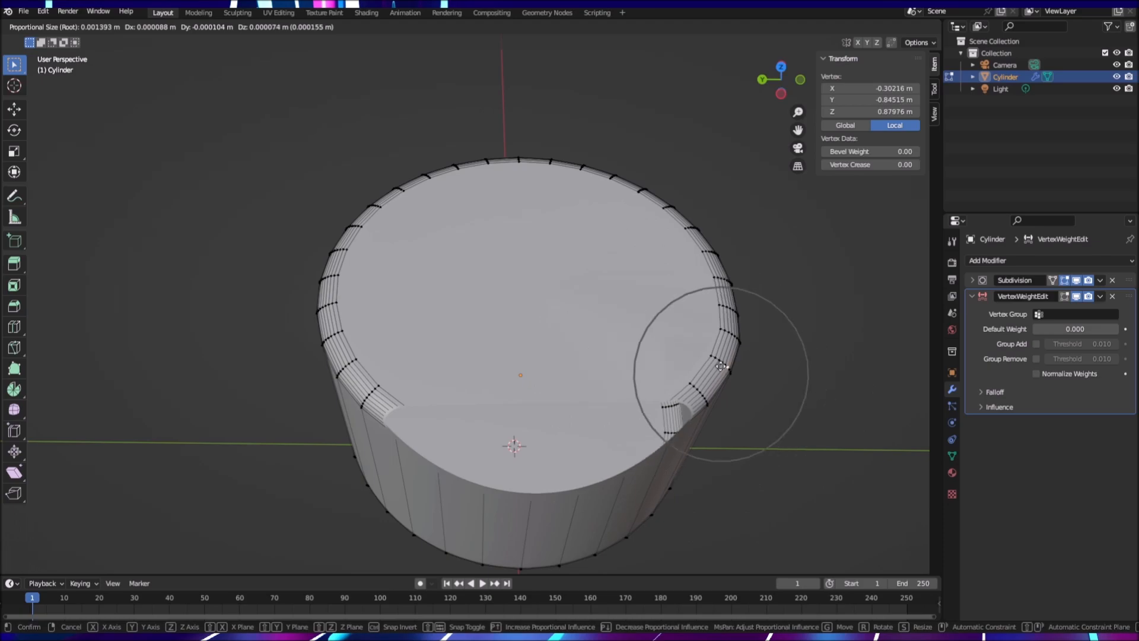
{"action": "scroll", "coordinate": [722, 365], "scroll_direction": "up", "scroll_amount": 2}
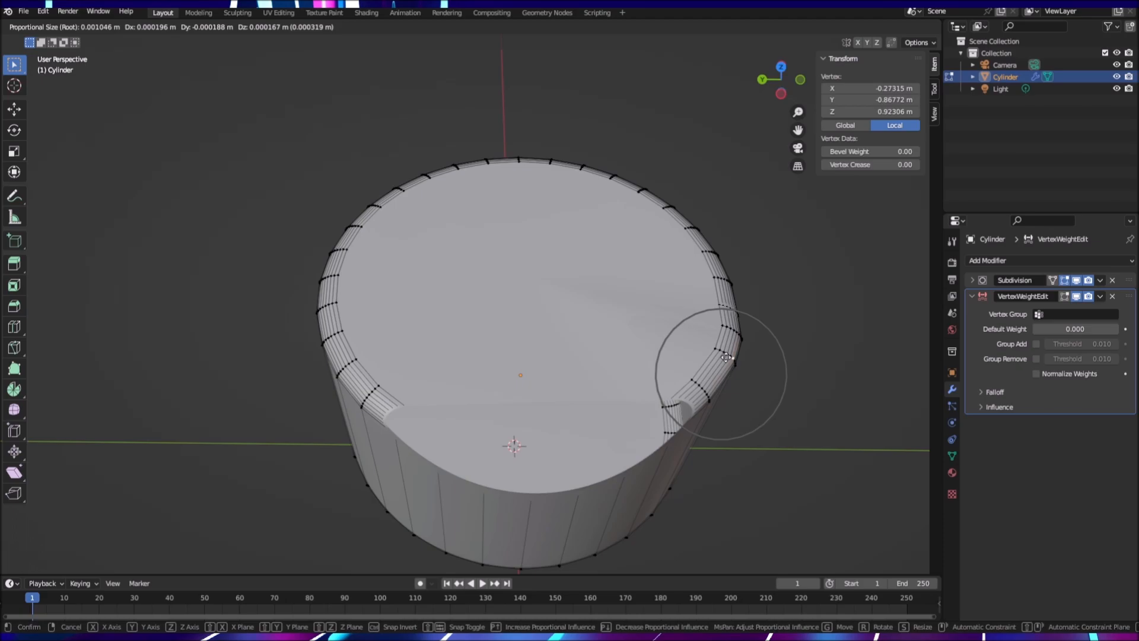
{"action": "left_click", "coordinate": [726, 357]}
{"action": "middle_click_drag", "start_coordinate": [727, 356], "coordinate": [679, 353]}
{"action": "scroll", "coordinate": [729, 315], "scroll_direction": "down", "scroll_amount": 2}
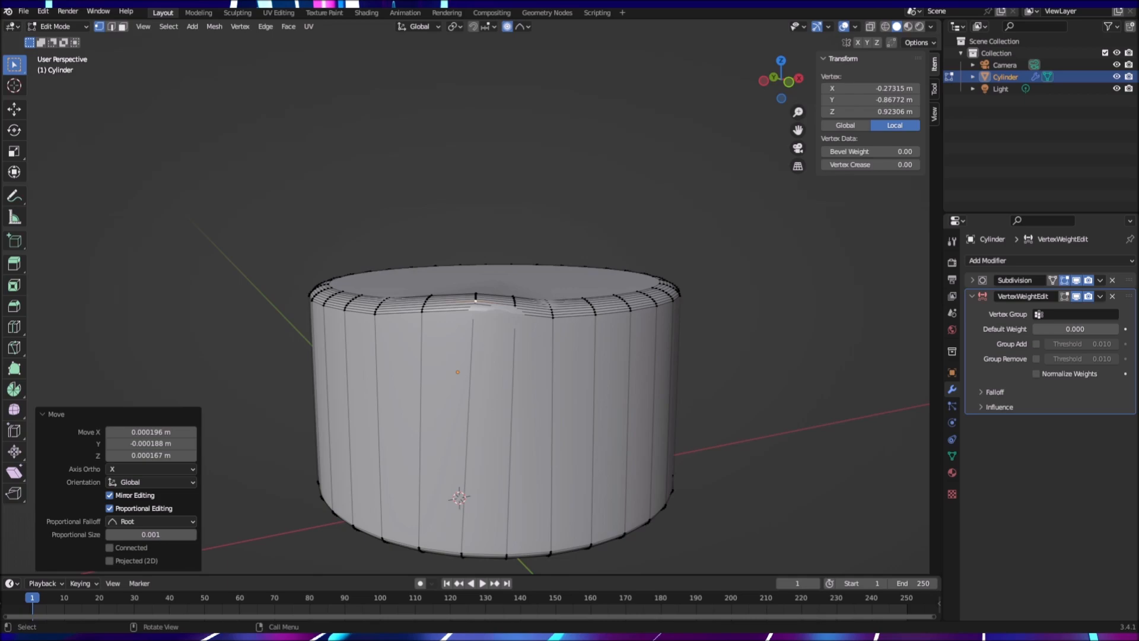
Step: Undo the last proportional move of the rim vertex along with the changes just before it
{"action": "key", "text": "ctrl+z"}
{"action": "key", "text": "ctrl+z"}
{"action": "key", "text": "ctrl+z"}
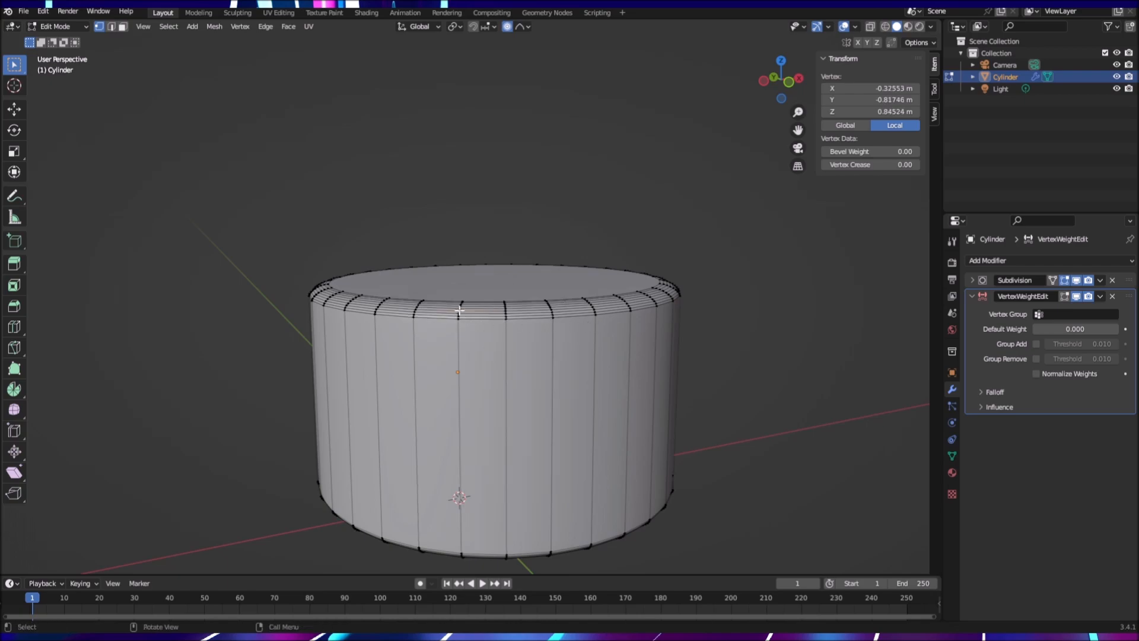
Step: Move the selected upper rim vertex by about 0.000026 m with Root falloff and a proportional size of about 0.00059 m
{"action": "key", "text": "g"}
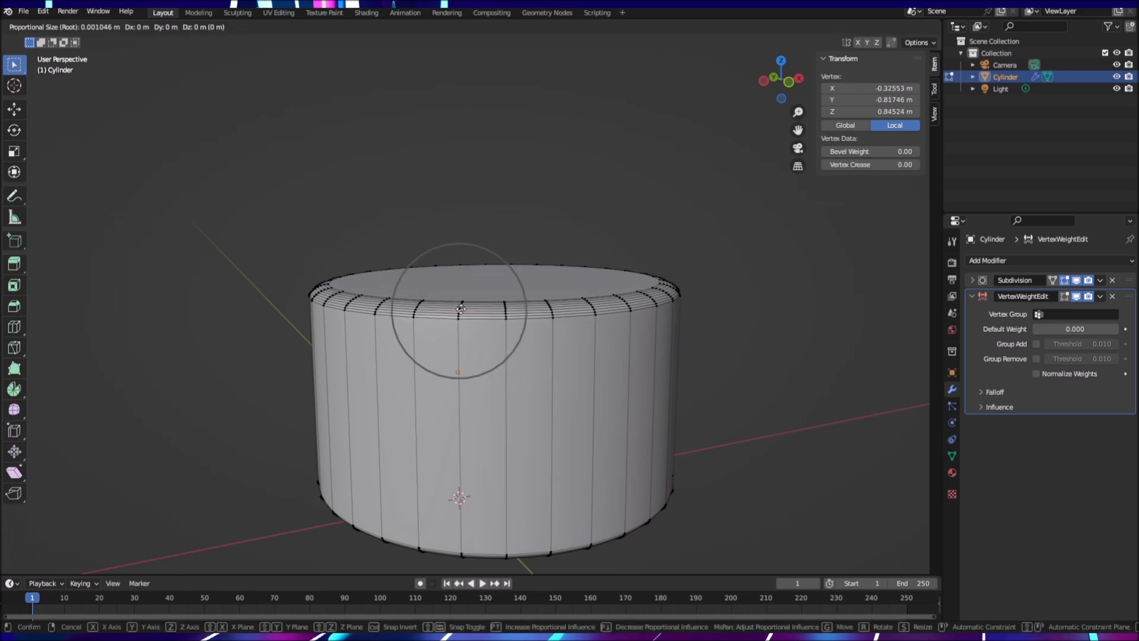
{"action": "scroll", "coordinate": [461, 309], "scroll_direction": "up", "scroll_amount": 6}
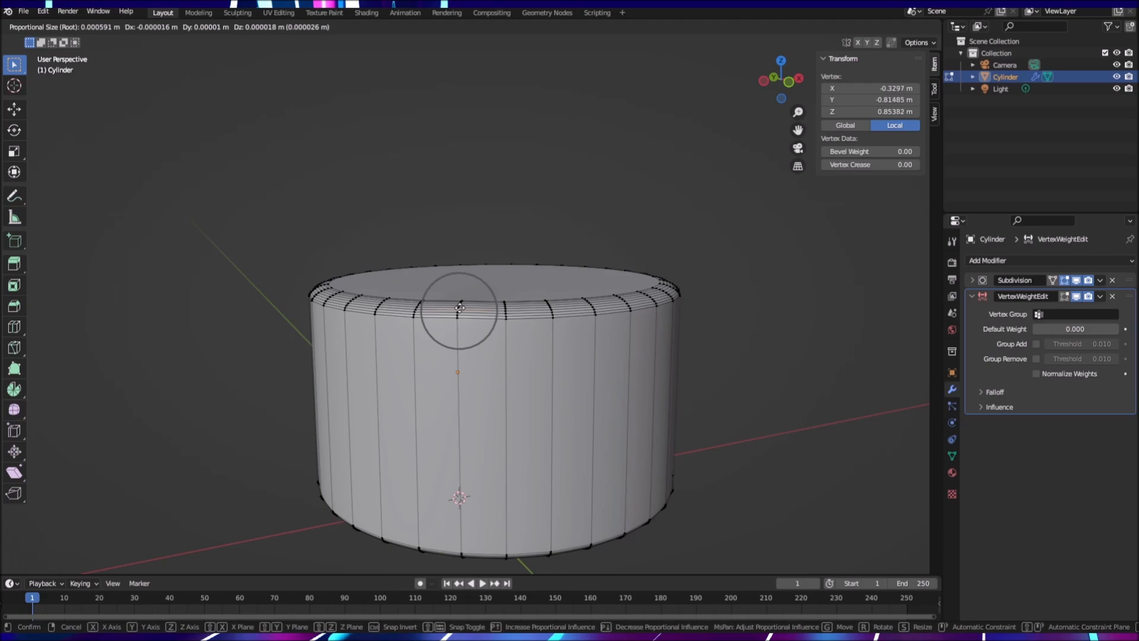
{"action": "left_click", "coordinate": [460, 308]}
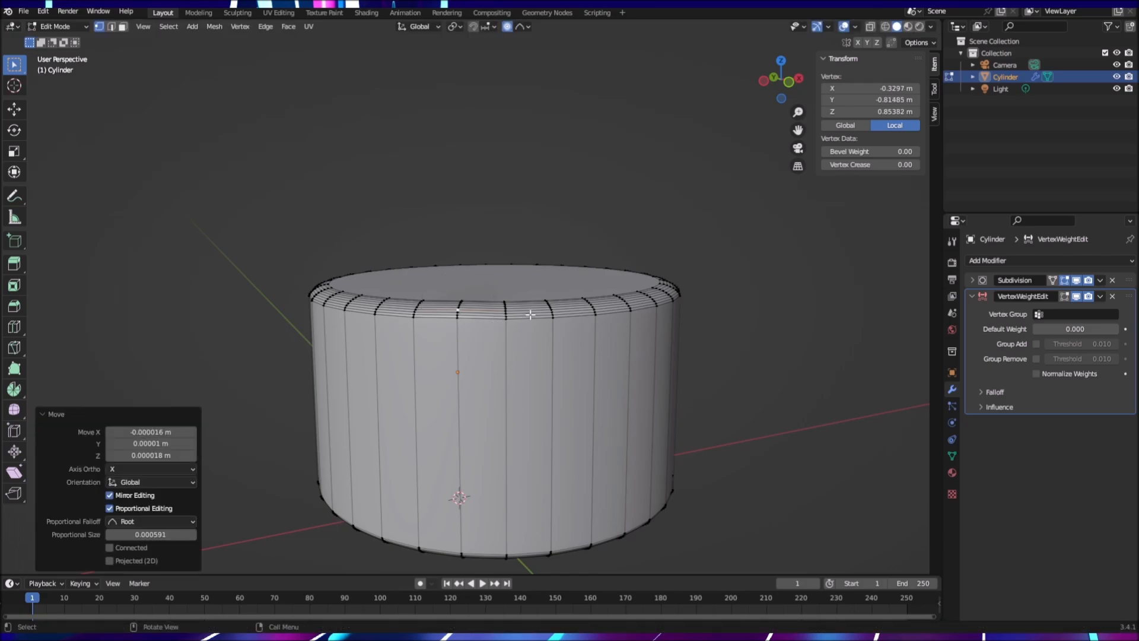
{"action": "mouse_move", "coordinate": [705, 372]}
{"action": "middle_mouse_down"}
{"action": "mouse_move", "coordinate": [789, 397]}
{"action": "mouse_move", "coordinate": [760, 424]}
{"action": "mouse_move", "coordinate": [719, 399]}
{"action": "mouse_move", "coordinate": [831, 361]}
{"action": "mouse_move", "coordinate": [819, 372]}
{"action": "mouse_move", "coordinate": [684, 368]}
{"action": "mouse_move", "coordinate": [704, 374]}
{"action": "mouse_move", "coordinate": [707, 364]}
{"action": "mouse_move", "coordinate": [698, 368]}
{"action": "middle_mouse_up"}
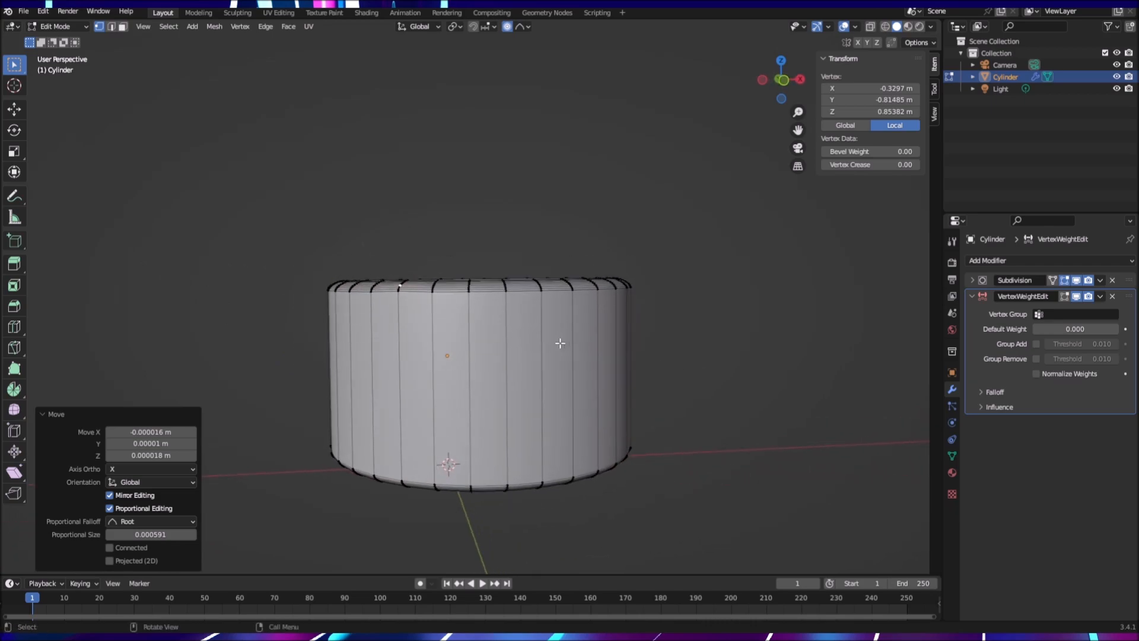
Step: Move a neighbouring vertex on the lower edge of the rim bevel down about 0.000036 m, using a proportional size of about 0.00033 m
{"action": "scroll", "coordinate": [674, 382], "scroll_direction": "up", "scroll_amount": 3}
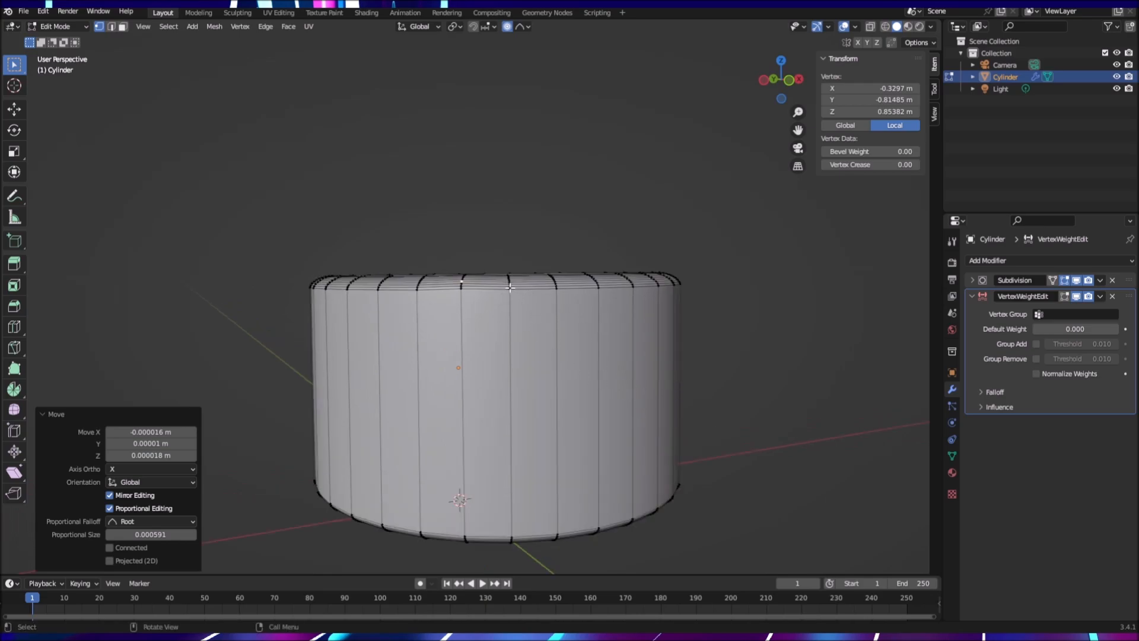
{"action": "left_click", "coordinate": [510, 292]}
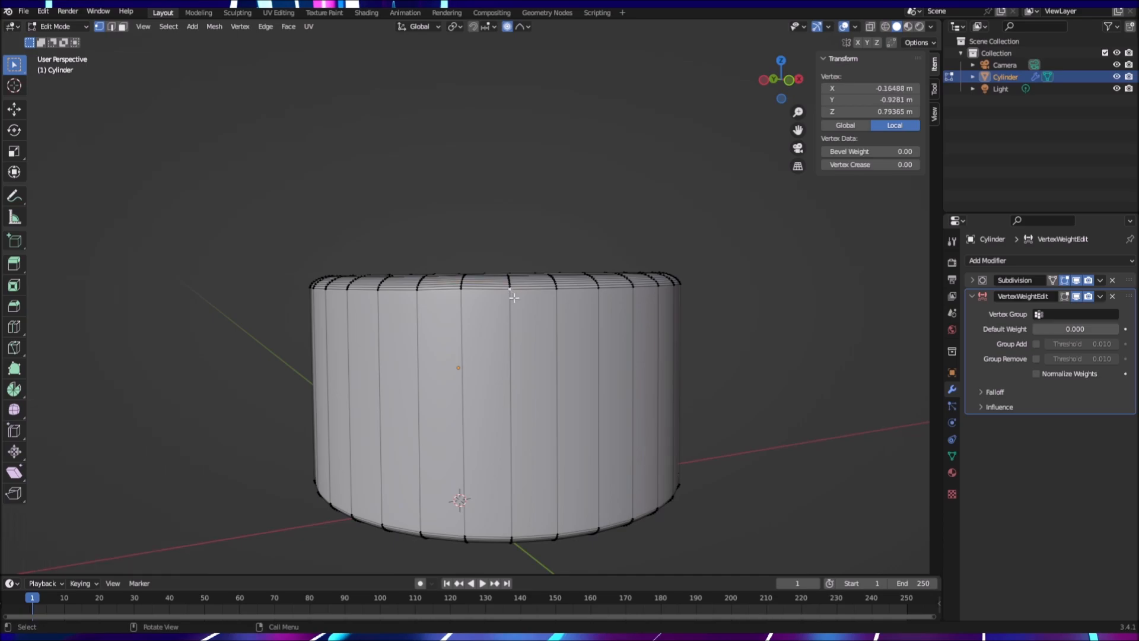
{"action": "key", "text": "g"}
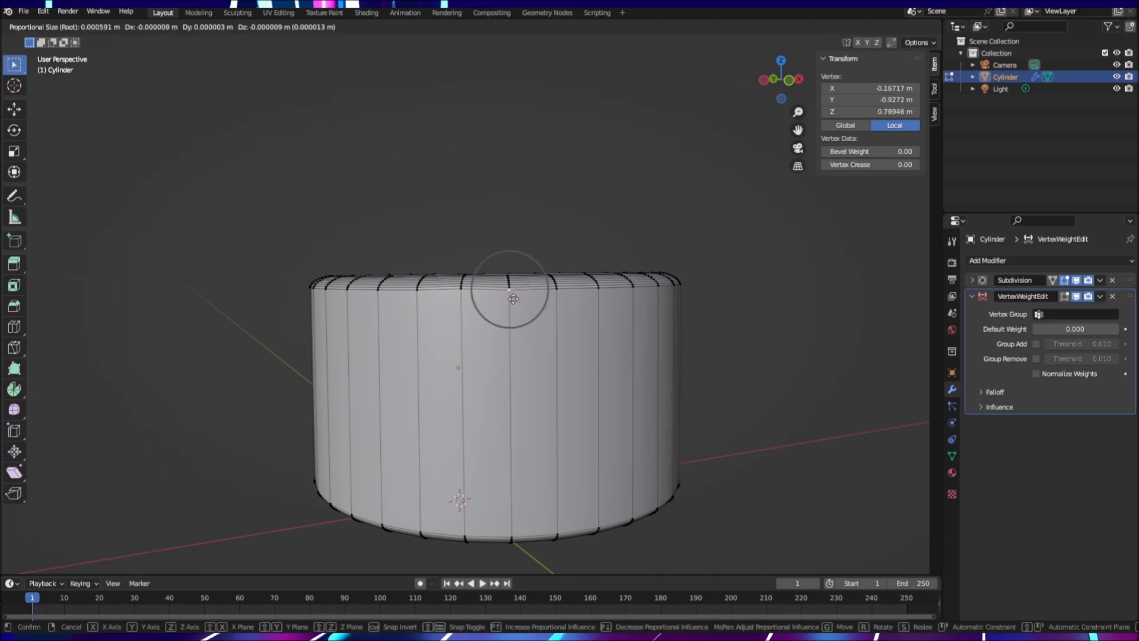
{"action": "scroll", "coordinate": [513, 300], "scroll_direction": "up", "scroll_amount": 1}
{"action": "scroll", "coordinate": [513, 300], "scroll_direction": "up", "scroll_amount": 5}
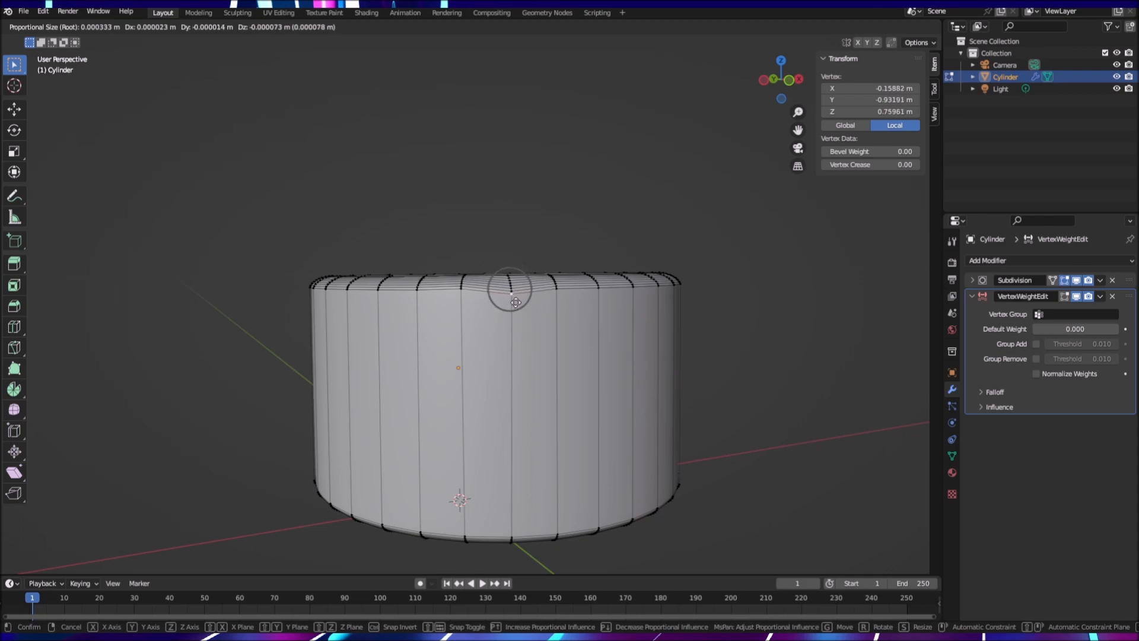
{"action": "left_click", "coordinate": [513, 300]}
{"action": "middle_click_drag", "start_coordinate": [609, 321], "coordinate": [590, 325]}
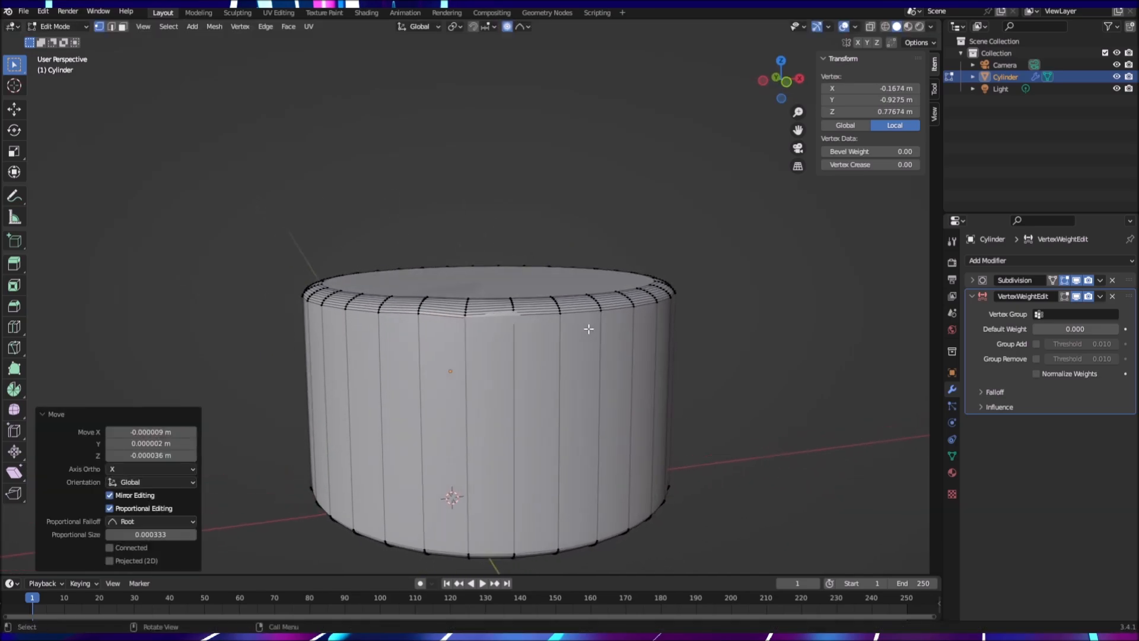
Step: Move a vertex on the inner edge of the rim bevel by about -0.000009 m in both X and Z with proportional editing
{"action": "left_click", "coordinate": [511, 300]}
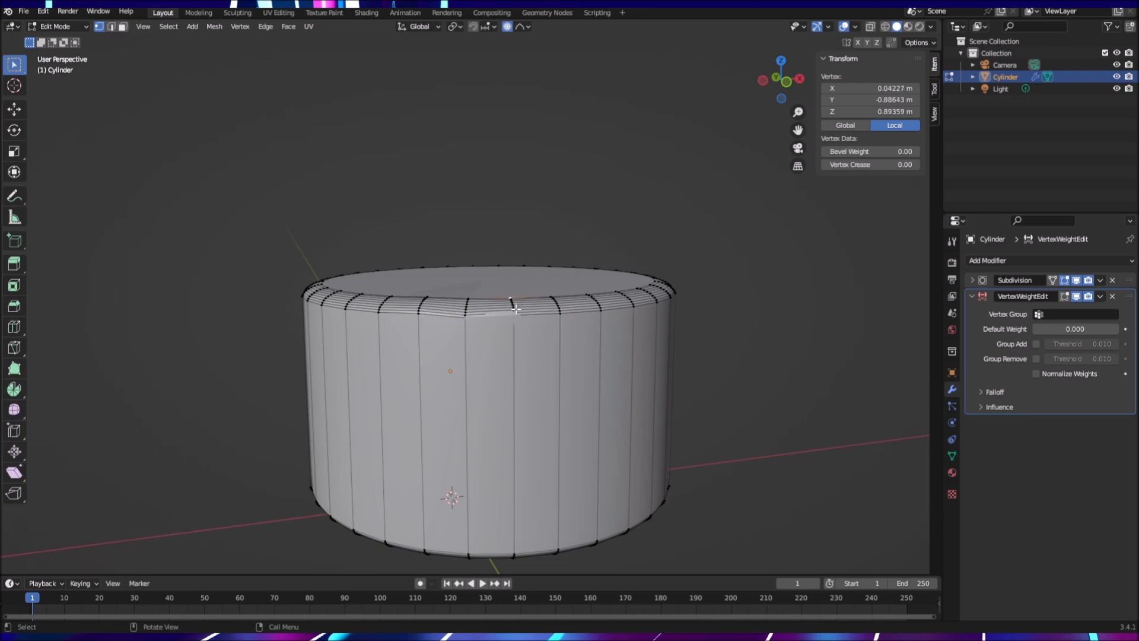
{"action": "key", "text": "g"}
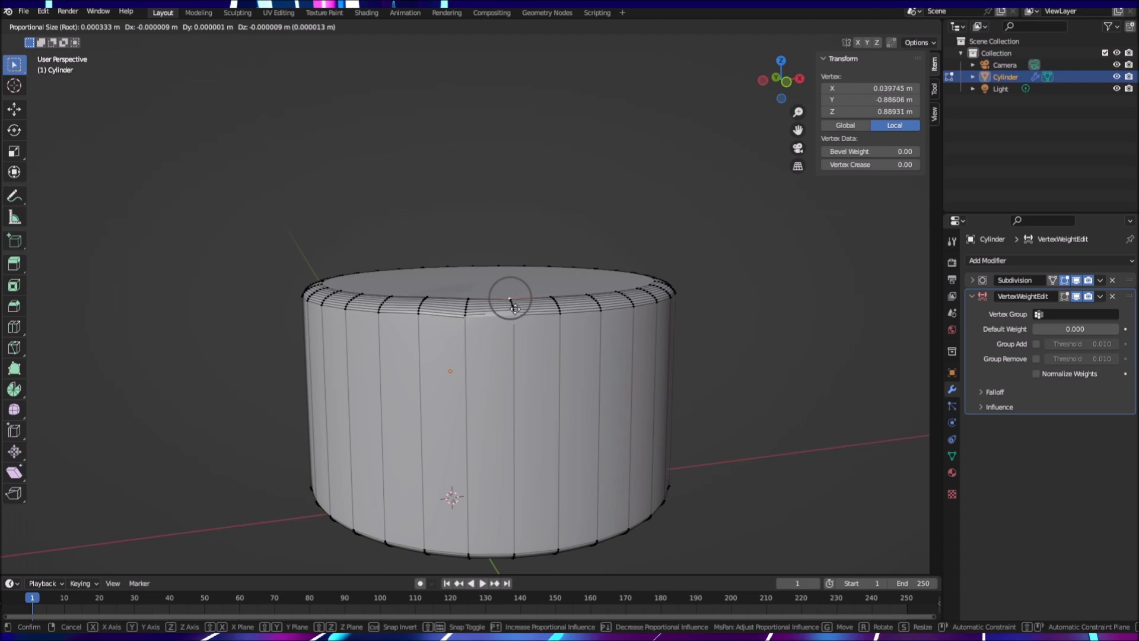
{"action": "left_click", "coordinate": [515, 307]}
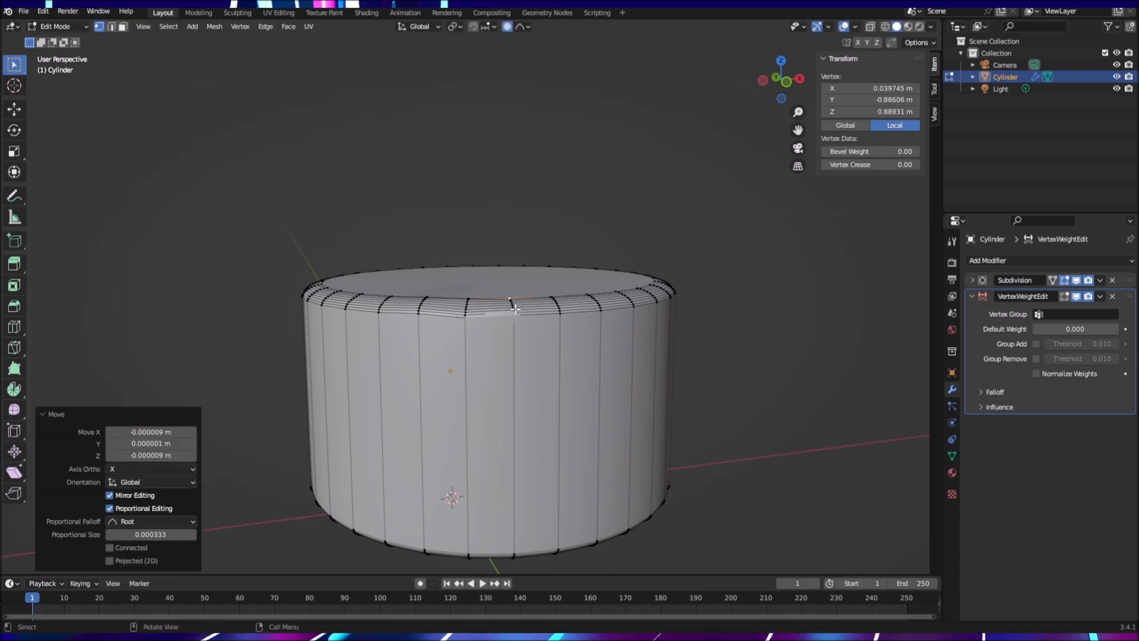
{"action": "middle_click_drag", "start_coordinate": [582, 329], "coordinate": [804, 344]}
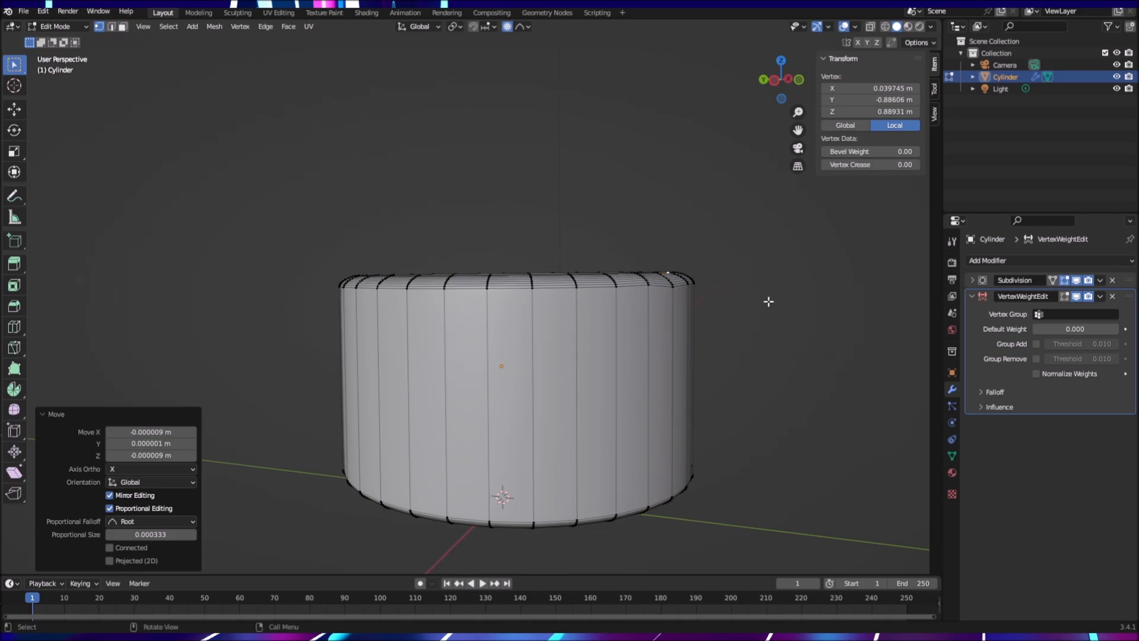
Step: Check the cylinder in rendered shading in Object Mode, and return to Edit Mode with solid shading
{"action": "left_click", "coordinate": [920, 26]}
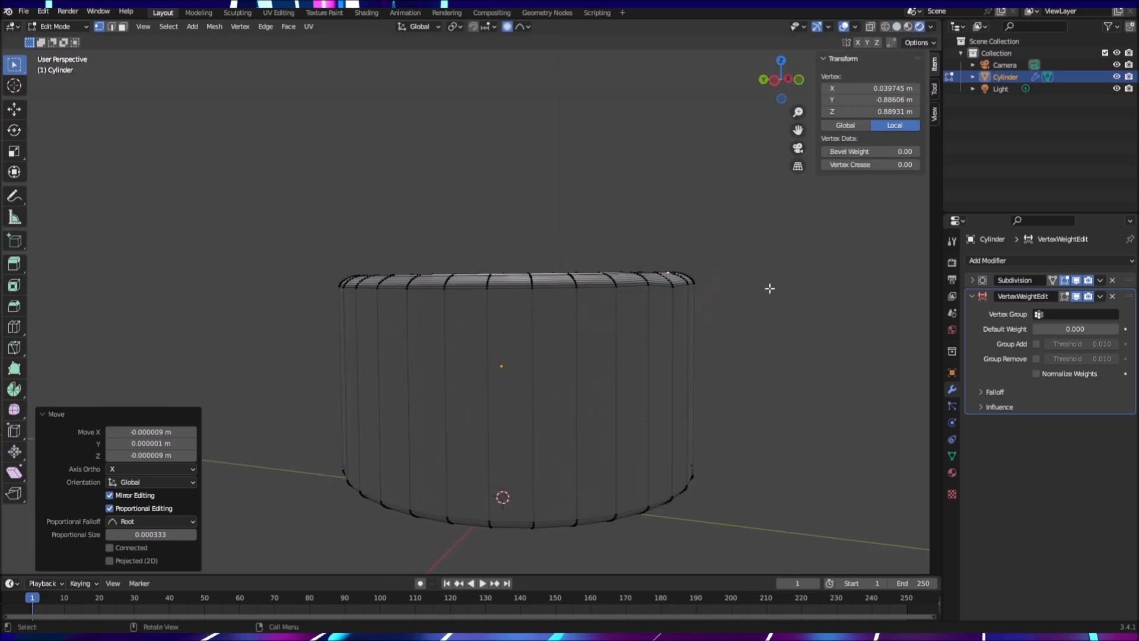
{"action": "key", "text": "Tab"}
{"action": "middle_click_drag", "start_coordinate": [758, 320], "coordinate": [784, 348]}
{"action": "key", "text": "Tab"}
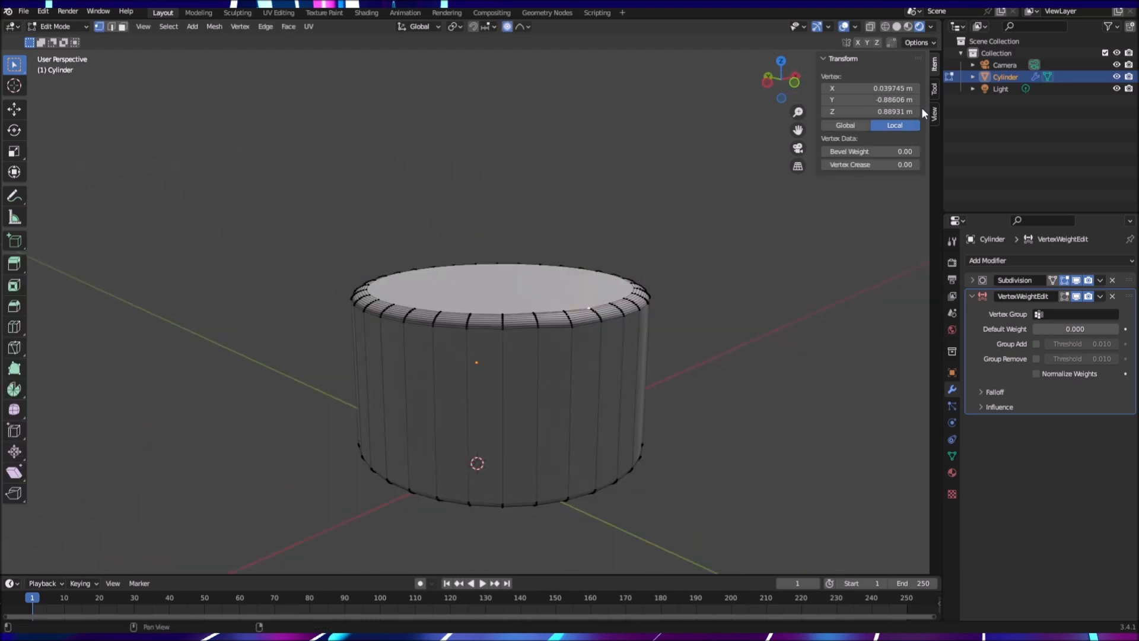
{"action": "left_click", "coordinate": [897, 27]}
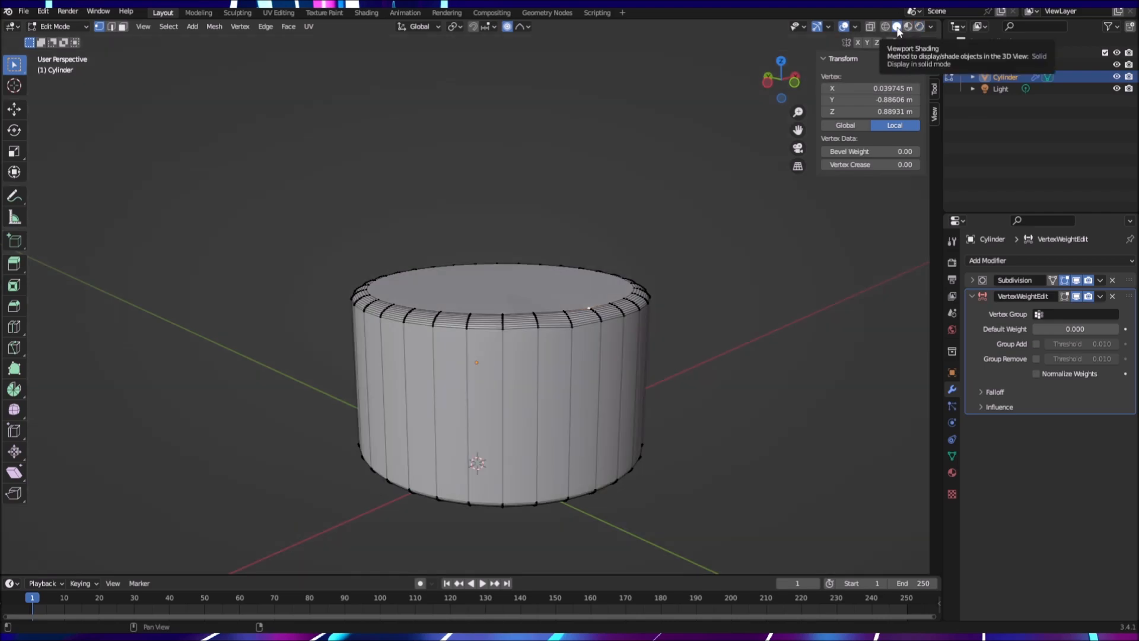
Step: Move another vertex on the upper rim bevel about 0.000026 m up, using a proportional size of about 0.00021 m
{"action": "middle_click_drag", "start_coordinate": [766, 346], "coordinate": [752, 360]}
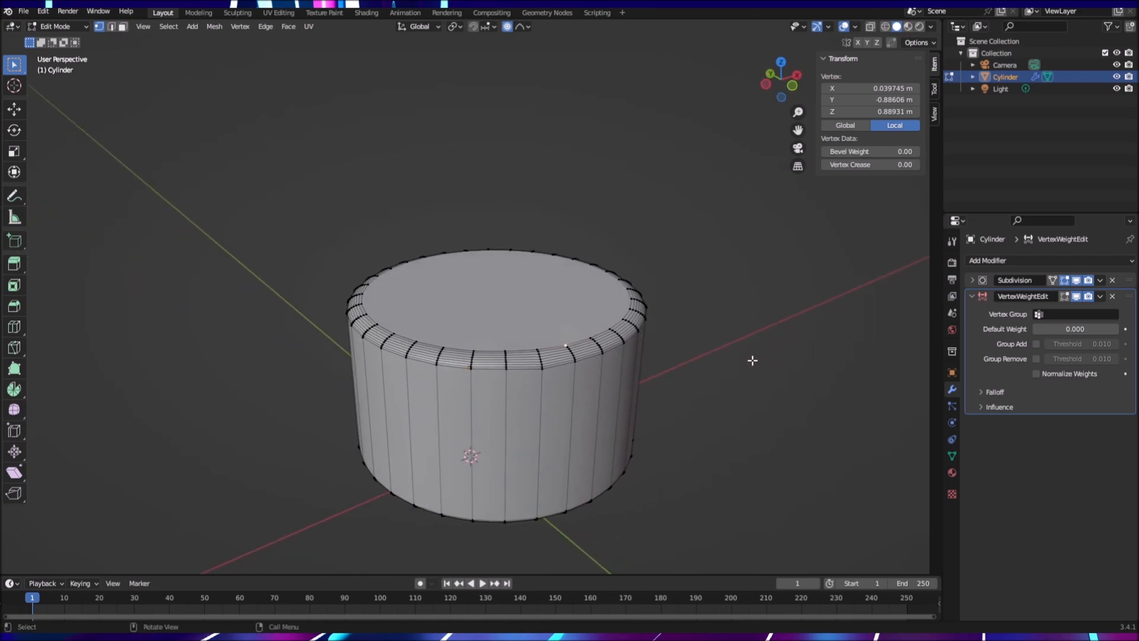
{"action": "middle_click_drag", "start_coordinate": [747, 400], "coordinate": [716, 399]}
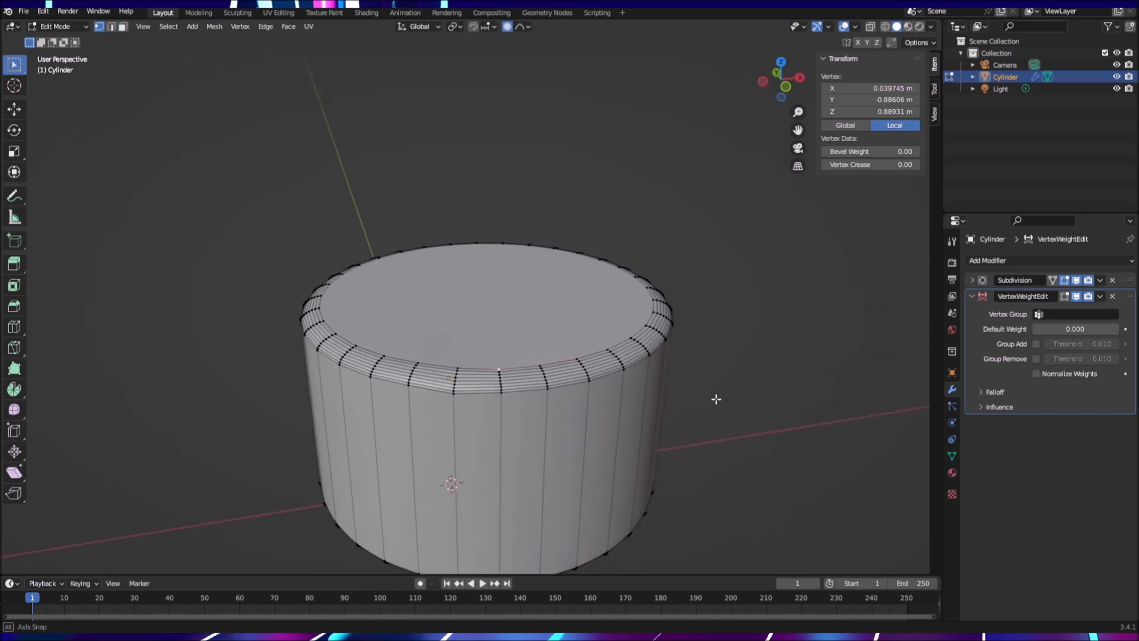
{"action": "key", "text": "ctrl+z"}
{"action": "key", "text": "ctrl+shift+z"}
{"action": "left_click", "coordinate": [544, 373]}
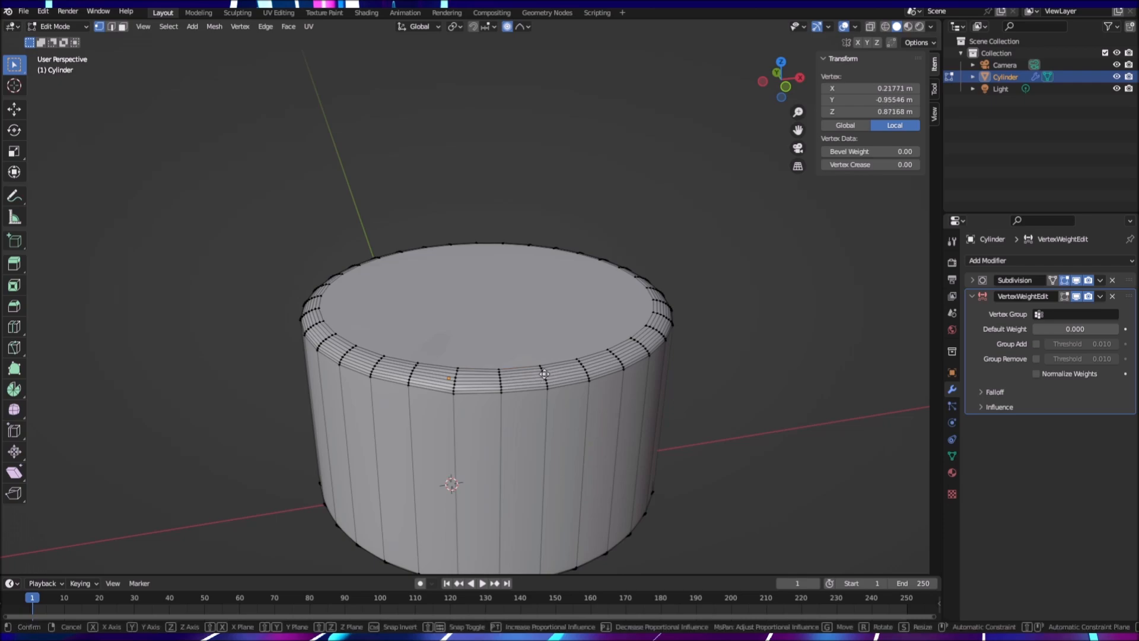
{"action": "key", "text": "g"}
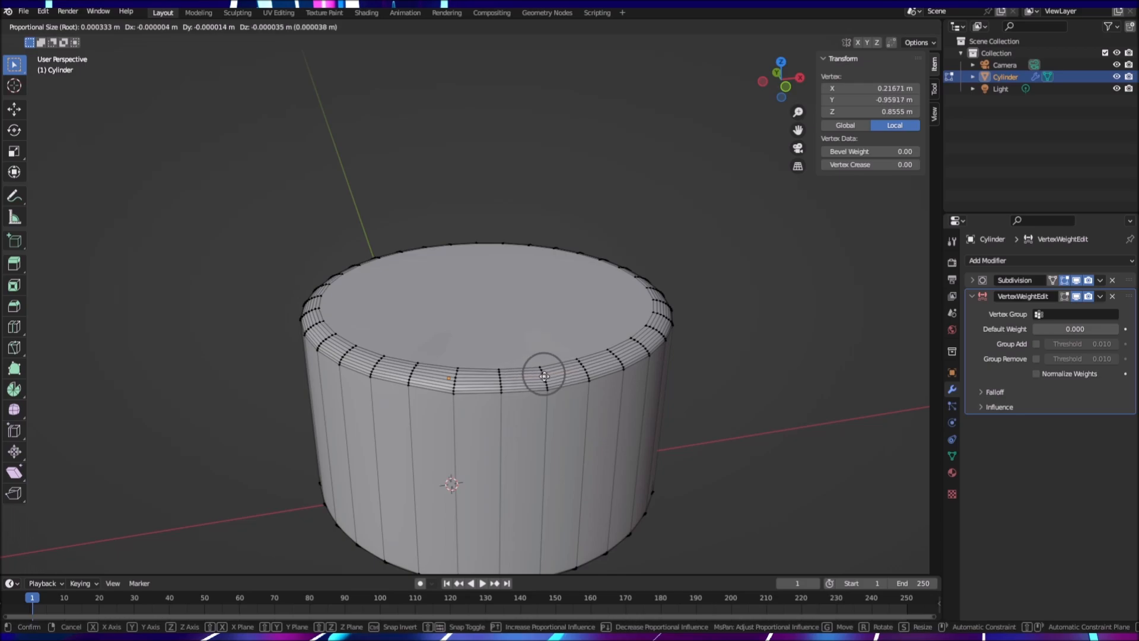
{"action": "scroll", "coordinate": [545, 375], "scroll_direction": "up", "scroll_amount": 5}
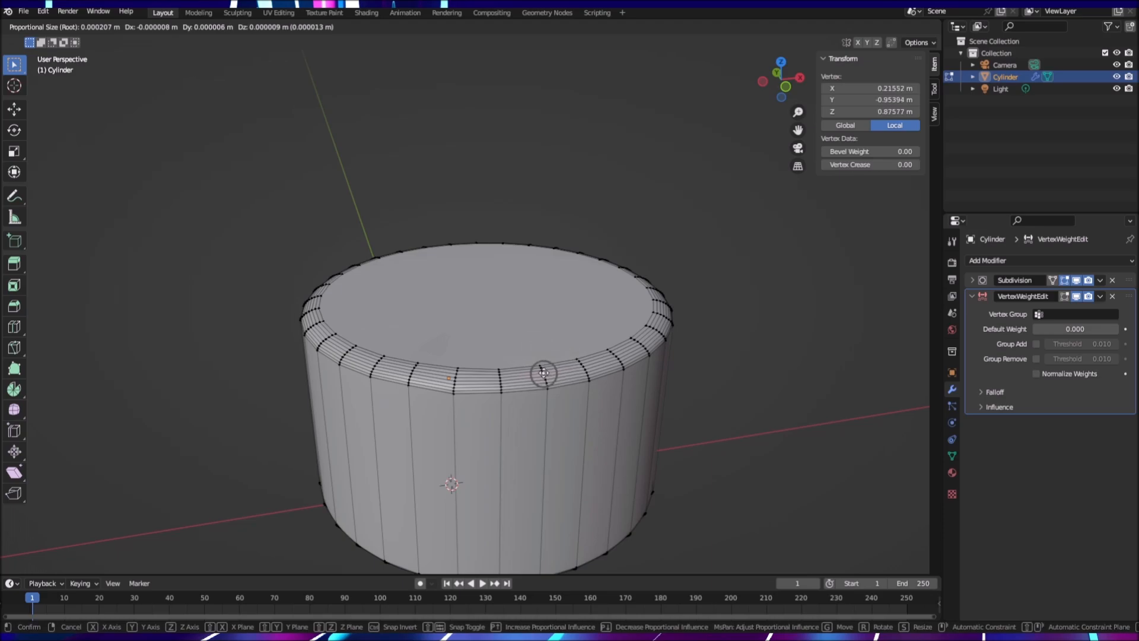
{"action": "left_click", "coordinate": [543, 373]}
Step: Move the next vertex on the rim bevel's inner edge by about 0.000024 m in X, 0.000018 m in Y and 0.000017 m in Z
{"action": "middle_click_drag", "start_coordinate": [617, 384], "coordinate": [460, 388]}
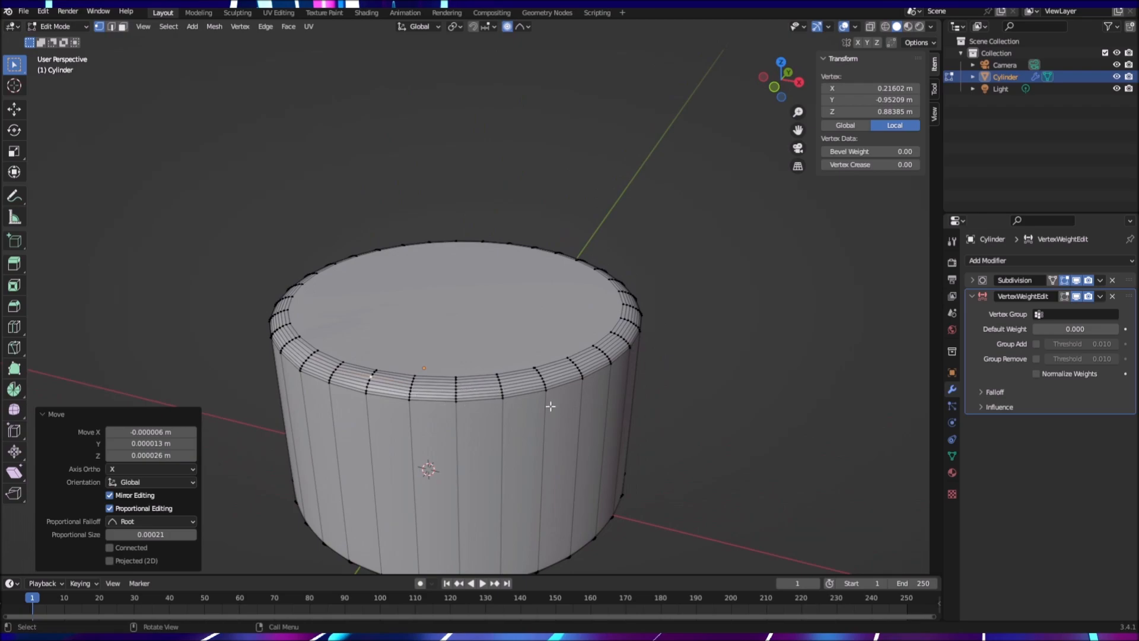
{"action": "left_click", "coordinate": [413, 375]}
{"action": "key", "text": "g"}
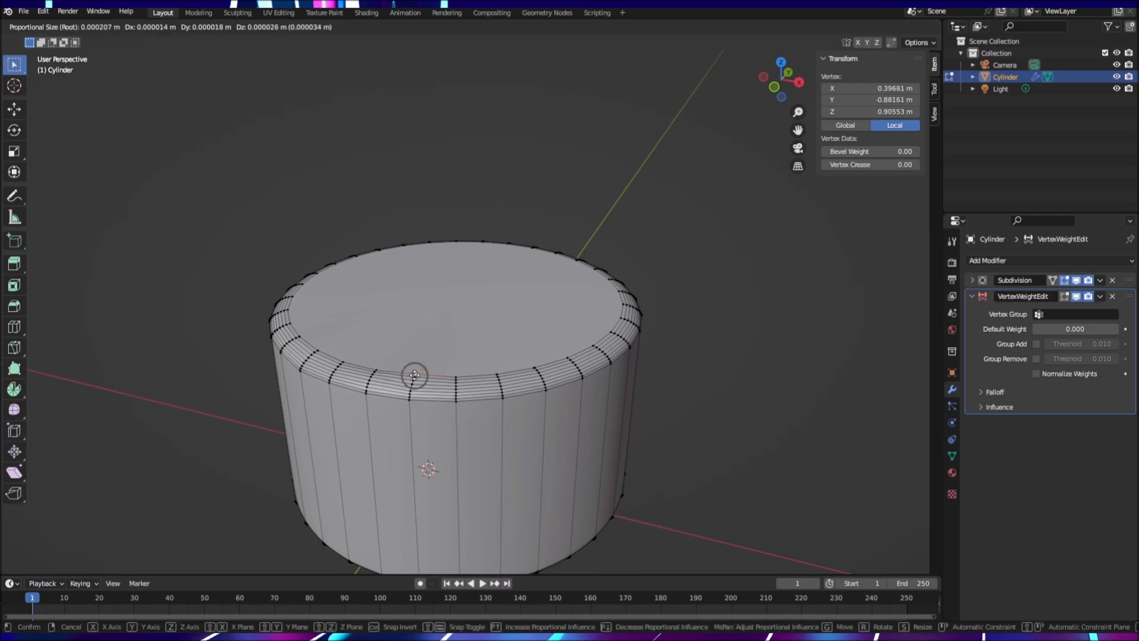
{"action": "left_click", "coordinate": [414, 375]}
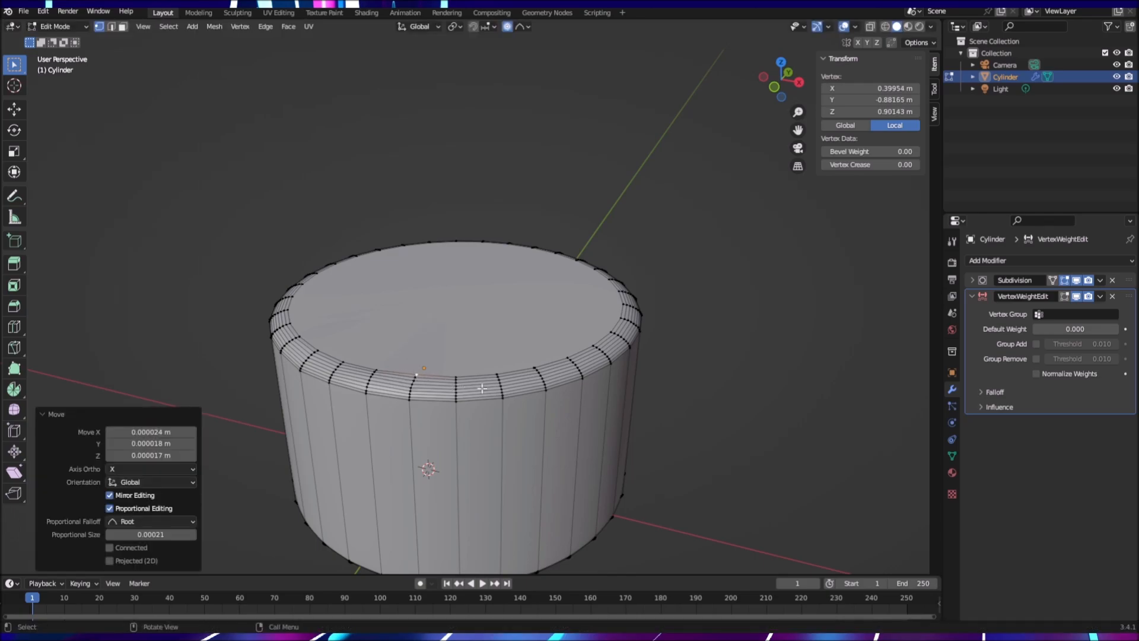
Step: Move the next two rim-bevel vertices by about (0.000051, -0.000004, -0.000051) m and (-0.000093, -0.00002, 0.000035) m, using proportional editing
{"action": "left_click", "coordinate": [457, 392]}
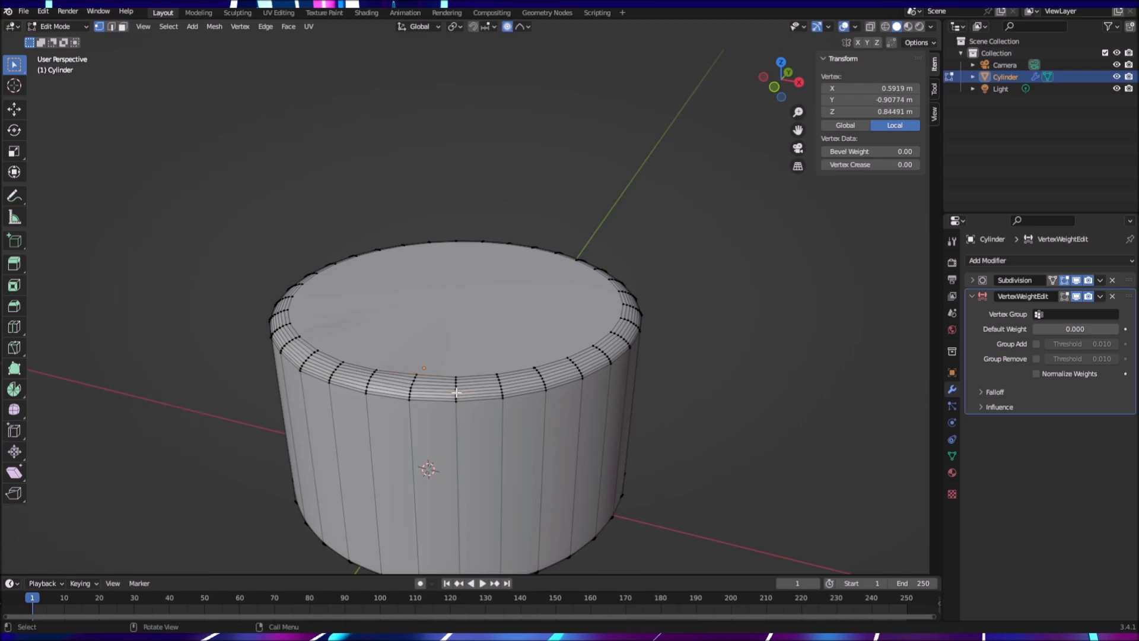
{"action": "key", "text": "g"}
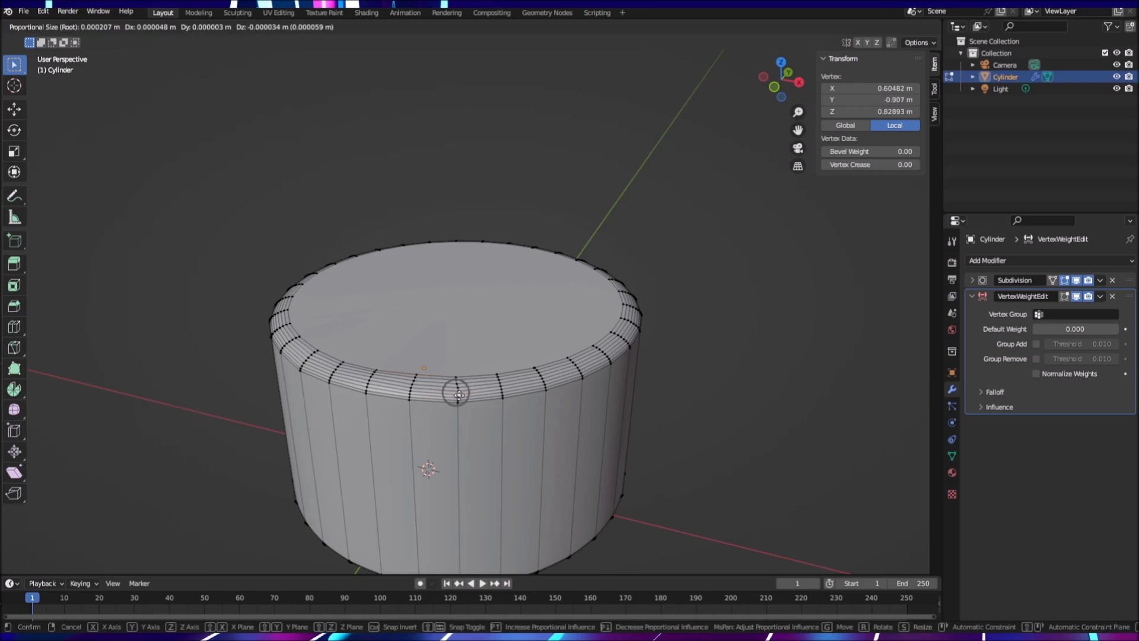
{"action": "left_click", "coordinate": [459, 395]}
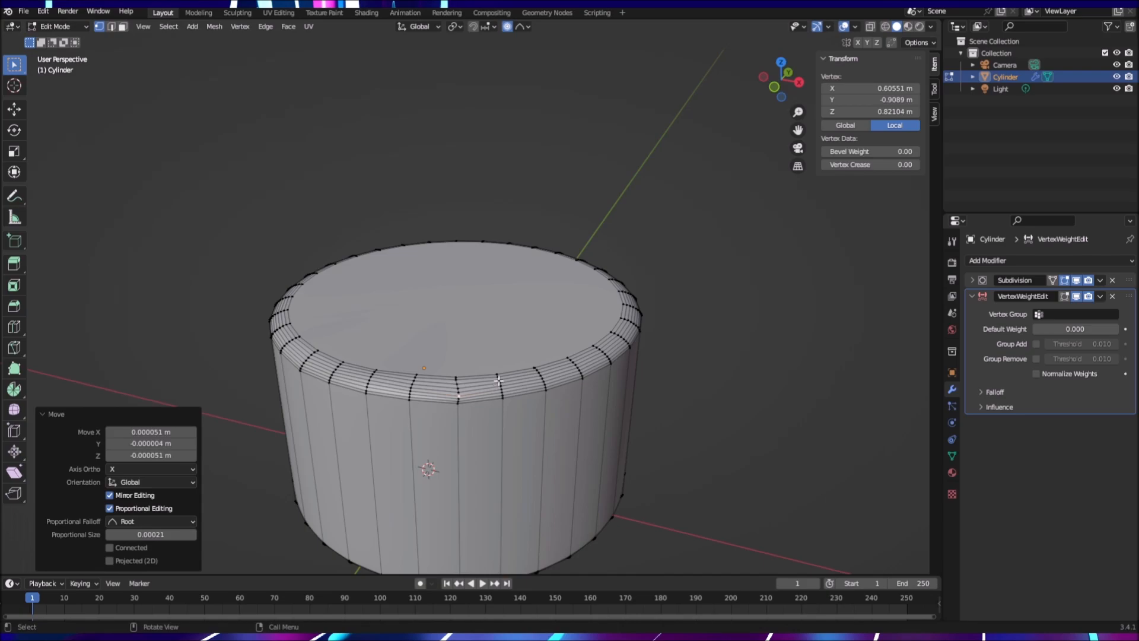
{"action": "left_click", "coordinate": [498, 380]}
{"action": "key", "text": "g"}
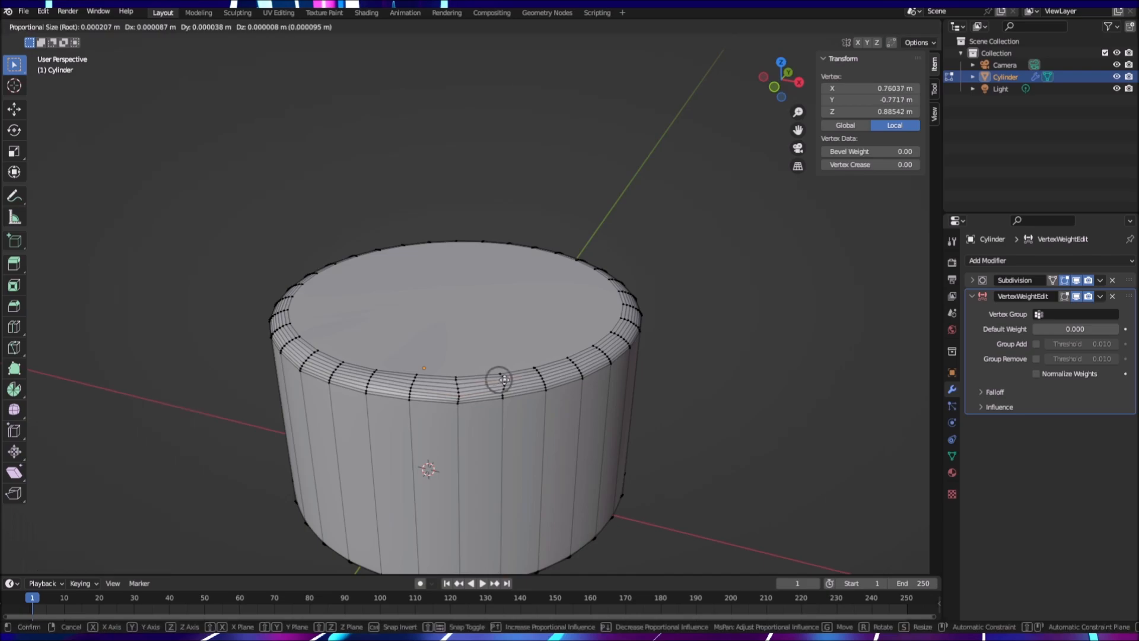
{"action": "left_click", "coordinate": [492, 378]}
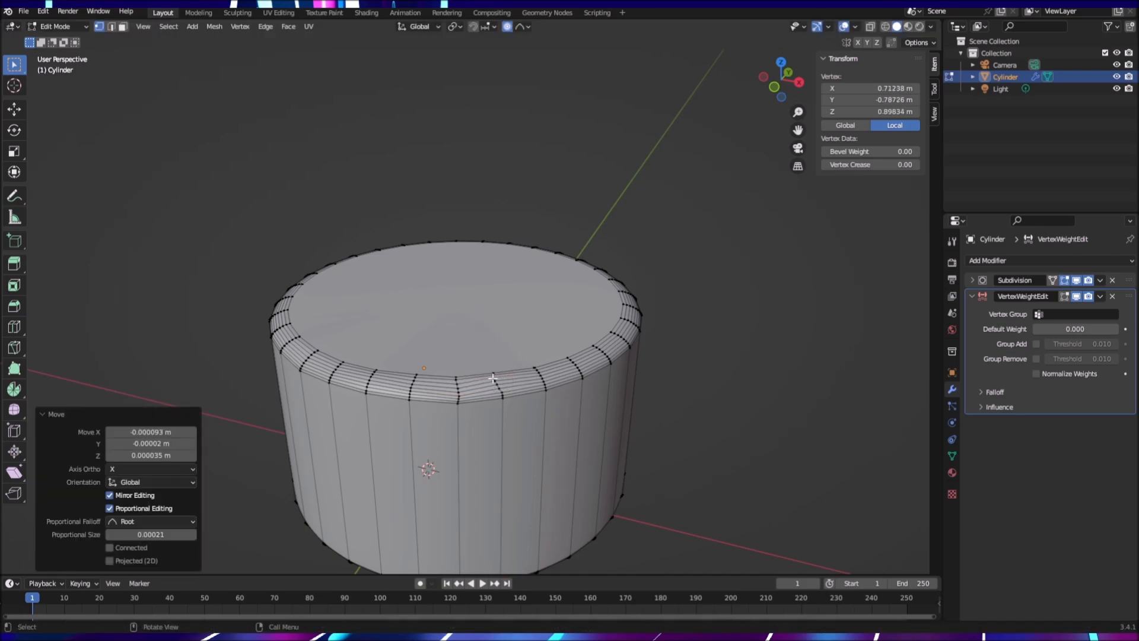
Step: Move a lower-bevel vertex by about (0.000056, -0.000013, -0.000092) m and its neighbour in the next column by about (0.000035, 0.00006, 0.000025) m
{"action": "middle_click_drag", "start_coordinate": [705, 420], "coordinate": [656, 428]}
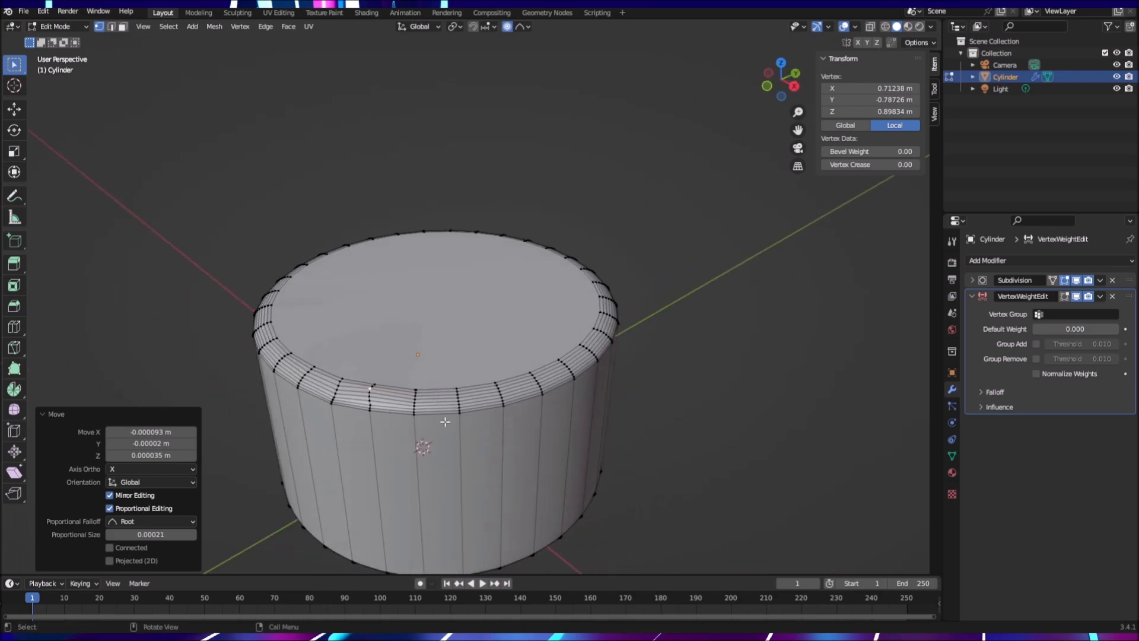
{"action": "left_click", "coordinate": [414, 410]}
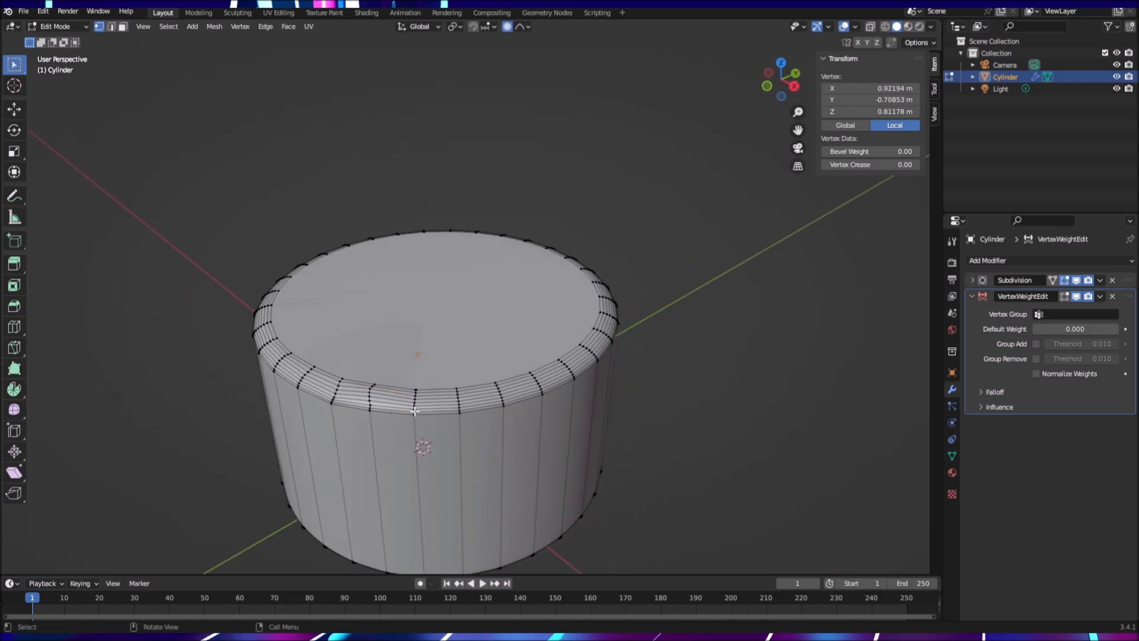
{"action": "key", "text": "g"}
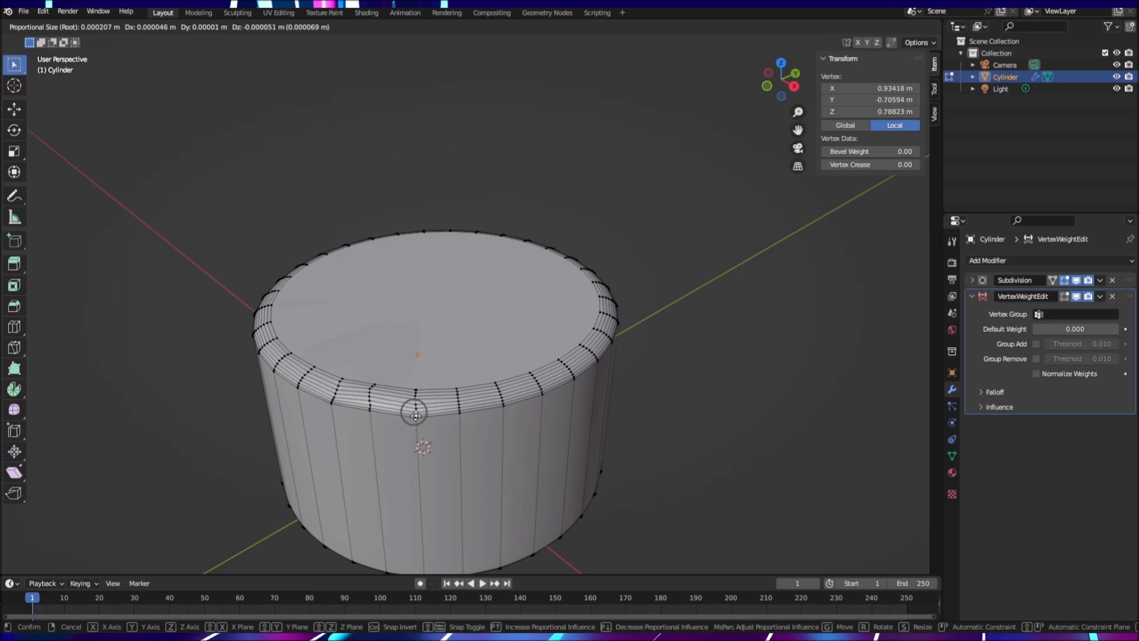
{"action": "left_click", "coordinate": [415, 418]}
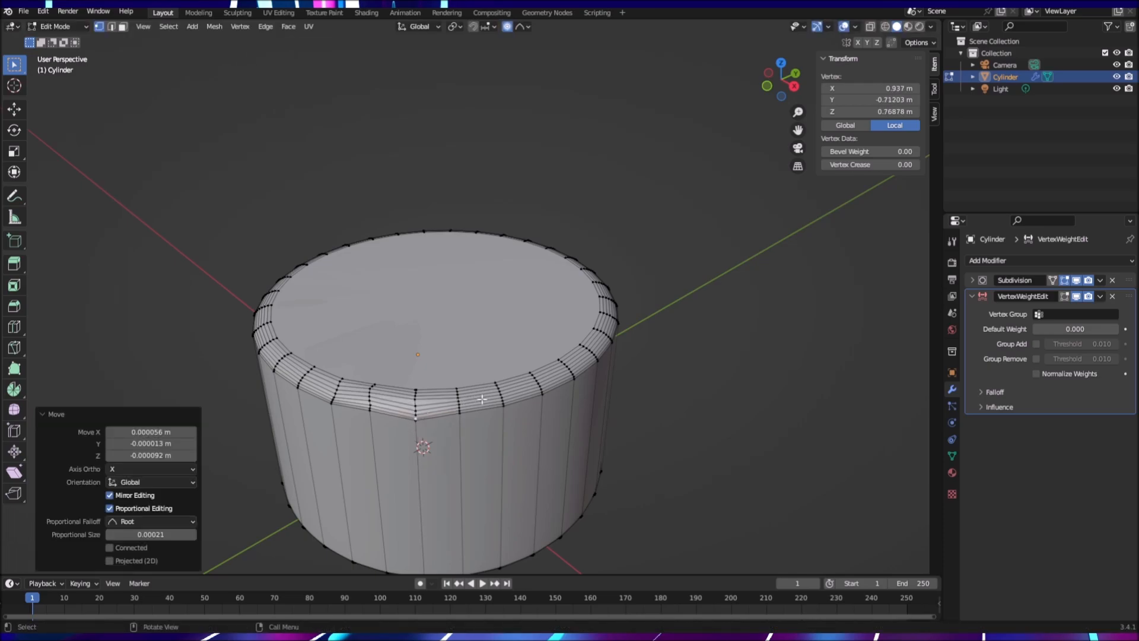
{"action": "left_click", "coordinate": [456, 397]}
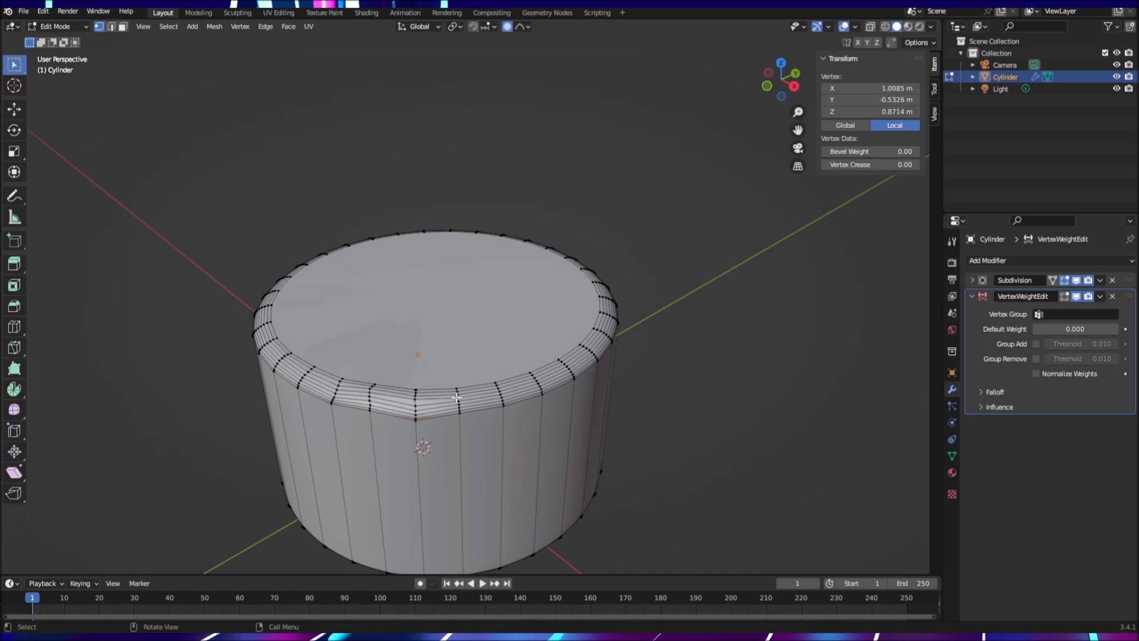
{"action": "key", "text": "g"}
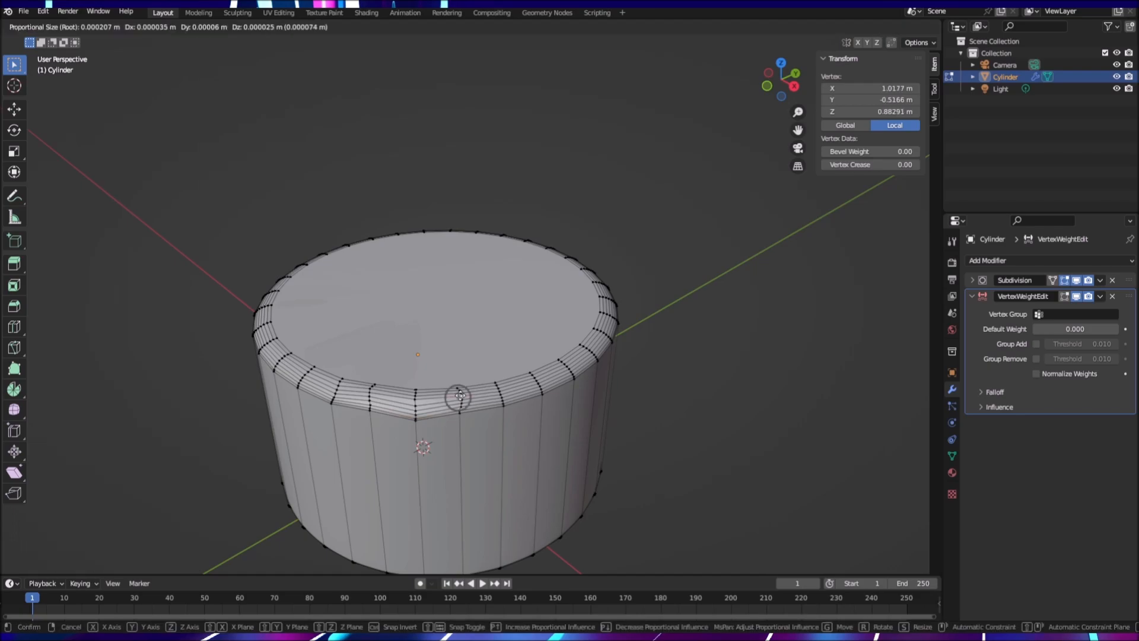
{"action": "left_click", "coordinate": [460, 396]}
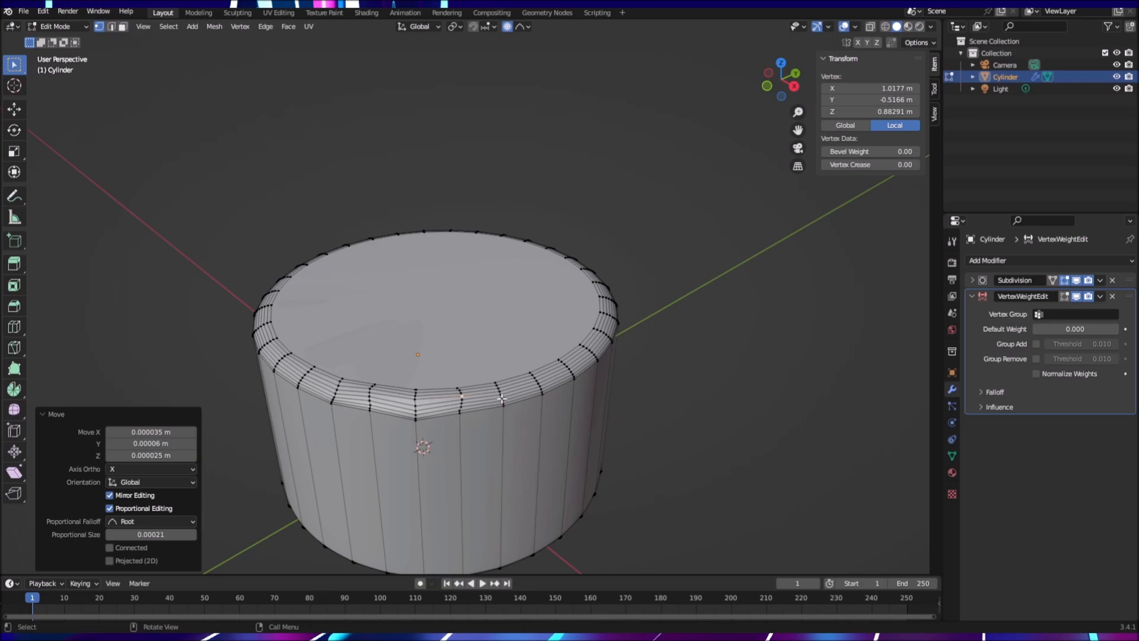
Step: Continue around the rim bevel, moving the next two columns' vertices by about (0.000085, 0.000081, -0.000018) m and (-0.000054, 0.000042, 0.000039) m
{"action": "left_click", "coordinate": [502, 398]}
{"action": "key", "text": "g"}
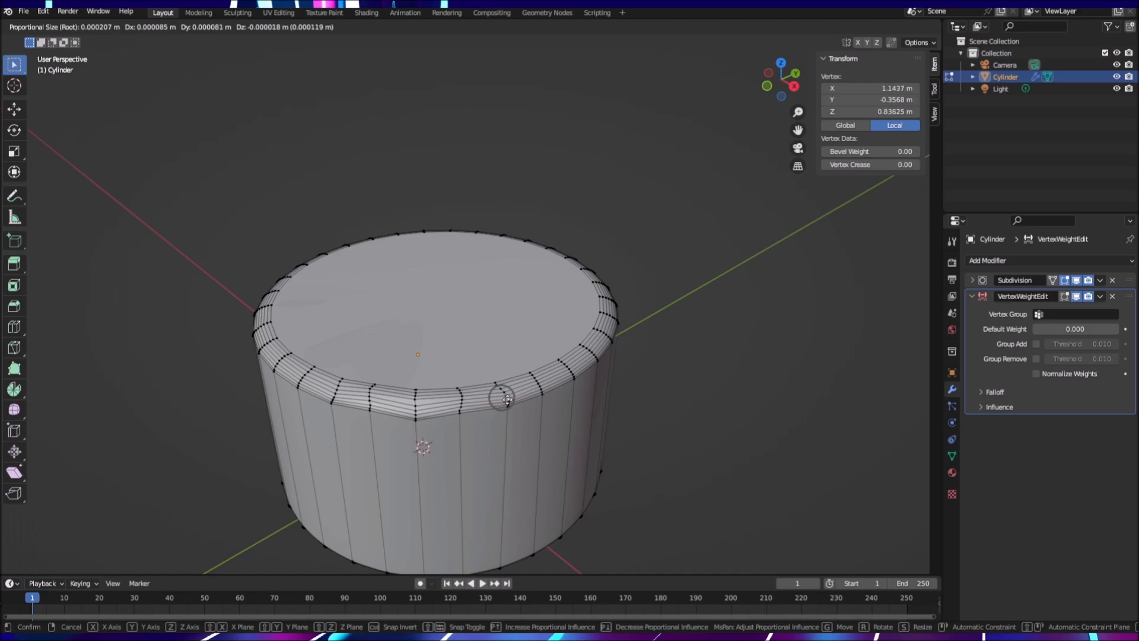
{"action": "left_click", "coordinate": [507, 399]}
{"action": "middle_click_drag", "start_coordinate": [612, 409], "coordinate": [470, 442]}
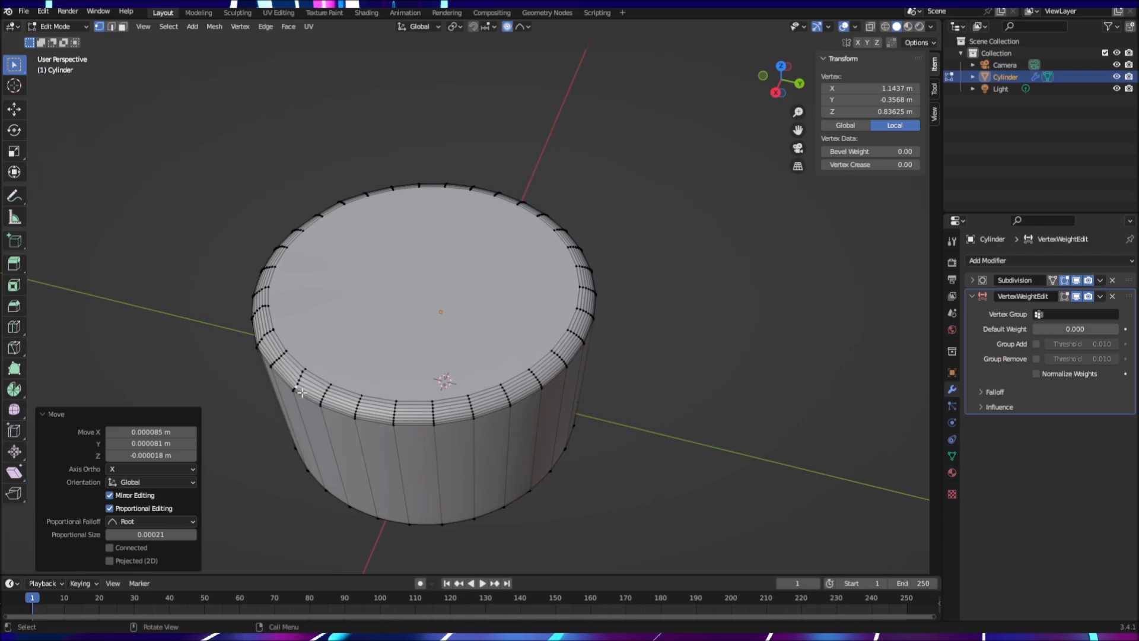
{"action": "left_click", "coordinate": [330, 386]}
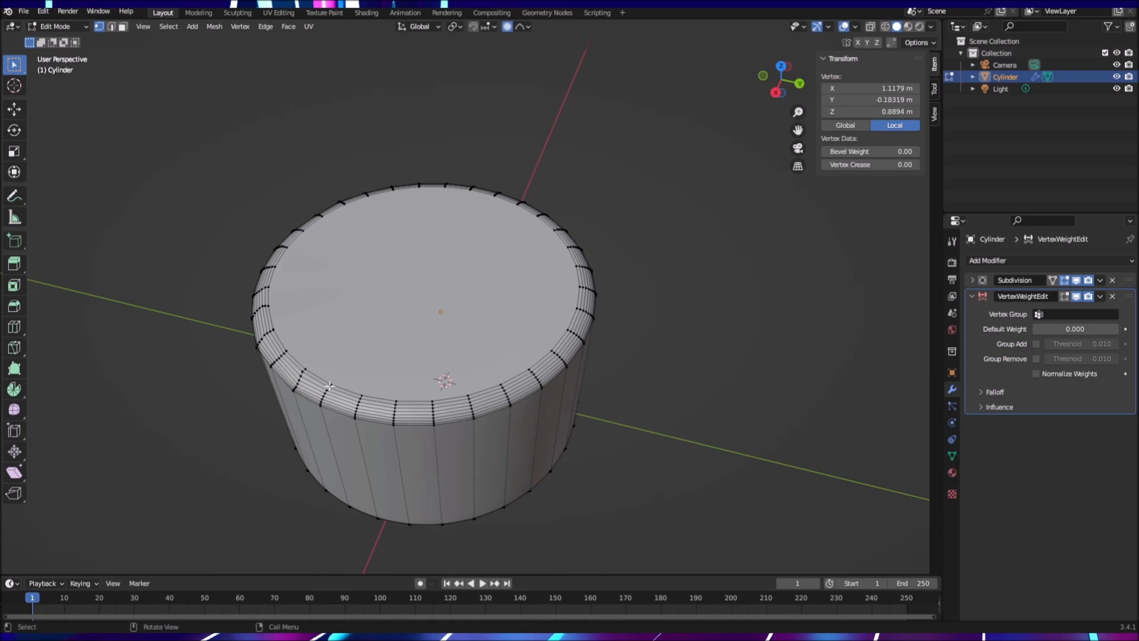
{"action": "key", "text": "g"}
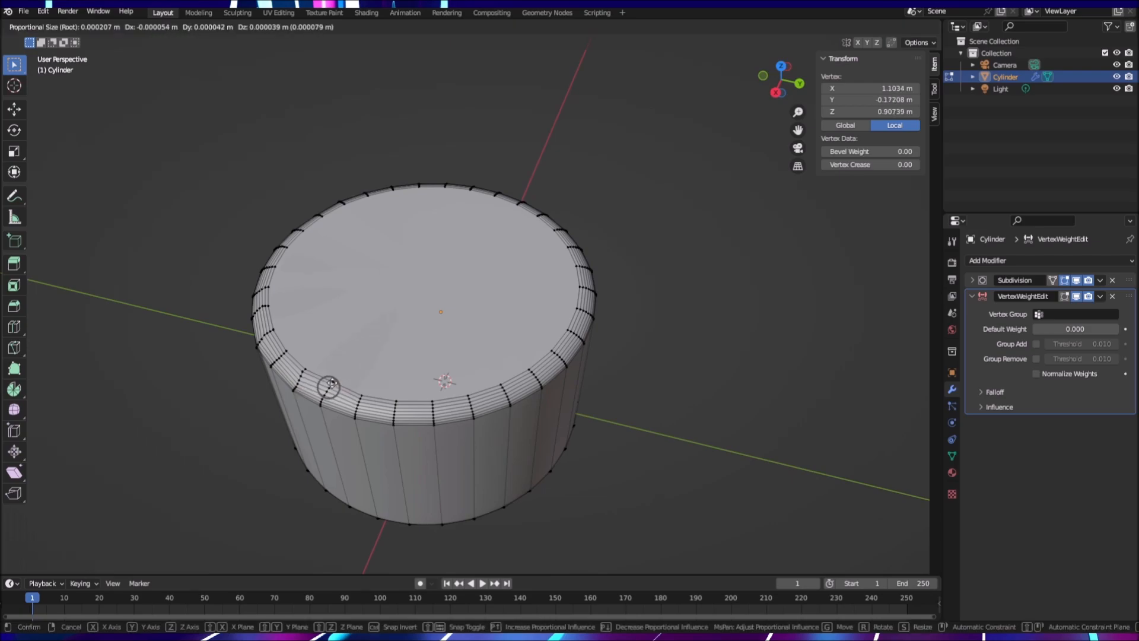
{"action": "left_click", "coordinate": [330, 386]}
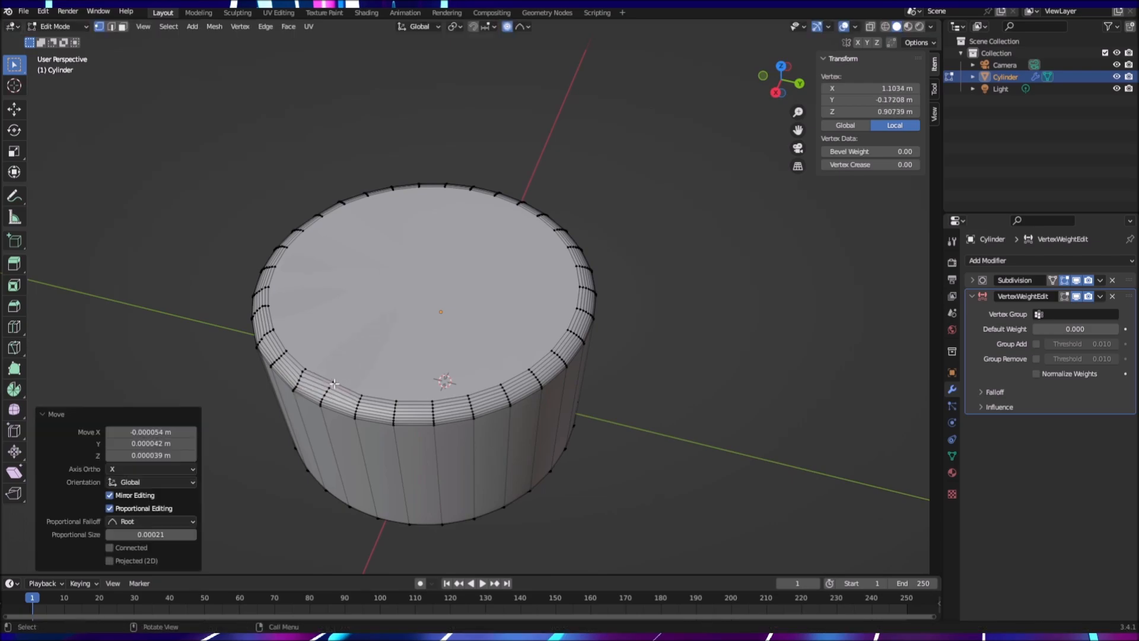
Step: Move the next column's bevel vertex by about (-0.000009, -0.000048, 0.000023) m and the following column's lower-bevel vertex by about (0.000038, 0.000012, -0.000088) m
{"action": "left_click", "coordinate": [358, 406]}
{"action": "key", "text": "g"}
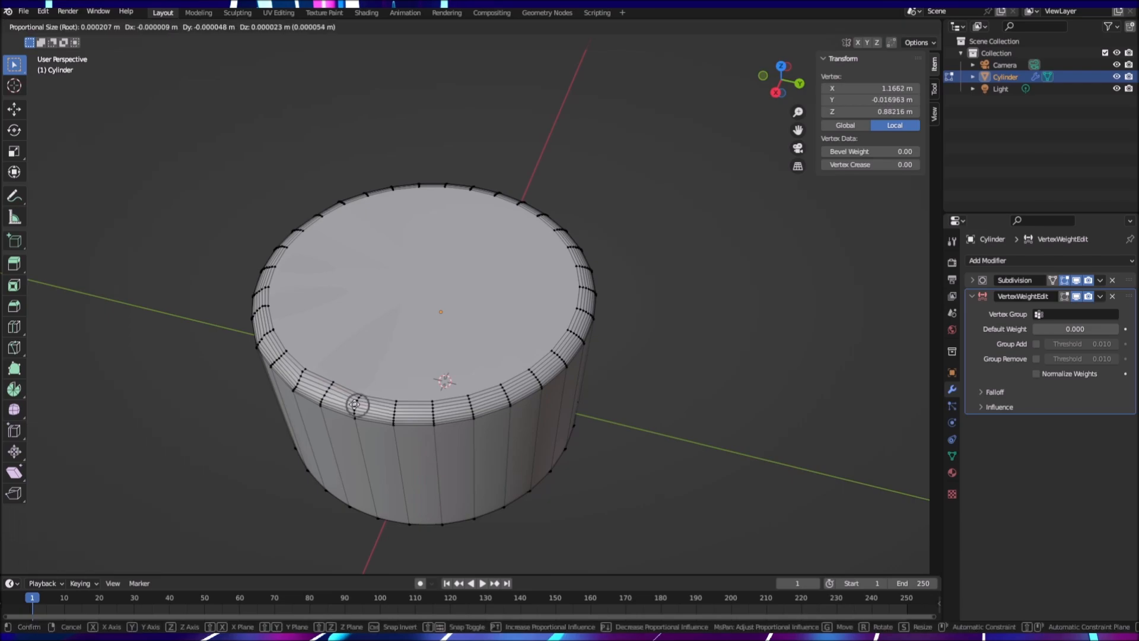
{"action": "left_click", "coordinate": [355, 405]}
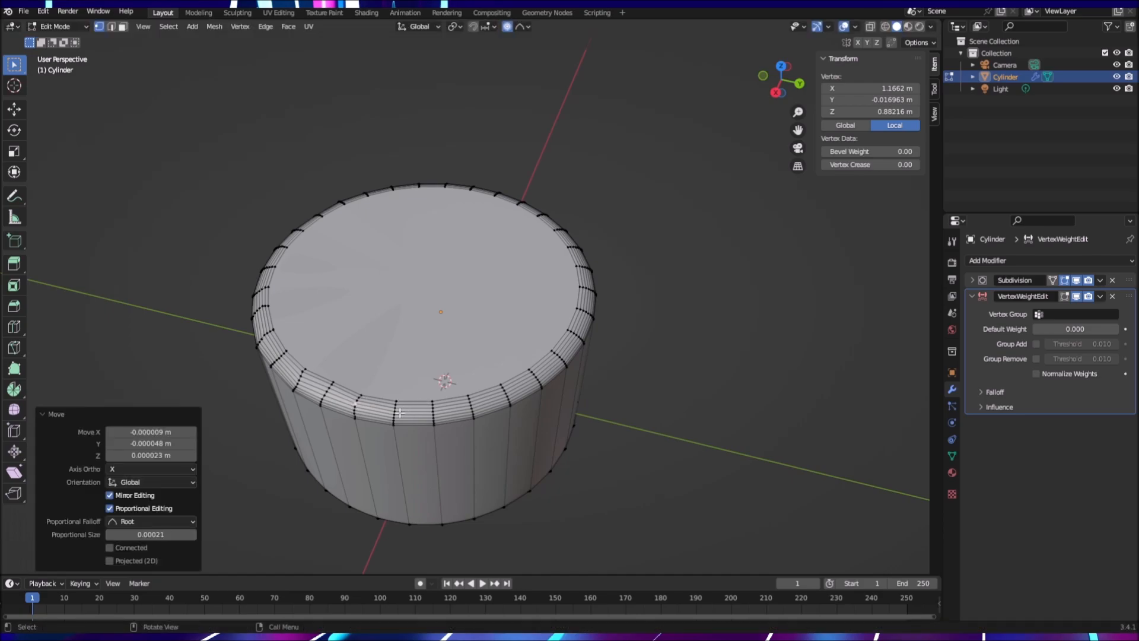
{"action": "left_click", "coordinate": [394, 413]}
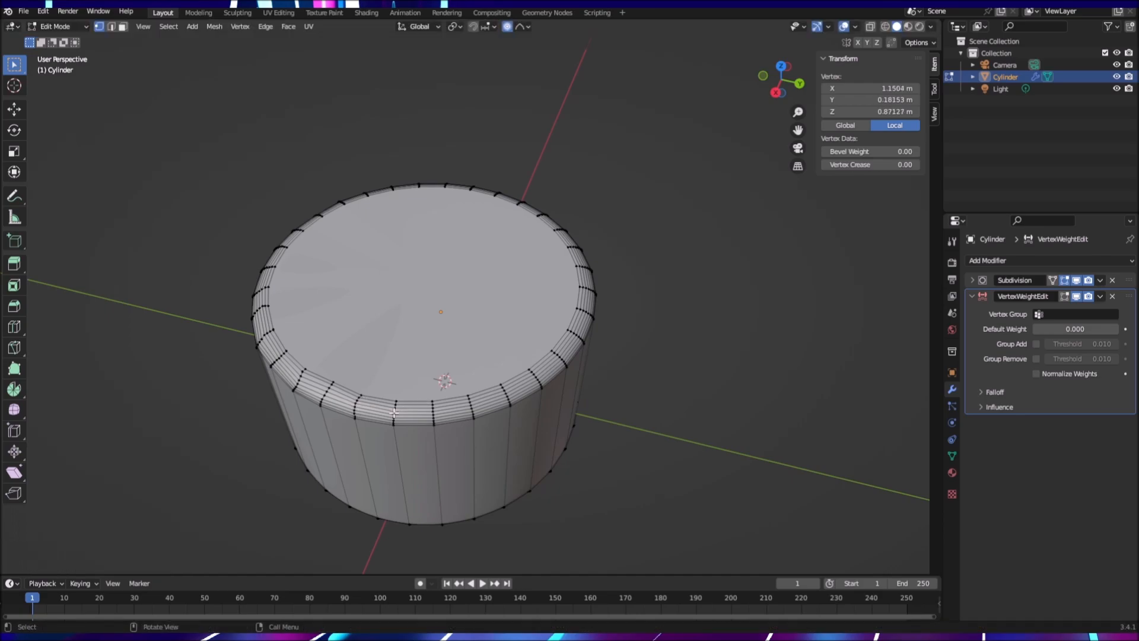
{"action": "middle_click_drag", "start_coordinate": [522, 481], "coordinate": [497, 391]}
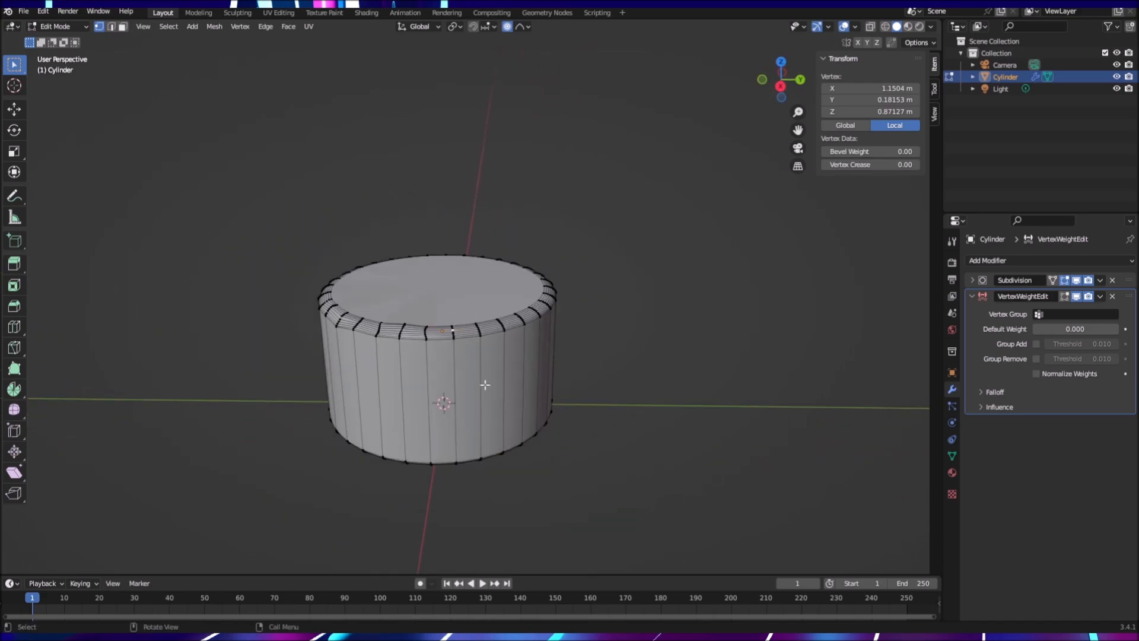
{"action": "middle_click_drag", "start_coordinate": [613, 387], "coordinate": [555, 393]}
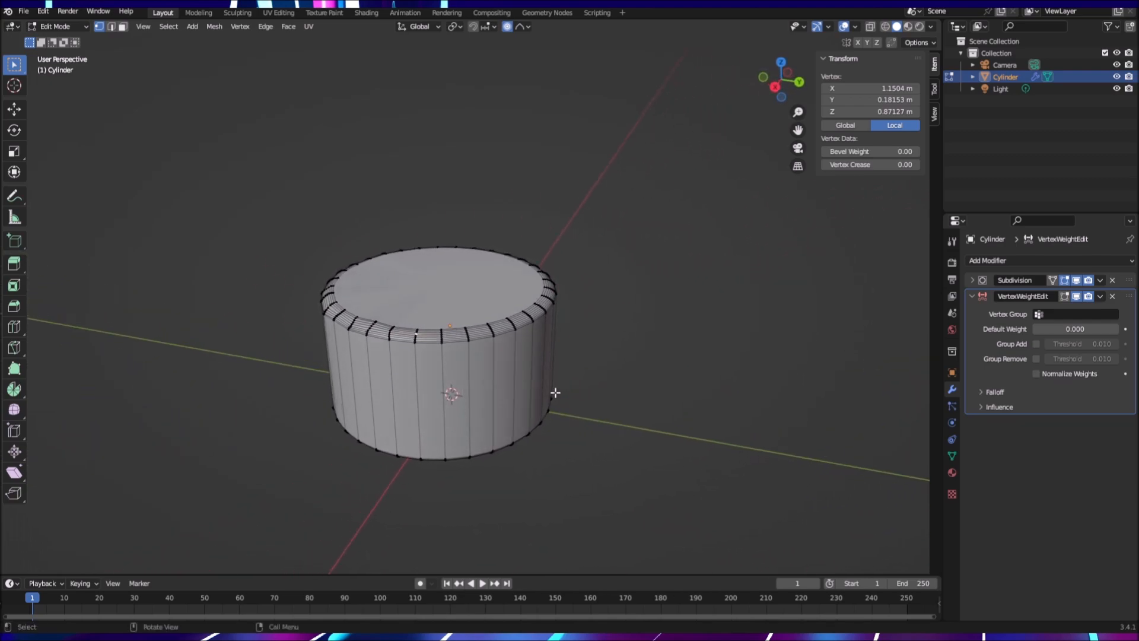
{"action": "left_click", "coordinate": [416, 342]}
{"action": "key", "text": "g"}
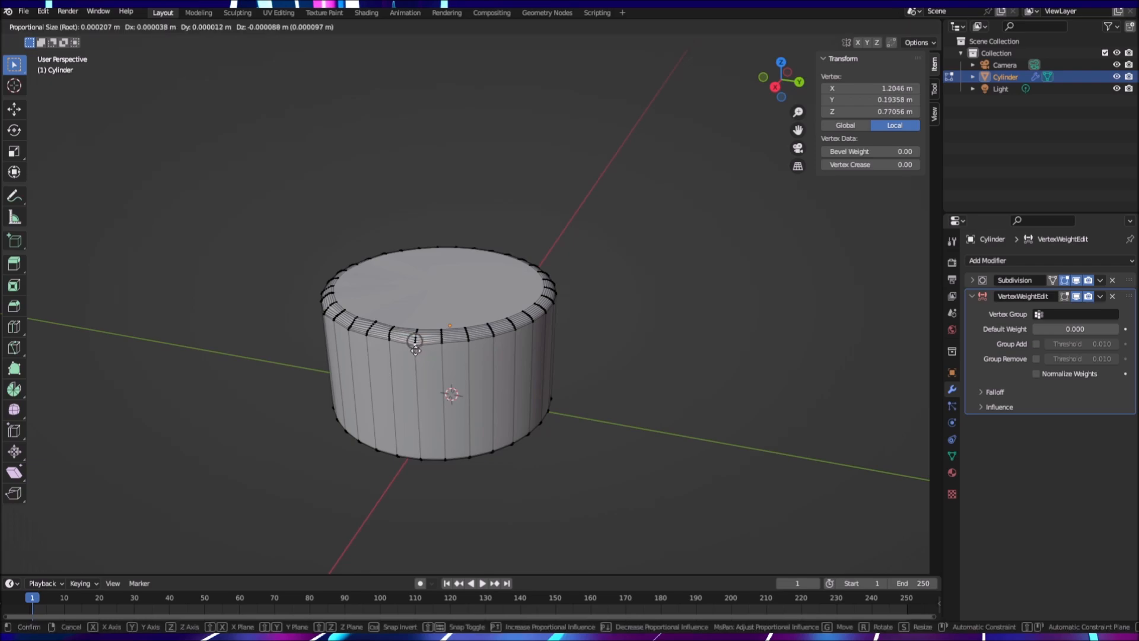
{"action": "left_click", "coordinate": [415, 344]}
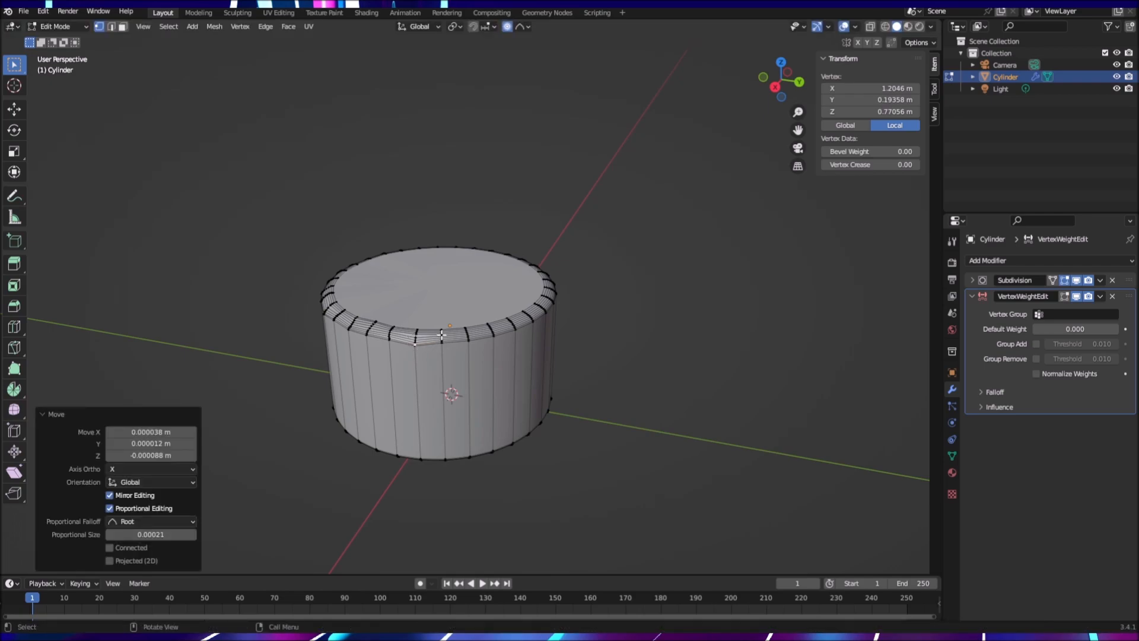
Step: Move the next rim-bevel vertex by about (-0.000021, 0.000061, -0.000001) m and one two columns further by about (-0.000085, 0.000044, 0.000011) m
{"action": "left_click", "coordinate": [441, 334]}
{"action": "key", "text": "g"}
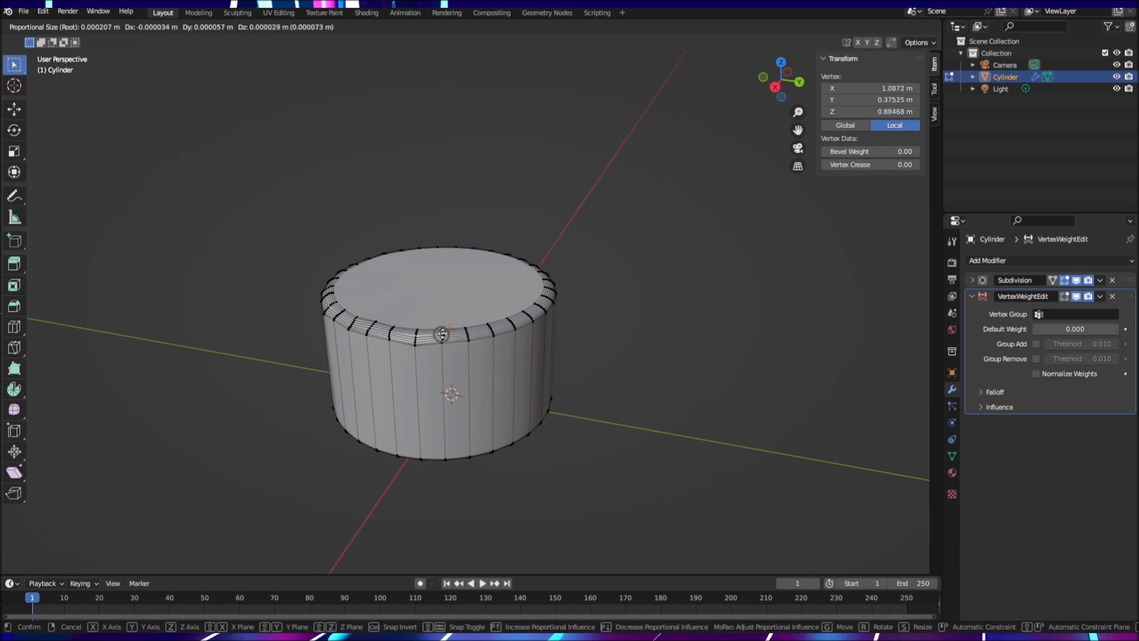
{"action": "left_click", "coordinate": [442, 334]}
{"action": "middle_click_drag", "start_coordinate": [568, 352], "coordinate": [511, 361]}
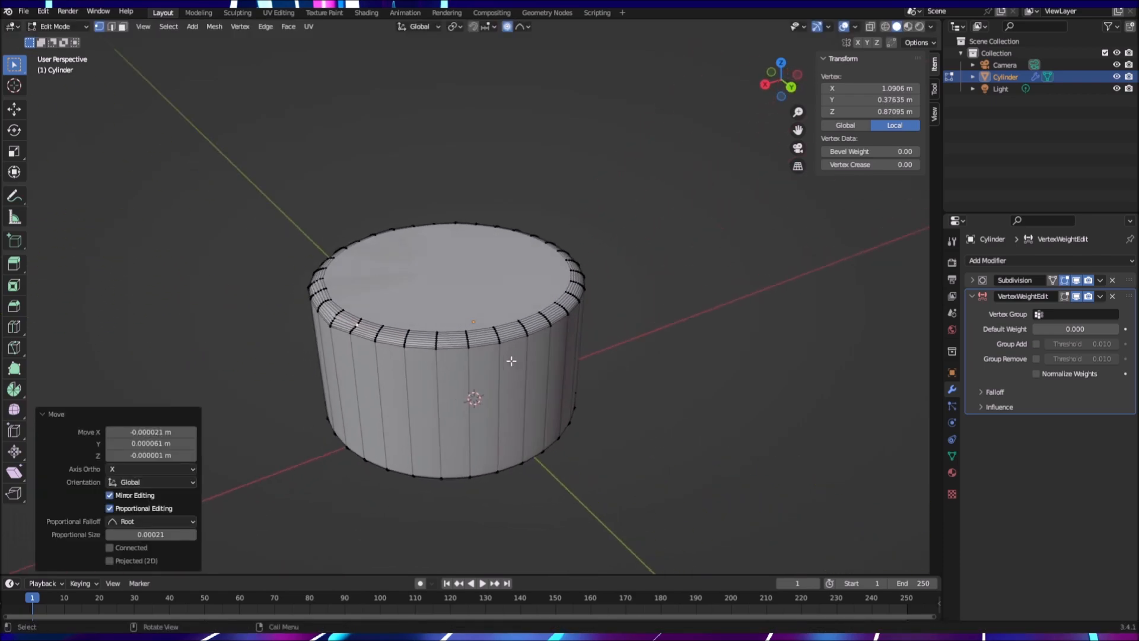
{"action": "left_click", "coordinate": [405, 336]}
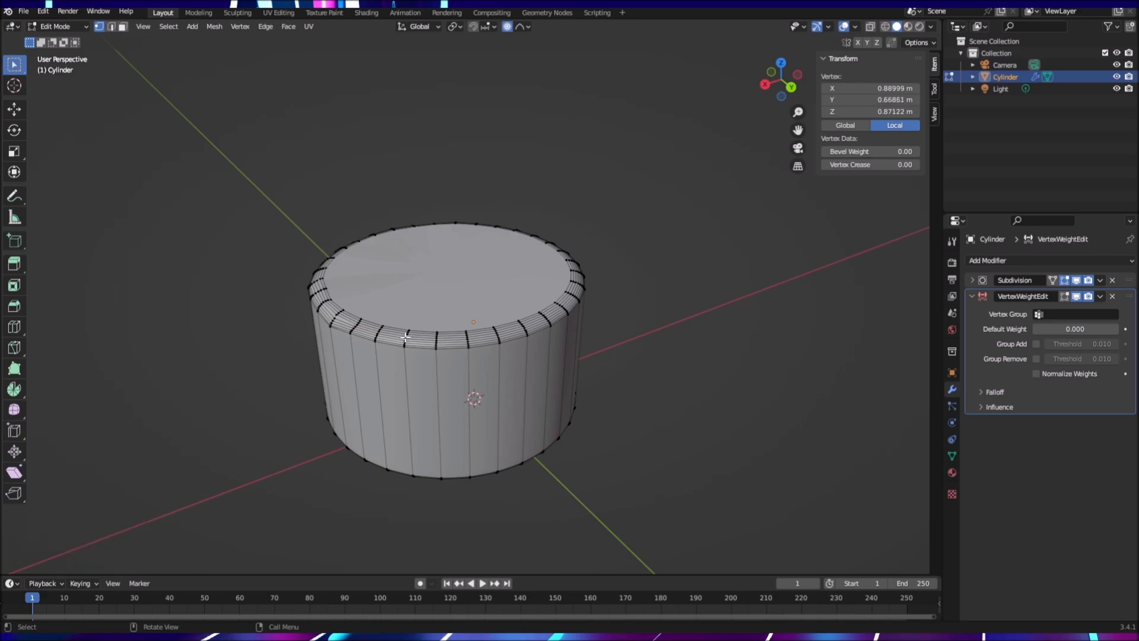
{"action": "key", "text": "g"}
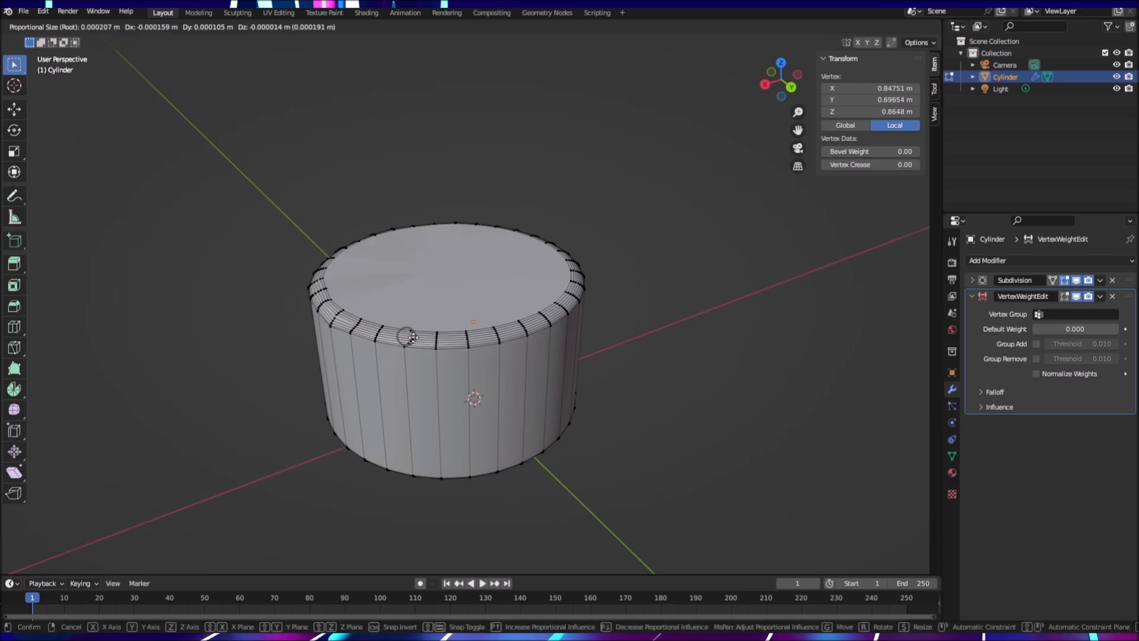
{"action": "left_click", "coordinate": [409, 337]}
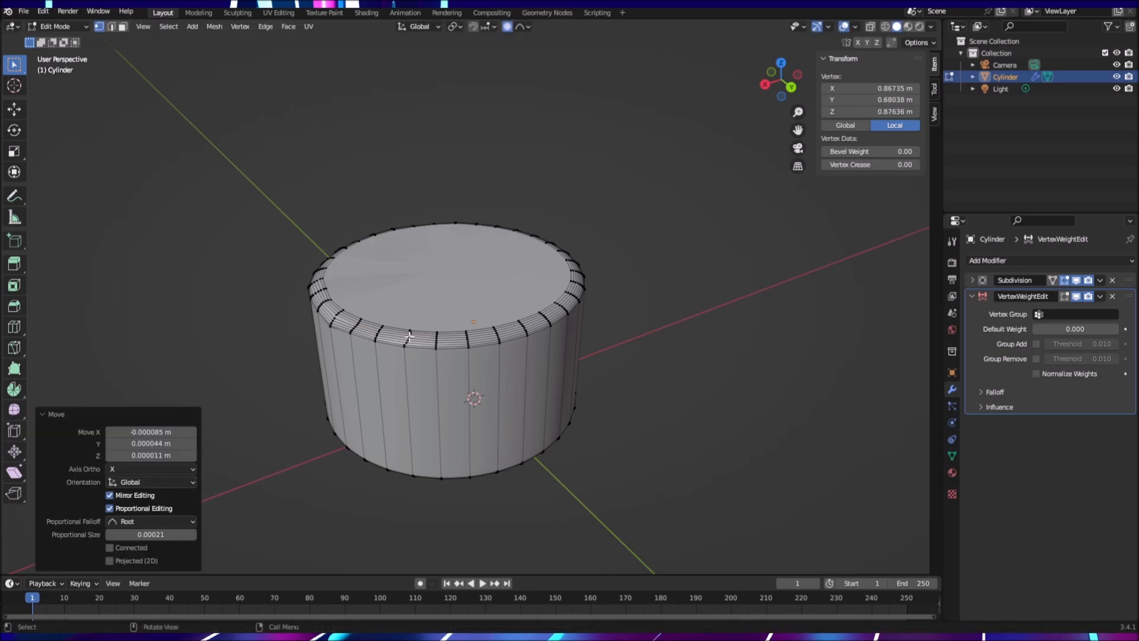
Step: Move the skipped column's bevel vertex by about (0.000106, -0.000065, 0.000001) m and the next untouched column's by about (-0.000033, -0.000002, 0.000035) m
{"action": "left_click", "coordinate": [378, 330]}
{"action": "key", "text": "g"}
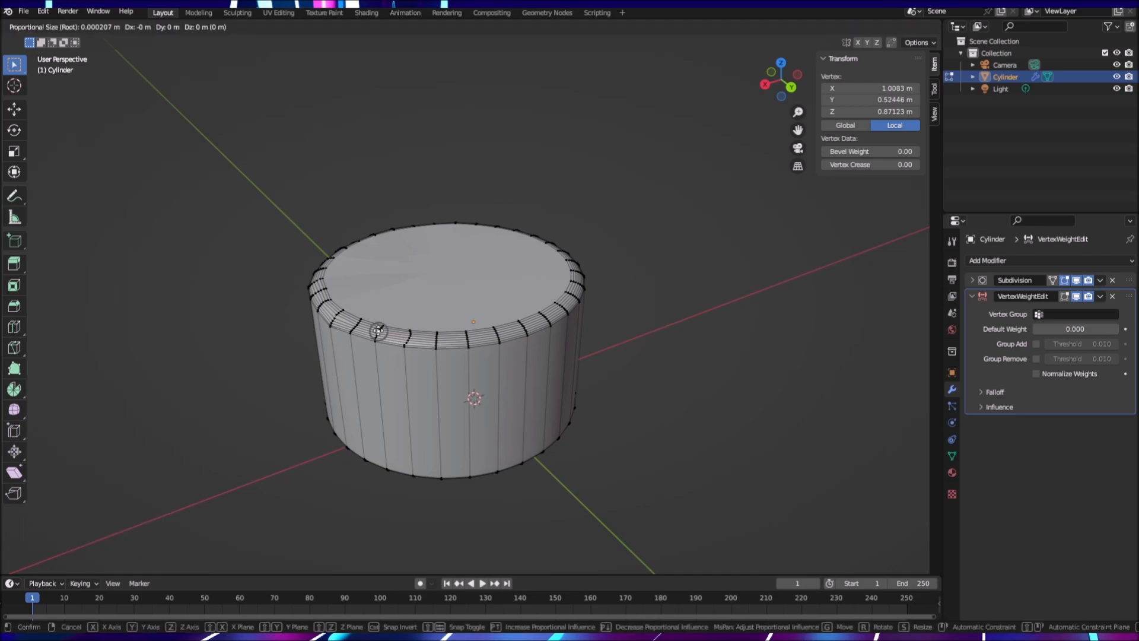
{"action": "left_click", "coordinate": [378, 331]}
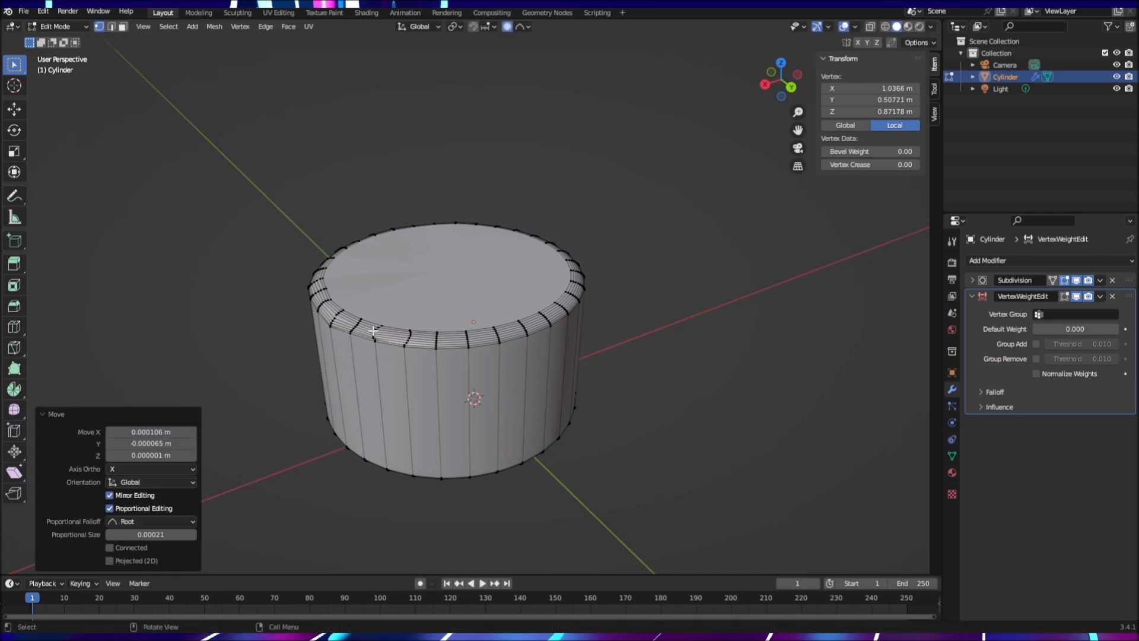
{"action": "left_click", "coordinate": [436, 337]}
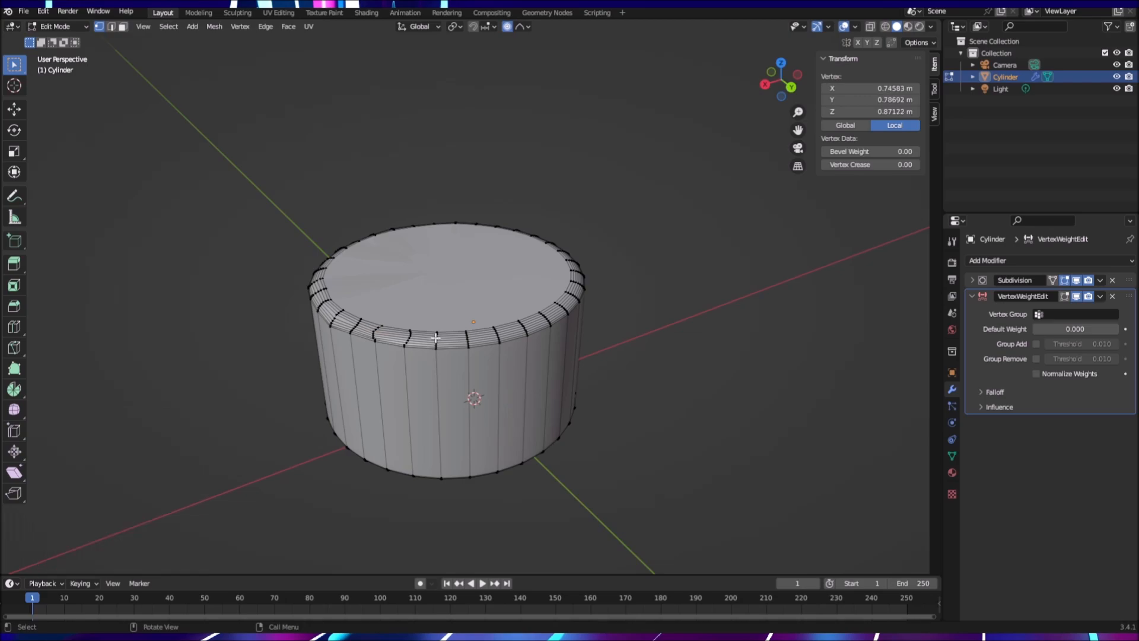
{"action": "key", "text": "g"}
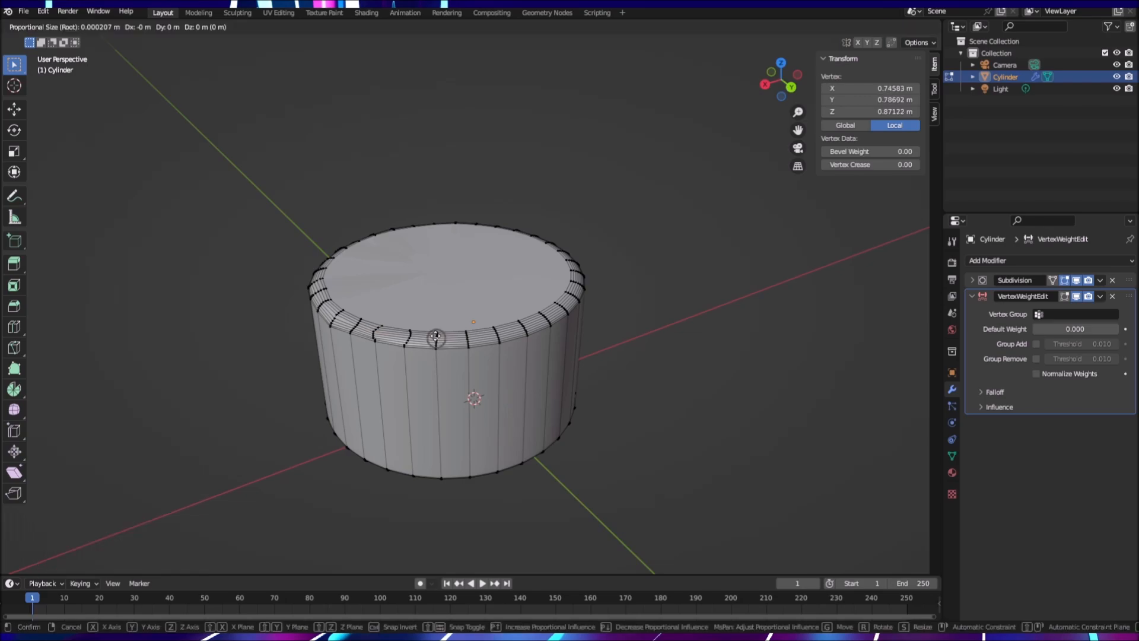
{"action": "left_click", "coordinate": [436, 337]}
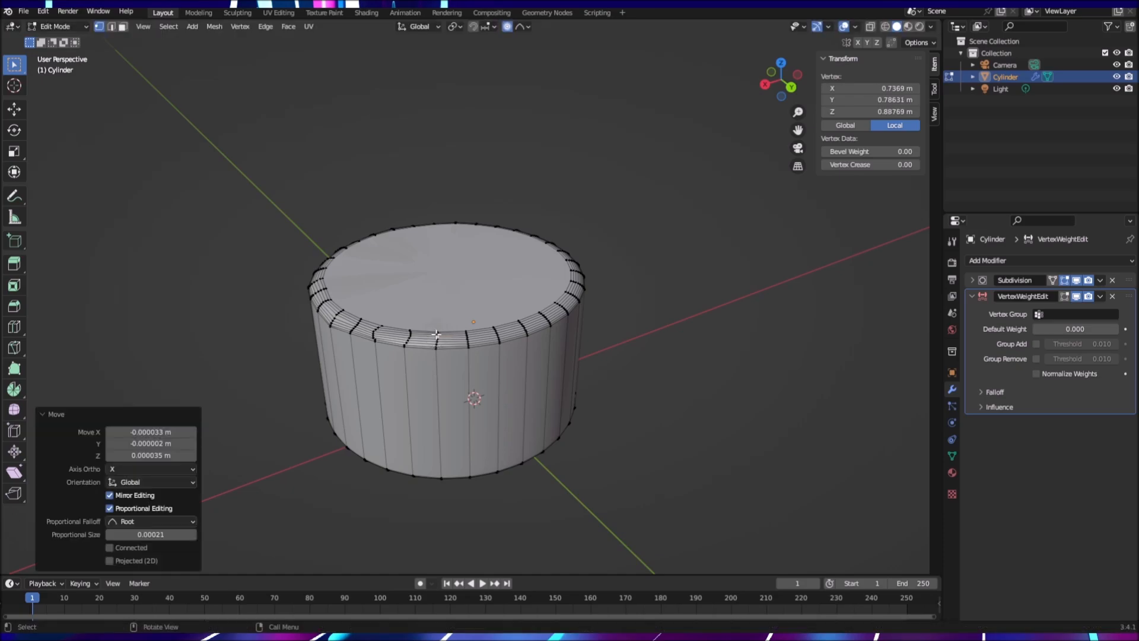
{"action": "middle_click_drag", "start_coordinate": [564, 339], "coordinate": [503, 341]}
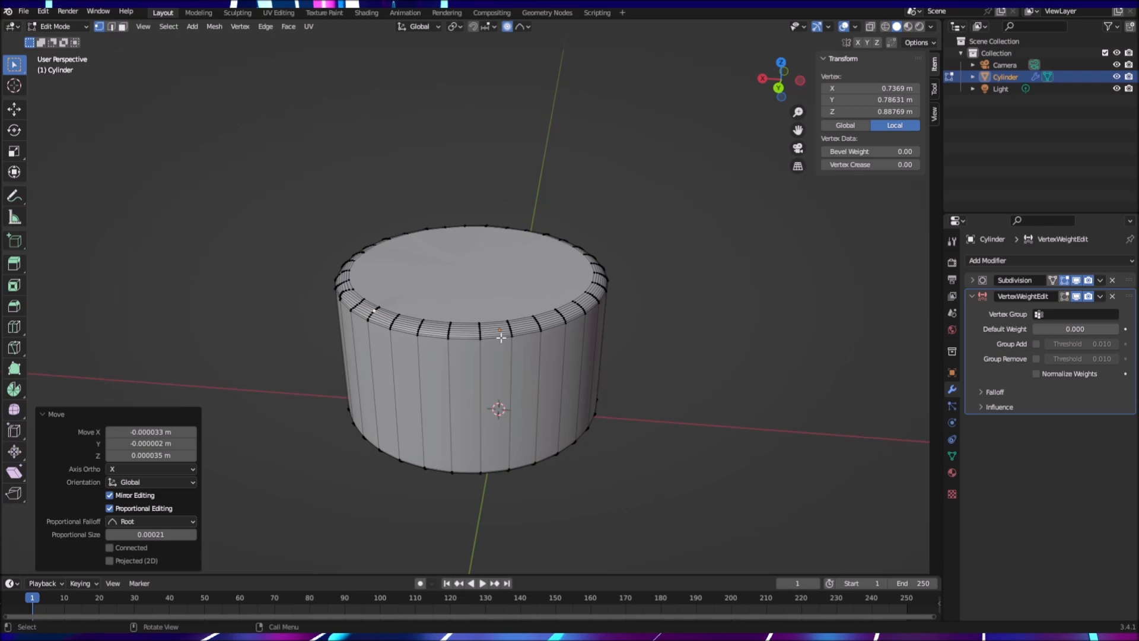
Step: Move the next two columns' rim-bevel vertices by about (0.000067, 0.000028, -0.000037) m and (0.000002, -0.000012, 0.000025) m
{"action": "left_click", "coordinate": [394, 320]}
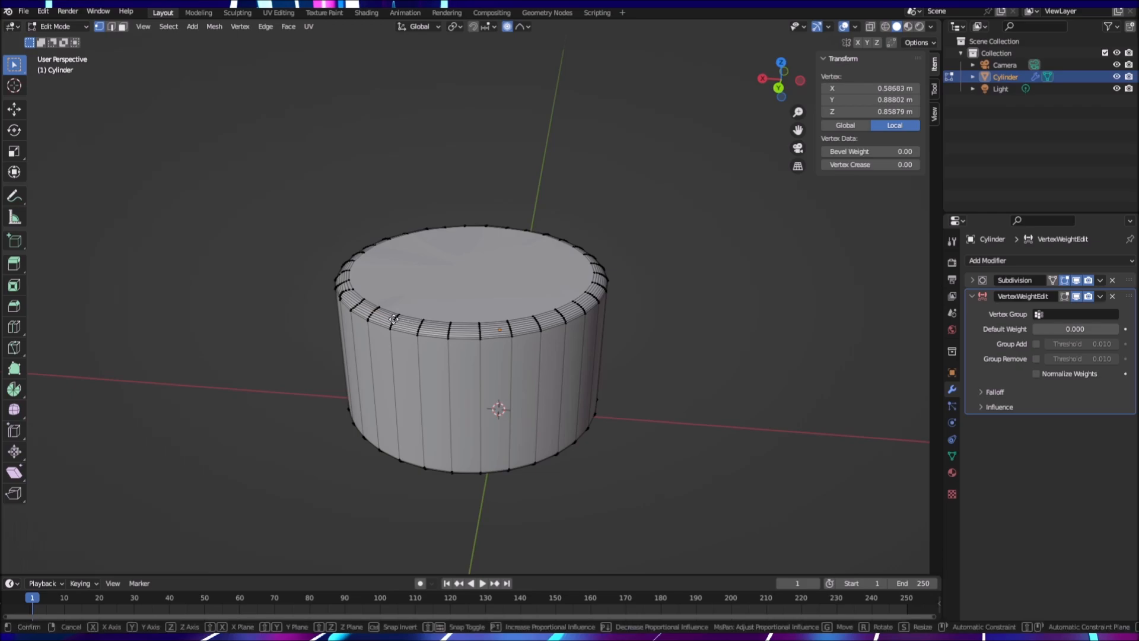
{"action": "key", "text": "g"}
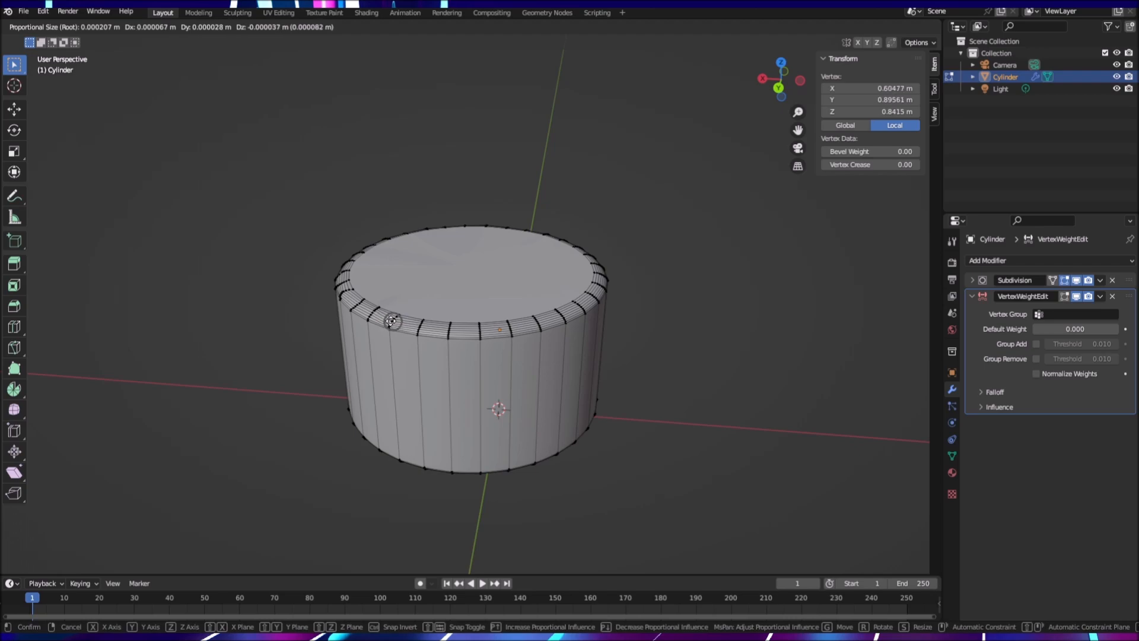
{"action": "left_click", "coordinate": [391, 321]}
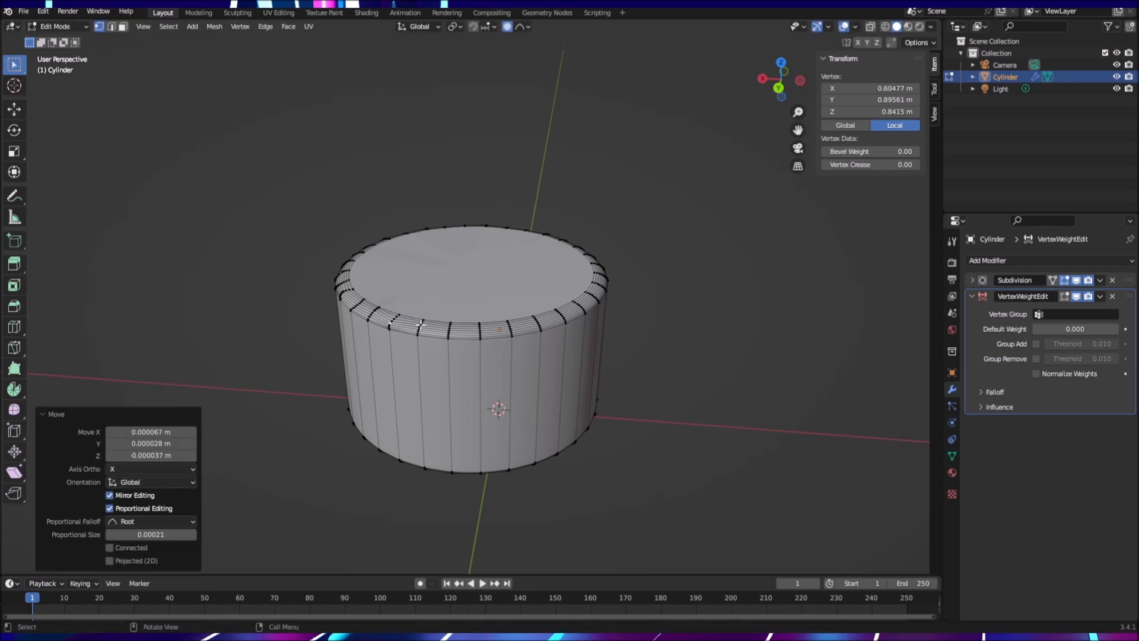
{"action": "left_click", "coordinate": [420, 325]}
{"action": "key", "text": "g"}
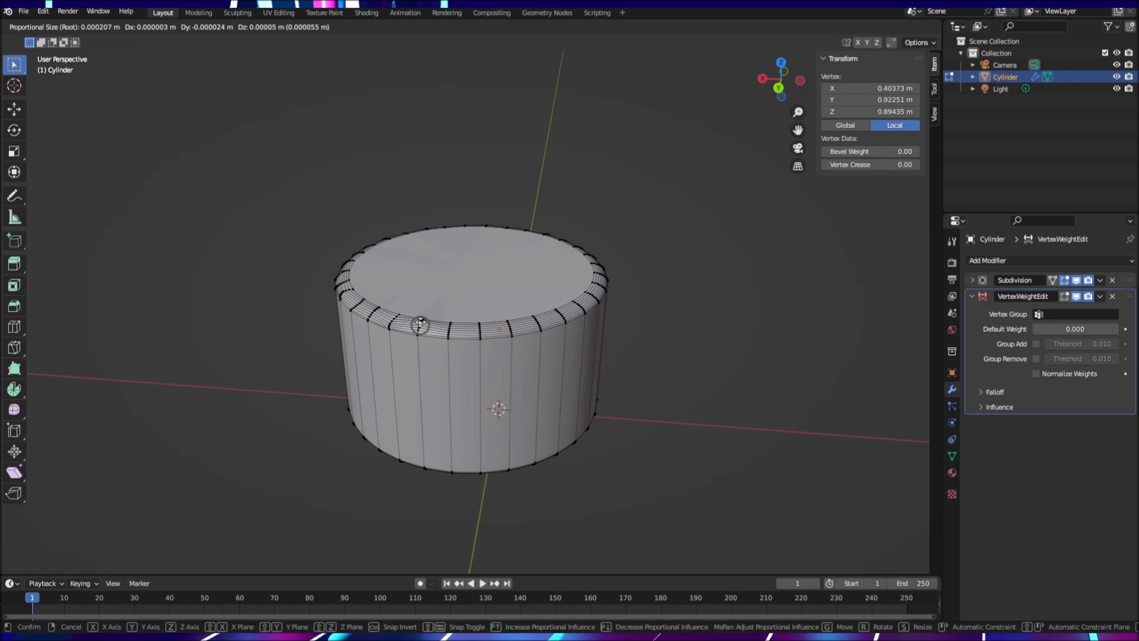
{"action": "left_click", "coordinate": [421, 325]}
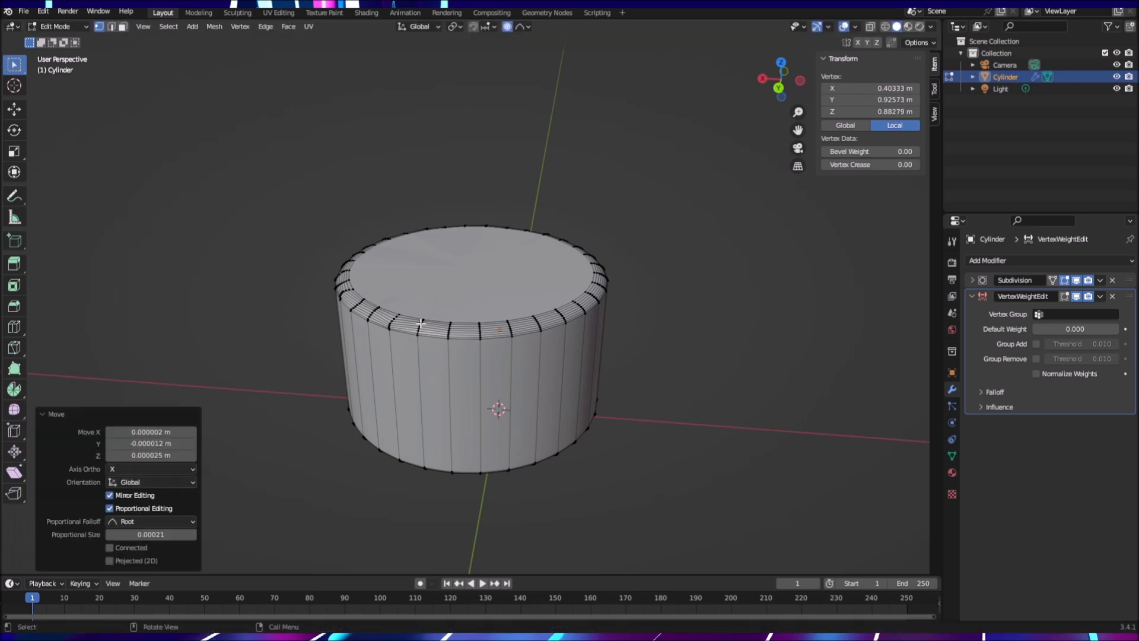
Step: Move the following column's bevel vertex by about (0.00004, 0.000012, -0.000012) m and the column after's upper-bevel vertex by about (-0.000001, 0.000008, -0.000043) m
{"action": "left_click", "coordinate": [449, 328]}
{"action": "key", "text": "g"}
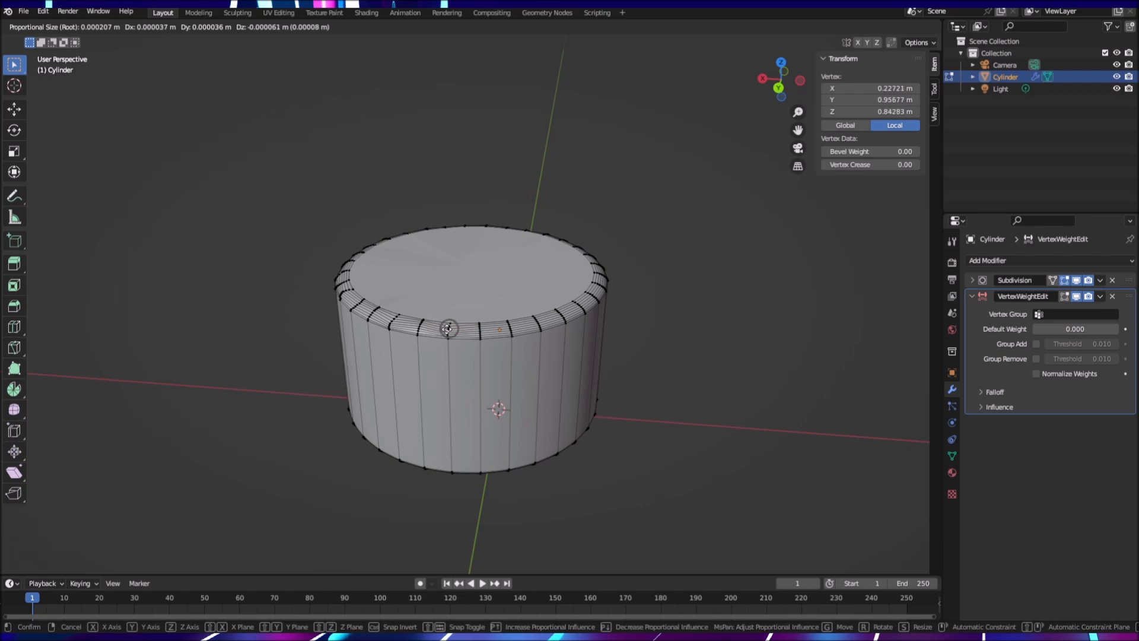
{"action": "left_click", "coordinate": [450, 328]}
{"action": "scroll", "coordinate": [645, 362], "scroll_direction": "up", "scroll_amount": 1}
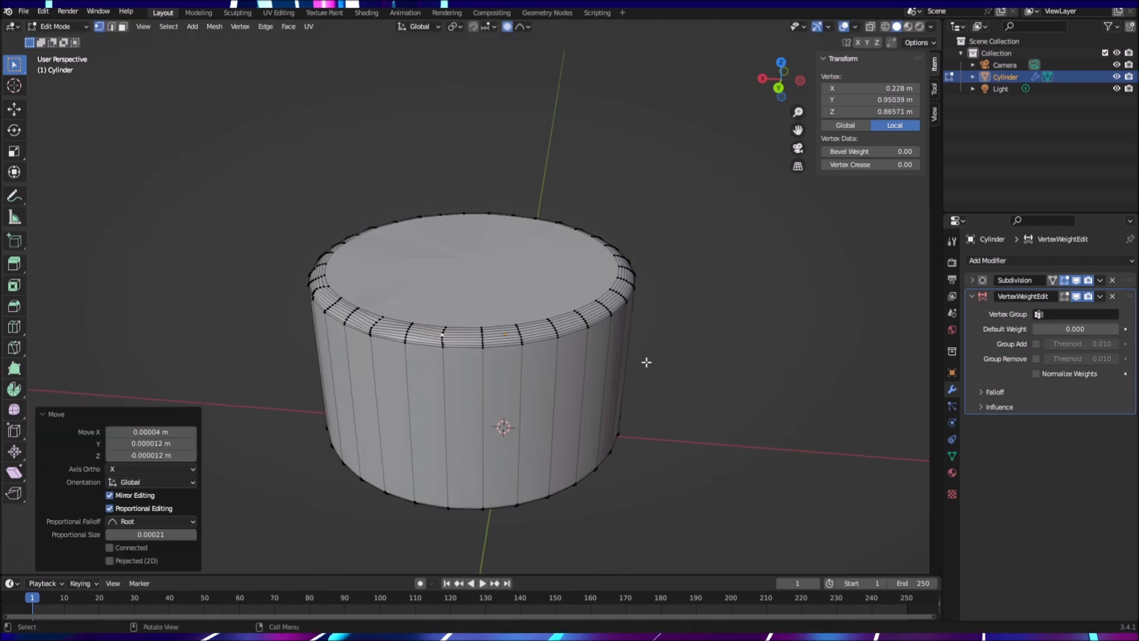
{"action": "scroll", "coordinate": [648, 362], "scroll_direction": "up", "scroll_amount": 1}
{"action": "scroll", "coordinate": [618, 373], "scroll_direction": "down", "scroll_amount": 1}
{"action": "mouse_move", "coordinate": [646, 342]}
{"action": "middle_mouse_down"}
{"action": "mouse_move", "coordinate": [659, 322]}
{"action": "mouse_move", "coordinate": [697, 315]}
{"action": "mouse_move", "coordinate": [557, 318]}
{"action": "mouse_move", "coordinate": [646, 305]}
{"action": "mouse_move", "coordinate": [642, 320]}
{"action": "middle_mouse_up"}
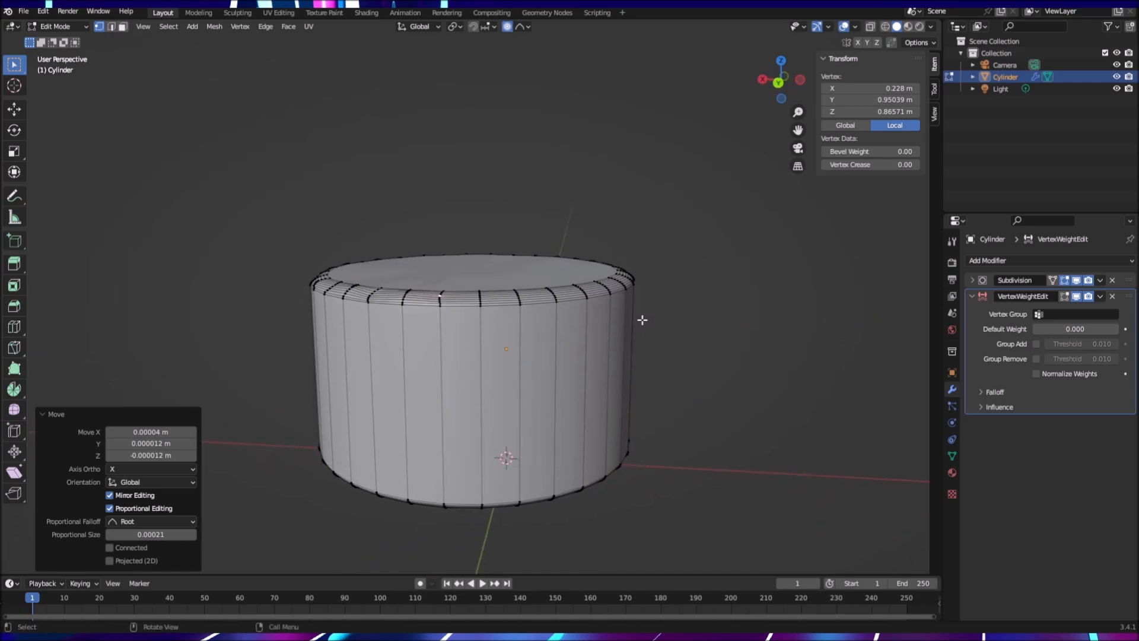
{"action": "left_click", "coordinate": [478, 295]}
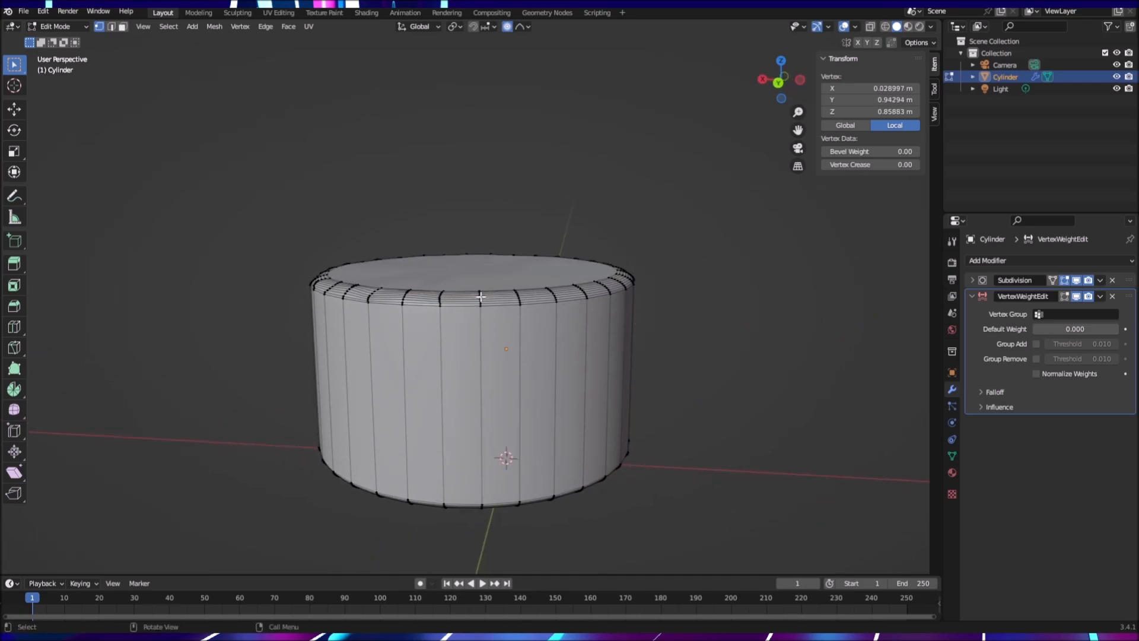
{"action": "left_click", "coordinate": [481, 292]}
{"action": "key", "text": "g"}
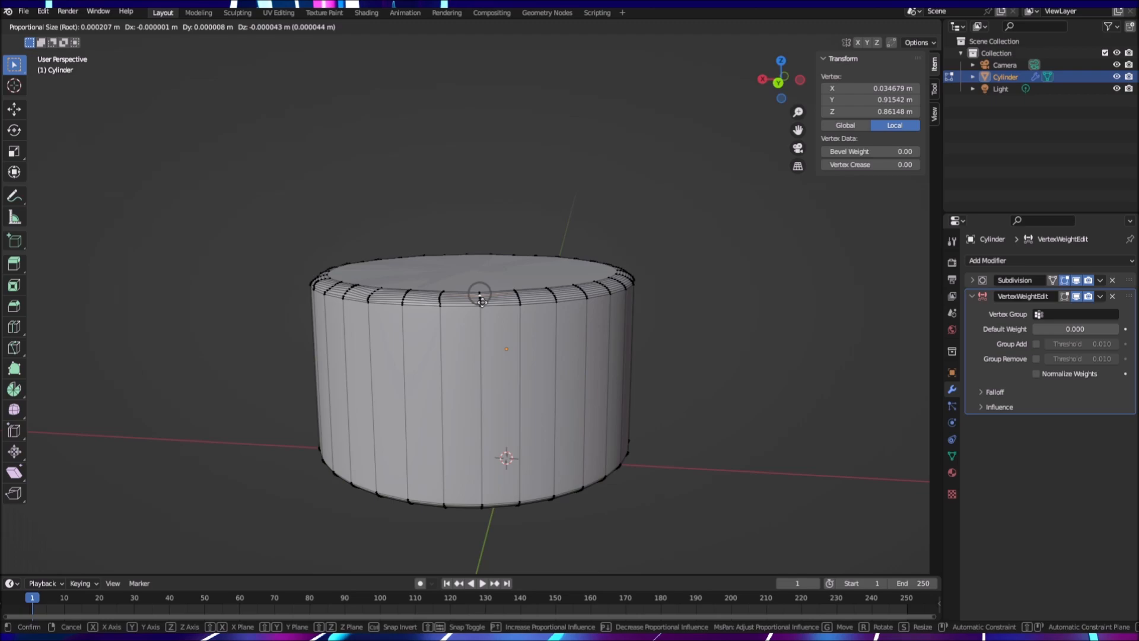
{"action": "left_click", "coordinate": [481, 301]}
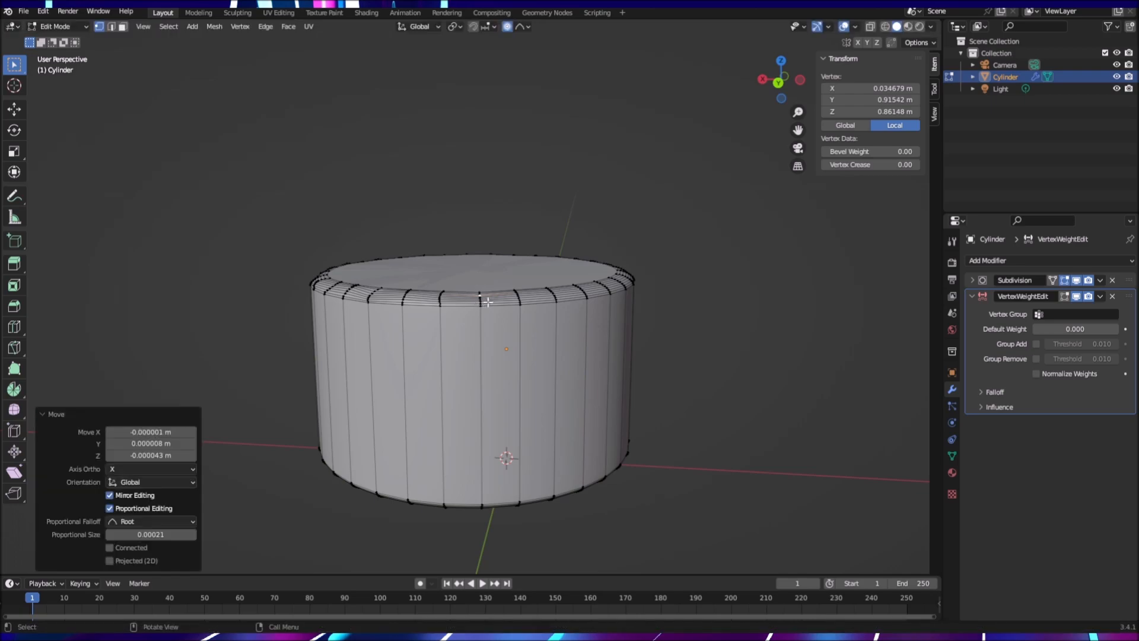
Step: Move the next column's upper-bevel vertex by about (-0.00025, -0.000043, 0.000008) m and the following column's lower-bevel vertex by about (0, 0.000016, -0.000041) m
{"action": "left_click", "coordinate": [518, 293]}
{"action": "key", "text": "g"}
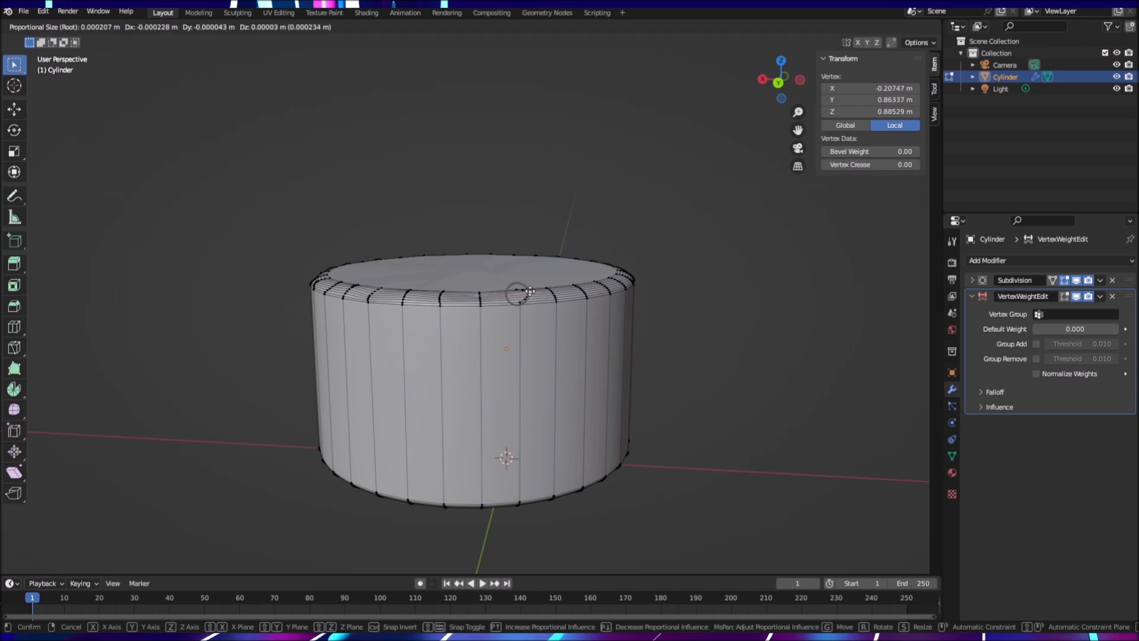
{"action": "left_click", "coordinate": [528, 290]}
{"action": "middle_click_drag", "start_coordinate": [605, 313], "coordinate": [502, 318]}
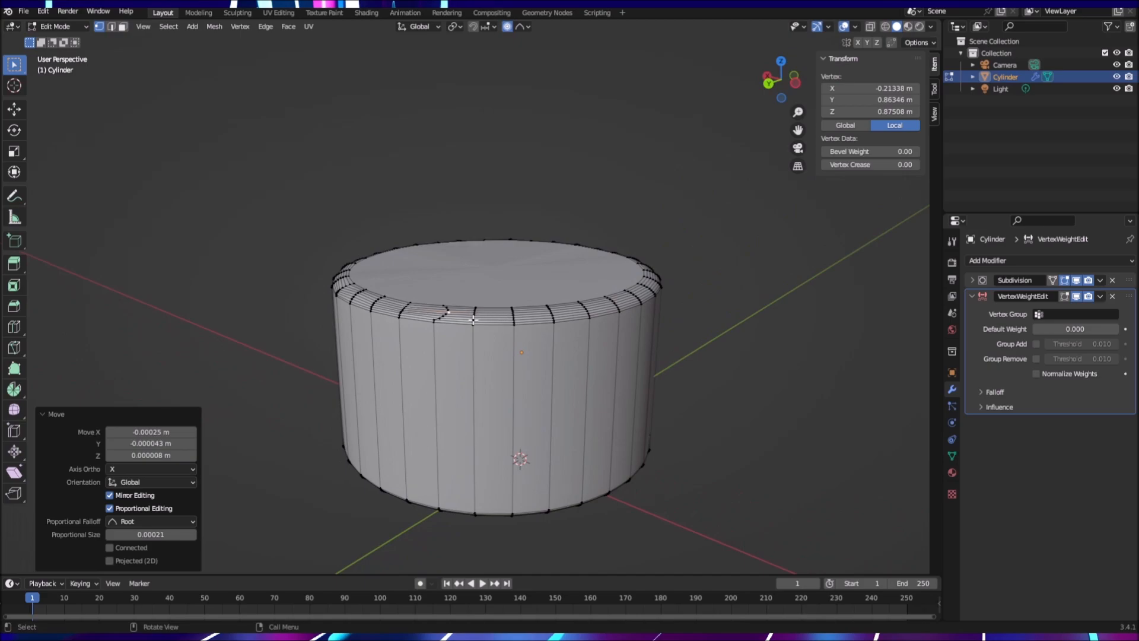
{"action": "left_click", "coordinate": [473, 320]}
{"action": "key", "text": "g"}
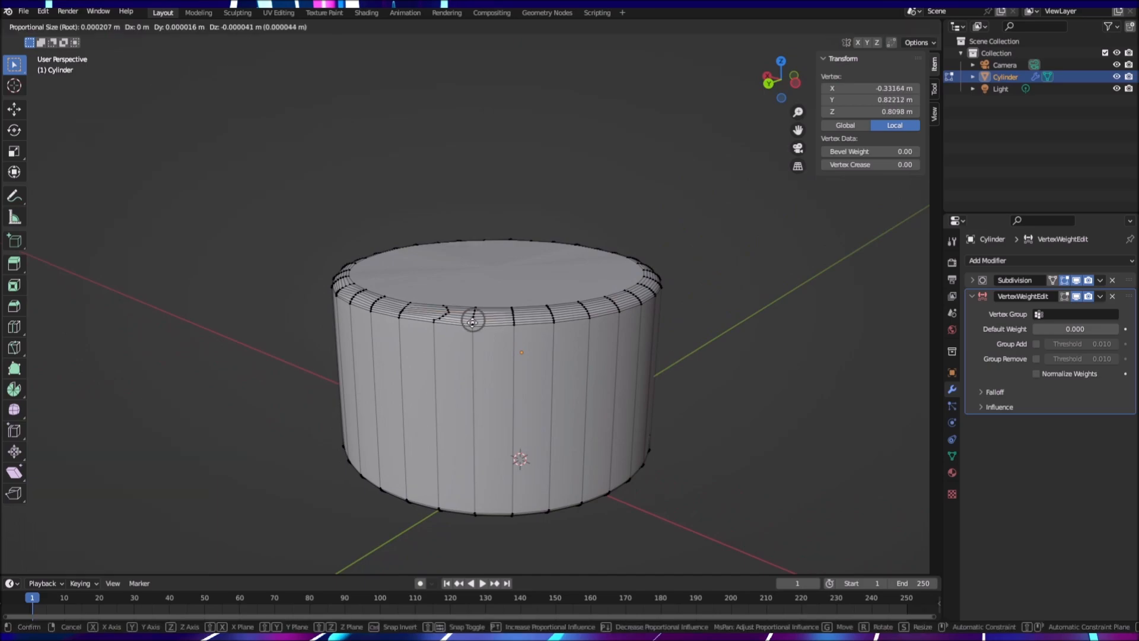
{"action": "left_click", "coordinate": [473, 321]}
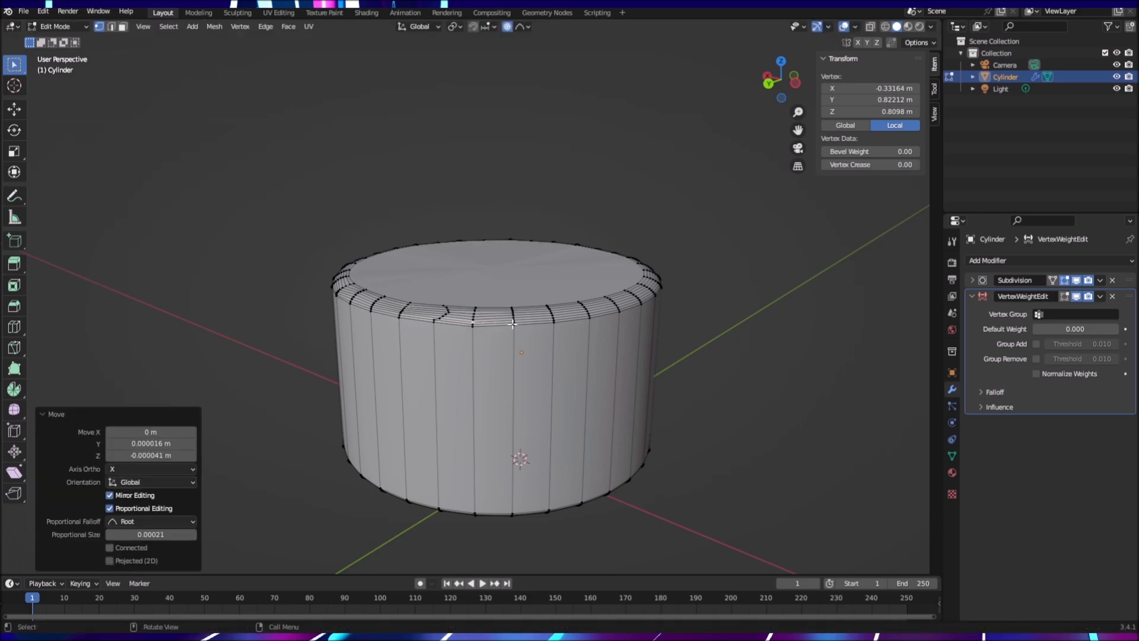
Step: Move the next column's lower-bevel vertex by about (-0.000019, 0.000006, -0.000062) m and the following column's mid-bevel vertex by about (-0.000012, -0.000003, -0.000021) m
{"action": "left_click", "coordinate": [514, 324]}
{"action": "key", "text": "g"}
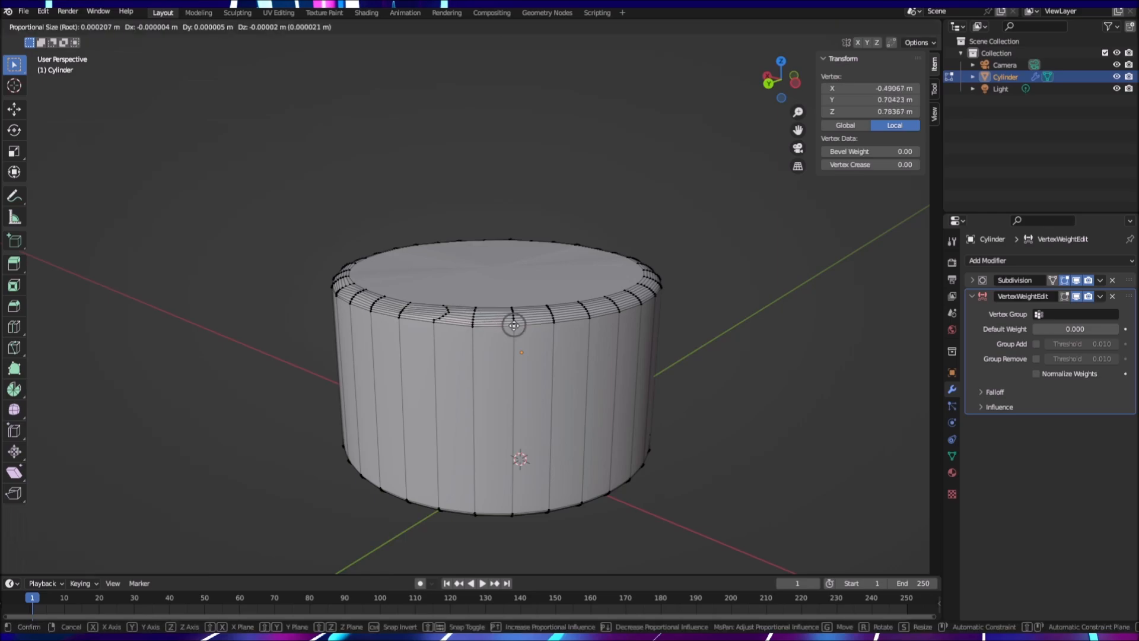
{"action": "left_click", "coordinate": [514, 326]}
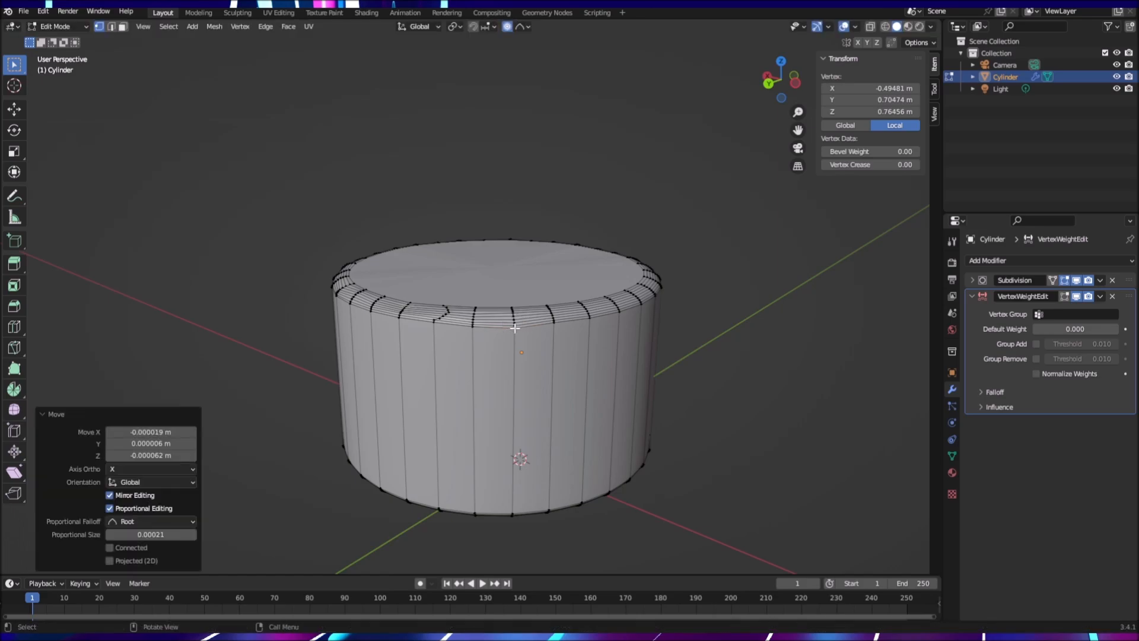
{"action": "left_click", "coordinate": [553, 321]}
{"action": "left_click", "coordinate": [553, 314]}
{"action": "key", "text": "g"}
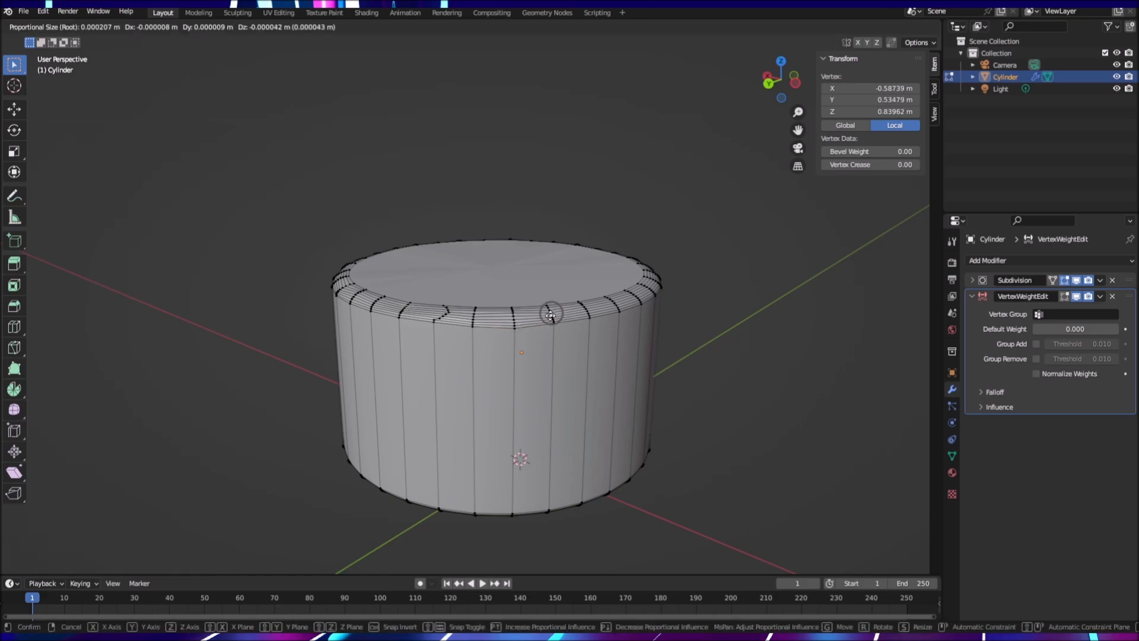
{"action": "left_click", "coordinate": [551, 315]}
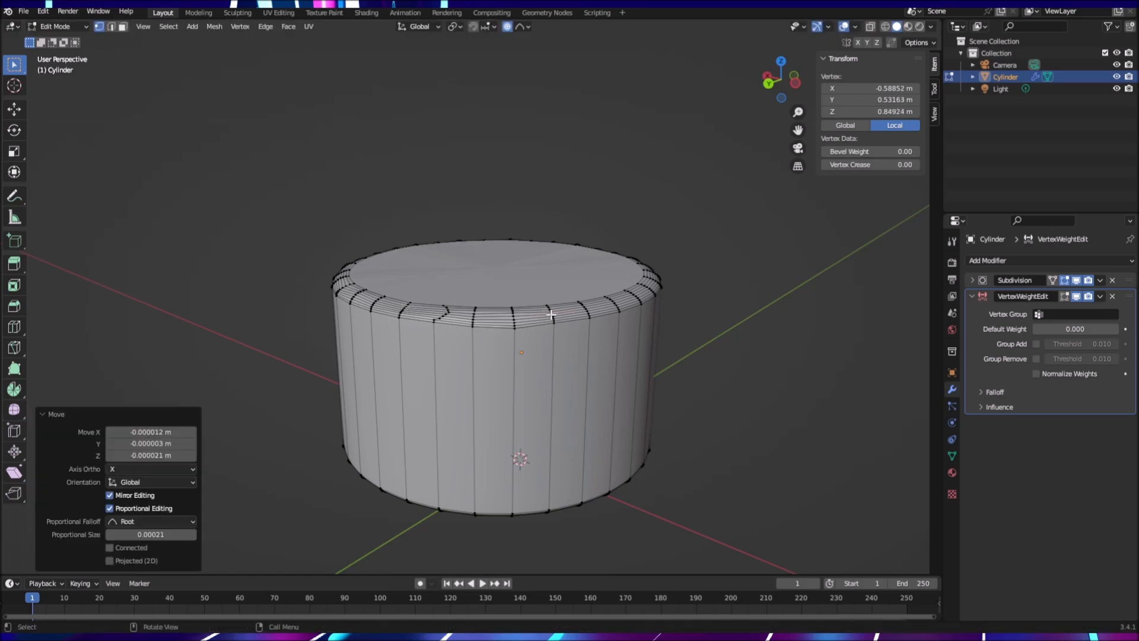
Step: Move the same column's lower-bevel vertex by about (0.00001, 0.000005, 0.00001) m and the next column's top-rim vertex by about (0.000009, -0.000077, 0.000048) m
{"action": "left_click", "coordinate": [555, 322]}
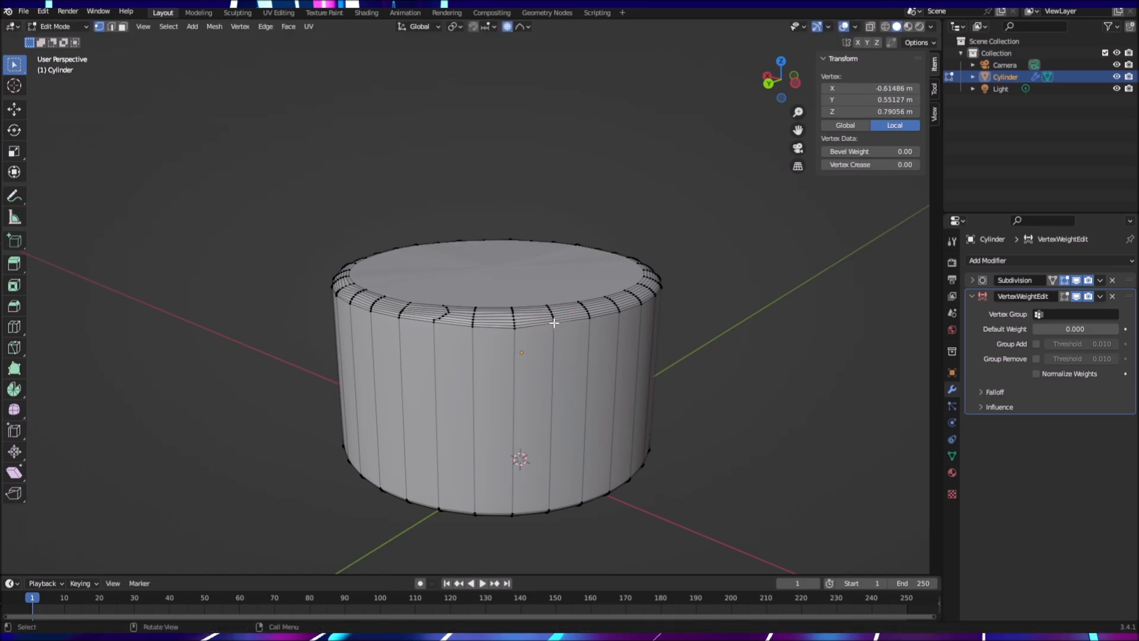
{"action": "key", "text": "g"}
{"action": "left_click", "coordinate": [554, 322]}
{"action": "middle_click_drag", "start_coordinate": [633, 326], "coordinate": [543, 354]}
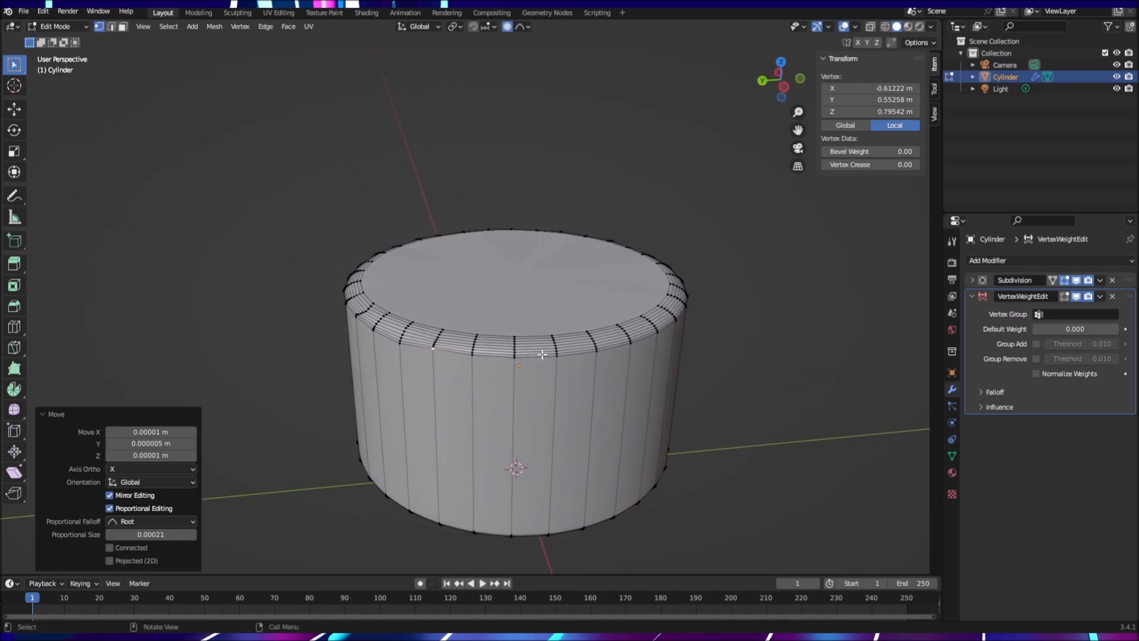
{"action": "left_click", "coordinate": [477, 334]}
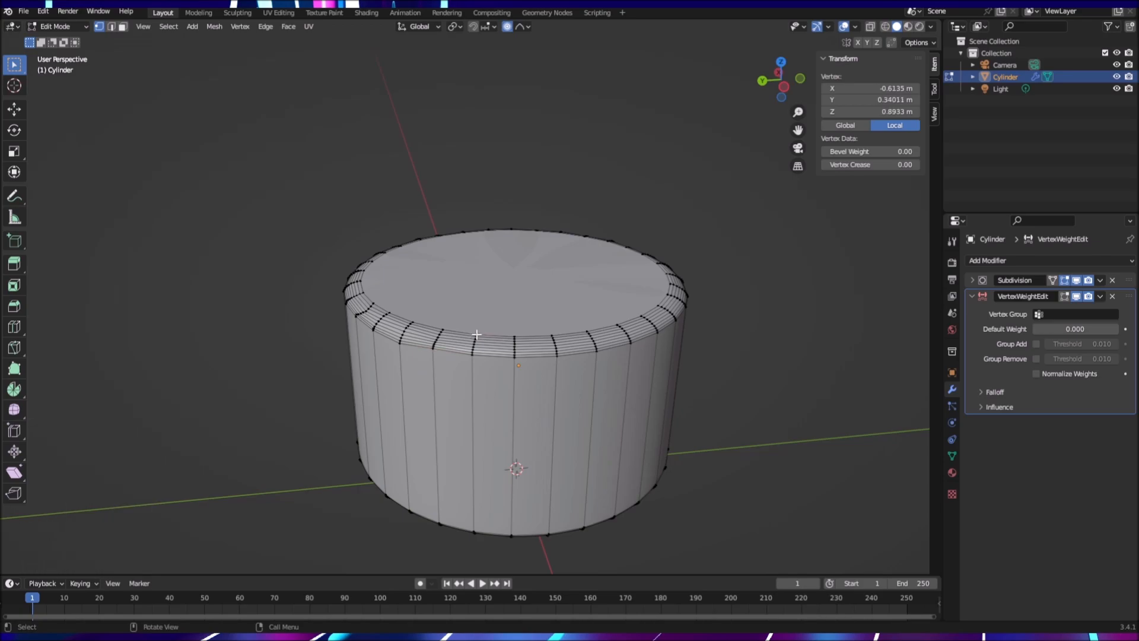
{"action": "key", "text": "g"}
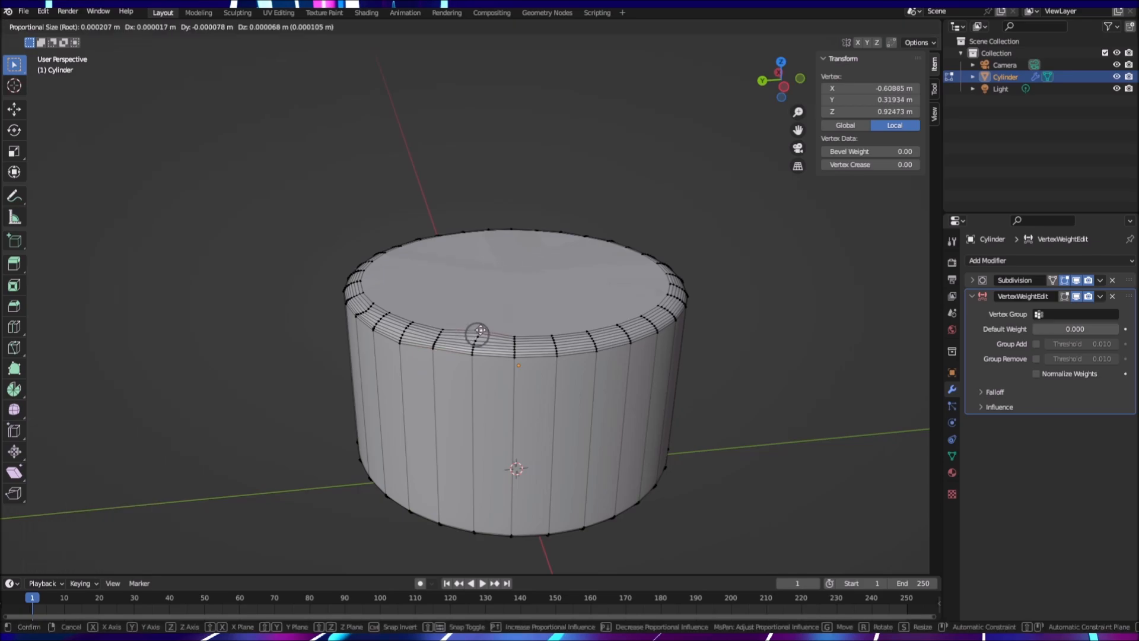
{"action": "left_click", "coordinate": [478, 333]}
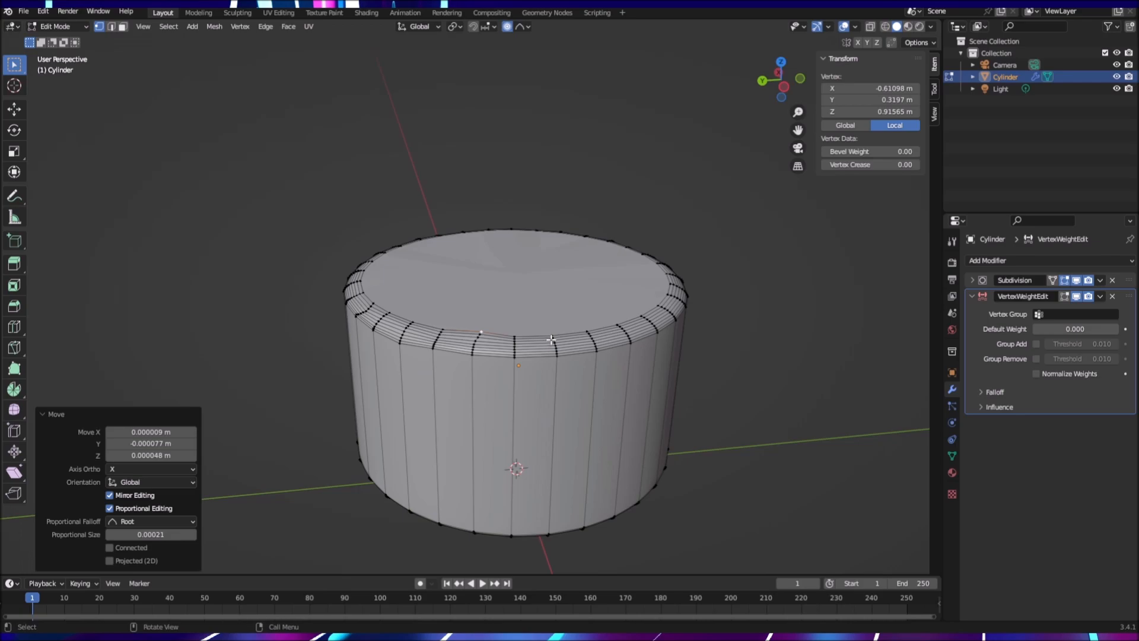
Step: Try to move the next column's top-rim vertex by about (-0.000024, 0.000004, -0.000058) m
{"action": "left_click", "coordinate": [517, 336]}
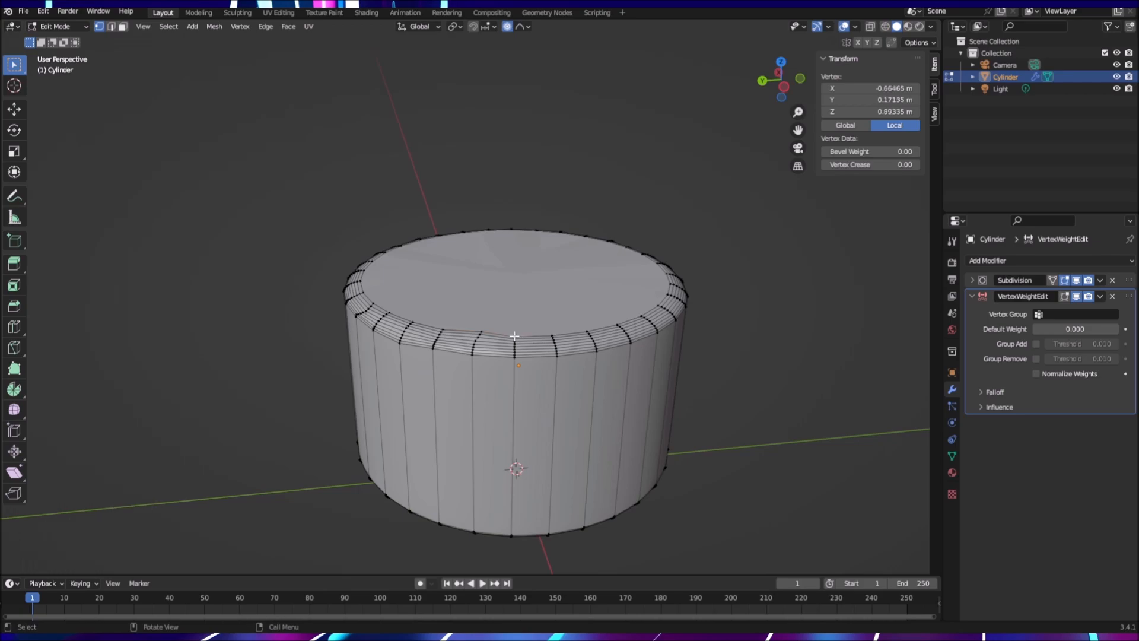
{"action": "key", "text": "g"}
{"action": "left_click", "coordinate": [513, 339]}
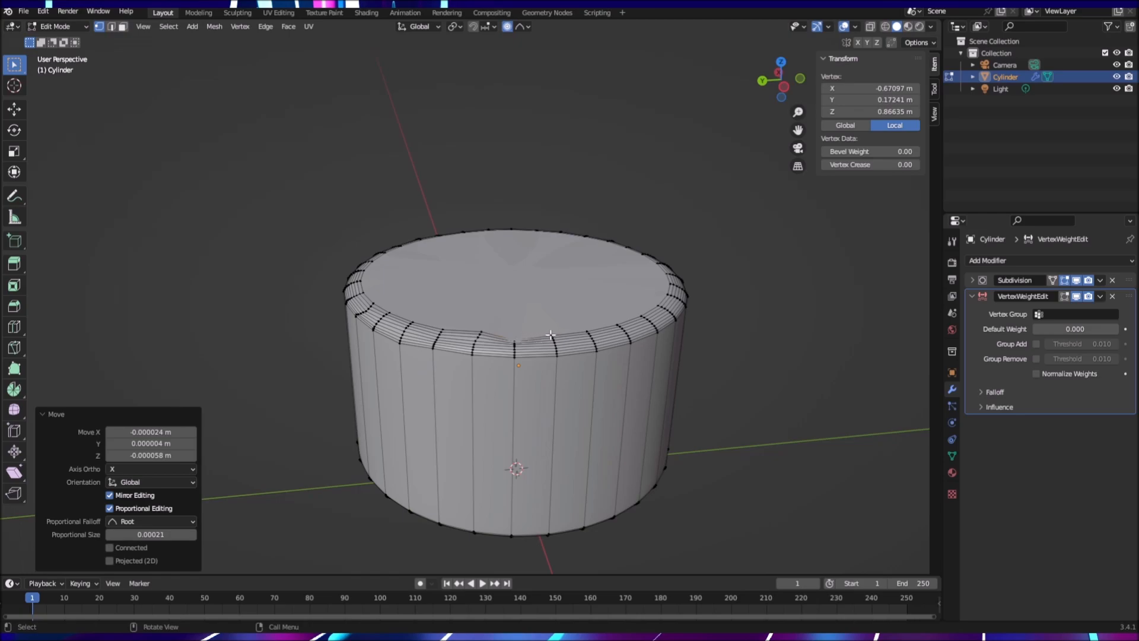
Step: Move the front-centre column's top-rim vertex by about (-0.000016, -0.000029, -0.000029) m with Root proportional falloff
{"action": "left_click", "coordinate": [516, 337]}
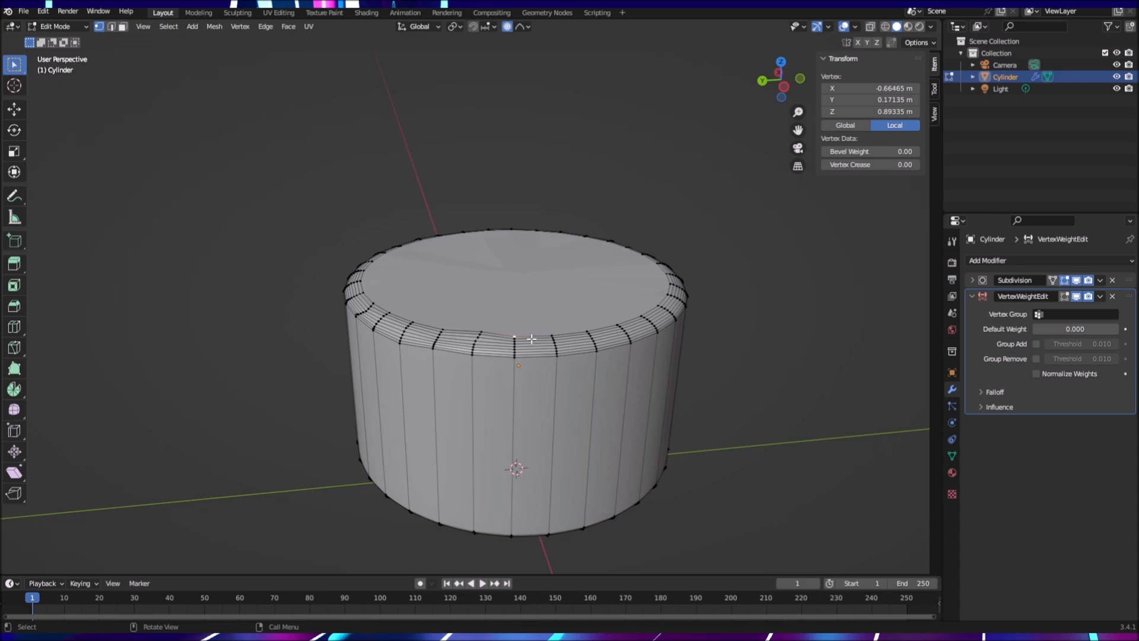
{"action": "key", "text": "g"}
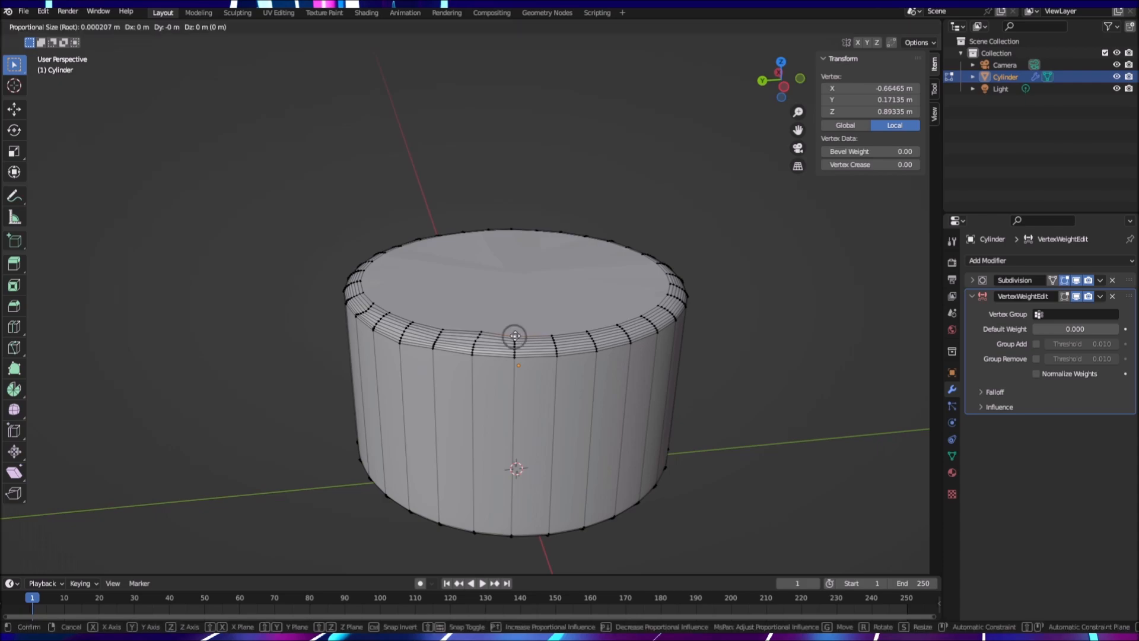
{"action": "left_click", "coordinate": [515, 336]}
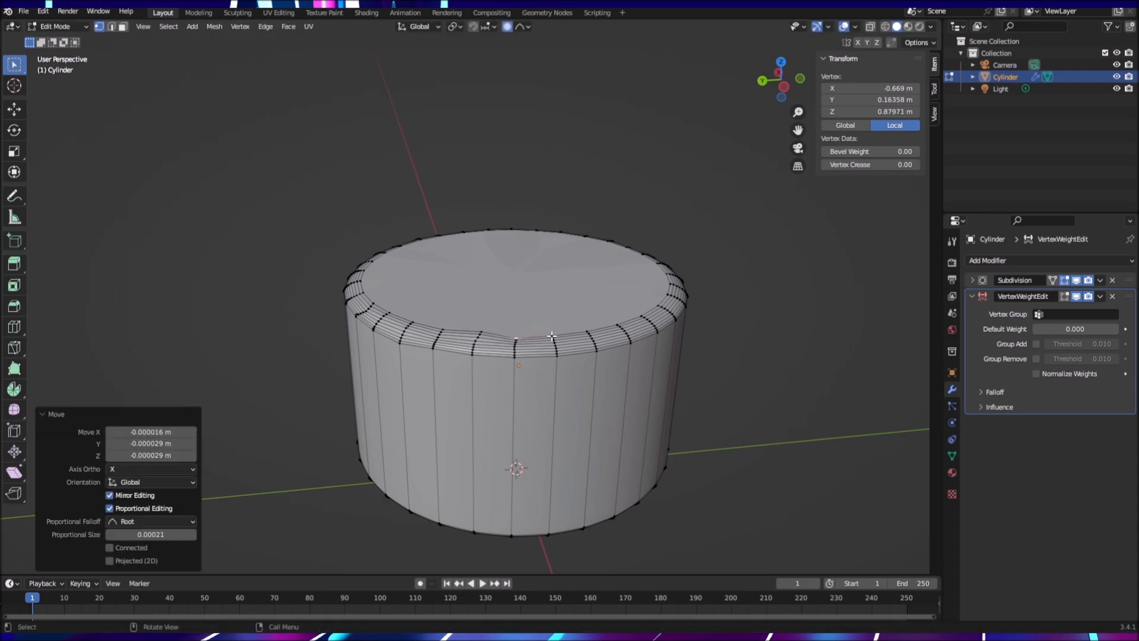
Step: Move the next two columns' top-rim vertices by about (-0.000011, -0.000105, 0.000009) m and (0.000011, 0.000138, -0.000018) m
{"action": "left_click", "coordinate": [551, 334]}
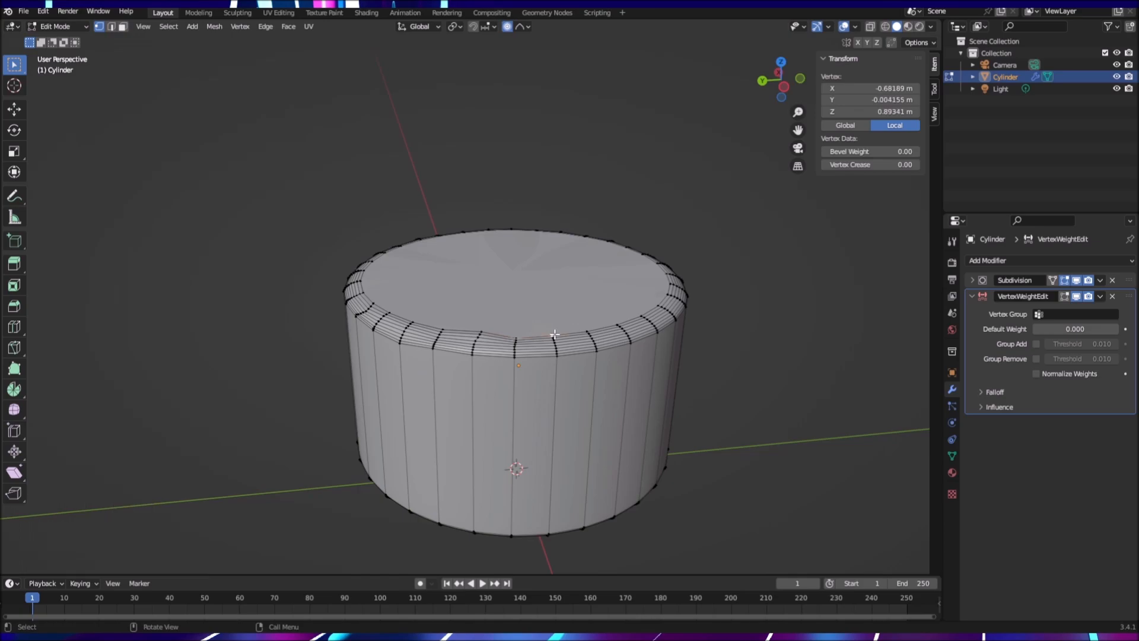
{"action": "key", "text": "g"}
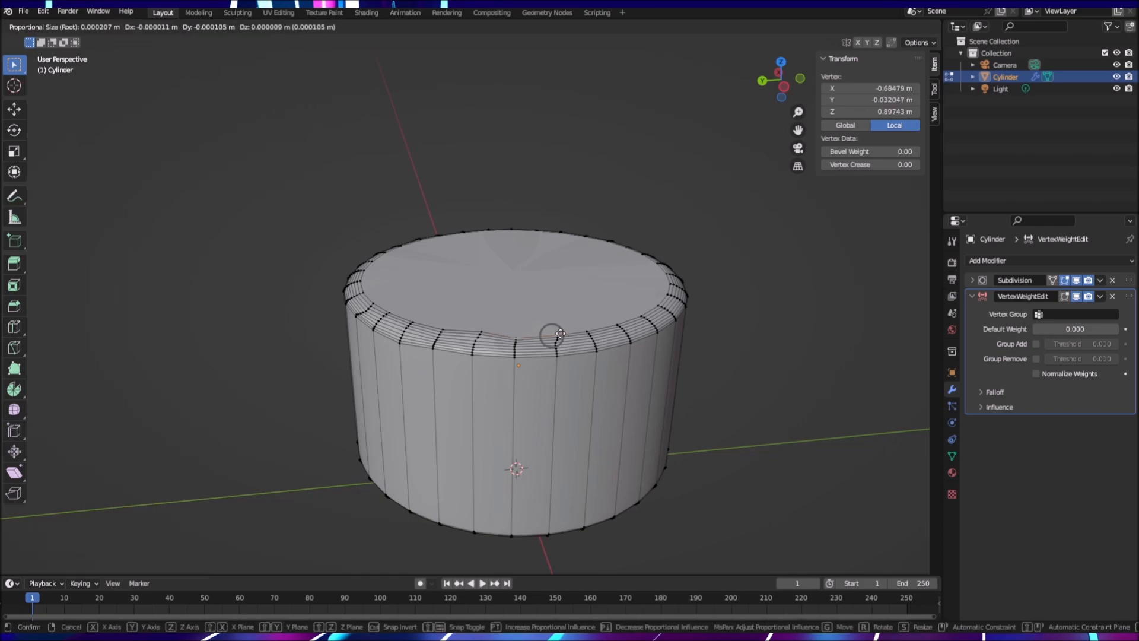
{"action": "left_click", "coordinate": [560, 333]}
{"action": "left_click", "coordinate": [586, 330]}
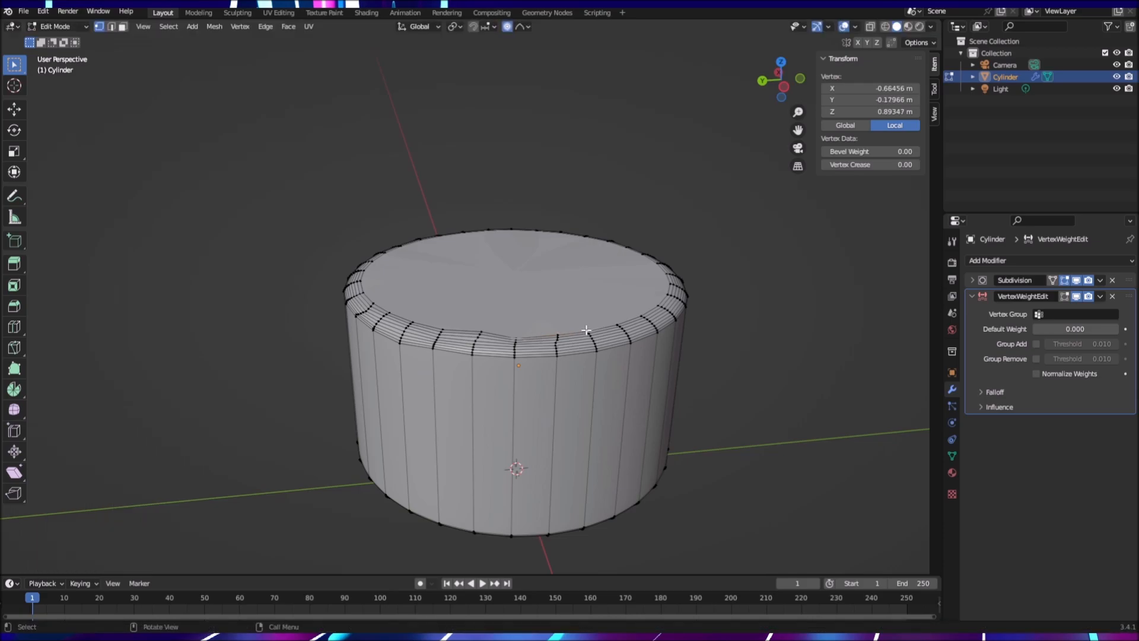
{"action": "key", "text": "g"}
{"action": "left_click", "coordinate": [579, 331]}
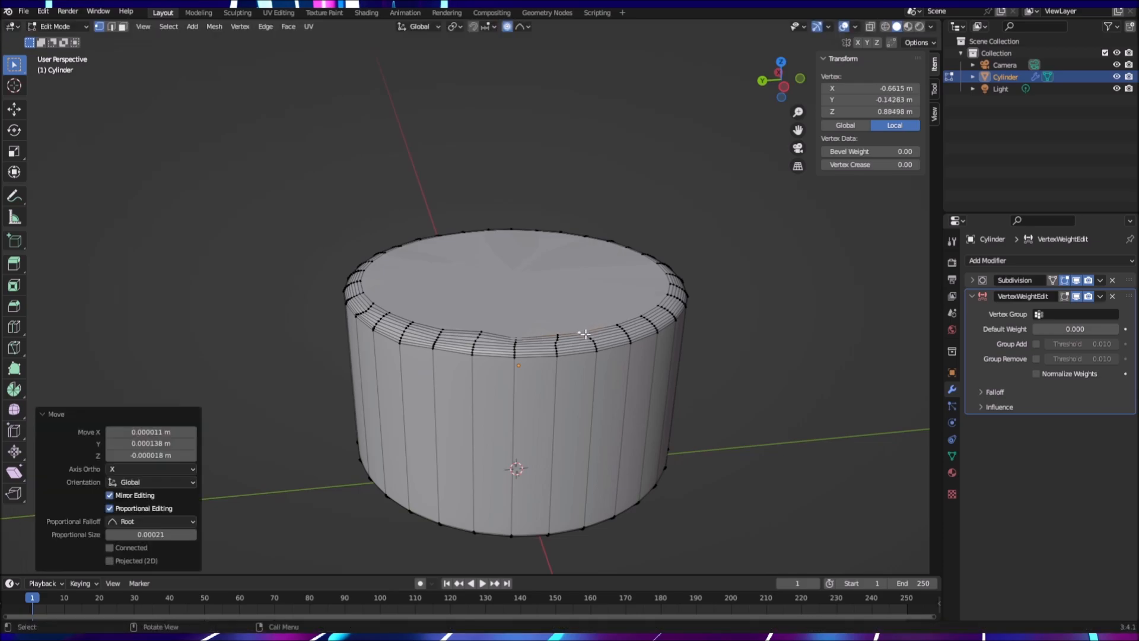
Step: Move the top-rim vertex just beside the front-centre column by about (-0.000011, -0.000003, -0.000028) m with Root proportional falloff
{"action": "left_click", "coordinate": [592, 340]}
{"action": "middle_click_drag", "start_coordinate": [708, 356], "coordinate": [670, 356]}
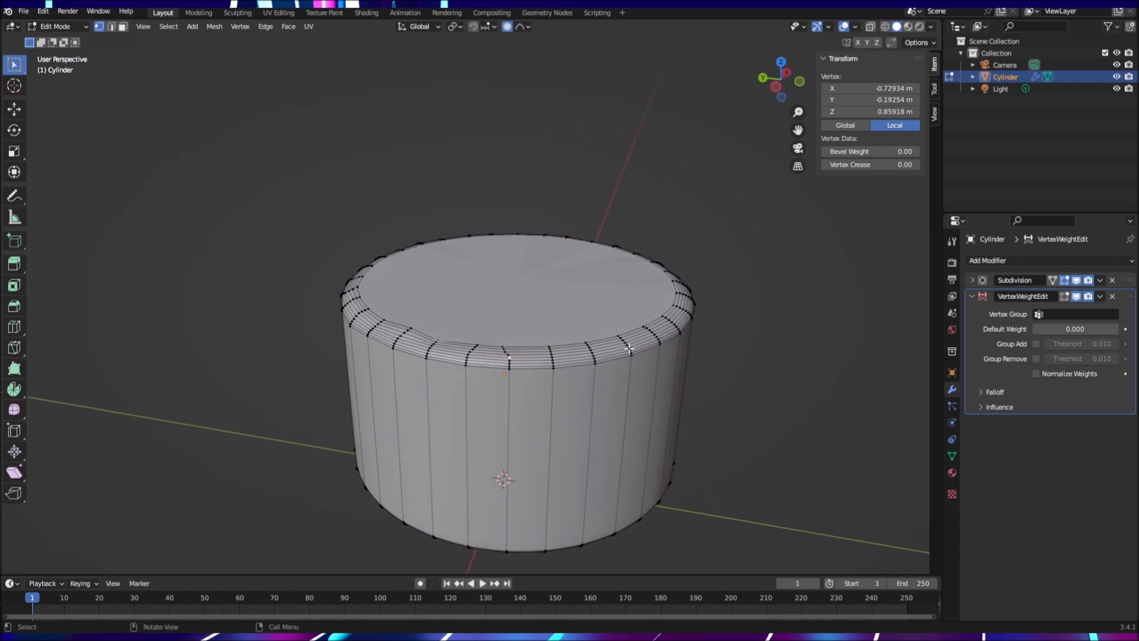
{"action": "left_click", "coordinate": [550, 346]}
{"action": "key", "text": "g"}
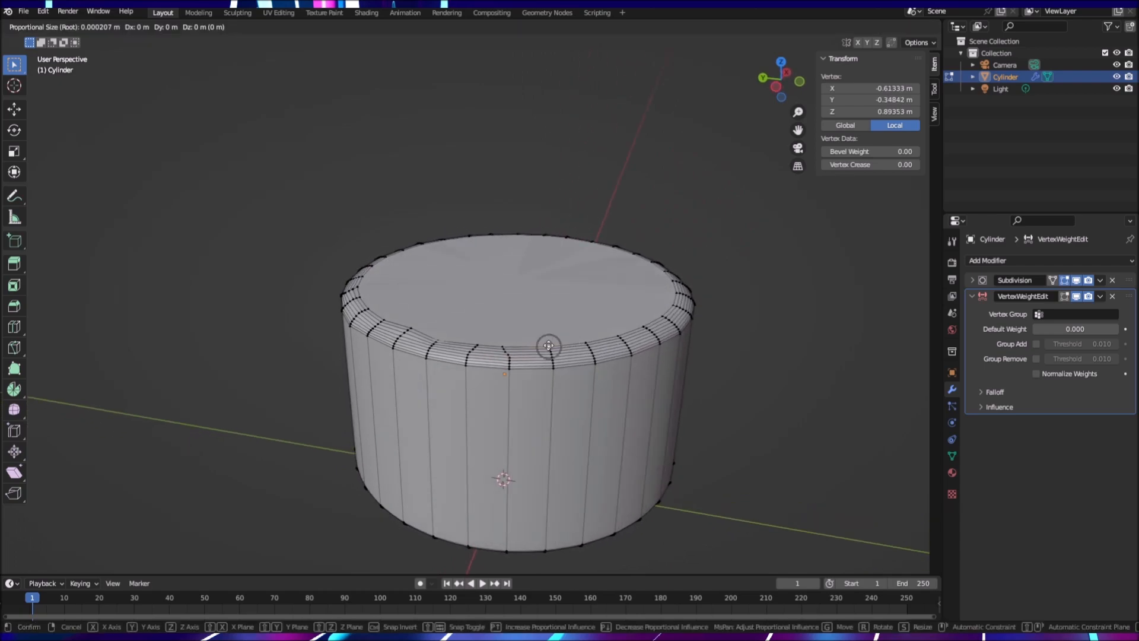
{"action": "left_click", "coordinate": [549, 347]}
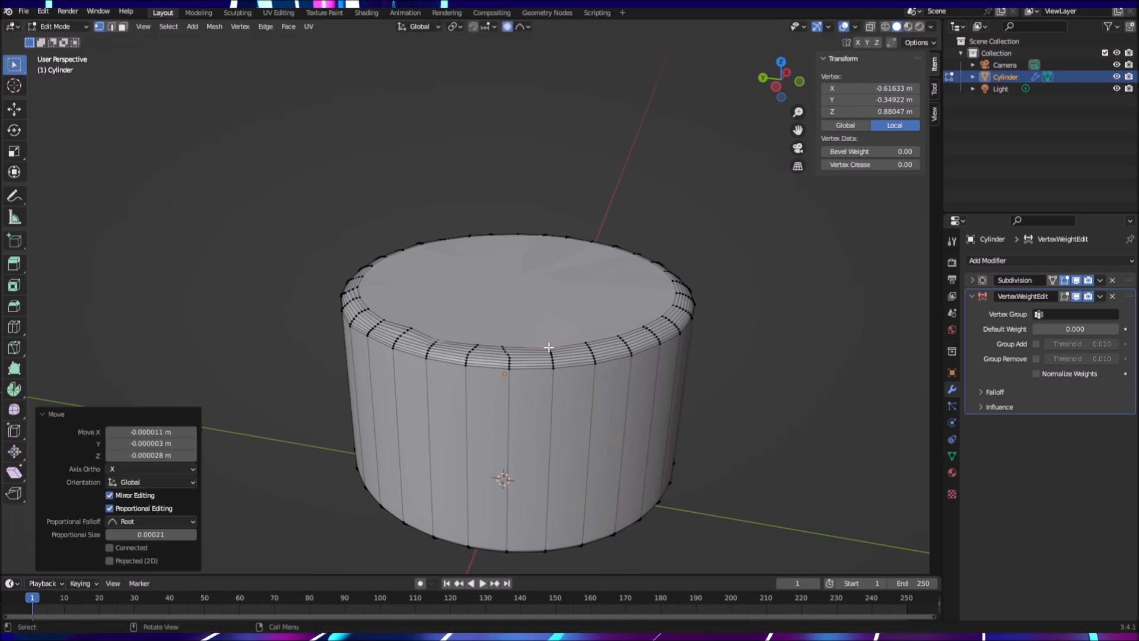
Step: Move the next column's top-rim vertex by about (0.000003, 0.000075, 0.000057) m and clear the selection
{"action": "left_click", "coordinate": [586, 342]}
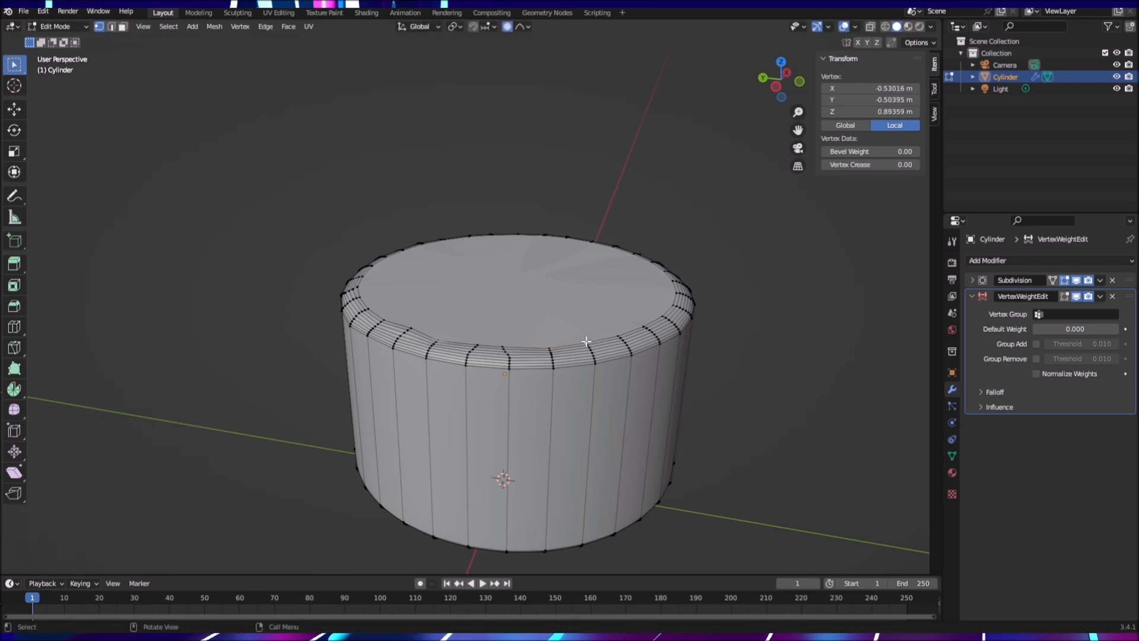
{"action": "key", "text": "g"}
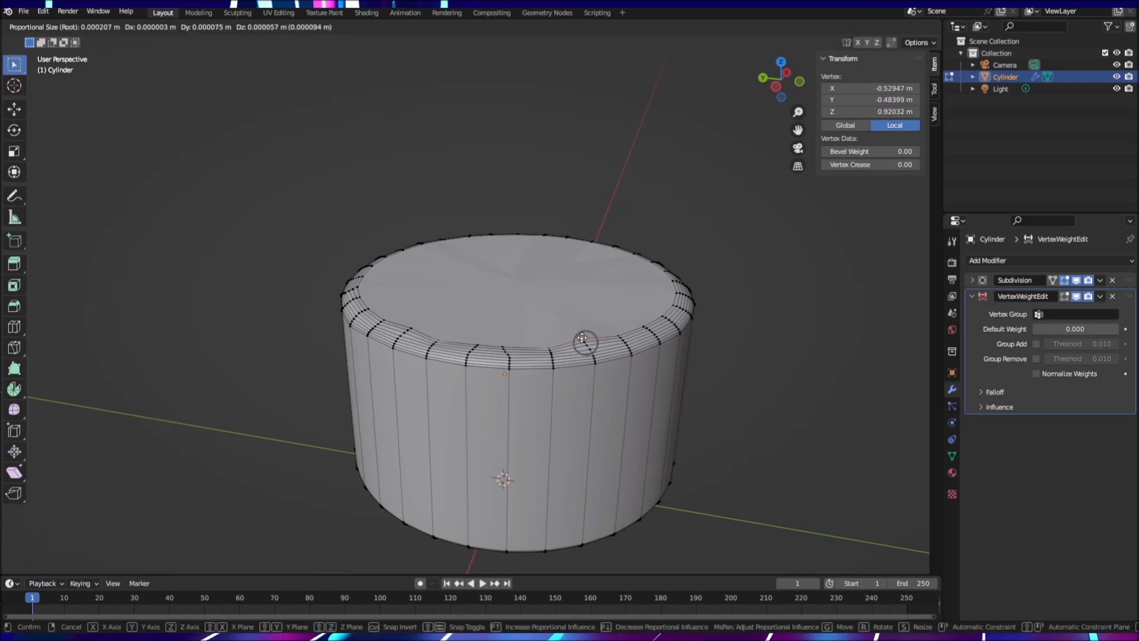
{"action": "left_click", "coordinate": [585, 338]}
{"action": "scroll", "coordinate": [689, 358], "scroll_direction": "up", "scroll_amount": 1}
{"action": "middle_click_drag", "start_coordinate": [682, 354], "coordinate": [664, 382]}
{"action": "scroll", "coordinate": [721, 362], "scroll_direction": "down", "scroll_amount": 2}
{"action": "left_click", "coordinate": [728, 361]}
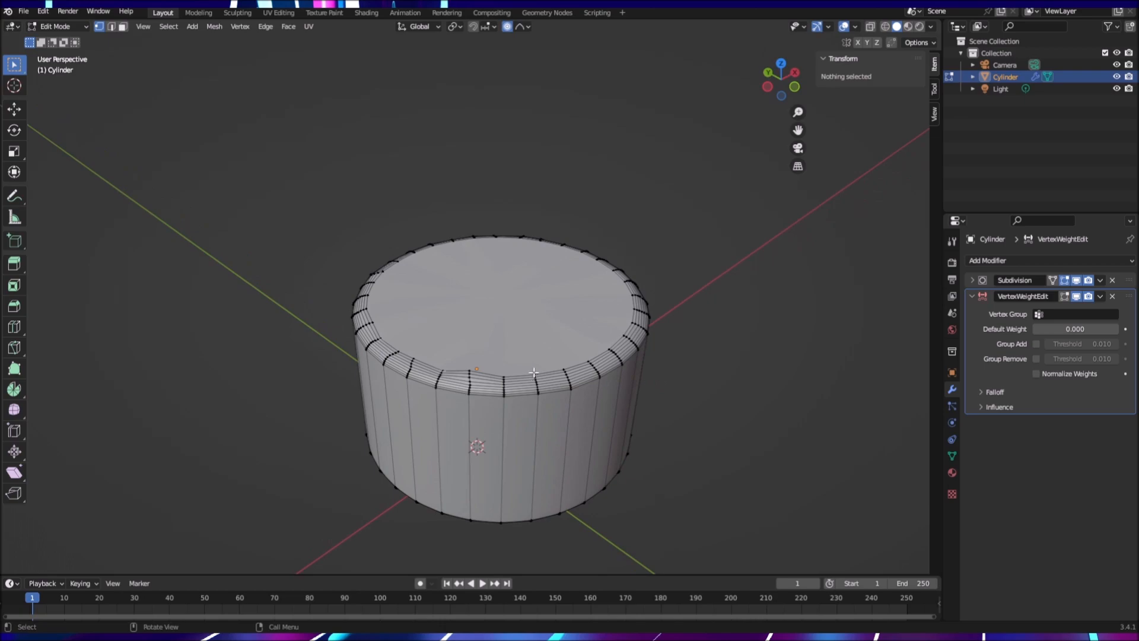
Step: Move the next two front columns' mid-bevel vertices by about (0.000004, -0.000031, -0.000032) m and (-0.000028, -0.000028, -0.000063) m
{"action": "left_click", "coordinate": [503, 384]}
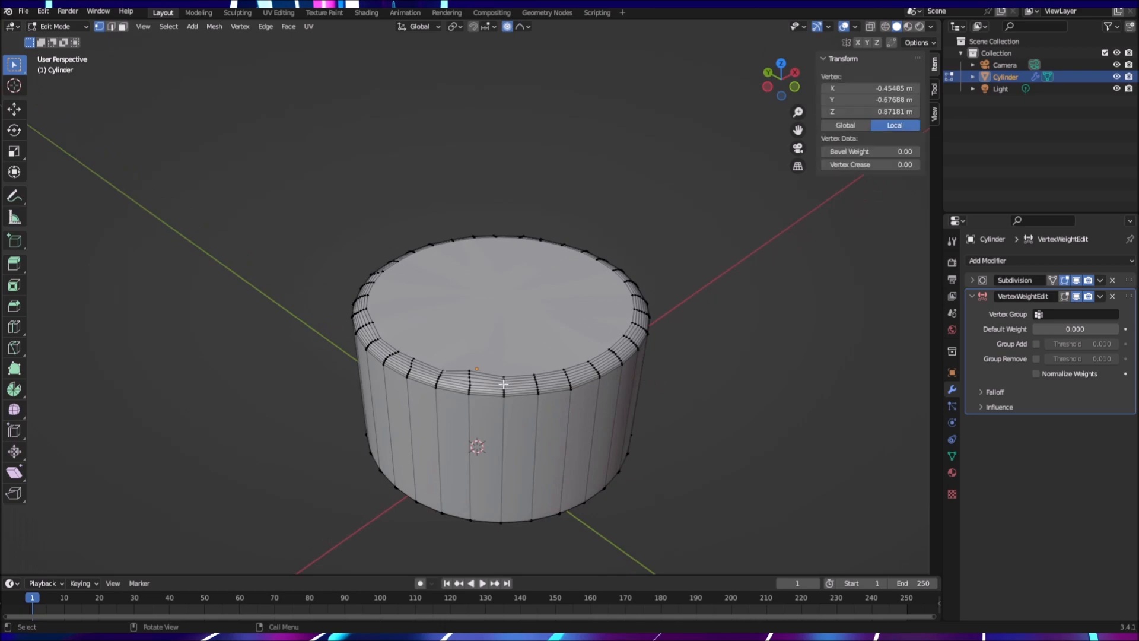
{"action": "key", "text": "g"}
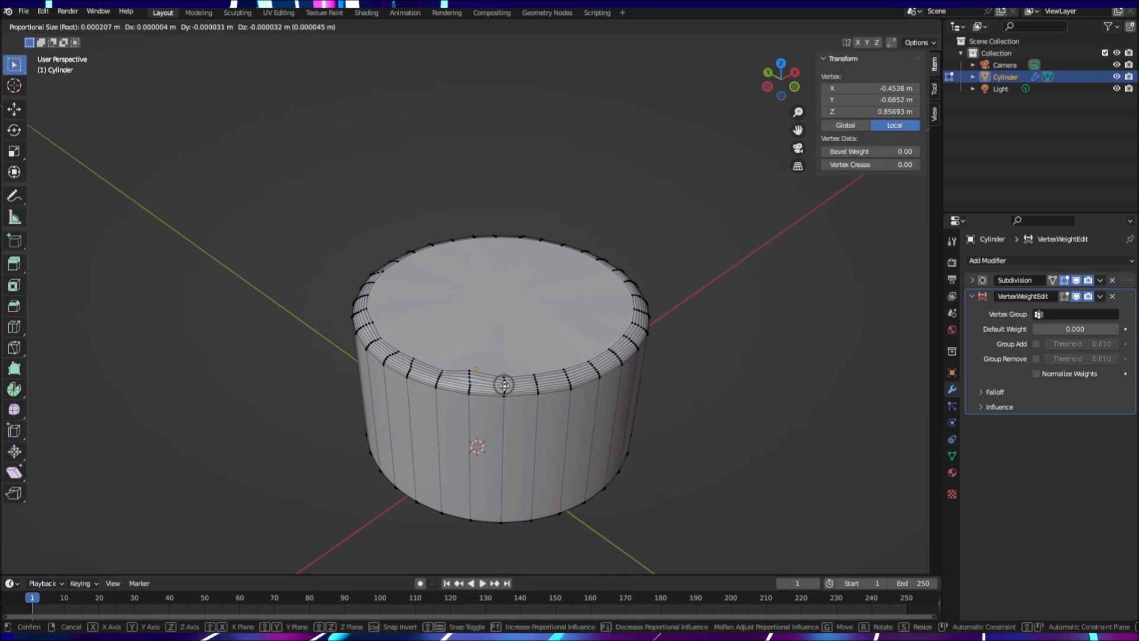
{"action": "left_click", "coordinate": [504, 386]}
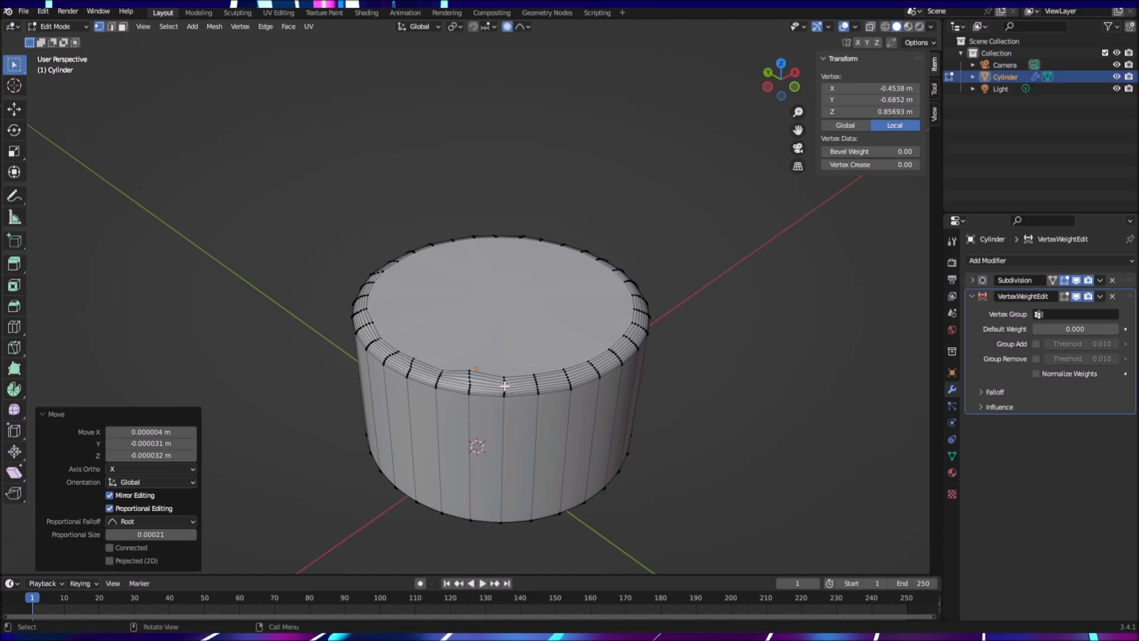
{"action": "left_click", "coordinate": [538, 387]}
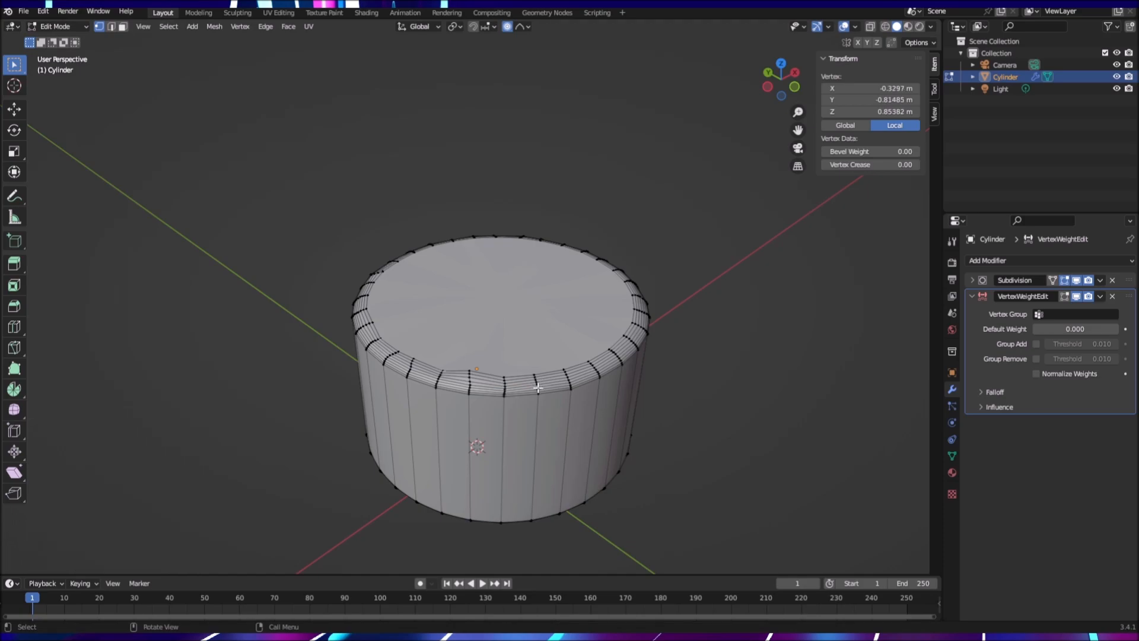
{"action": "key", "text": "g"}
{"action": "left_click", "coordinate": [538, 389]}
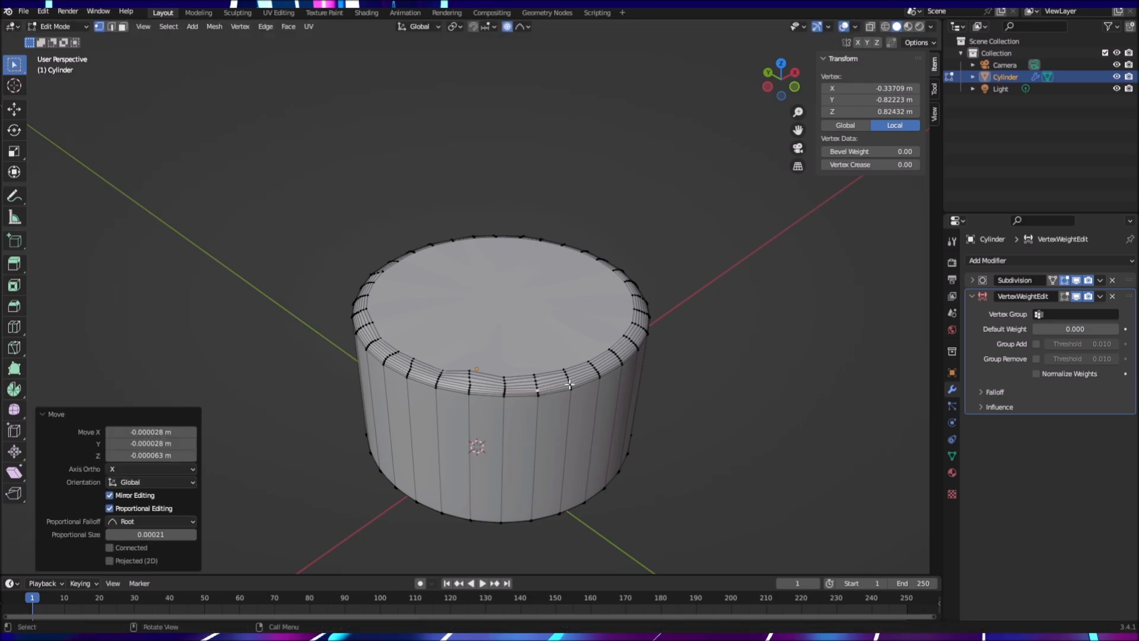
Step: Move the following column's mid-bevel vertex by about (0.000014, -0.000014, -0.000018) m with Root proportional falloff
{"action": "scroll", "coordinate": [717, 407], "scroll_direction": "up", "scroll_amount": 1}
{"action": "middle_click_drag", "start_coordinate": [717, 407], "coordinate": [692, 393]}
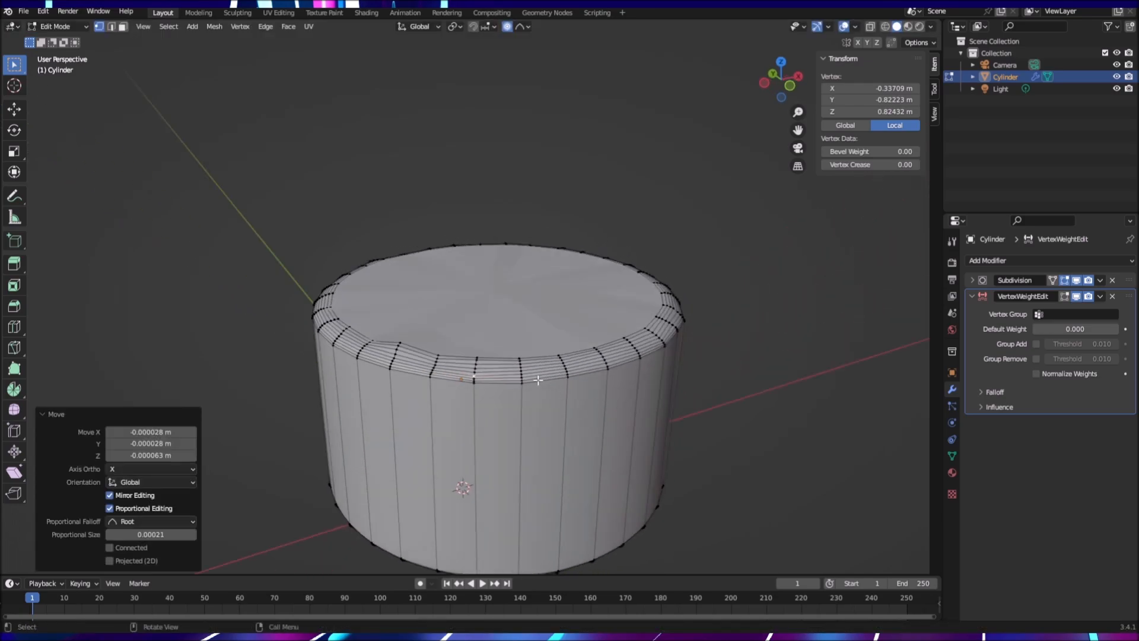
{"action": "left_click", "coordinate": [521, 369]}
{"action": "key", "text": "g"}
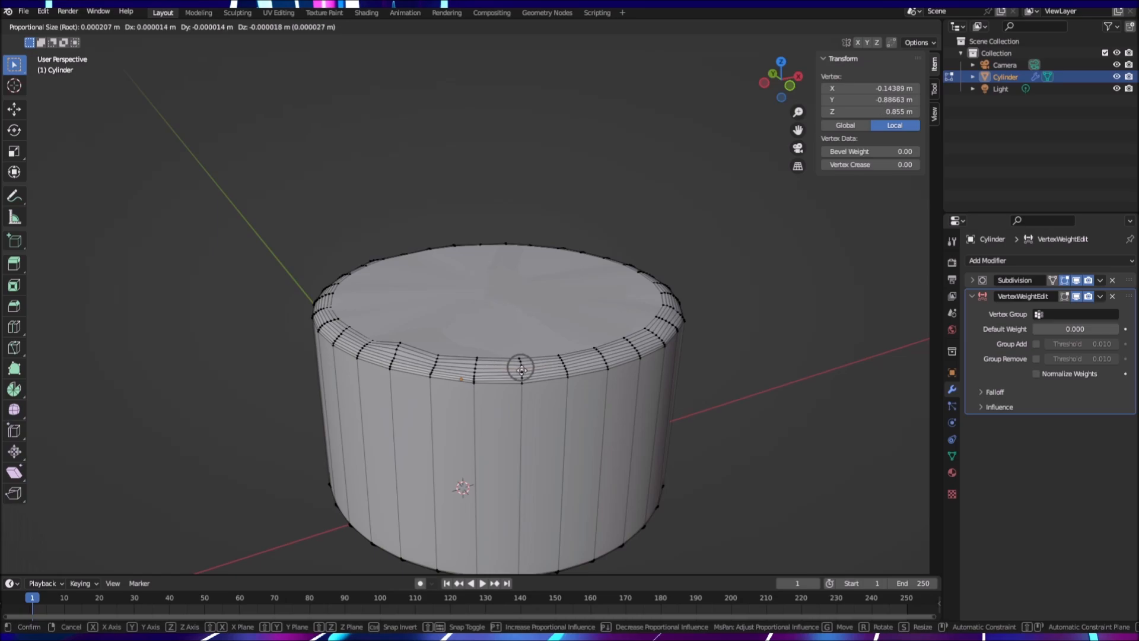
{"action": "left_click", "coordinate": [521, 370]}
Step: Move a lower-bevel vertex at the front of the rim by about (-0.000003, -0.000031, -0.000048) m
{"action": "middle_click_drag", "start_coordinate": [682, 386], "coordinate": [652, 403]}
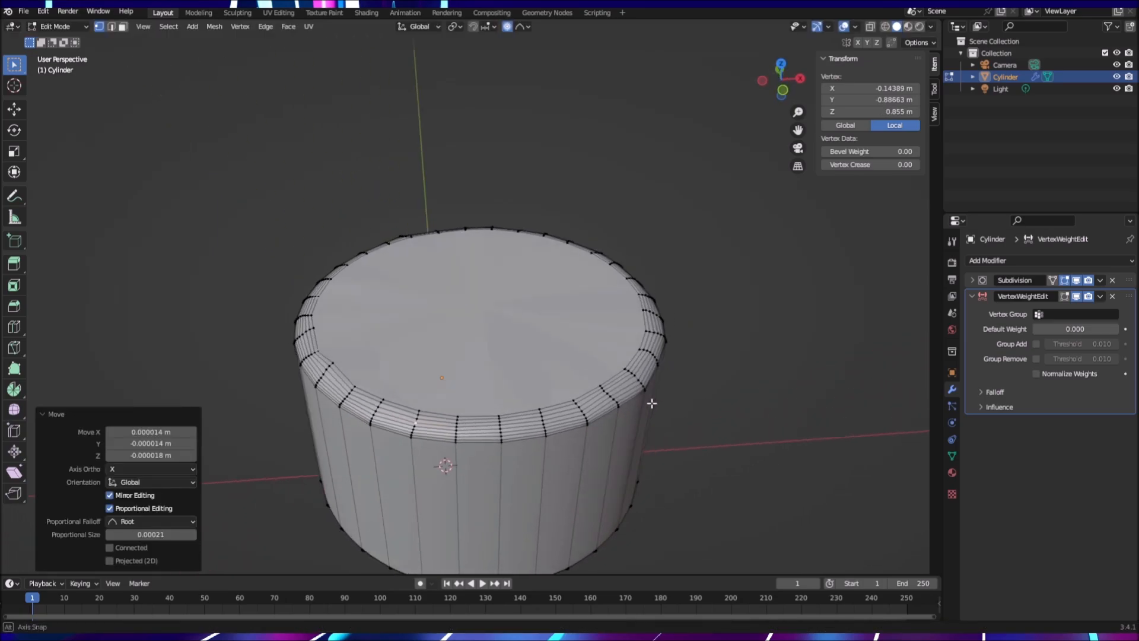
{"action": "left_click", "coordinate": [501, 441]}
{"action": "key", "text": "g"}
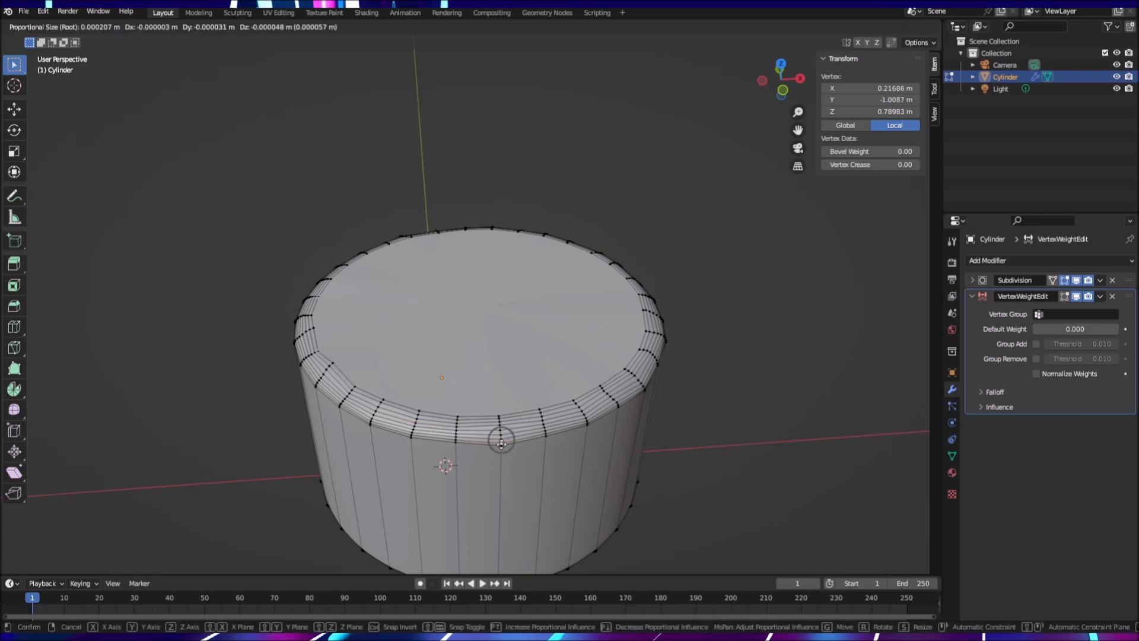
Step: Nudge three vertices on the front of the cylinder's upper rim slightly to make the edge uneven, and clear the selection
{"action": "left_click", "coordinate": [501, 444]}
{"action": "left_click", "coordinate": [455, 443]}
{"action": "key", "text": "g"}
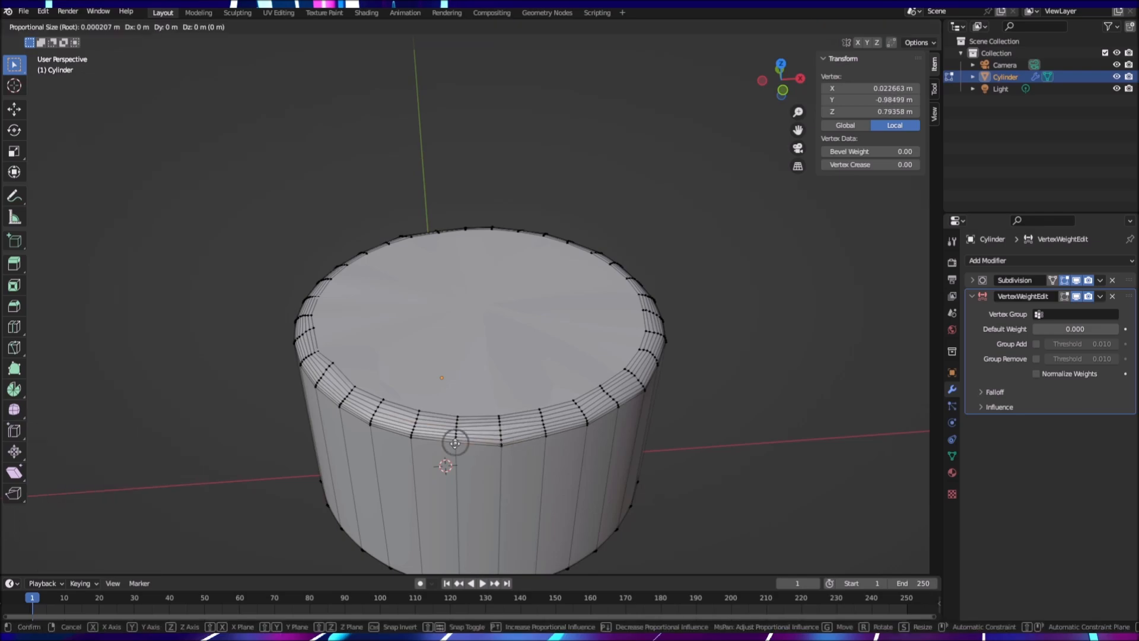
{"action": "left_click", "coordinate": [454, 446]}
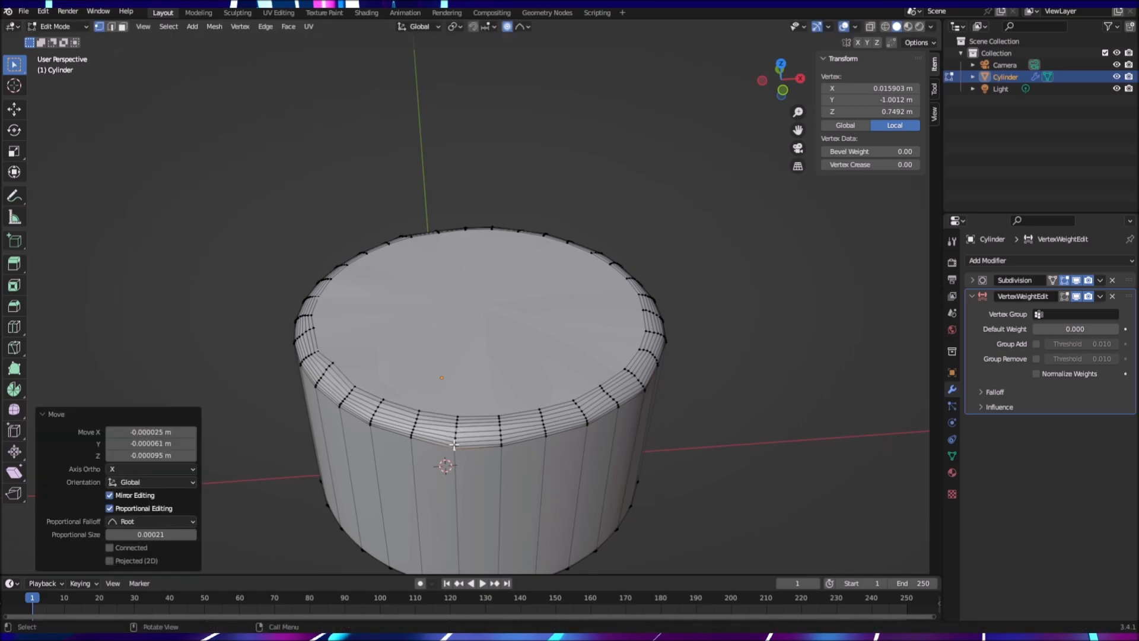
{"action": "left_click", "coordinate": [499, 416]}
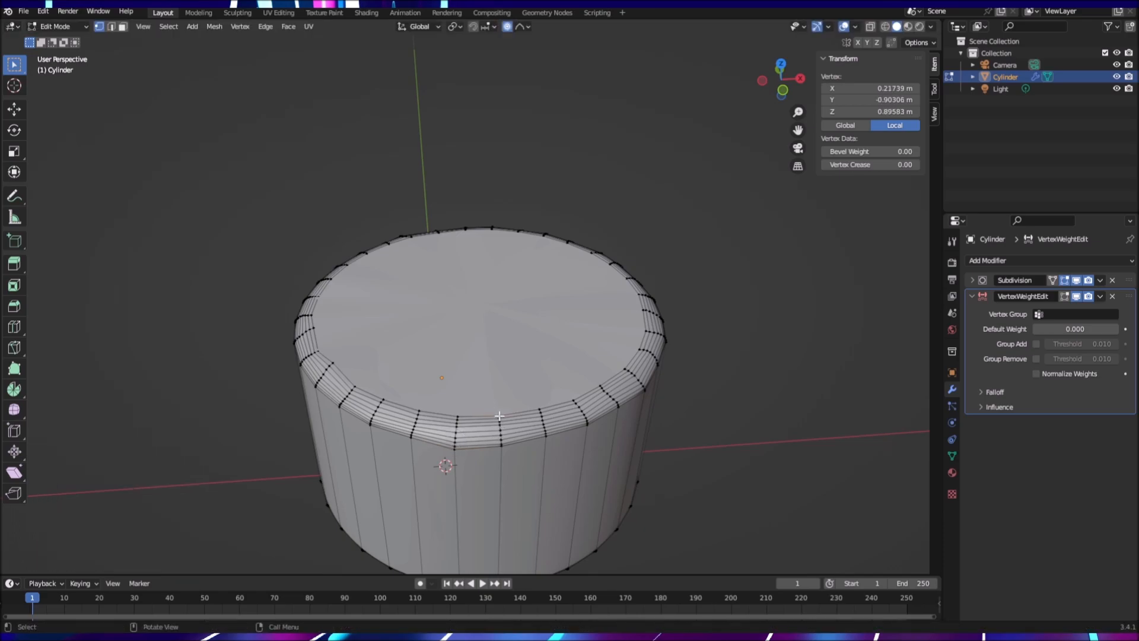
{"action": "key", "text": "g"}
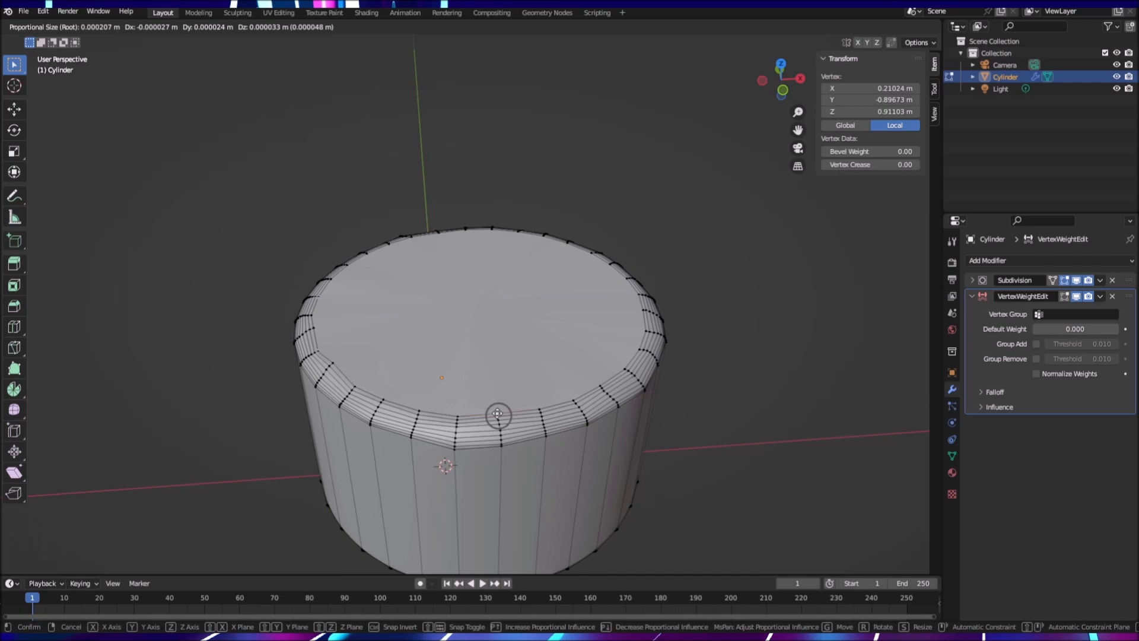
{"action": "left_click", "coordinate": [499, 415]}
{"action": "middle_click_drag", "start_coordinate": [589, 425], "coordinate": [546, 402]}
{"action": "scroll", "coordinate": [633, 394], "scroll_direction": "down", "scroll_amount": 3}
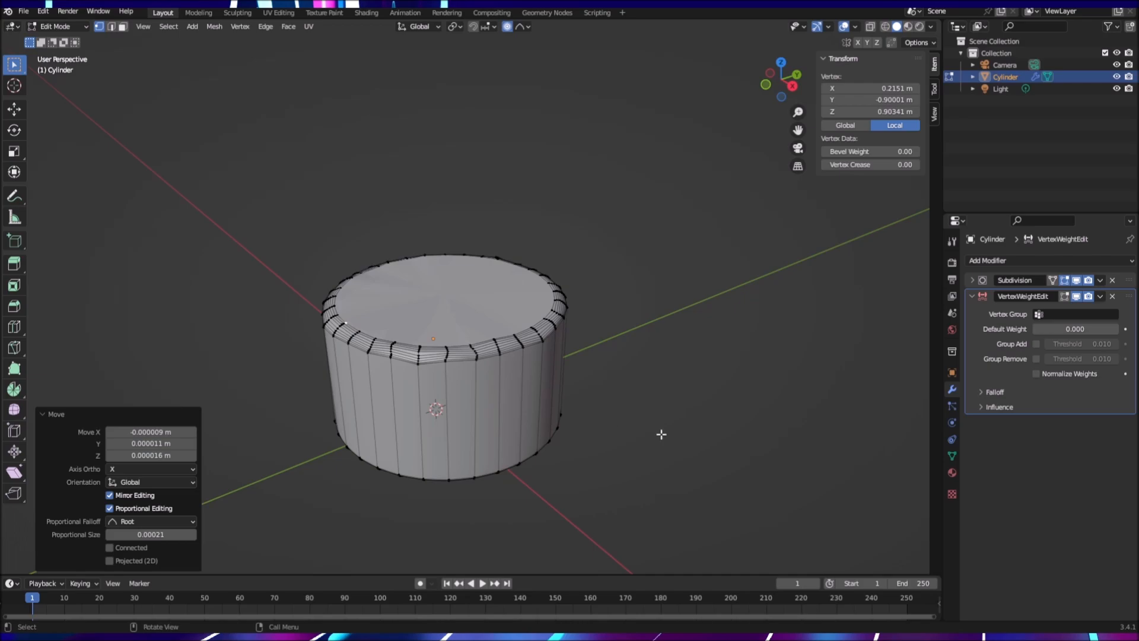
{"action": "left_click", "coordinate": [653, 450]}
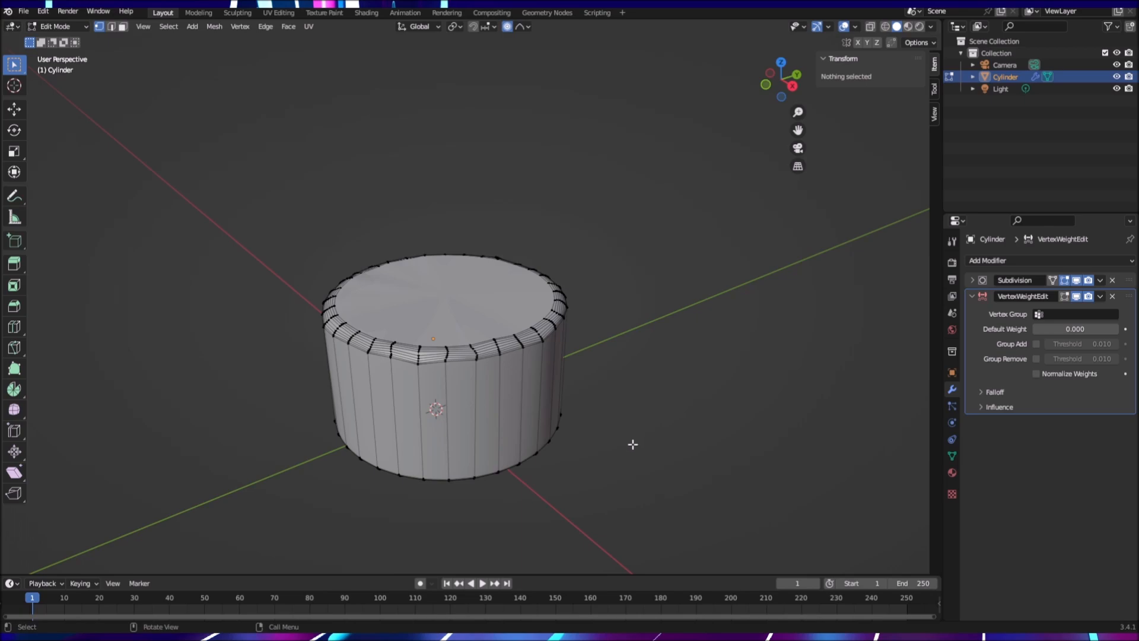
Step: Show the model in wireframe and select all vertices of the cylinder's top cap and bevelled rim
{"action": "middle_click_drag", "start_coordinate": [631, 448], "coordinate": [649, 422]}
{"action": "left_click", "coordinate": [885, 27]}
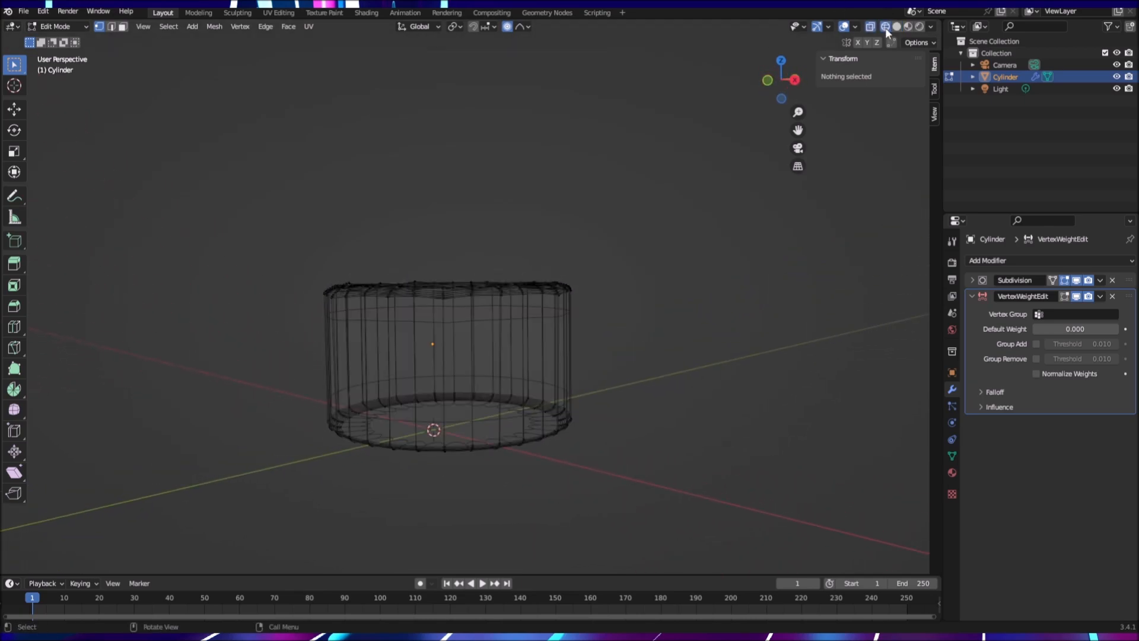
{"action": "left_click_drag", "start_coordinate": [290, 254], "coordinate": [588, 345]}
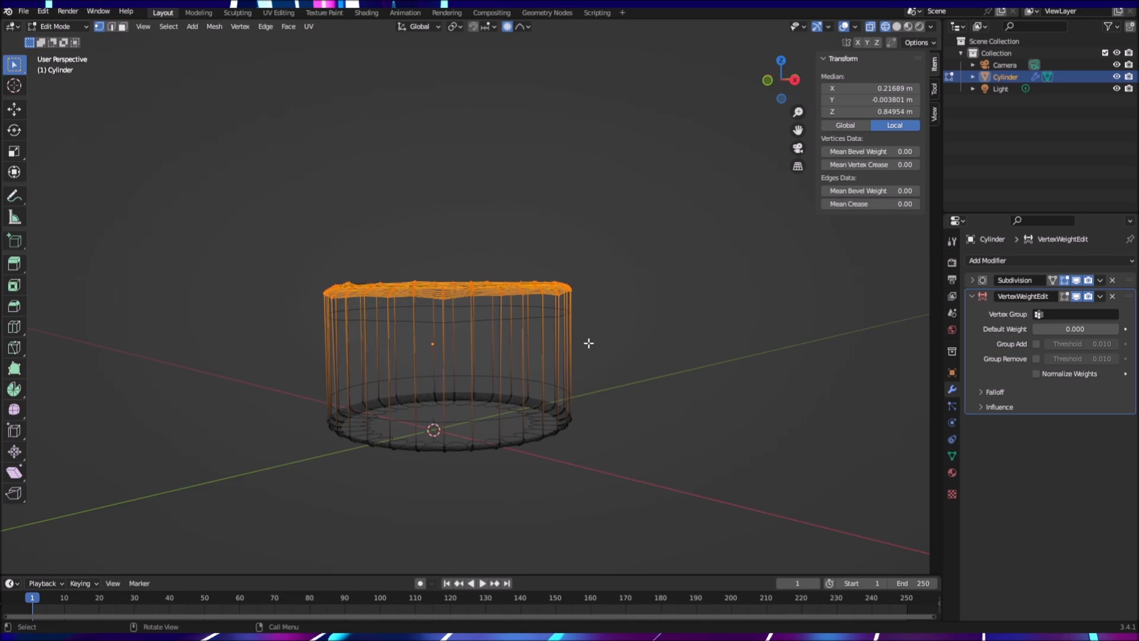
Step: Try to duplicate the selected top section and slide the copy's vertices
{"action": "key", "text": "shift"}
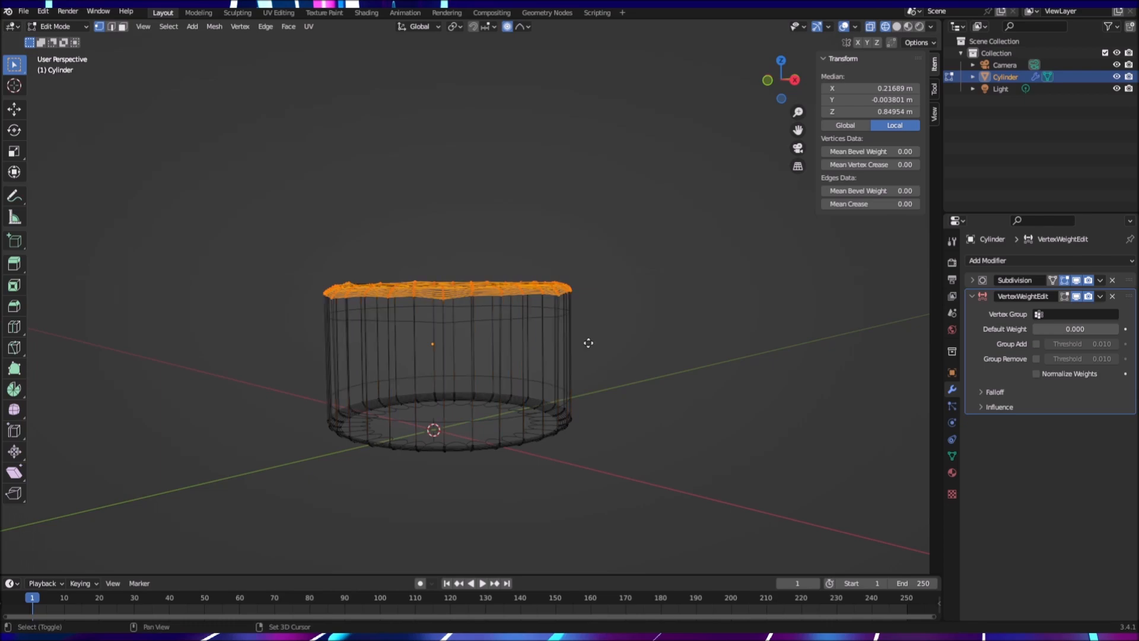
{"action": "key", "text": "g"}
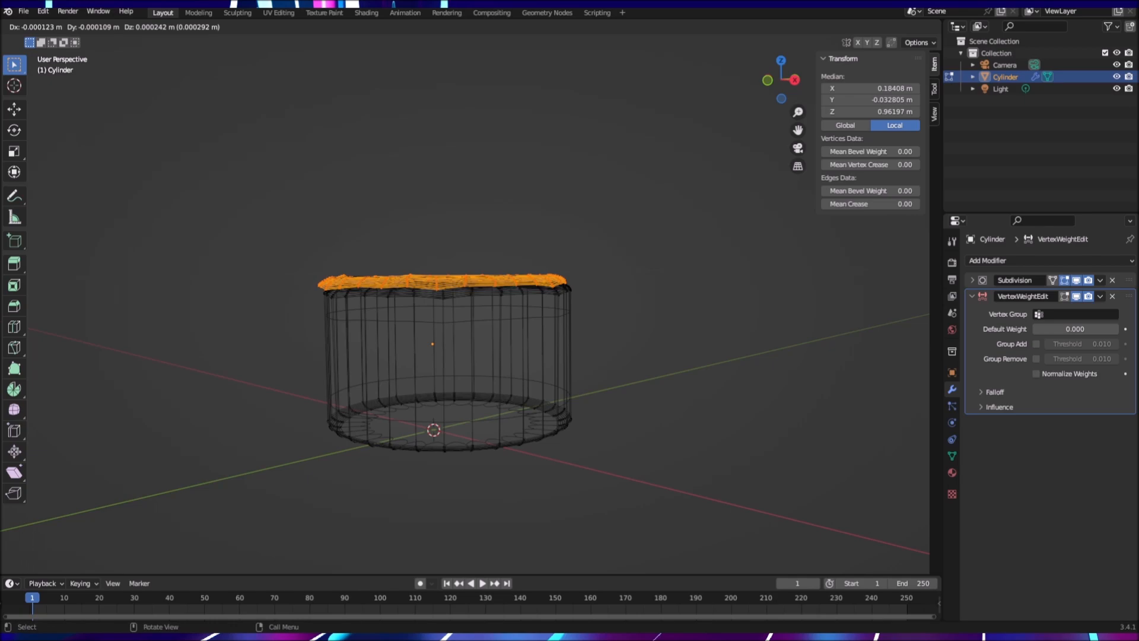
{"action": "key", "text": "g"}
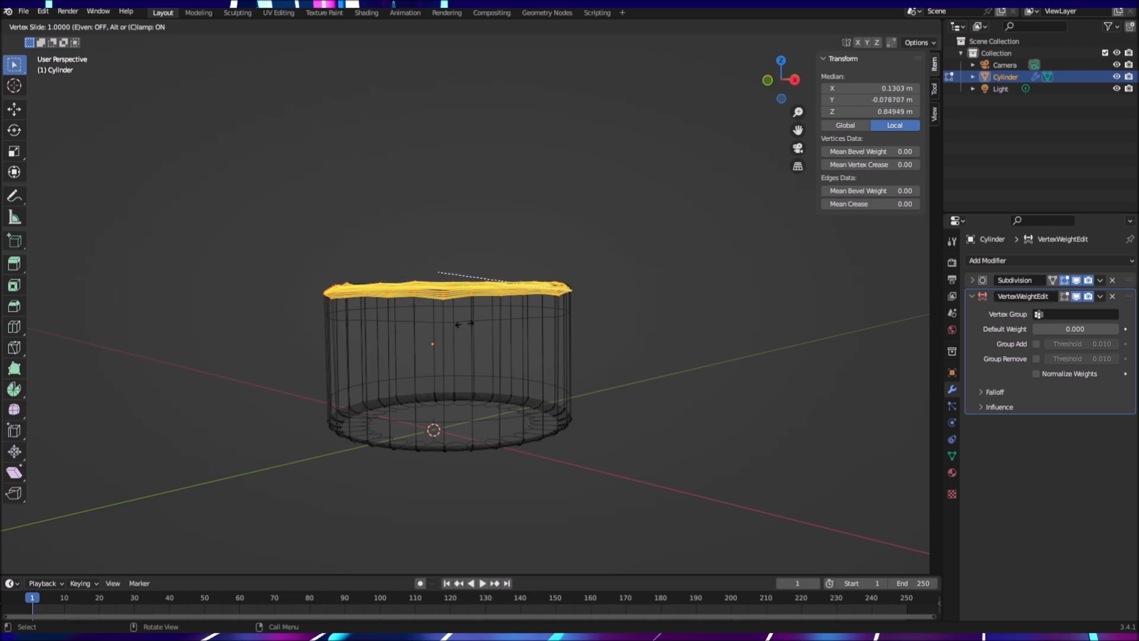
{"action": "left_click", "coordinate": [582, 311]}
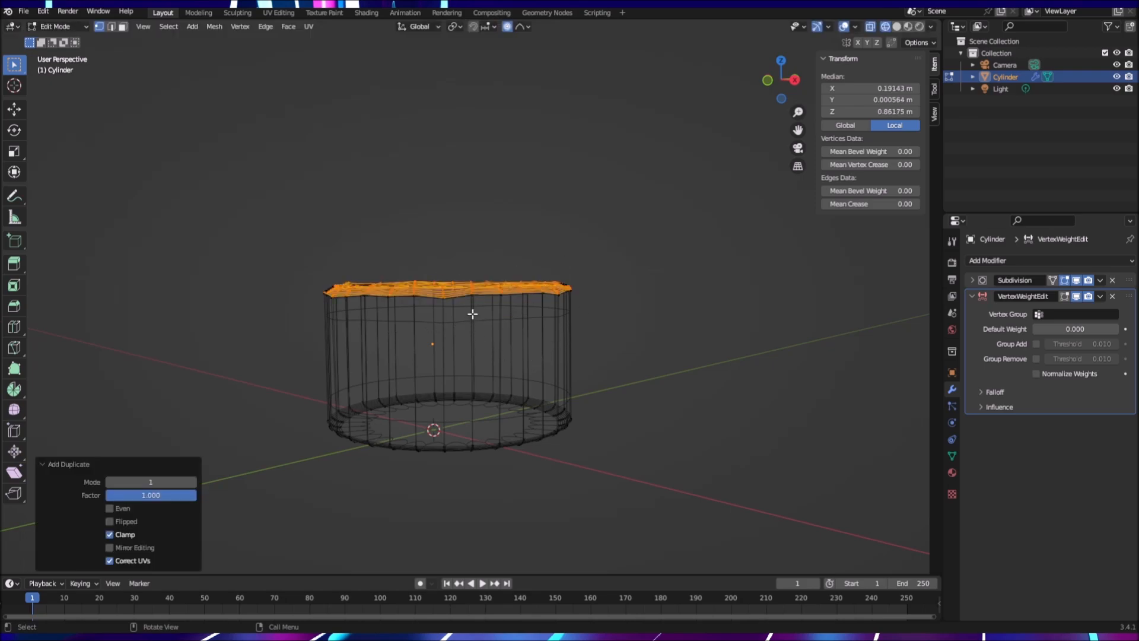
{"action": "key", "text": "alt+a"}
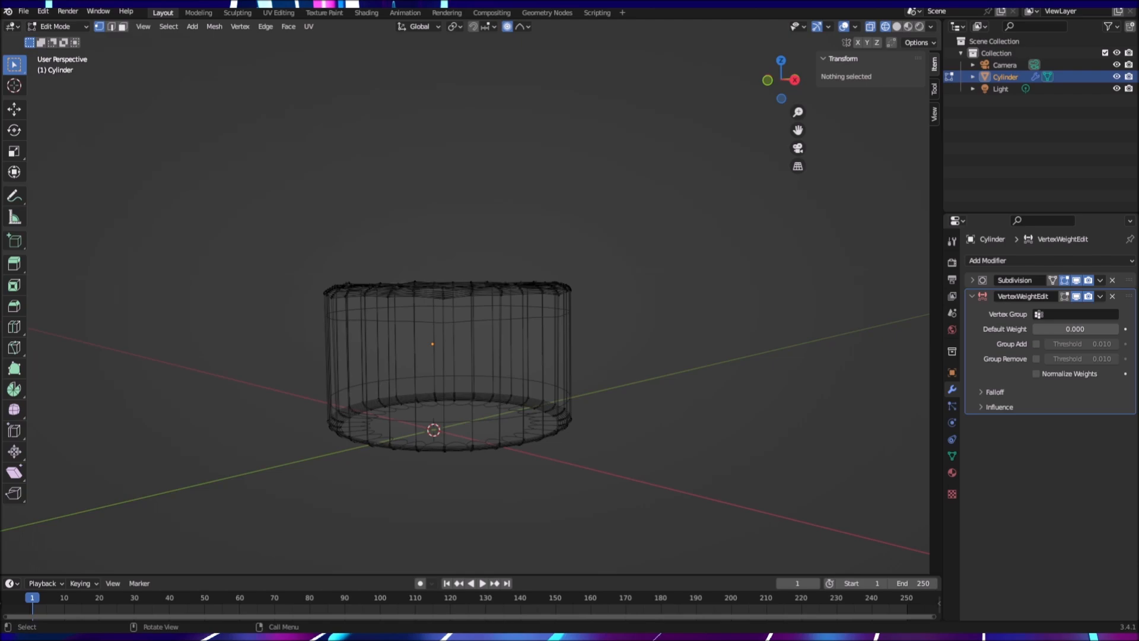
Step: Duplicate the cylinder's top section, place the copy about 0.0005 m above it, and separate the copy into its own object
{"action": "left_click_drag", "start_coordinate": [300, 216], "coordinate": [582, 352]}
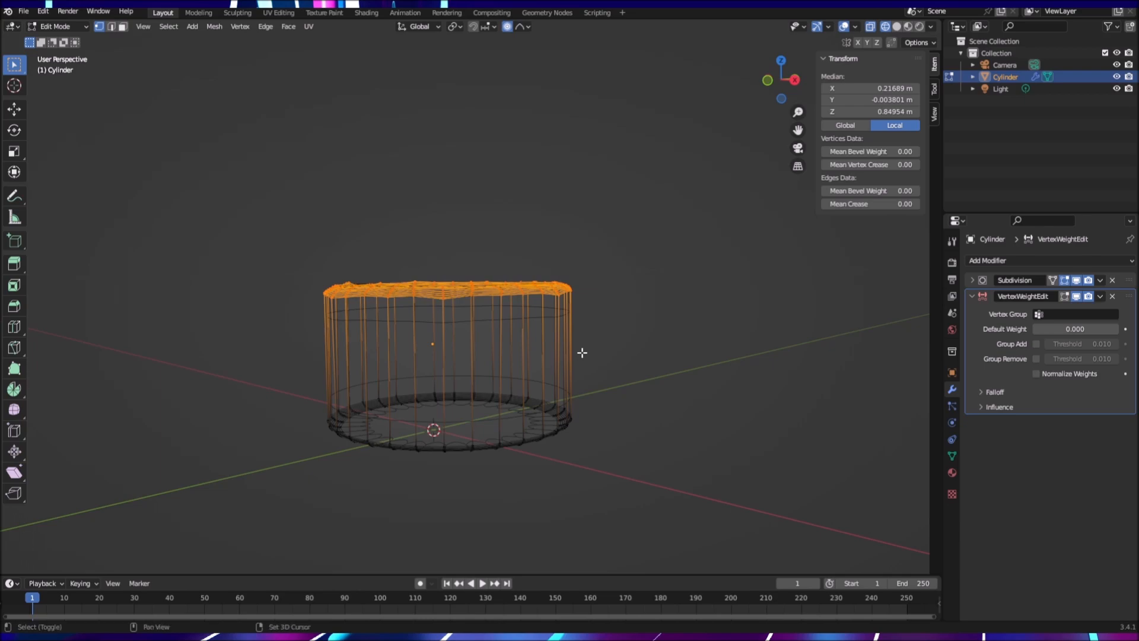
{"action": "key", "text": "shift+d"}
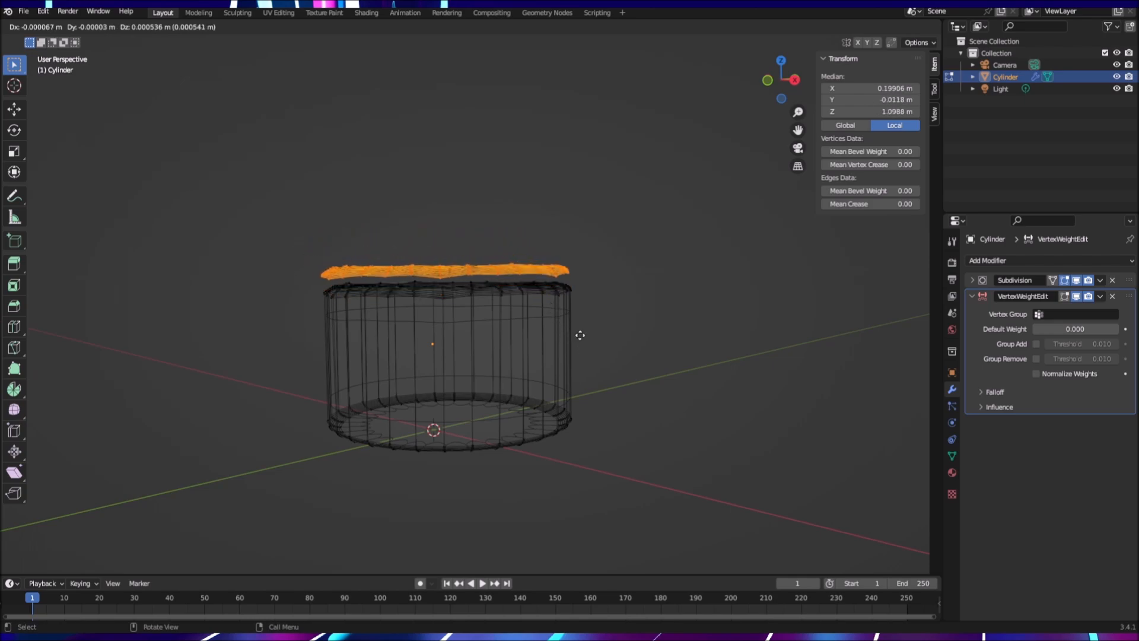
{"action": "left_click", "coordinate": [580, 336]}
{"action": "key", "text": "p"}
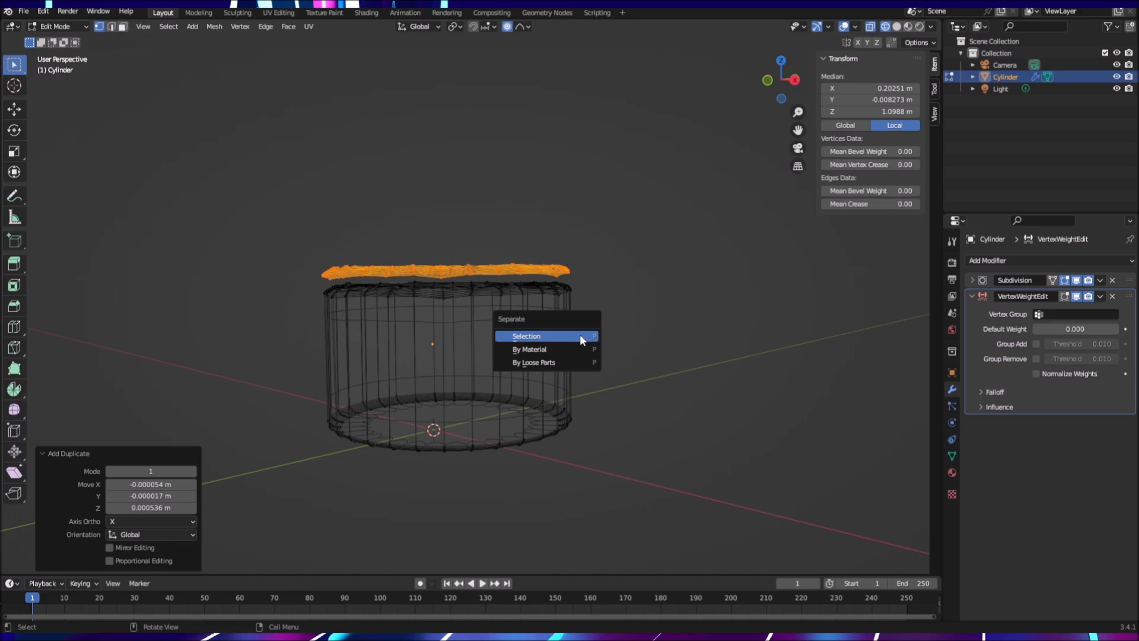
{"action": "left_click", "coordinate": [579, 333]}
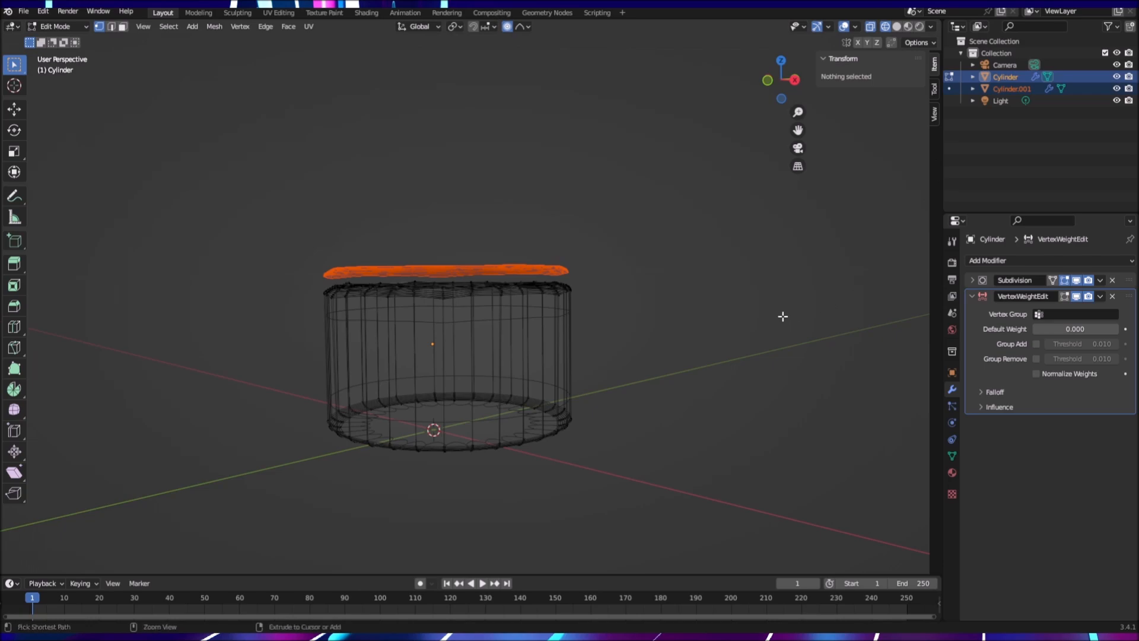
Step: Undo the separation and the raised duplicate, back to the selected top section
{"action": "key", "text": "ctrl+z"}
{"action": "key", "text": "ctrl+z"}
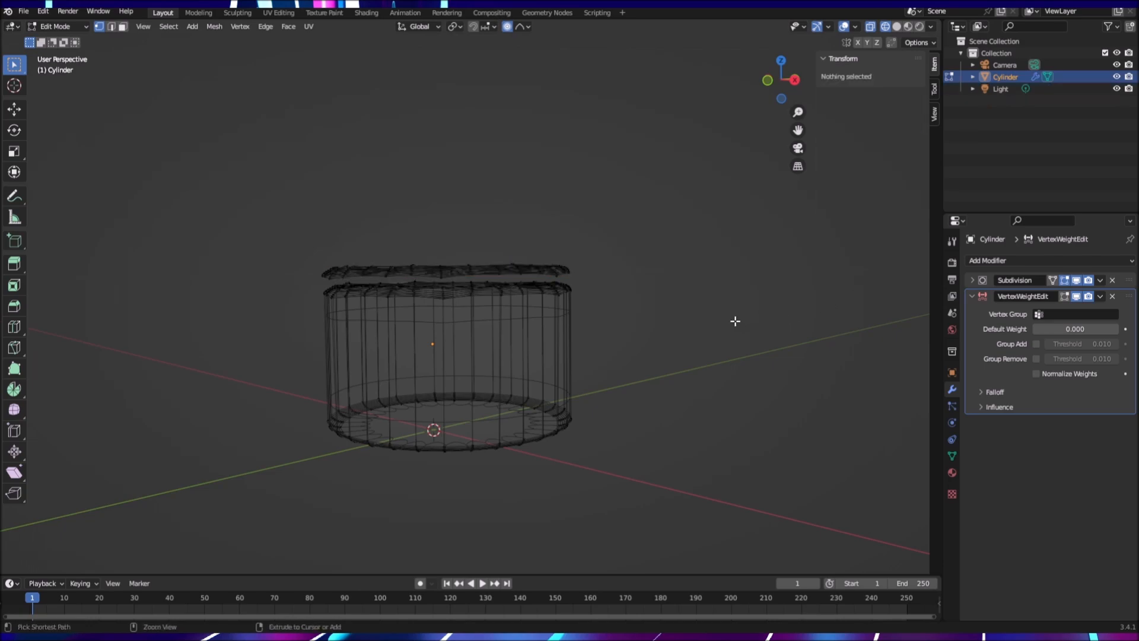
{"action": "key", "text": "ctrl+shift+z"}
{"action": "key", "text": "ctrl+z"}
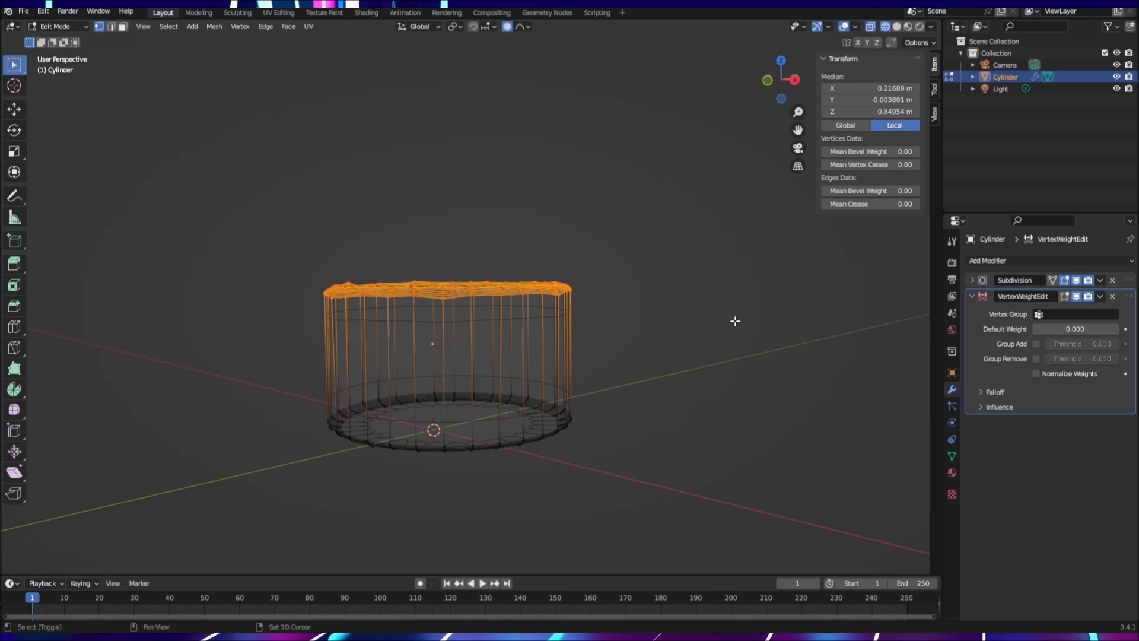
Step: Try a duplicate of the top section shifted slightly sideways, and undo it
{"action": "key", "text": "shift+d"}
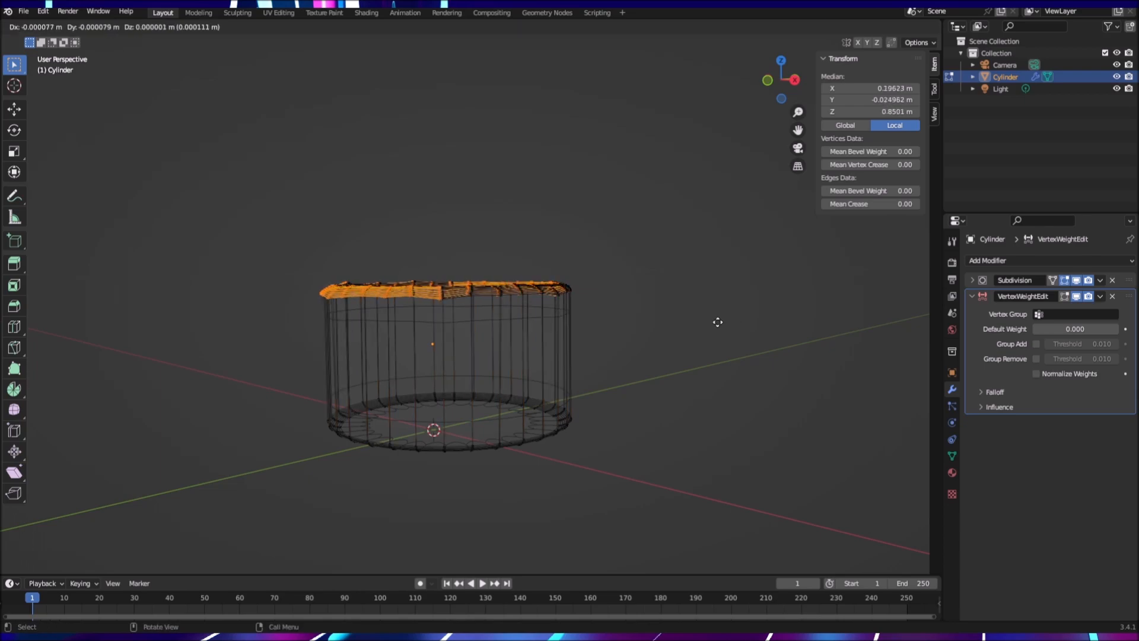
{"action": "left_click", "coordinate": [715, 323]}
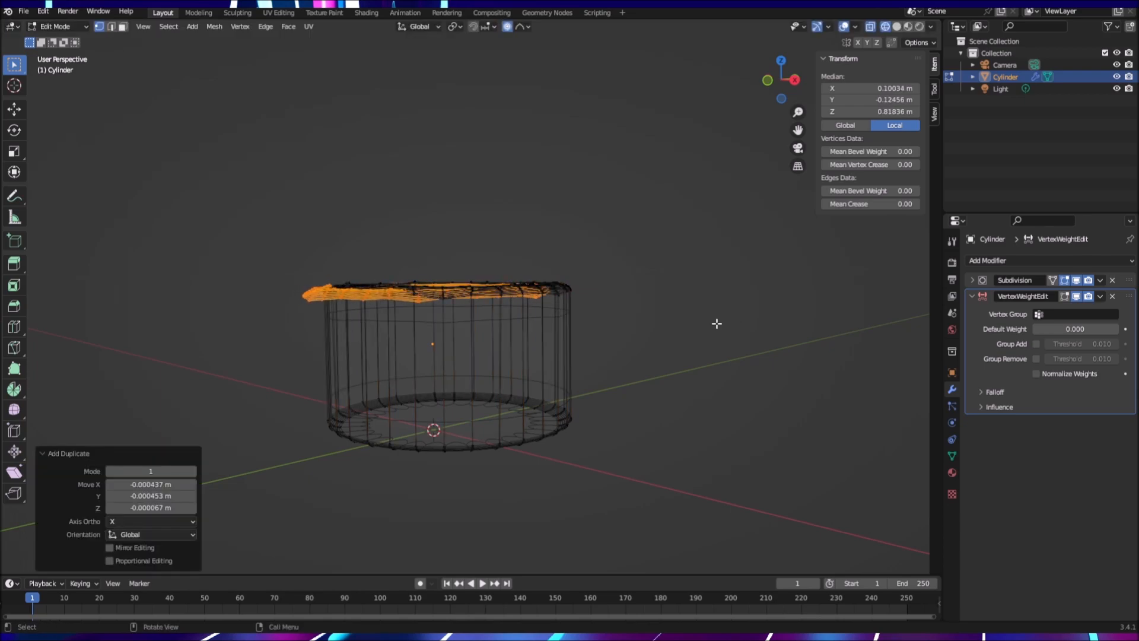
{"action": "key", "text": "ctrl"}
{"action": "key", "text": "ctrl+z"}
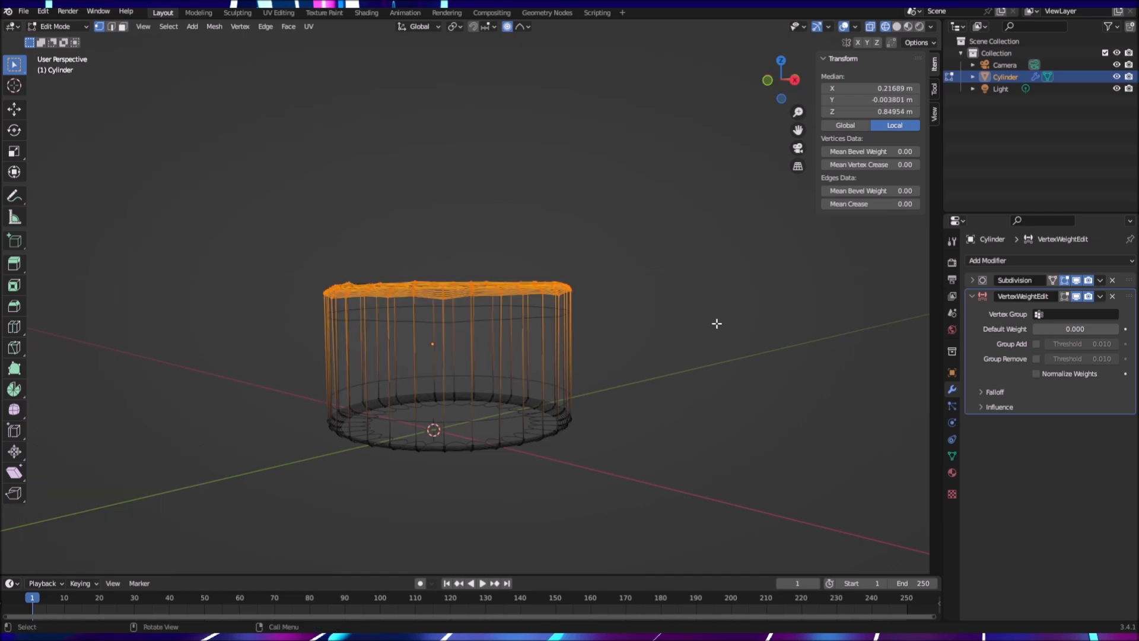
Step: Duplicate the cylinder's top section in place without any offset and separate the selection into its own object
{"action": "key", "text": "shift"}
{"action": "key", "text": "shift+d"}
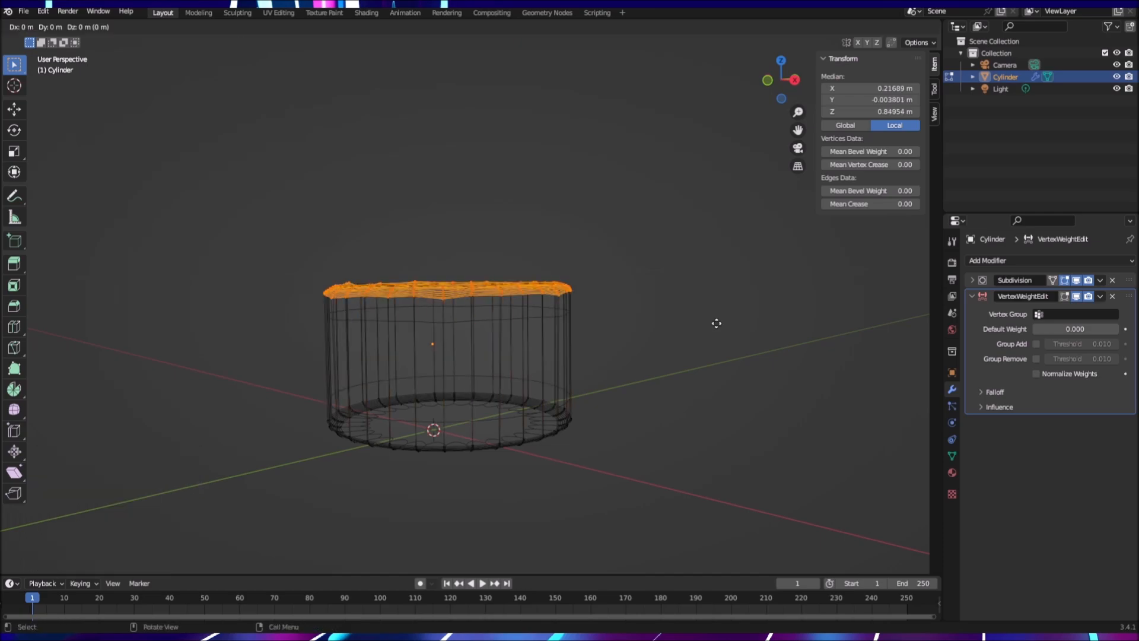
{"action": "right_click", "coordinate": [716, 323]}
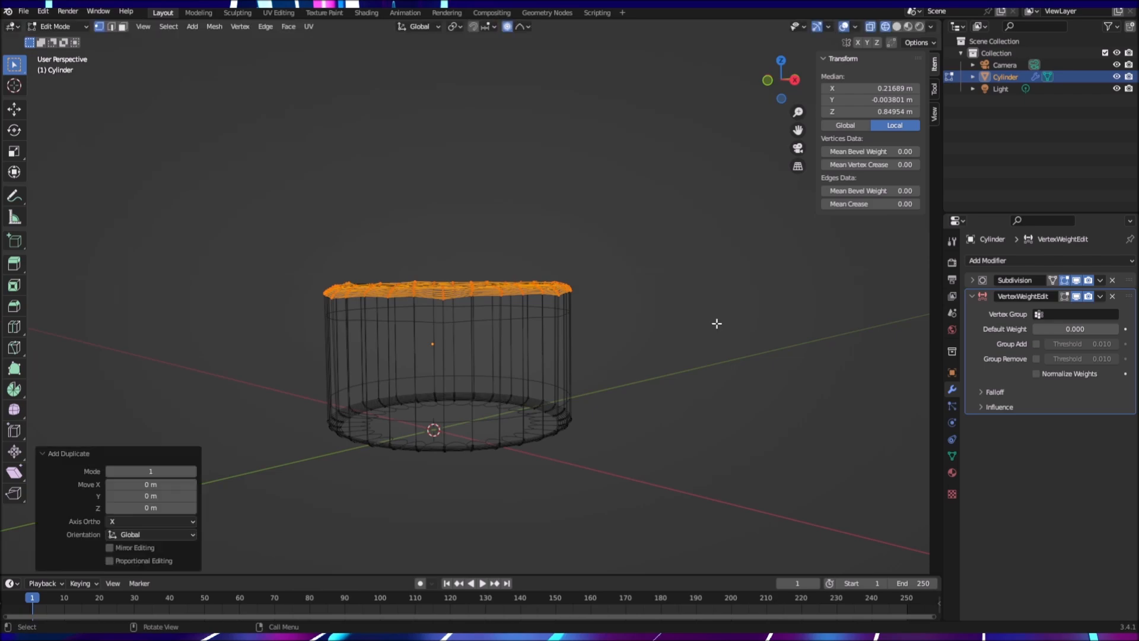
{"action": "key", "text": "p"}
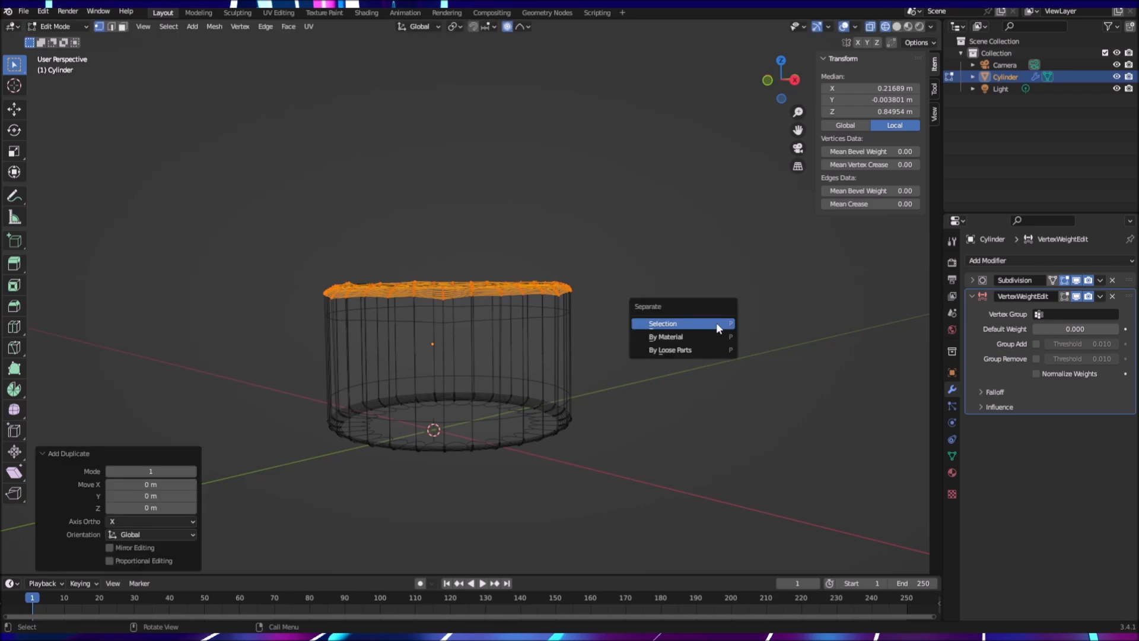
{"action": "left_click", "coordinate": [717, 323]}
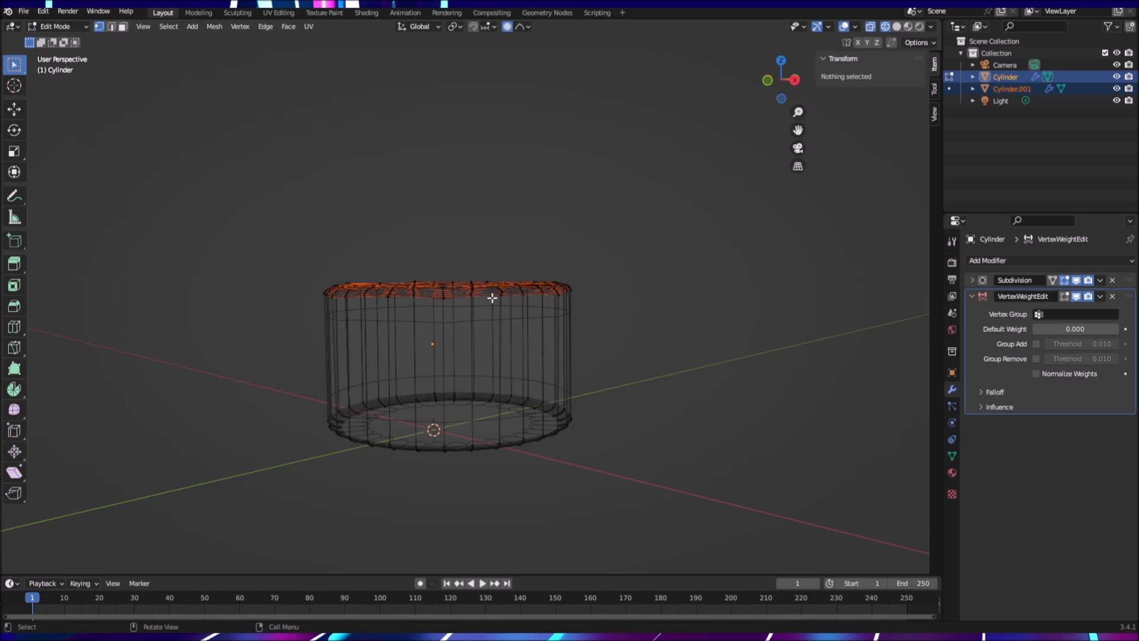
Step: Rename the original cylinder object as Cake
{"action": "left_click", "coordinate": [1115, 78]}
{"action": "left_click", "coordinate": [1116, 77]}
{"action": "left_click", "coordinate": [1008, 78]}
{"action": "double_click", "coordinate": [1009, 77]}
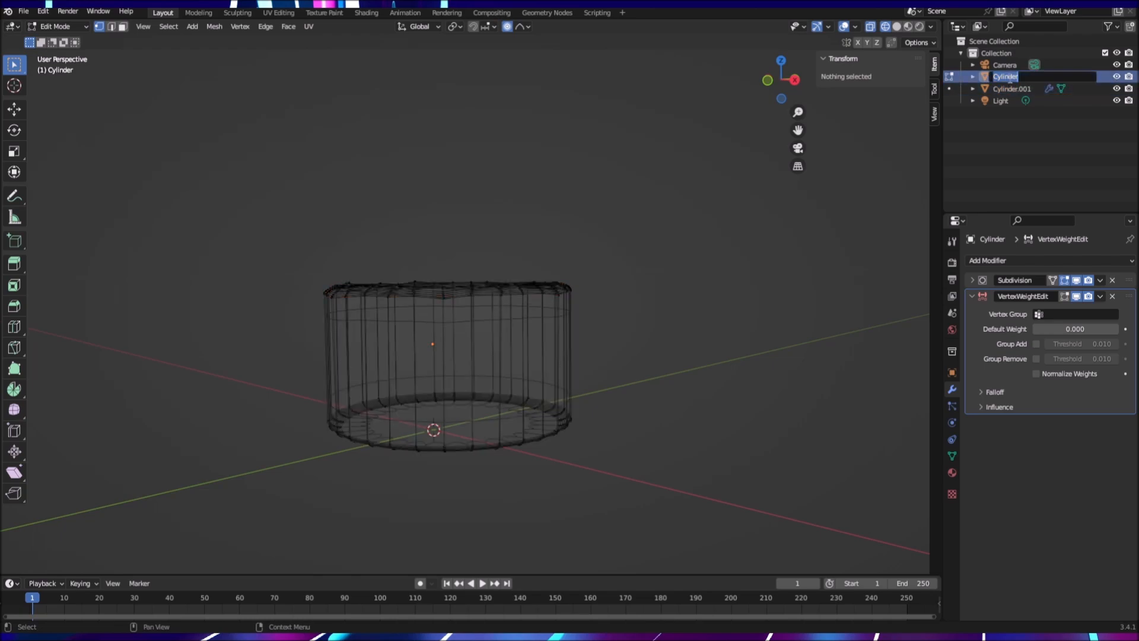
{"action": "type", "text": "Cake"}
{"action": "key", "text": "Return"}
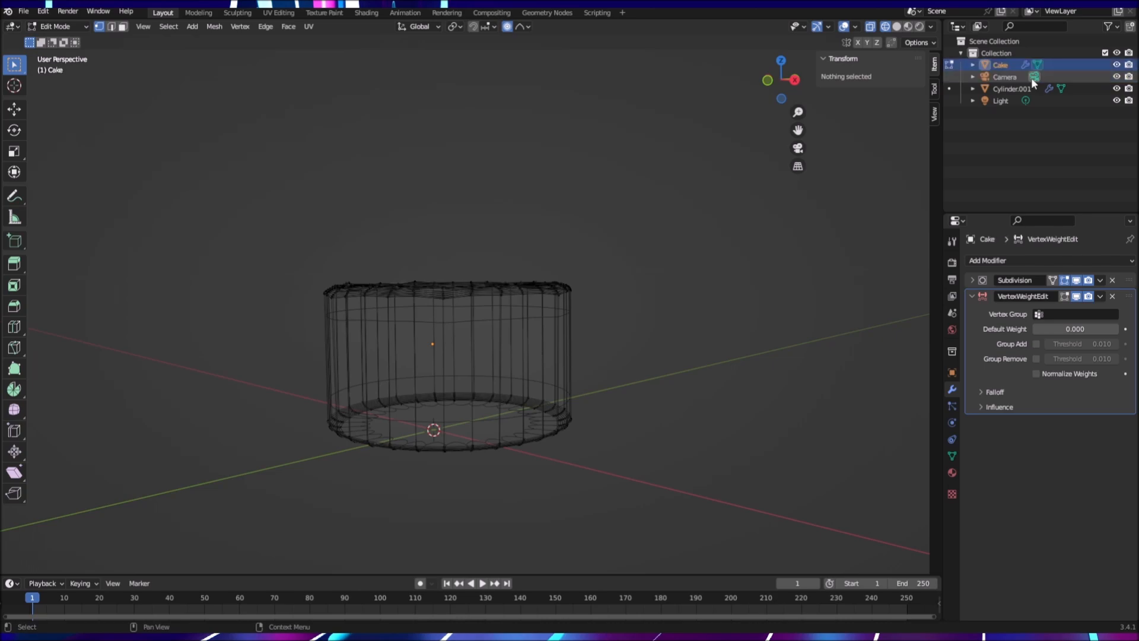
Step: Rename the separated top object as Frosting
{"action": "left_click", "coordinate": [1012, 88]}
{"action": "double_click", "coordinate": [1012, 88]}
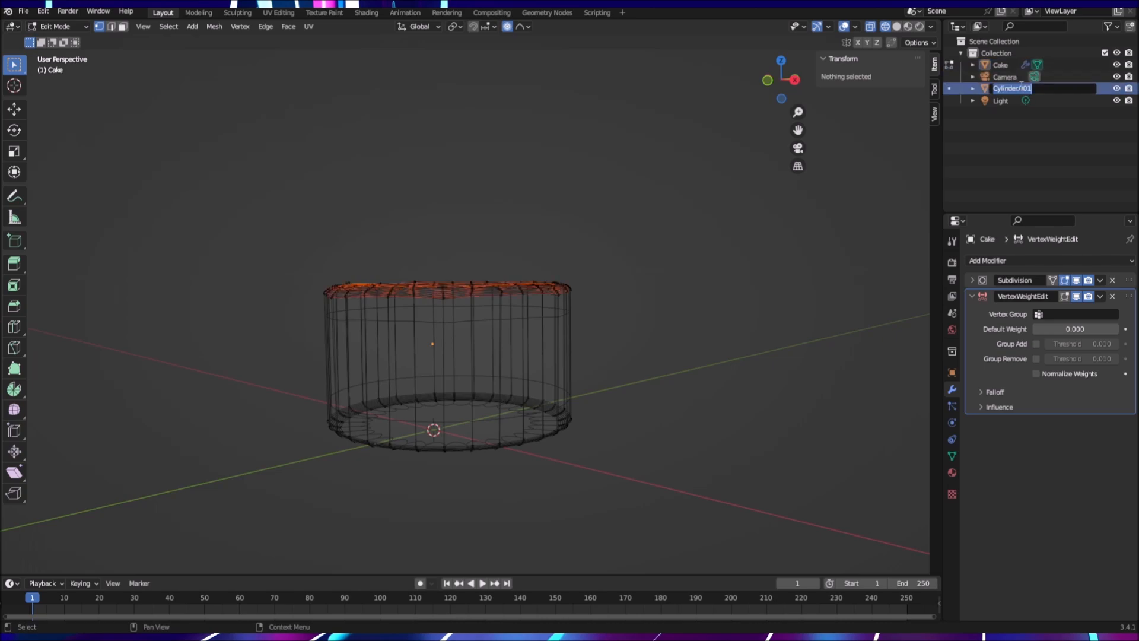
{"action": "type", "text": "Frosting"}
{"action": "key", "text": "Return"}
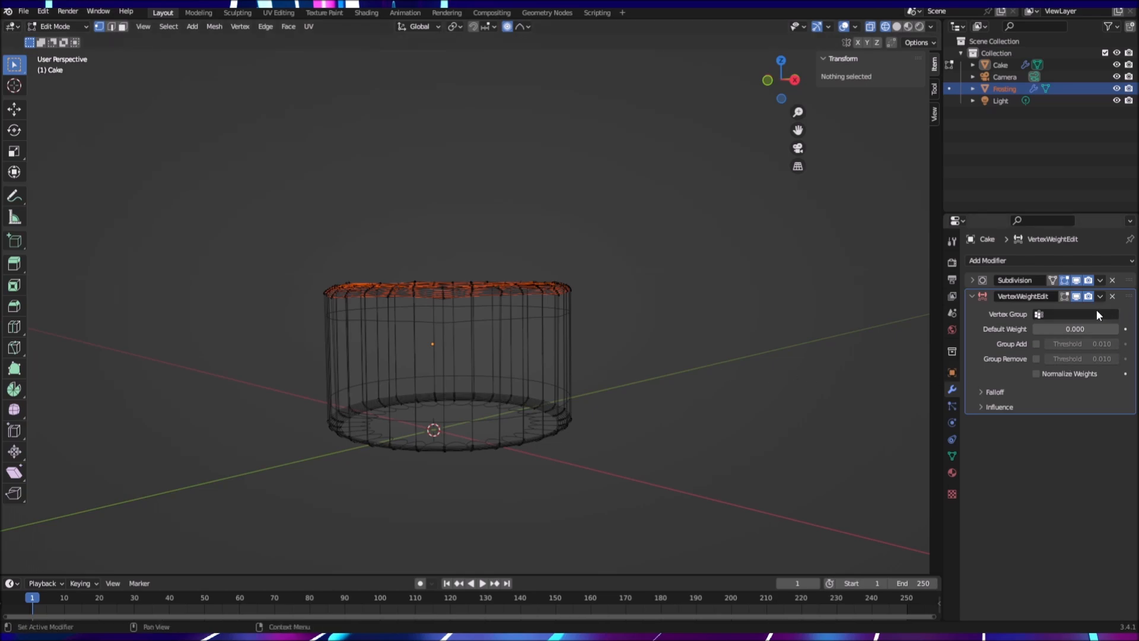
Step: Remove the VertexWeightEdit modifier from the Cake object and leave Cake selected
{"action": "left_click", "coordinate": [1112, 297]}
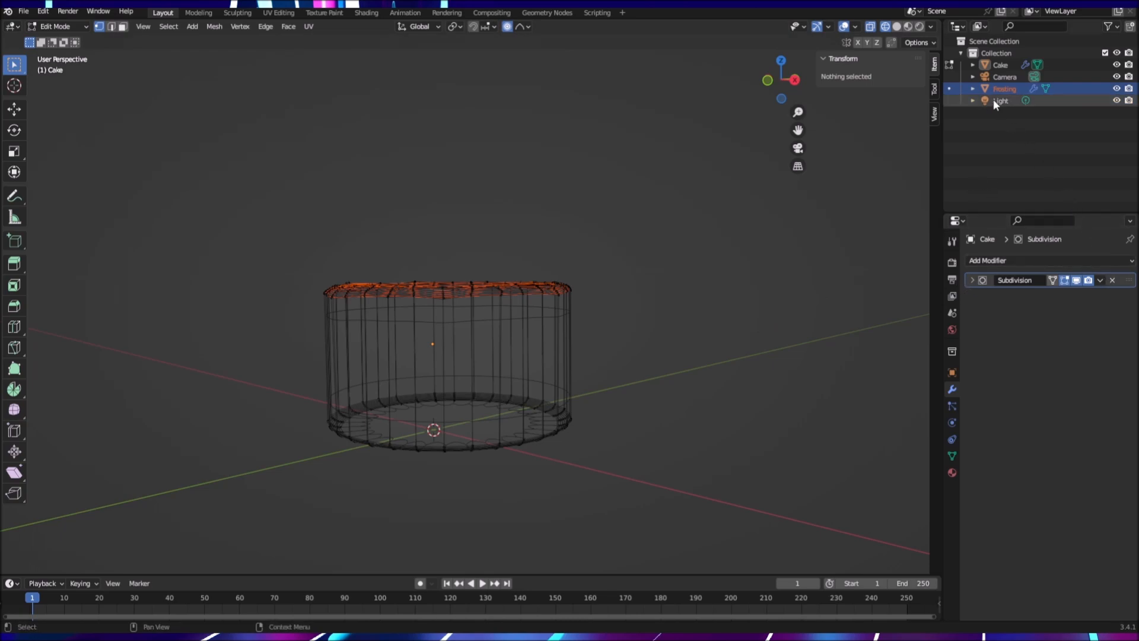
{"action": "left_click", "coordinate": [1070, 64]}
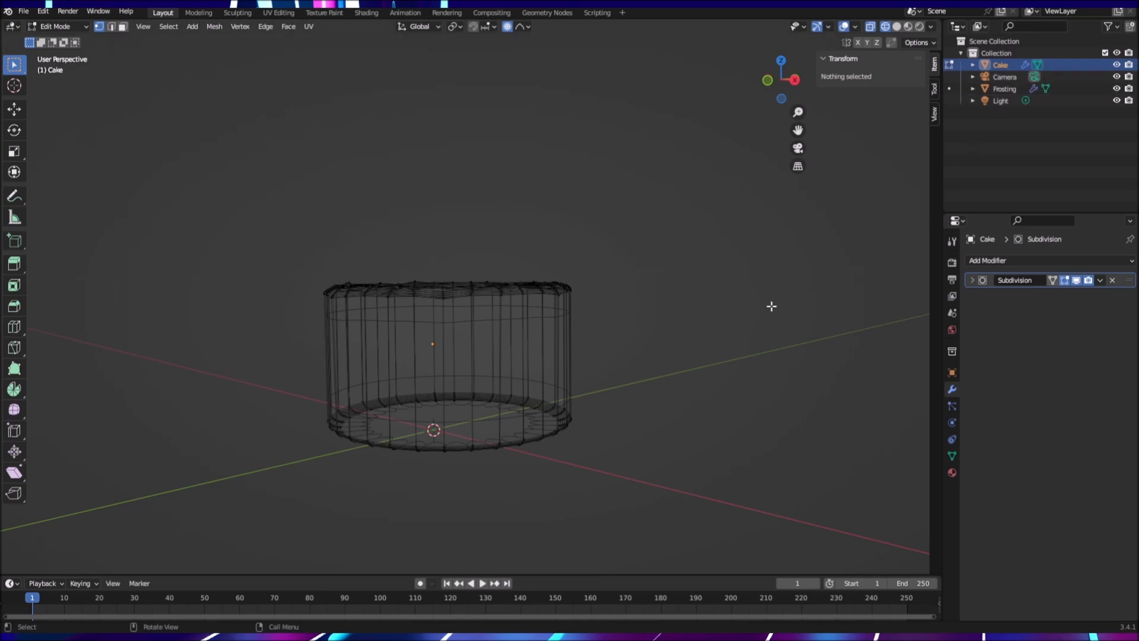
{"action": "left_click", "coordinate": [1006, 88]}
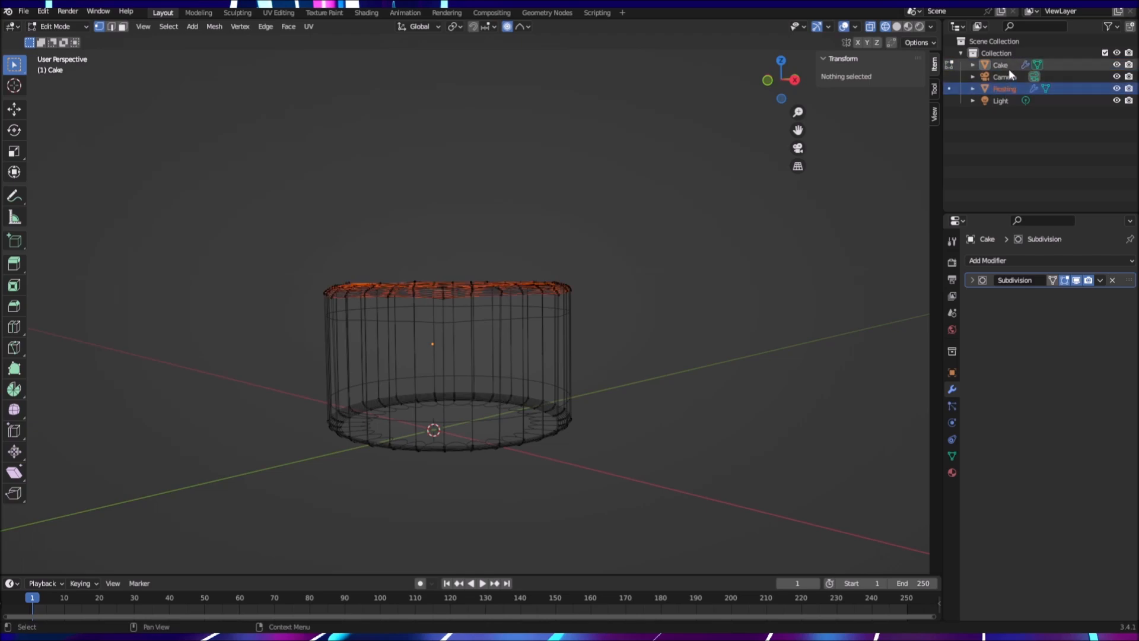
{"action": "left_click", "coordinate": [1010, 67]}
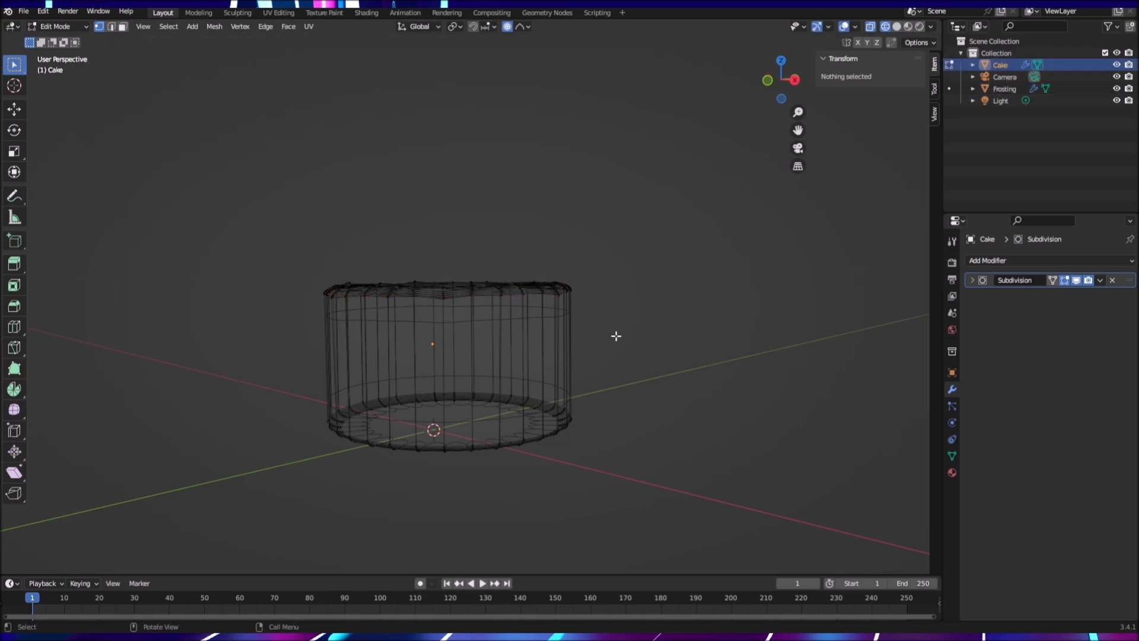
{"action": "scroll", "coordinate": [689, 387], "scroll_direction": "up", "scroll_amount": 2}
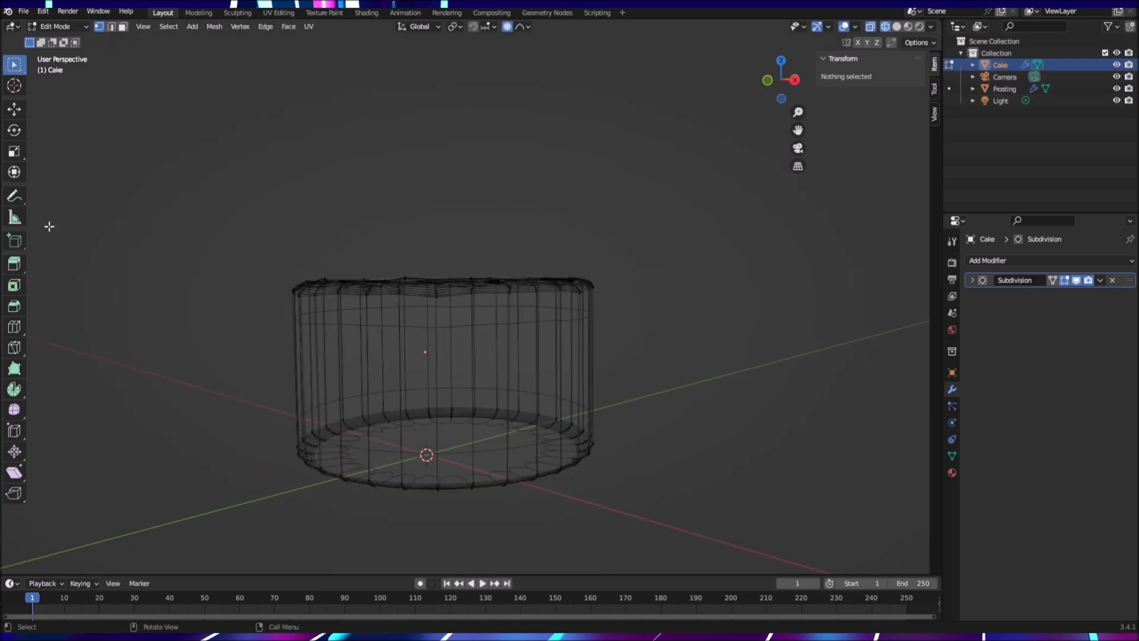
Step: Switch the viewport to solid shading, clear the vertex selection and return to Object Mode with the Frosting object selected
{"action": "left_click", "coordinate": [408, 286]}
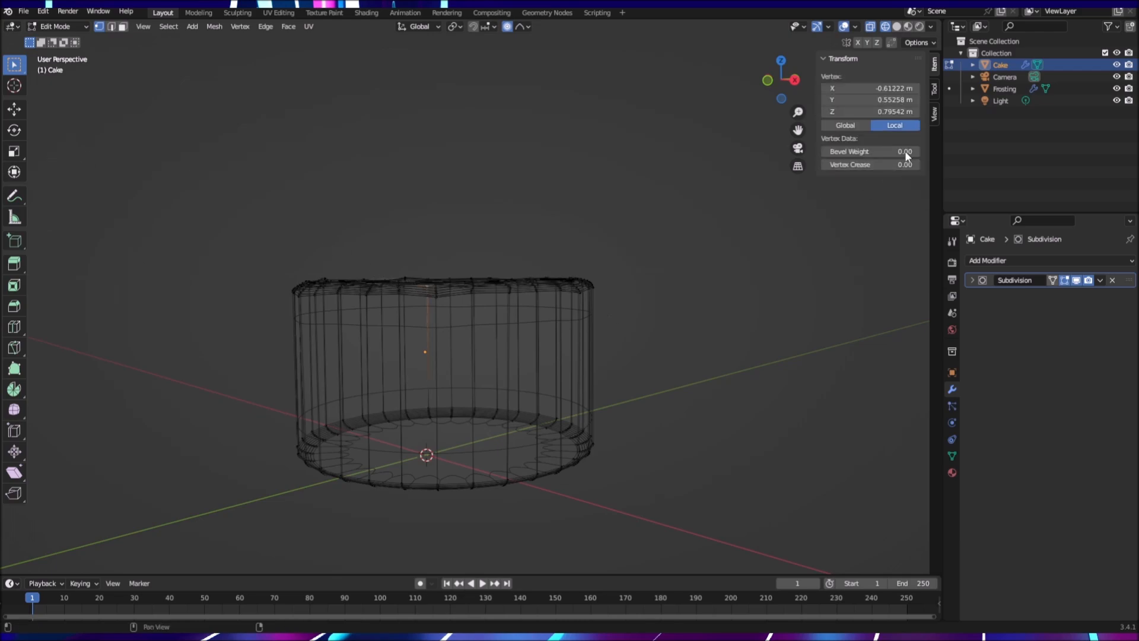
{"action": "left_click", "coordinate": [1007, 89]}
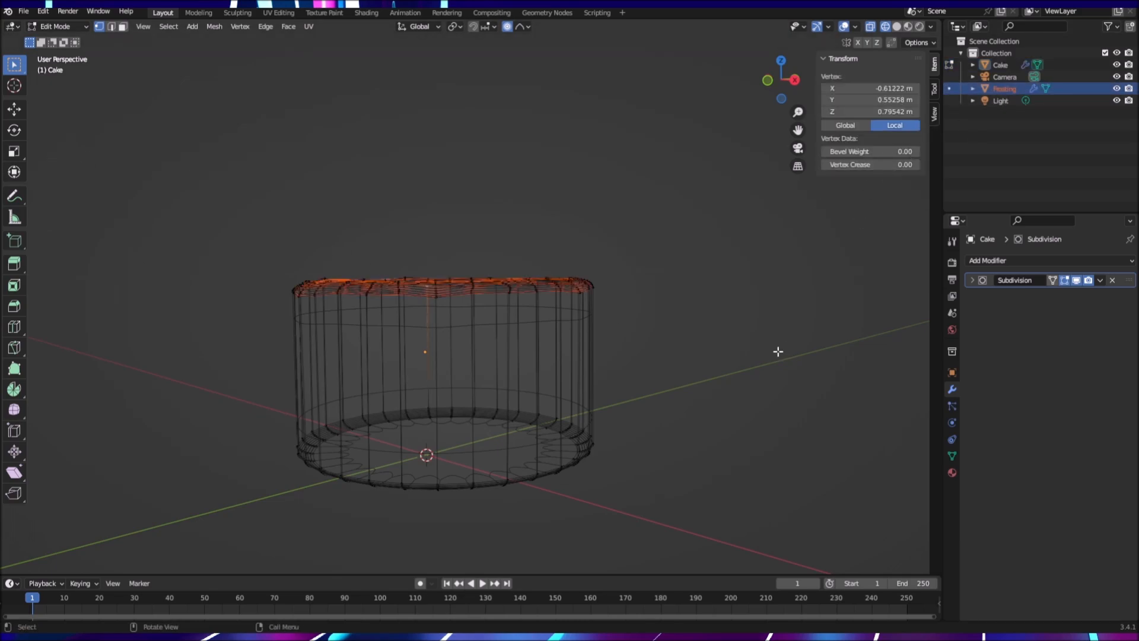
{"action": "mouse_move", "coordinate": [776, 346]}
{"action": "middle_mouse_down"}
{"action": "mouse_move", "coordinate": [732, 455]}
{"action": "mouse_move", "coordinate": [773, 435]}
{"action": "mouse_move", "coordinate": [801, 396]}
{"action": "middle_mouse_up"}
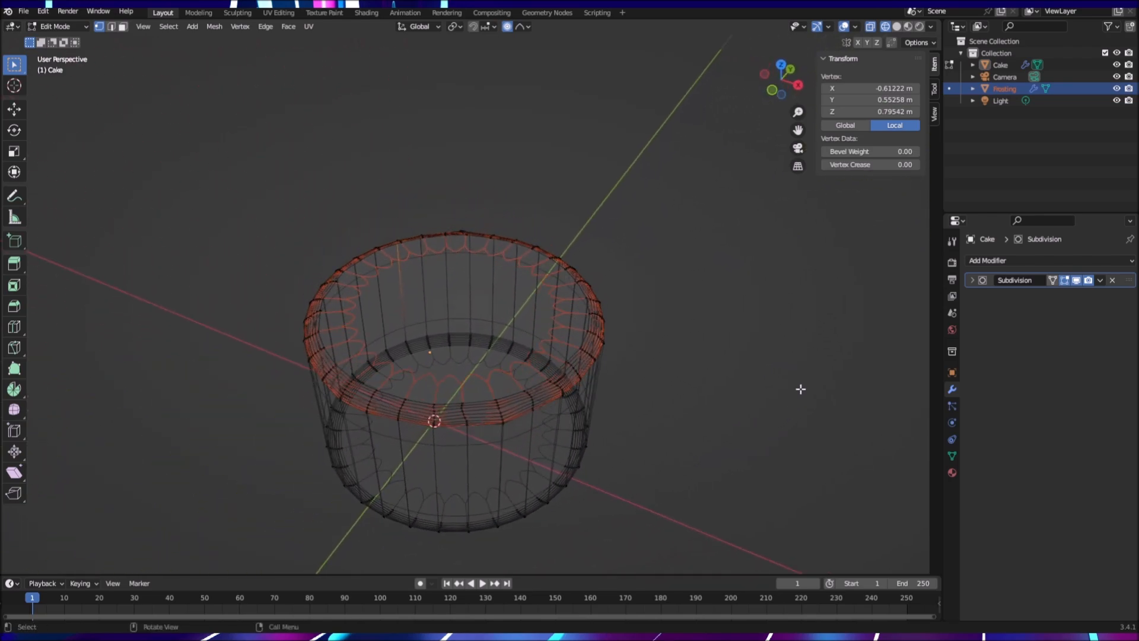
{"action": "left_click", "coordinate": [897, 27]}
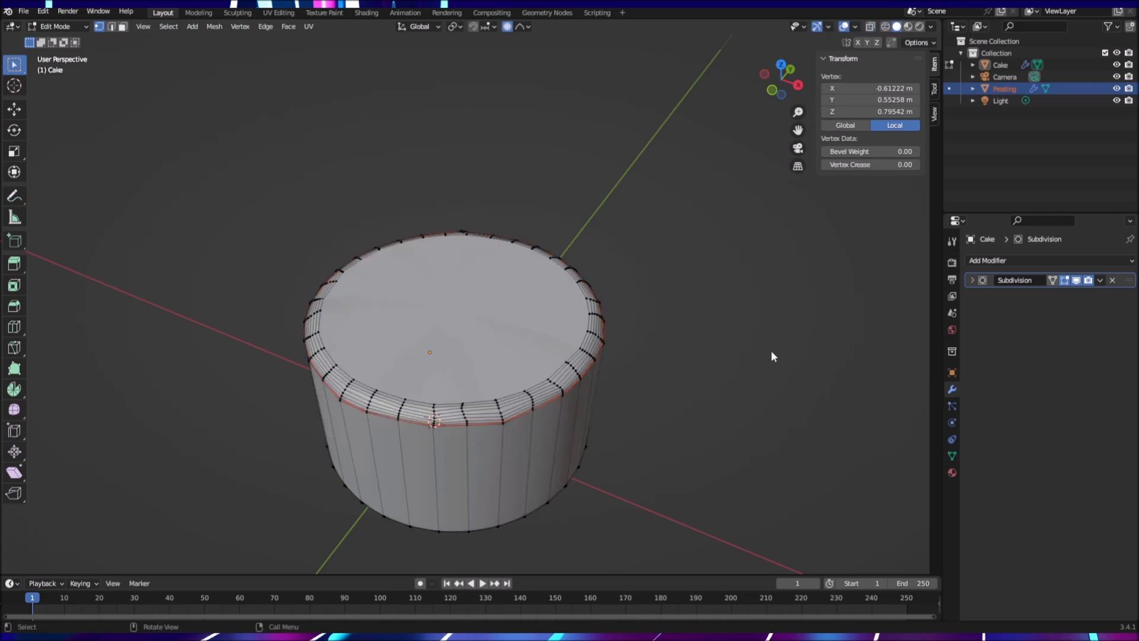
{"action": "key", "text": "alt+a"}
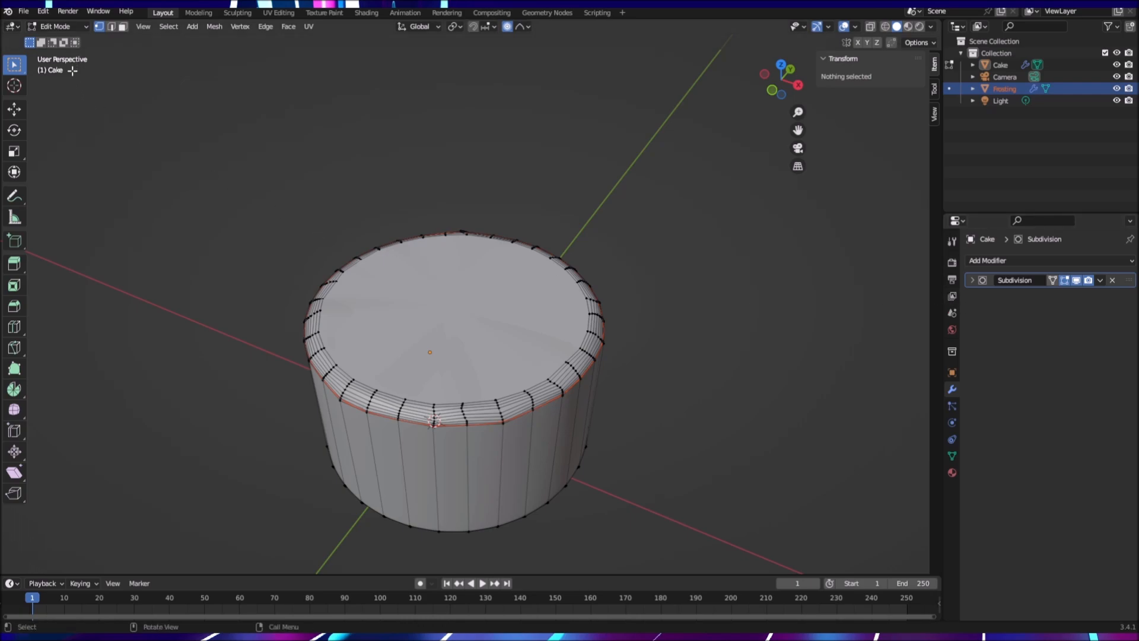
{"action": "key", "text": "Tab"}
{"action": "middle_click_drag", "start_coordinate": [605, 397], "coordinate": [534, 343]}
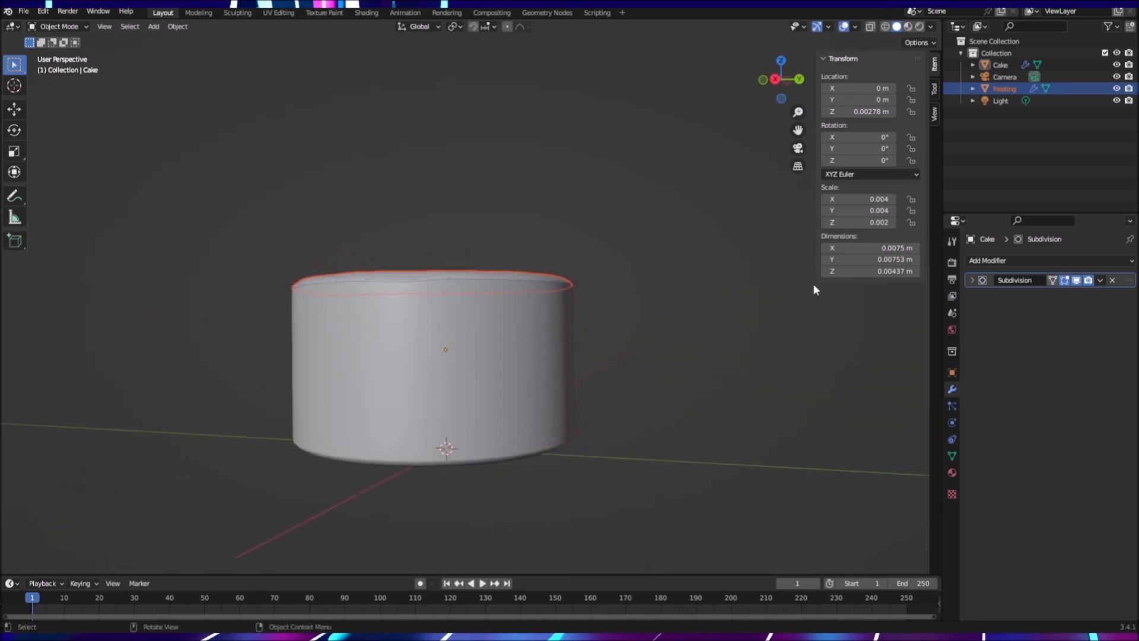
Step: Add a Solidify modifier to the Cake object and set its thickness to 0.47 m
{"action": "left_click", "coordinate": [972, 280]}
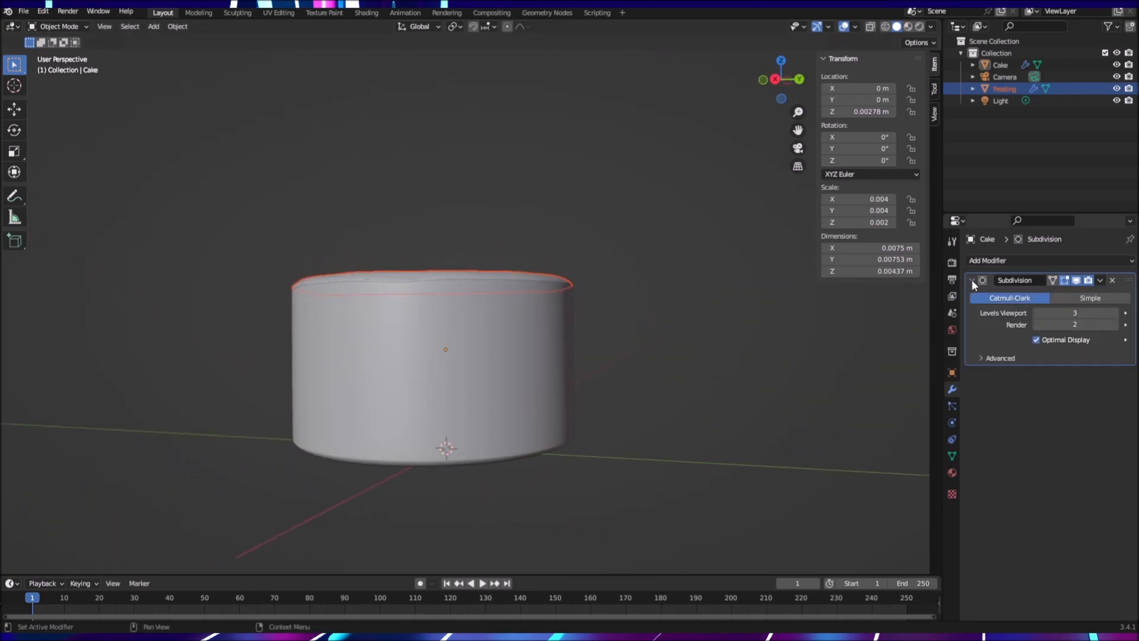
{"action": "left_click", "coordinate": [981, 358]}
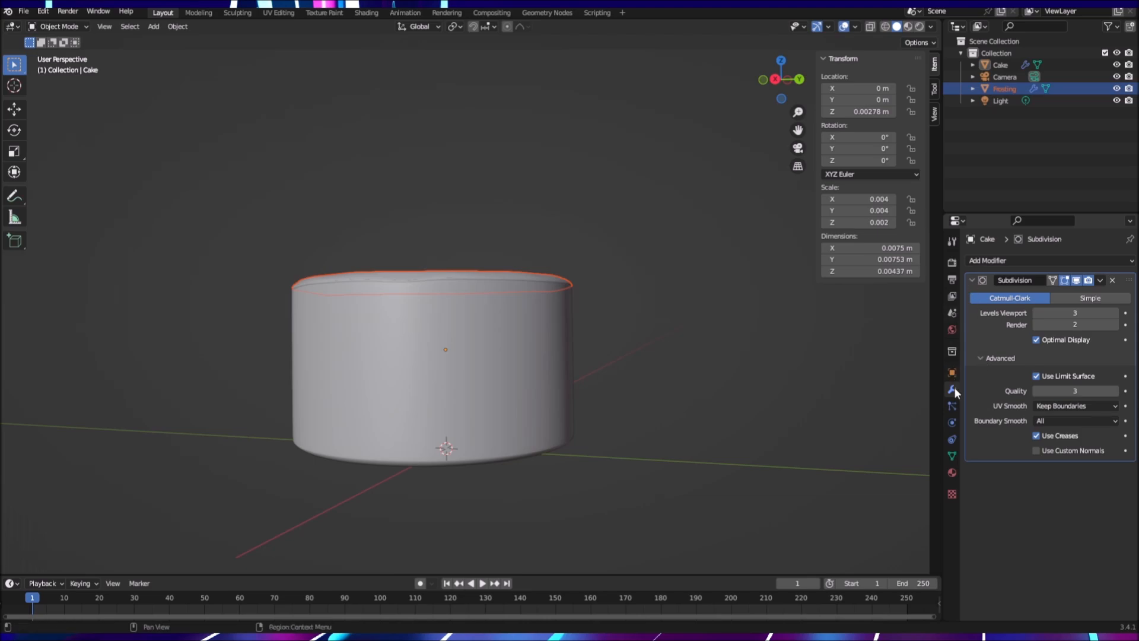
{"action": "left_click", "coordinate": [1089, 262]}
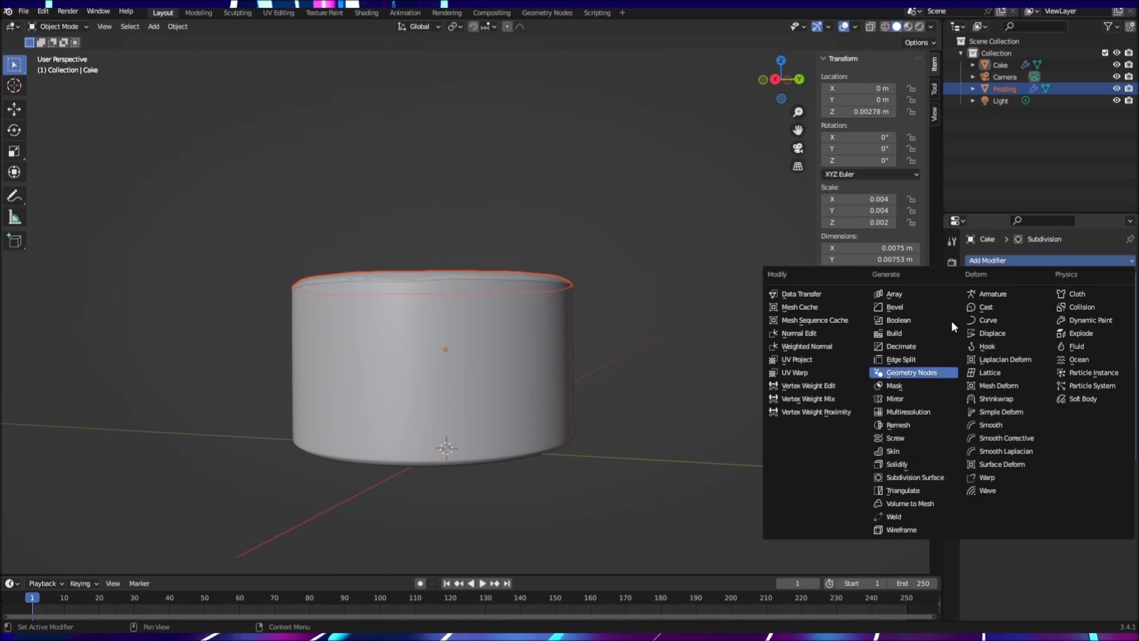
{"action": "left_click", "coordinate": [919, 466]}
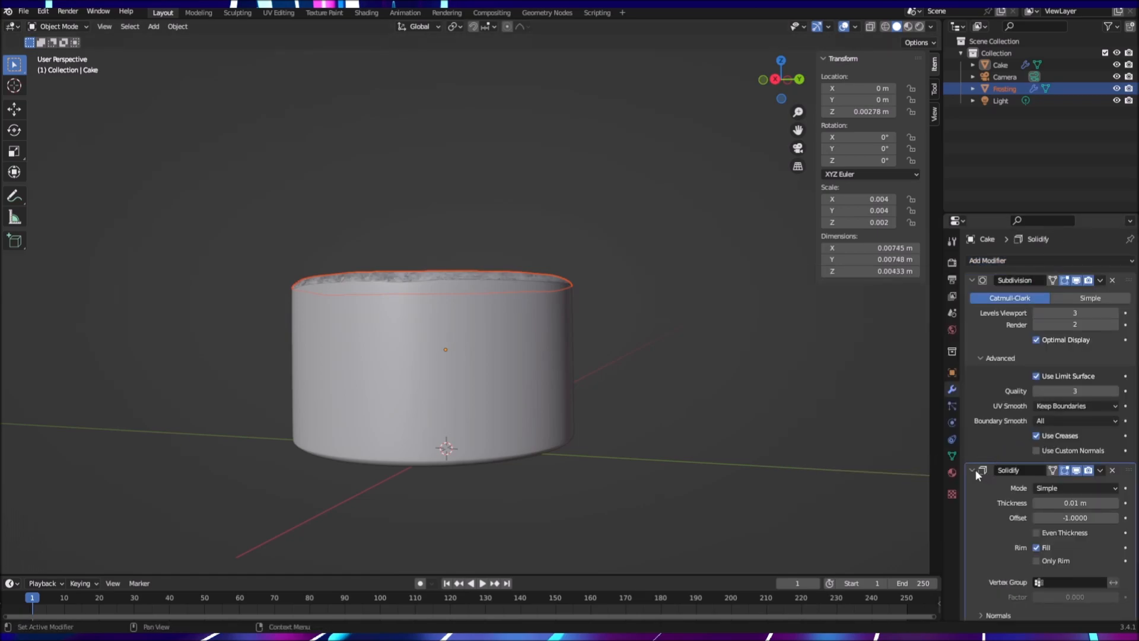
{"action": "scroll", "coordinate": [1025, 497], "scroll_direction": "down", "scroll_amount": 1}
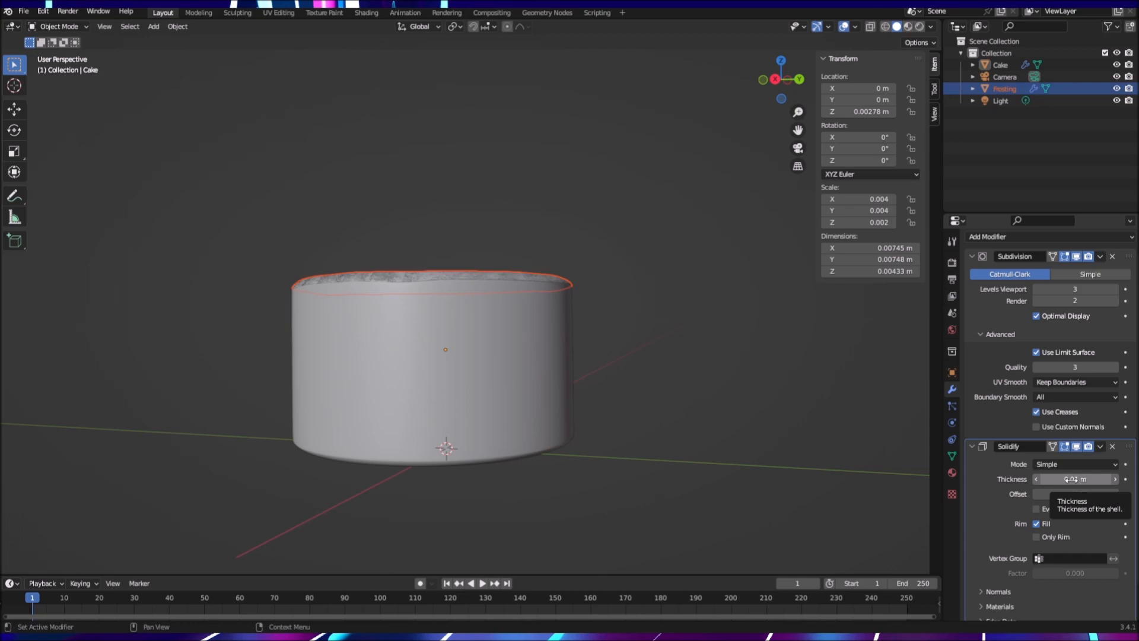
{"action": "left_click_drag", "start_coordinate": [1075, 479], "coordinate": [1062, 479]}
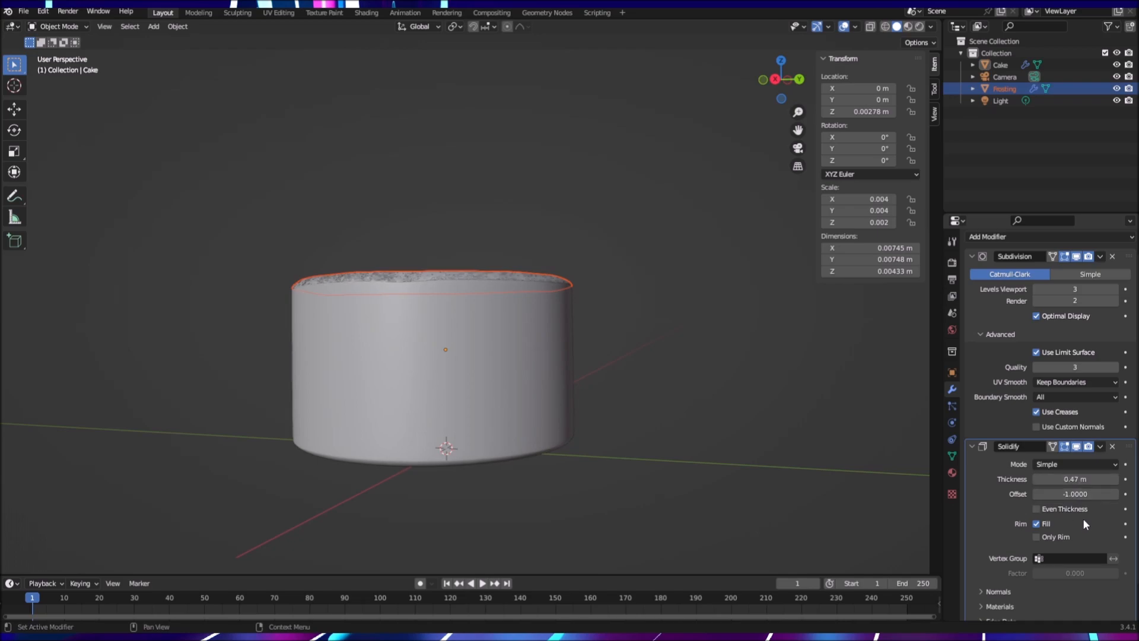
Step: Set the Cake Solidify modifier's edge creases to 0.095 inner, 1.000 outer and 0.184 rim
{"action": "scroll", "coordinate": [983, 499], "scroll_direction": "down", "scroll_amount": 2}
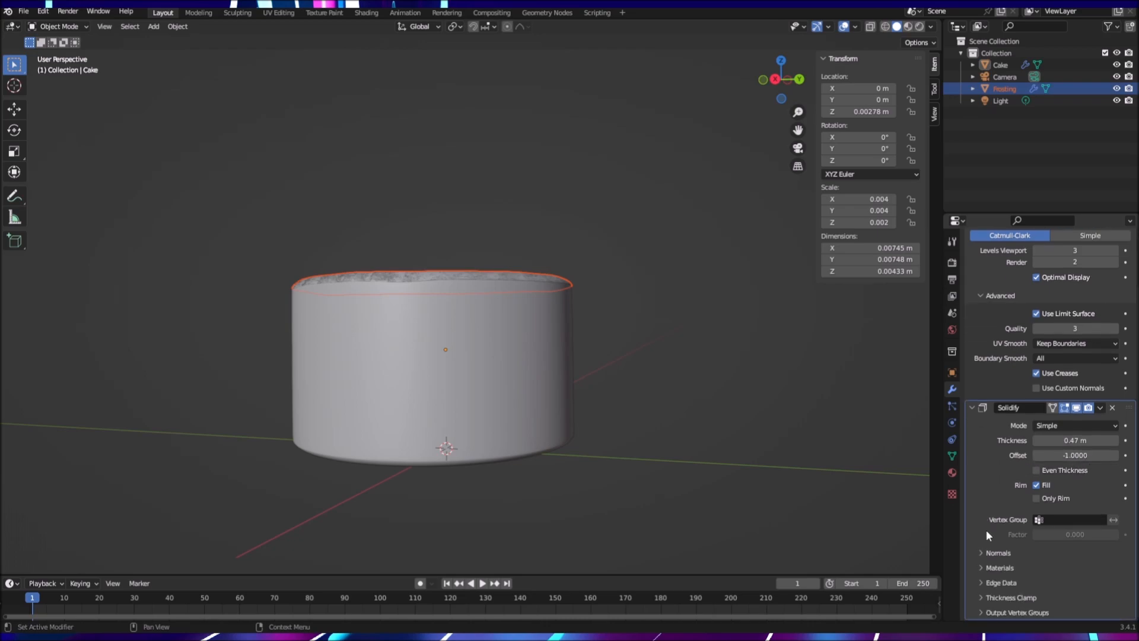
{"action": "left_click", "coordinate": [981, 552]}
{"action": "left_click", "coordinate": [980, 552]}
{"action": "left_click", "coordinate": [981, 567]}
{"action": "left_click", "coordinate": [982, 565]}
{"action": "left_click", "coordinate": [983, 582]}
{"action": "scroll", "coordinate": [982, 582], "scroll_direction": "down", "scroll_amount": 2}
{"action": "scroll", "coordinate": [1076, 567], "scroll_direction": "down", "scroll_amount": 1}
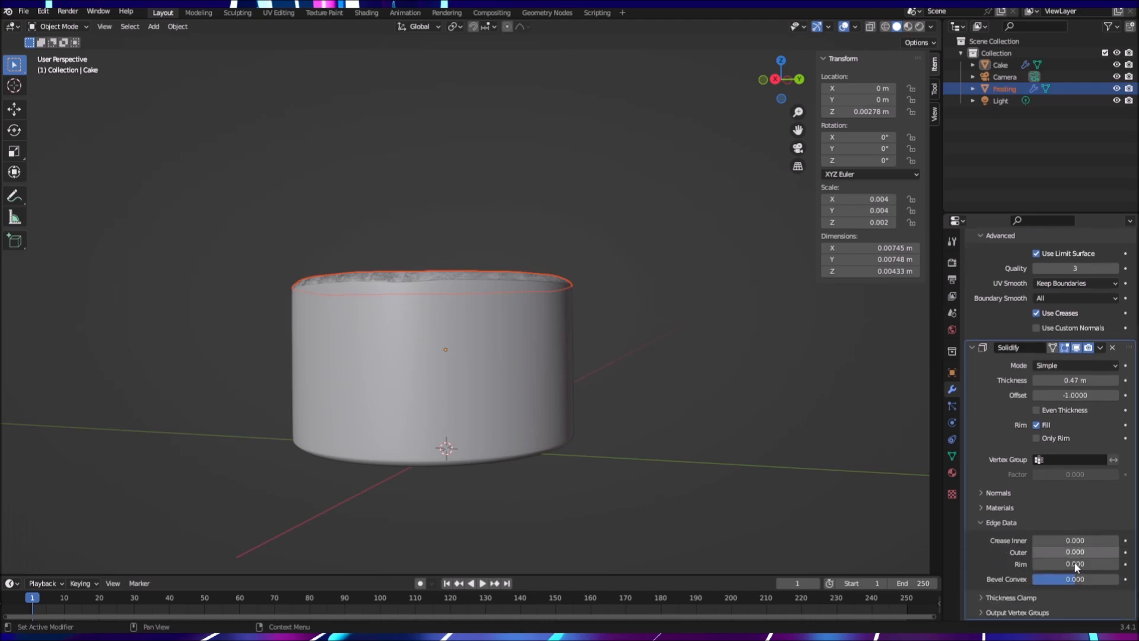
{"action": "mouse_move", "coordinate": [1075, 552]}
{"action": "left_mouse_down"}
{"action": "mouse_move", "coordinate": [1135, 552]}
{"action": "mouse_move", "coordinate": [1082, 553]}
{"action": "left_mouse_up"}
{"action": "left_click_drag", "start_coordinate": [1043, 540], "coordinate": [1065, 563]}
{"action": "left_click", "coordinate": [985, 596]}
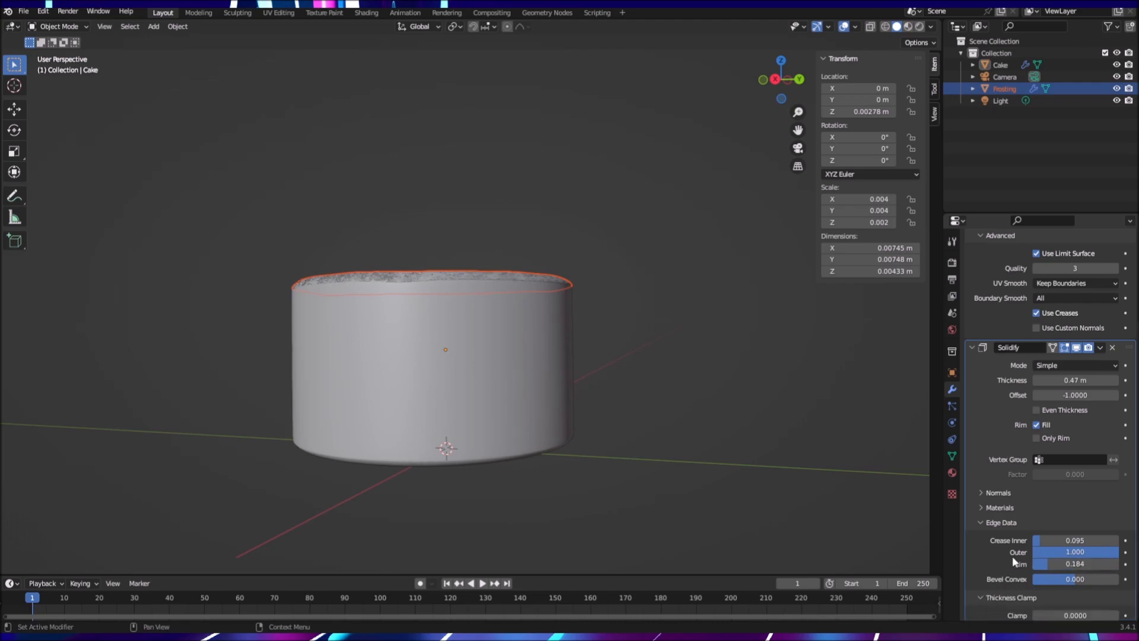
{"action": "scroll", "coordinate": [1012, 556], "scroll_direction": "down", "scroll_amount": 2}
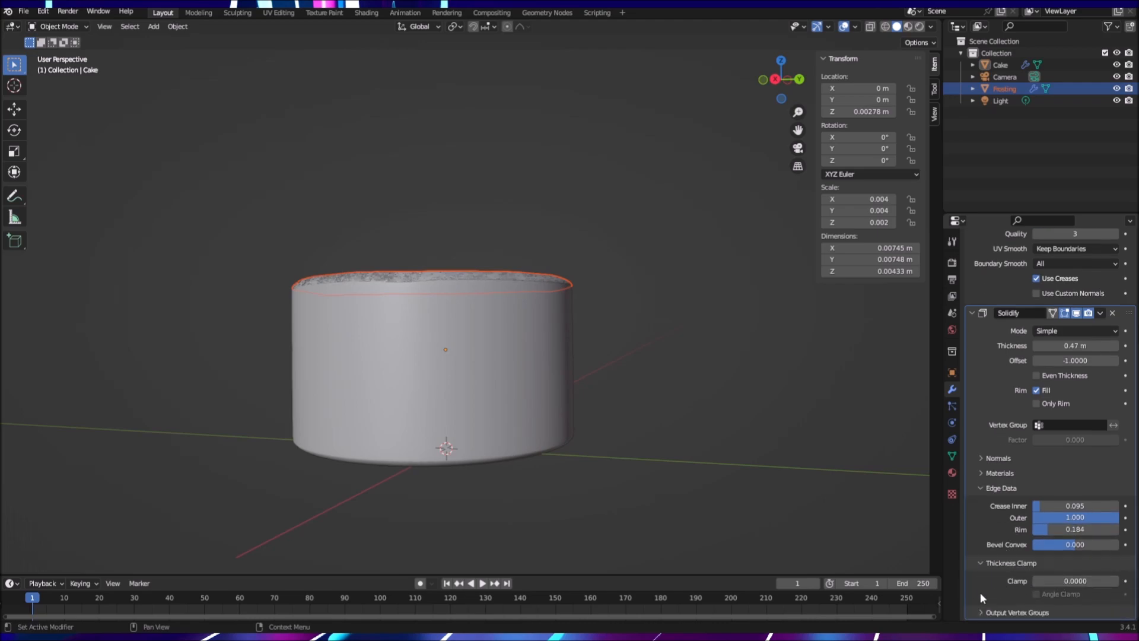
{"action": "scroll", "coordinate": [982, 563], "scroll_direction": "up", "scroll_amount": 2}
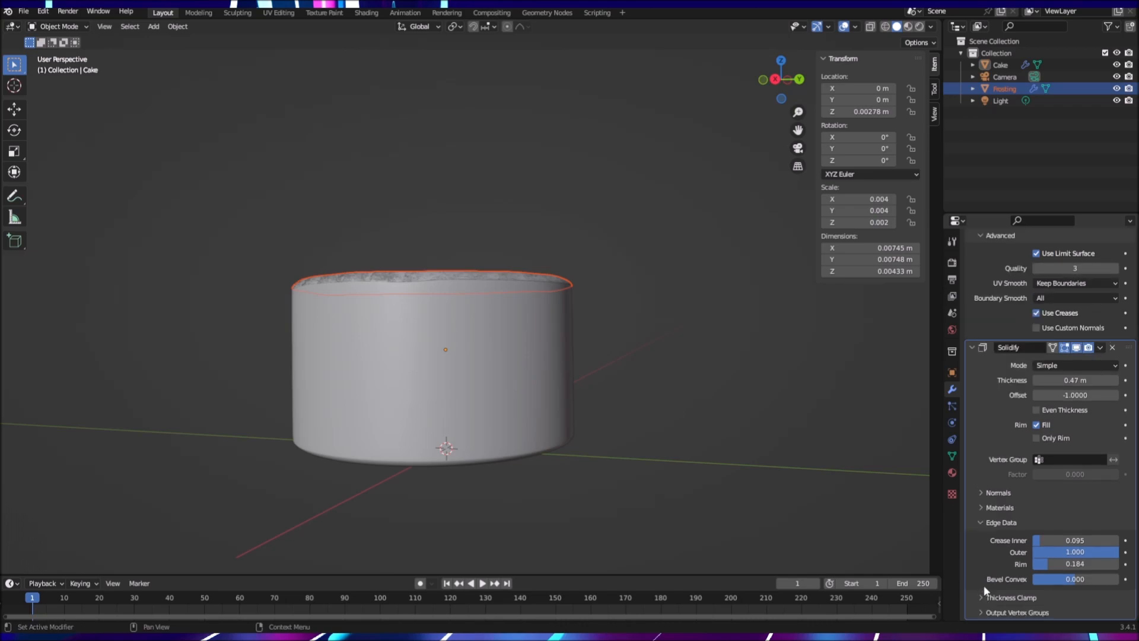
Step: Increase the Cake Solidify modifier's thickness to 0.94 m
{"action": "scroll", "coordinate": [1003, 526], "scroll_direction": "up", "scroll_amount": 4}
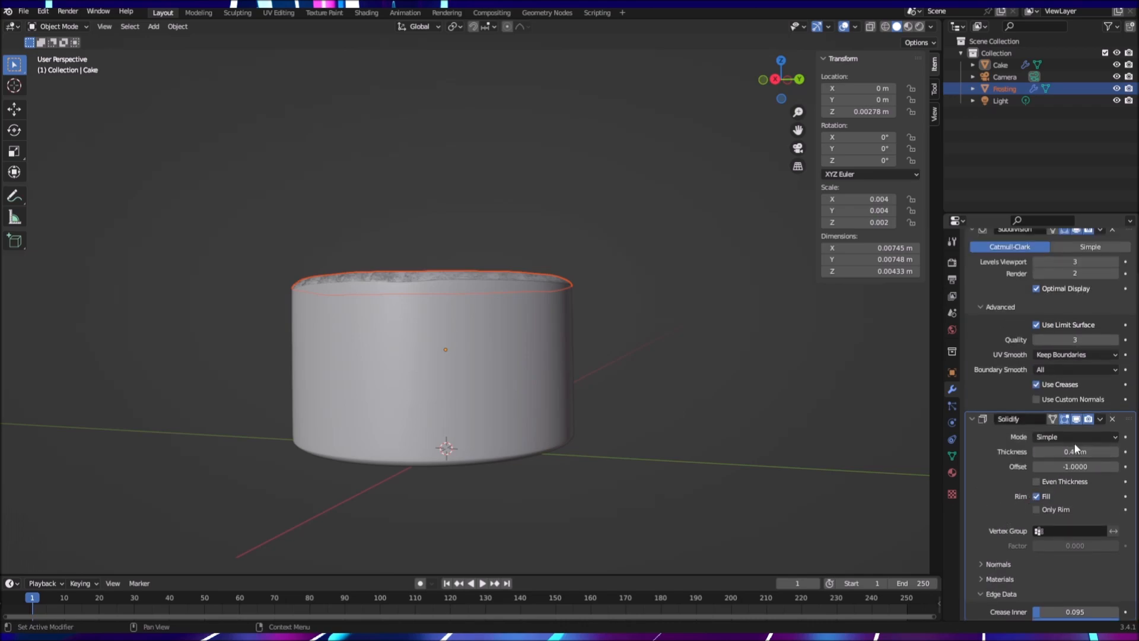
{"action": "left_click", "coordinate": [1090, 438]}
{"action": "left_click", "coordinate": [1089, 437]}
{"action": "left_click_drag", "start_coordinate": [1063, 452], "coordinate": [1092, 451]}
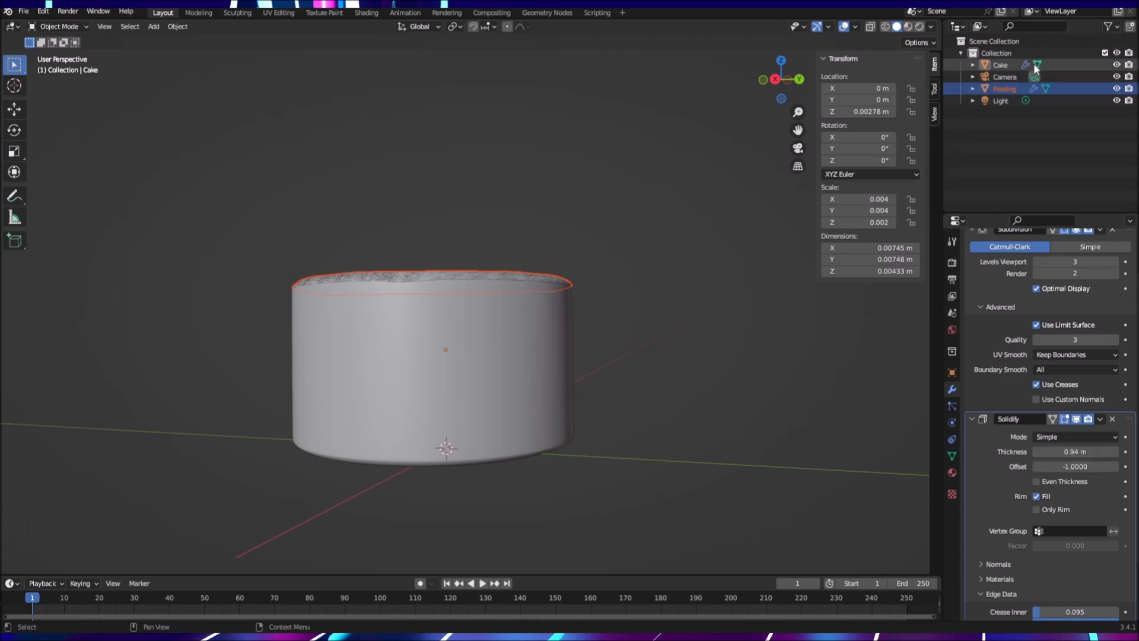
Step: Hide the Cake object and remove the VertexWeightEdit modifier from the Frosting object
{"action": "left_click", "coordinate": [1116, 65]}
{"action": "middle_click_drag", "start_coordinate": [604, 480], "coordinate": [539, 466]}
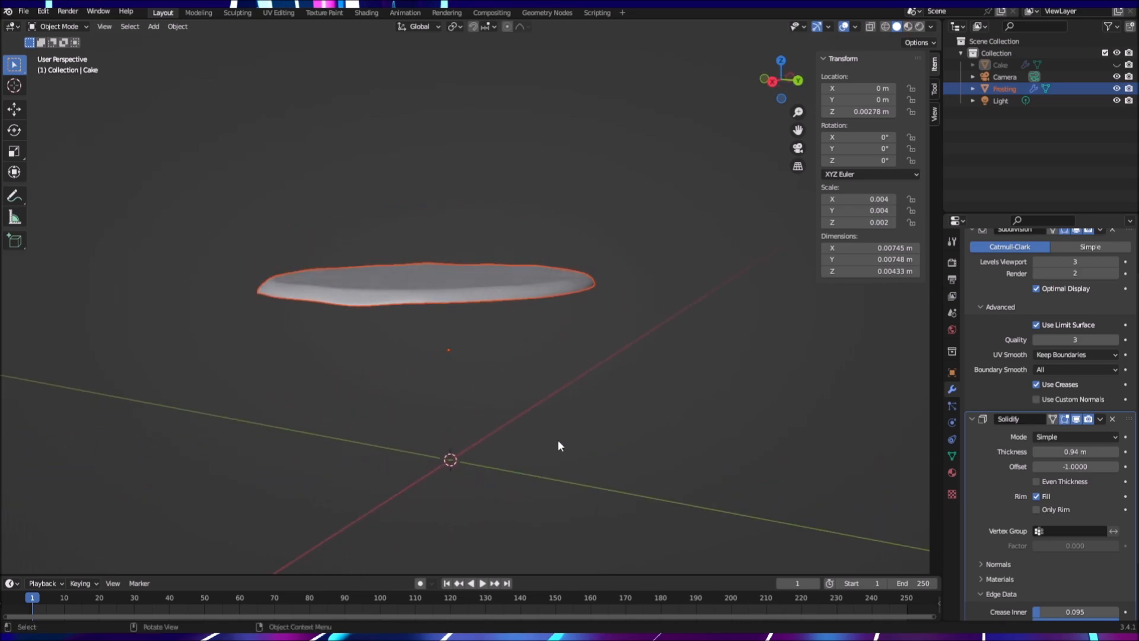
{"action": "left_click", "coordinate": [497, 296]}
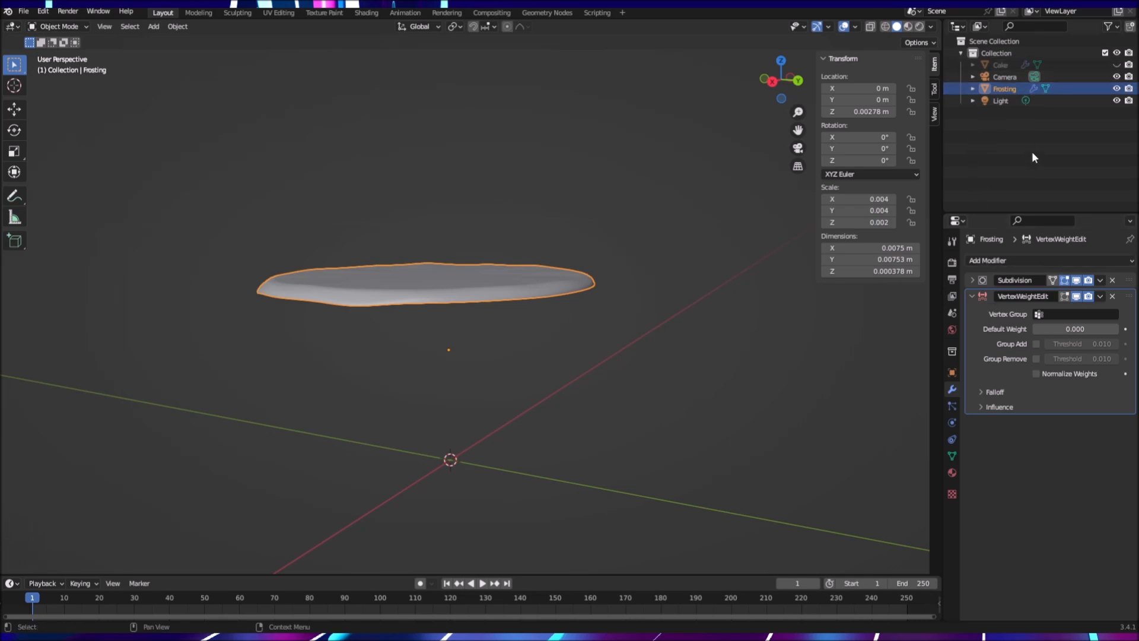
{"action": "left_click", "coordinate": [1113, 296]}
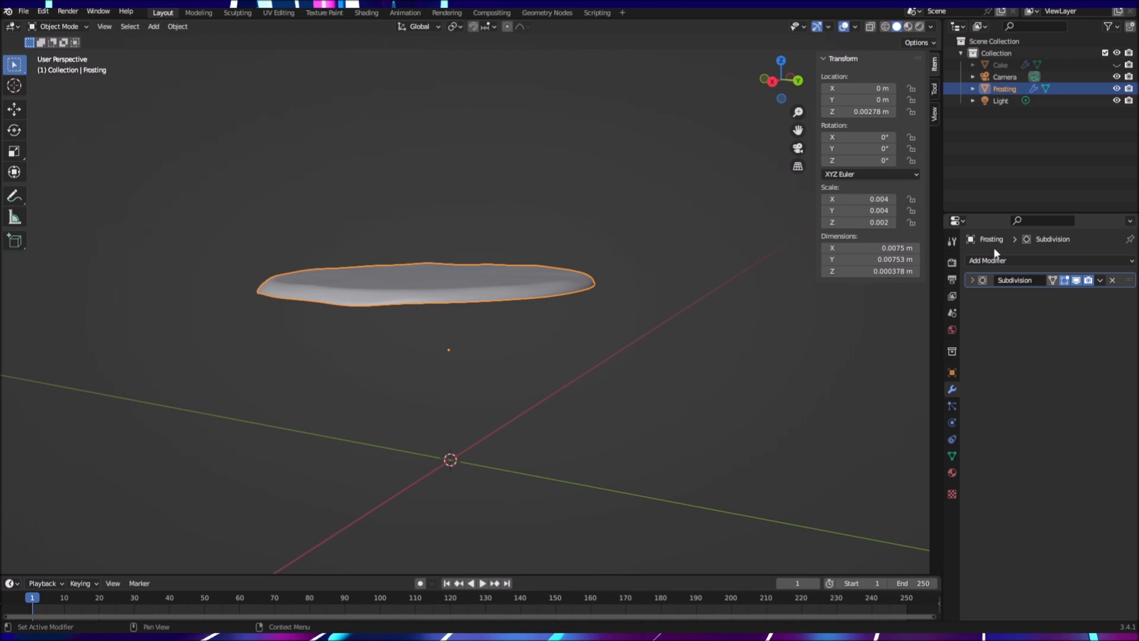
Step: Remove the Solidify modifier from the hidden Cake object and collapse its Subdivision settings
{"action": "left_click", "coordinate": [1043, 64]}
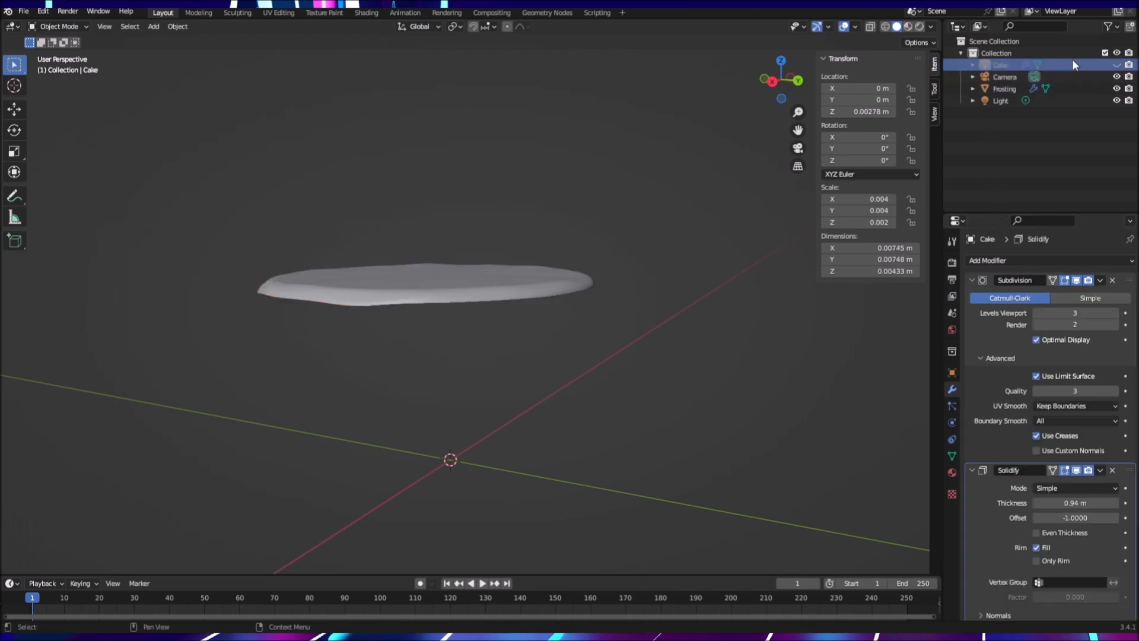
{"action": "left_click", "coordinate": [1112, 471]}
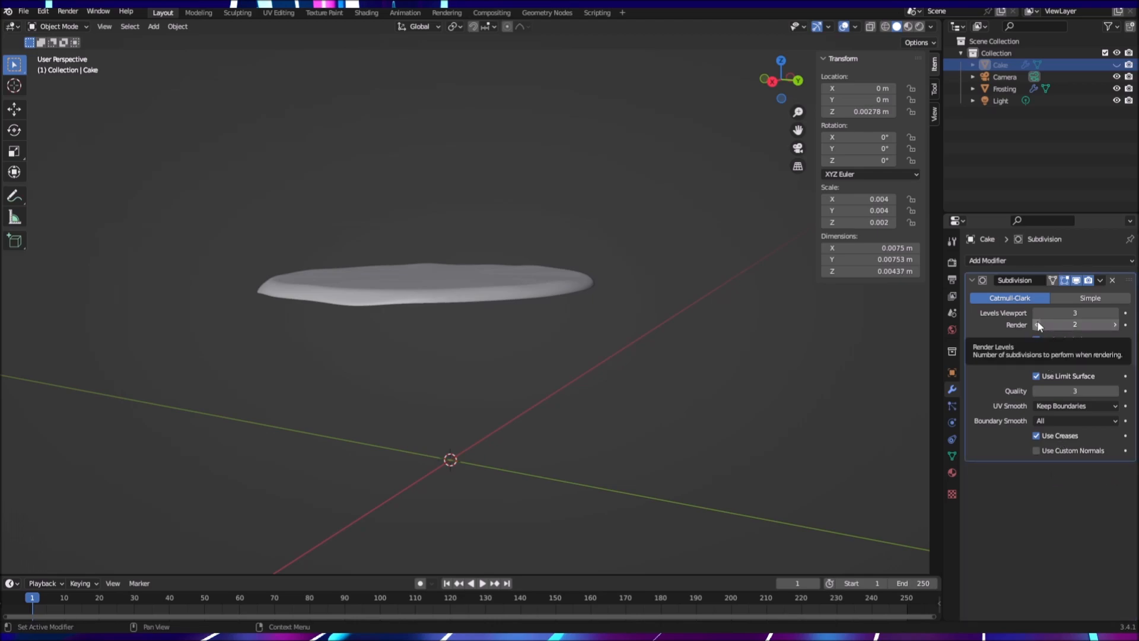
{"action": "left_click", "coordinate": [971, 278]}
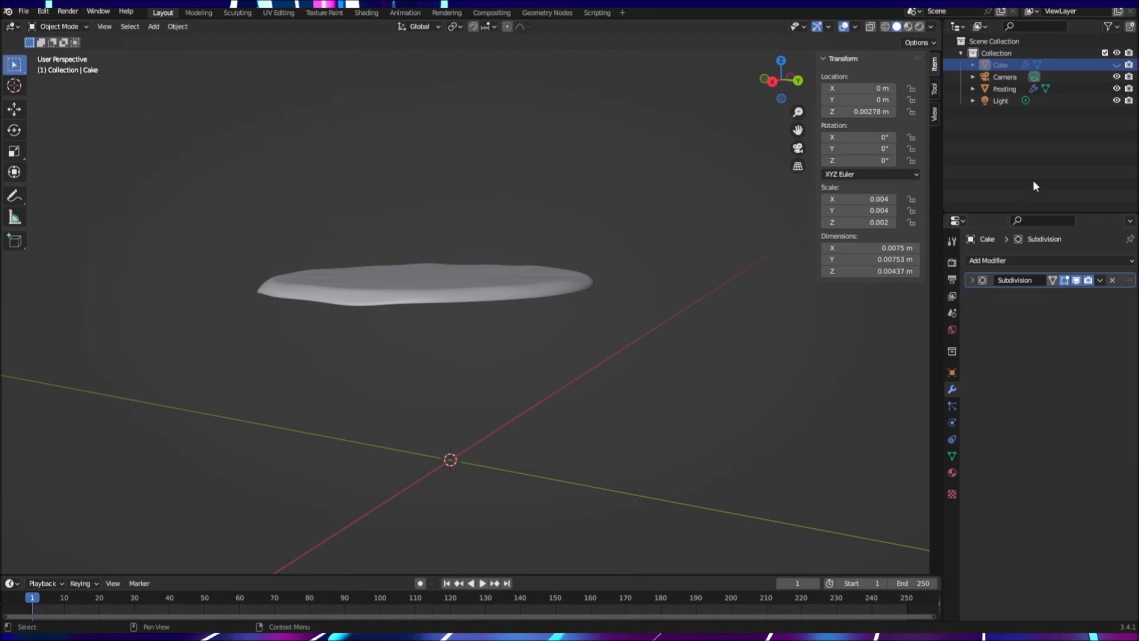
Step: Add a Solidify modifier to the Frosting object with a thickness of 0.12 m and an offset of -0.5374
{"action": "left_click", "coordinate": [1009, 88]}
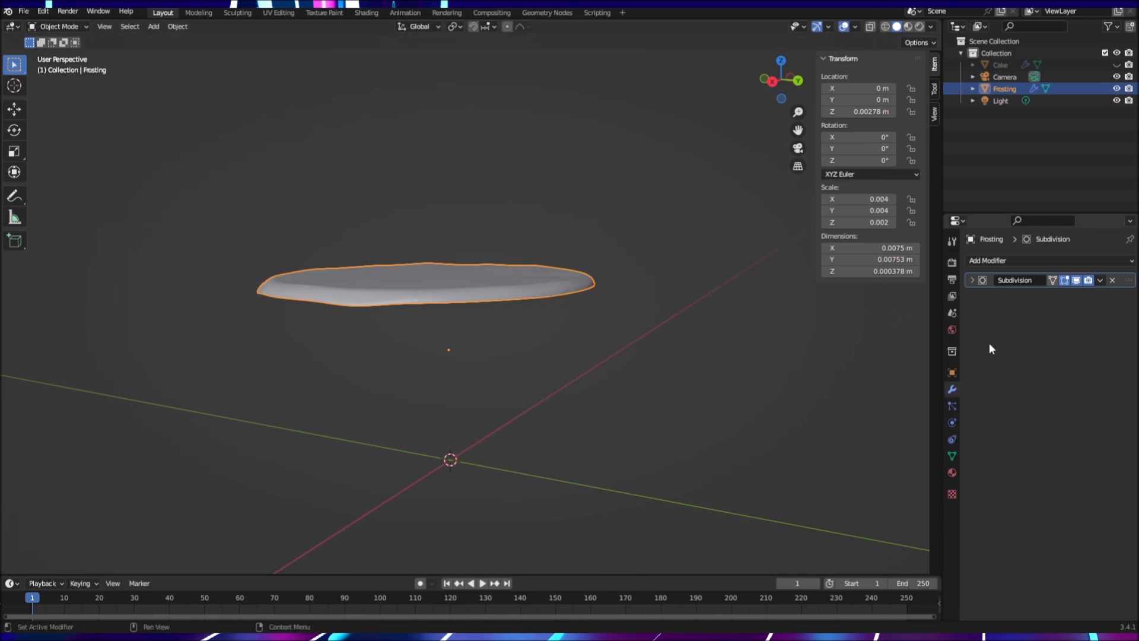
{"action": "left_click", "coordinate": [1084, 258]}
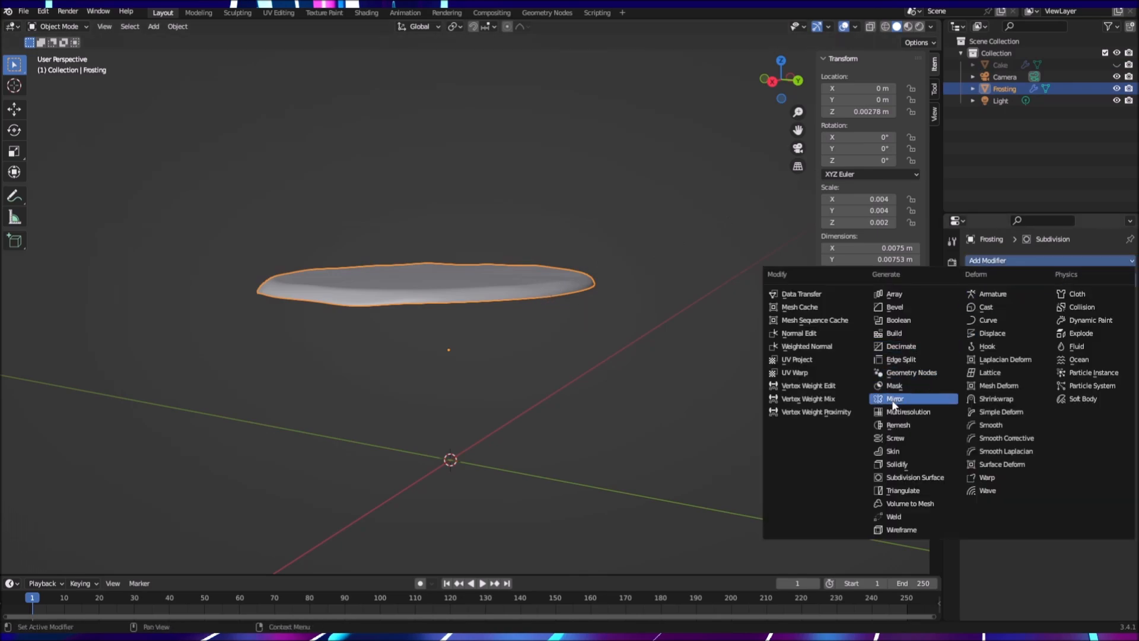
{"action": "left_click", "coordinate": [896, 465]}
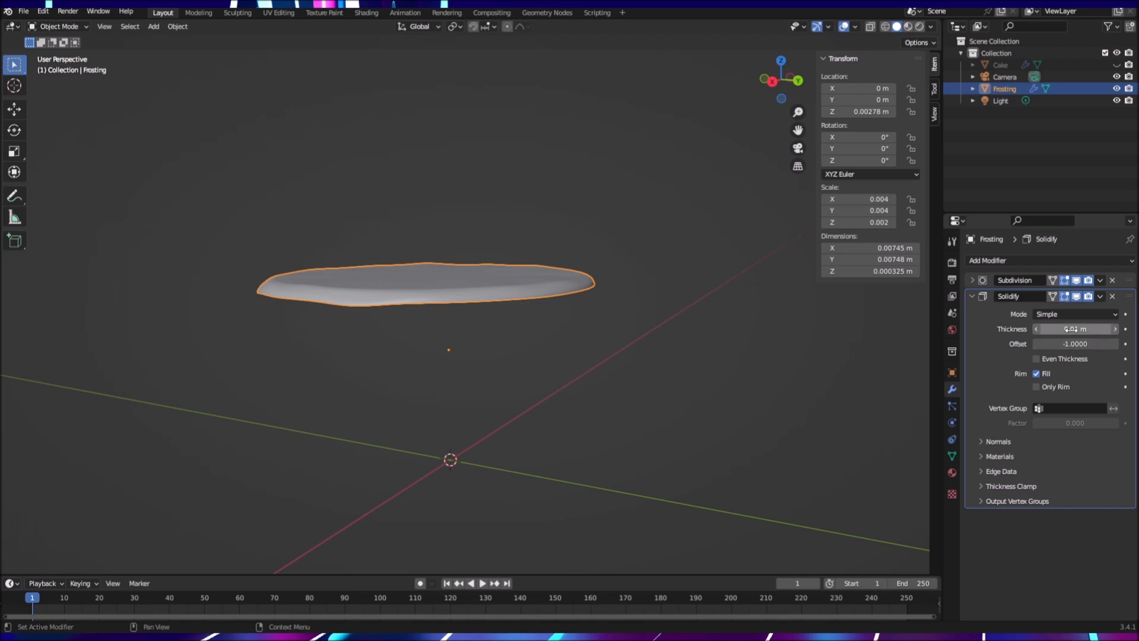
{"action": "mouse_move", "coordinate": [1075, 329]}
{"action": "left_mouse_down"}
{"action": "mouse_move", "coordinate": [1113, 328]}
{"action": "mouse_move", "coordinate": [1072, 333]}
{"action": "left_mouse_up"}
{"action": "left_click_drag", "start_coordinate": [1062, 344], "coordinate": [1089, 344]}
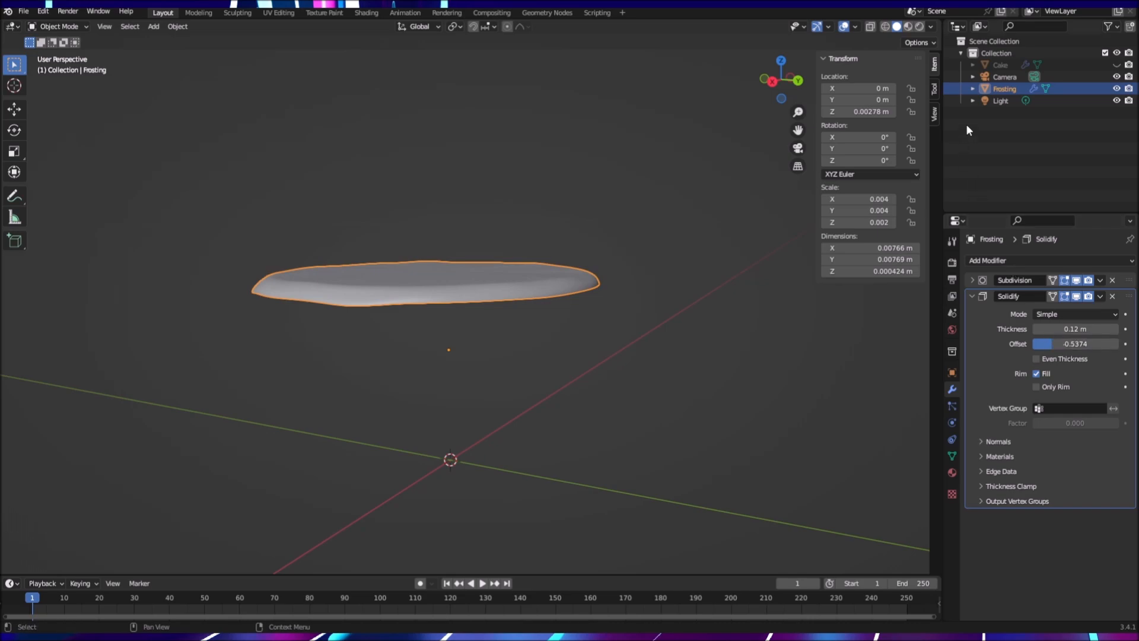
Step: Make the hidden Cake object visible again beneath the frosting
{"action": "left_click", "coordinate": [1000, 66]}
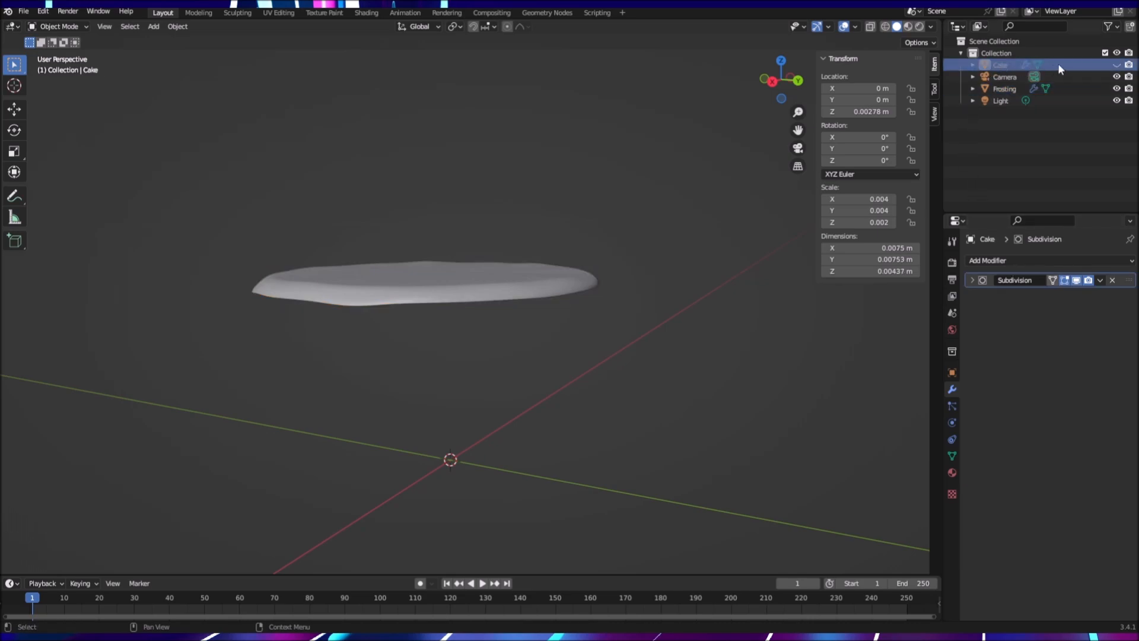
{"action": "left_click", "coordinate": [1117, 65]}
{"action": "middle_click_drag", "start_coordinate": [730, 394], "coordinate": [537, 395]}
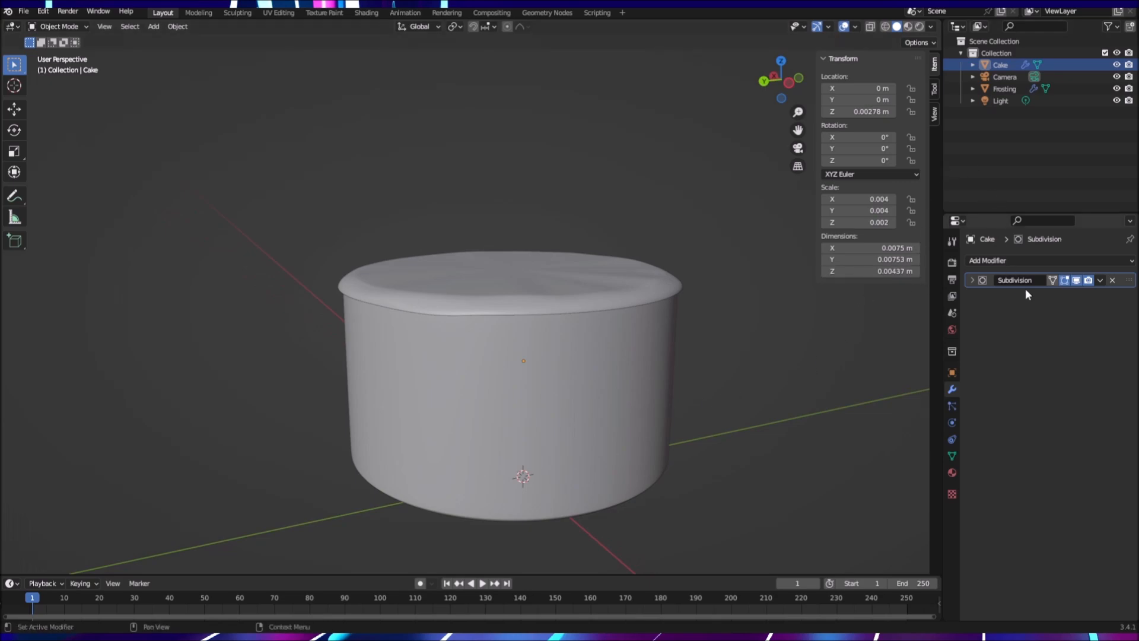
Step: Move the Frosting object's Solidify modifier above its Subdivision modifier and inspect the frosting rim from several sides
{"action": "left_click", "coordinate": [1090, 89]}
{"action": "left_click", "coordinate": [970, 296]}
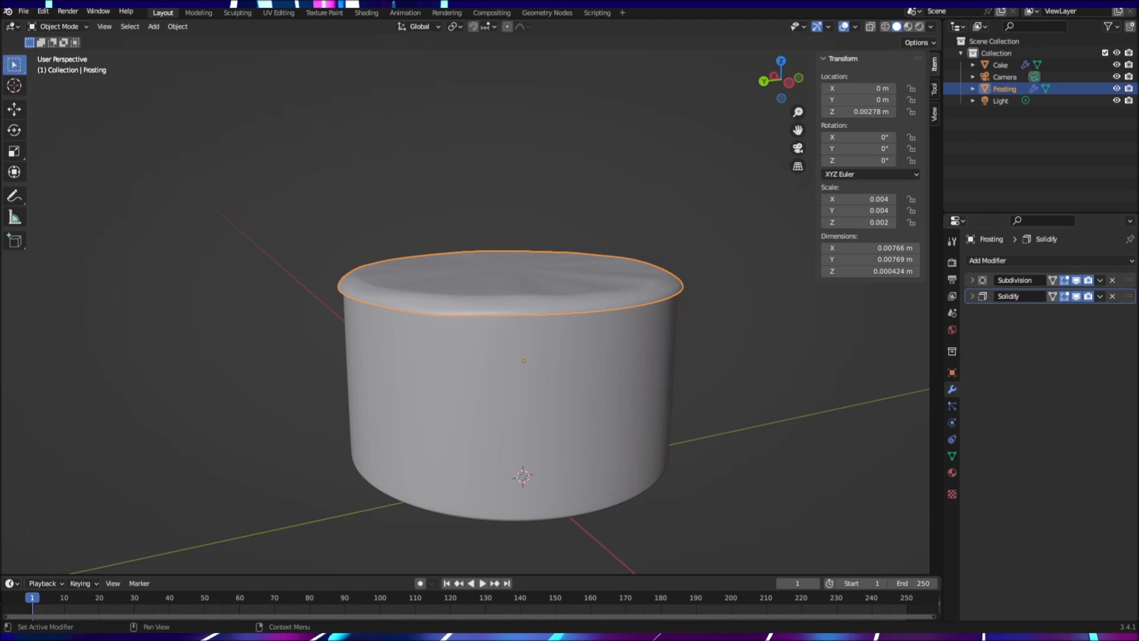
{"action": "left_click_drag", "start_coordinate": [1128, 296], "coordinate": [1126, 280]}
{"action": "middle_click_drag", "start_coordinate": [849, 350], "coordinate": [776, 378]}
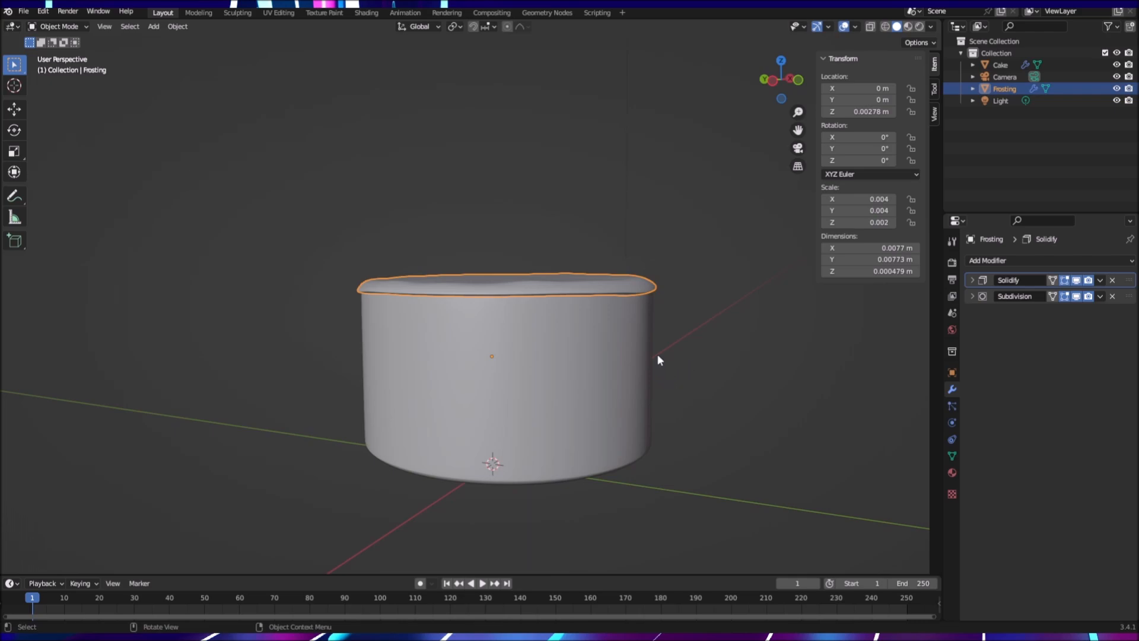
{"action": "mouse_move", "coordinate": [698, 357]}
{"action": "middle_mouse_down"}
{"action": "mouse_move", "coordinate": [728, 374]}
{"action": "mouse_move", "coordinate": [687, 371]}
{"action": "middle_mouse_up"}
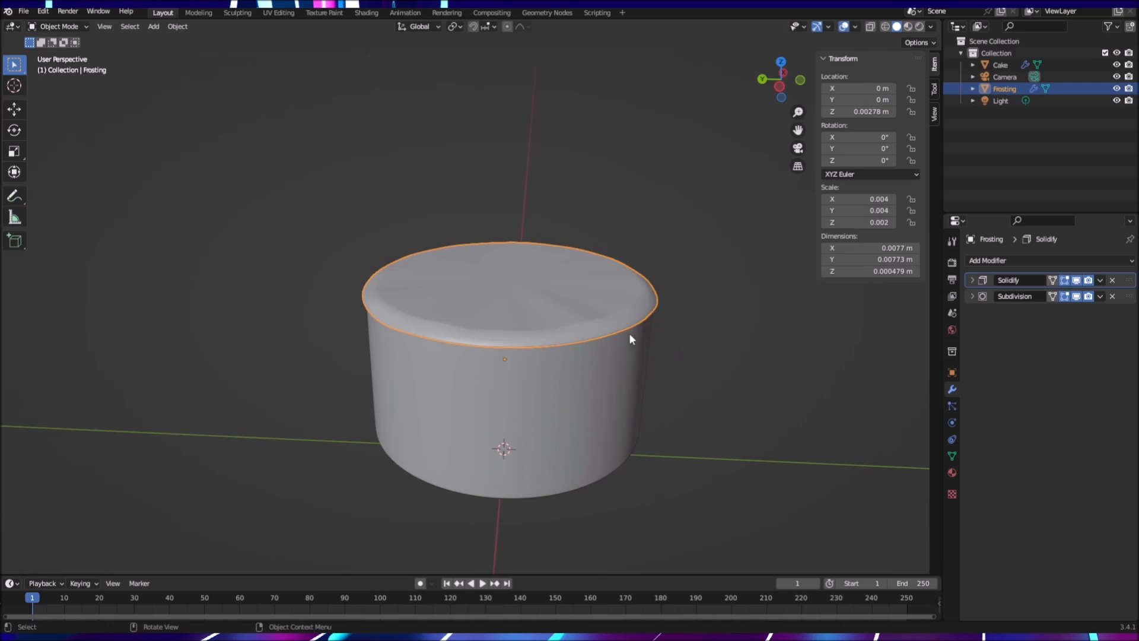
{"action": "middle_click_drag", "start_coordinate": [728, 366], "coordinate": [631, 335]}
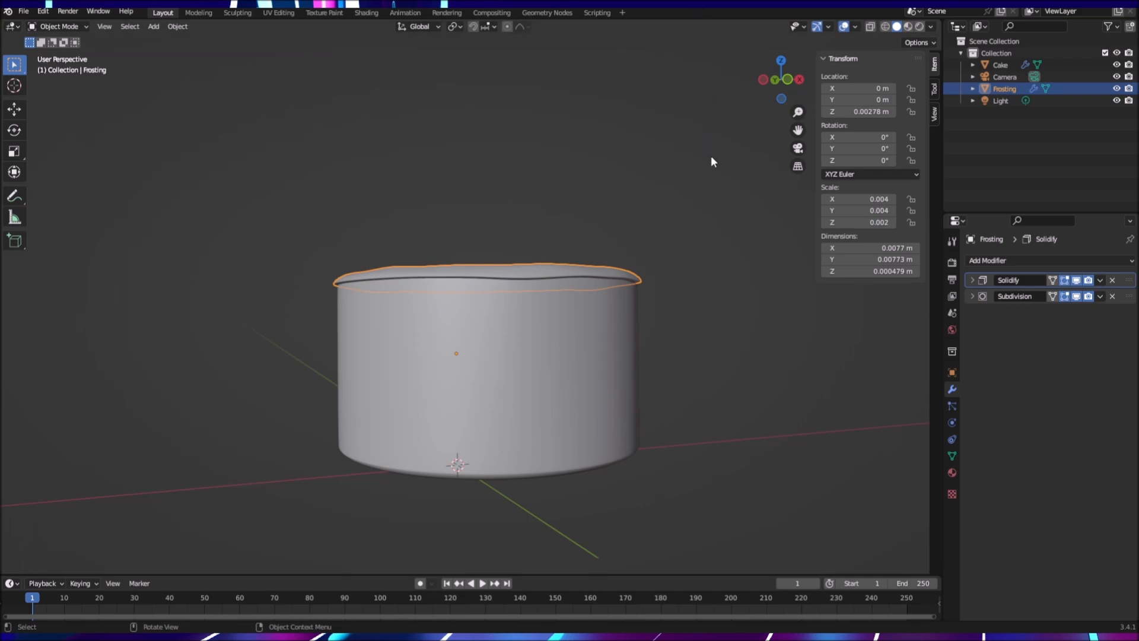
Step: Enter Edit Mode on the Frosting, turn off its Solidify modifier's viewport display, and hide the Cake object
{"action": "key", "text": "Tab"}
{"action": "mouse_move", "coordinate": [707, 302]}
{"action": "middle_mouse_down"}
{"action": "mouse_move", "coordinate": [682, 318]}
{"action": "mouse_move", "coordinate": [691, 308]}
{"action": "middle_mouse_up"}
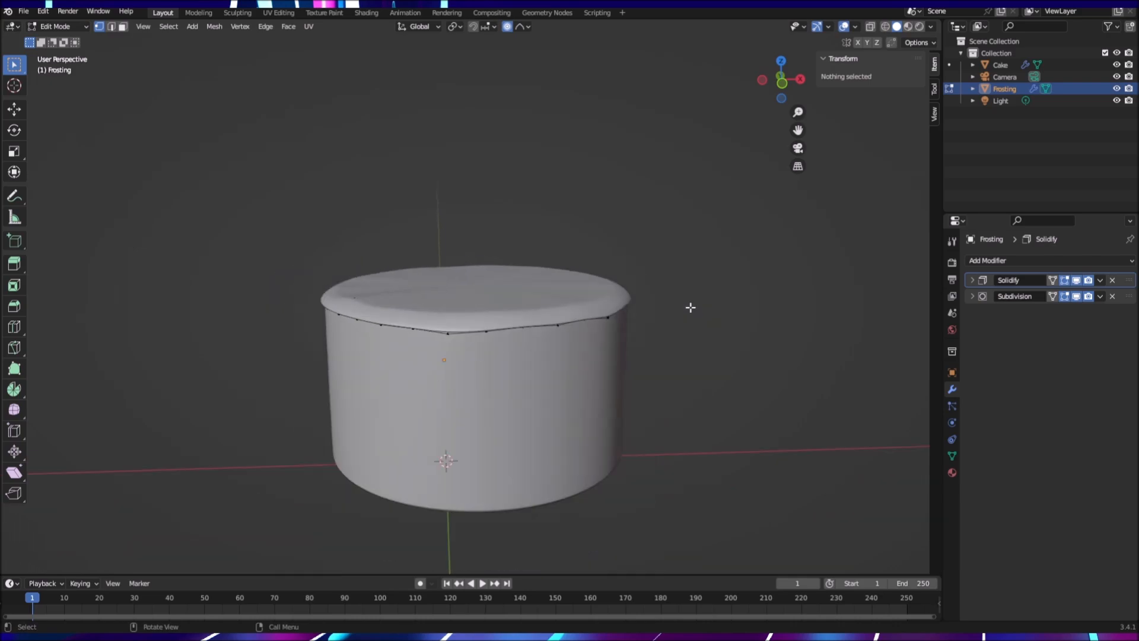
{"action": "left_click", "coordinate": [1077, 282]}
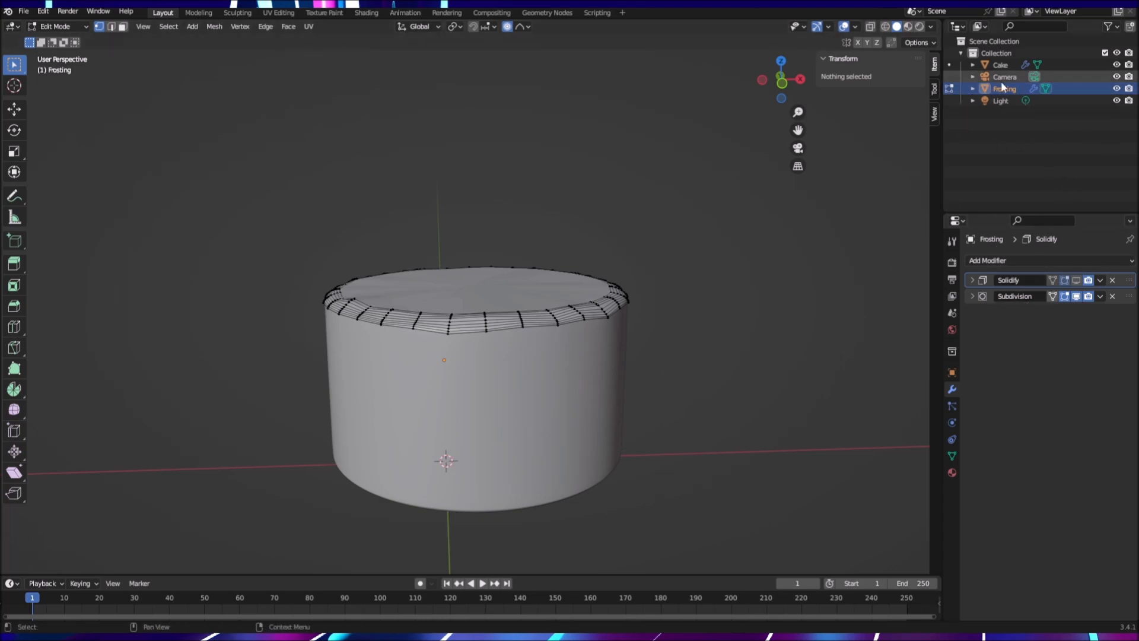
{"action": "left_click", "coordinate": [1116, 65]}
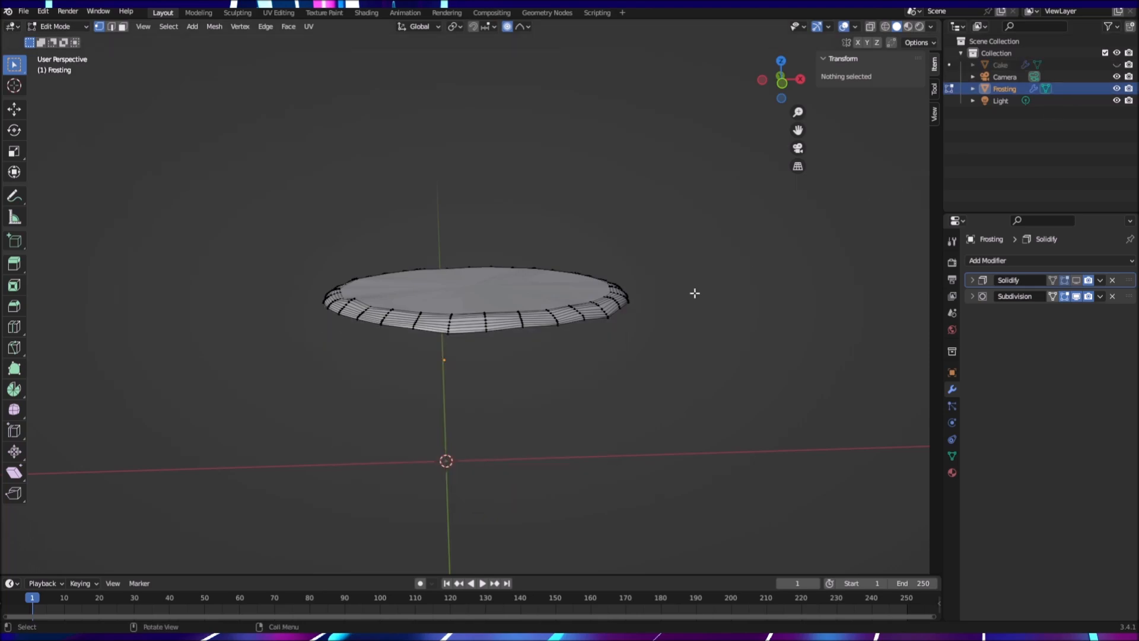
Step: Pull one vertex on the frosting's lower rim down about 0.00032 m with proportional editing to form a drip
{"action": "middle_click_drag", "start_coordinate": [644, 330], "coordinate": [526, 341]}
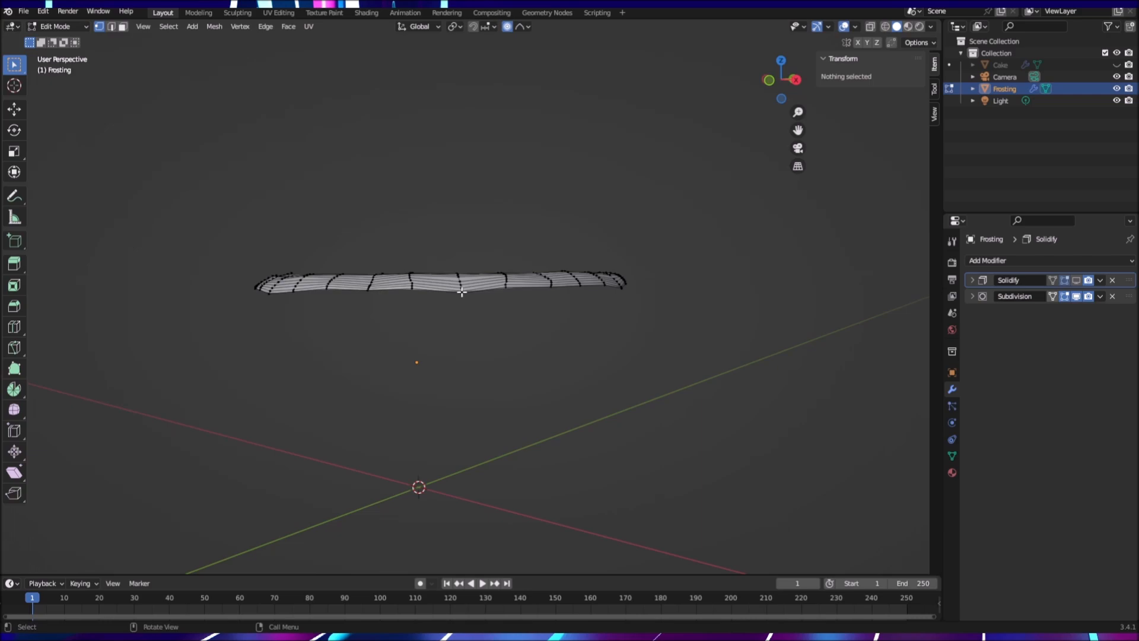
{"action": "middle_click_drag", "start_coordinate": [465, 295], "coordinate": [637, 331]}
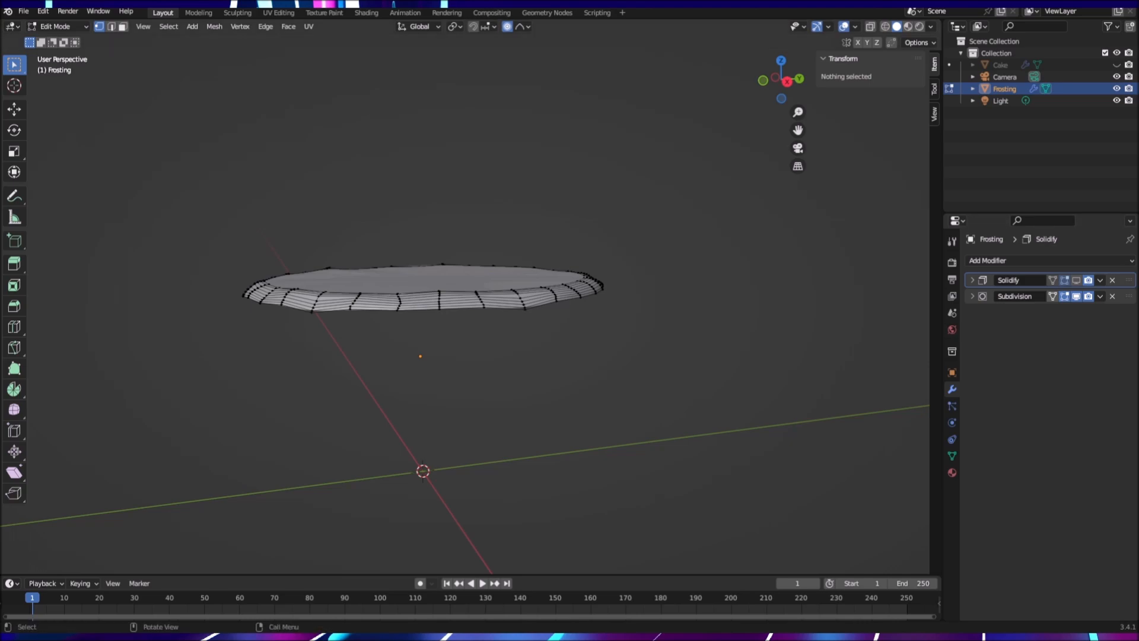
{"action": "left_click", "coordinate": [525, 309]}
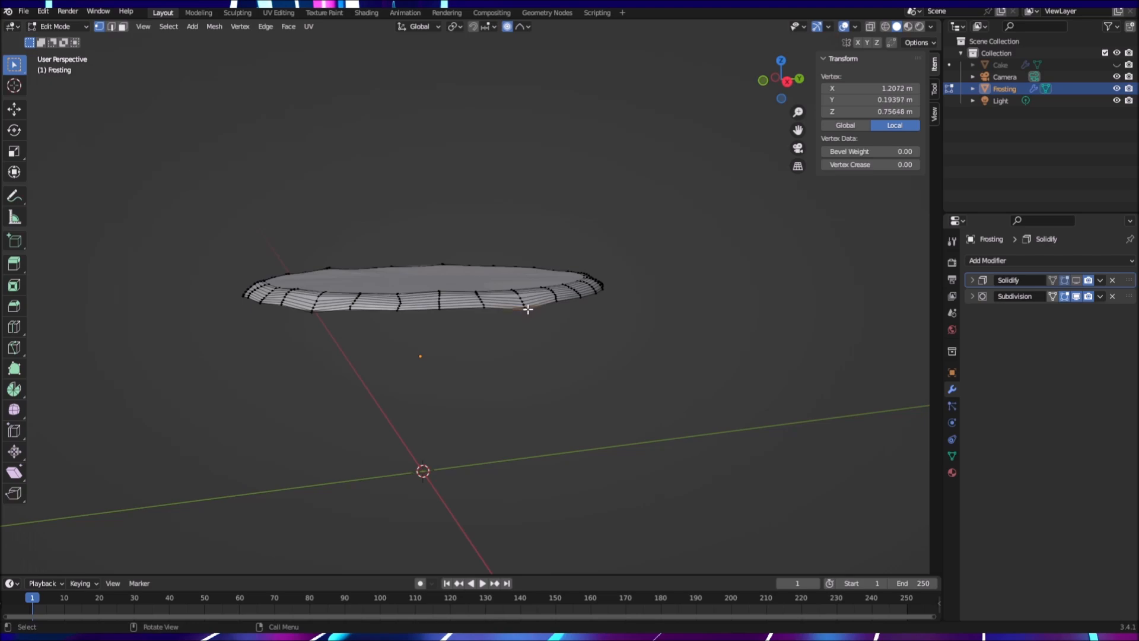
{"action": "key", "text": "g"}
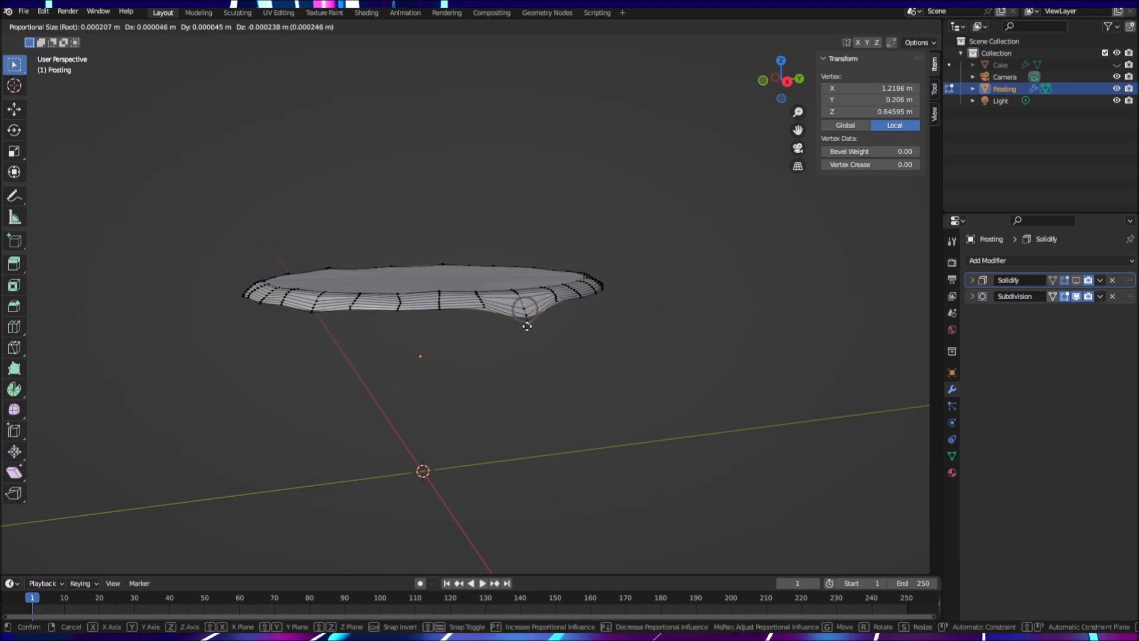
{"action": "left_click", "coordinate": [528, 331]}
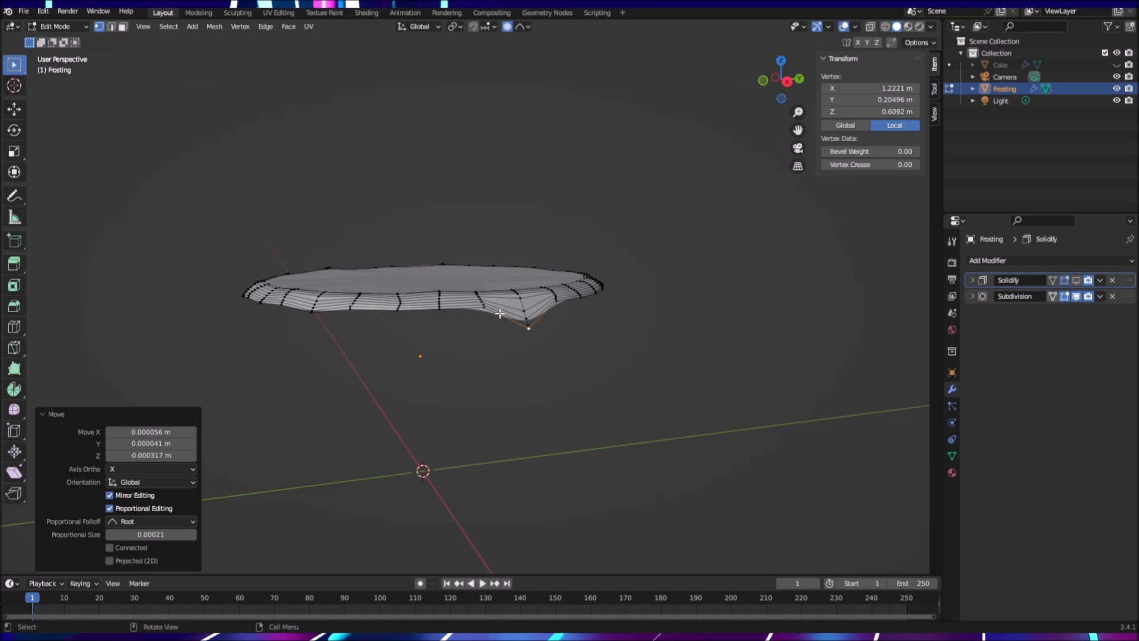
Step: Form two smaller drips beside the first by lowering two rim vertices about 0.00023 m and 0.00017 m
{"action": "scroll", "coordinate": [561, 329], "scroll_direction": "up", "scroll_amount": 1}
{"action": "middle_click_drag", "start_coordinate": [579, 327], "coordinate": [547, 328]}
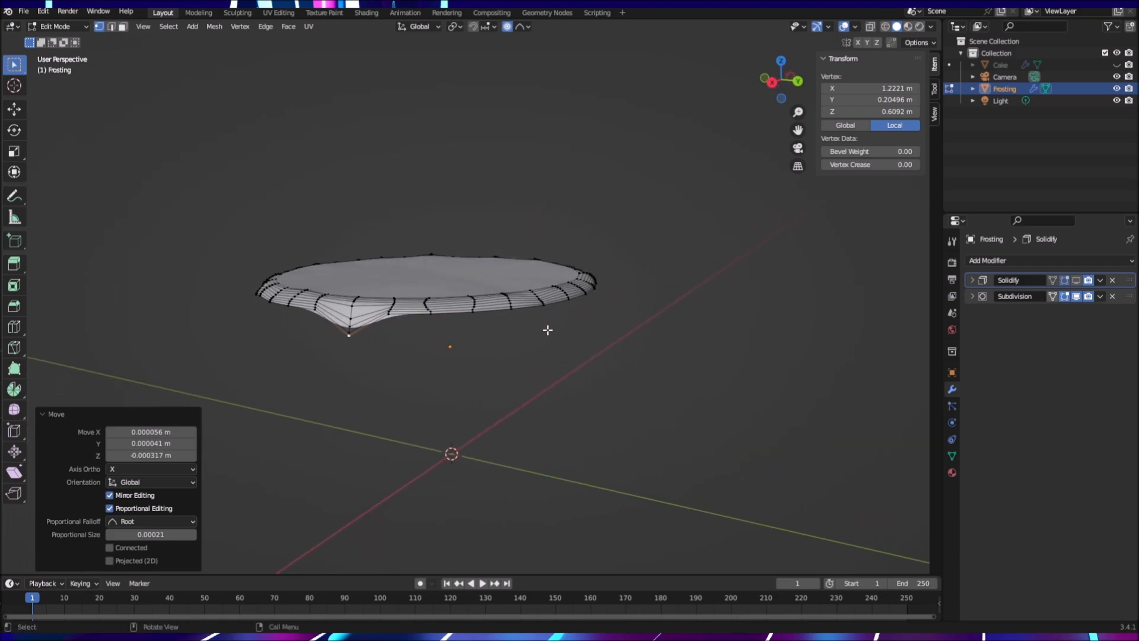
{"action": "left_click", "coordinate": [431, 314]}
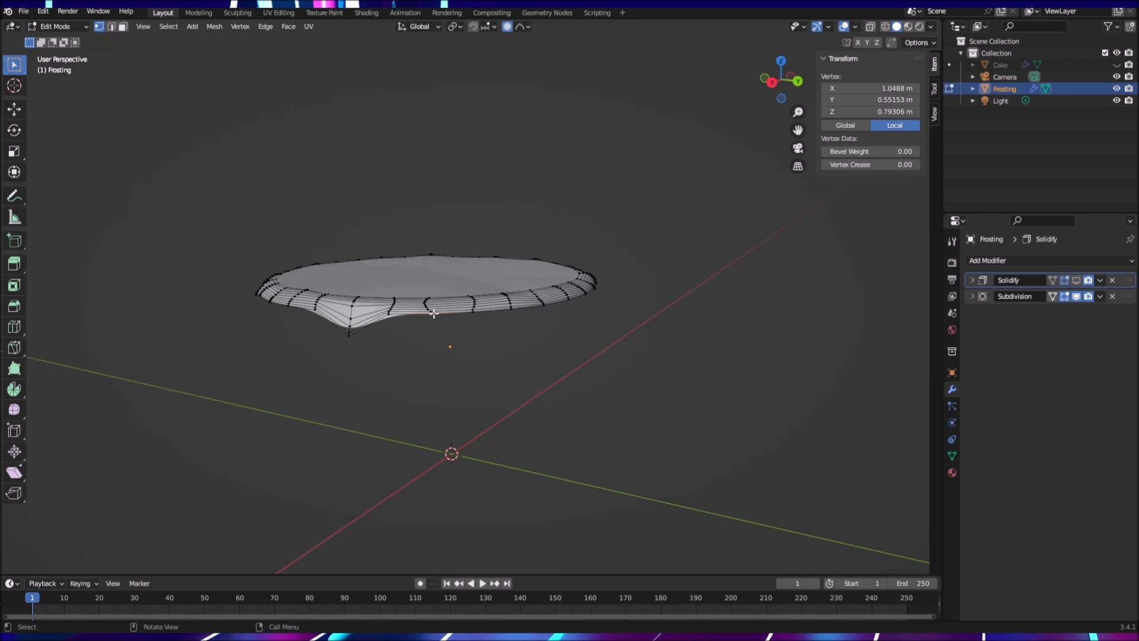
{"action": "key", "text": "g"}
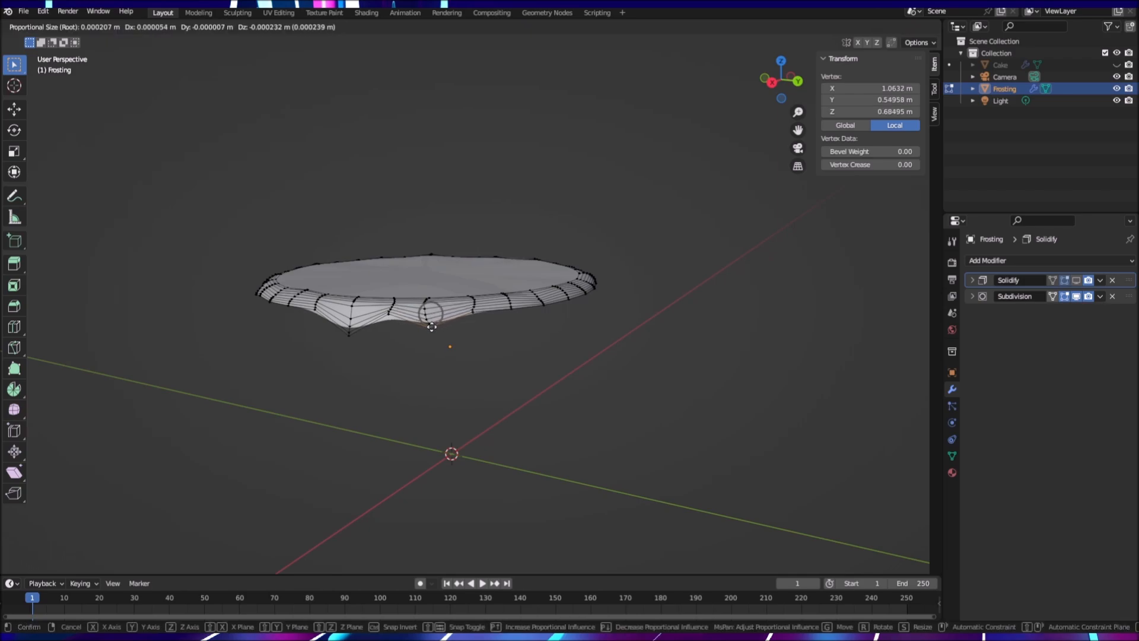
{"action": "left_click", "coordinate": [431, 327]}
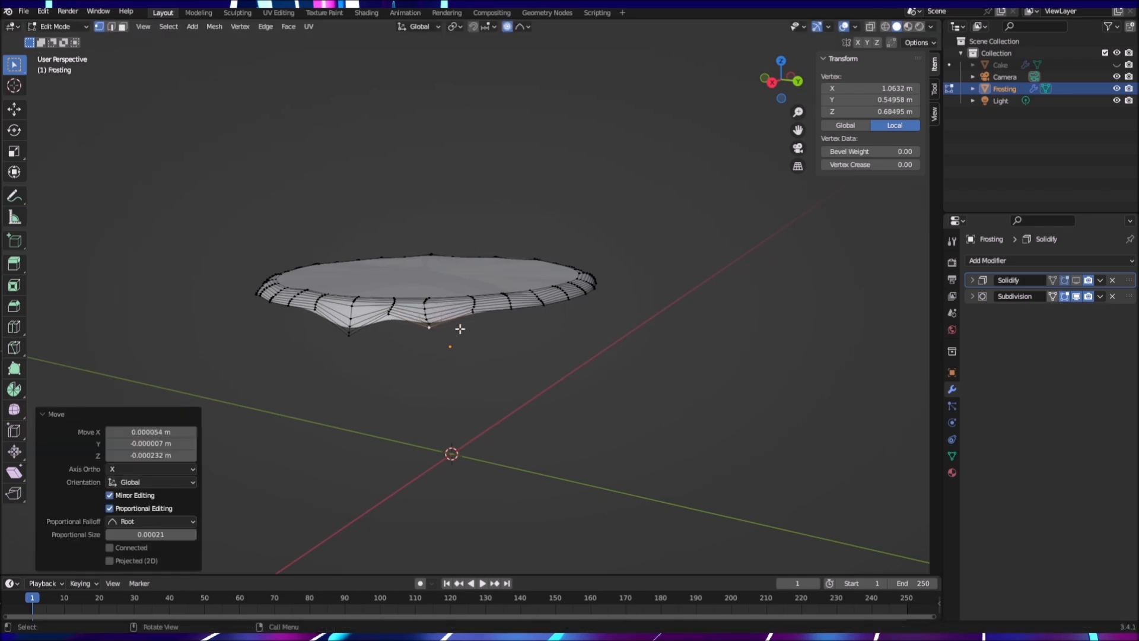
{"action": "left_click", "coordinate": [512, 308]}
{"action": "key", "text": "g"}
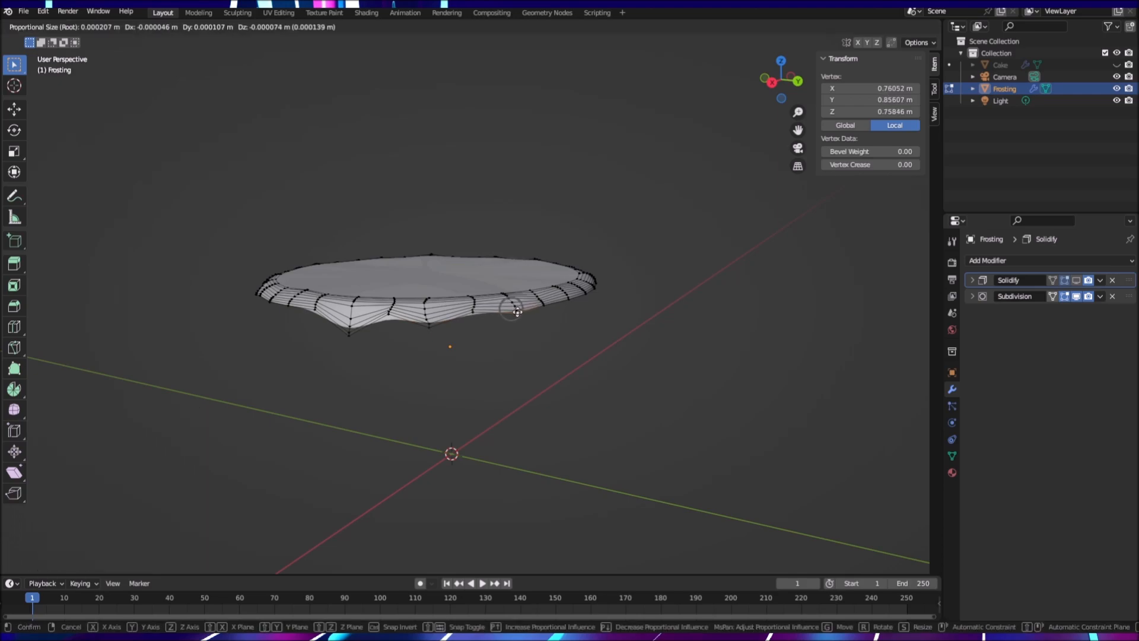
{"action": "left_click", "coordinate": [520, 317]}
Step: Inspect the three frosting drips from several sides in Object Mode and return to Edit Mode
{"action": "middle_click_drag", "start_coordinate": [519, 317], "coordinate": [704, 323]}
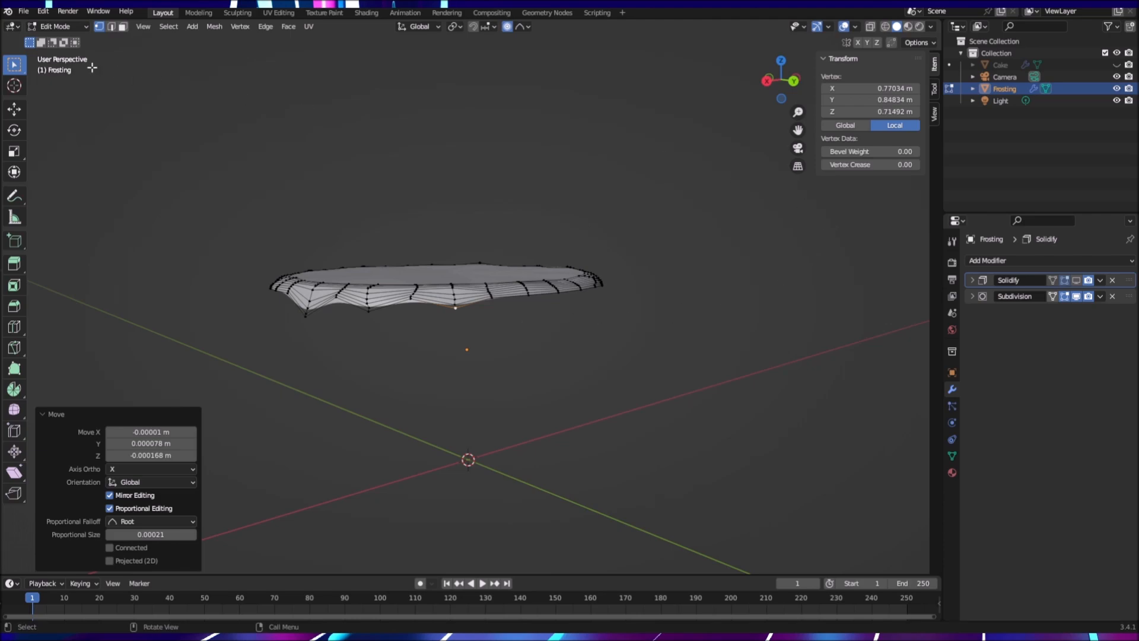
{"action": "left_click", "coordinate": [62, 26]}
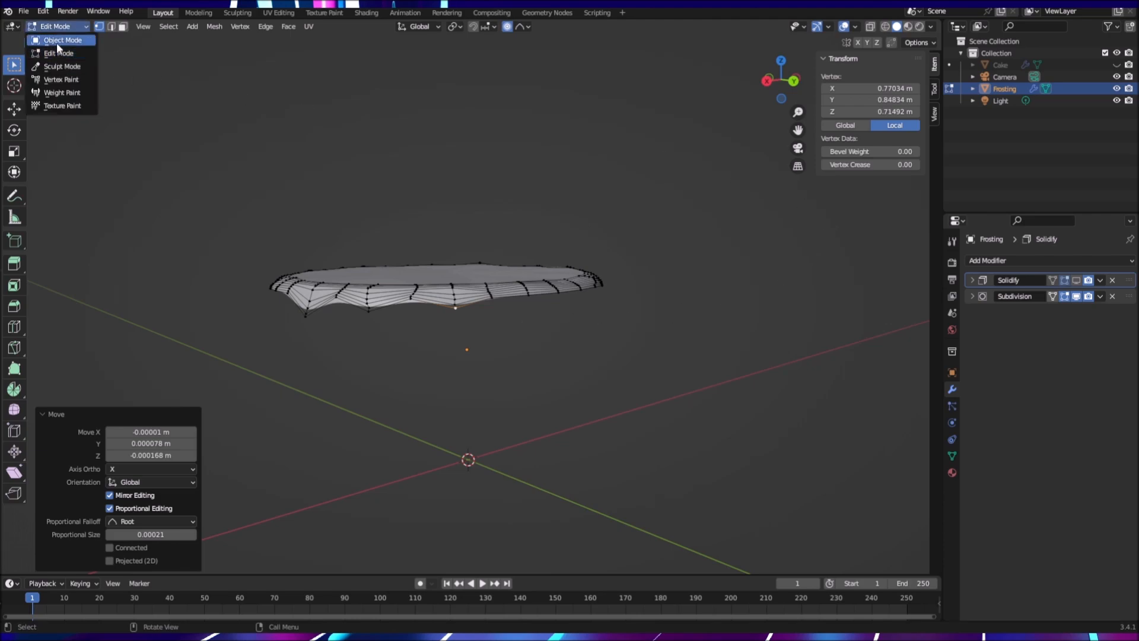
{"action": "left_click", "coordinate": [58, 41]}
{"action": "middle_click_drag", "start_coordinate": [480, 331], "coordinate": [518, 338]}
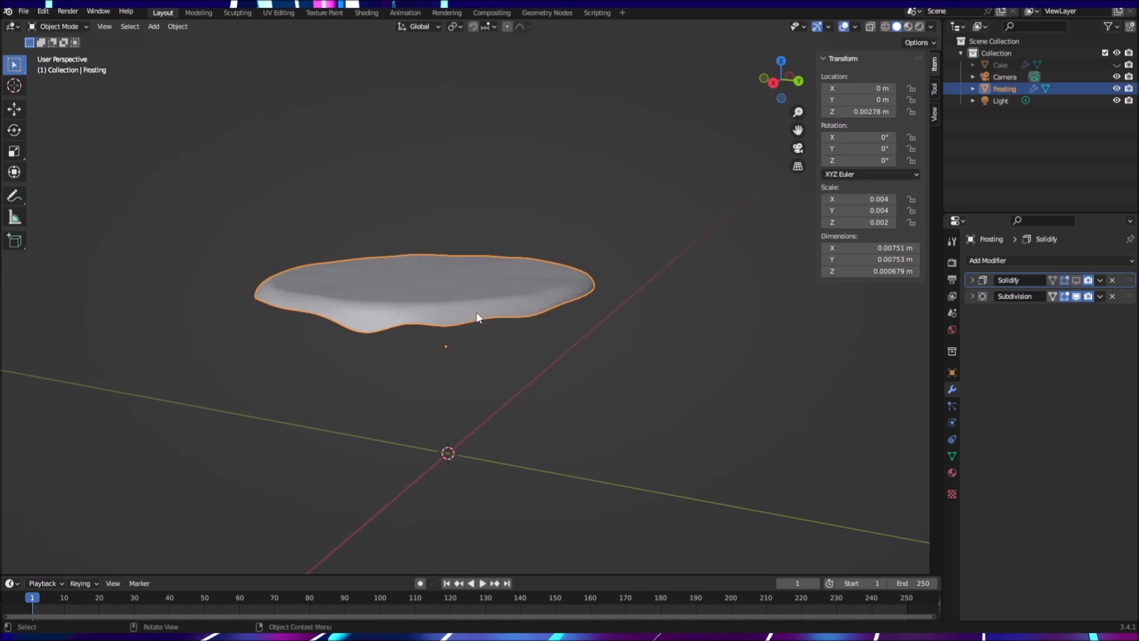
{"action": "middle_click_drag", "start_coordinate": [548, 326], "coordinate": [474, 349]}
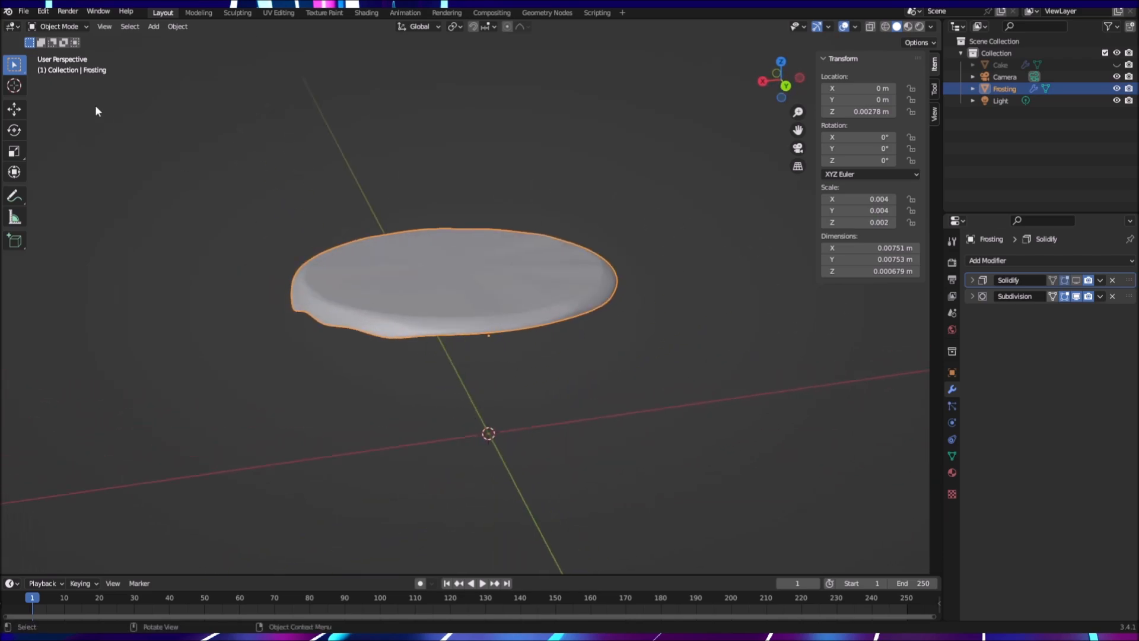
{"action": "left_click", "coordinate": [52, 26]}
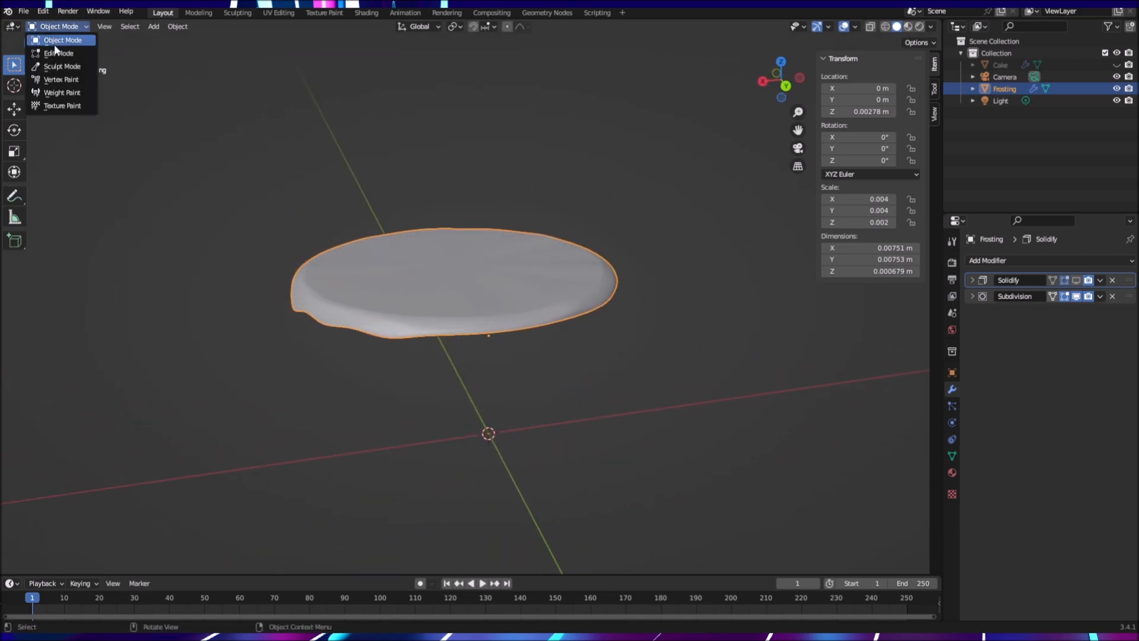
{"action": "left_click", "coordinate": [48, 39]}
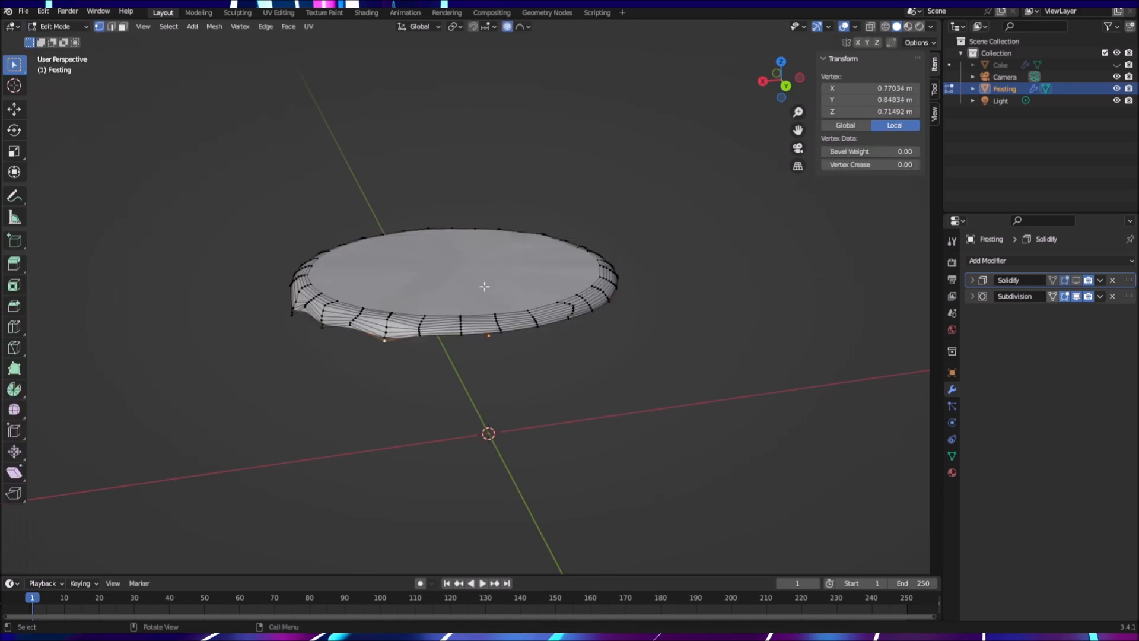
Step: Continue the drips along the untouched rim by lowering two spaced vertices about 0.00042 m and 0.0002 m
{"action": "middle_click_drag", "start_coordinate": [462, 336], "coordinate": [567, 356]}
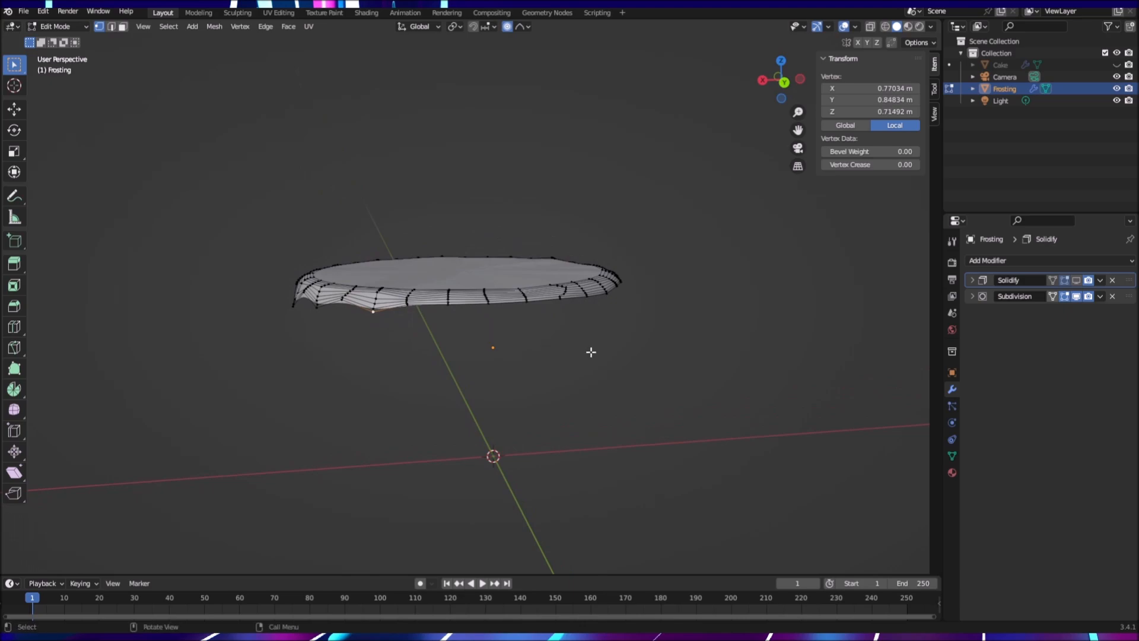
{"action": "left_click", "coordinate": [447, 306]}
{"action": "key", "text": "g"}
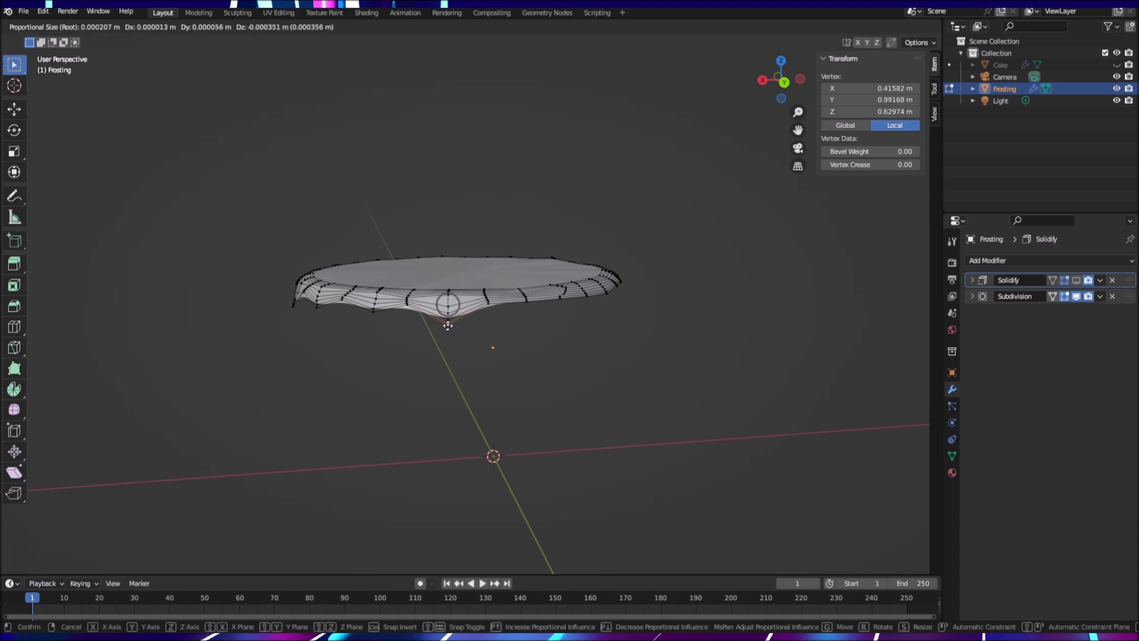
{"action": "left_click", "coordinate": [447, 329]}
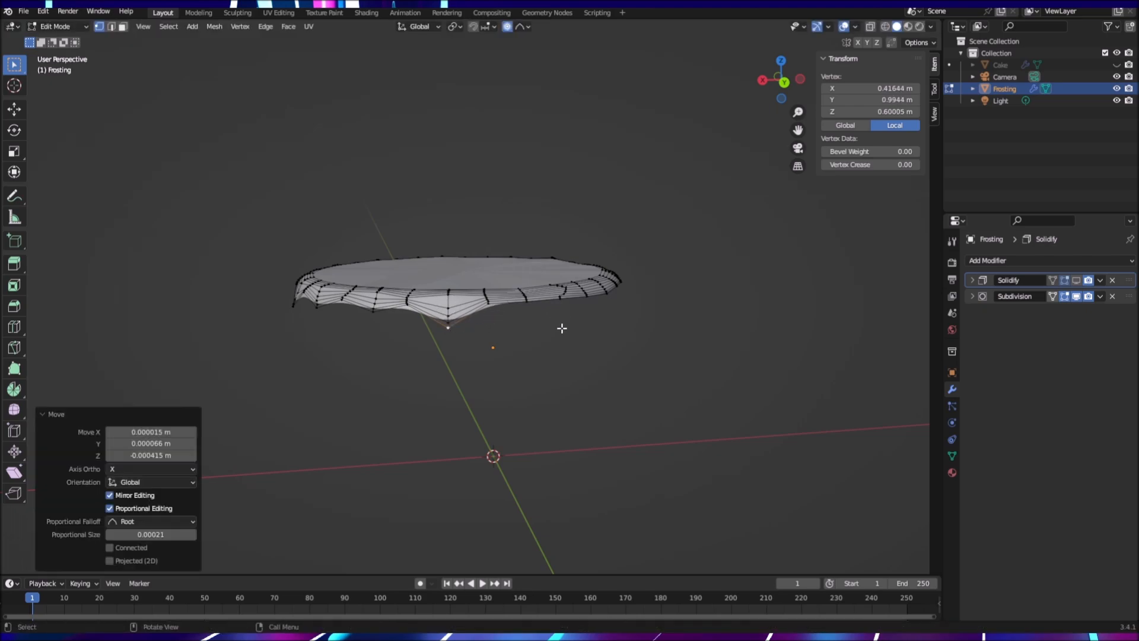
{"action": "left_click", "coordinate": [528, 302]}
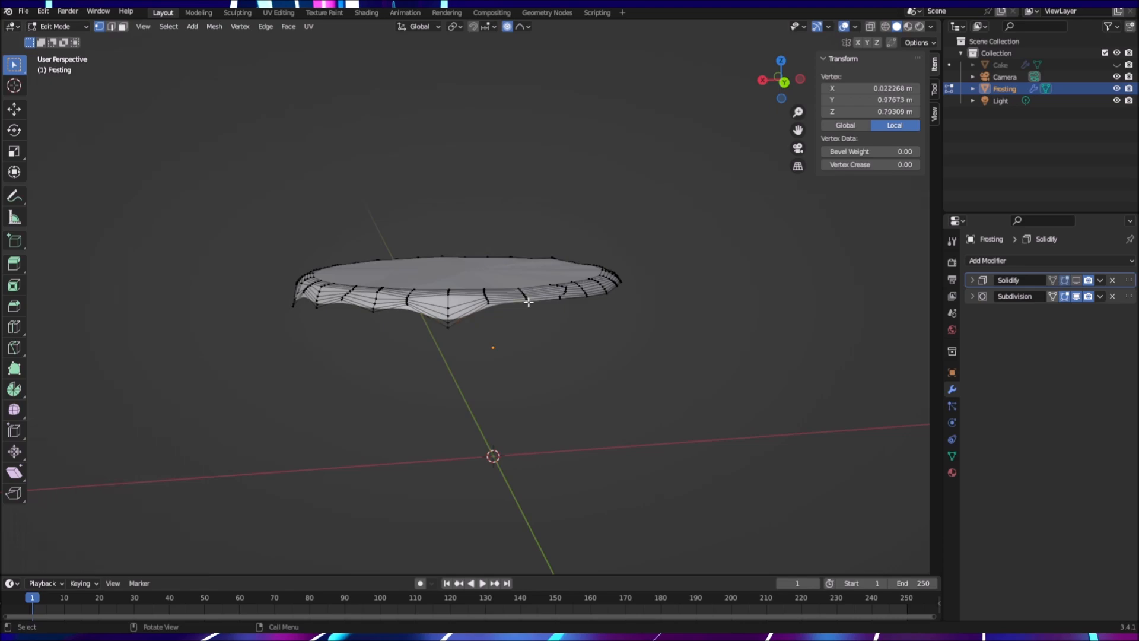
{"action": "key", "text": "g"}
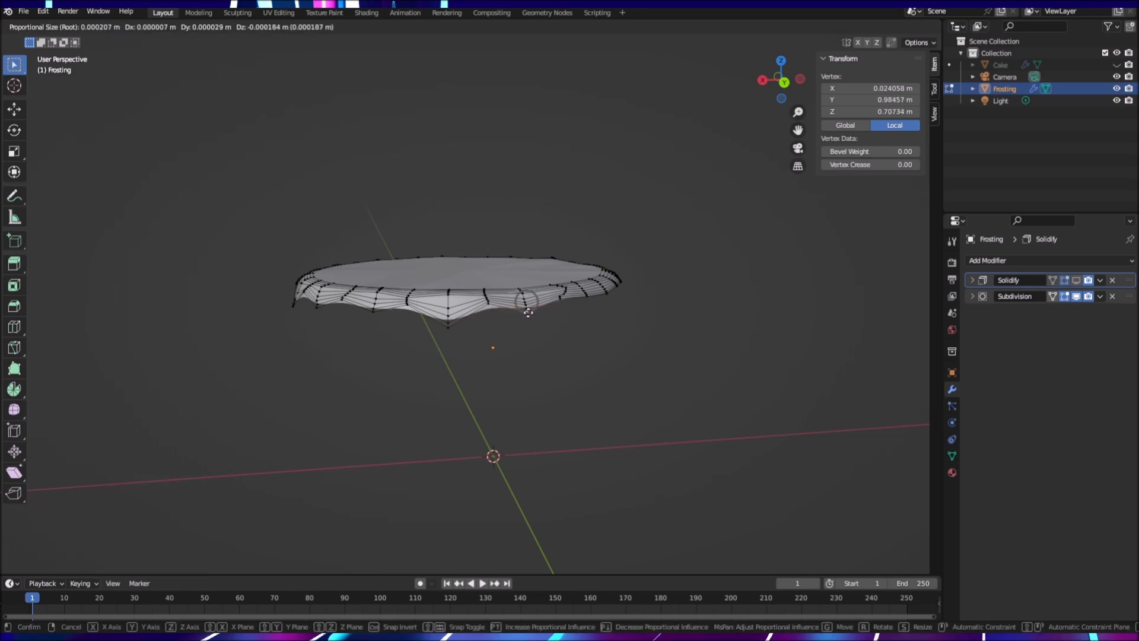
{"action": "left_click", "coordinate": [529, 313]}
Step: Lower two adjacent vertices on the next stretch of frosting rim about 0.00012 m and 0.00018 m
{"action": "middle_click_drag", "start_coordinate": [582, 318], "coordinate": [507, 328]}
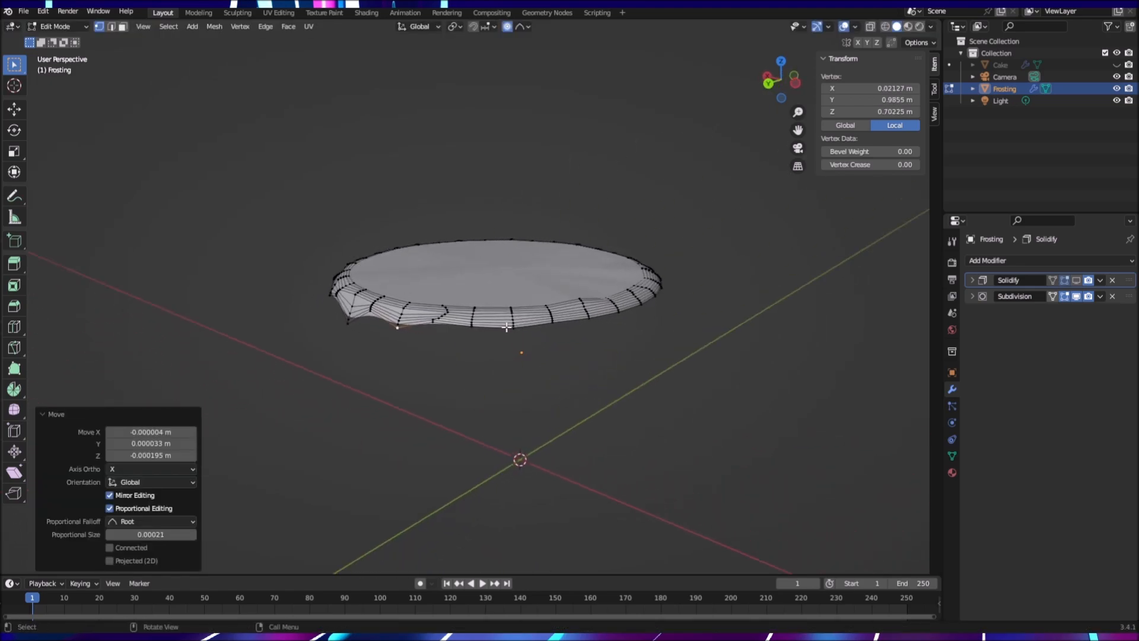
{"action": "left_click", "coordinate": [472, 332]}
{"action": "key", "text": "g"}
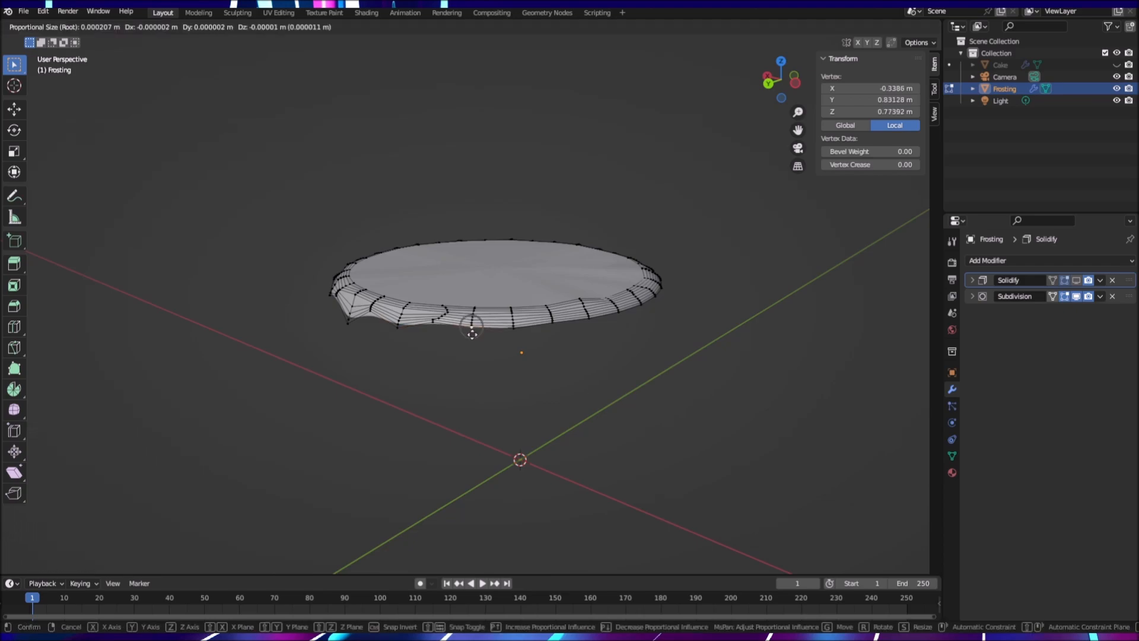
{"action": "left_click", "coordinate": [473, 341]}
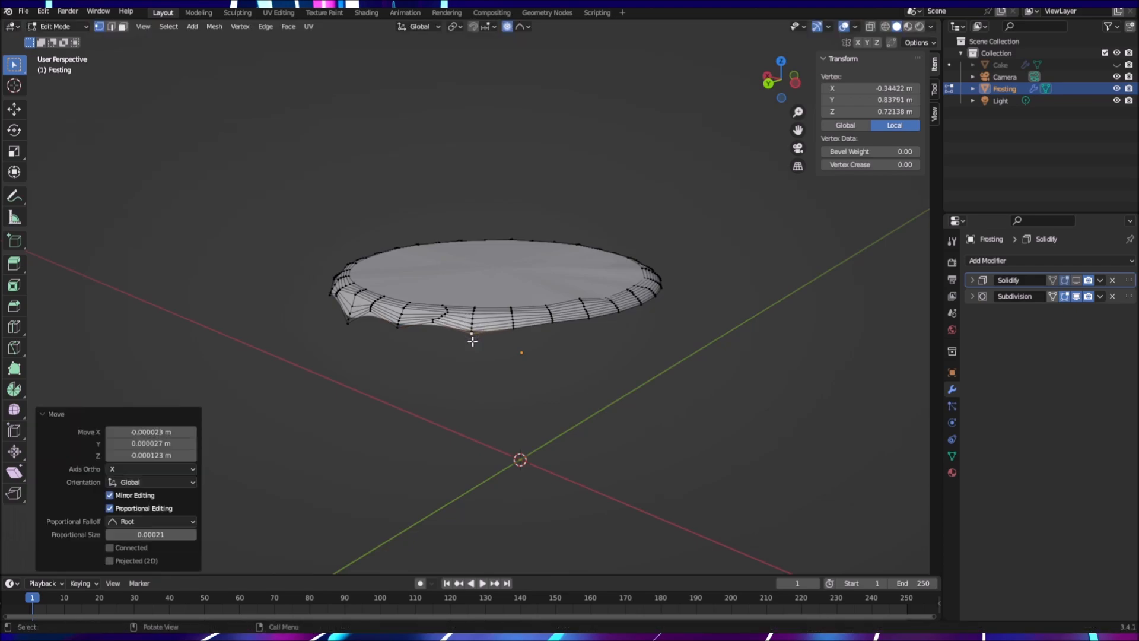
{"action": "left_click", "coordinate": [514, 329]}
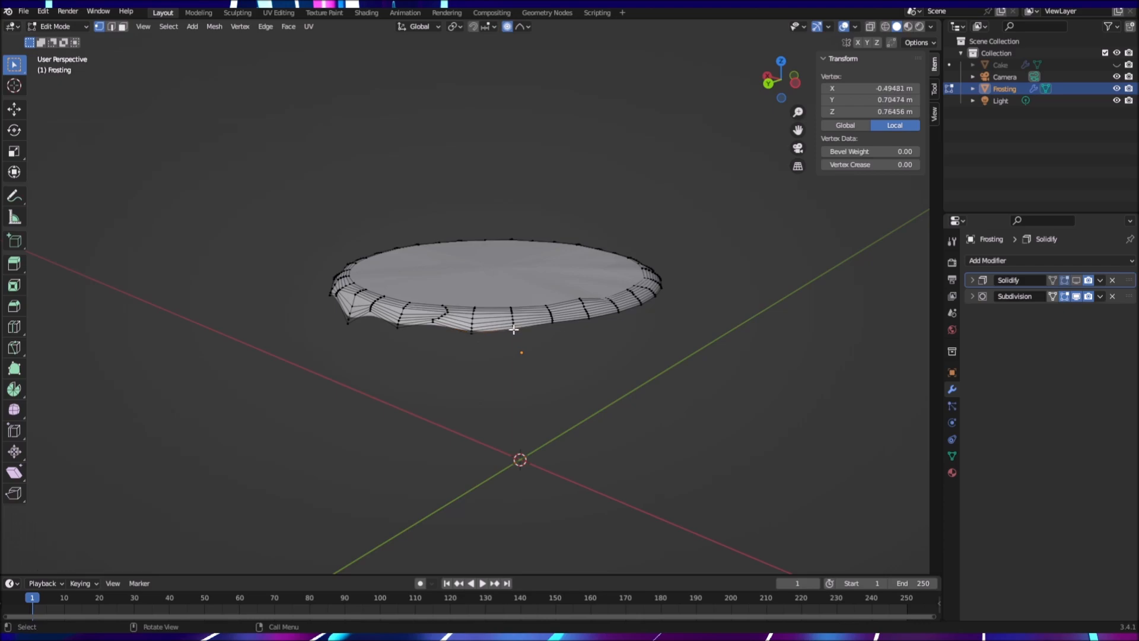
{"action": "key", "text": "g"}
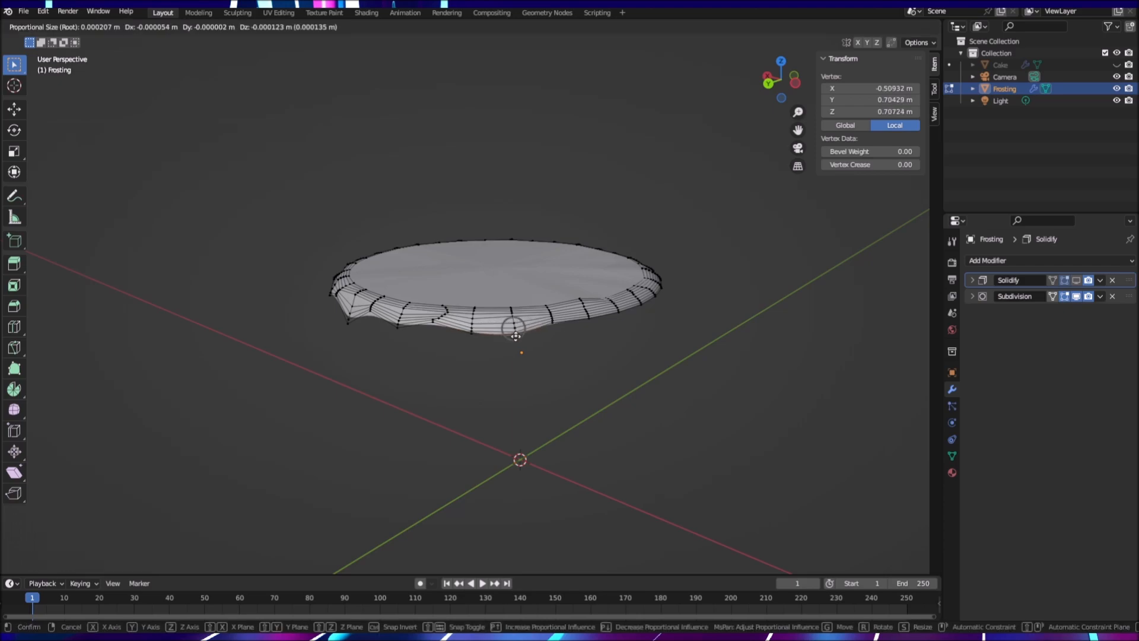
{"action": "left_click", "coordinate": [515, 338]}
Step: Pull a single rim vertex further around the frosting down about 0.0003 m to make a pointed drip
{"action": "middle_click_drag", "start_coordinate": [615, 326], "coordinate": [586, 330]}
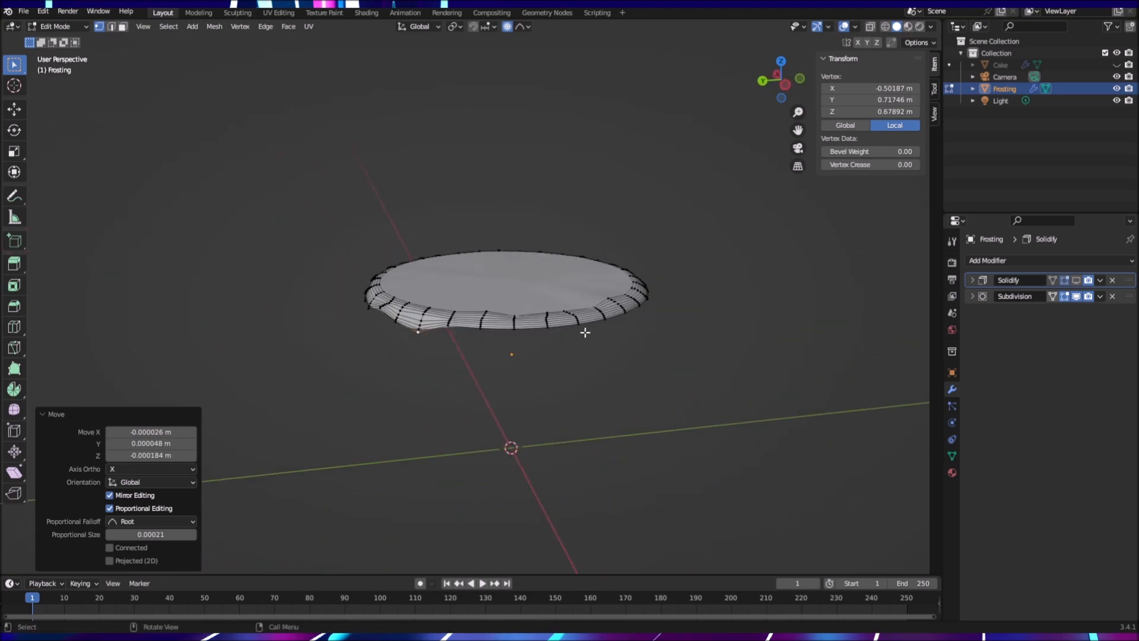
{"action": "left_click", "coordinate": [547, 327]}
{"action": "key", "text": "g"}
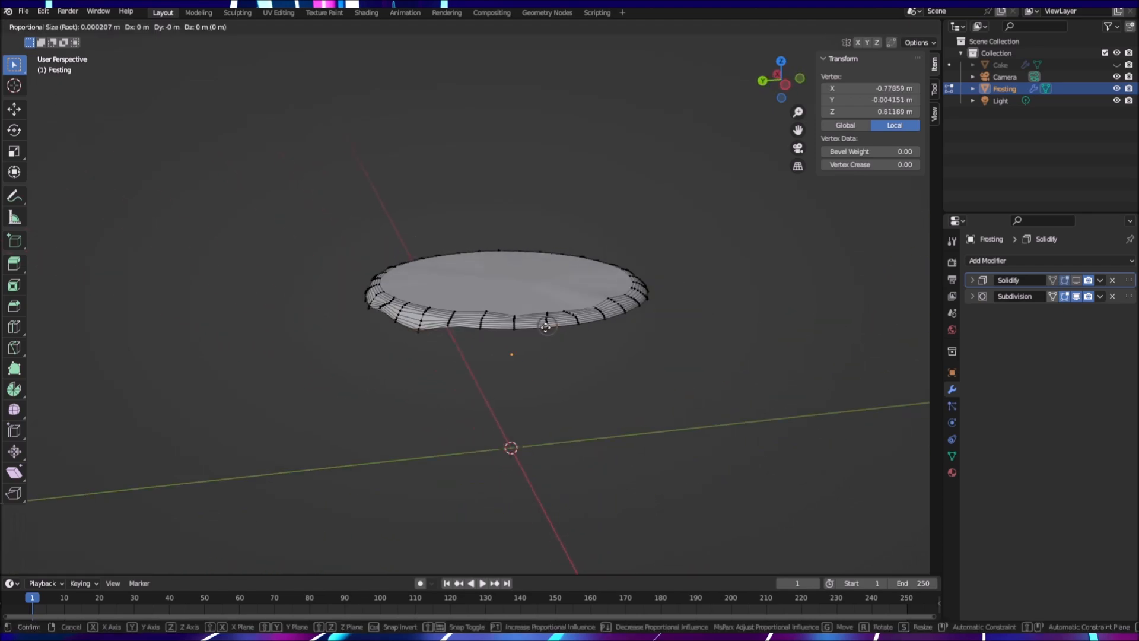
{"action": "left_click", "coordinate": [546, 327]}
{"action": "scroll", "coordinate": [567, 346], "scroll_direction": "up", "scroll_amount": 1}
{"action": "left_click", "coordinate": [587, 347]}
{"action": "left_click", "coordinate": [567, 334]}
{"action": "key", "text": "g"}
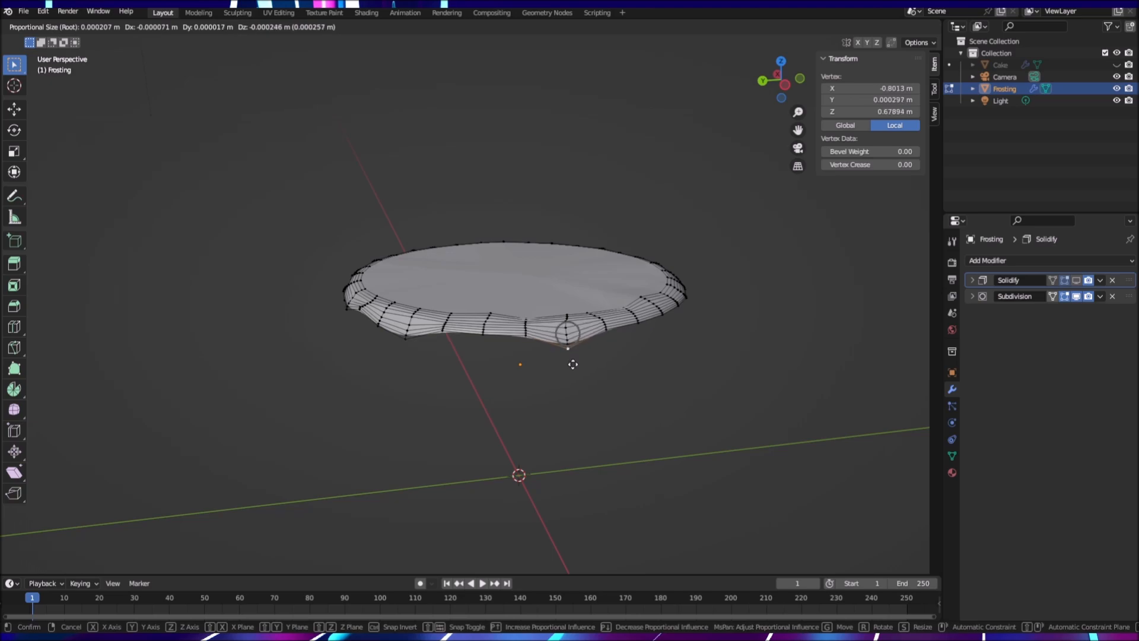
{"action": "left_click", "coordinate": [571, 366]}
Step: Lower one more rim vertex past the pointed drip and return the Frosting to Object Mode
{"action": "middle_click_drag", "start_coordinate": [669, 337], "coordinate": [601, 346]}
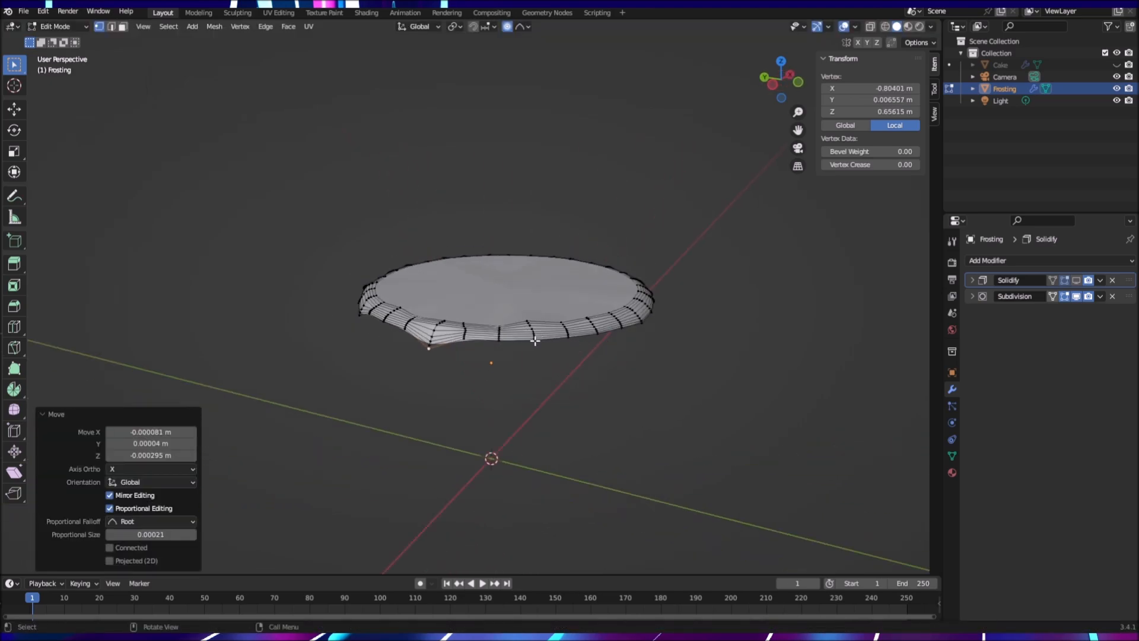
{"action": "left_click", "coordinate": [534, 340]}
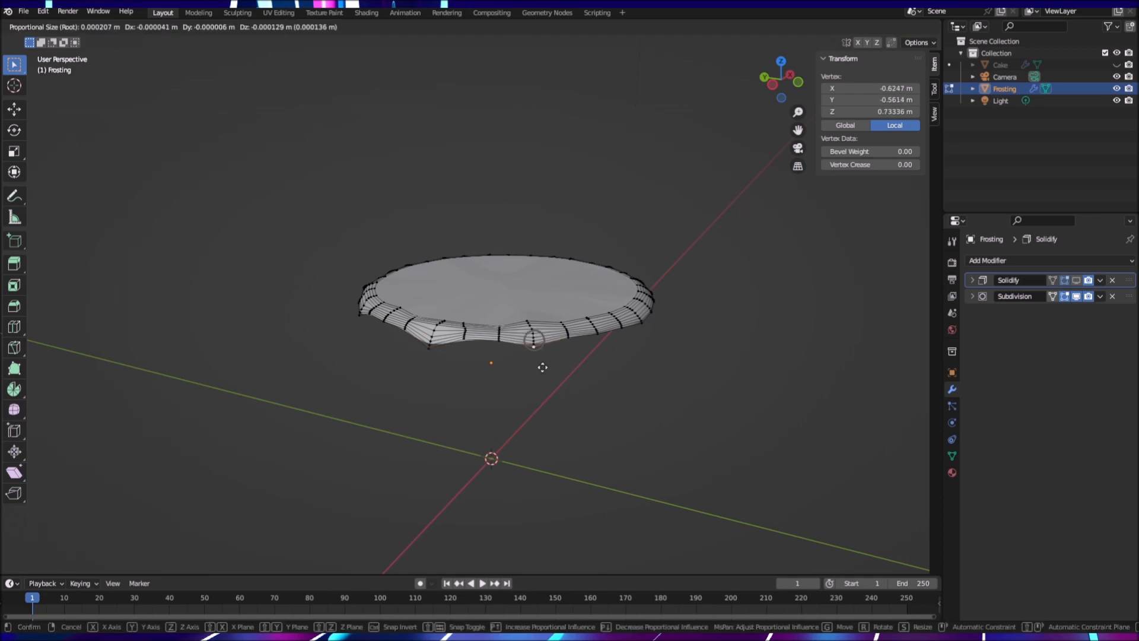
{"action": "left_click", "coordinate": [543, 368]}
{"action": "middle_click_drag", "start_coordinate": [572, 364], "coordinate": [480, 347]}
{"action": "key", "text": "Tab"}
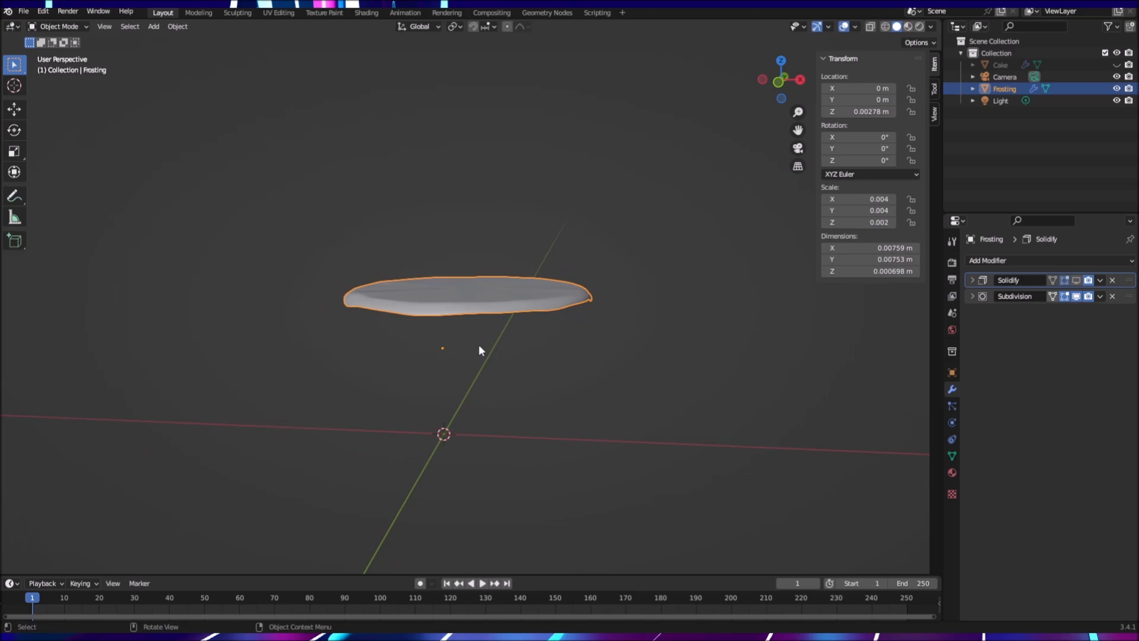
Step: Edit the Frosting mesh and move one front rim vertex about 0.00009 m down and 0.00028 m sideways along the rim
{"action": "key", "text": "Tab"}
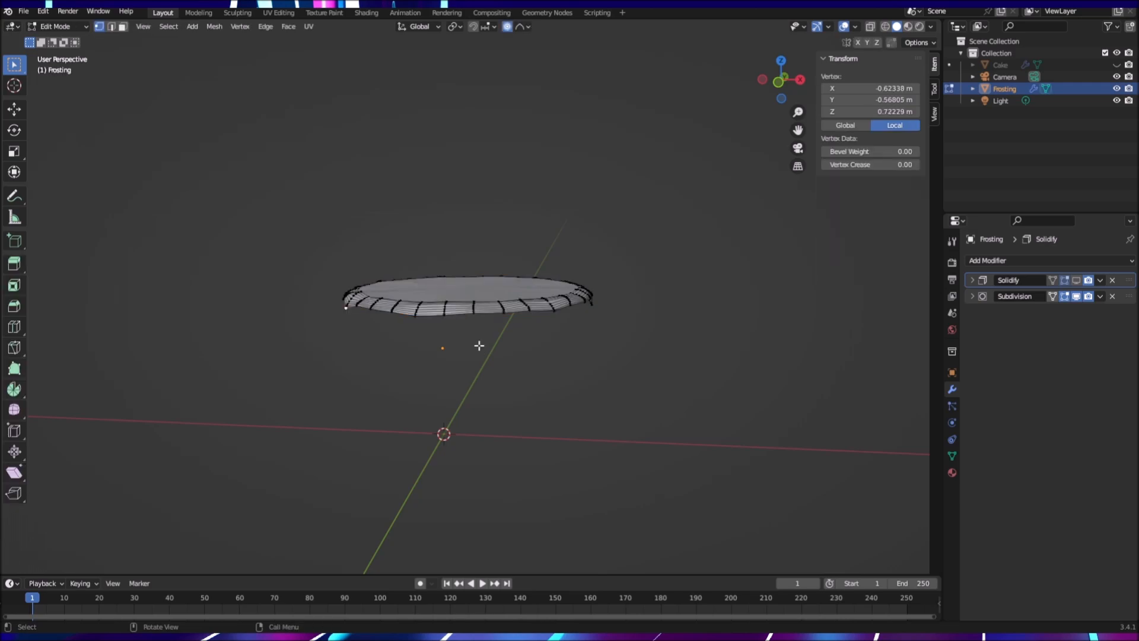
{"action": "middle_click_drag", "start_coordinate": [447, 361], "coordinate": [508, 372]}
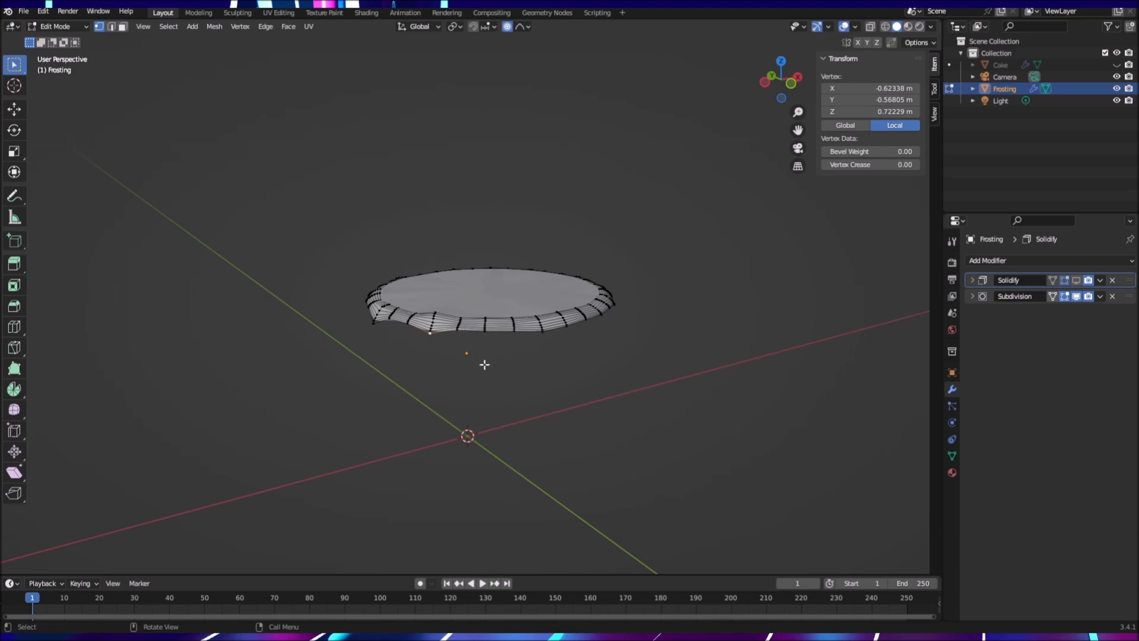
{"action": "scroll", "coordinate": [483, 363], "scroll_direction": "up", "scroll_amount": 2}
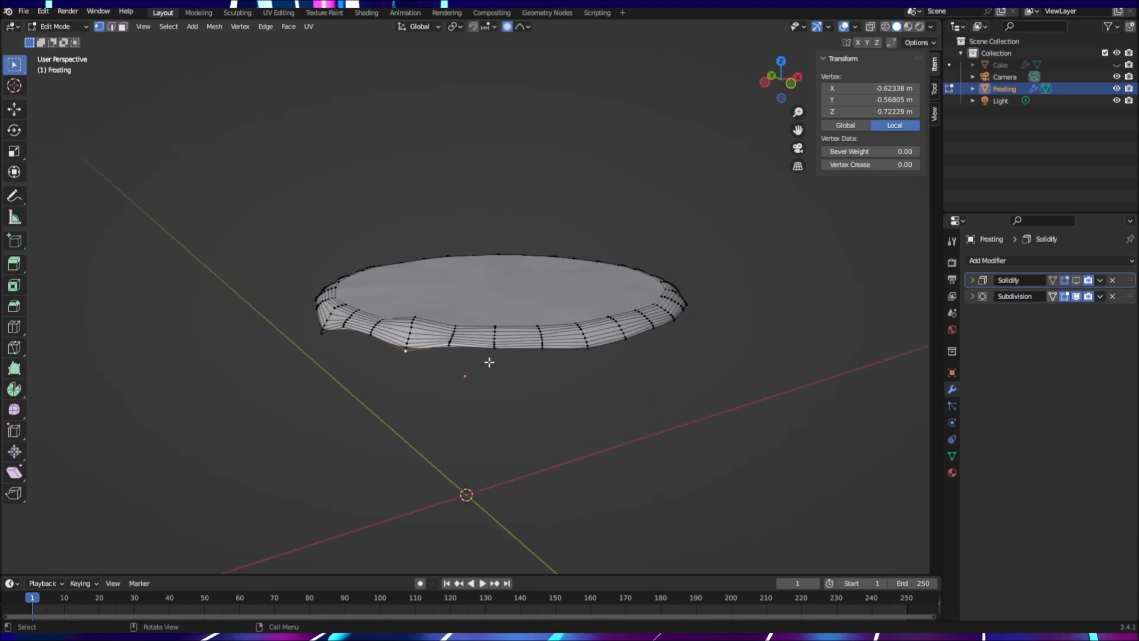
{"action": "key", "text": "ctrl"}
{"action": "scroll", "coordinate": [498, 362], "scroll_direction": "up", "scroll_amount": 2}
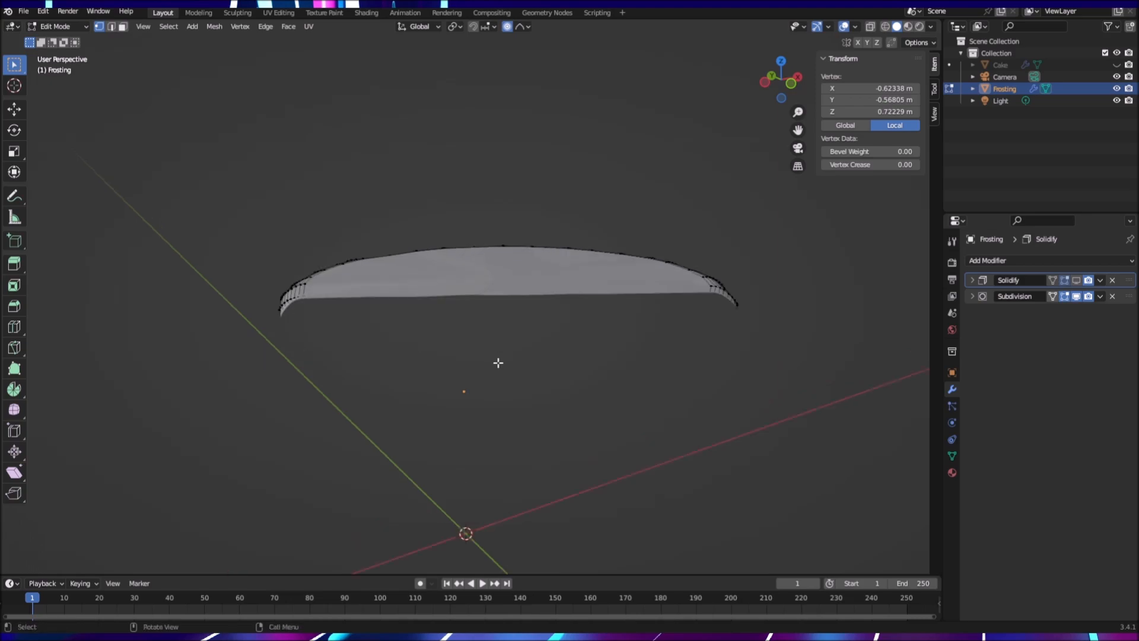
{"action": "scroll", "coordinate": [497, 363], "scroll_direction": "down", "scroll_amount": 2}
{"action": "middle_click_drag", "start_coordinate": [509, 364], "coordinate": [511, 350]}
{"action": "scroll", "coordinate": [508, 341], "scroll_direction": "down", "scroll_amount": 1}
{"action": "scroll", "coordinate": [505, 340], "scroll_direction": "up", "scroll_amount": 1}
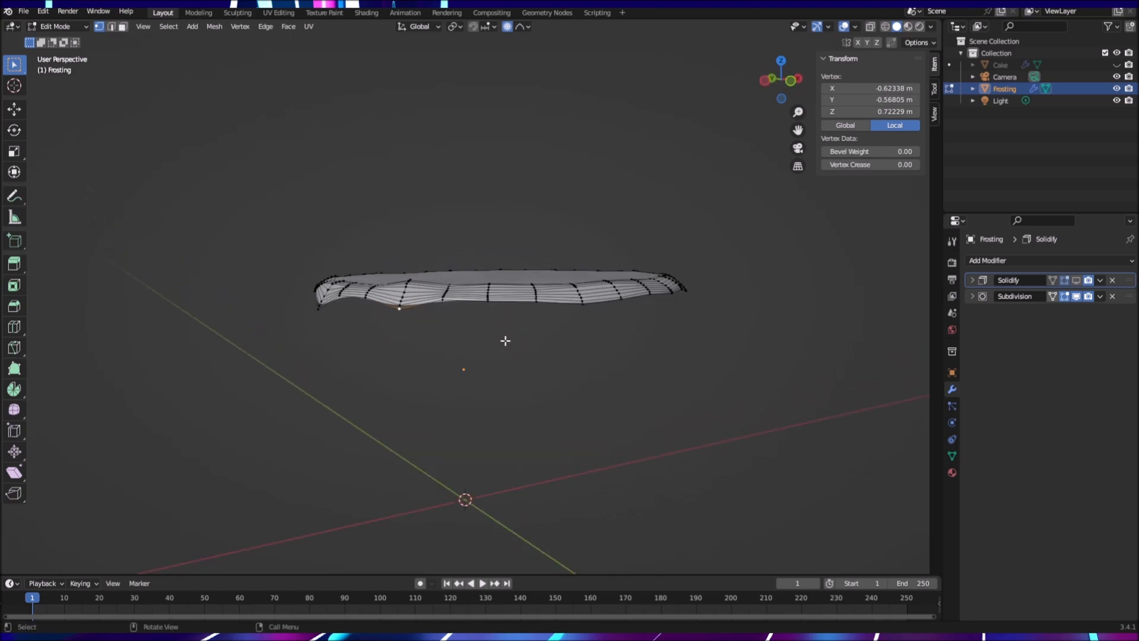
{"action": "scroll", "coordinate": [505, 340], "scroll_direction": "up", "scroll_amount": 1}
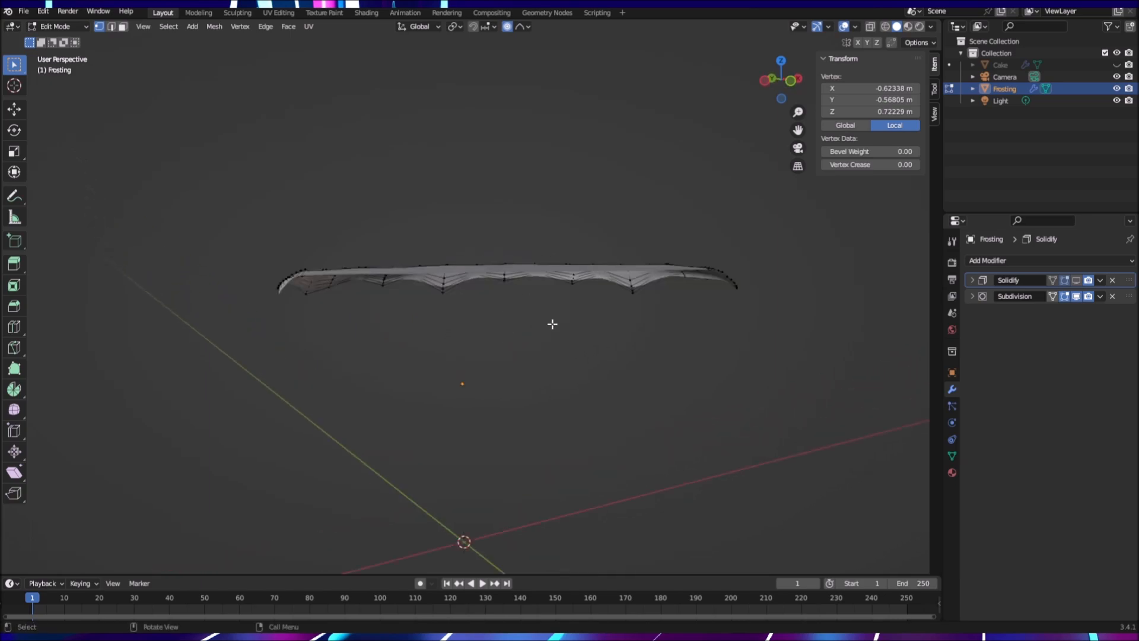
{"action": "scroll", "coordinate": [551, 323], "scroll_direction": "down", "scroll_amount": 1}
{"action": "left_click", "coordinate": [487, 301]}
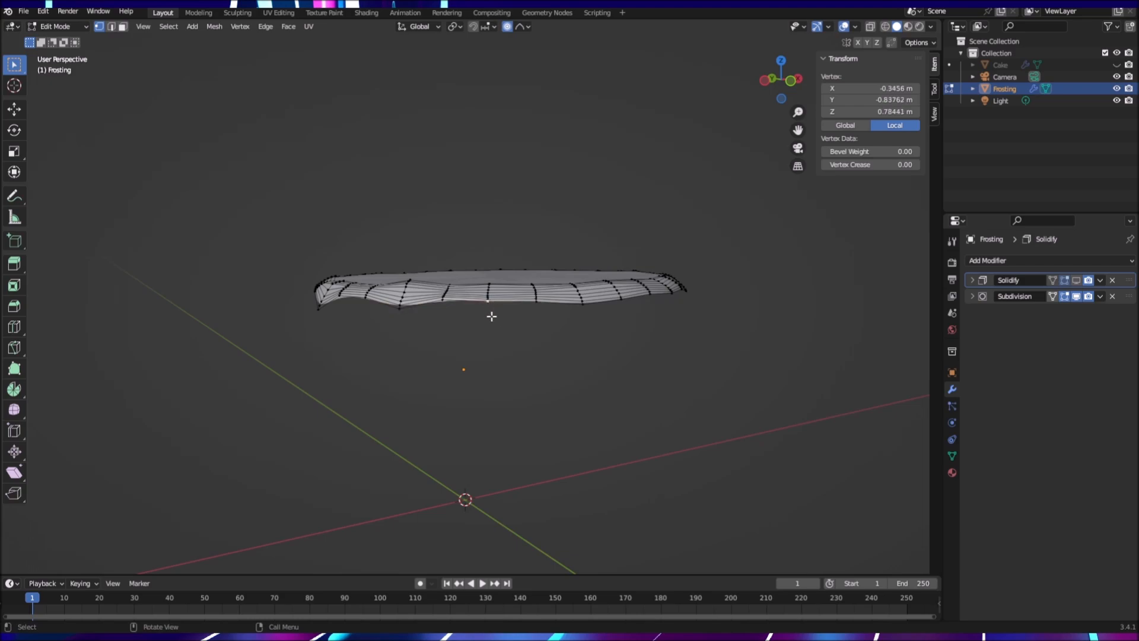
{"action": "key", "text": "g"}
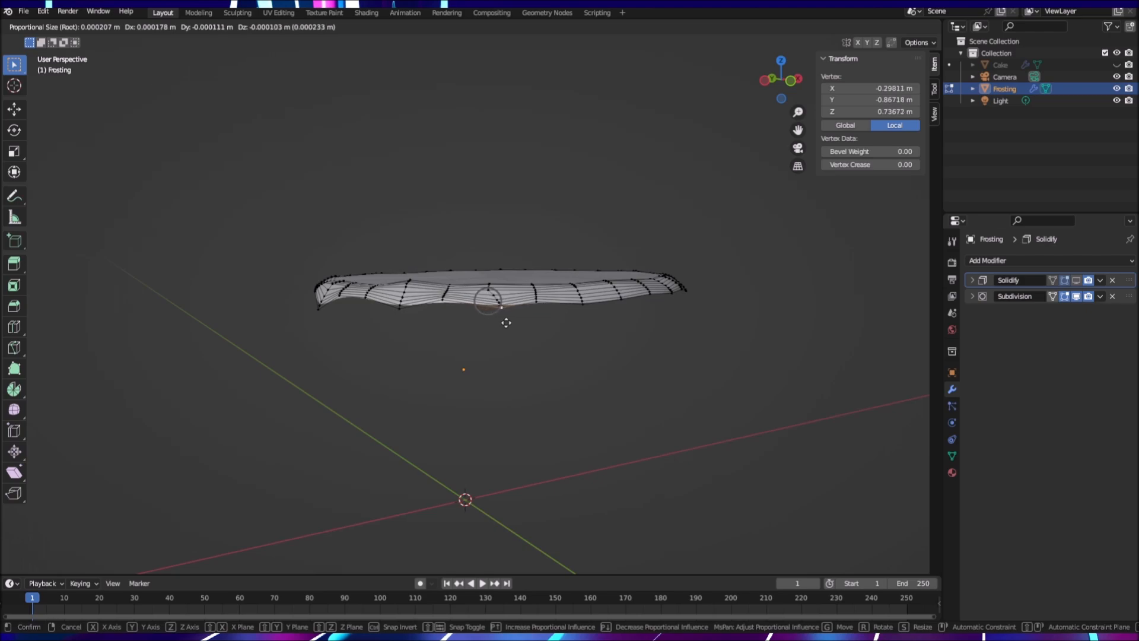
{"action": "left_click", "coordinate": [509, 320]}
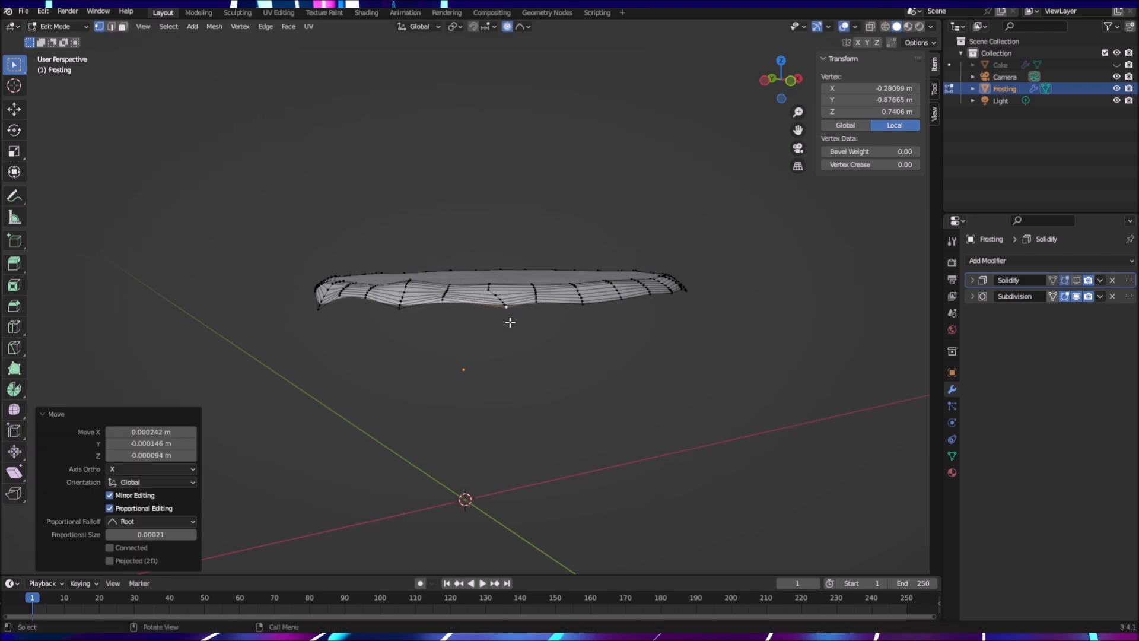
Step: Lower the rim vertex two columns further along about 0.0001 m and one on the next side of the frosting about 0.00022 m
{"action": "left_click", "coordinate": [581, 307]}
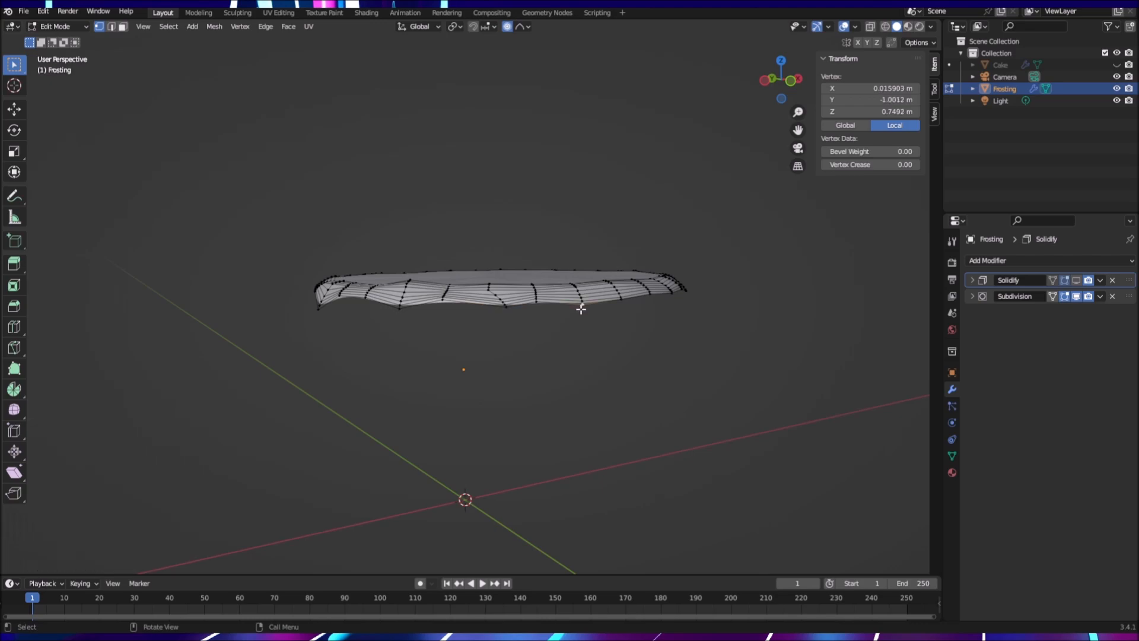
{"action": "key", "text": "g"}
{"action": "left_click", "coordinate": [568, 314]}
{"action": "middle_click_drag", "start_coordinate": [643, 321], "coordinate": [533, 362]}
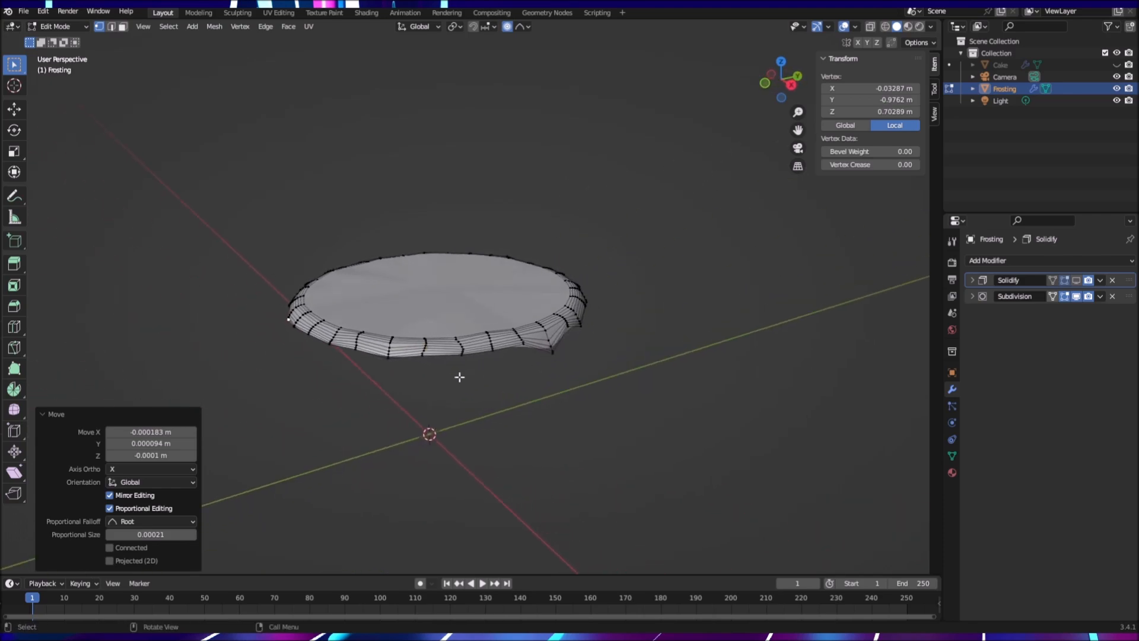
{"action": "left_click", "coordinate": [461, 356]}
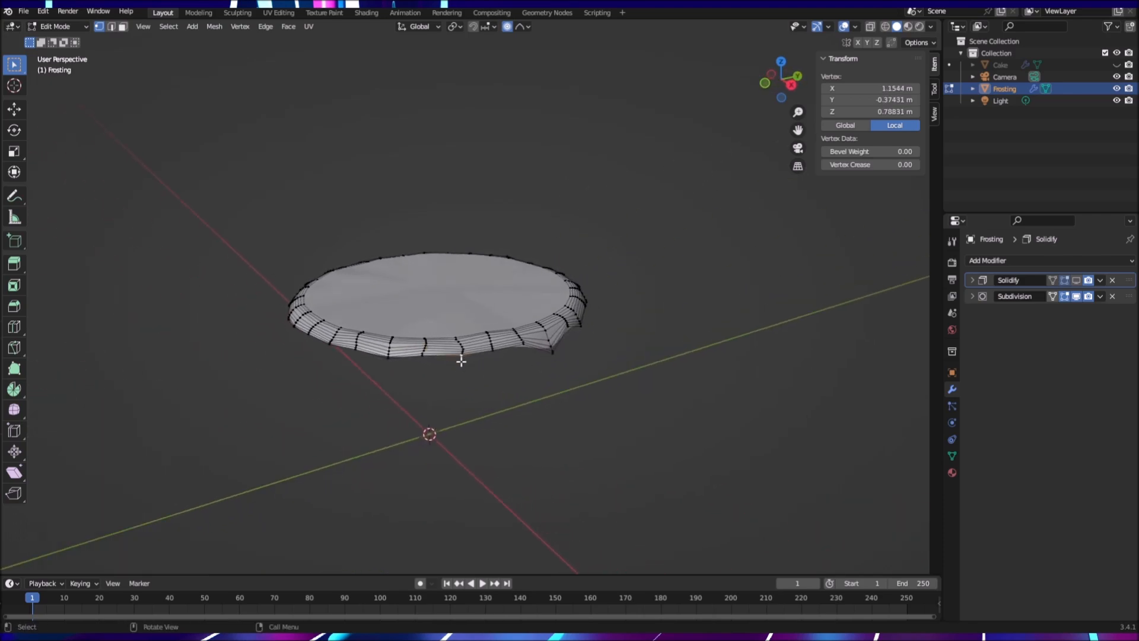
{"action": "key", "text": "g"}
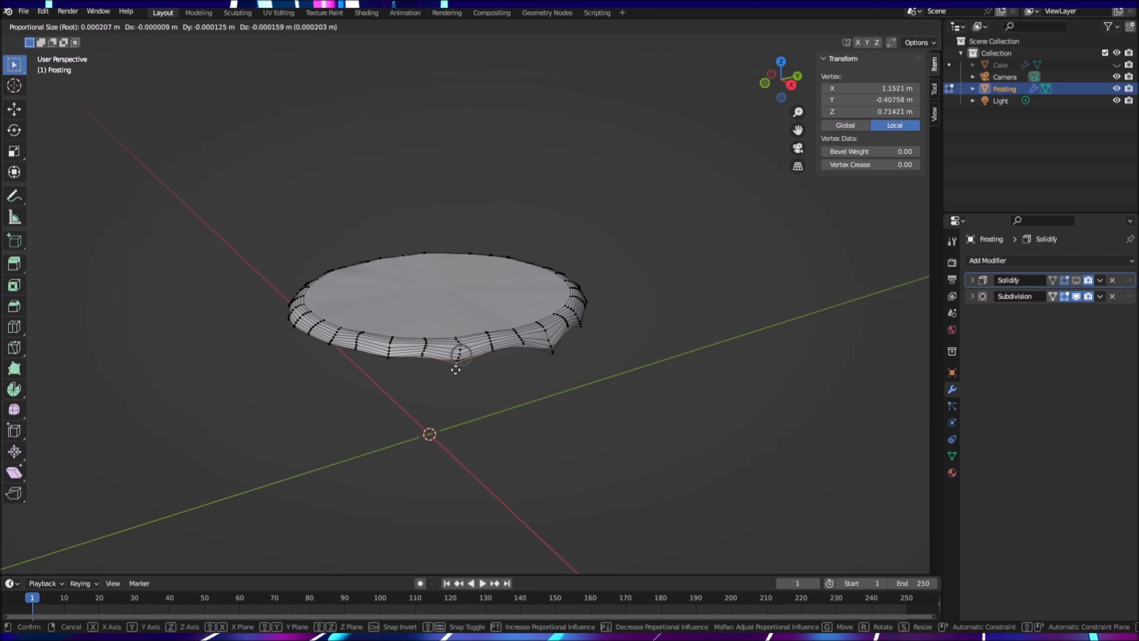
{"action": "left_click", "coordinate": [450, 369]}
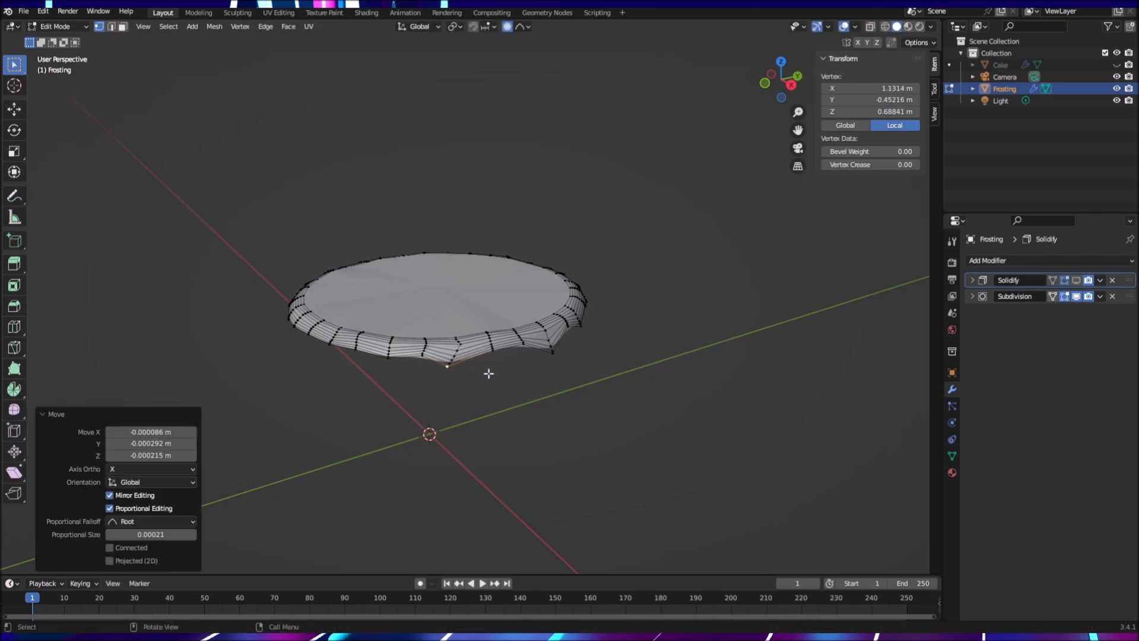
Step: Nudge down the rim vertex in the gap between the two neighbouring drips and clear the vertex selection
{"action": "middle_click_drag", "start_coordinate": [510, 373], "coordinate": [405, 358]}
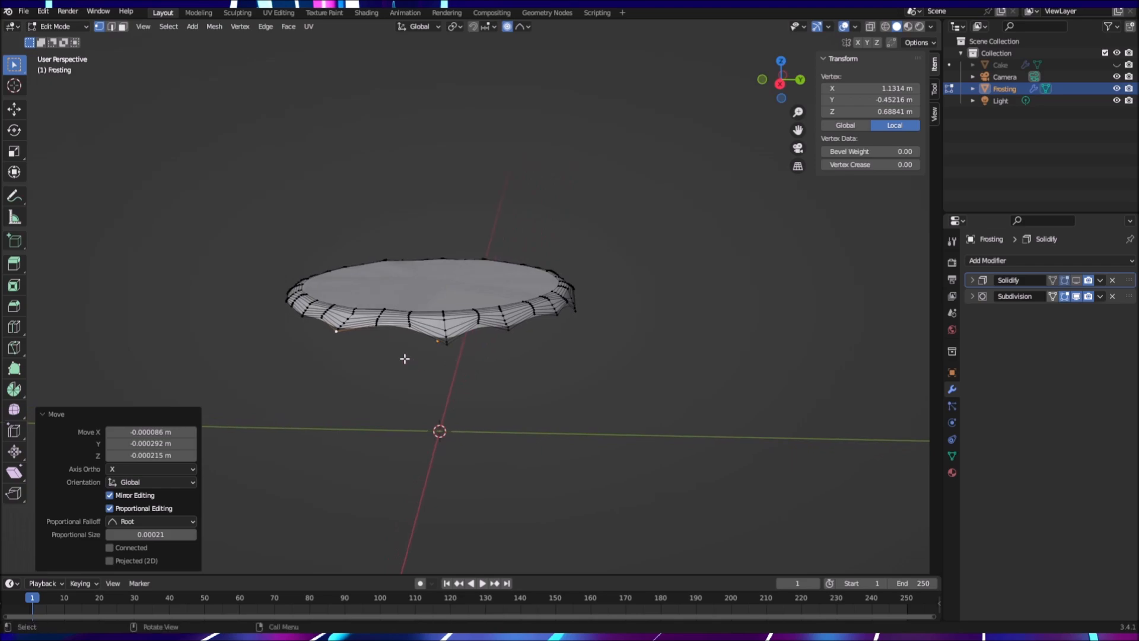
{"action": "left_click", "coordinate": [409, 329]}
{"action": "key", "text": "g"}
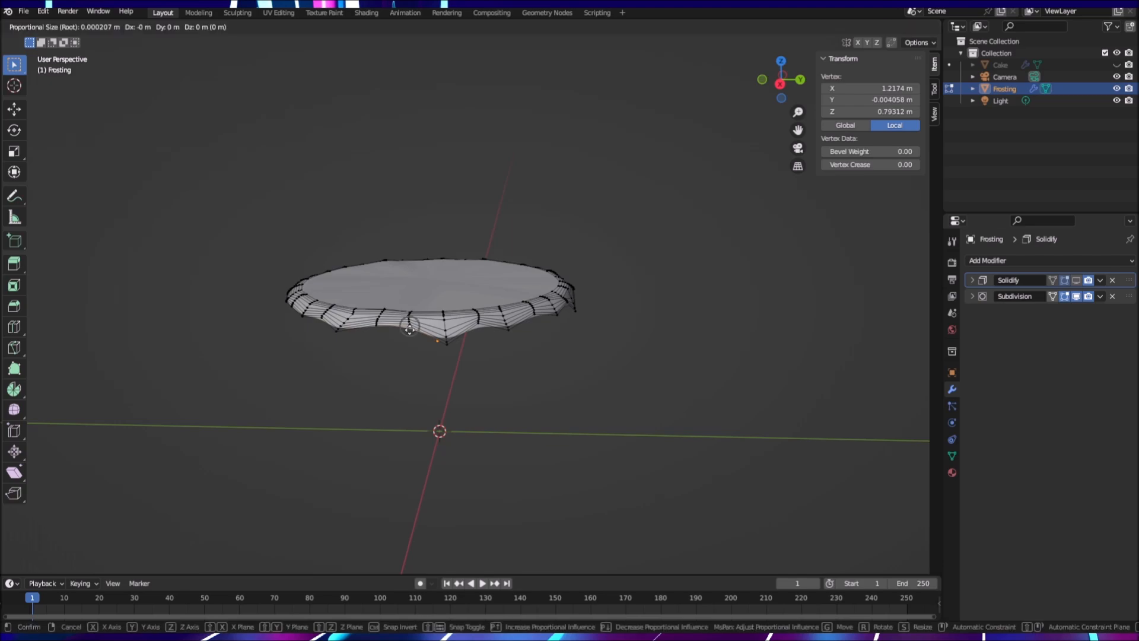
{"action": "left_click", "coordinate": [405, 334]}
{"action": "left_click", "coordinate": [539, 349]}
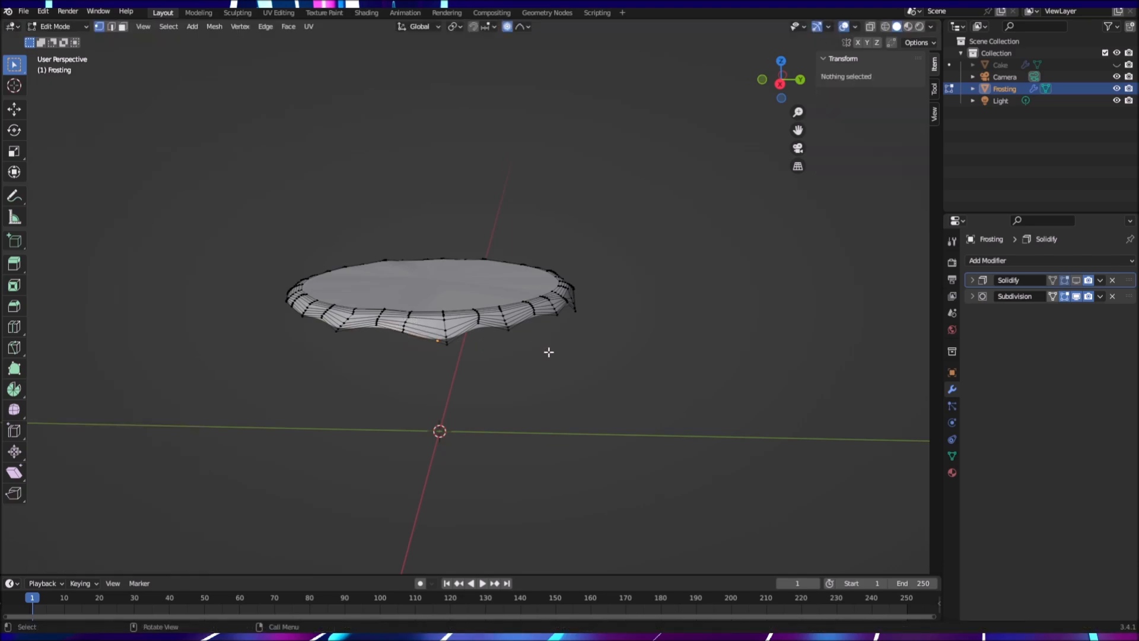
Step: Turn the Solidify modifier's viewport display back on, return to Object Mode, and unhide the Cake to check the frosting on it
{"action": "left_click", "coordinate": [1077, 280]}
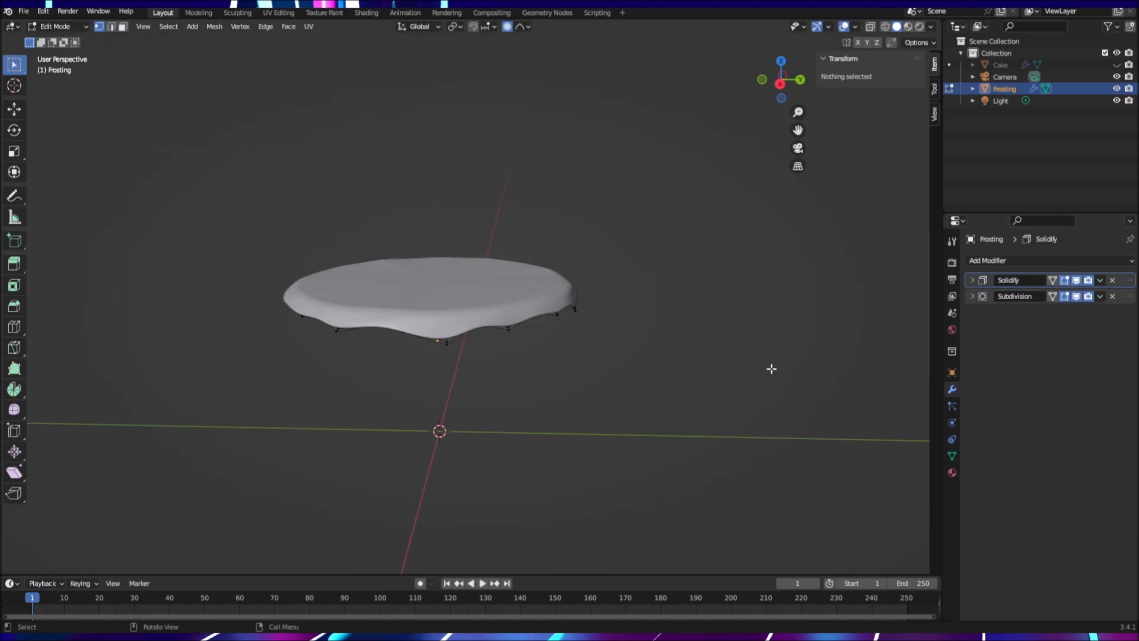
{"action": "key", "text": "Tab"}
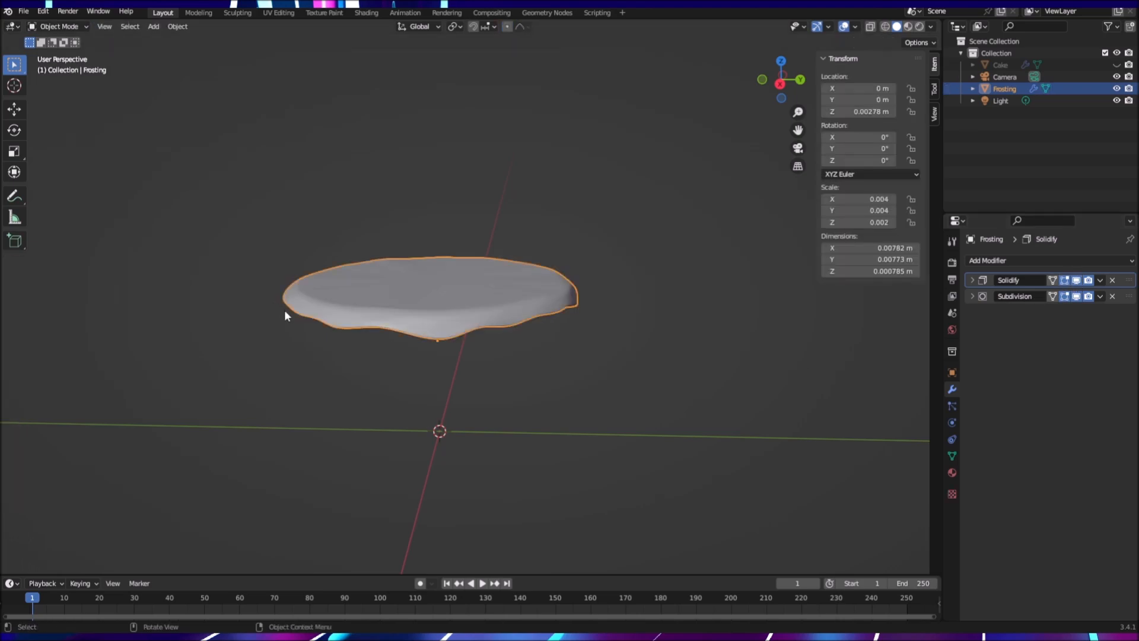
{"action": "middle_click_drag", "start_coordinate": [600, 343], "coordinate": [607, 286]}
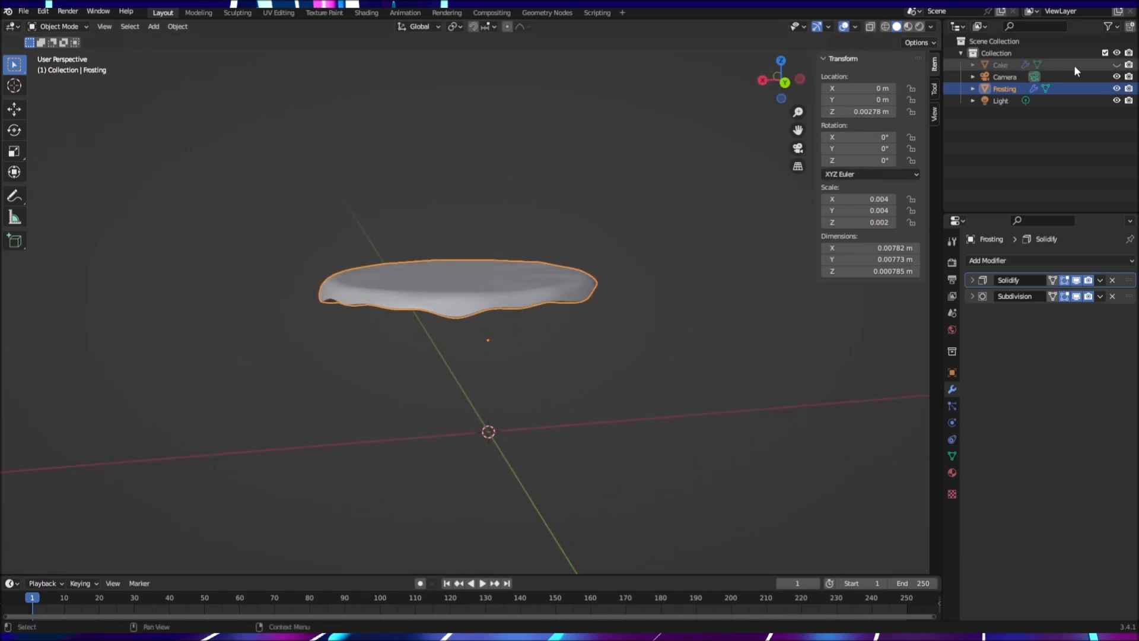
{"action": "left_click", "coordinate": [1116, 65]}
{"action": "left_click", "coordinate": [715, 378]}
{"action": "middle_click_drag", "start_coordinate": [728, 375], "coordinate": [474, 366]}
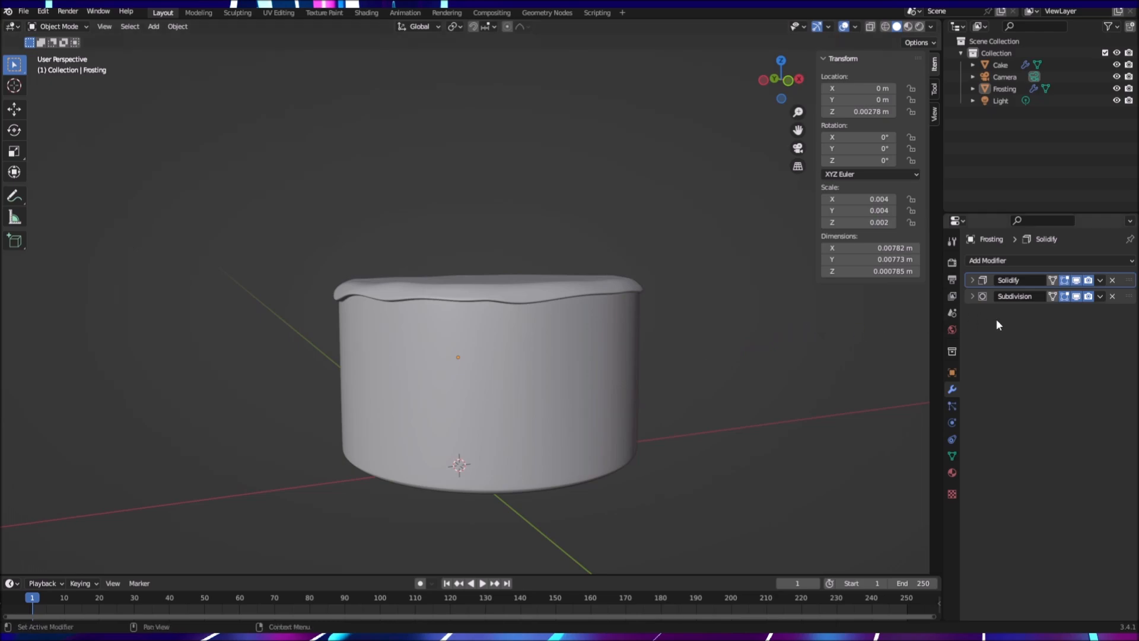
Step: Open the Frosting object in the Sculpting workspace and hide the Cake so only the frosting is visible
{"action": "left_click", "coordinate": [580, 289]}
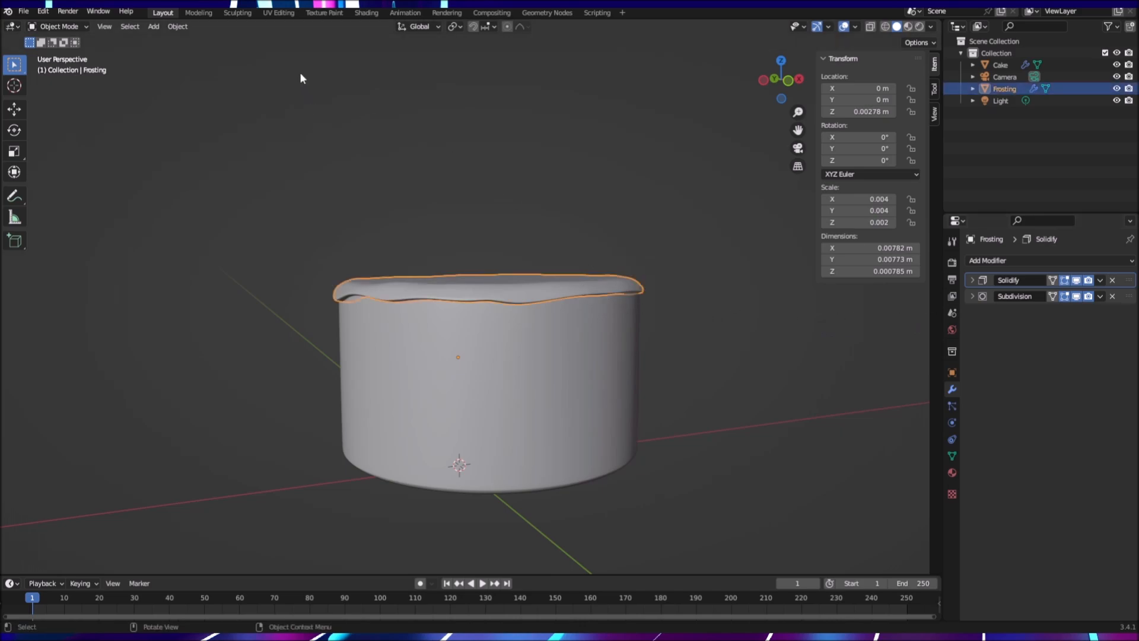
{"action": "left_click", "coordinate": [237, 13]}
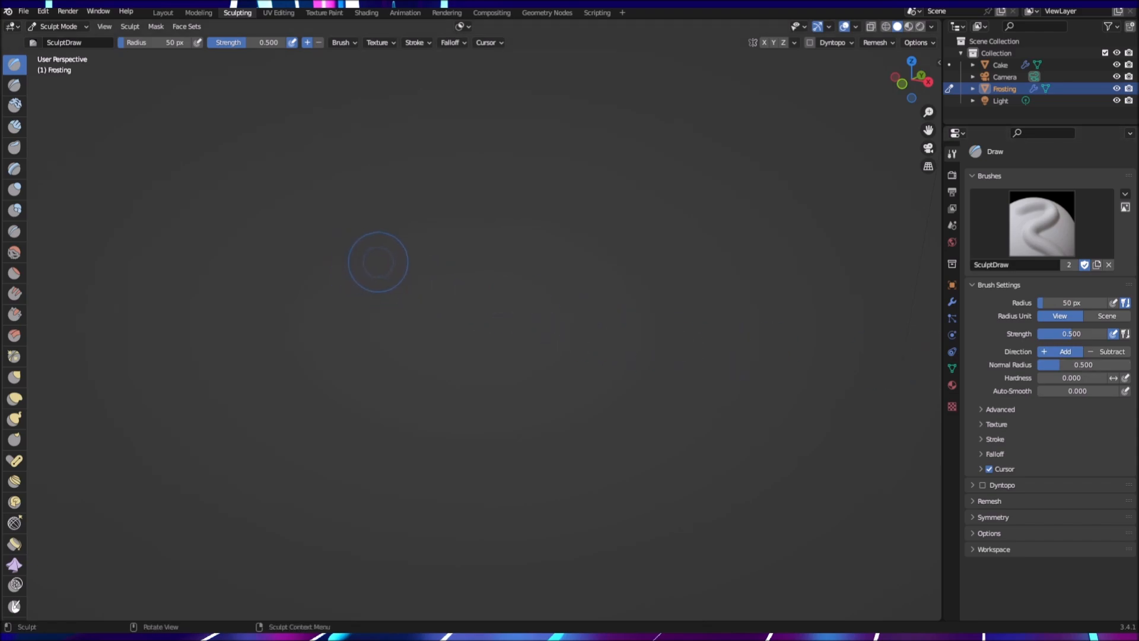
{"action": "scroll", "coordinate": [553, 327], "scroll_direction": "up", "scroll_amount": 10}
{"action": "scroll", "coordinate": [556, 336], "scroll_direction": "up", "scroll_amount": 8}
{"action": "mouse_move", "coordinate": [675, 318]}
{"action": "middle_mouse_down"}
{"action": "mouse_move", "coordinate": [684, 316]}
{"action": "mouse_move", "coordinate": [672, 318]}
{"action": "middle_mouse_up"}
{"action": "scroll", "coordinate": [675, 315], "scroll_direction": "down", "scroll_amount": 3}
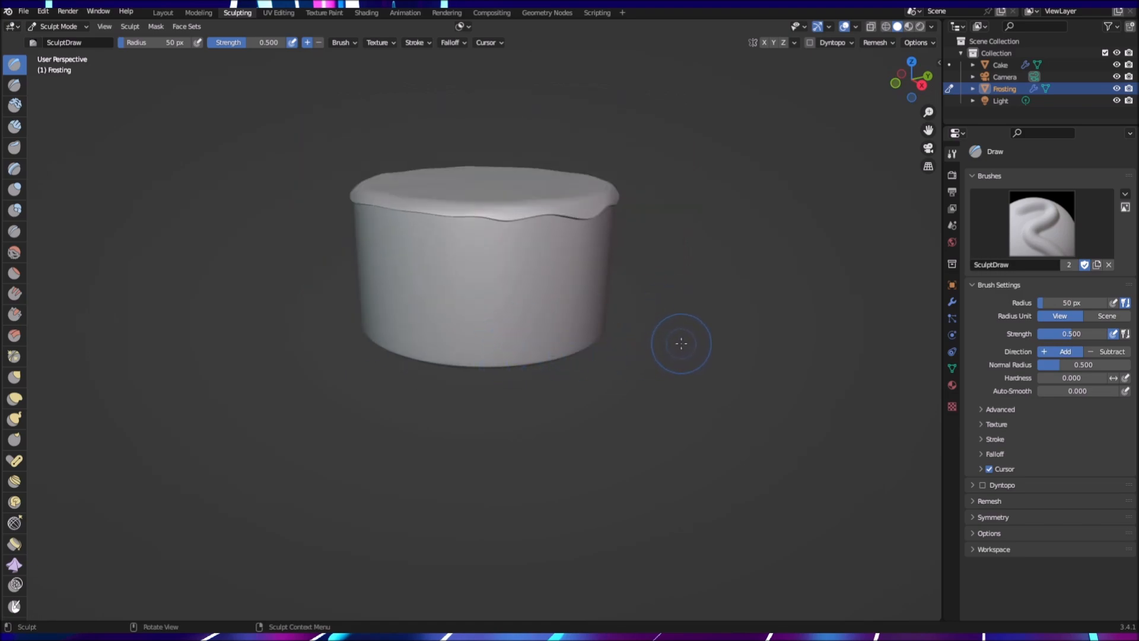
{"action": "left_click", "coordinate": [1117, 65]}
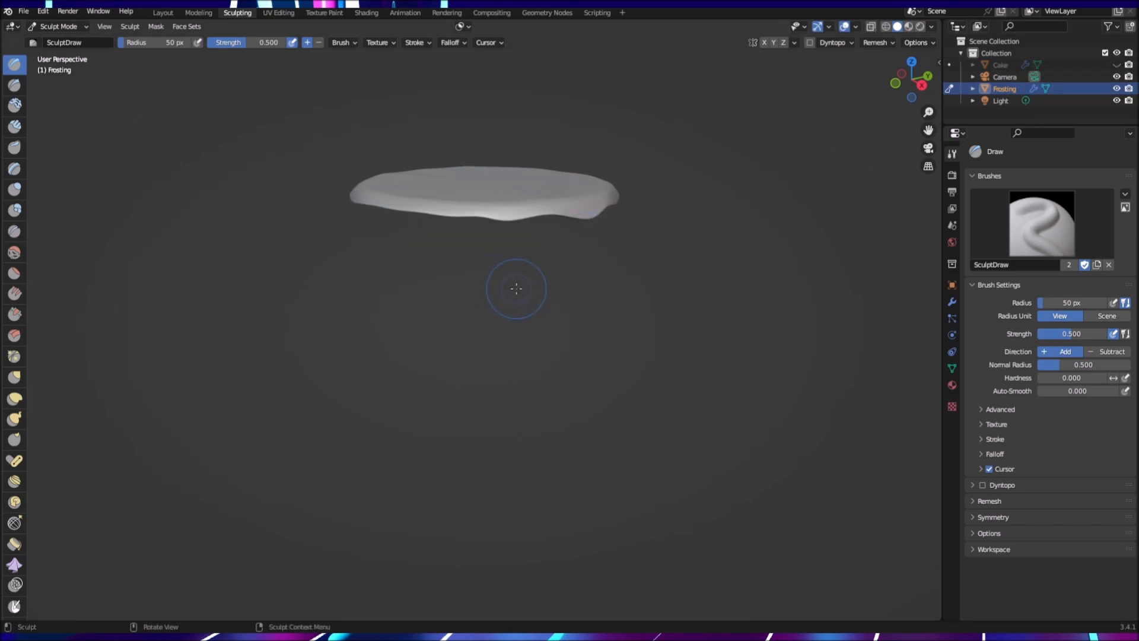
{"action": "scroll", "coordinate": [536, 277], "scroll_direction": "up", "scroll_amount": 1}
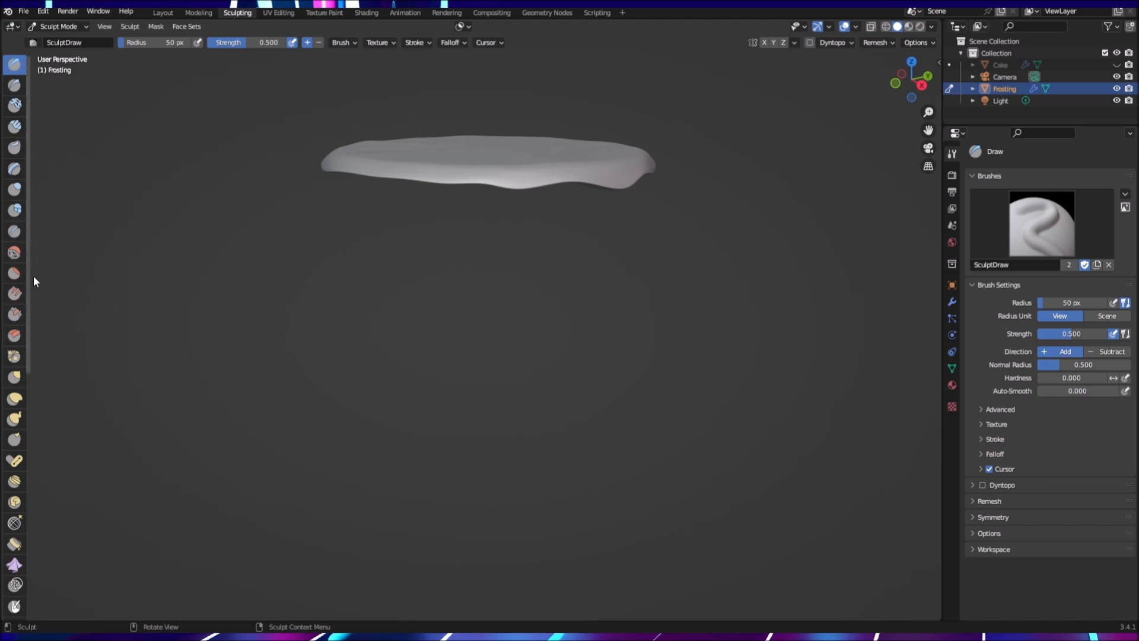
Step: Choose the Inflate sculpting brush and set its stroke method to Airbrush
{"action": "left_click", "coordinate": [20, 195]}
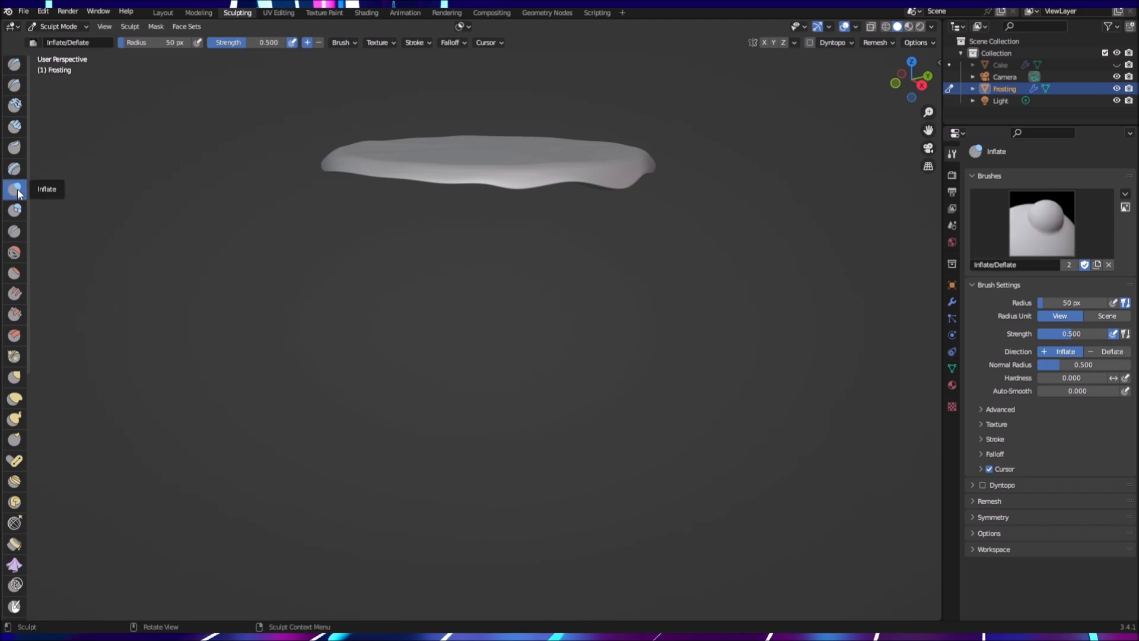
{"action": "left_click", "coordinate": [979, 439]}
{"action": "left_click", "coordinate": [1074, 456]}
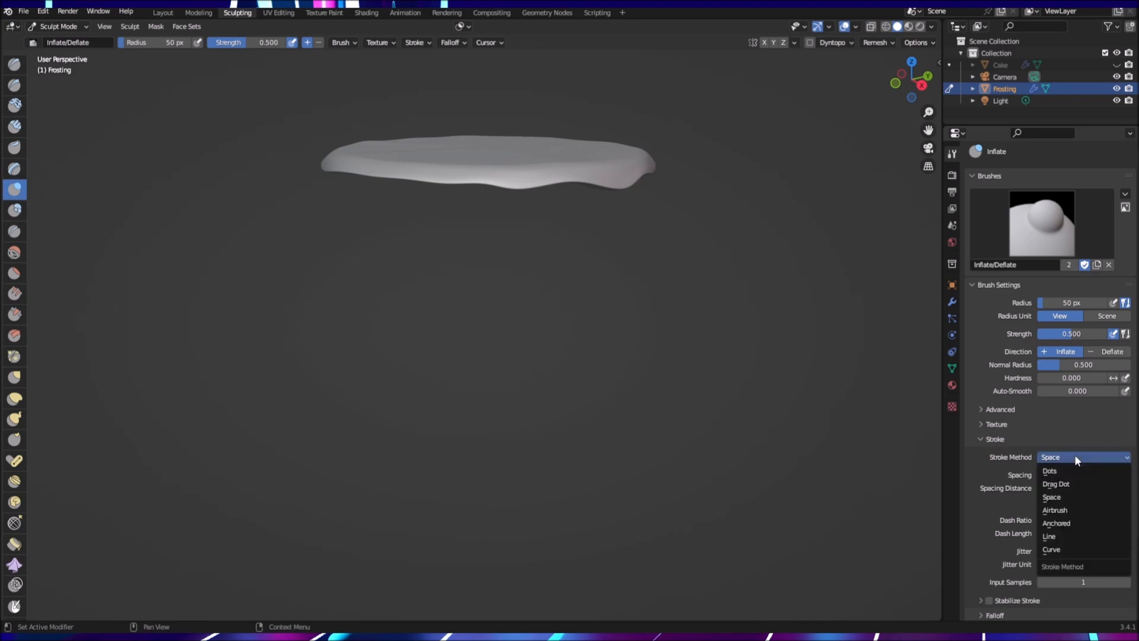
{"action": "left_click", "coordinate": [1055, 510]}
Step: Inflate the largest drip and the neighbouring stretch of the frosting's rim with a 50 px brush at 0.500 strength
{"action": "mouse_move", "coordinate": [718, 312]}
{"action": "middle_mouse_down"}
{"action": "mouse_move", "coordinate": [786, 313]}
{"action": "mouse_move", "coordinate": [700, 322]}
{"action": "mouse_move", "coordinate": [593, 305]}
{"action": "mouse_move", "coordinate": [640, 333]}
{"action": "mouse_move", "coordinate": [702, 318]}
{"action": "mouse_move", "coordinate": [685, 327]}
{"action": "middle_mouse_up"}
{"action": "scroll", "coordinate": [682, 328], "scroll_direction": "up", "scroll_amount": 2}
{"action": "scroll", "coordinate": [691, 321], "scroll_direction": "down", "scroll_amount": 1}
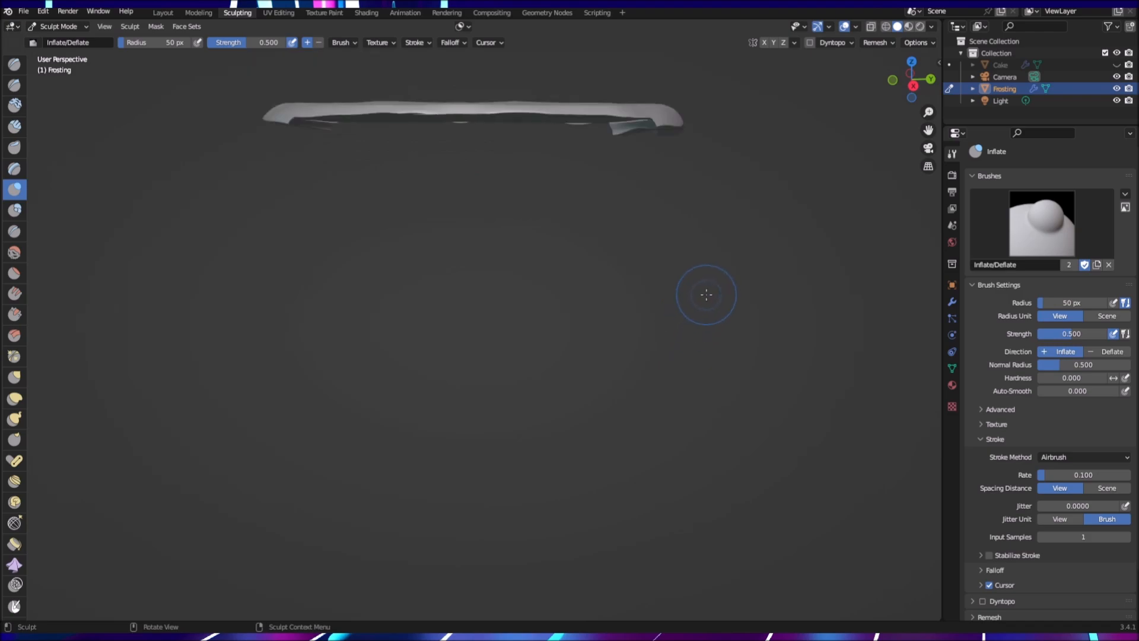
{"action": "scroll", "coordinate": [705, 296], "scroll_direction": "down", "scroll_amount": 1}
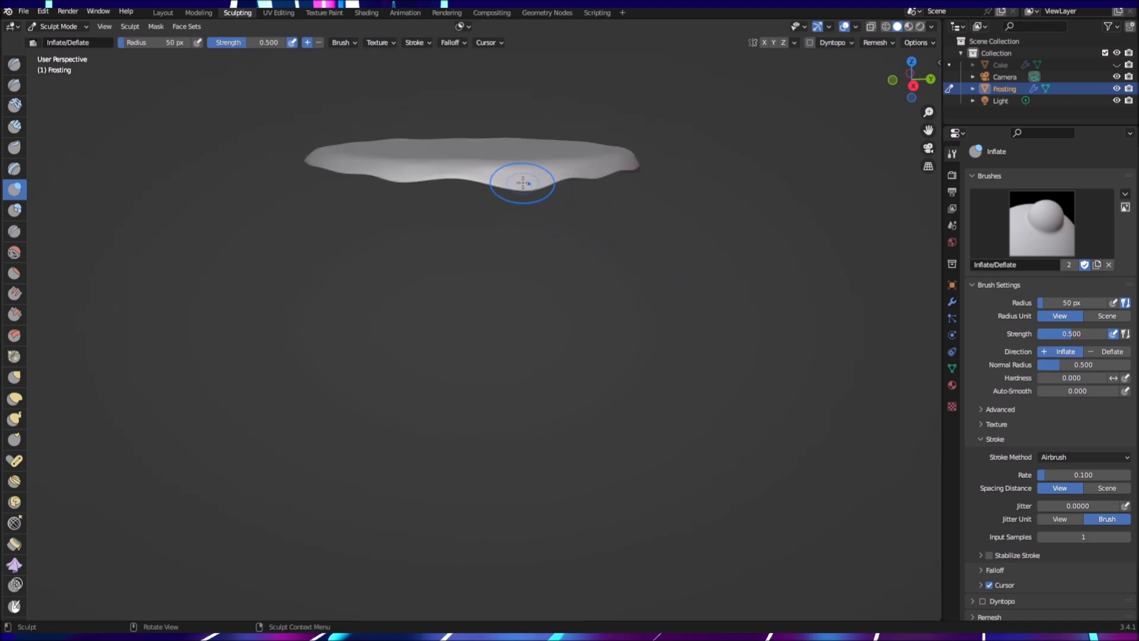
{"action": "mouse_move", "coordinate": [523, 182]}
{"action": "left_mouse_down"}
{"action": "mouse_move", "coordinate": [511, 184]}
{"action": "mouse_move", "coordinate": [539, 185]}
{"action": "mouse_move", "coordinate": [522, 191]}
{"action": "mouse_move", "coordinate": [536, 188]}
{"action": "mouse_move", "coordinate": [527, 178]}
{"action": "mouse_move", "coordinate": [534, 193]}
{"action": "mouse_move", "coordinate": [527, 178]}
{"action": "mouse_move", "coordinate": [518, 185]}
{"action": "mouse_move", "coordinate": [600, 211]}
{"action": "left_mouse_up"}
{"action": "mouse_move", "coordinate": [600, 212]}
{"action": "middle_mouse_down"}
{"action": "mouse_move", "coordinate": [483, 204]}
{"action": "mouse_move", "coordinate": [519, 216]}
{"action": "mouse_move", "coordinate": [394, 185]}
{"action": "mouse_move", "coordinate": [459, 214]}
{"action": "middle_mouse_up"}
{"action": "mouse_move", "coordinate": [356, 174]}
{"action": "left_mouse_down"}
{"action": "mouse_move", "coordinate": [355, 184]}
{"action": "mouse_move", "coordinate": [361, 173]}
{"action": "mouse_move", "coordinate": [481, 174]}
{"action": "mouse_move", "coordinate": [433, 172]}
{"action": "mouse_move", "coordinate": [513, 183]}
{"action": "mouse_move", "coordinate": [494, 173]}
{"action": "mouse_move", "coordinate": [570, 163]}
{"action": "mouse_move", "coordinate": [498, 179]}
{"action": "left_mouse_up"}
{"action": "mouse_move", "coordinate": [503, 166]}
{"action": "left_mouse_down"}
{"action": "mouse_move", "coordinate": [537, 160]}
{"action": "mouse_move", "coordinate": [406, 177]}
{"action": "mouse_move", "coordinate": [432, 165]}
{"action": "mouse_move", "coordinate": [463, 172]}
{"action": "mouse_move", "coordinate": [360, 166]}
{"action": "mouse_move", "coordinate": [415, 178]}
{"action": "left_mouse_up"}
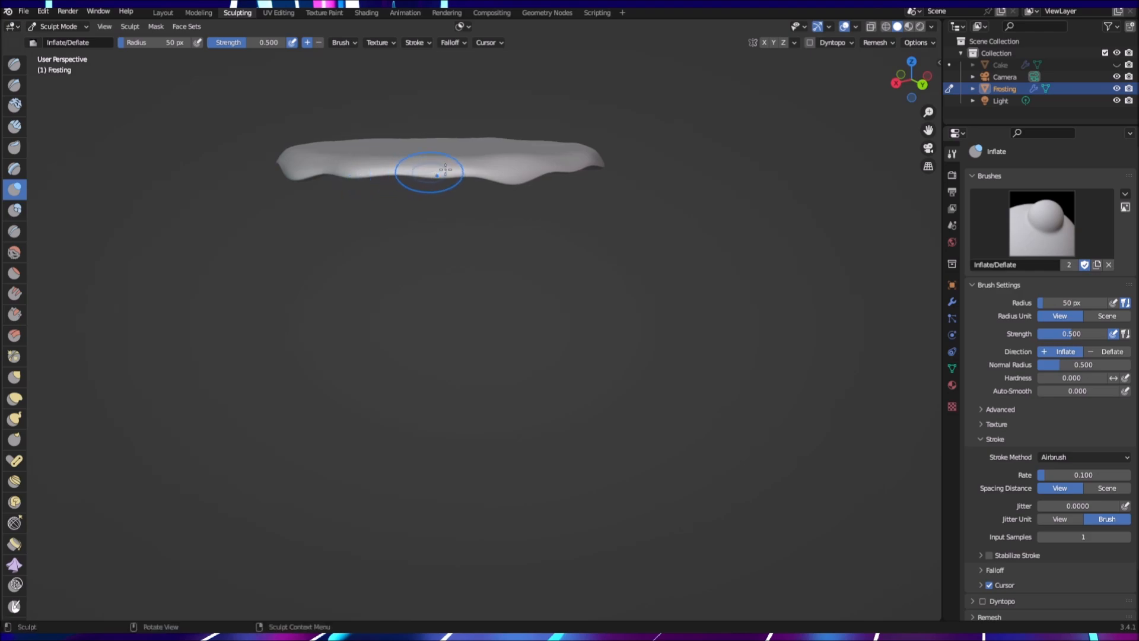
Step: Inflate the drips and the stretches between them along the next sections of the frosting's rim with the 50 px brush
{"action": "mouse_move", "coordinate": [544, 199]}
{"action": "middle_mouse_down"}
{"action": "mouse_move", "coordinate": [555, 206]}
{"action": "mouse_move", "coordinate": [466, 214]}
{"action": "mouse_move", "coordinate": [356, 255]}
{"action": "mouse_move", "coordinate": [407, 275]}
{"action": "middle_mouse_up"}
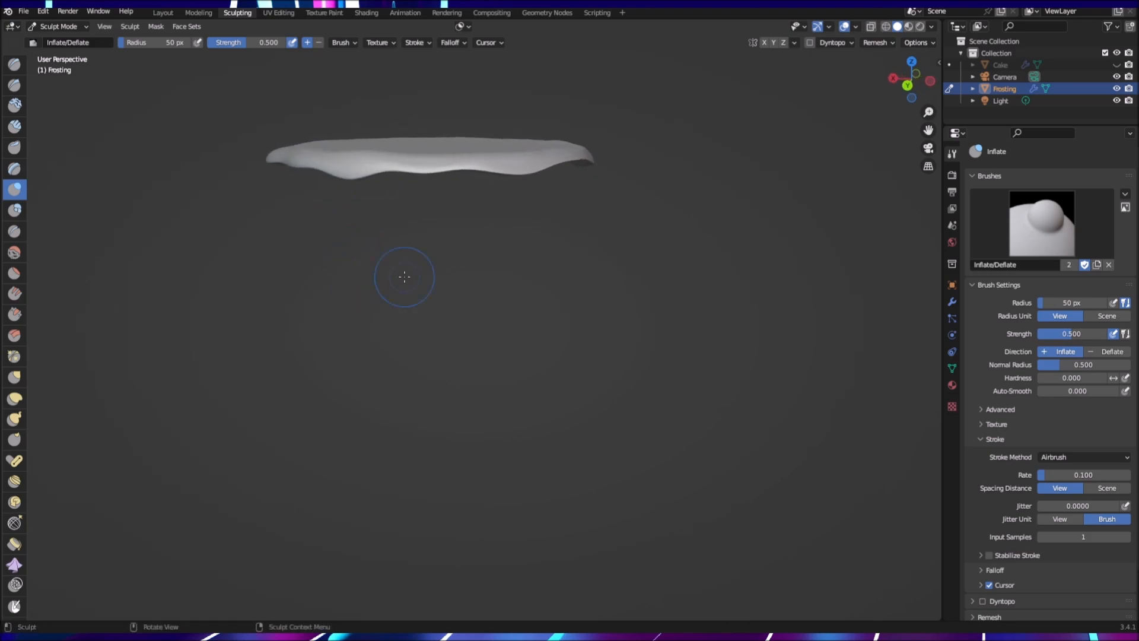
{"action": "mouse_move", "coordinate": [348, 169]}
{"action": "left_mouse_down"}
{"action": "mouse_move", "coordinate": [330, 164]}
{"action": "mouse_move", "coordinate": [360, 175]}
{"action": "mouse_move", "coordinate": [447, 170]}
{"action": "left_mouse_up"}
{"action": "left_click_drag", "start_coordinate": [521, 171], "coordinate": [531, 159]}
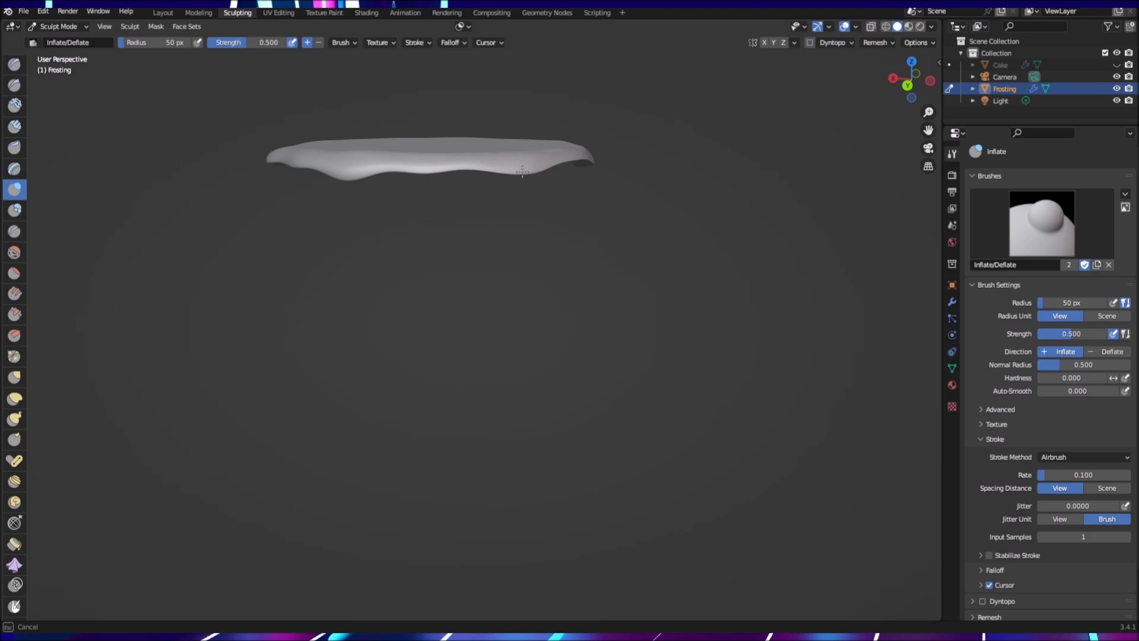
{"action": "left_click_drag", "start_coordinate": [536, 168], "coordinate": [526, 170]}
{"action": "mouse_move", "coordinate": [527, 171]}
{"action": "middle_mouse_down"}
{"action": "mouse_move", "coordinate": [675, 270]}
{"action": "mouse_move", "coordinate": [618, 274]}
{"action": "mouse_move", "coordinate": [521, 254]}
{"action": "mouse_move", "coordinate": [564, 254]}
{"action": "mouse_move", "coordinate": [465, 208]}
{"action": "mouse_move", "coordinate": [499, 257]}
{"action": "mouse_move", "coordinate": [413, 250]}
{"action": "mouse_move", "coordinate": [475, 255]}
{"action": "mouse_move", "coordinate": [451, 224]}
{"action": "middle_mouse_up"}
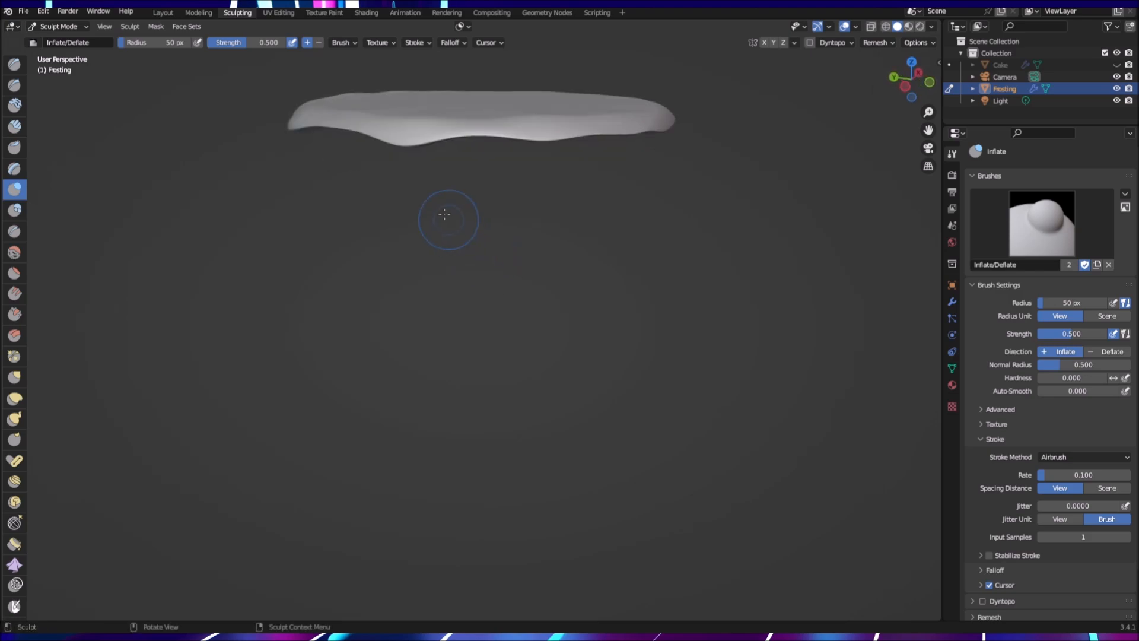
{"action": "left_click_drag", "start_coordinate": [407, 137], "coordinate": [408, 135]}
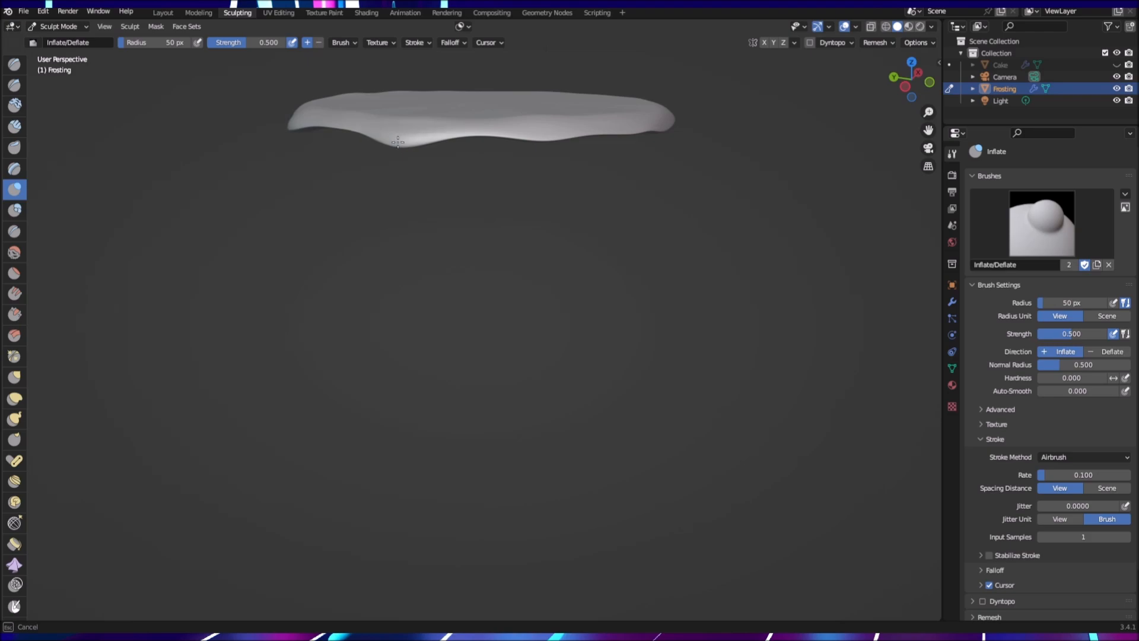
{"action": "left_click_drag", "start_coordinate": [484, 137], "coordinate": [536, 138]}
{"action": "mouse_move", "coordinate": [532, 175]}
{"action": "middle_mouse_down"}
{"action": "mouse_move", "coordinate": [651, 191]}
{"action": "mouse_move", "coordinate": [635, 173]}
{"action": "mouse_move", "coordinate": [392, 69]}
{"action": "mouse_move", "coordinate": [483, 170]}
{"action": "middle_mouse_up"}
{"action": "left_click_drag", "start_coordinate": [382, 120], "coordinate": [390, 126]}
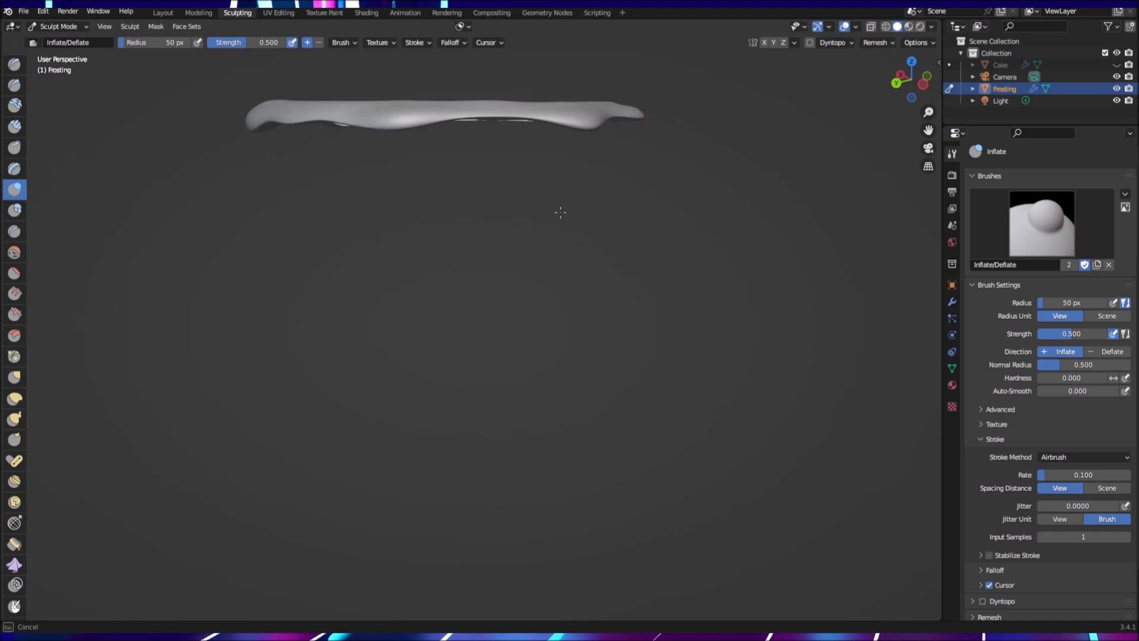
Step: Continue around the frosting with the Inflate brush, thickening the flatter rim section and the small drips beside the double-lobed corner
{"action": "middle_click_drag", "start_coordinate": [455, 229], "coordinate": [527, 228]}
{"action": "mouse_move", "coordinate": [593, 143]}
{"action": "middle_mouse_down"}
{"action": "mouse_move", "coordinate": [635, 172]}
{"action": "mouse_move", "coordinate": [376, 174]}
{"action": "middle_mouse_up"}
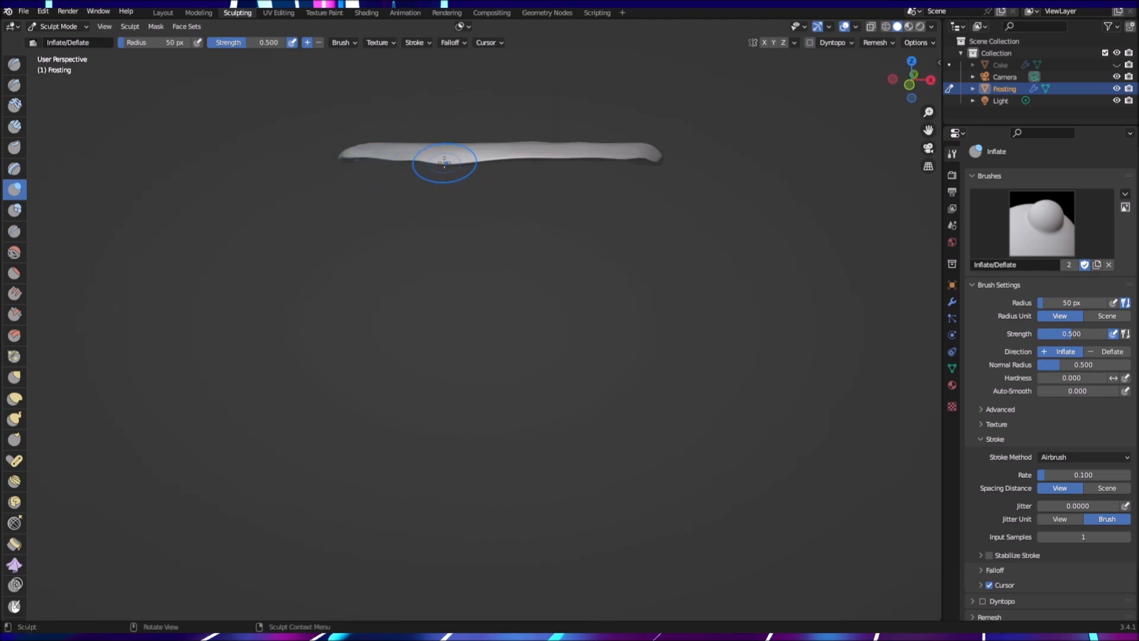
{"action": "left_click_drag", "start_coordinate": [448, 160], "coordinate": [442, 165]}
{"action": "left_click_drag", "start_coordinate": [552, 156], "coordinate": [552, 156]}
{"action": "mouse_move", "coordinate": [656, 214]}
{"action": "middle_mouse_down"}
{"action": "mouse_move", "coordinate": [641, 235]}
{"action": "mouse_move", "coordinate": [613, 236]}
{"action": "middle_mouse_up"}
{"action": "left_click_drag", "start_coordinate": [542, 188], "coordinate": [543, 191]}
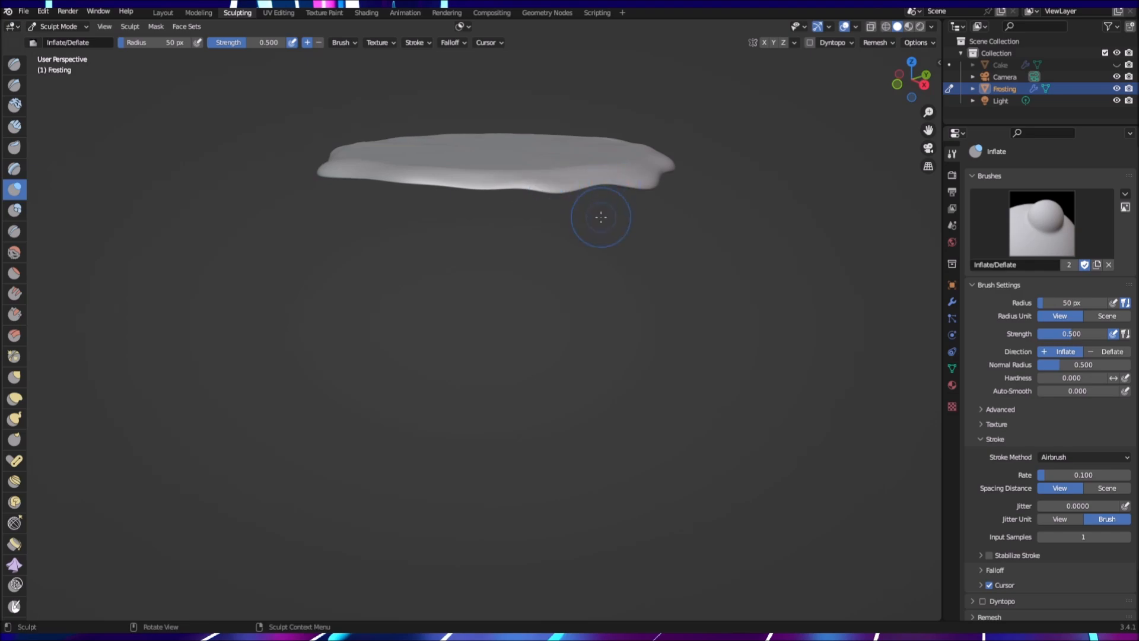
{"action": "left_click_drag", "start_coordinate": [603, 186], "coordinate": [604, 184]}
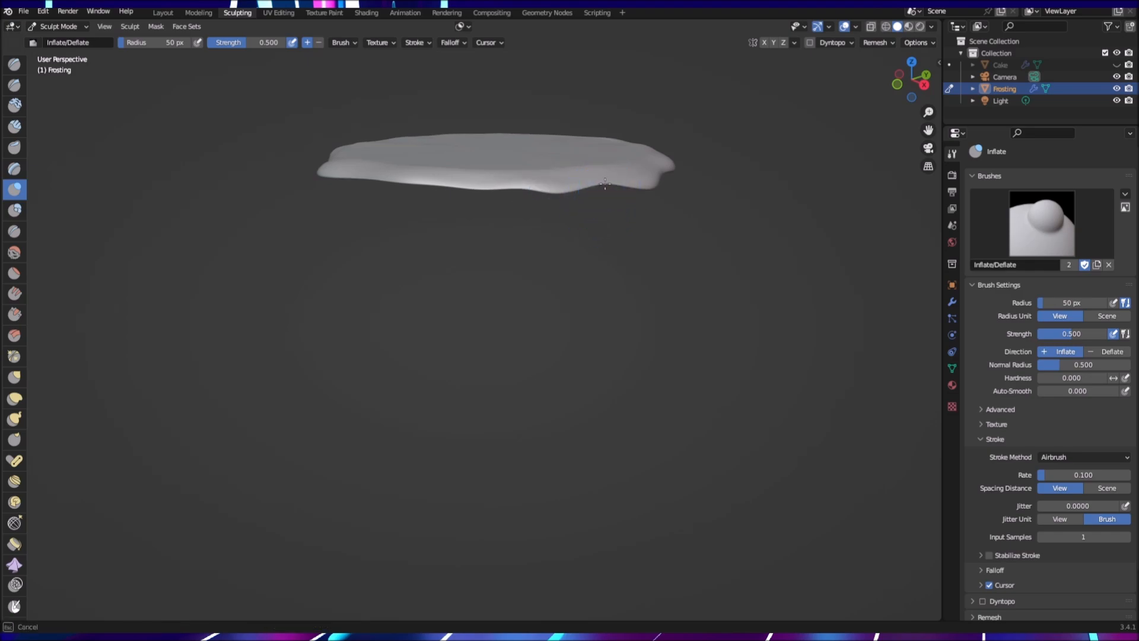
{"action": "left_click_drag", "start_coordinate": [642, 186], "coordinate": [644, 187]}
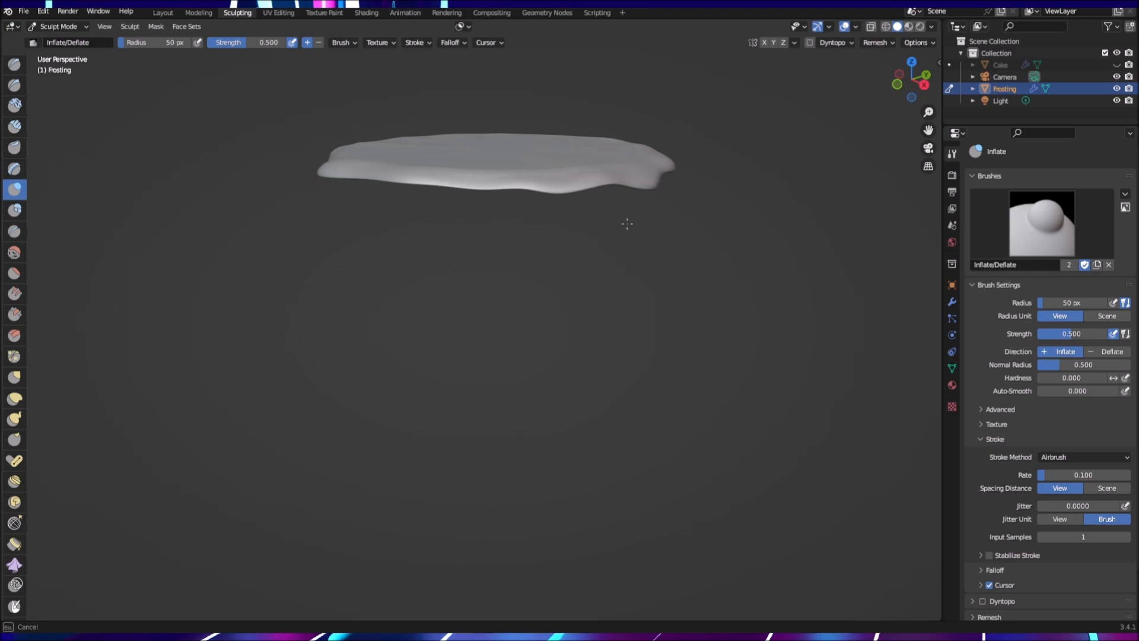
Step: Inflate the drips next to the largest one and build up a small bulge in the gap between two drips
{"action": "middle_click_drag", "start_coordinate": [706, 227], "coordinate": [647, 234]}
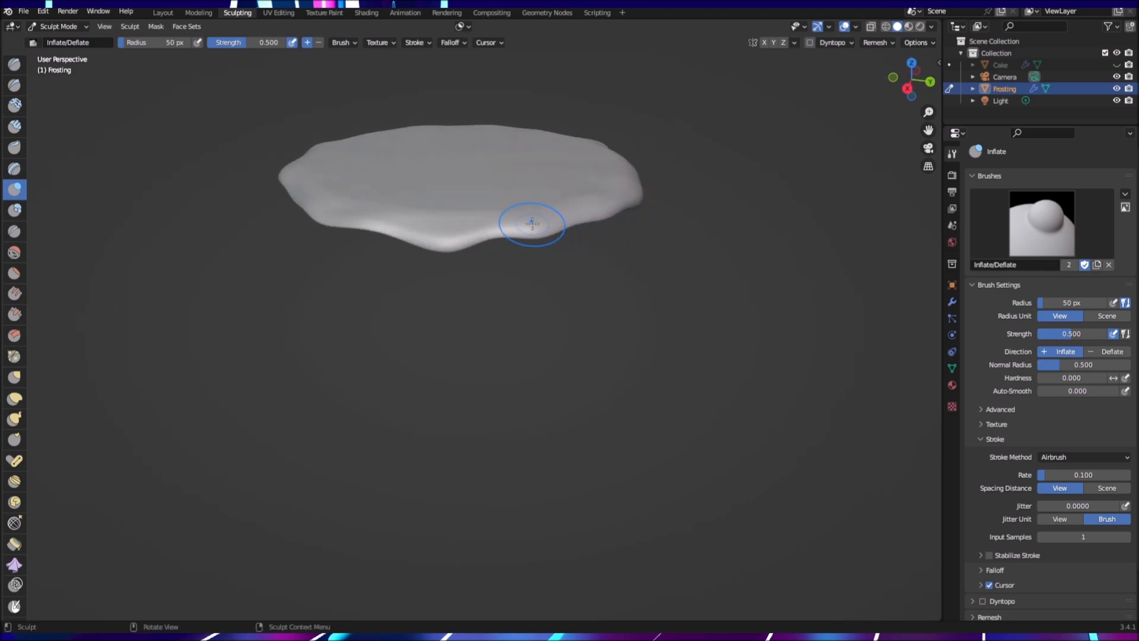
{"action": "left_click_drag", "start_coordinate": [539, 231], "coordinate": [551, 241]}
{"action": "middle_click_drag", "start_coordinate": [648, 262], "coordinate": [603, 254]}
{"action": "left_click_drag", "start_coordinate": [484, 224], "coordinate": [485, 229]}
{"action": "left_click_drag", "start_coordinate": [561, 223], "coordinate": [567, 233]}
{"action": "left_click_drag", "start_coordinate": [483, 231], "coordinate": [484, 247]}
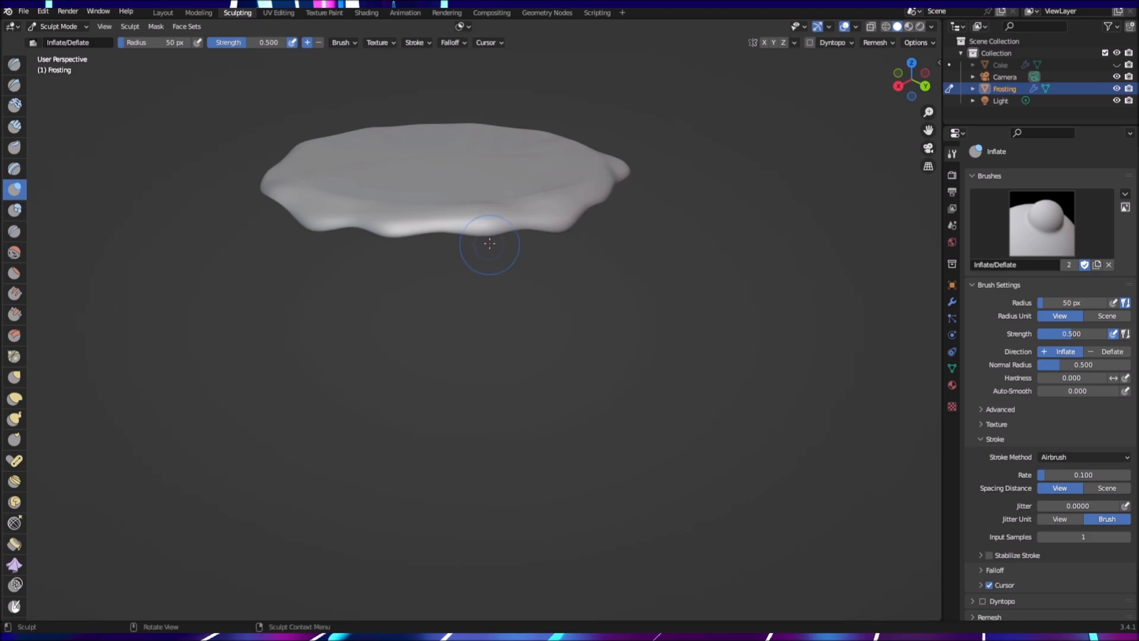
{"action": "mouse_move", "coordinate": [484, 237]}
{"action": "middle_mouse_down"}
{"action": "mouse_move", "coordinate": [649, 275]}
{"action": "mouse_move", "coordinate": [572, 266]}
{"action": "middle_mouse_up"}
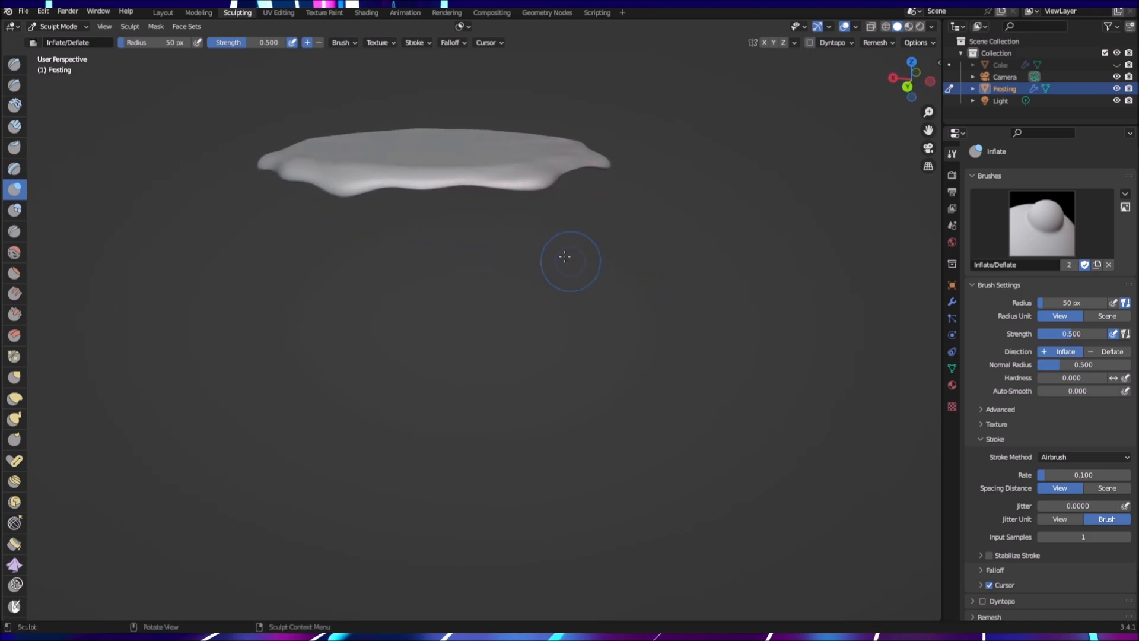
{"action": "mouse_move", "coordinate": [418, 199]}
{"action": "left_mouse_down"}
{"action": "mouse_move", "coordinate": [426, 190]}
{"action": "mouse_move", "coordinate": [427, 204]}
{"action": "mouse_move", "coordinate": [423, 186]}
{"action": "mouse_move", "coordinate": [423, 209]}
{"action": "left_mouse_up"}
Step: Pull the new bulge and the neighbouring drip downward using the Elastic Deform brush at 50 px and 0.500 strength
{"action": "left_click", "coordinate": [16, 402]}
{"action": "mouse_move", "coordinate": [424, 186]}
{"action": "left_mouse_down"}
{"action": "mouse_move", "coordinate": [432, 204]}
{"action": "mouse_move", "coordinate": [451, 199]}
{"action": "left_mouse_up"}
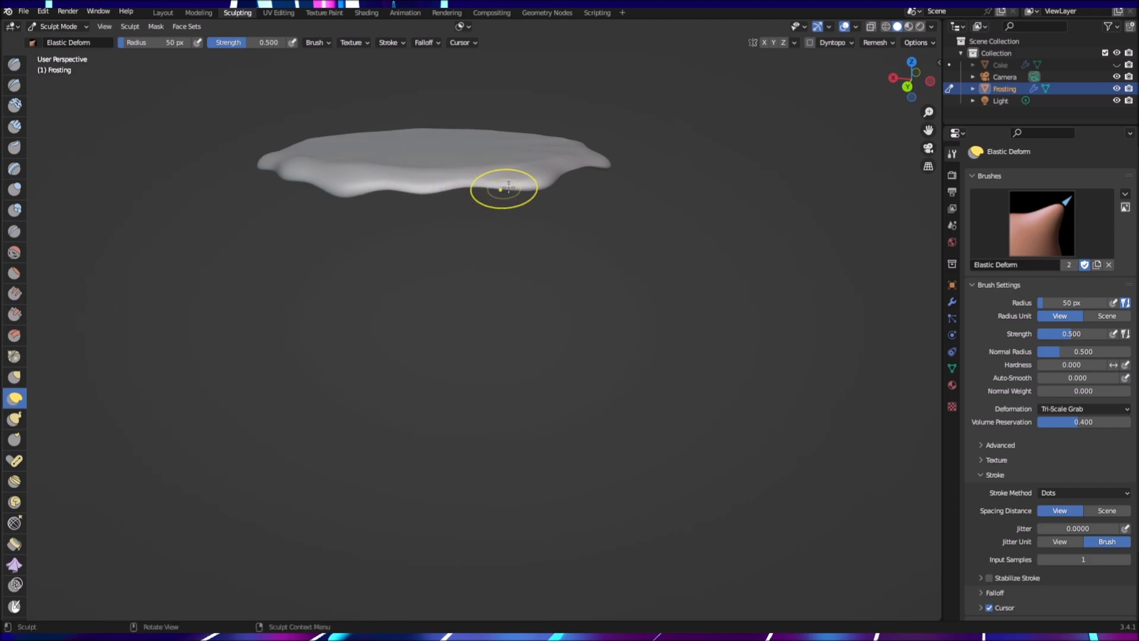
{"action": "left_click_drag", "start_coordinate": [529, 185], "coordinate": [535, 206]}
Step: Switch back to the Inflate brush and swell two spots on the flat, drip-free side of the frosting's rim
{"action": "middle_click_drag", "start_coordinate": [552, 206], "coordinate": [453, 218]}
{"action": "scroll", "coordinate": [401, 177], "scroll_direction": "up", "scroll_amount": 2}
{"action": "scroll", "coordinate": [401, 201], "scroll_direction": "down", "scroll_amount": 2}
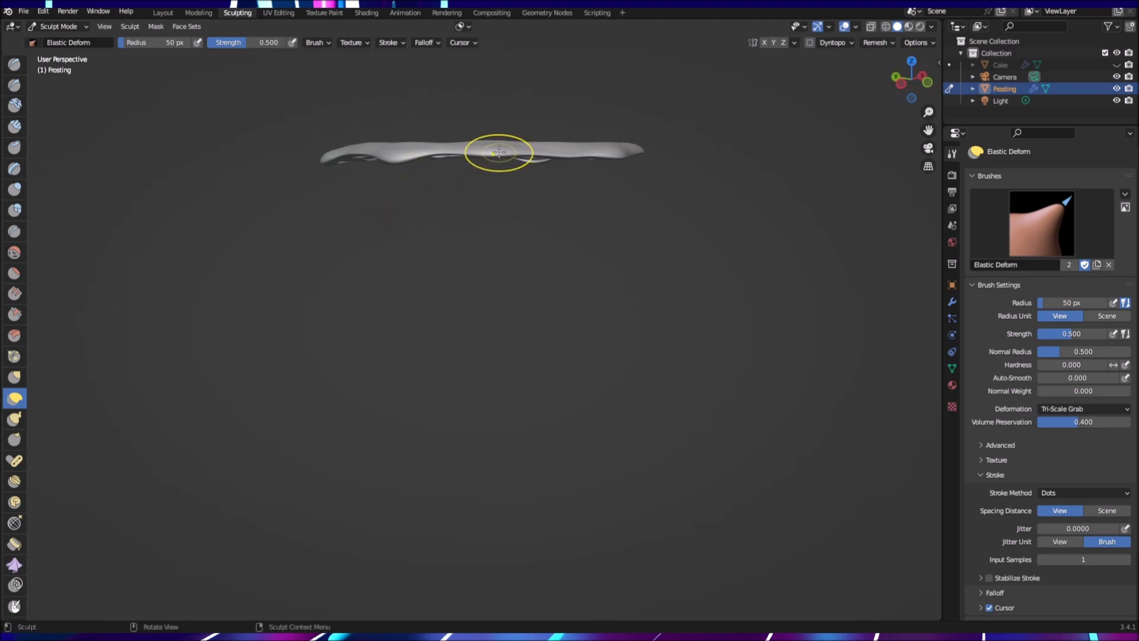
{"action": "middle_click_drag", "start_coordinate": [603, 198], "coordinate": [592, 216]}
{"action": "mouse_move", "coordinate": [648, 255]}
{"action": "middle_mouse_down"}
{"action": "mouse_move", "coordinate": [643, 267]}
{"action": "mouse_move", "coordinate": [677, 286]}
{"action": "mouse_move", "coordinate": [758, 262]}
{"action": "mouse_move", "coordinate": [767, 244]}
{"action": "mouse_move", "coordinate": [562, 234]}
{"action": "mouse_move", "coordinate": [558, 260]}
{"action": "middle_mouse_up"}
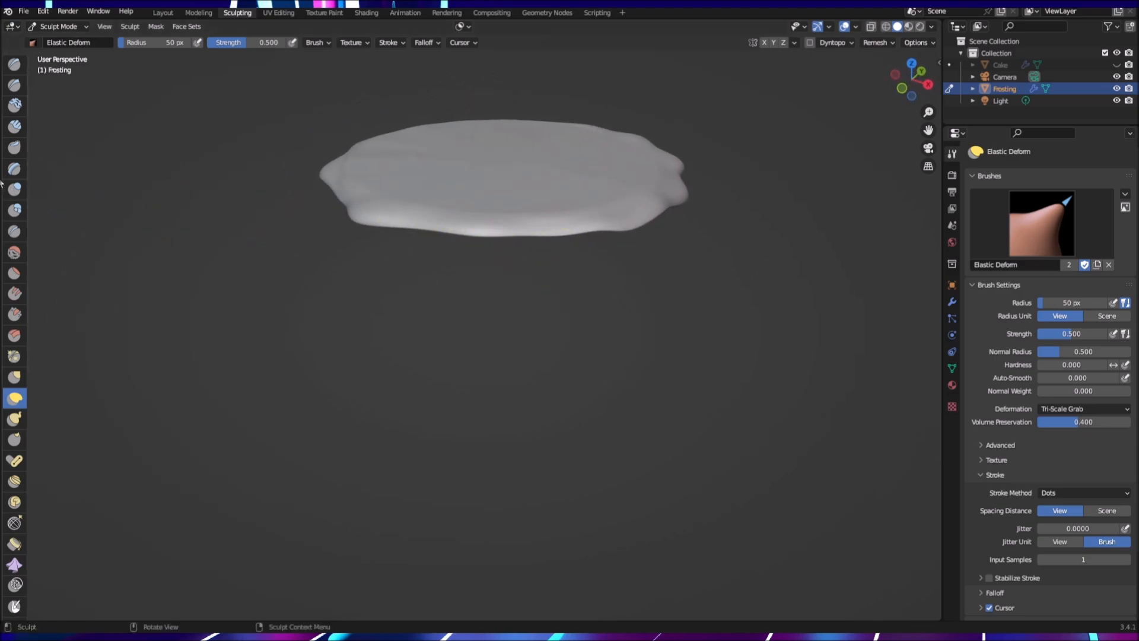
{"action": "left_click", "coordinate": [12, 190]}
{"action": "left_click_drag", "start_coordinate": [478, 229], "coordinate": [481, 234]}
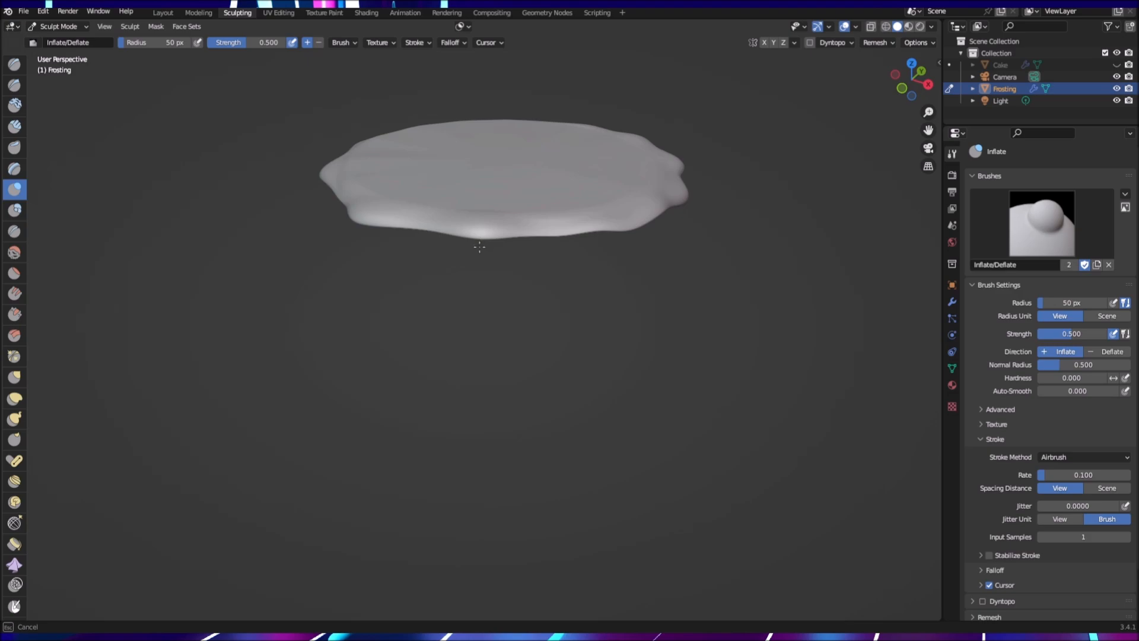
{"action": "left_click_drag", "start_coordinate": [481, 254], "coordinate": [483, 241]}
{"action": "mouse_move", "coordinate": [483, 241]}
{"action": "middle_mouse_down"}
{"action": "mouse_move", "coordinate": [541, 310]}
{"action": "mouse_move", "coordinate": [501, 282]}
{"action": "mouse_move", "coordinate": [525, 286]}
{"action": "mouse_move", "coordinate": [516, 261]}
{"action": "middle_mouse_up"}
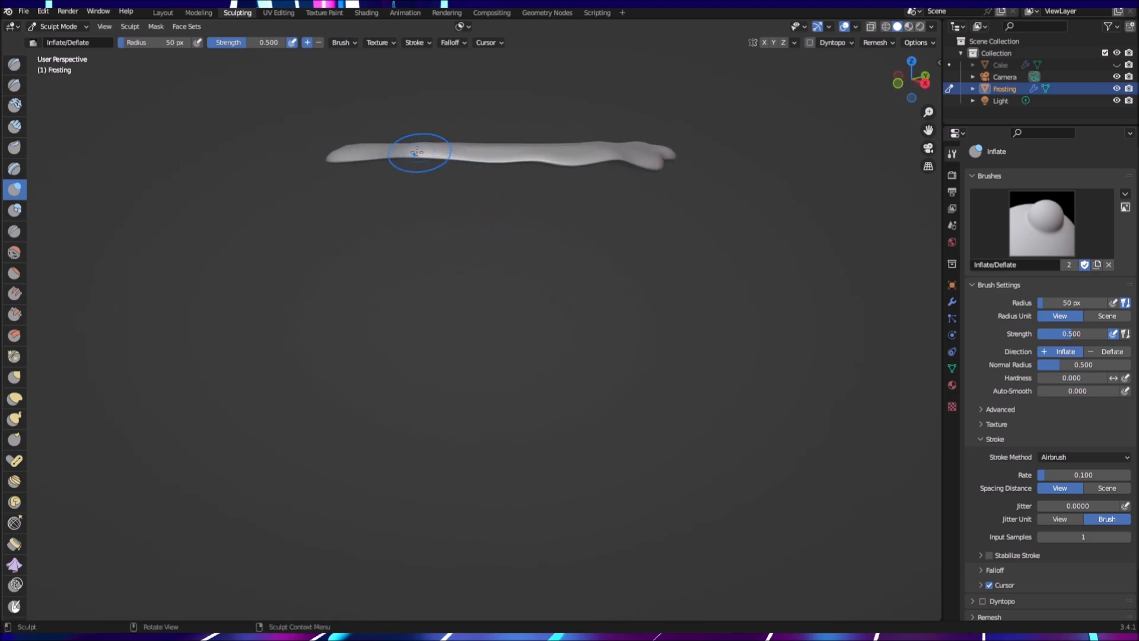
{"action": "left_click_drag", "start_coordinate": [416, 169], "coordinate": [424, 164]}
Step: Stretch the freshly inflated spot on the flat side downward into a drip with the Elastic Deform brush
{"action": "left_click", "coordinate": [14, 399]}
{"action": "mouse_move", "coordinate": [426, 159]}
{"action": "left_mouse_down"}
{"action": "mouse_move", "coordinate": [414, 170]}
{"action": "mouse_move", "coordinate": [426, 178]}
{"action": "left_mouse_up"}
{"action": "mouse_move", "coordinate": [600, 232]}
{"action": "middle_mouse_down"}
{"action": "mouse_move", "coordinate": [565, 254]}
{"action": "mouse_move", "coordinate": [526, 236]}
{"action": "mouse_move", "coordinate": [590, 238]}
{"action": "middle_mouse_up"}
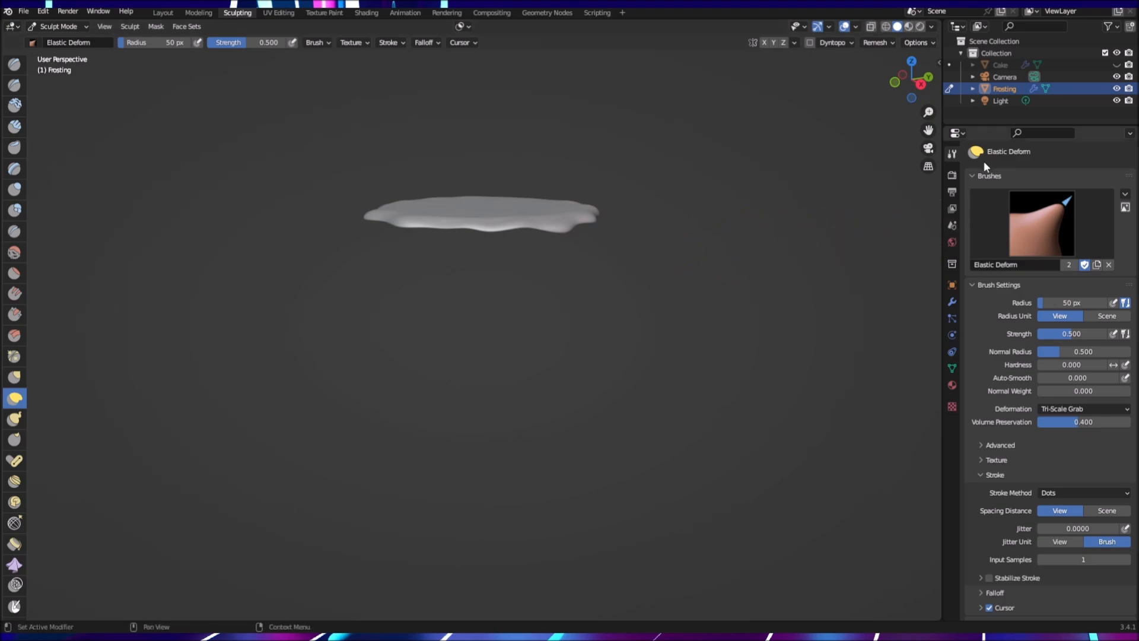
{"action": "left_click", "coordinate": [978, 177]}
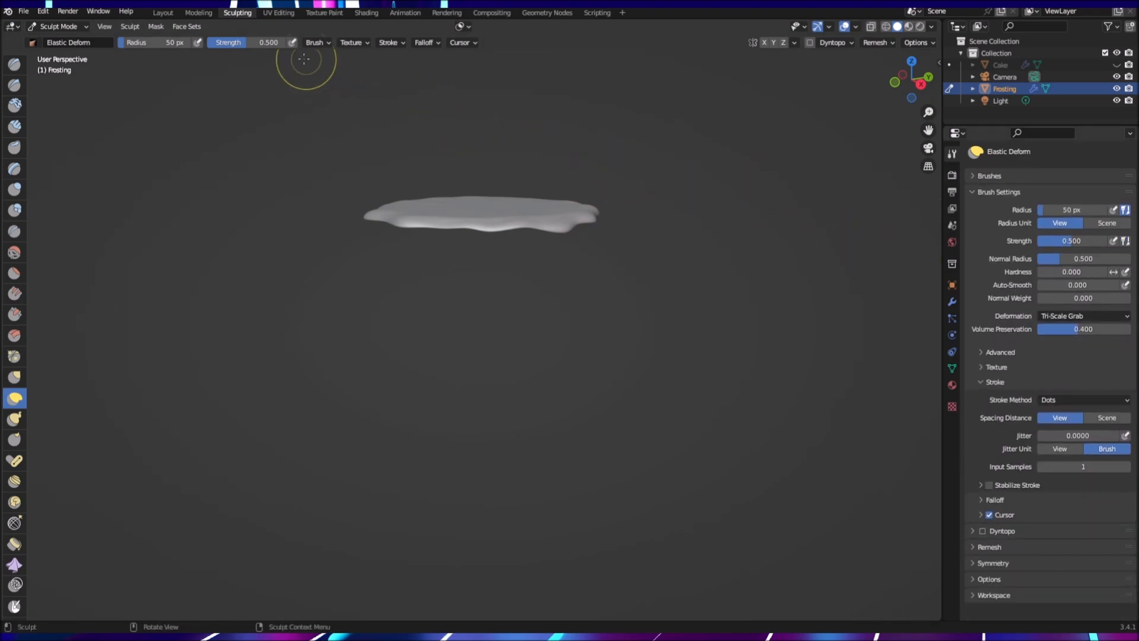
Step: Return to the Layout workspace, unhide the Cake, and view the sculpted frosting on it with nothing selected
{"action": "left_click", "coordinate": [162, 12]}
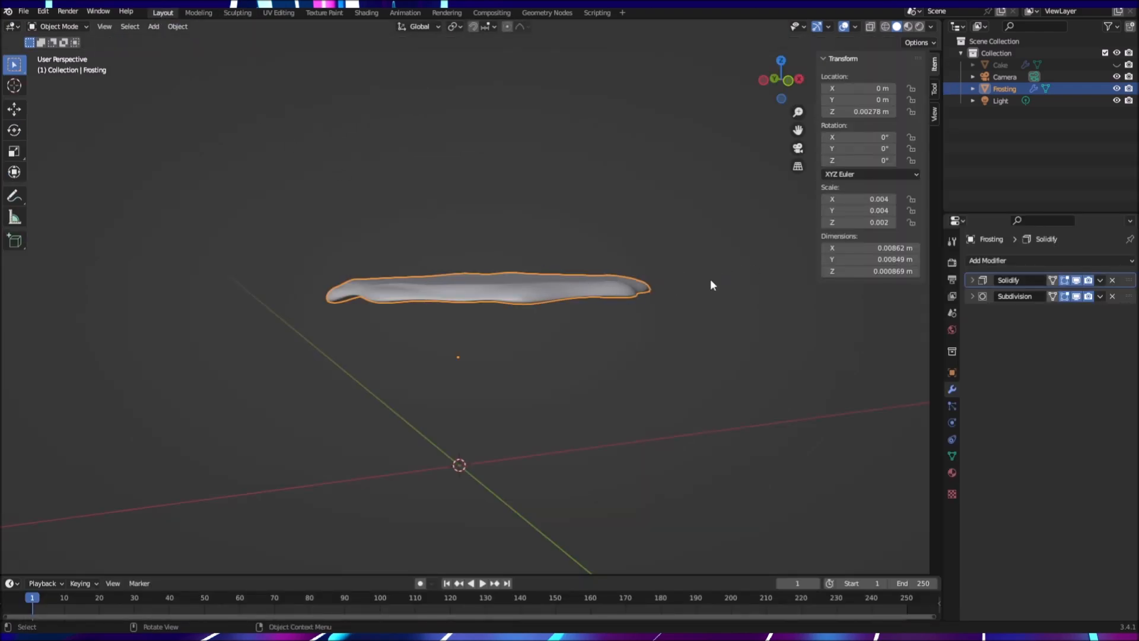
{"action": "left_click", "coordinate": [1013, 66]}
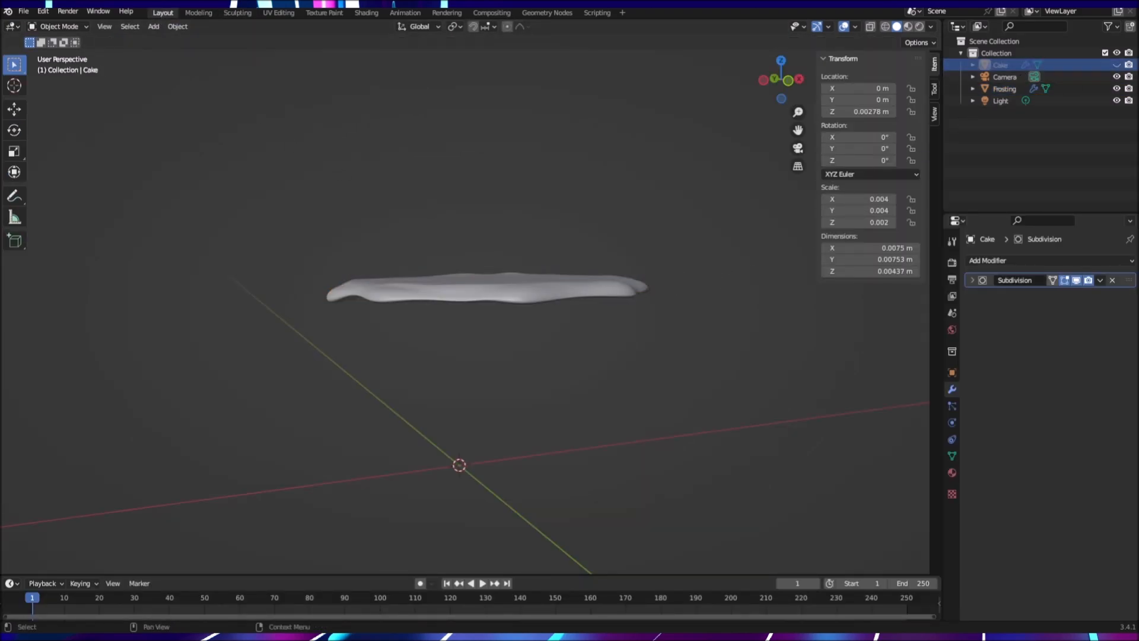
{"action": "left_click", "coordinate": [1118, 65]}
{"action": "left_click", "coordinate": [997, 66]}
{"action": "left_click", "coordinate": [651, 372]}
{"action": "mouse_move", "coordinate": [715, 376]}
{"action": "middle_mouse_down"}
{"action": "mouse_move", "coordinate": [699, 362]}
{"action": "mouse_move", "coordinate": [641, 371]}
{"action": "mouse_move", "coordinate": [718, 355]}
{"action": "middle_mouse_up"}
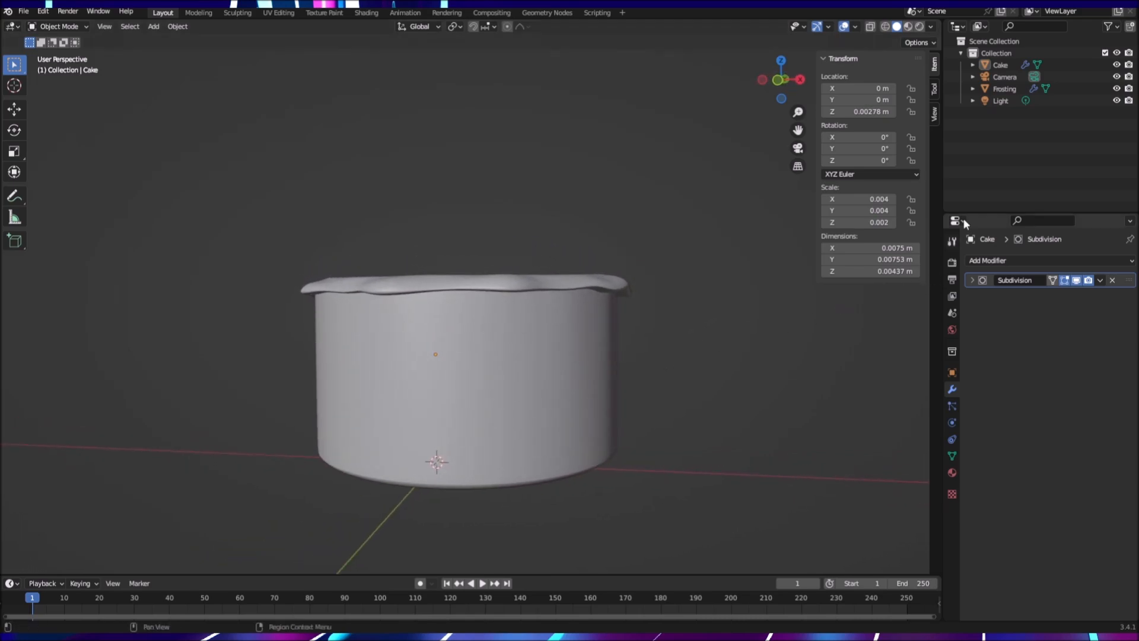
Step: Set the thickness of the Frosting's Solidify modifier to 0.05 m
{"action": "left_click", "coordinate": [1077, 89]}
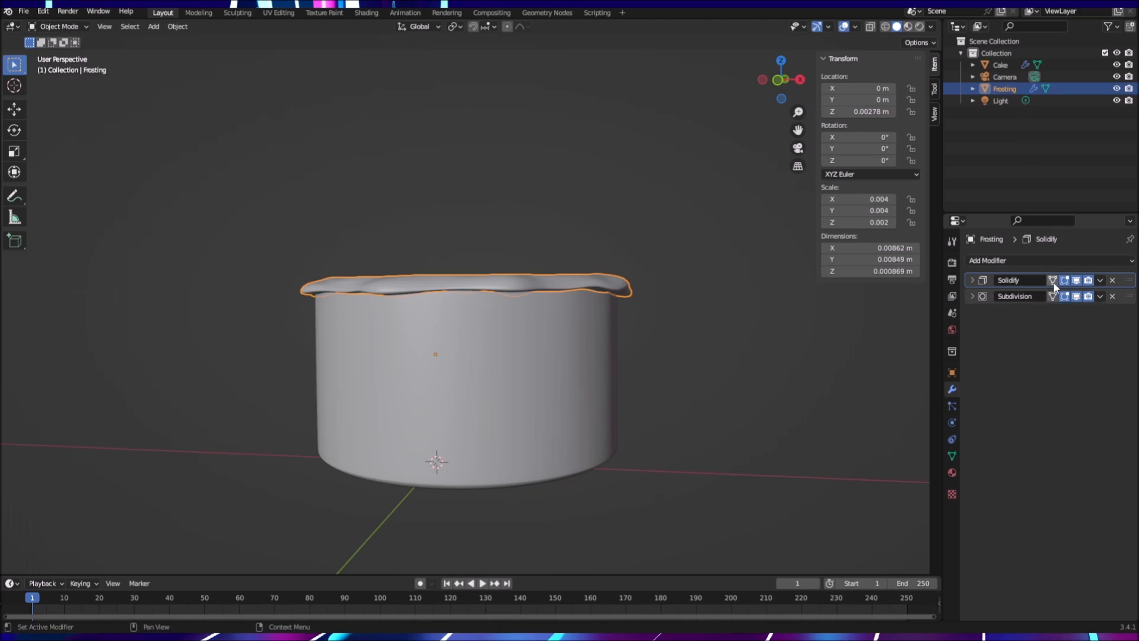
{"action": "left_click", "coordinate": [972, 280]}
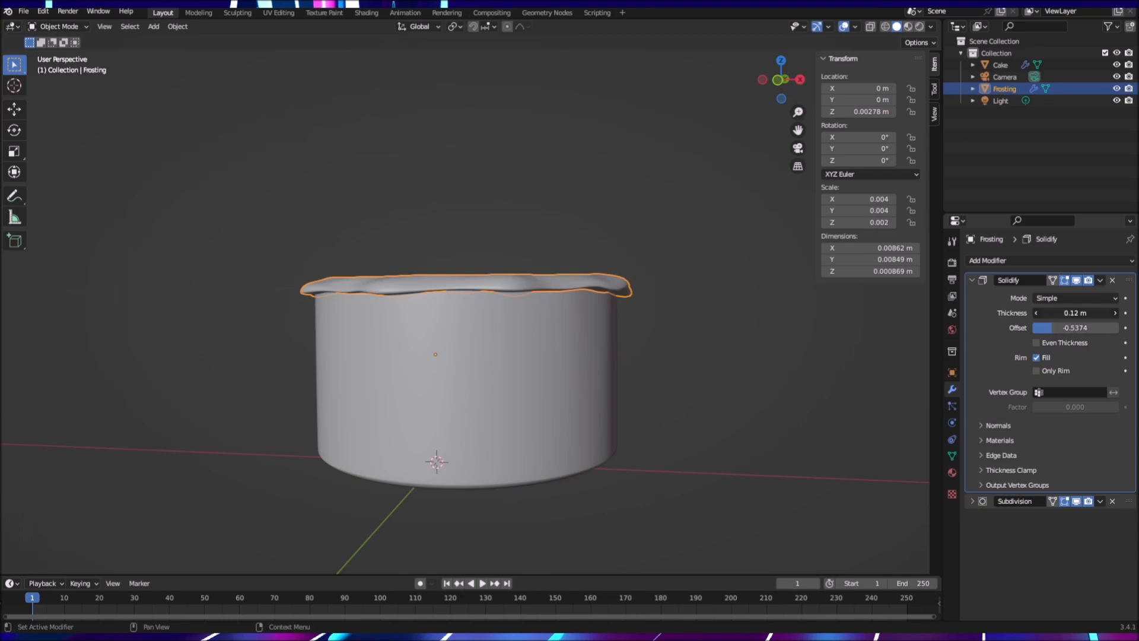
{"action": "left_click_drag", "start_coordinate": [1075, 313], "coordinate": [1052, 312]}
{"action": "middle_click_drag", "start_coordinate": [831, 385], "coordinate": [732, 391]}
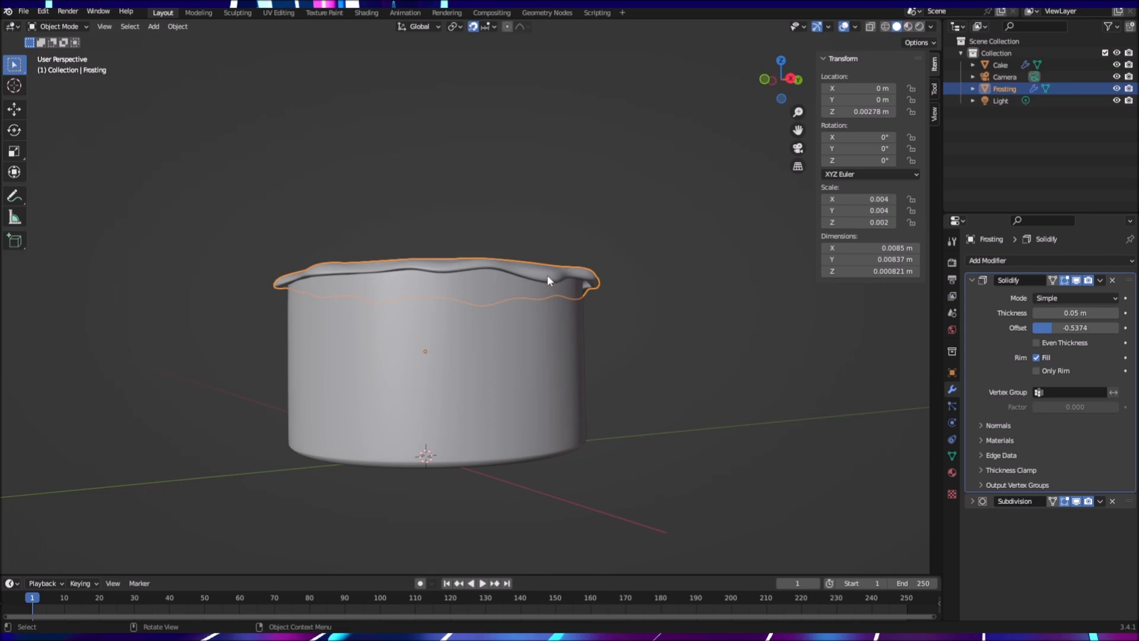
Step: Open the Frosting in Edit Mode, select the lowest vertex of the largest drip, and try to move it along Z and freely
{"action": "key", "text": "Tab"}
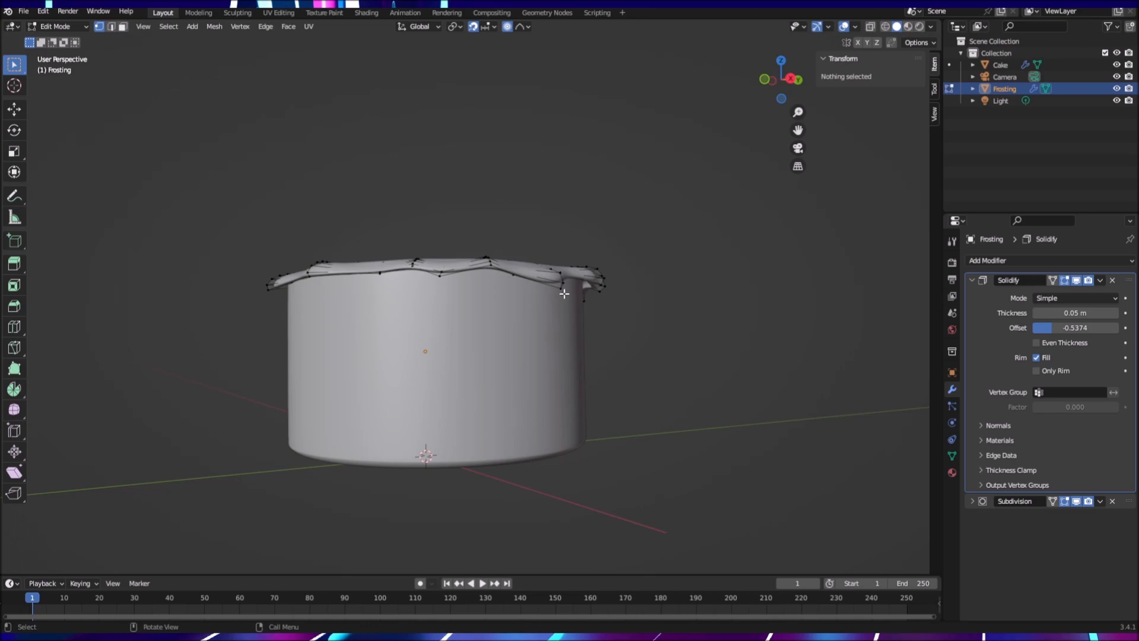
{"action": "left_click", "coordinate": [561, 288]}
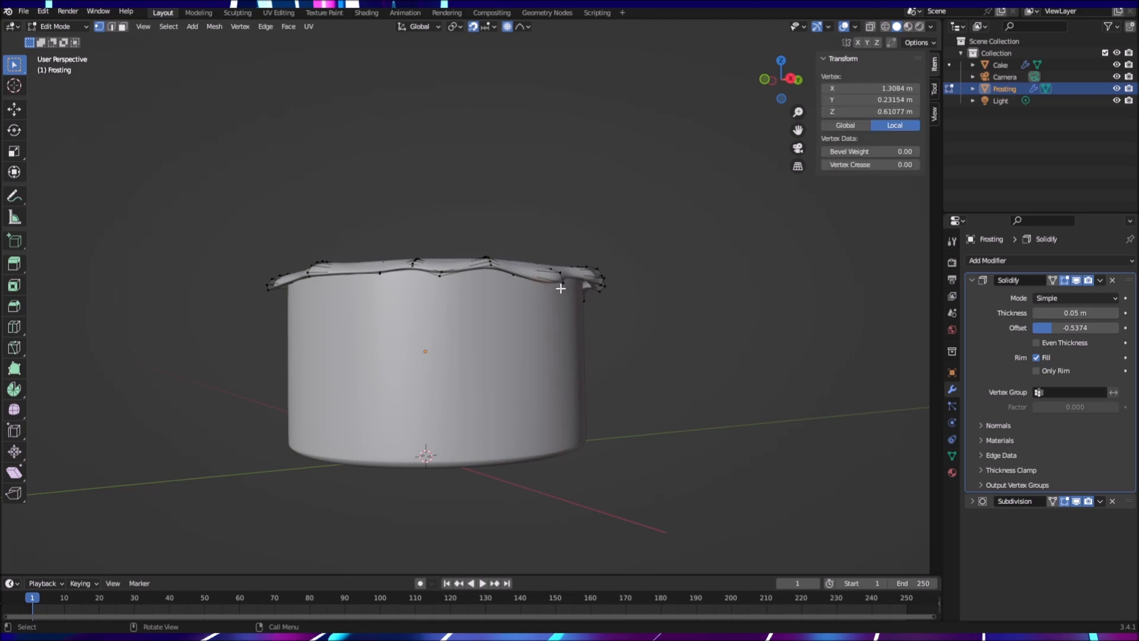
{"action": "key", "text": "g"}
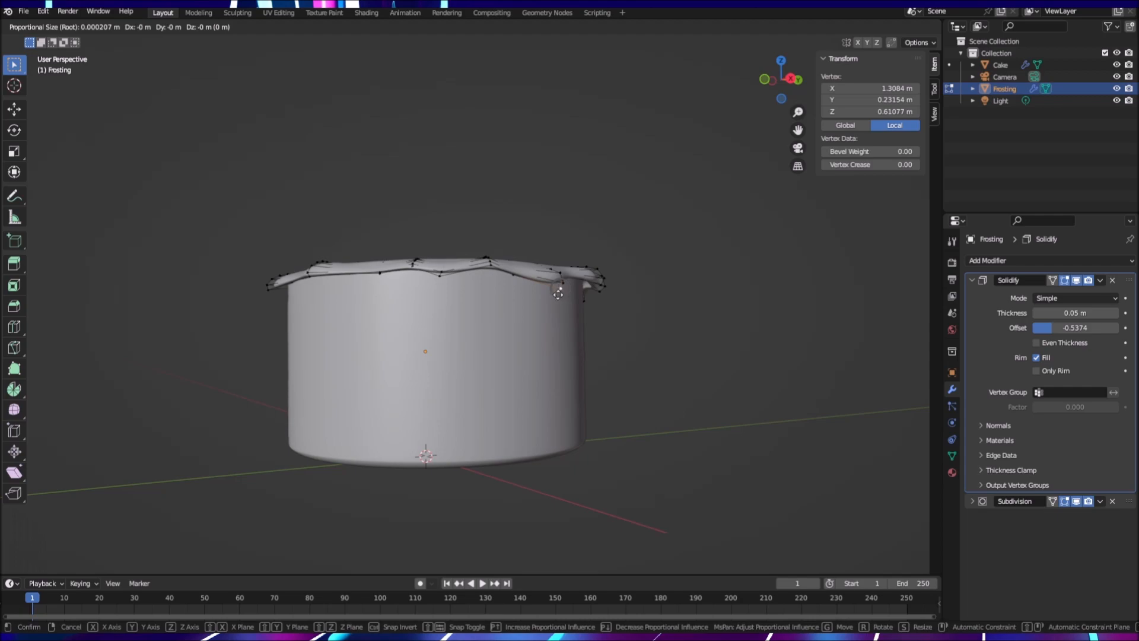
{"action": "key", "text": "z"}
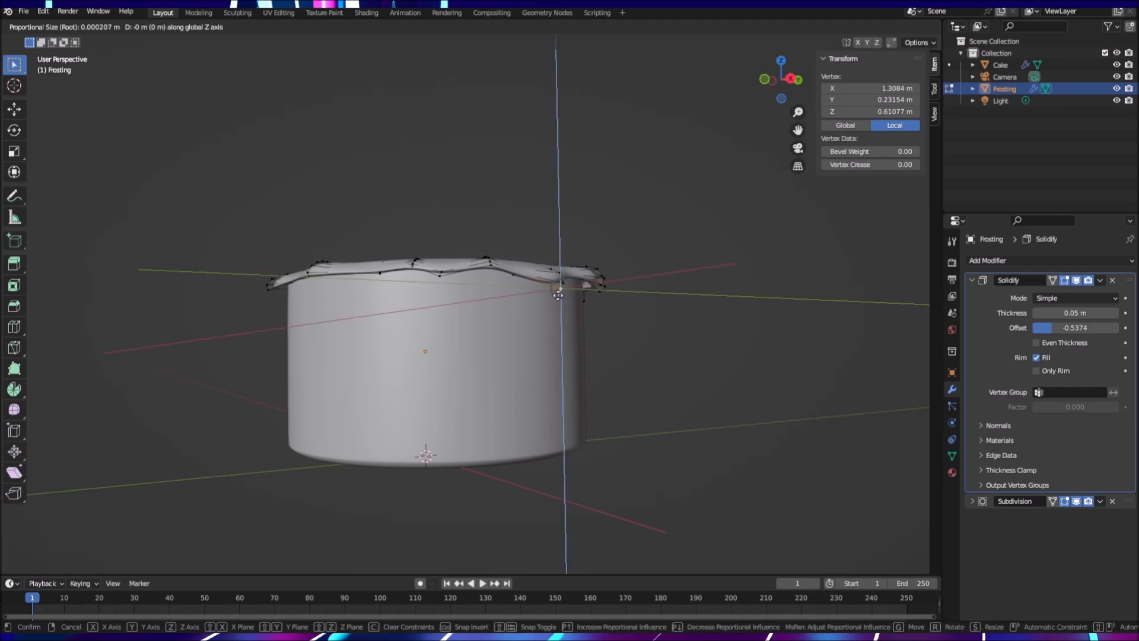
{"action": "left_click", "coordinate": [558, 294]}
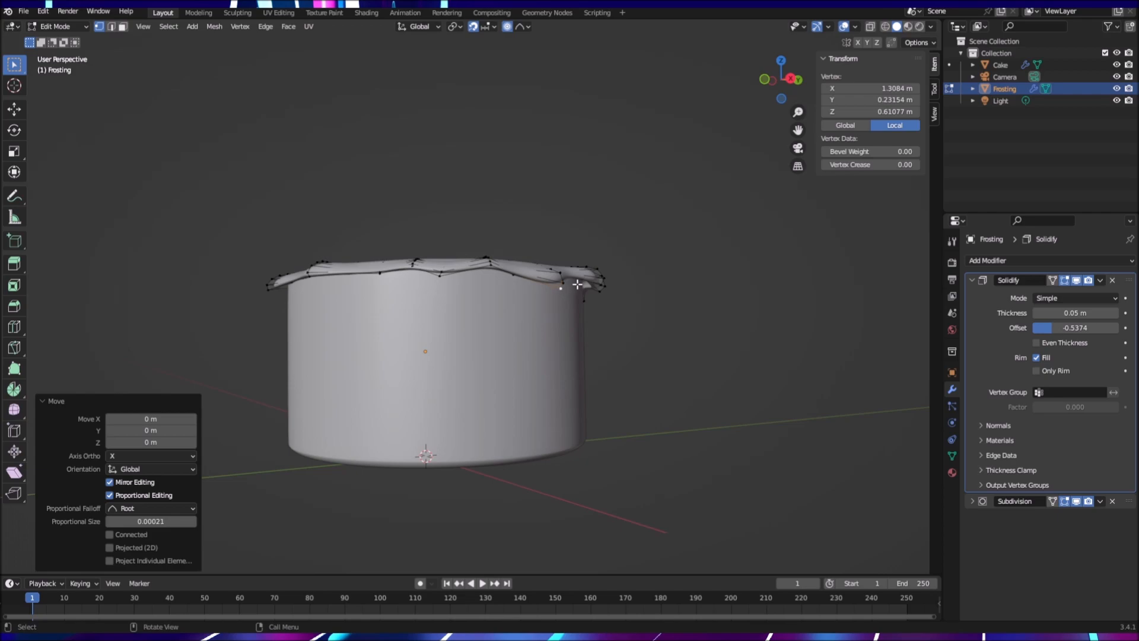
{"action": "key", "text": "g"}
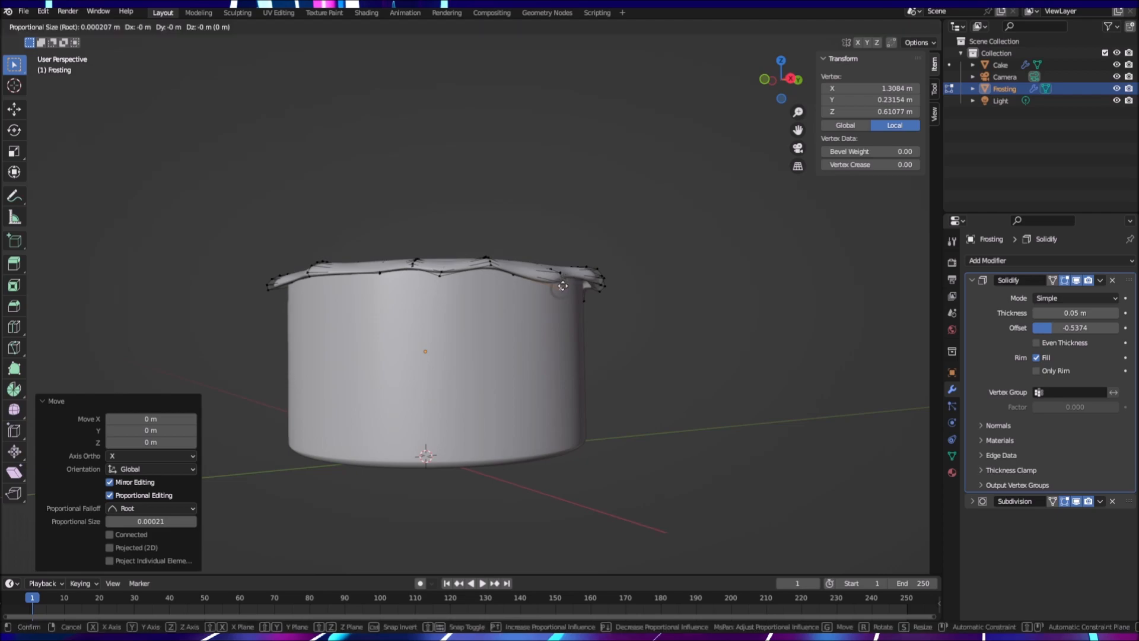
{"action": "left_click", "coordinate": [559, 283]}
Step: Try to move the largest drip's tip vertex along the global X axis with proportional editing
{"action": "middle_click_drag", "start_coordinate": [627, 302], "coordinate": [552, 346]}
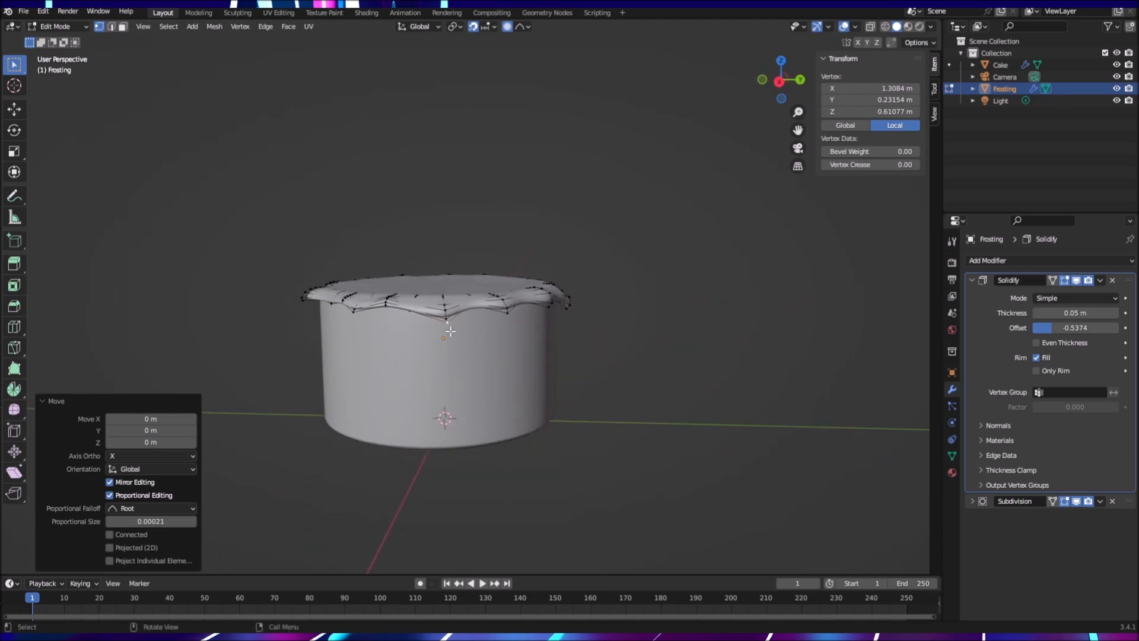
{"action": "key", "text": "g"}
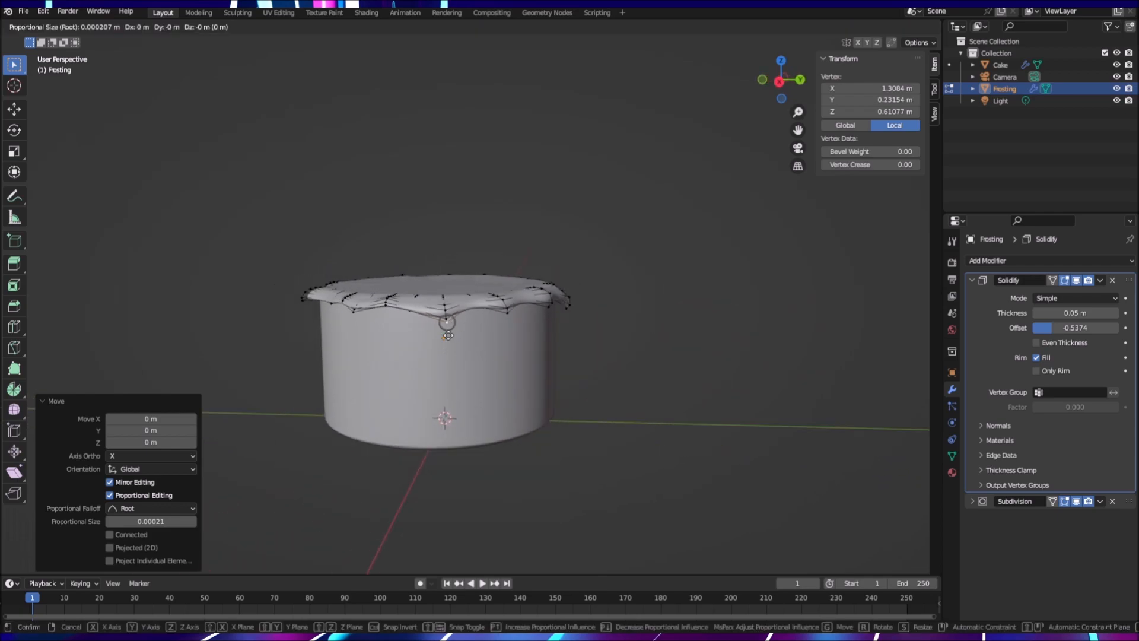
{"action": "key", "text": "shift+x"}
{"action": "key", "text": "x"}
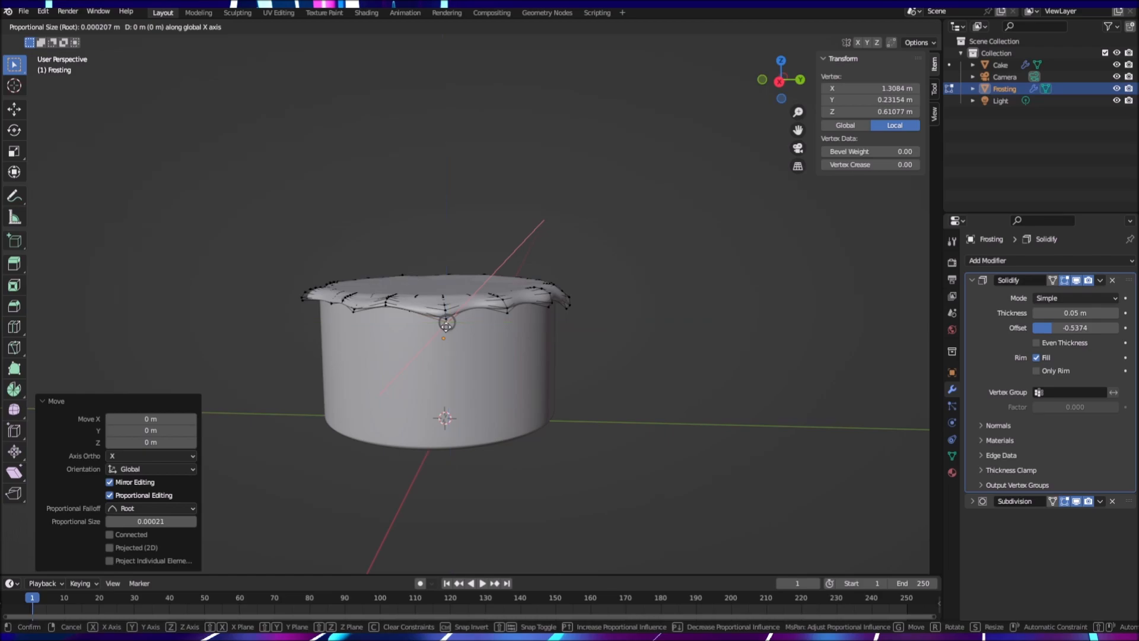
{"action": "left_click", "coordinate": [446, 328]}
{"action": "left_click", "coordinate": [447, 321]}
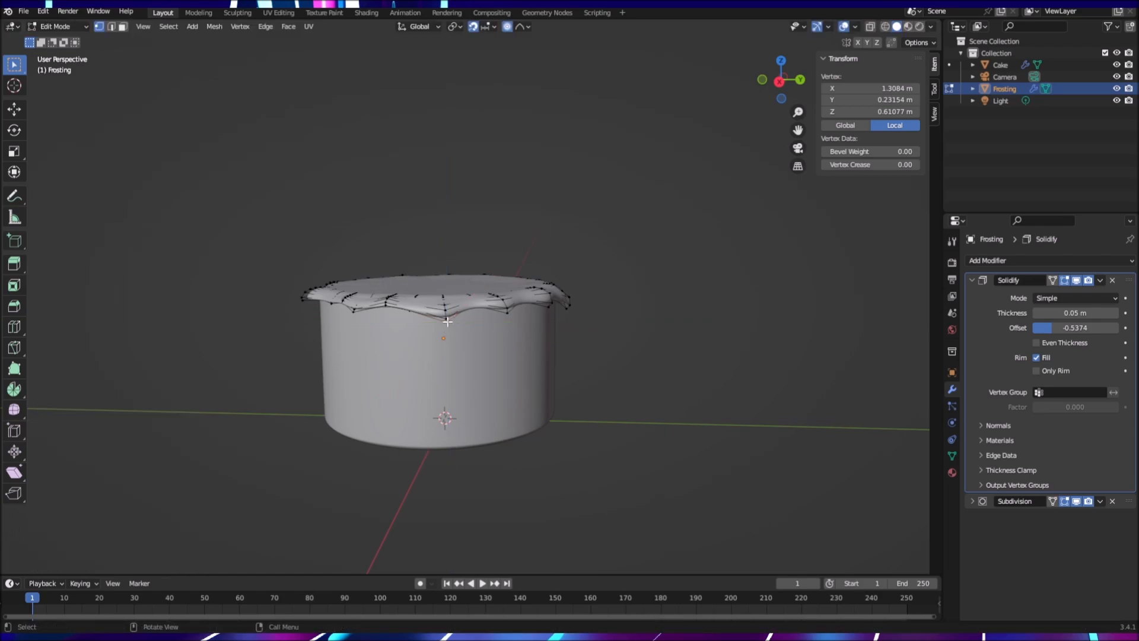
Step: Set the proportional editing falloff to Smooth and try to move the largest drip's tip vertex freely
{"action": "left_click", "coordinate": [524, 27]}
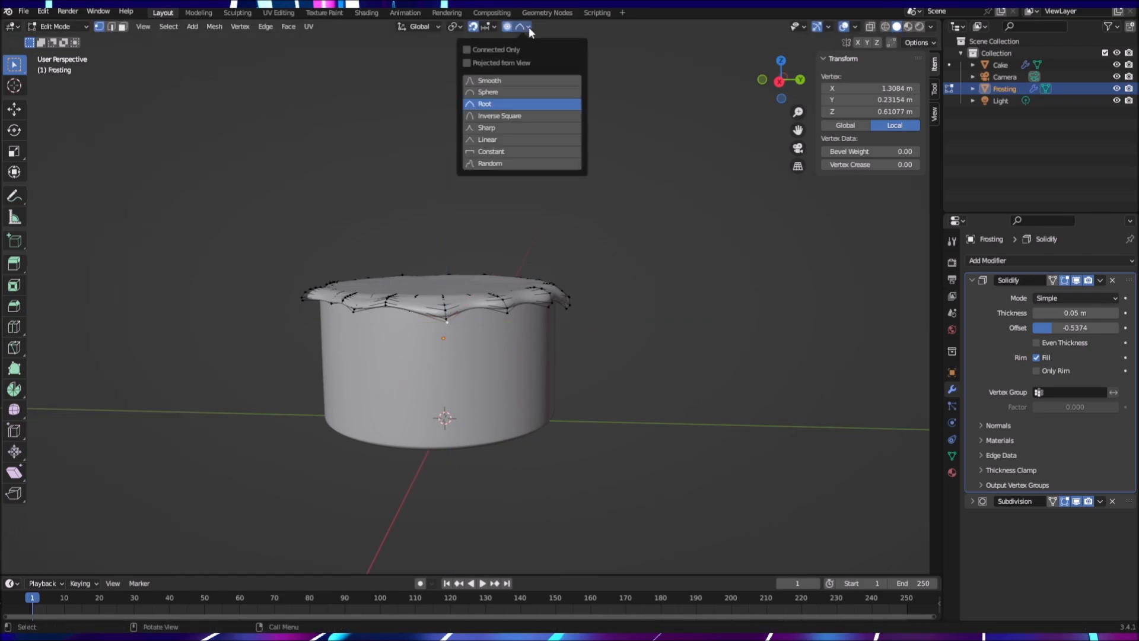
{"action": "left_click", "coordinate": [502, 83]}
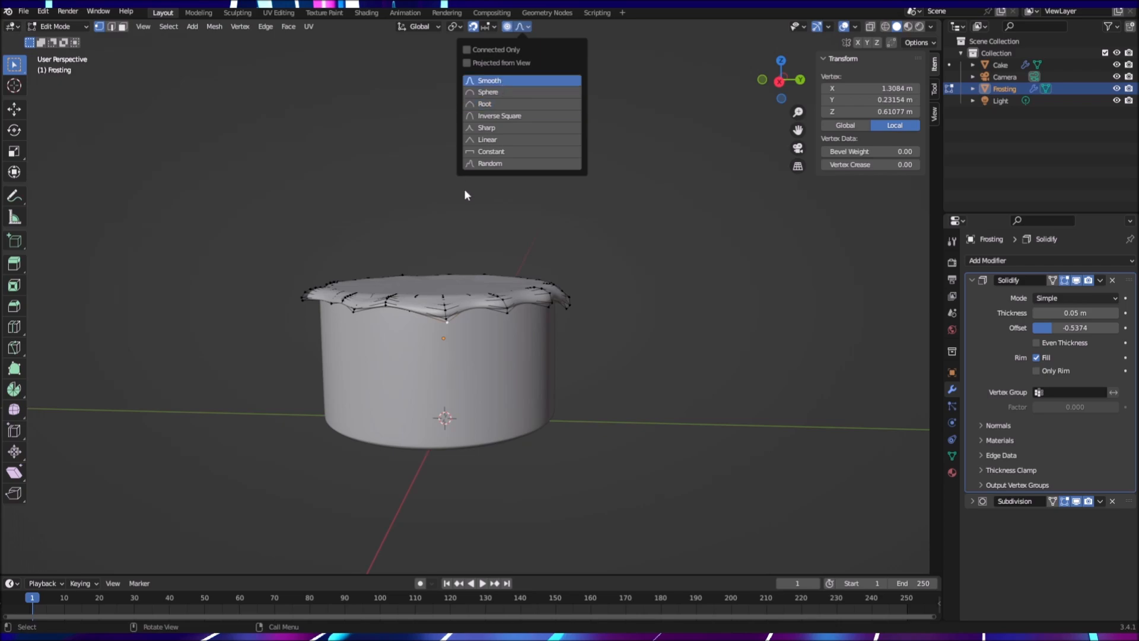
{"action": "left_click", "coordinate": [728, 150]}
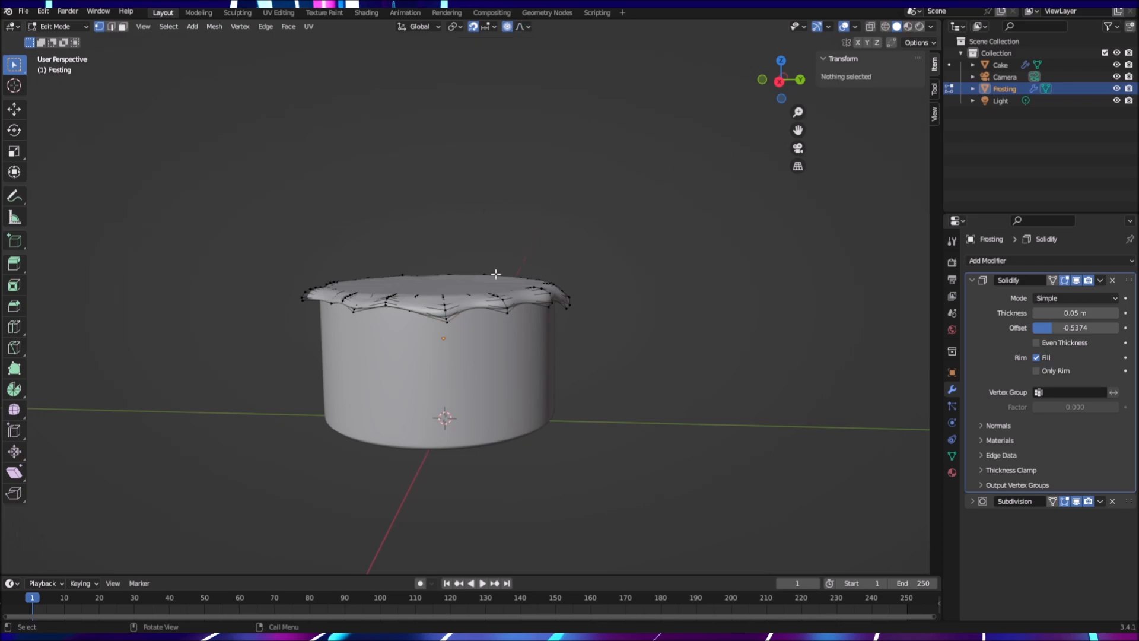
{"action": "left_click", "coordinate": [447, 320]}
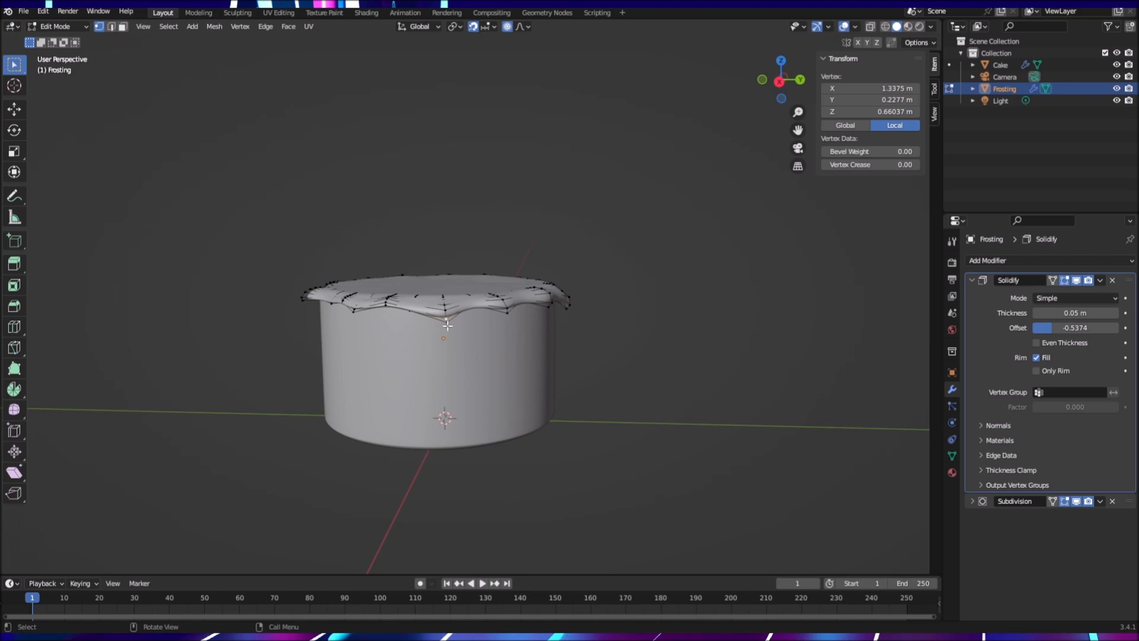
{"action": "key", "text": "g"}
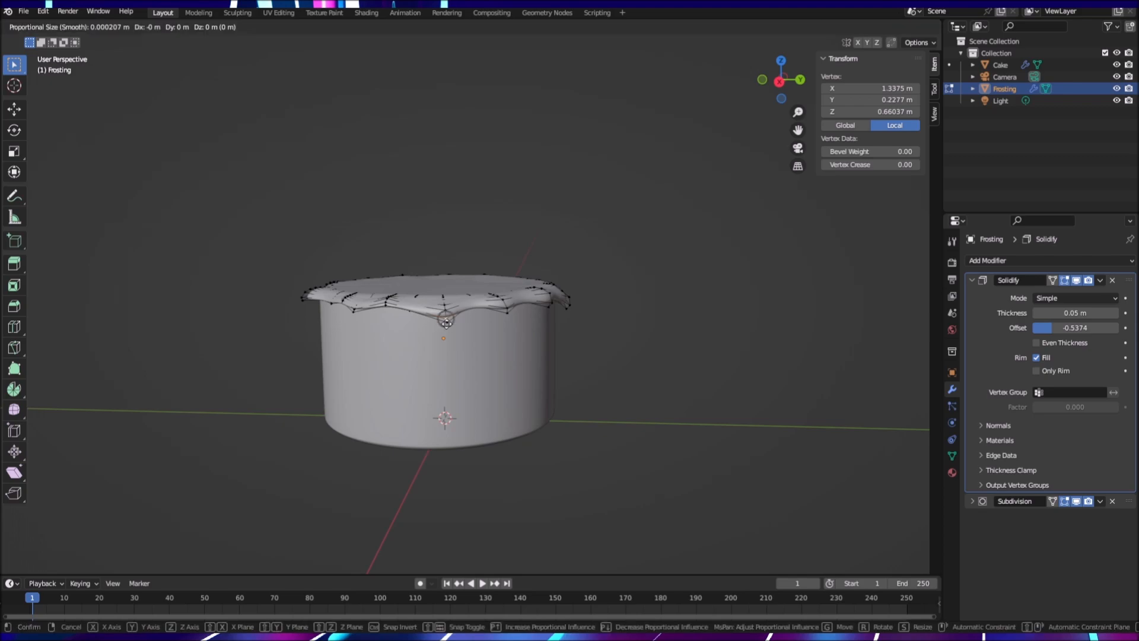
{"action": "left_click", "coordinate": [447, 325]}
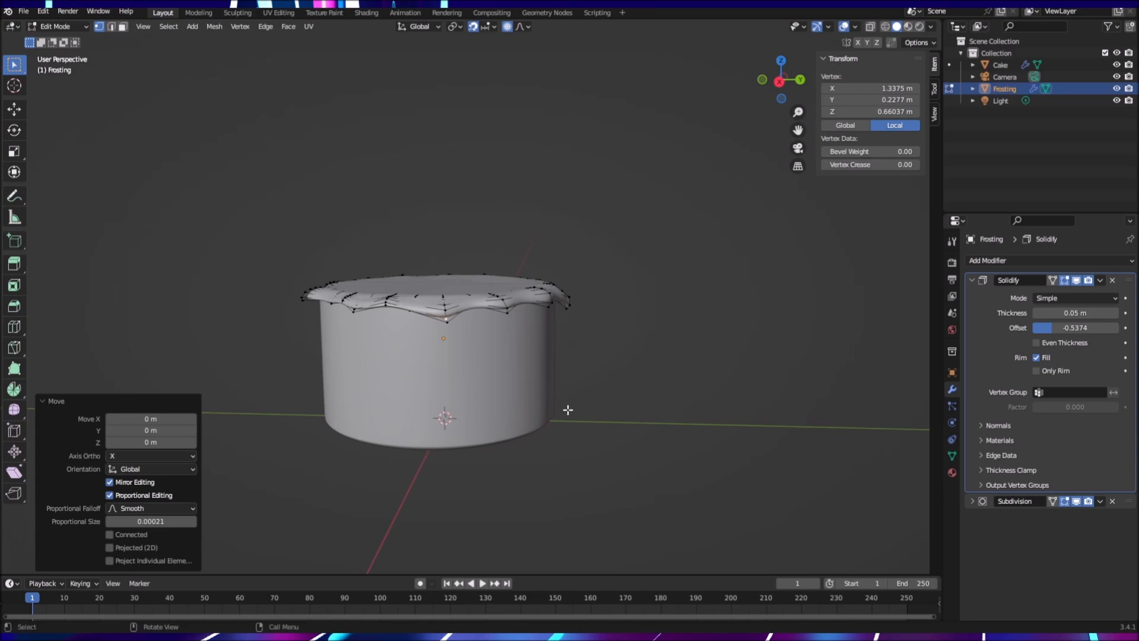
Step: Set the Frosting's Solidify offset to about -0.8776 and thickness to 0.08 m, and clear the vertex selection
{"action": "scroll", "coordinate": [622, 401], "scroll_direction": "up", "scroll_amount": 3}
{"action": "scroll", "coordinate": [651, 397], "scroll_direction": "down", "scroll_amount": 2}
{"action": "middle_click_drag", "start_coordinate": [651, 397], "coordinate": [645, 373]}
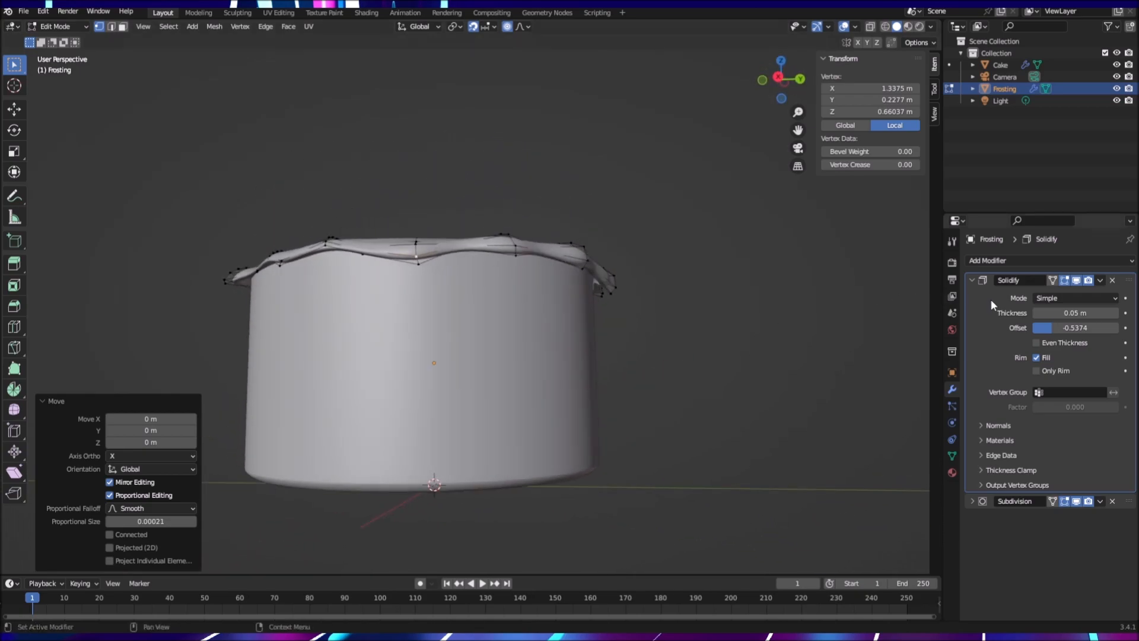
{"action": "left_click", "coordinate": [1068, 327]}
{"action": "left_click", "coordinate": [1087, 328]}
{"action": "key", "text": "Return"}
{"action": "left_click_drag", "start_coordinate": [1085, 327], "coordinate": [1059, 312]}
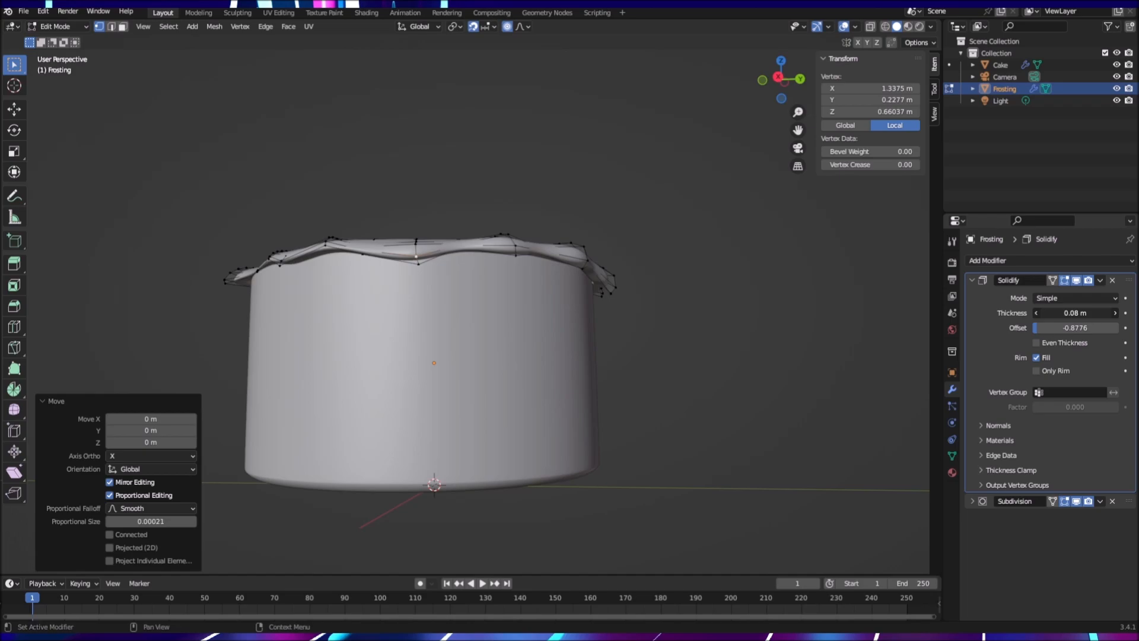
{"action": "left_click_drag", "start_coordinate": [1059, 313], "coordinate": [1059, 312]}
{"action": "left_click", "coordinate": [825, 369]}
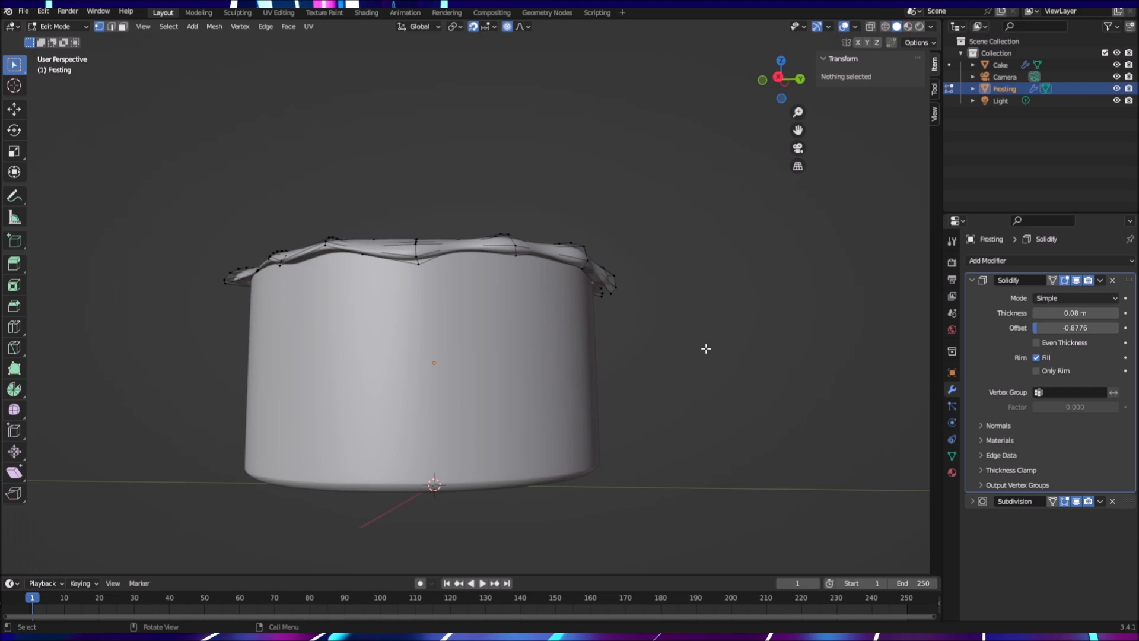
Step: Return the Frosting to Object Mode and inspect its drips around the cake's side
{"action": "key", "text": "Tab"}
{"action": "middle_click_drag", "start_coordinate": [735, 331], "coordinate": [657, 358]}
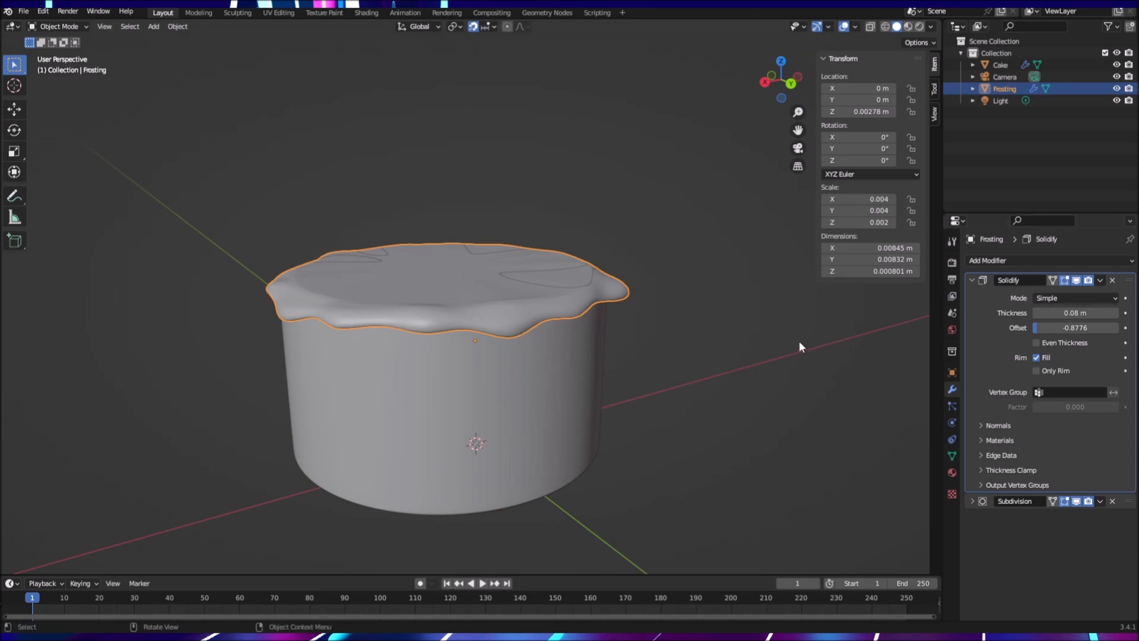
{"action": "left_click", "coordinate": [745, 354]}
{"action": "middle_click_drag", "start_coordinate": [756, 372], "coordinate": [721, 366]}
Step: Try to move the whole Frosting object along the global Z axis and freely
{"action": "left_click", "coordinate": [485, 304]}
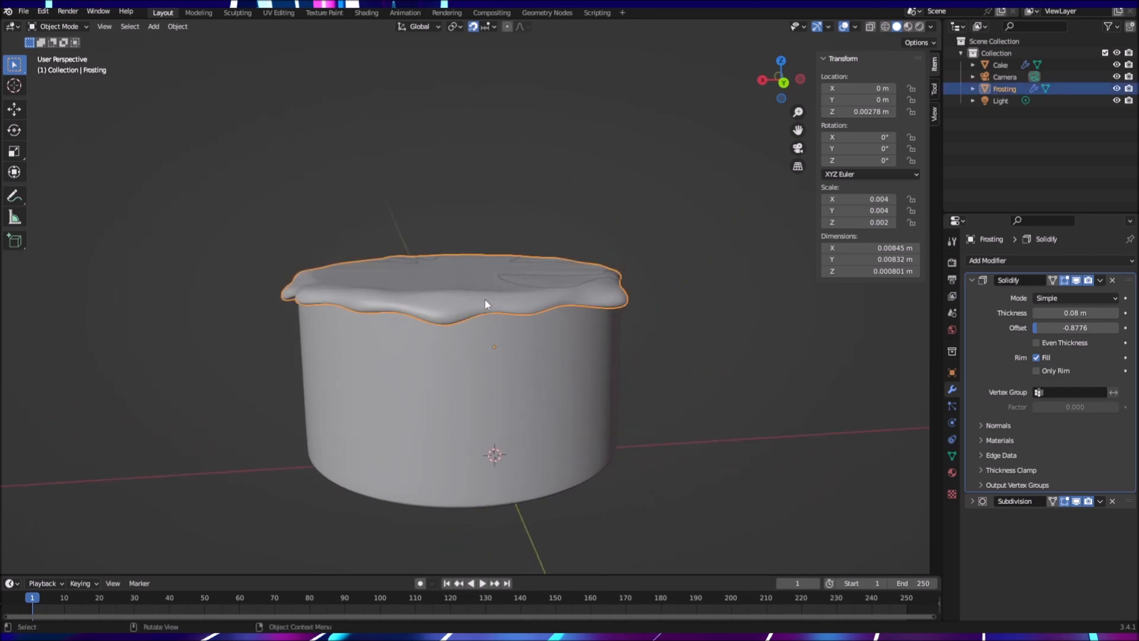
{"action": "key", "text": "g"}
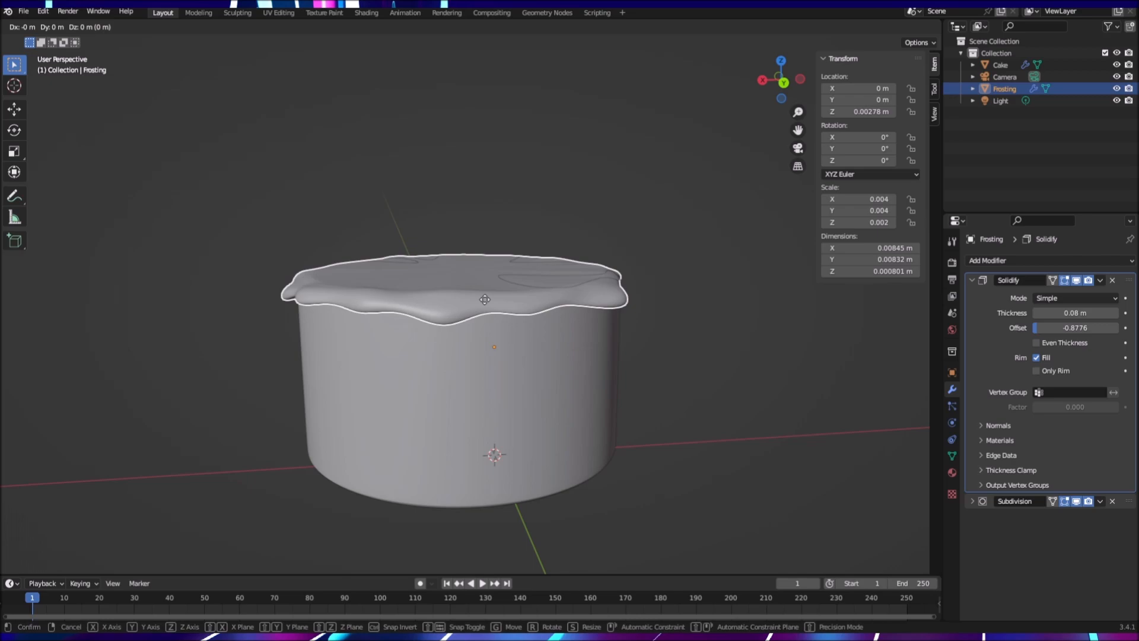
{"action": "key", "text": "z"}
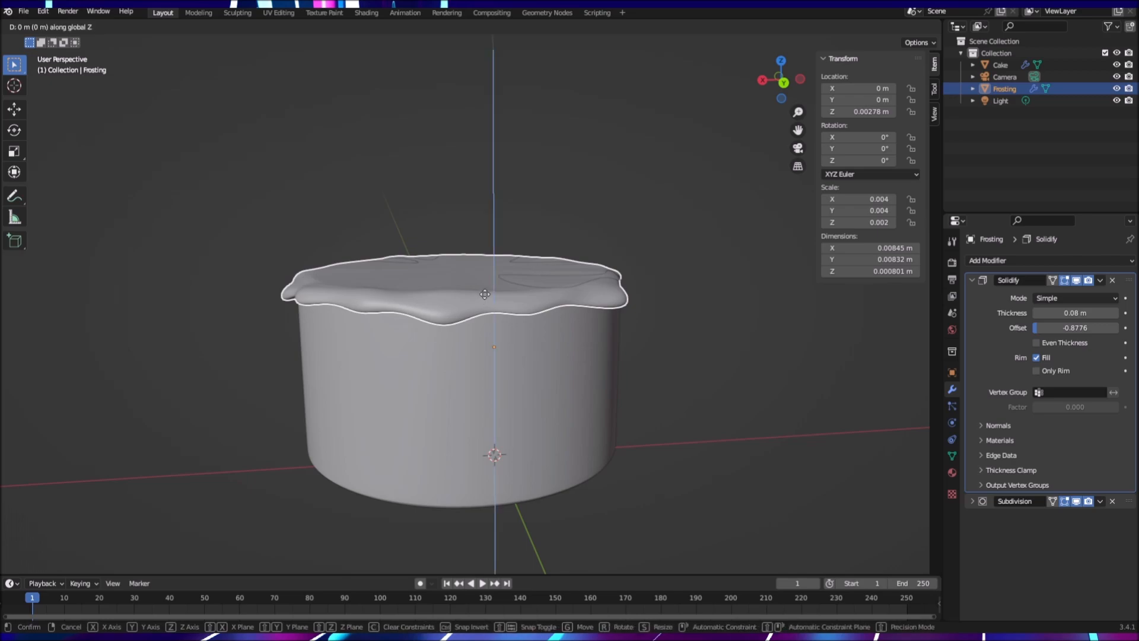
{"action": "left_click", "coordinate": [485, 294]}
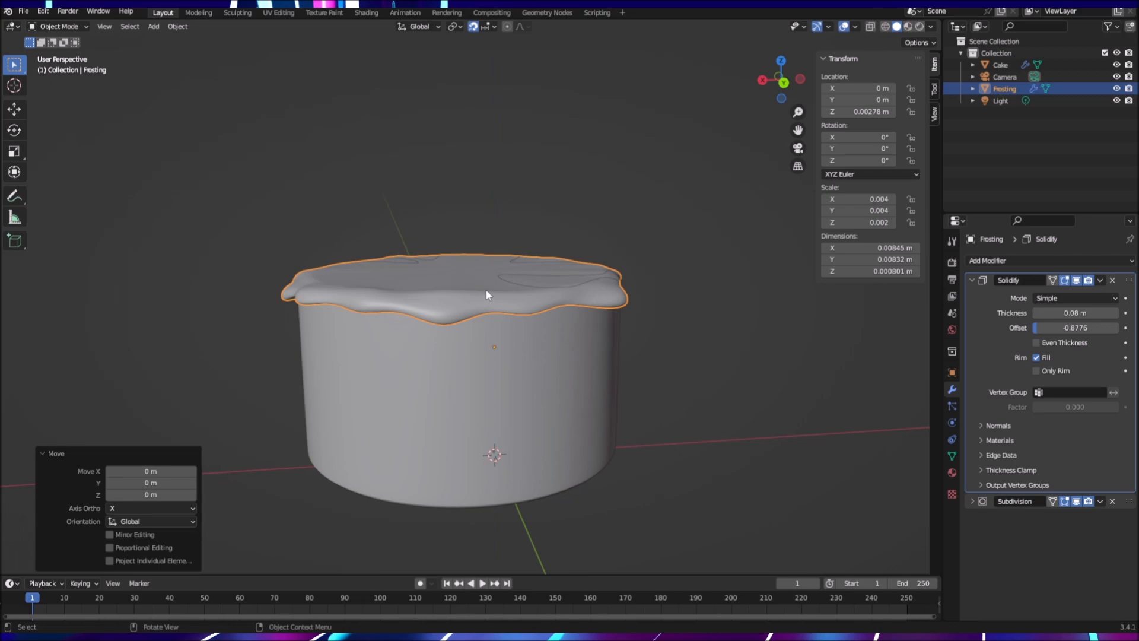
{"action": "left_click", "coordinate": [492, 305]}
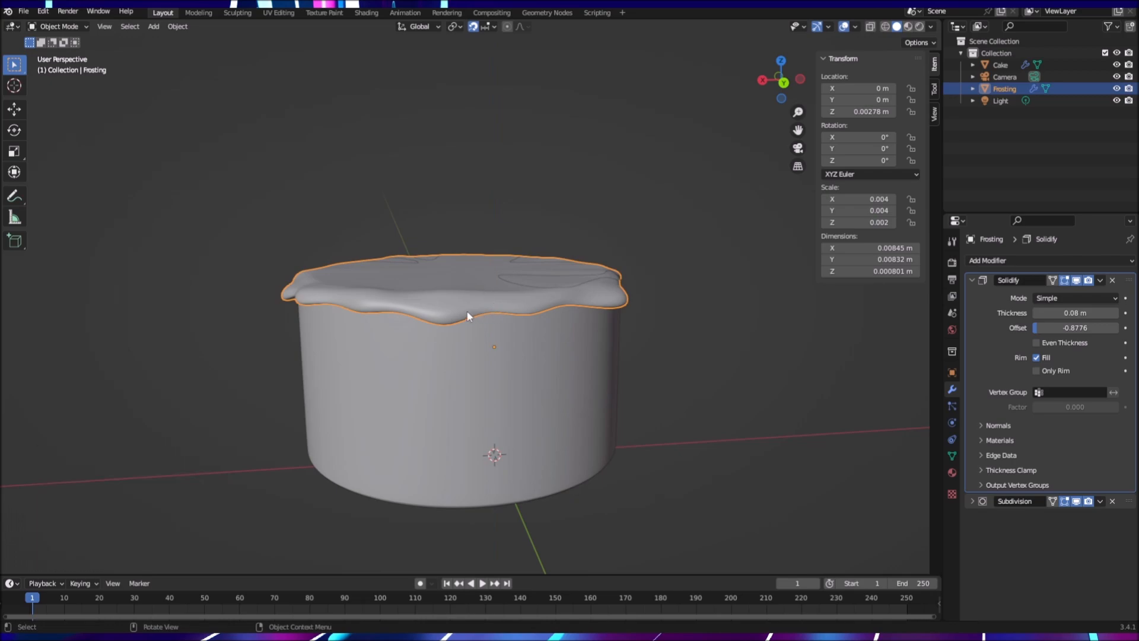
{"action": "key", "text": "g"}
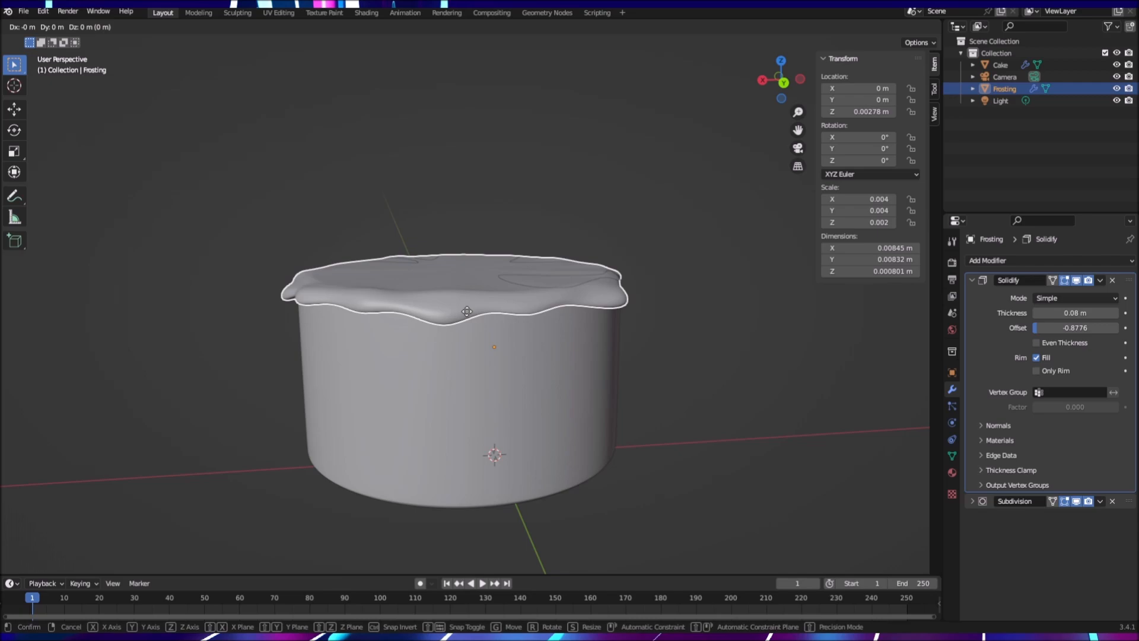
{"action": "key", "text": "z"}
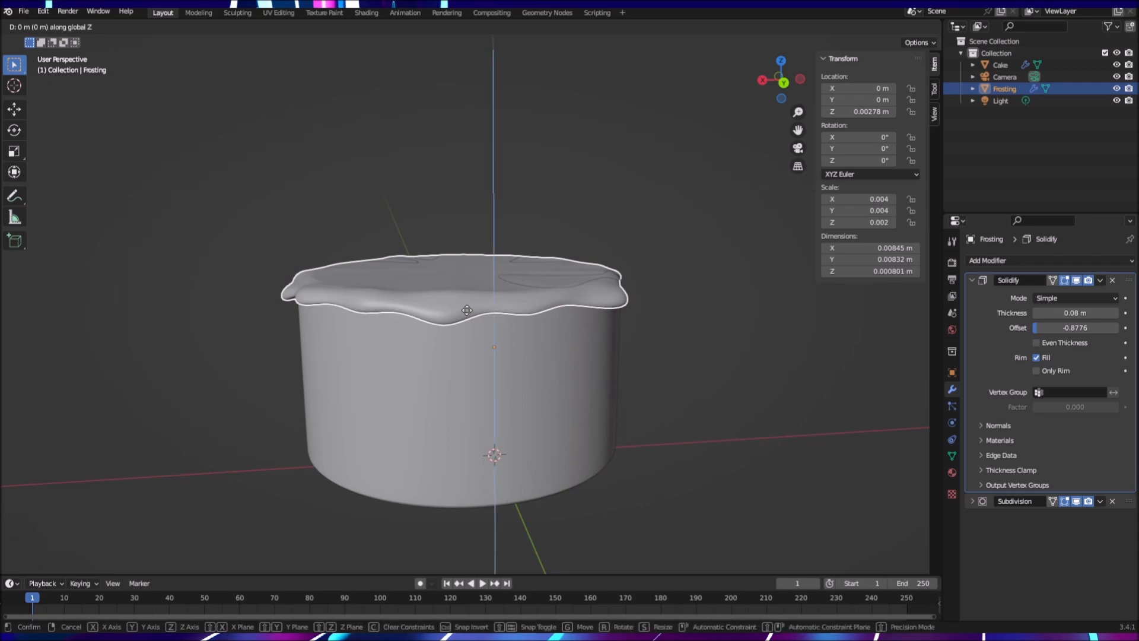
{"action": "left_click", "coordinate": [467, 271]}
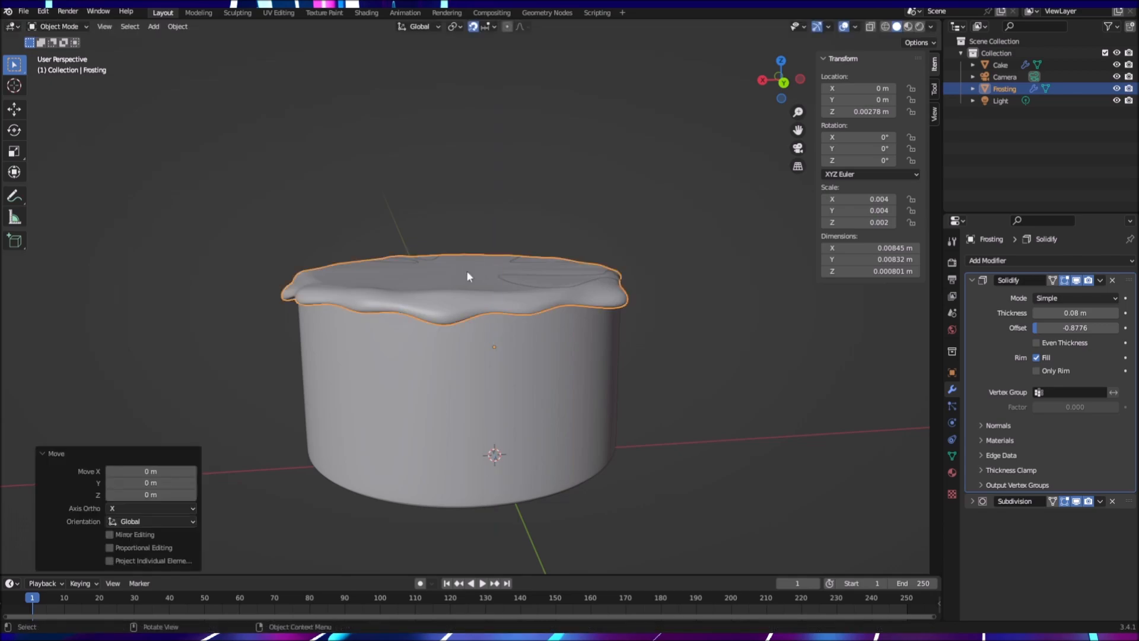
{"action": "key", "text": "g"}
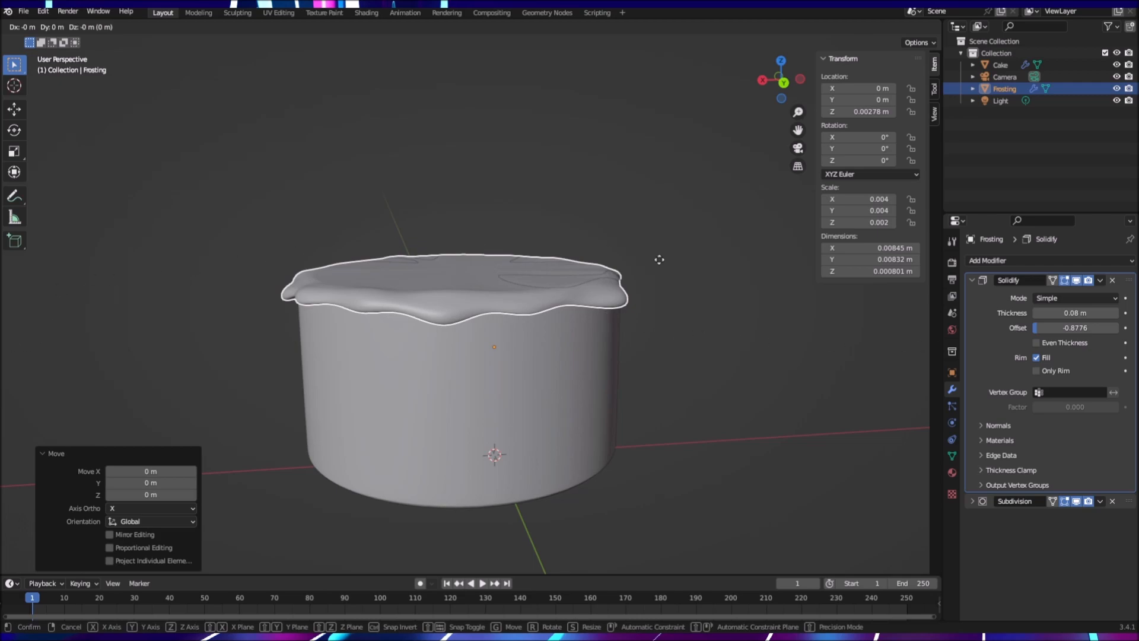
{"action": "left_click", "coordinate": [622, 203]}
Step: Try viewport level 6 in the Frosting's Subdivision modifier and restore it to 3
{"action": "left_click", "coordinate": [972, 279]}
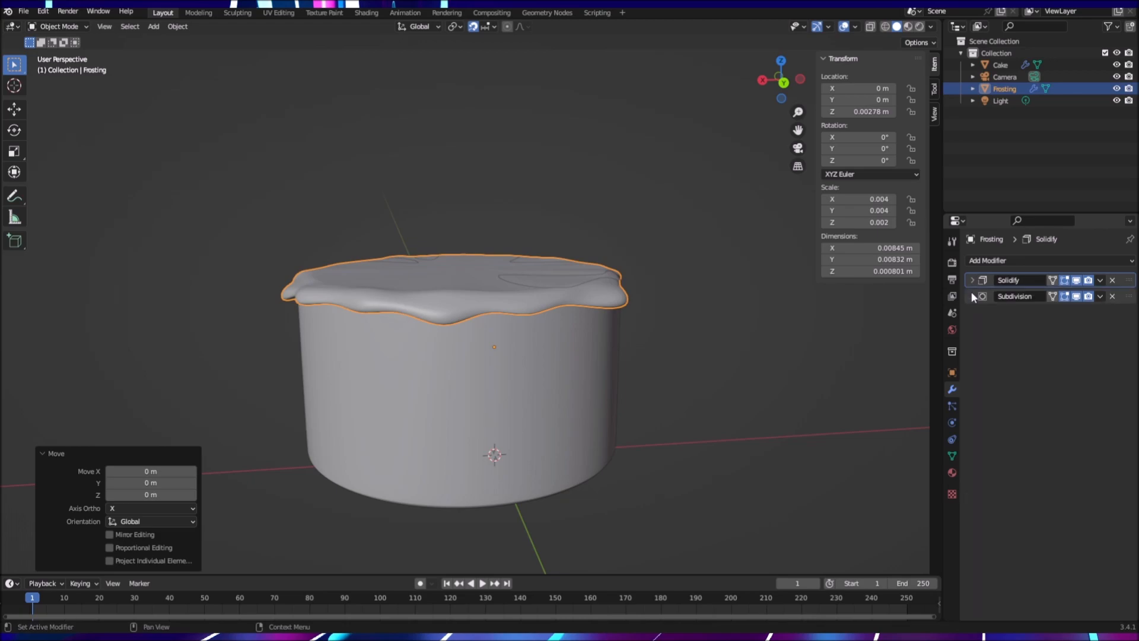
{"action": "left_click", "coordinate": [971, 296]}
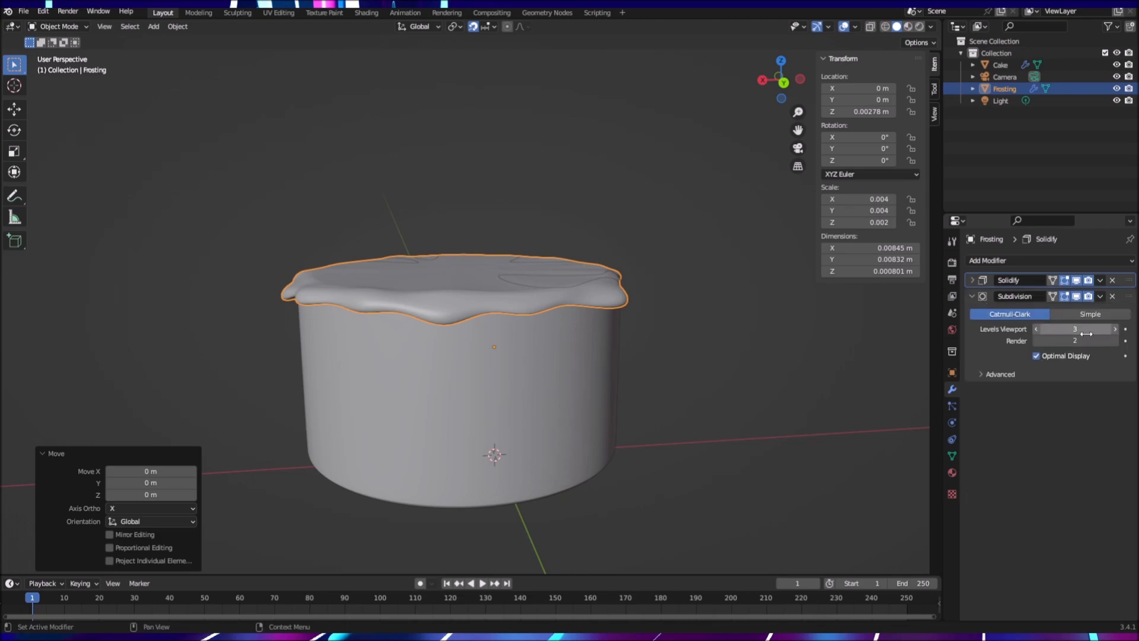
{"action": "mouse_move", "coordinate": [1080, 342]}
{"action": "left_mouse_down"}
{"action": "mouse_move", "coordinate": [1056, 330]}
{"action": "mouse_move", "coordinate": [1077, 329]}
{"action": "left_mouse_up"}
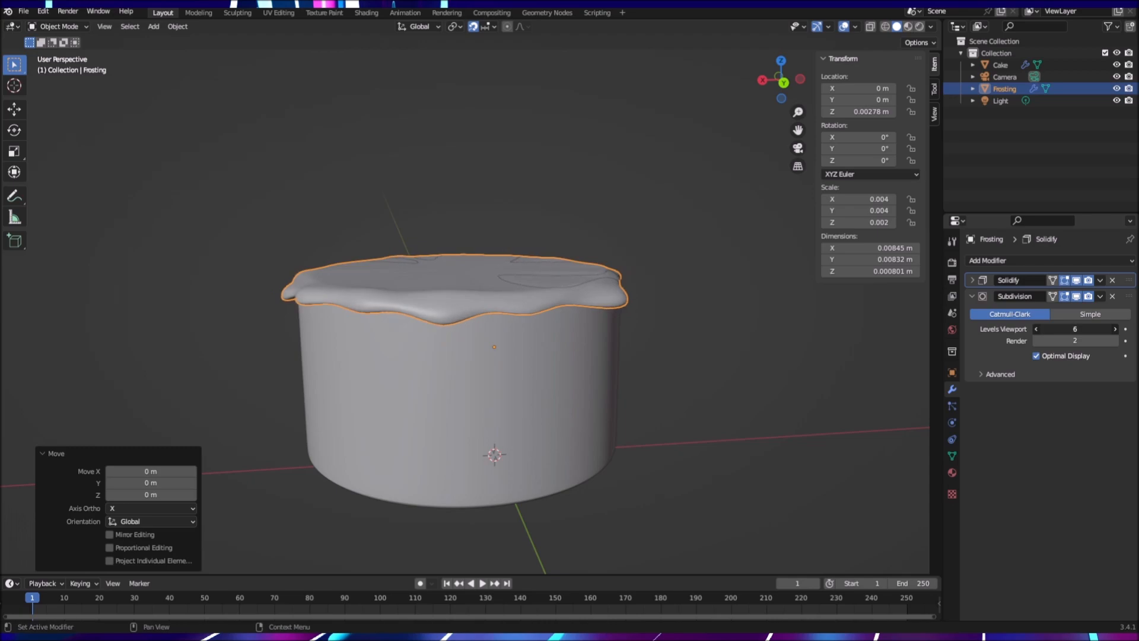
{"action": "left_click_drag", "start_coordinate": [1092, 330], "coordinate": [1074, 330]}
{"action": "left_click", "coordinate": [811, 366]}
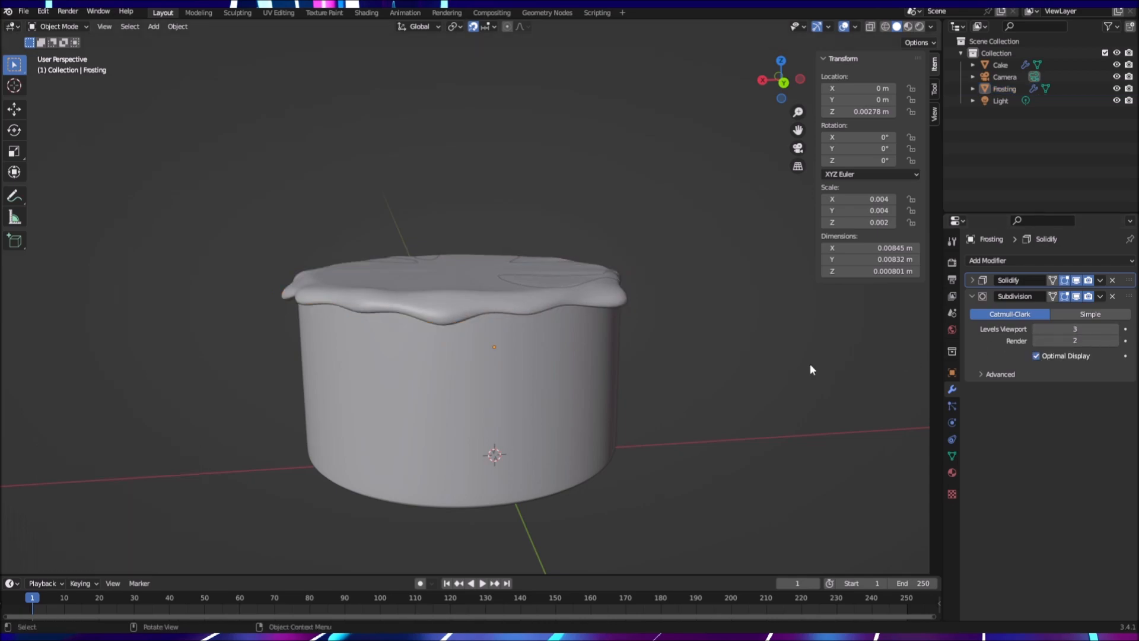
Step: Apply the Frosting's Subdivision modifier first and its Solidify modifier second, and deselect the object
{"action": "left_click", "coordinate": [419, 309]}
{"action": "left_click", "coordinate": [482, 348]}
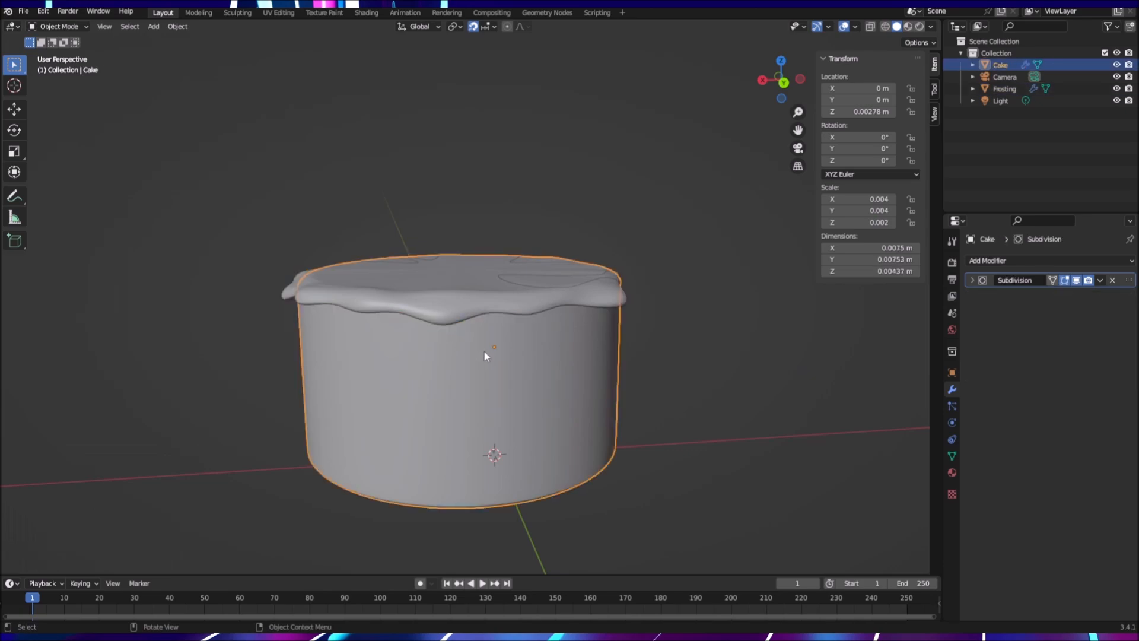
{"action": "left_click", "coordinate": [452, 318]}
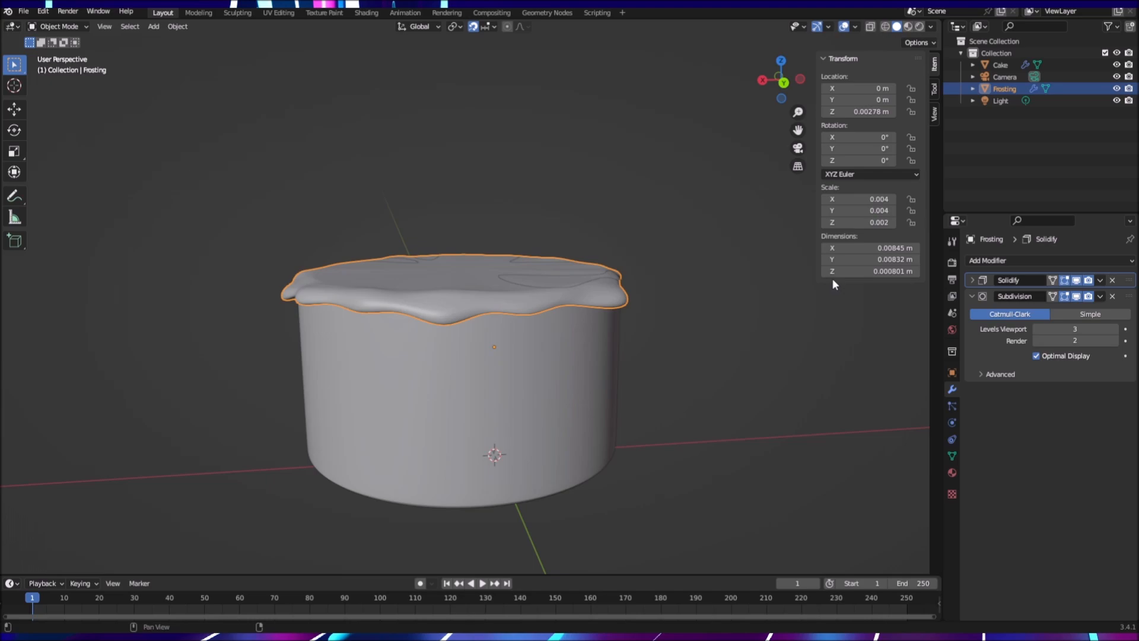
{"action": "left_click", "coordinate": [972, 296]}
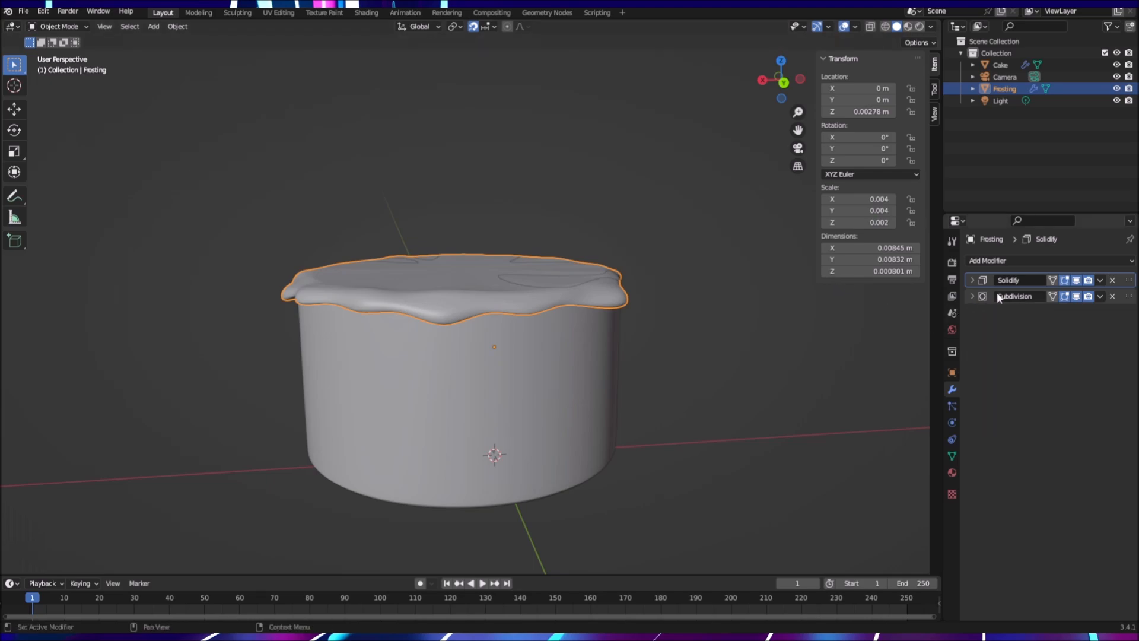
{"action": "left_click", "coordinate": [1101, 296]}
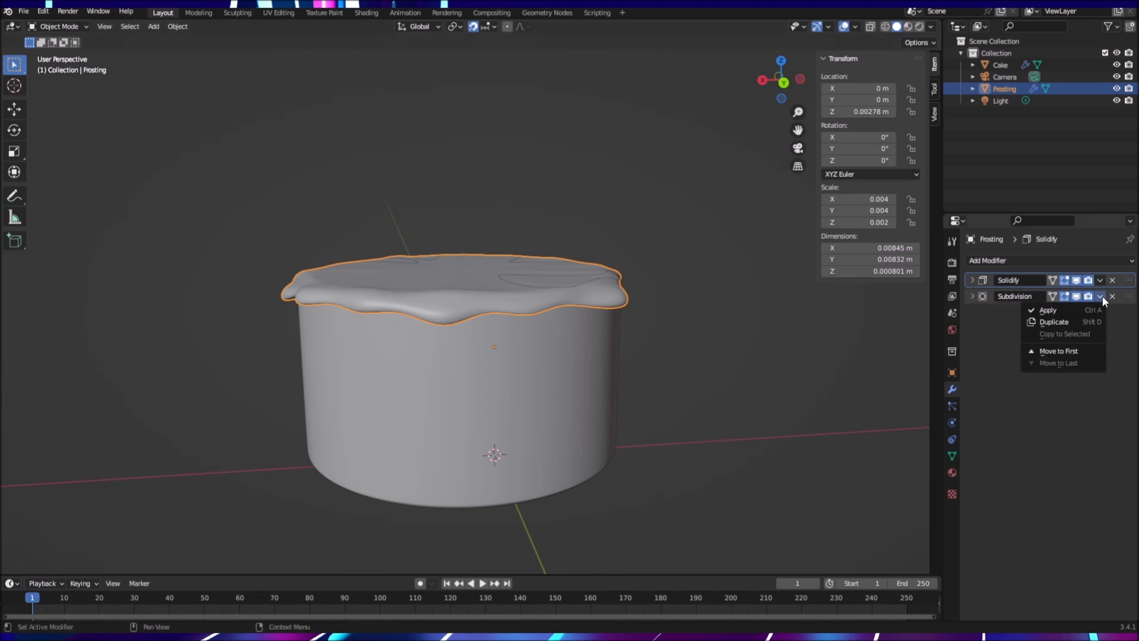
{"action": "left_click", "coordinate": [1082, 310]}
{"action": "left_click", "coordinate": [1100, 281]}
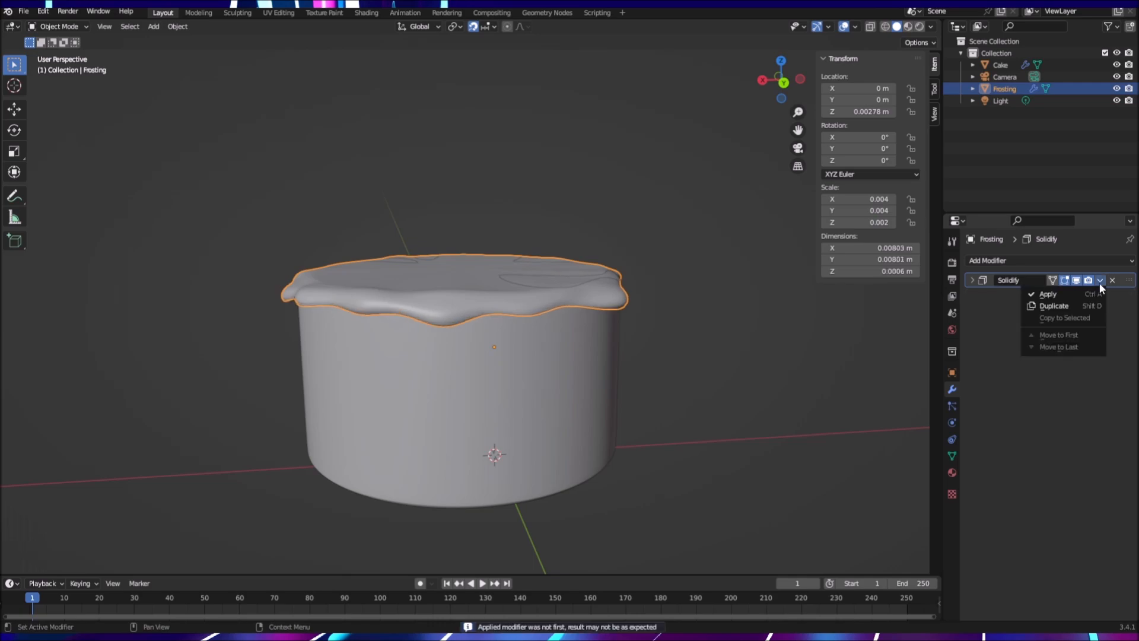
{"action": "left_click", "coordinate": [1095, 294]}
{"action": "left_click", "coordinate": [781, 332]}
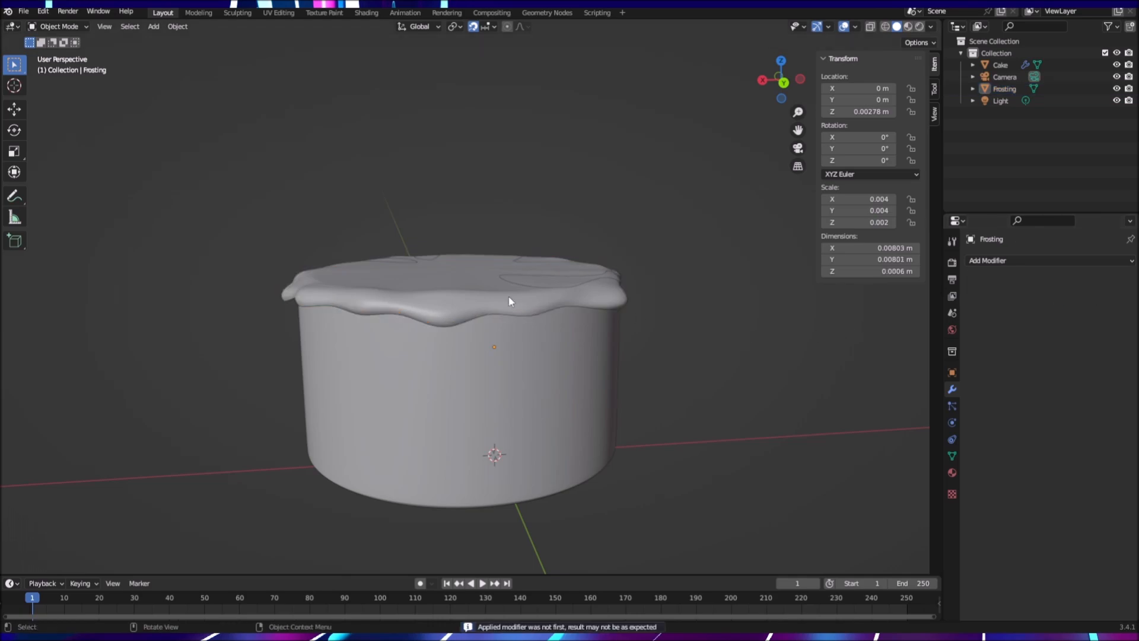
Step: Try to move the Frosting with its modifiers applied, freely and along the global Z axis
{"action": "left_click", "coordinate": [432, 298]}
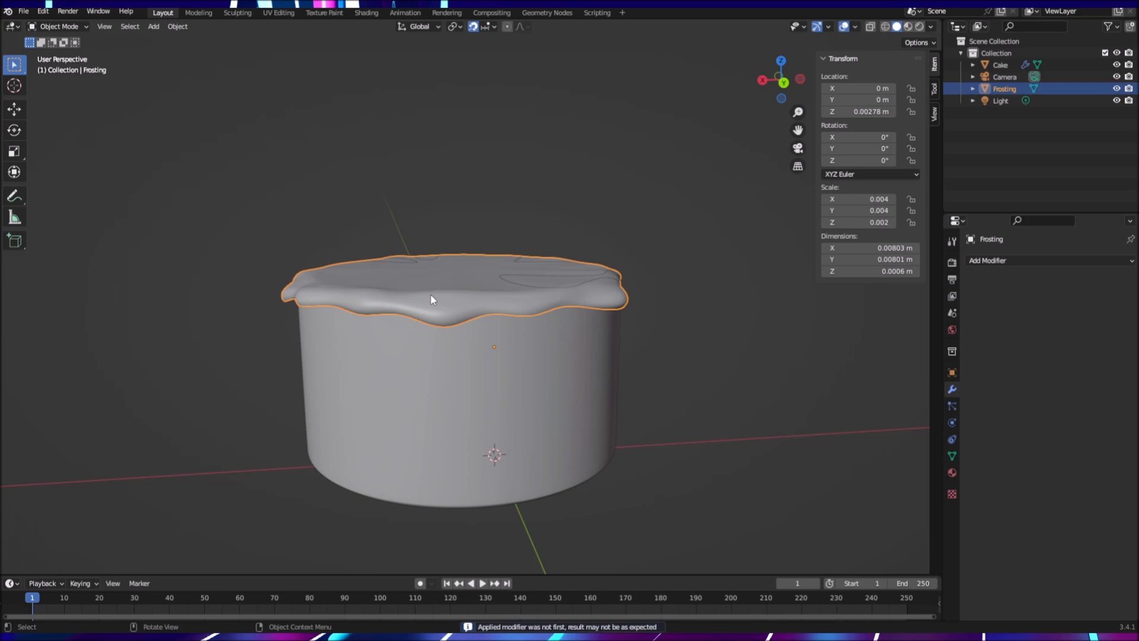
{"action": "key", "text": "g"}
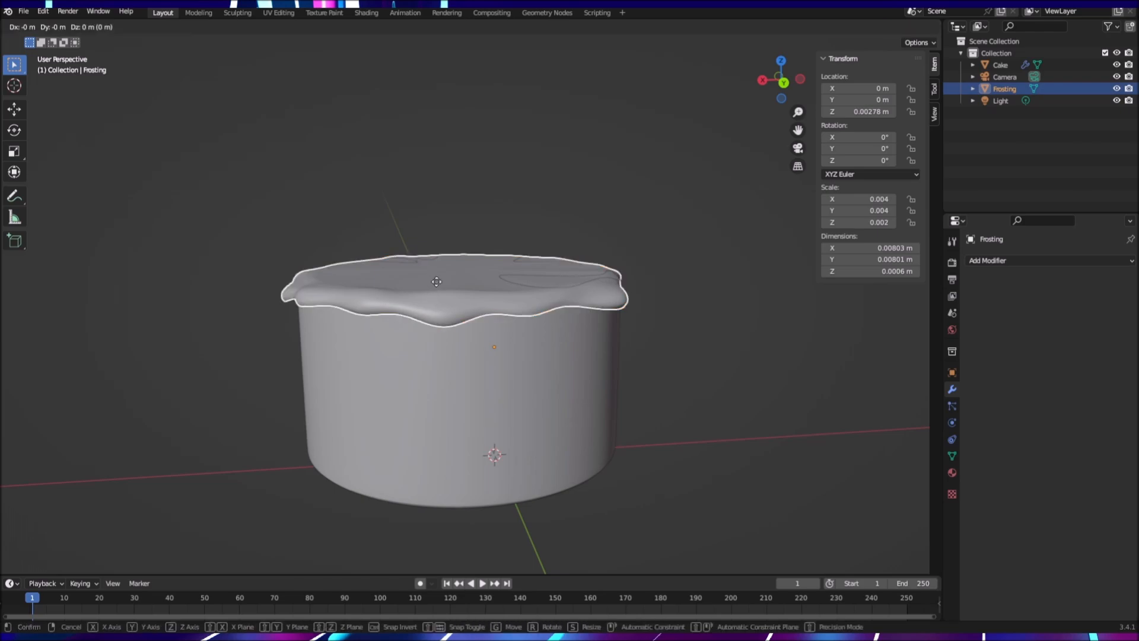
{"action": "left_click", "coordinate": [437, 282]}
{"action": "left_click", "coordinate": [449, 313]}
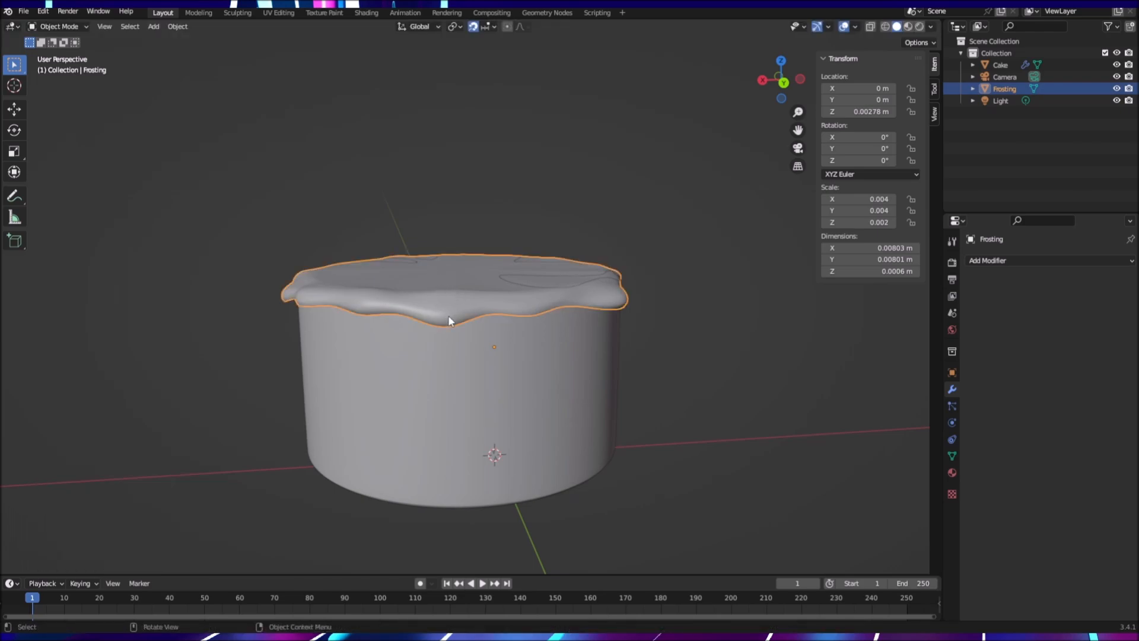
{"action": "key", "text": "g"}
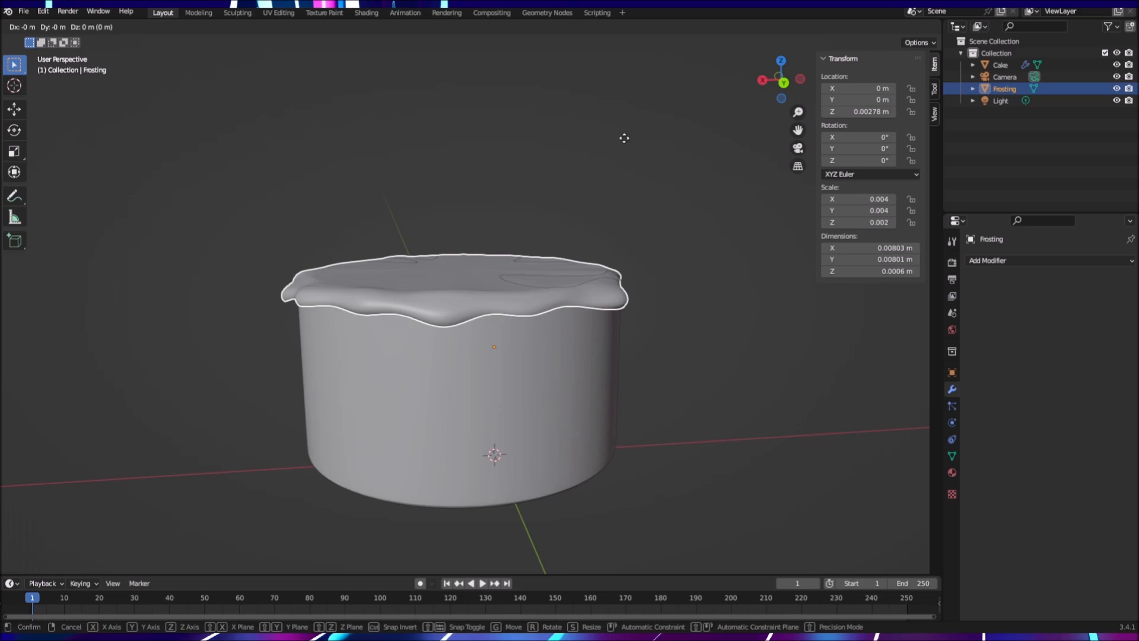
{"action": "key", "text": "z"}
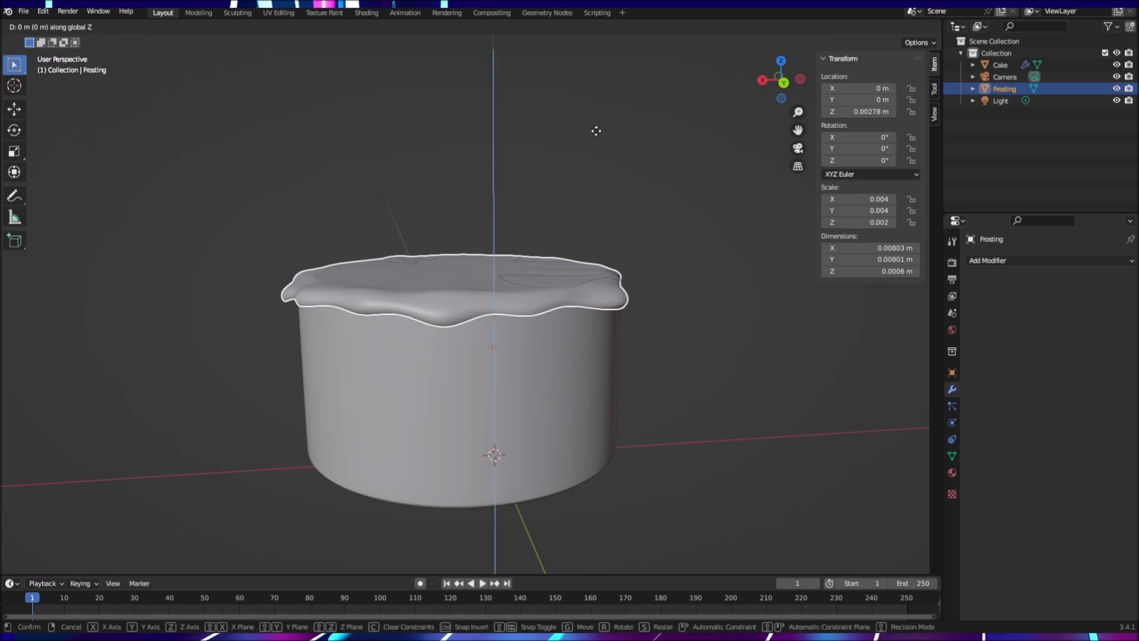
{"action": "left_click", "coordinate": [568, 172]}
{"action": "scroll", "coordinate": [571, 187], "scroll_direction": "down", "scroll_amount": 4}
{"action": "scroll", "coordinate": [572, 189], "scroll_direction": "down", "scroll_amount": 2}
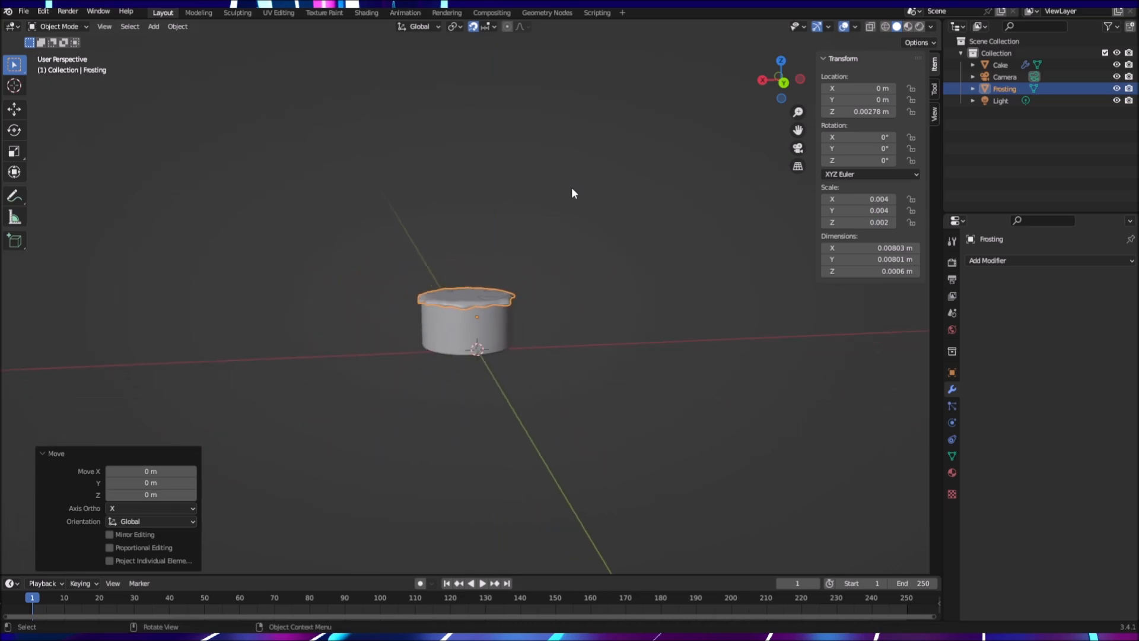
Step: Try to move the Frosting along the global Z axis, then deselect and reselect it
{"action": "key", "text": "g"}
{"action": "key", "text": "z"}
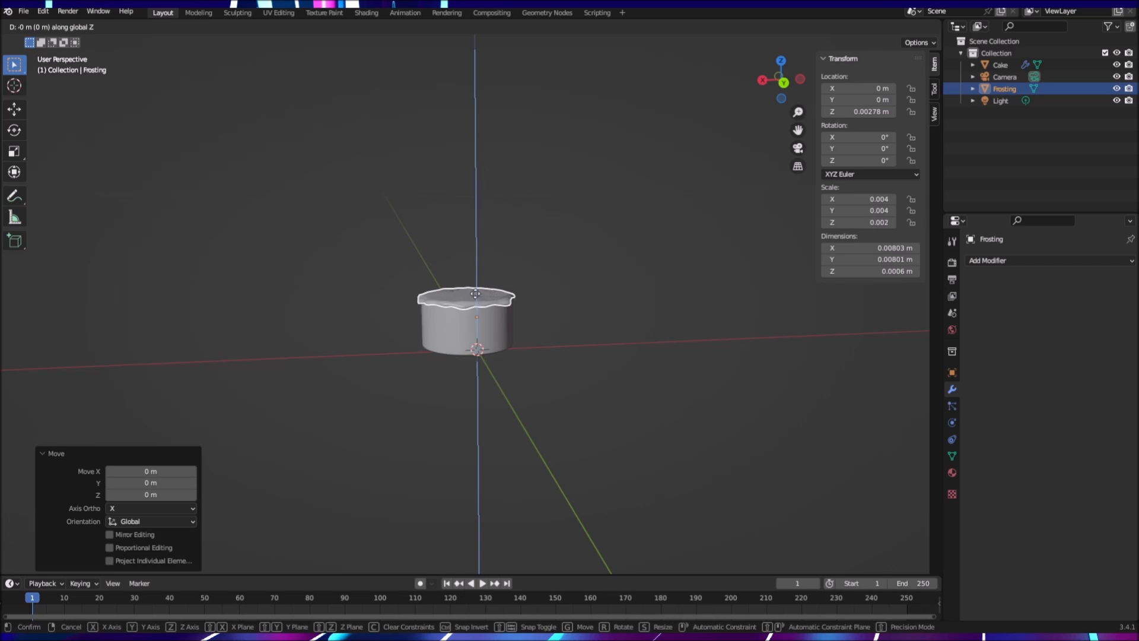
{"action": "left_click", "coordinate": [511, 295]}
{"action": "scroll", "coordinate": [547, 319], "scroll_direction": "up", "scroll_amount": 4}
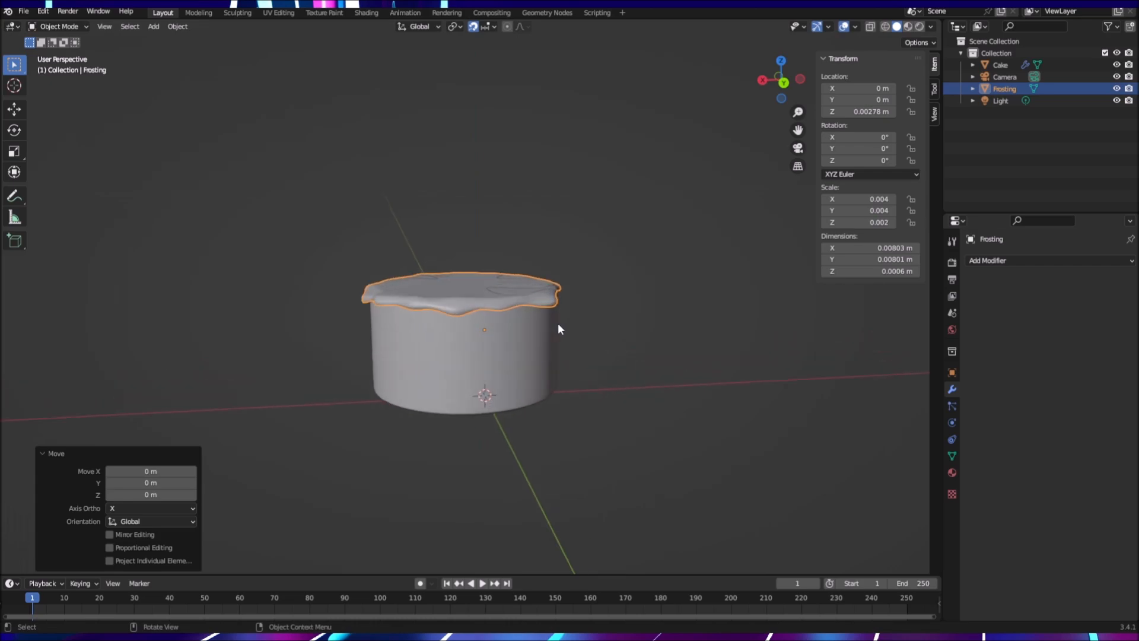
{"action": "scroll", "coordinate": [558, 323], "scroll_direction": "up", "scroll_amount": 2}
{"action": "left_click", "coordinate": [657, 326]}
{"action": "left_click", "coordinate": [504, 312]}
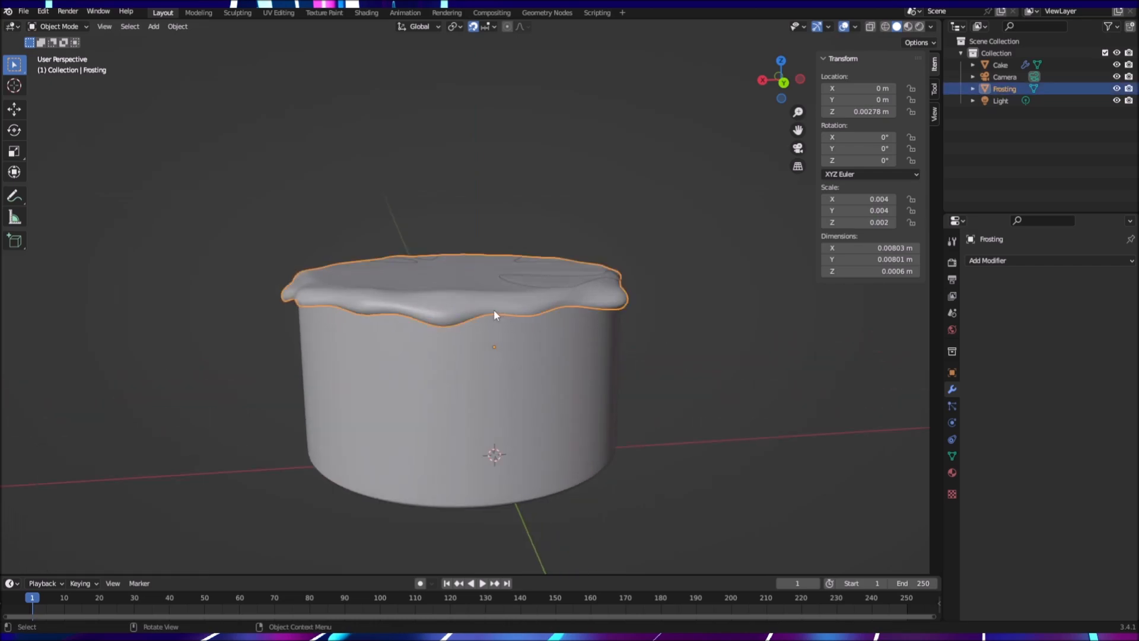
Step: Try to move the reselected Frosting freely and along the global X axis
{"action": "key", "text": "g"}
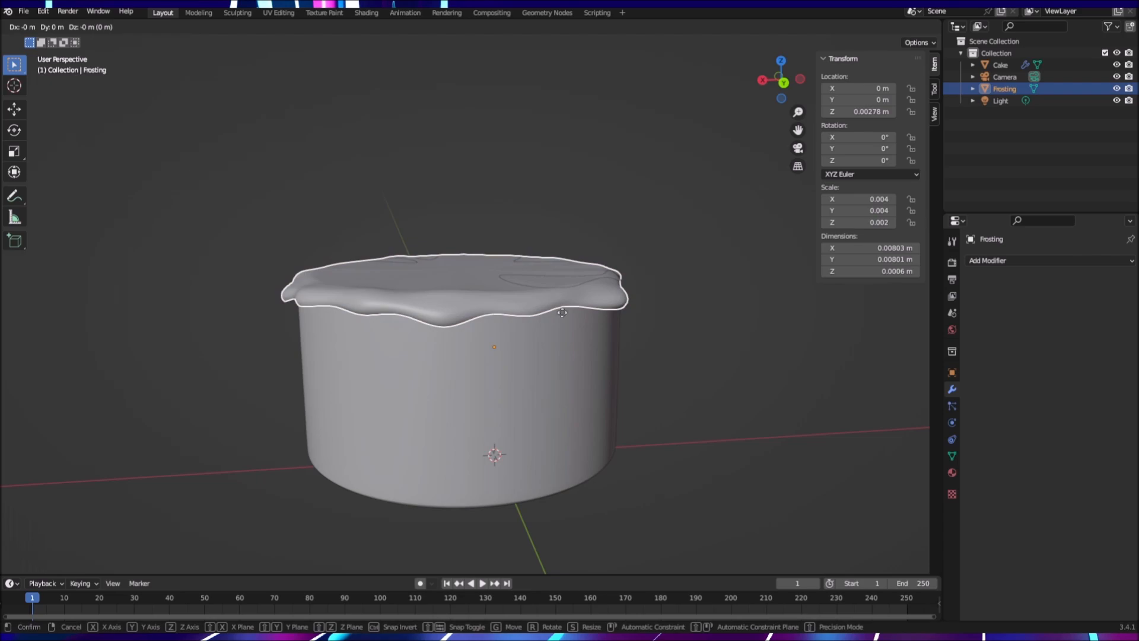
{"action": "left_click", "coordinate": [543, 310]}
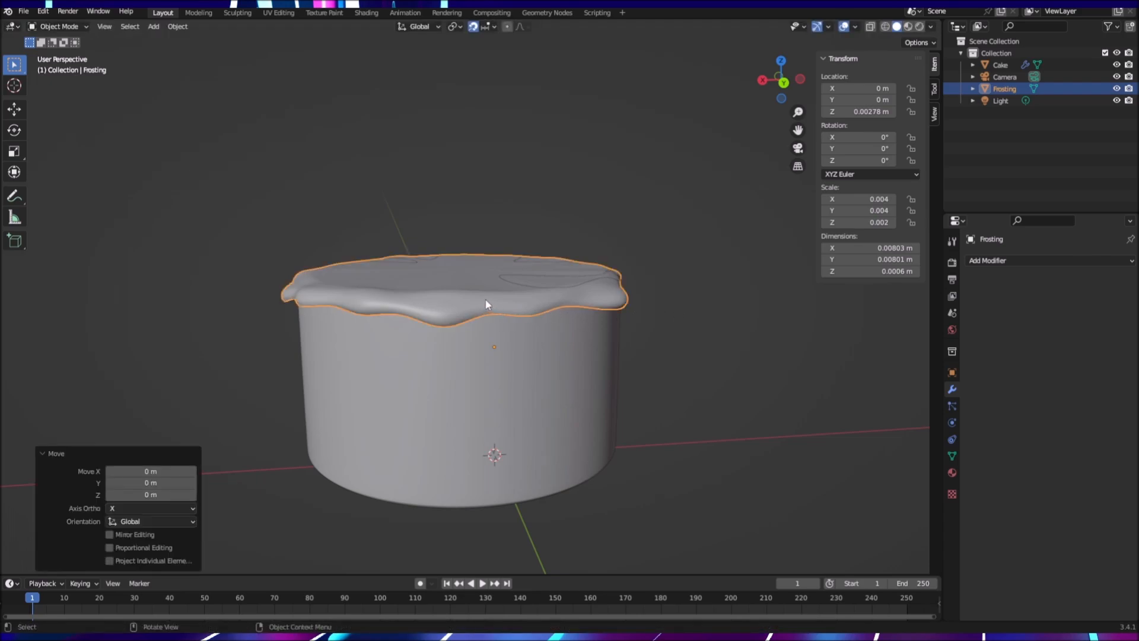
{"action": "key", "text": "g"}
{"action": "key", "text": "x"}
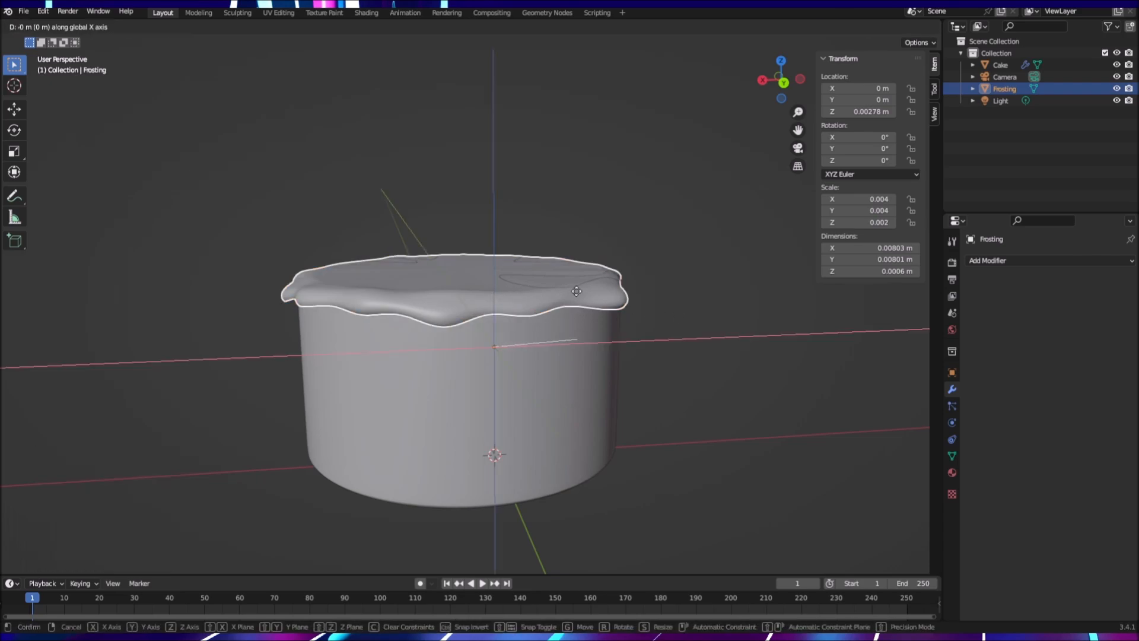
{"action": "left_click", "coordinate": [506, 304]}
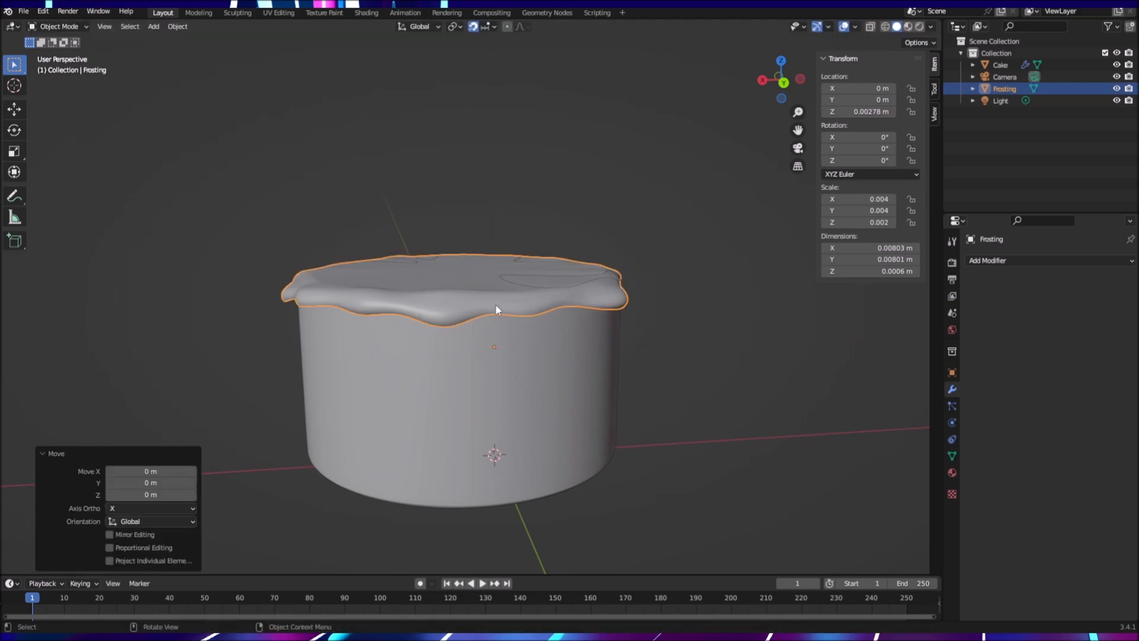
Step: Try to move the Cake freely, and do the same with the Frosting
{"action": "left_click", "coordinate": [497, 304]}
{"action": "key", "text": "g"}
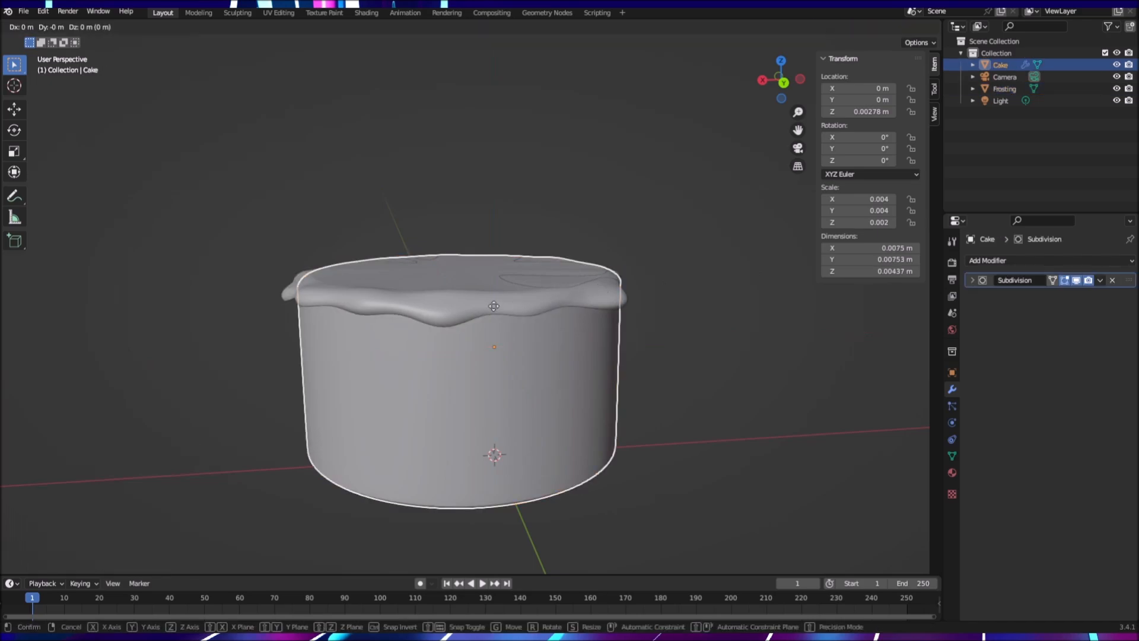
{"action": "left_click", "coordinate": [493, 306]}
{"action": "left_click", "coordinate": [467, 301]}
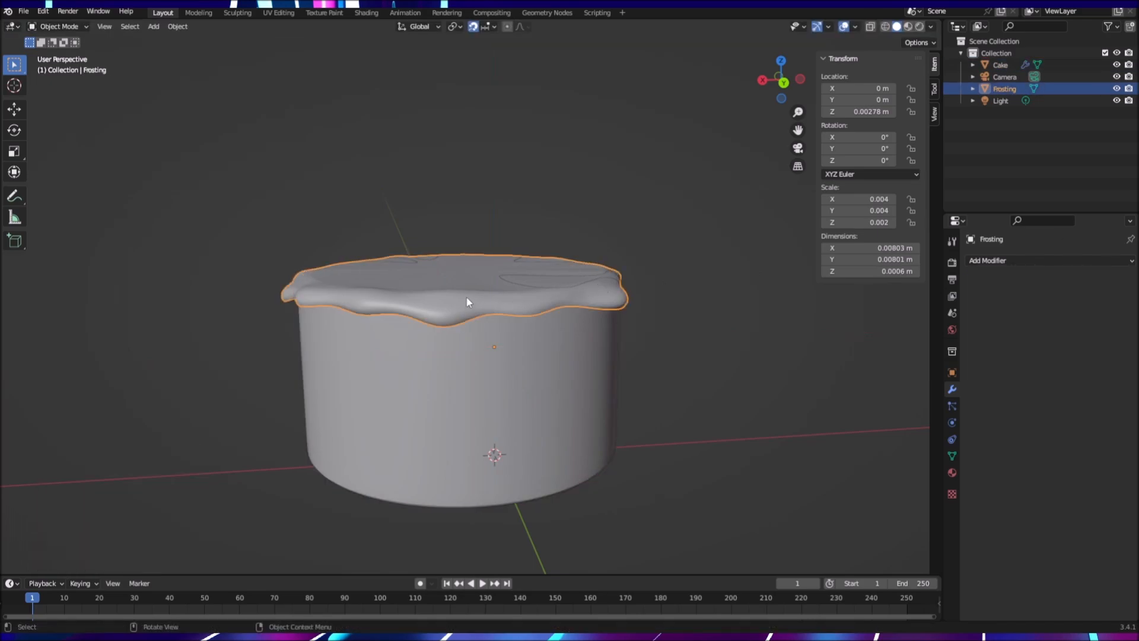
{"action": "key", "text": "g"}
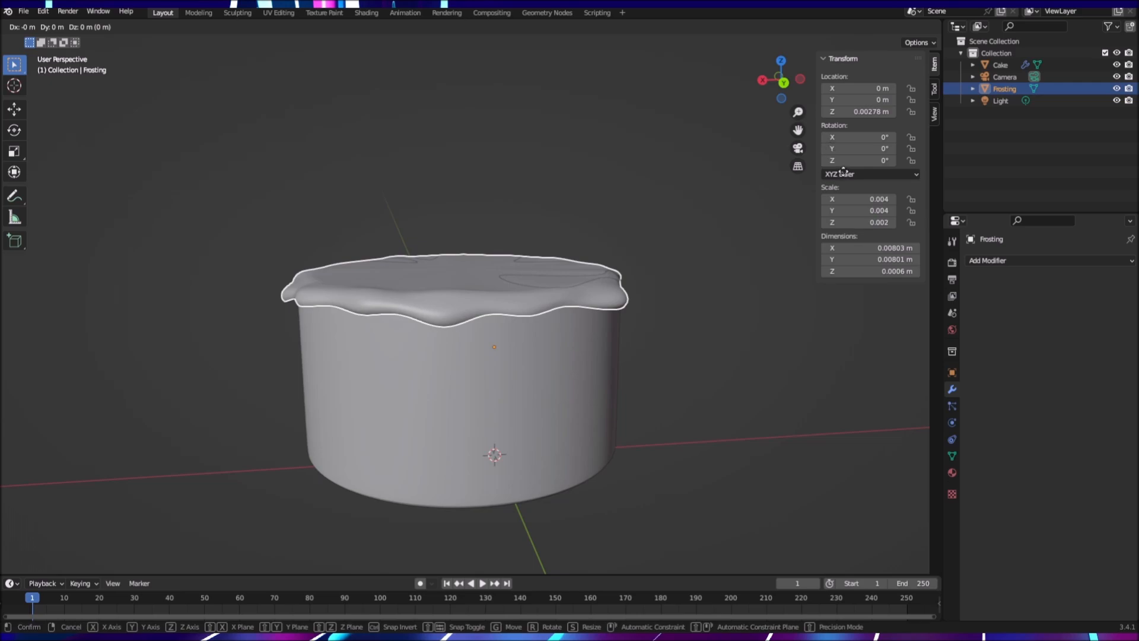
{"action": "left_click", "coordinate": [861, 113]}
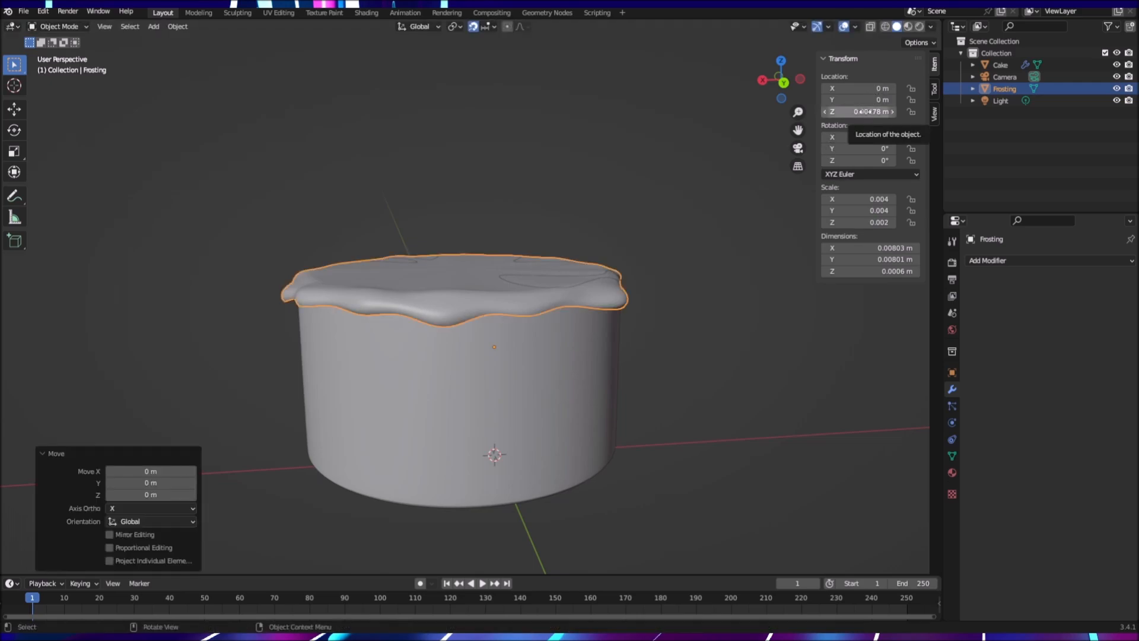
Step: Try raising the Frosting's Z location to 1.7628 m, undo the change, and deselect the object
{"action": "left_click_drag", "start_coordinate": [858, 112], "coordinate": [808, 112]}
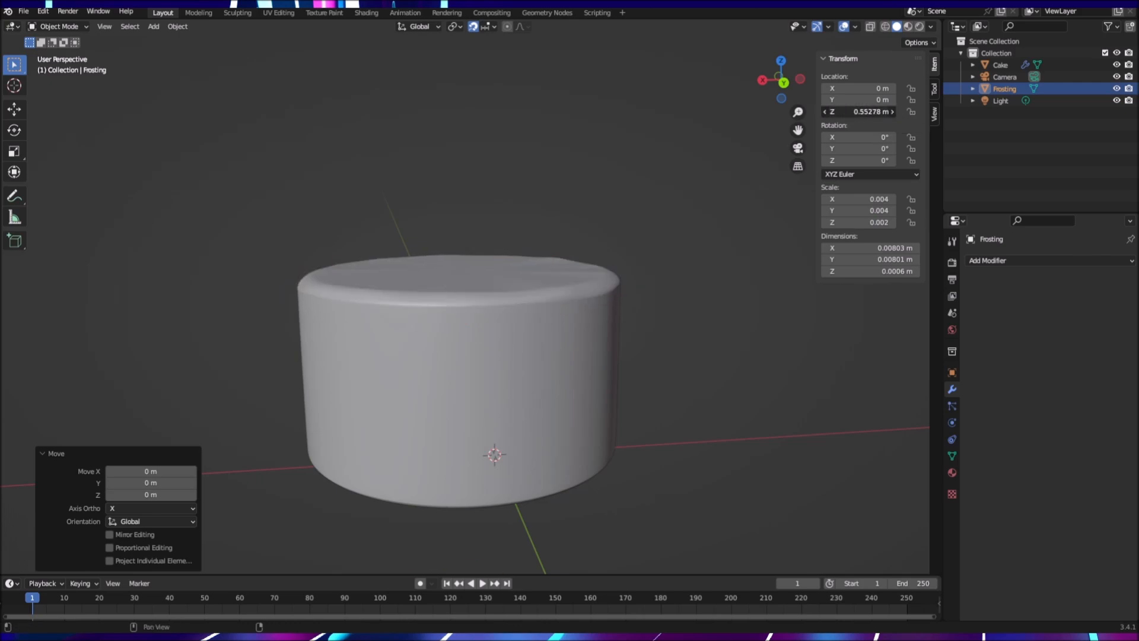
{"action": "scroll", "coordinate": [667, 205], "scroll_direction": "down", "scroll_amount": 15}
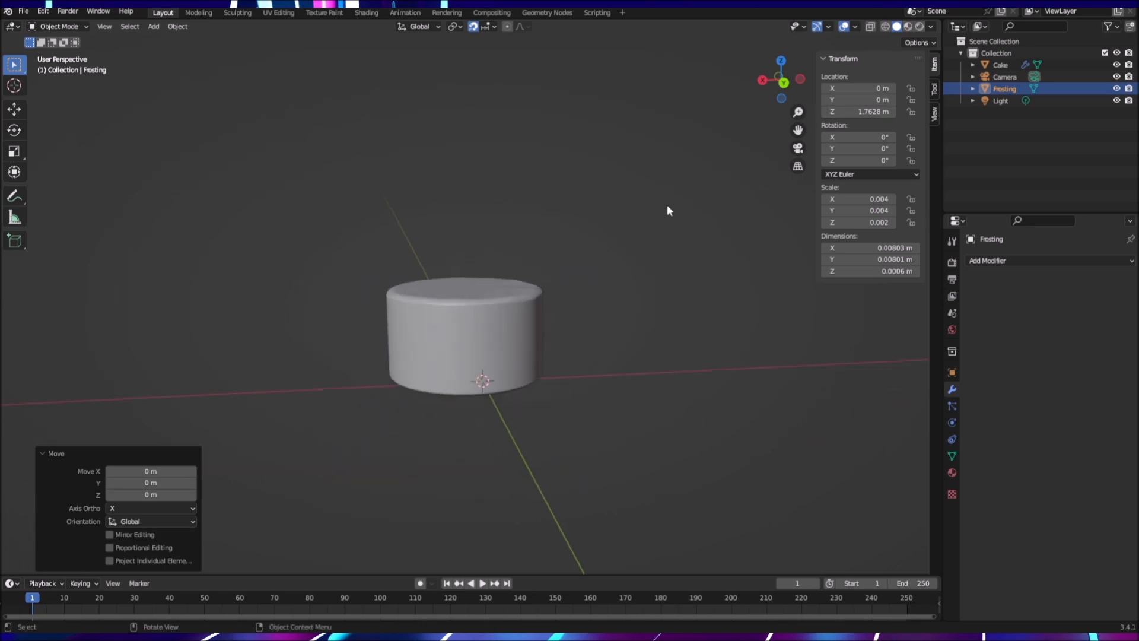
{"action": "scroll", "coordinate": [669, 199], "scroll_direction": "down", "scroll_amount": 4}
{"action": "scroll", "coordinate": [670, 197], "scroll_direction": "up", "scroll_amount": 5}
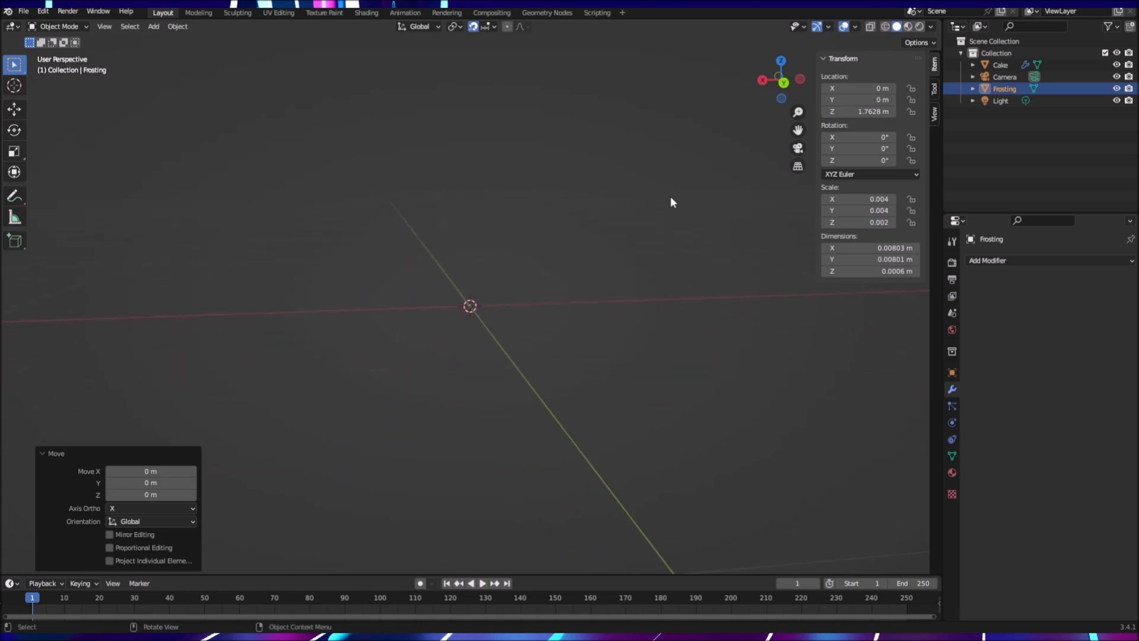
{"action": "key", "text": "ctrl+z"}
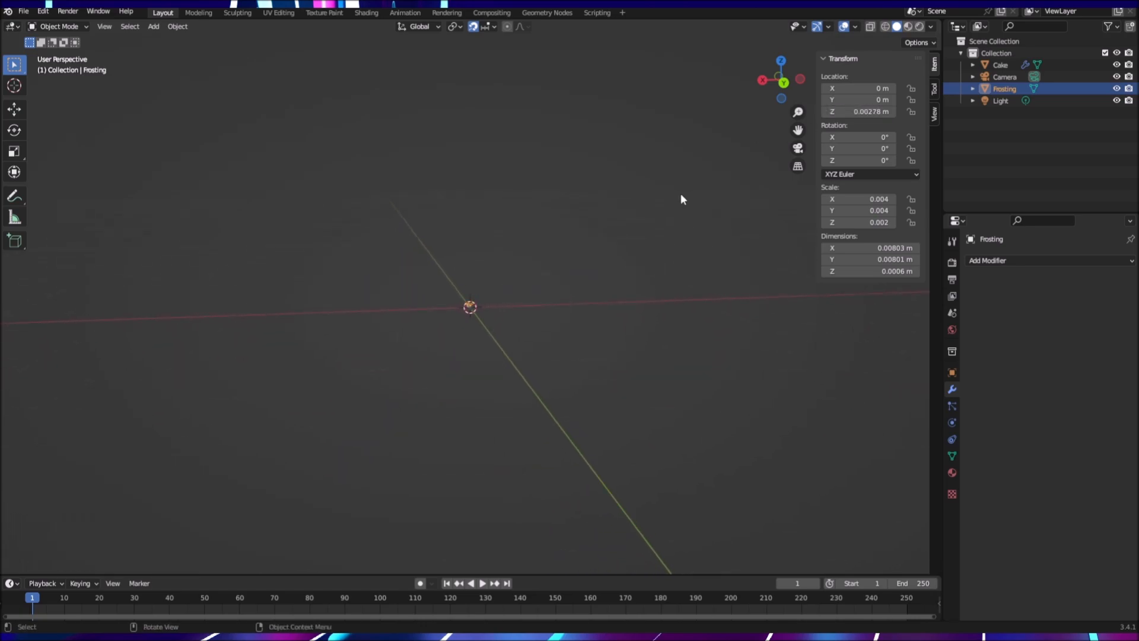
{"action": "left_click", "coordinate": [731, 190]}
{"action": "scroll", "coordinate": [644, 224], "scroll_direction": "up", "scroll_amount": 1}
{"action": "scroll", "coordinate": [645, 229], "scroll_direction": "up", "scroll_amount": 10}
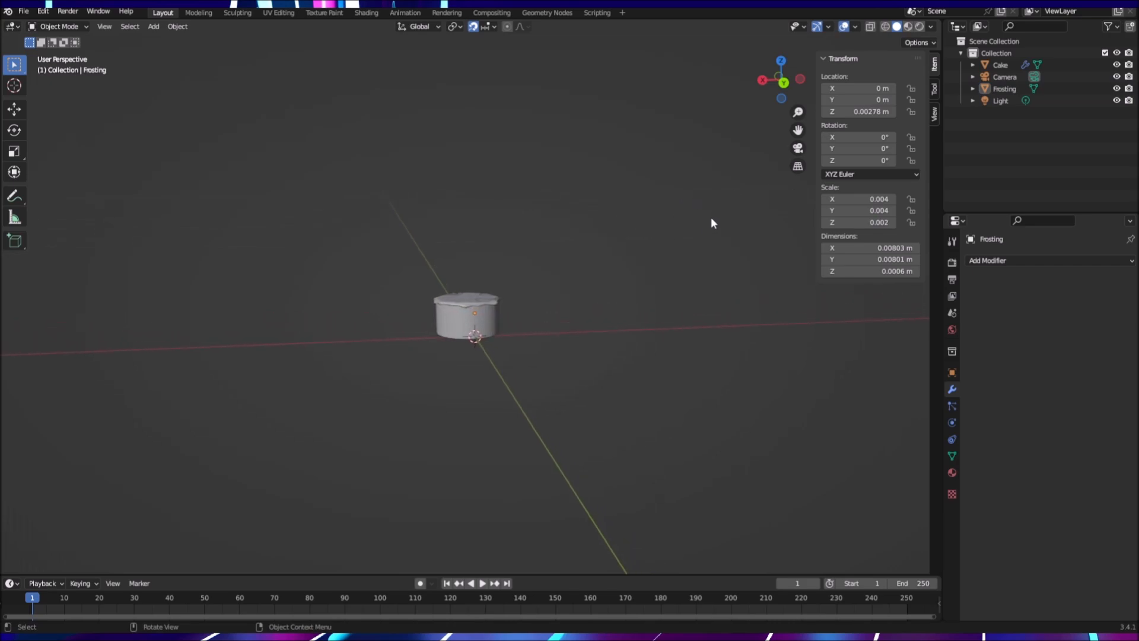
Step: Set the Frosting's Z location to 0.00288 m
{"action": "left_click", "coordinate": [871, 112]}
{"action": "left_click", "coordinate": [849, 112]}
{"action": "key", "text": "BackSpace"}
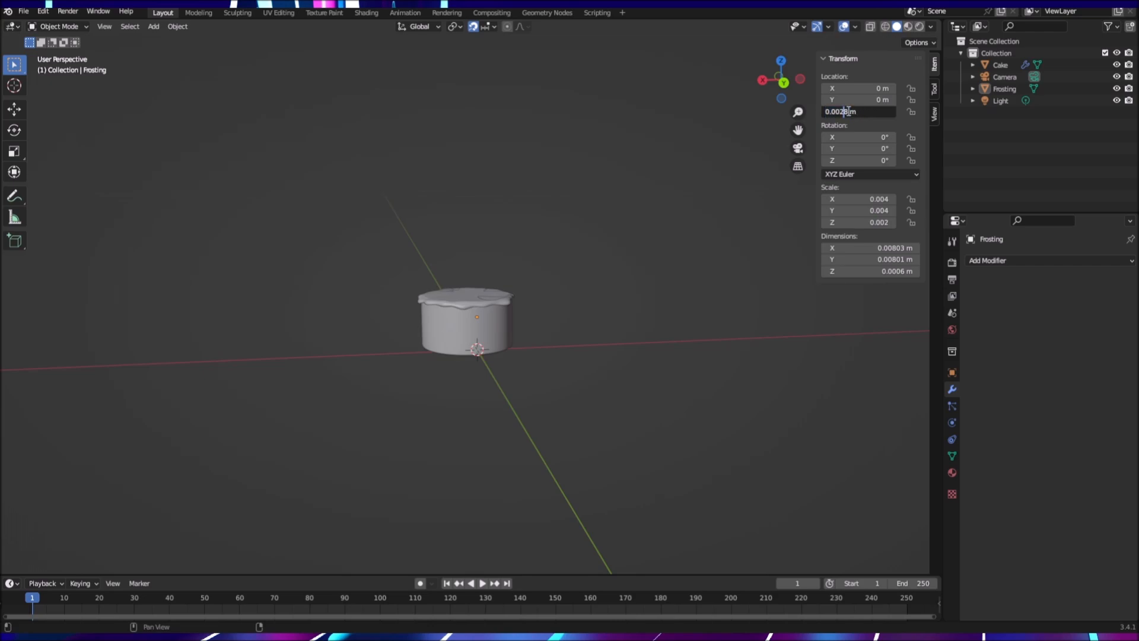
{"action": "type", "text": "3"}
{"action": "key", "text": "Return"}
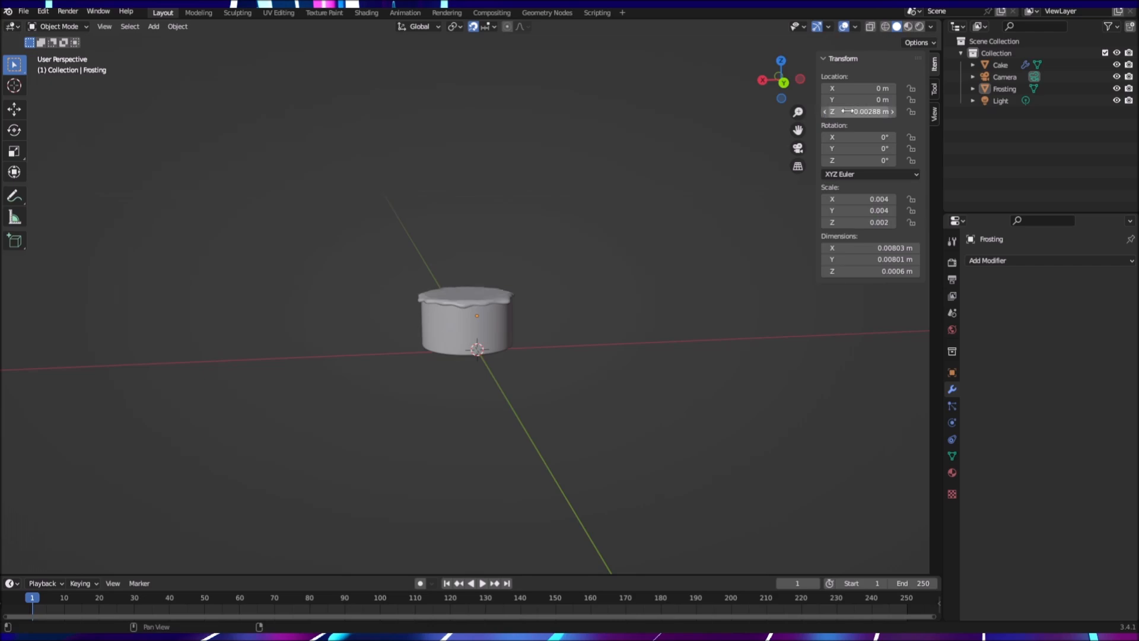
Step: Duplicate the Frosting object and leave the copy in the original's position
{"action": "scroll", "coordinate": [635, 313], "scroll_direction": "up", "scroll_amount": 6}
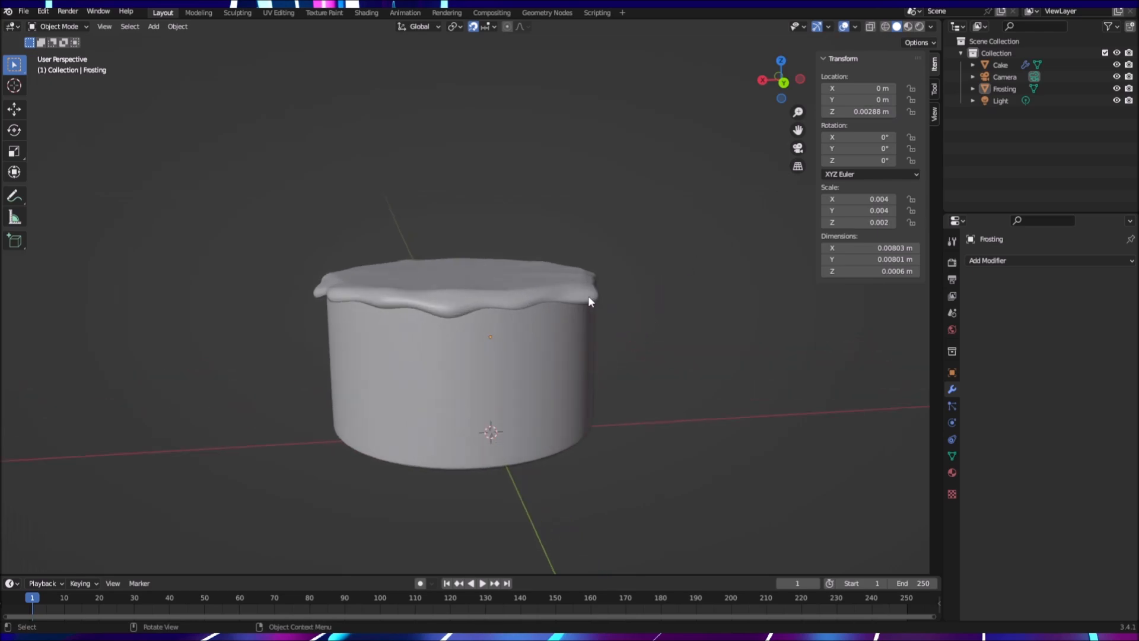
{"action": "left_click", "coordinate": [588, 301]}
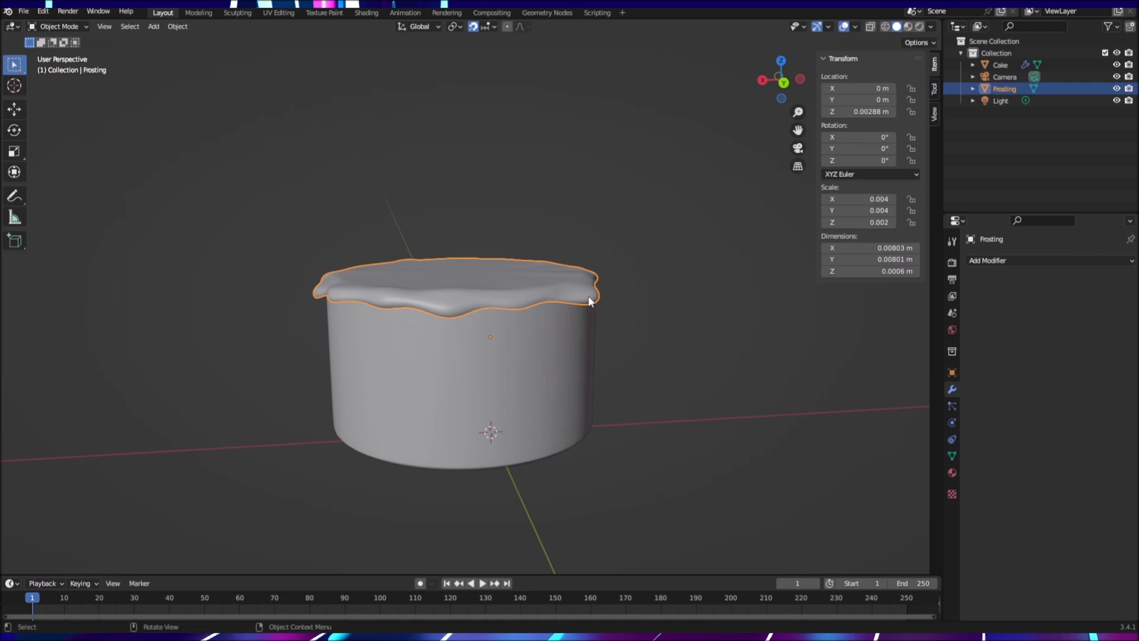
{"action": "key", "text": "shift+d"}
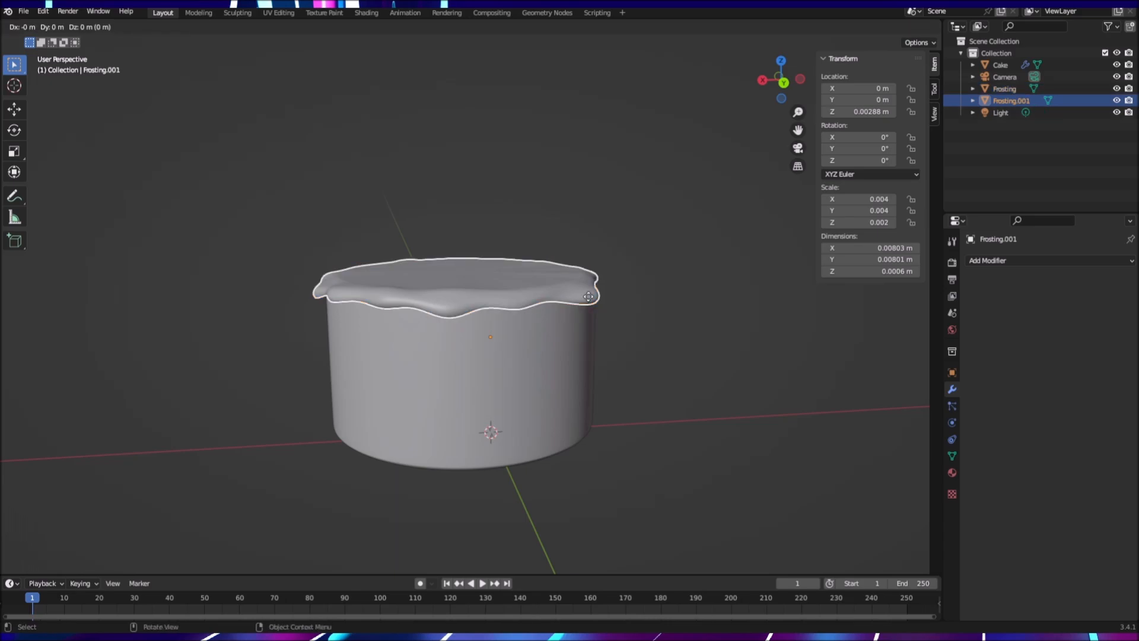
{"action": "right_click", "coordinate": [872, 111]}
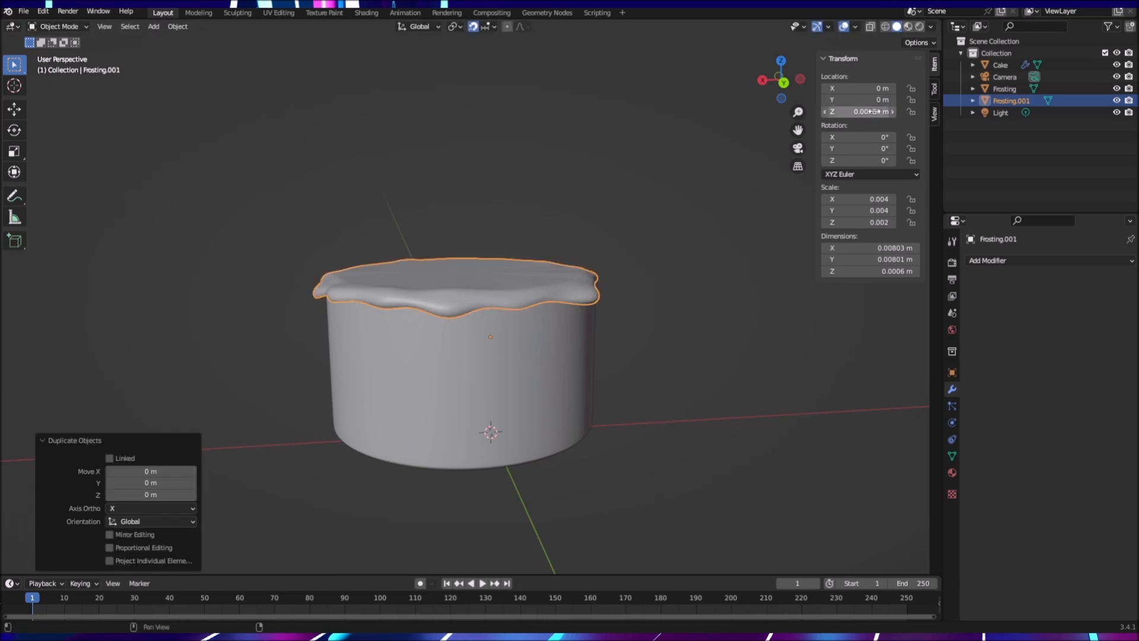
Step: Set the duplicated frosting's Z location to 0.00238 m
{"action": "left_click", "coordinate": [875, 113]}
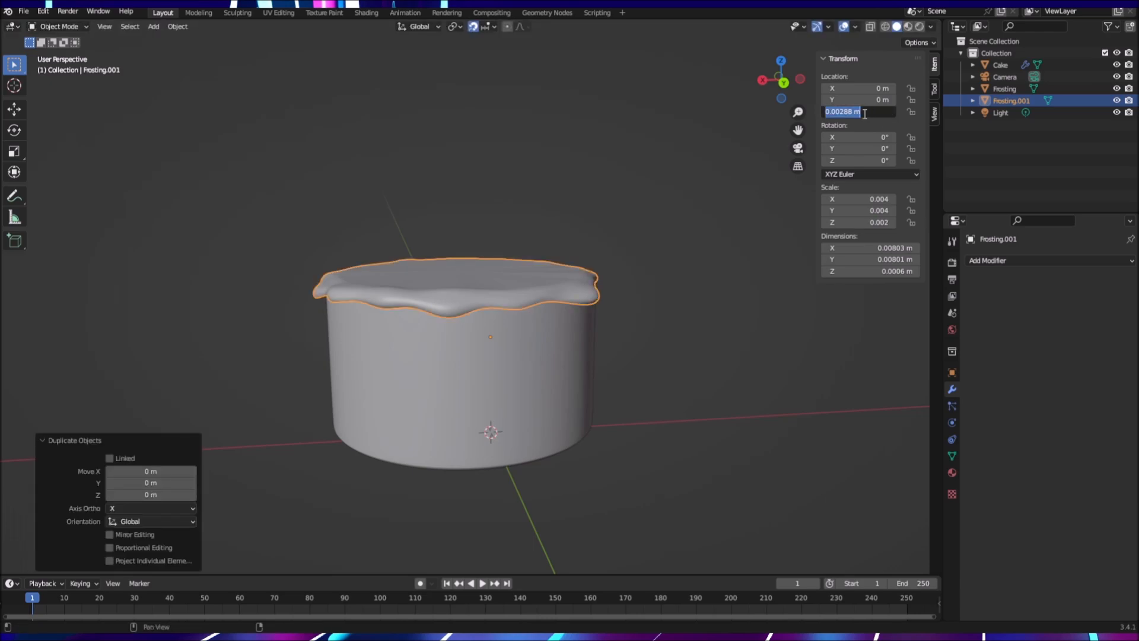
{"action": "left_click", "coordinate": [848, 111]}
{"action": "key", "text": "BackSpace"}
{"action": "type", "text": "3"}
{"action": "key", "text": "Return"}
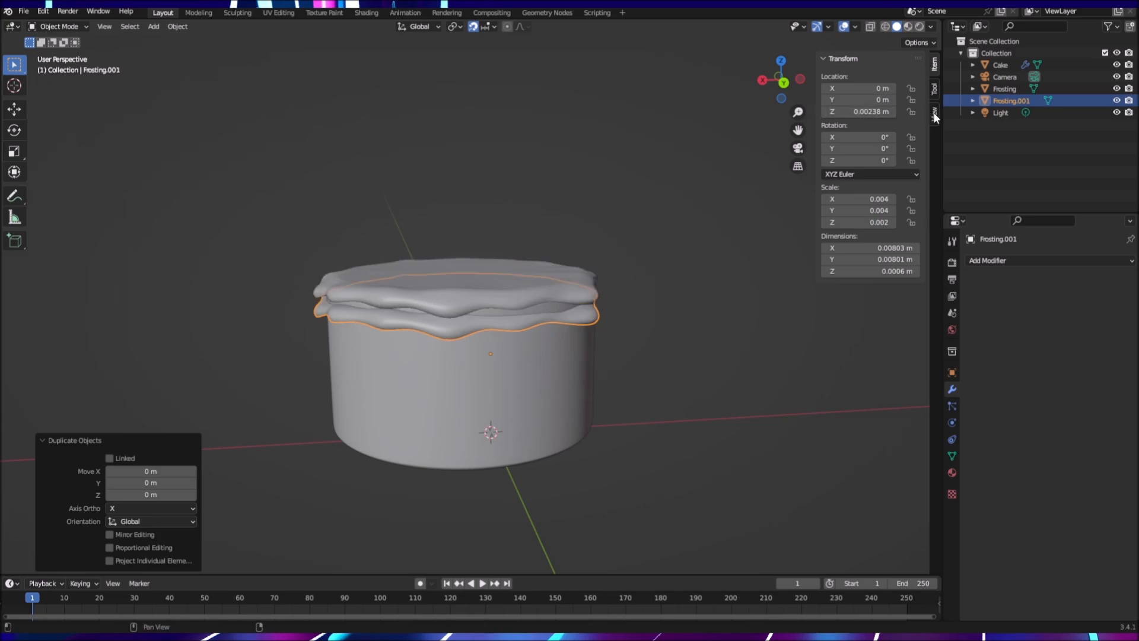
{"action": "left_click_drag", "start_coordinate": [869, 111], "coordinate": [869, 112]}
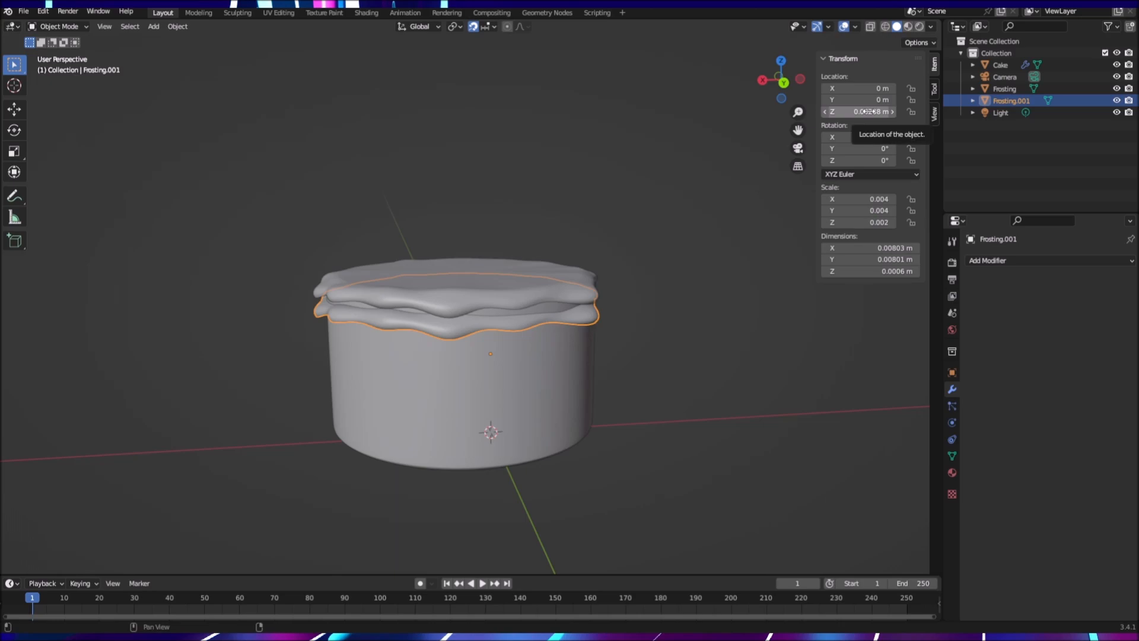
{"action": "double_click", "coordinate": [870, 111]}
{"action": "key", "text": "Return"}
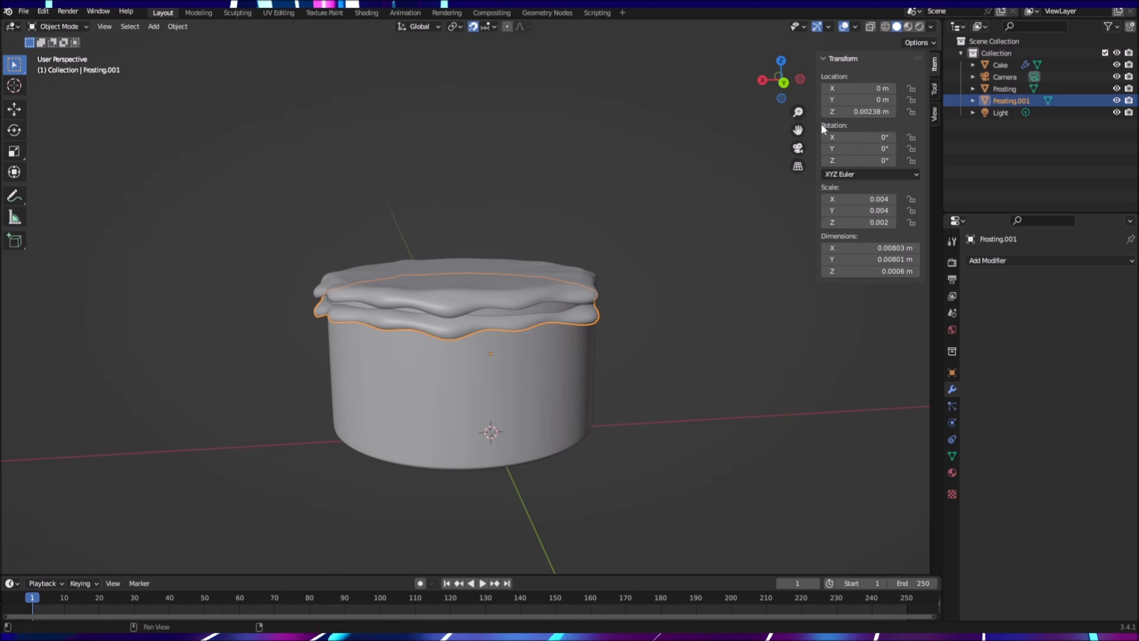
{"action": "double_click", "coordinate": [861, 112]}
{"action": "left_click", "coordinate": [861, 112]}
{"action": "key", "text": "Return"}
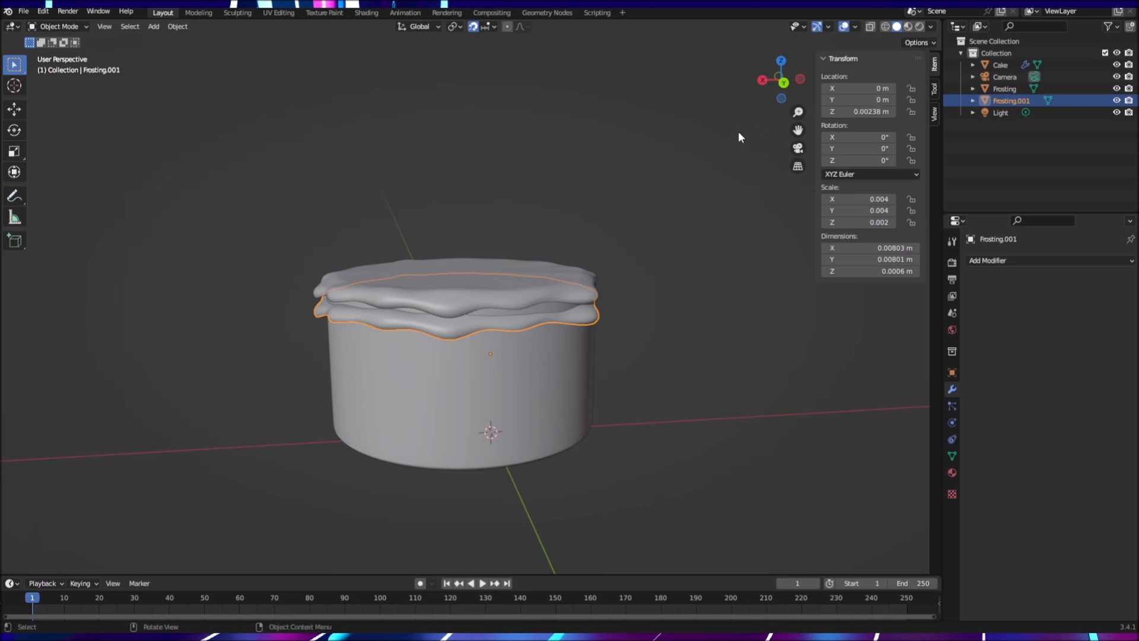
{"action": "double_click", "coordinate": [861, 112]}
{"action": "left_click", "coordinate": [861, 112]}
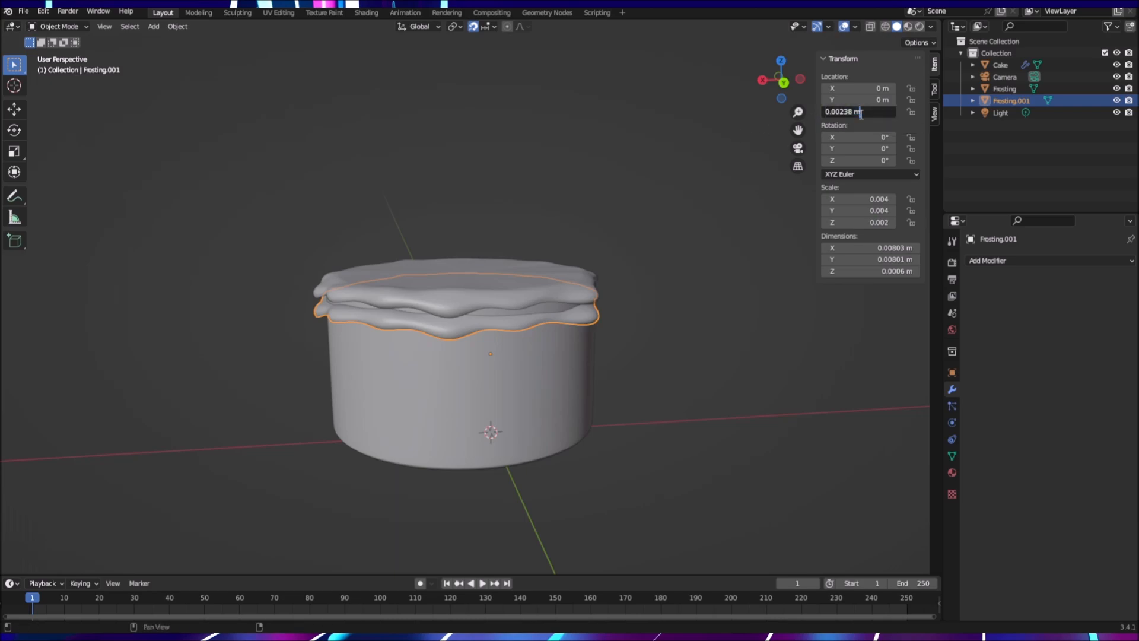
{"action": "key", "text": "Return"}
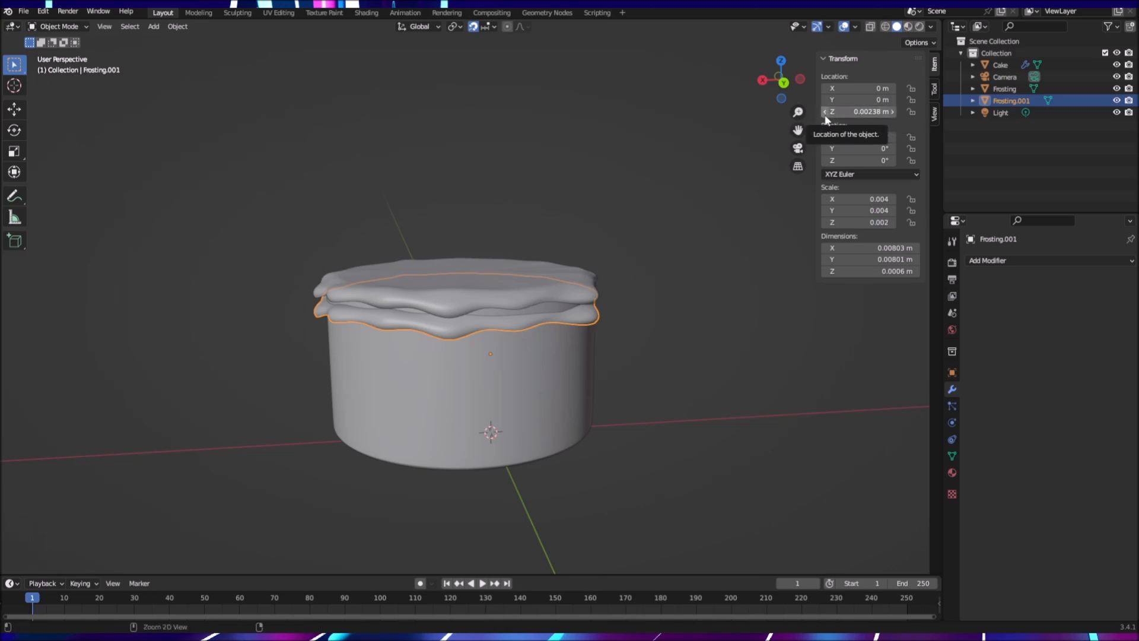
Step: Lower the duplicated frosting around the cake's middle by setting its Z location to 0.00138 m, and deselect it
{"action": "left_click", "coordinate": [891, 114]}
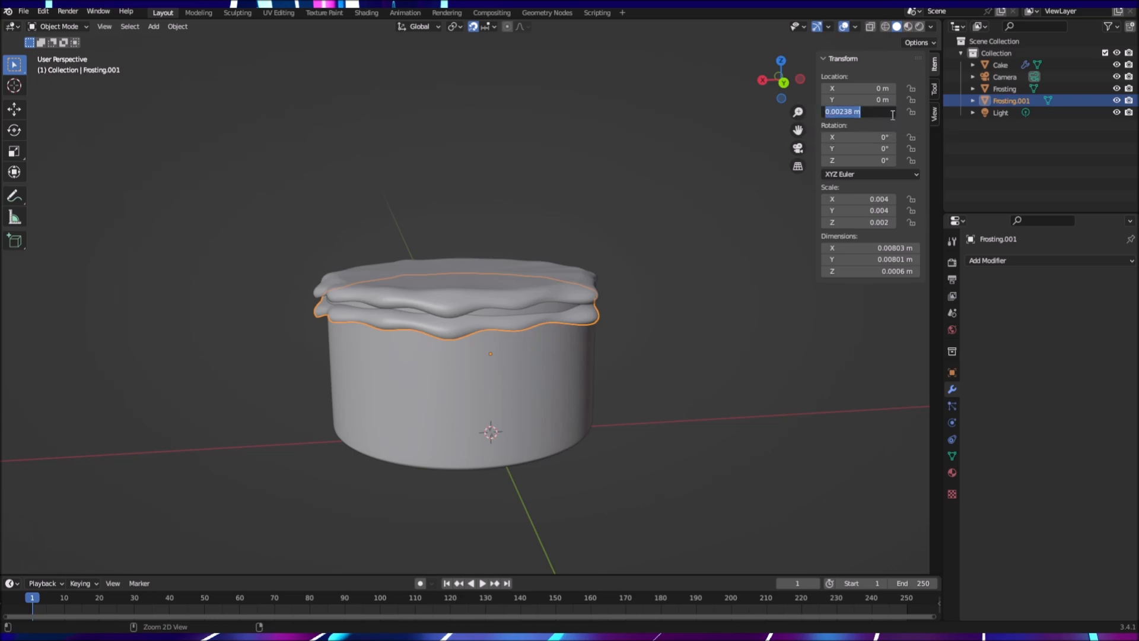
{"action": "left_click", "coordinate": [844, 112]}
{"action": "key", "text": "BackSpace"}
{"action": "type", "text": "1"}
{"action": "key", "text": "Return"}
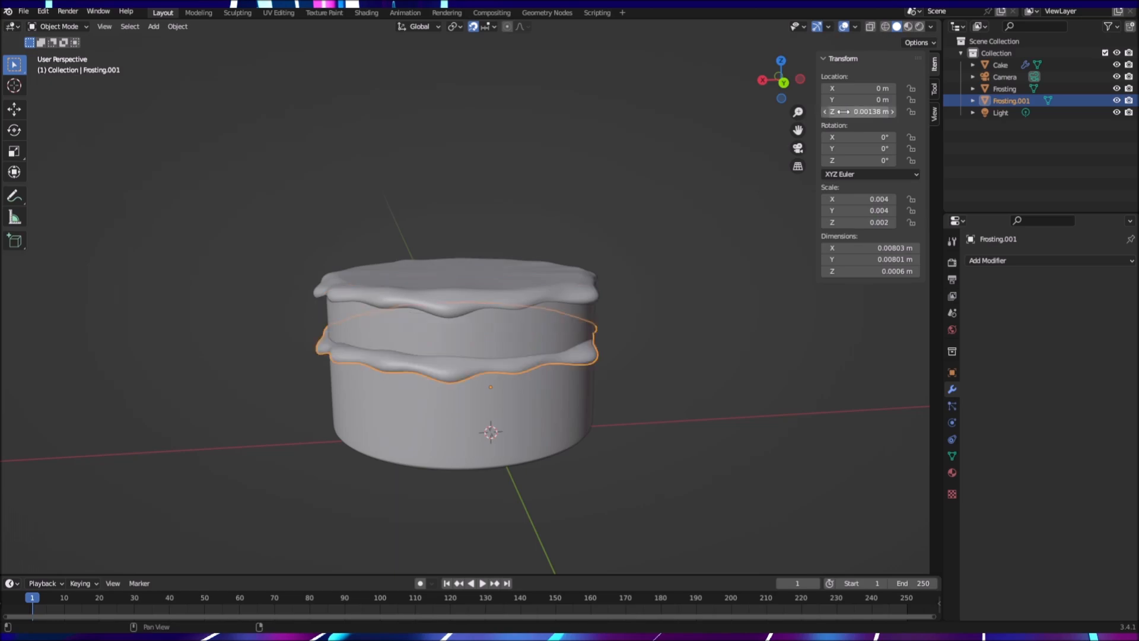
{"action": "left_click", "coordinate": [725, 373]}
{"action": "middle_click_drag", "start_coordinate": [718, 377], "coordinate": [674, 384]}
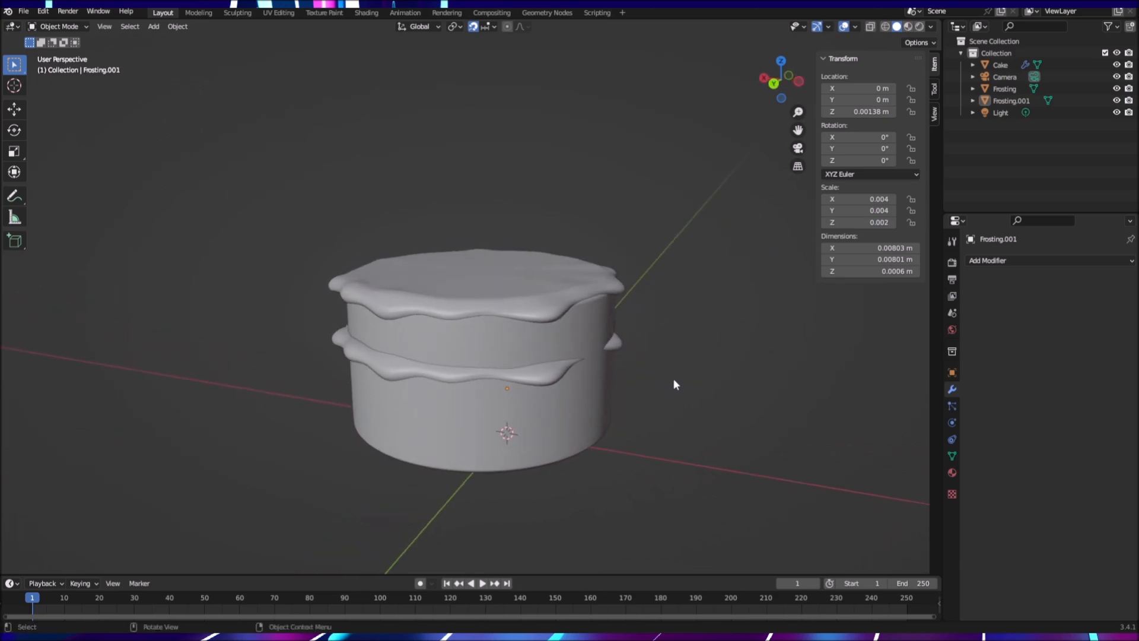
Step: Undo both Z location changes of the duplicated frosting and deselect it
{"action": "key", "text": "ctrl+z"}
{"action": "key", "text": "ctrl+z"}
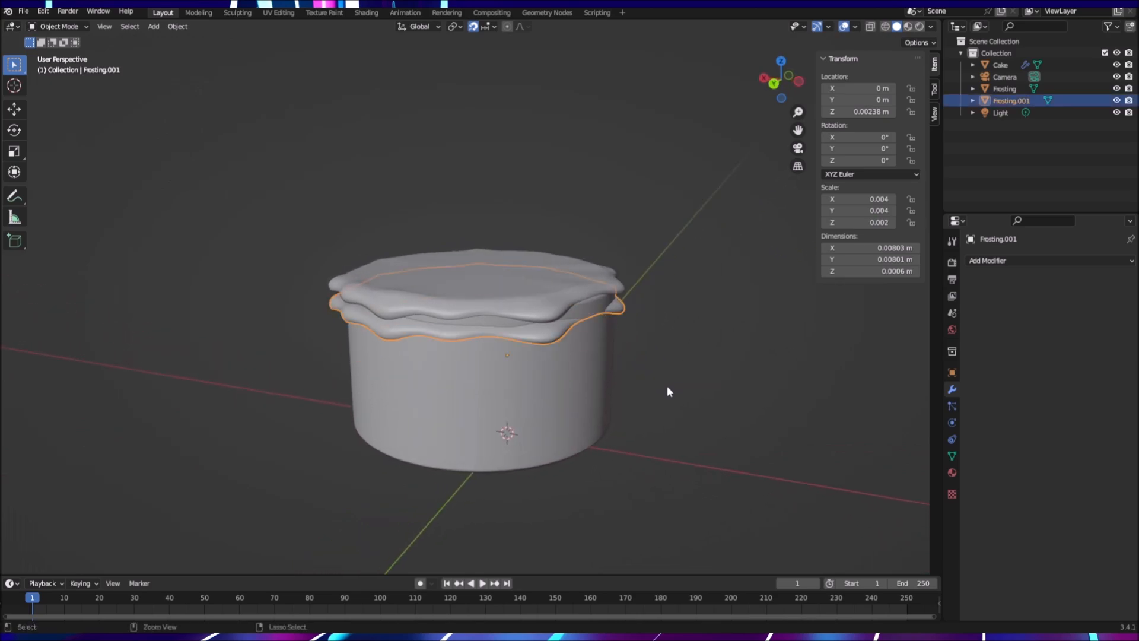
{"action": "key", "text": "ctrl+z"}
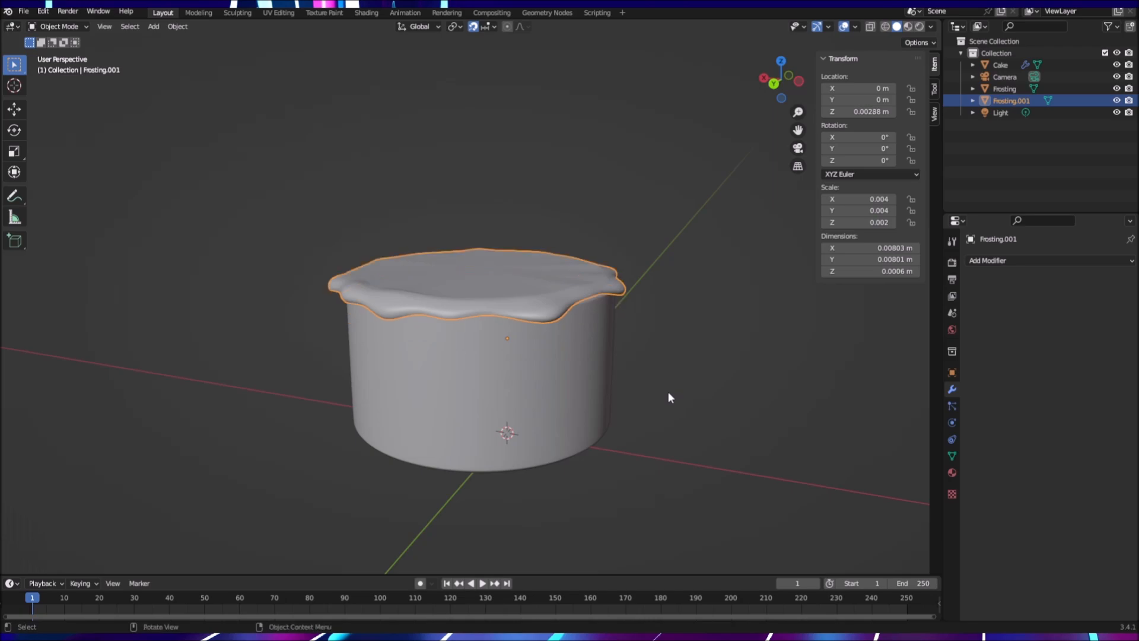
{"action": "left_click", "coordinate": [669, 398]}
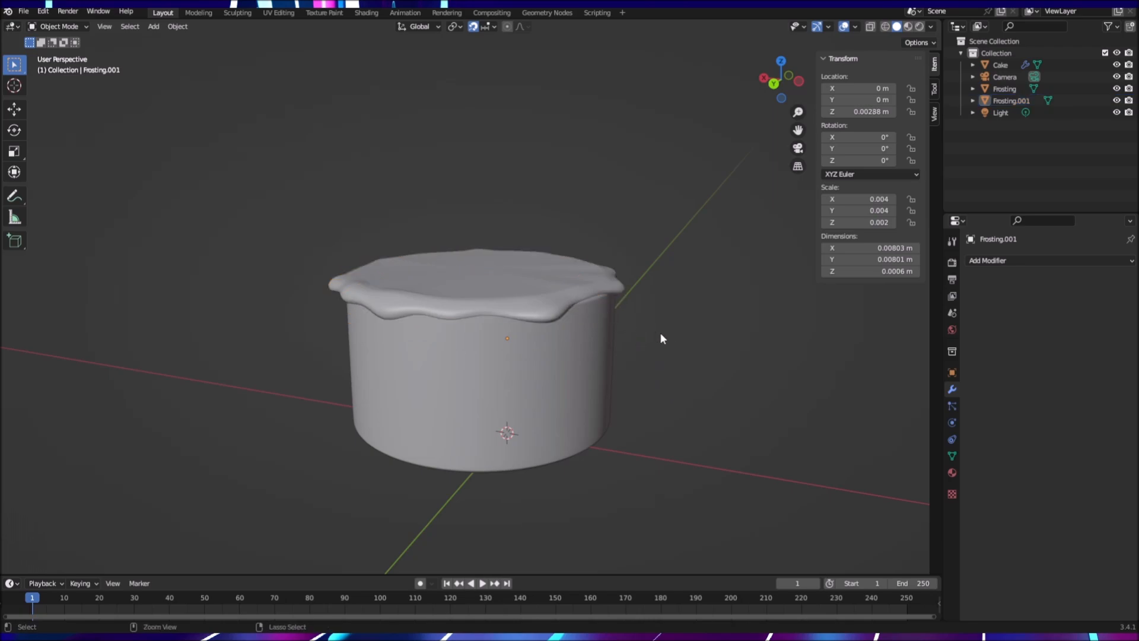
Step: Undo the duplication of the frosting and the original frosting's last Z location change
{"action": "key", "text": "ctrl+z"}
{"action": "key", "text": "ctrl+z"}
{"action": "key", "text": "ctrl+z"}
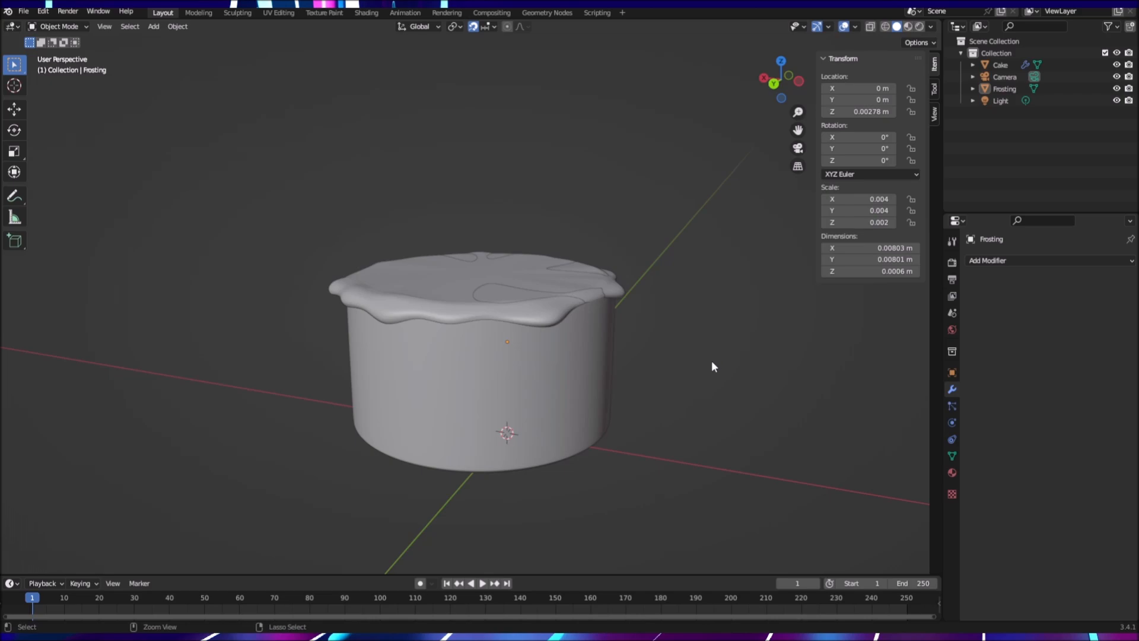
{"action": "key", "text": "ctrl+z"}
{"action": "key", "text": "ctrl+shift+z"}
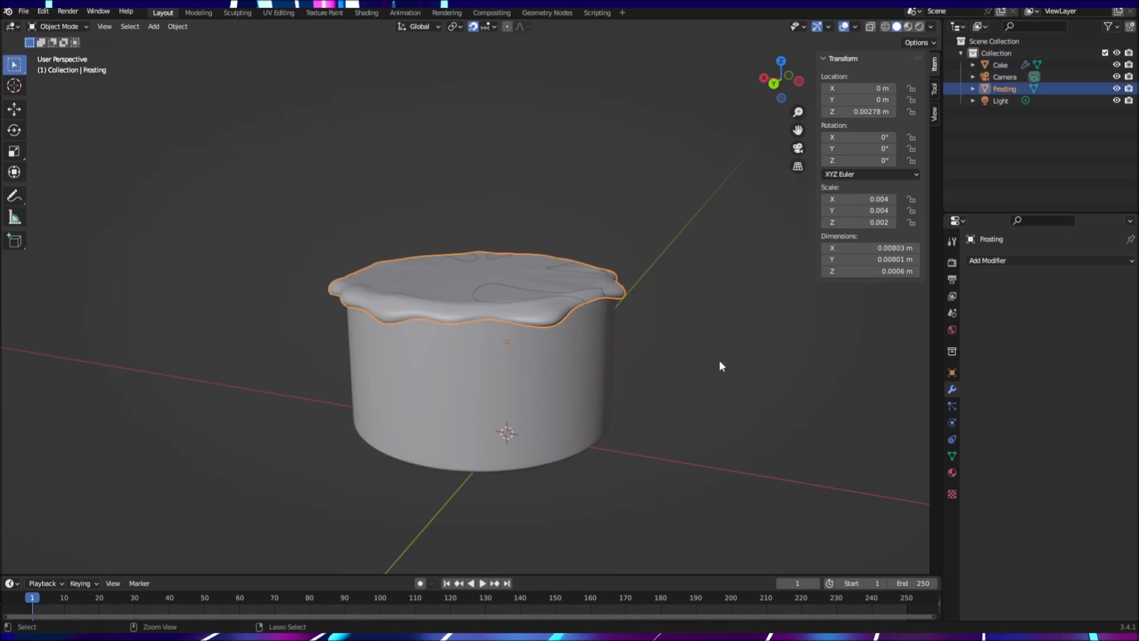
Step: Undo applying the Solidify and Subdivision modifiers so both are editable on the frosting again, and leave it deselected
{"action": "key", "text": "ctrl+z"}
{"action": "key", "text": "ctrl+z"}
{"action": "key", "text": "ctrl+z"}
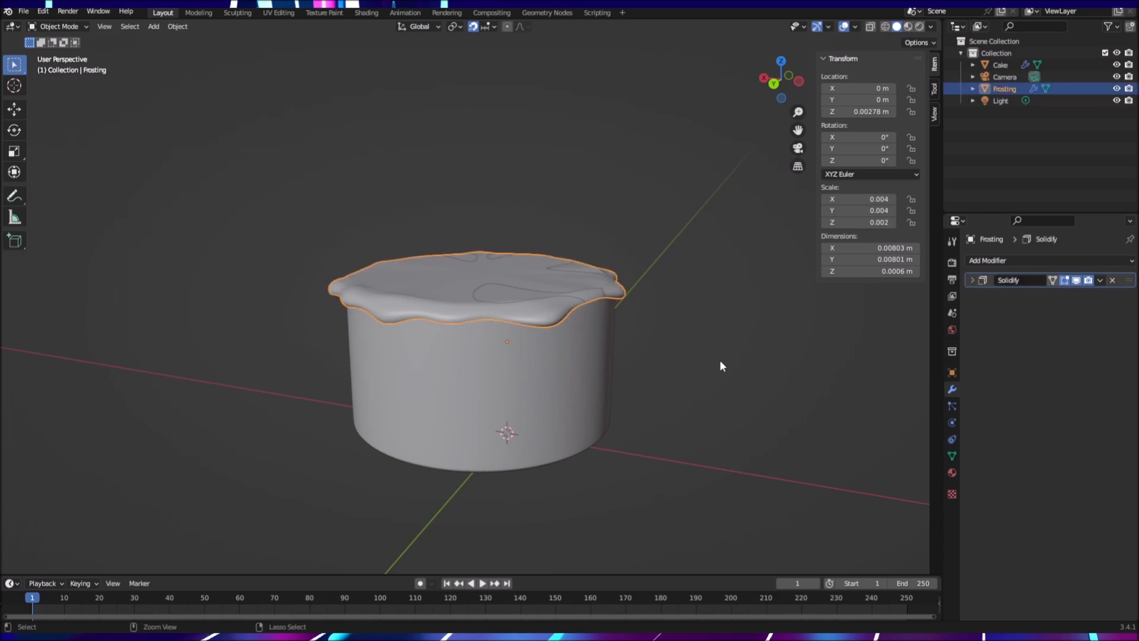
{"action": "key", "text": "ctrl+z"}
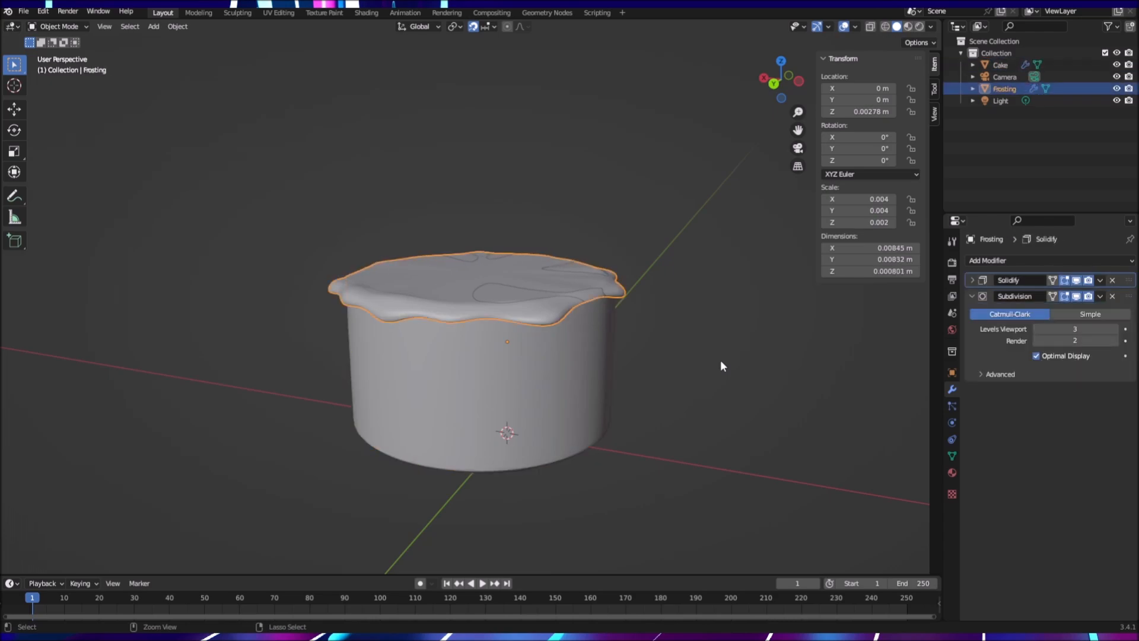
{"action": "key", "text": "ctrl+z"}
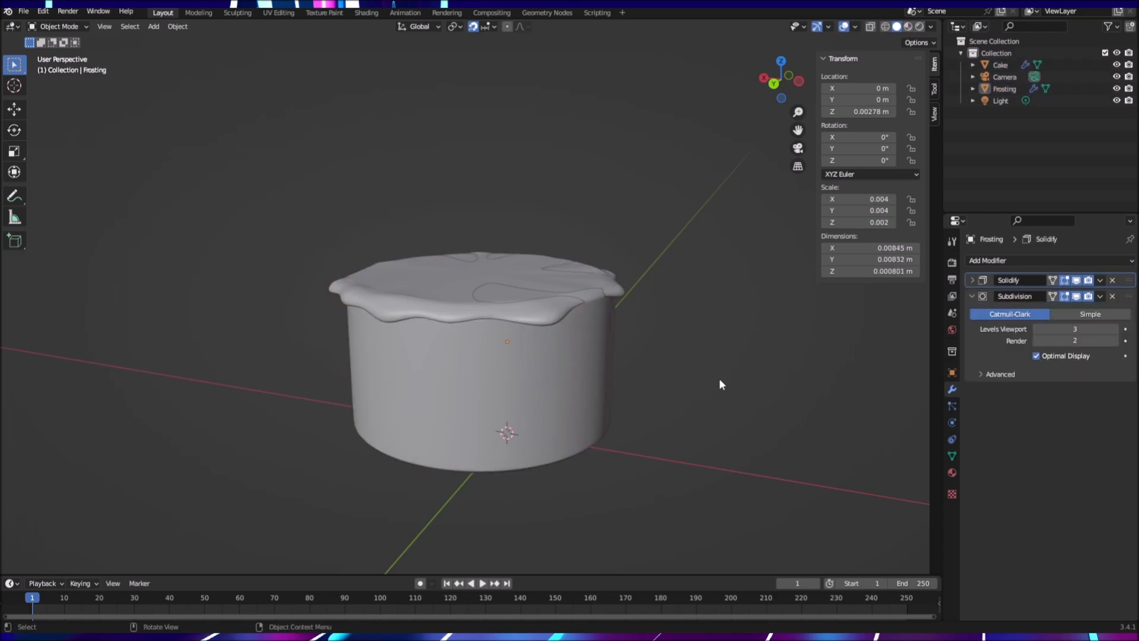
Step: Hide the cake to inspect the frosting on its own, and undo hiding it
{"action": "left_click", "coordinate": [589, 295]}
{"action": "left_click", "coordinate": [1117, 65]}
{"action": "left_click", "coordinate": [1117, 65]}
{"action": "middle_click_drag", "start_coordinate": [648, 394], "coordinate": [521, 403]}
{"action": "key", "text": "ctrl+z"}
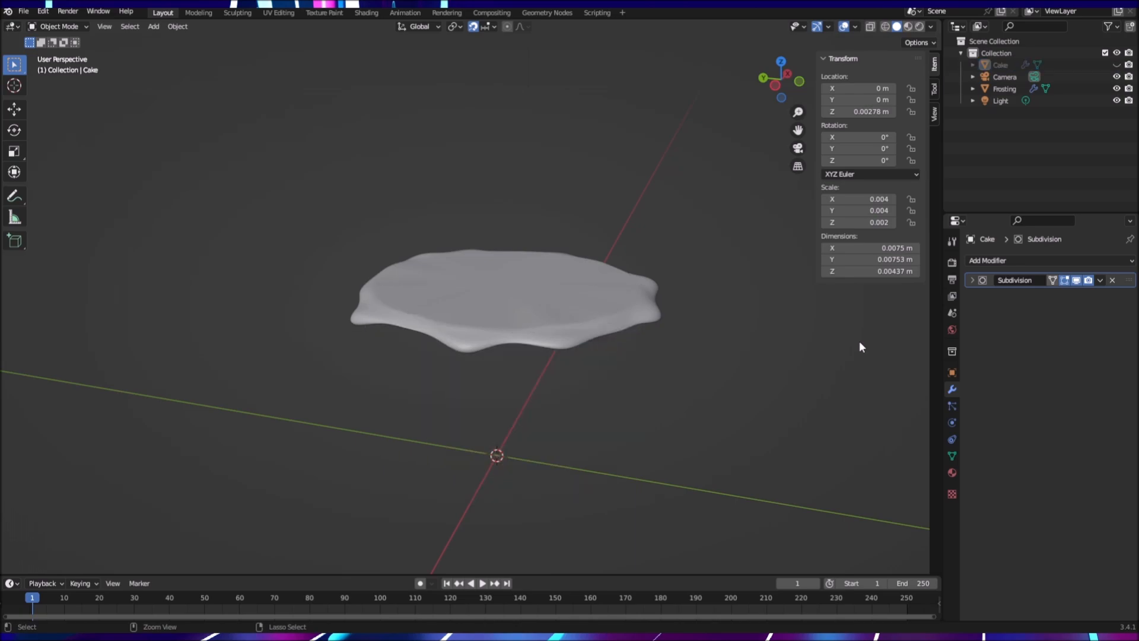
{"action": "key", "text": "ctrl+z"}
{"action": "key", "text": "ctrl+z"}
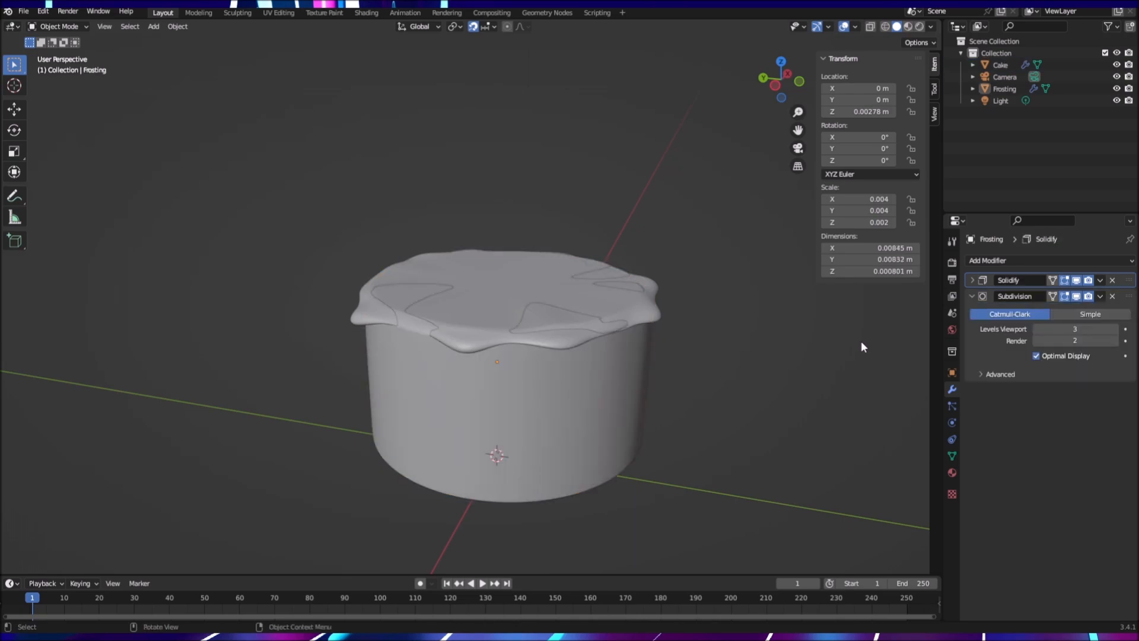
Step: Try a different thickness in the frosting's Solidify modifier and undo it
{"action": "left_click", "coordinate": [972, 280]}
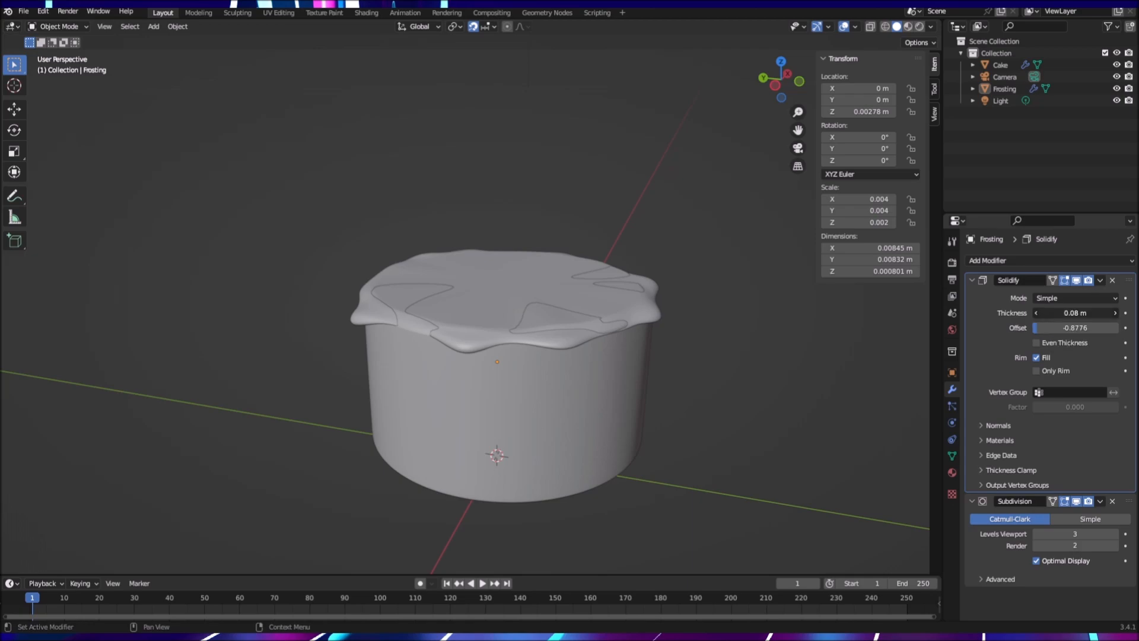
{"action": "mouse_move", "coordinate": [1075, 313]}
{"action": "left_mouse_down"}
{"action": "mouse_move", "coordinate": [1066, 313]}
{"action": "mouse_move", "coordinate": [1098, 312]}
{"action": "left_mouse_up"}
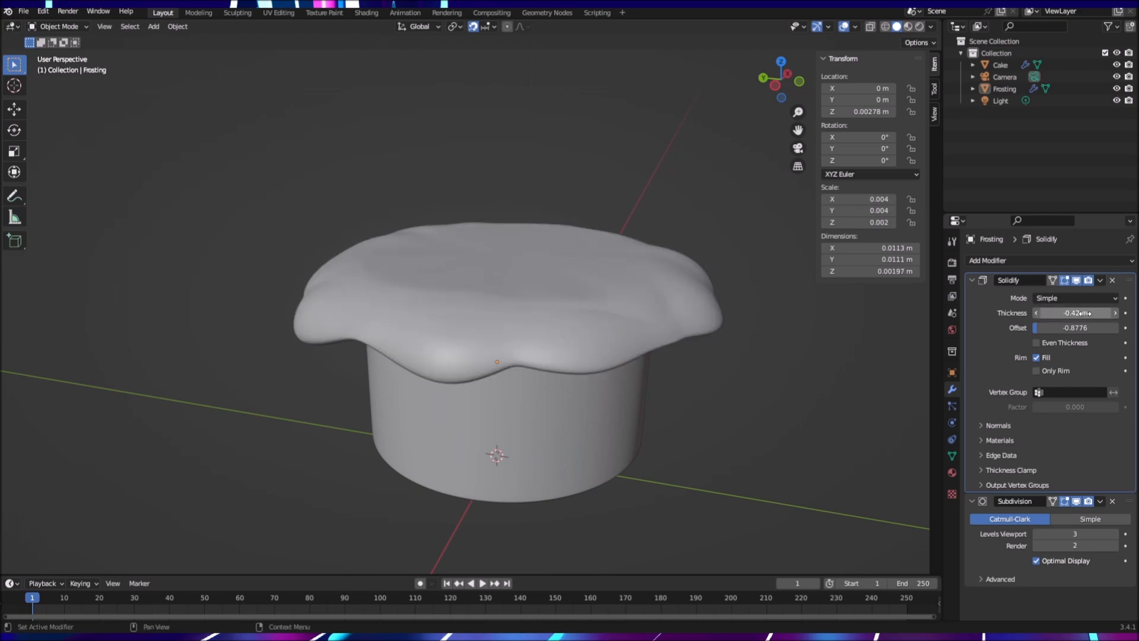
{"action": "key", "text": "ctrl+z"}
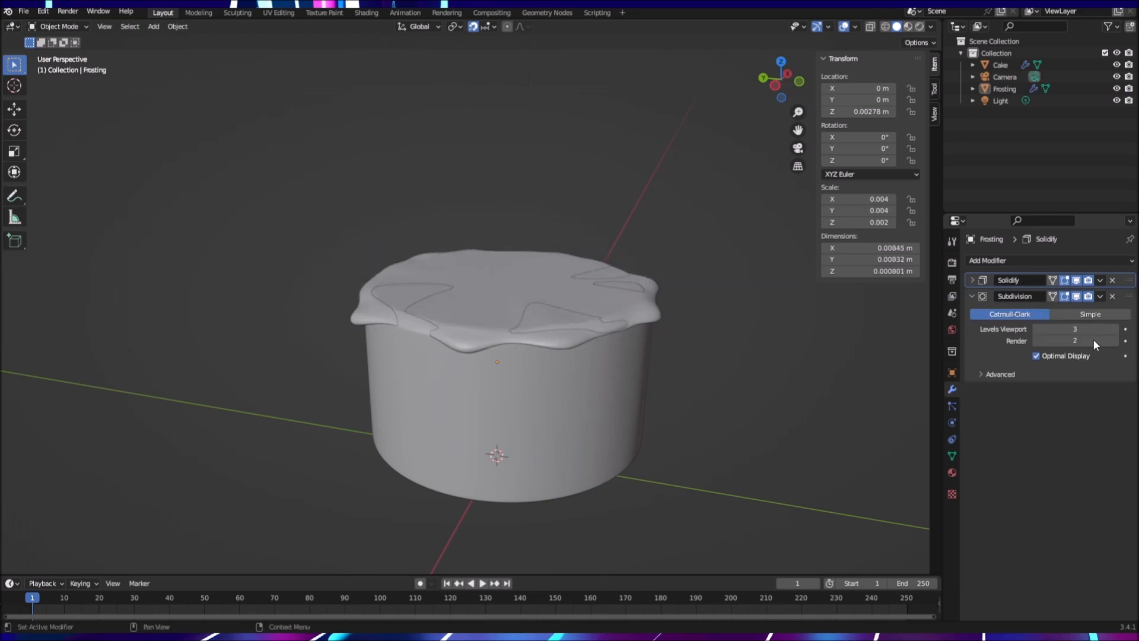
Step: Set the frosting's Solidify thickness to 0.25 m
{"action": "left_click", "coordinate": [973, 295]}
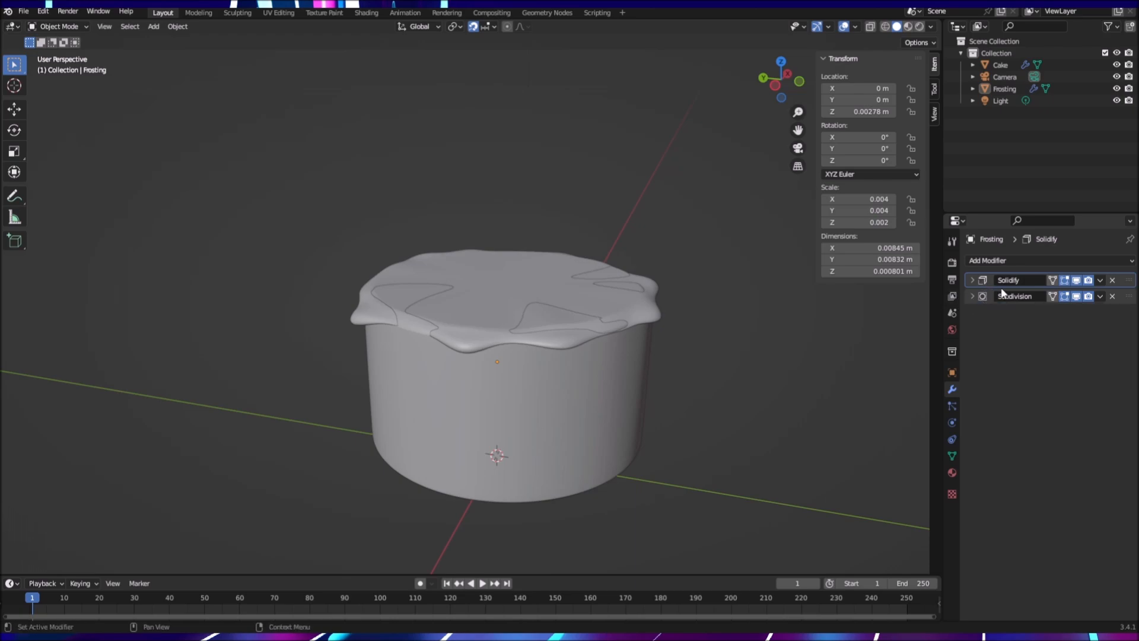
{"action": "left_click", "coordinate": [973, 279]}
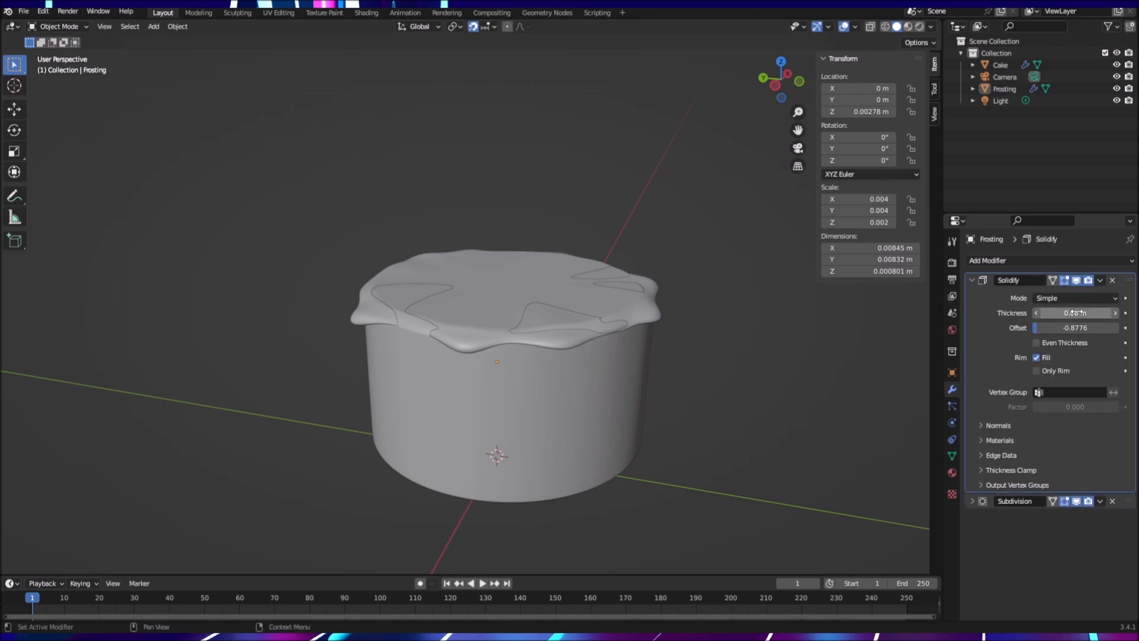
{"action": "left_click", "coordinate": [1115, 313]}
{"action": "left_click", "coordinate": [1115, 313]}
{"action": "left_click", "coordinate": [1115, 313]}
{"action": "left_click", "coordinate": [1115, 312]}
{"action": "left_click", "coordinate": [1115, 312]}
{"action": "left_click", "coordinate": [1115, 312]}
{"action": "left_click", "coordinate": [1115, 313]}
{"action": "left_click", "coordinate": [1115, 312]}
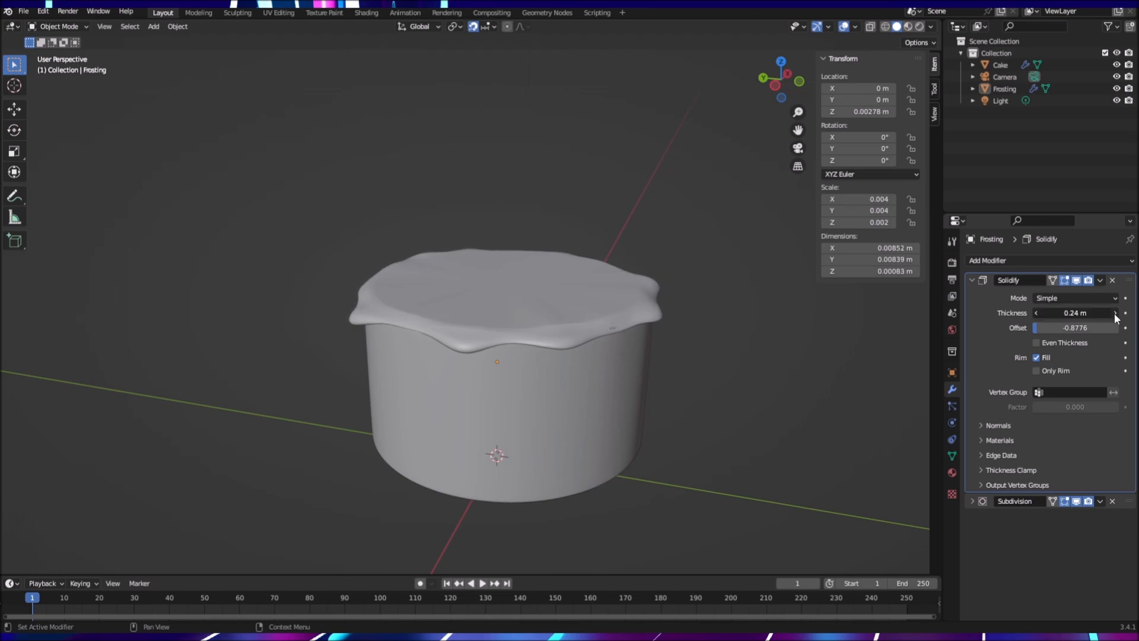
{"action": "left_click", "coordinate": [1115, 313]}
{"action": "middle_click_drag", "start_coordinate": [839, 405], "coordinate": [875, 438]}
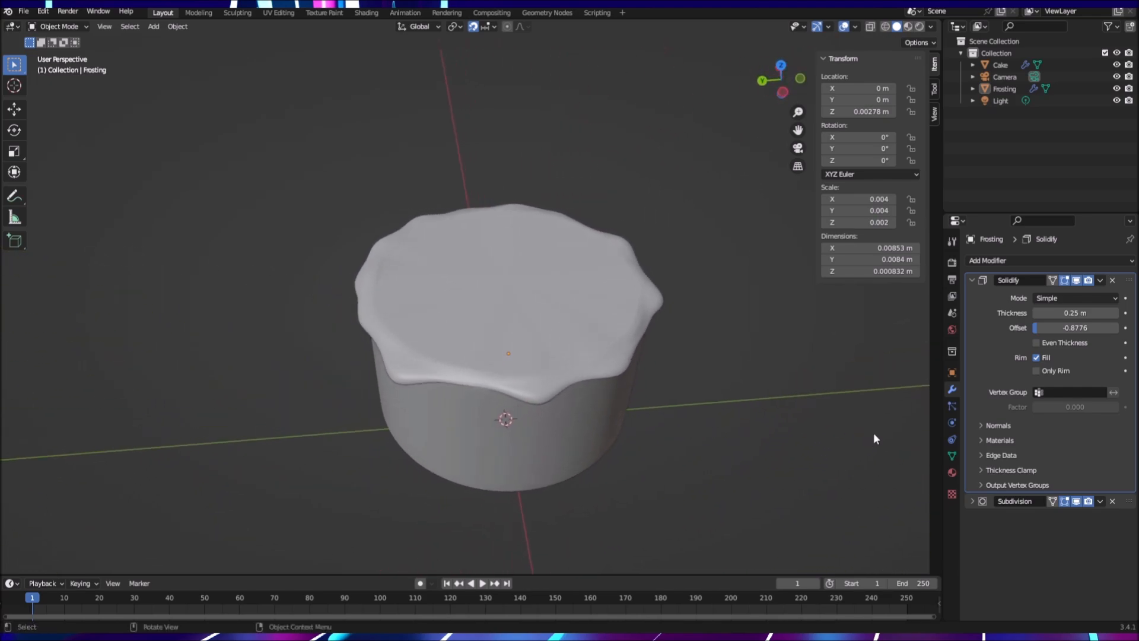
Step: Switch to sculpting and puff up the frosting's rim in several places with the Inflate brush at 50 px radius and 0.5 strength
{"action": "left_click", "coordinate": [236, 12]}
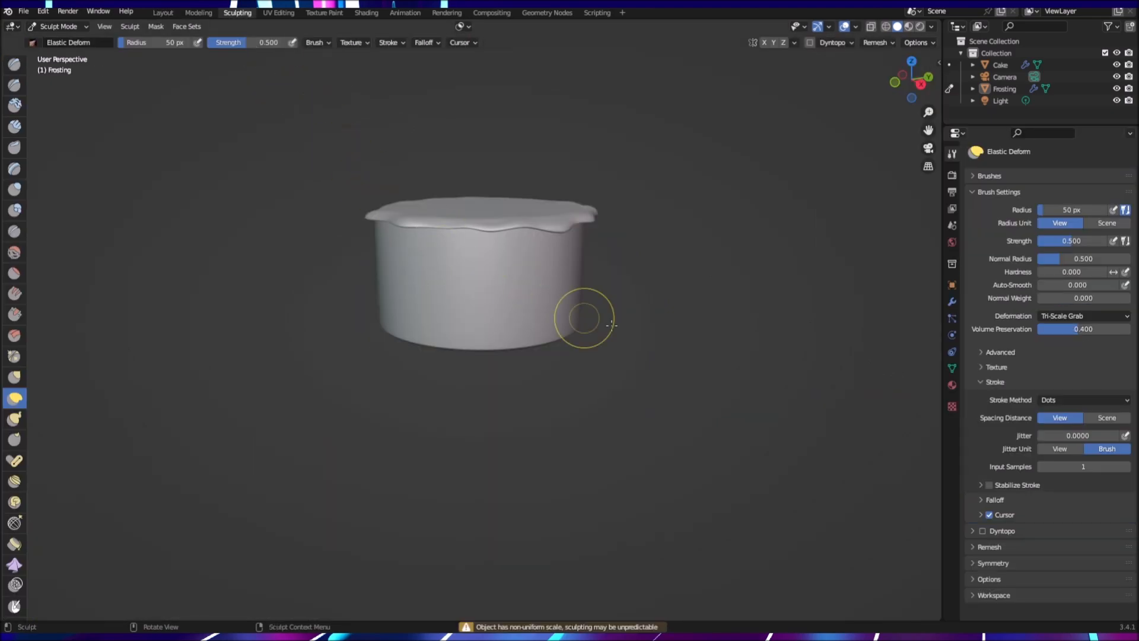
{"action": "middle_click_drag", "start_coordinate": [658, 359], "coordinate": [692, 386]}
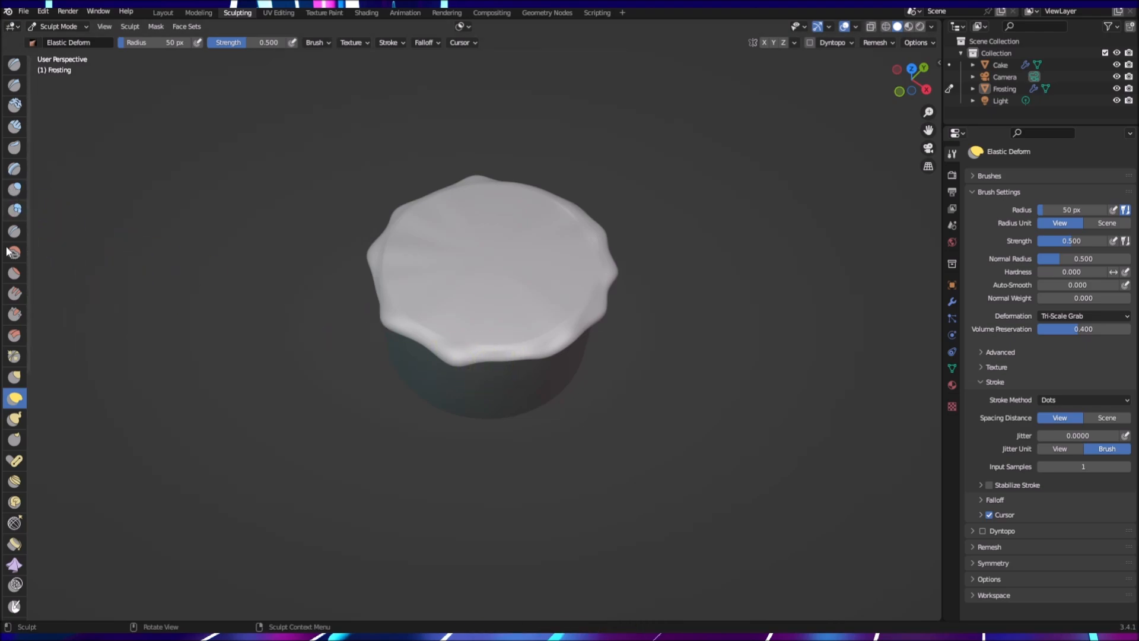
{"action": "mouse_move", "coordinate": [501, 354]}
{"action": "left_mouse_down"}
{"action": "mouse_move", "coordinate": [508, 375]}
{"action": "mouse_move", "coordinate": [497, 323]}
{"action": "left_mouse_up"}
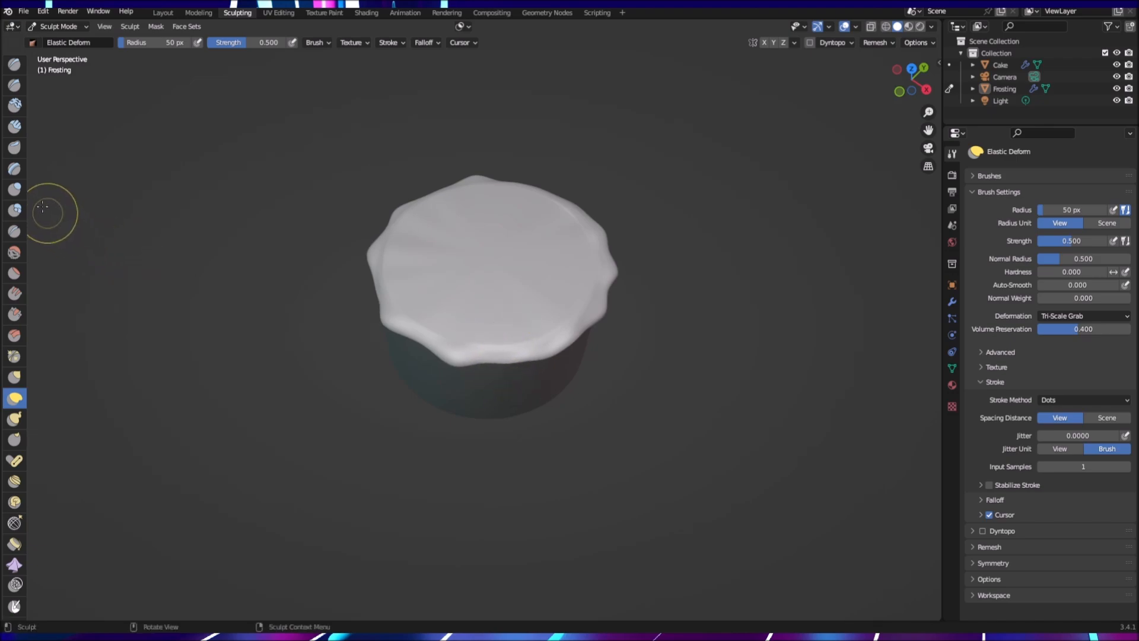
{"action": "left_click", "coordinate": [15, 189]}
{"action": "mouse_move", "coordinate": [495, 340]}
{"action": "left_mouse_down"}
{"action": "mouse_move", "coordinate": [536, 352]}
{"action": "mouse_move", "coordinate": [539, 372]}
{"action": "mouse_move", "coordinate": [515, 373]}
{"action": "left_mouse_up"}
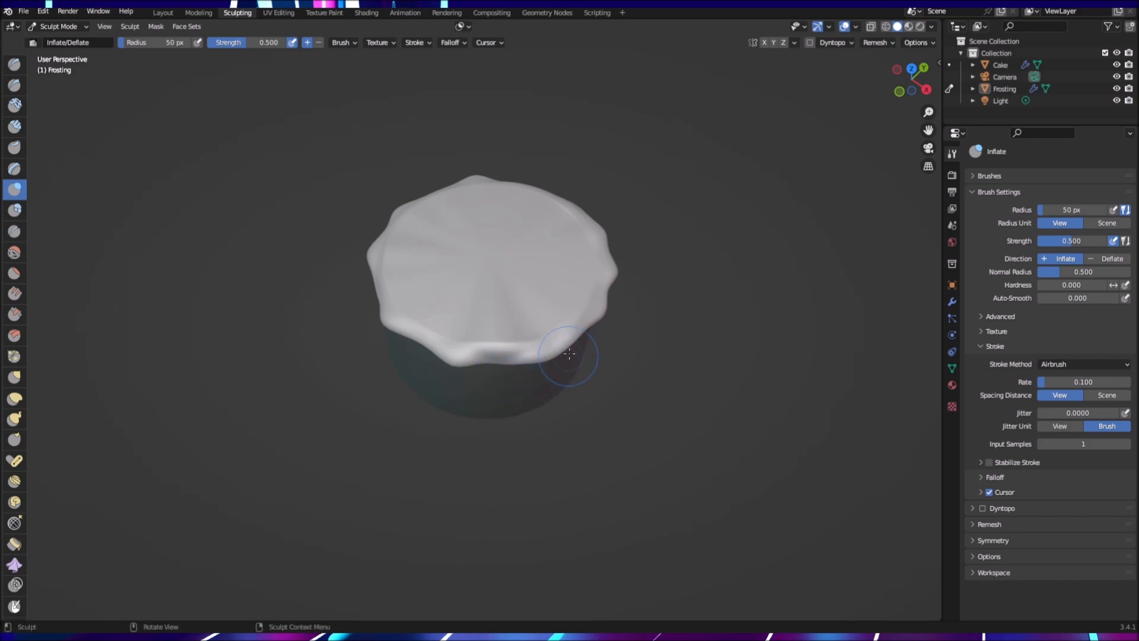
{"action": "left_click_drag", "start_coordinate": [574, 336], "coordinate": [580, 340]}
{"action": "middle_click_drag", "start_coordinate": [597, 356], "coordinate": [415, 339]}
{"action": "mouse_move", "coordinate": [467, 319]}
{"action": "left_mouse_down"}
{"action": "mouse_move", "coordinate": [534, 275]}
{"action": "mouse_move", "coordinate": [568, 280]}
{"action": "mouse_move", "coordinate": [550, 278]}
{"action": "mouse_move", "coordinate": [559, 282]}
{"action": "left_mouse_up"}
{"action": "mouse_move", "coordinate": [564, 321]}
{"action": "middle_mouse_down"}
{"action": "mouse_move", "coordinate": [570, 303]}
{"action": "mouse_move", "coordinate": [706, 267]}
{"action": "mouse_move", "coordinate": [748, 310]}
{"action": "middle_mouse_up"}
{"action": "scroll", "coordinate": [749, 310], "scroll_direction": "up", "scroll_amount": 1}
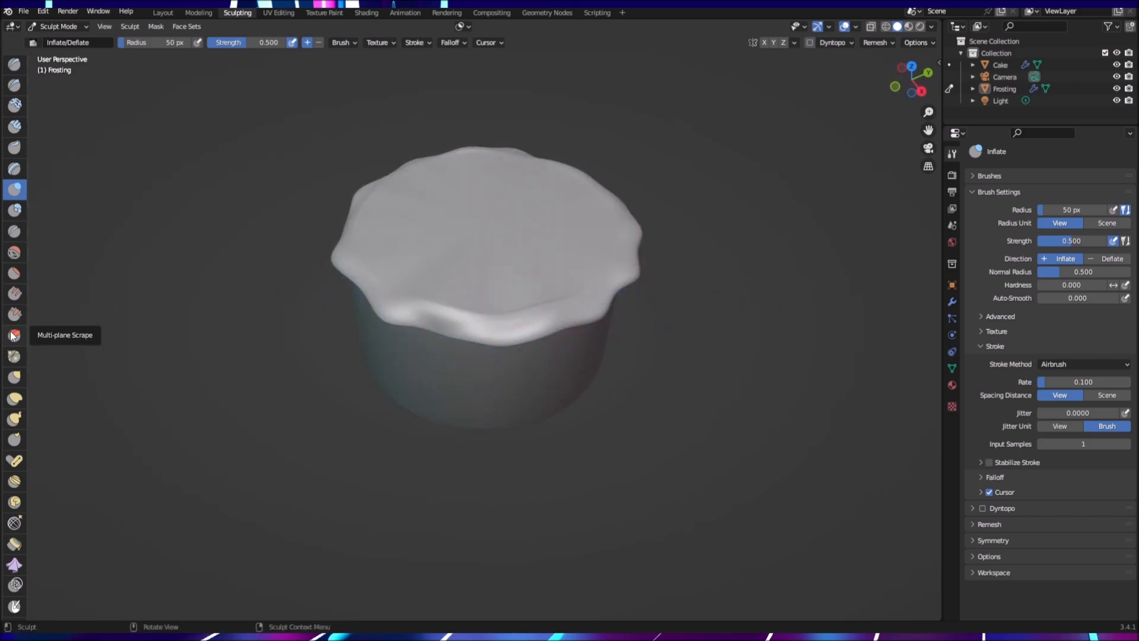
Step: Pull parts of the frosting's rim into shape with the Elastic Deform brush at 50 px radius and 0.5 strength
{"action": "left_click", "coordinate": [14, 398]}
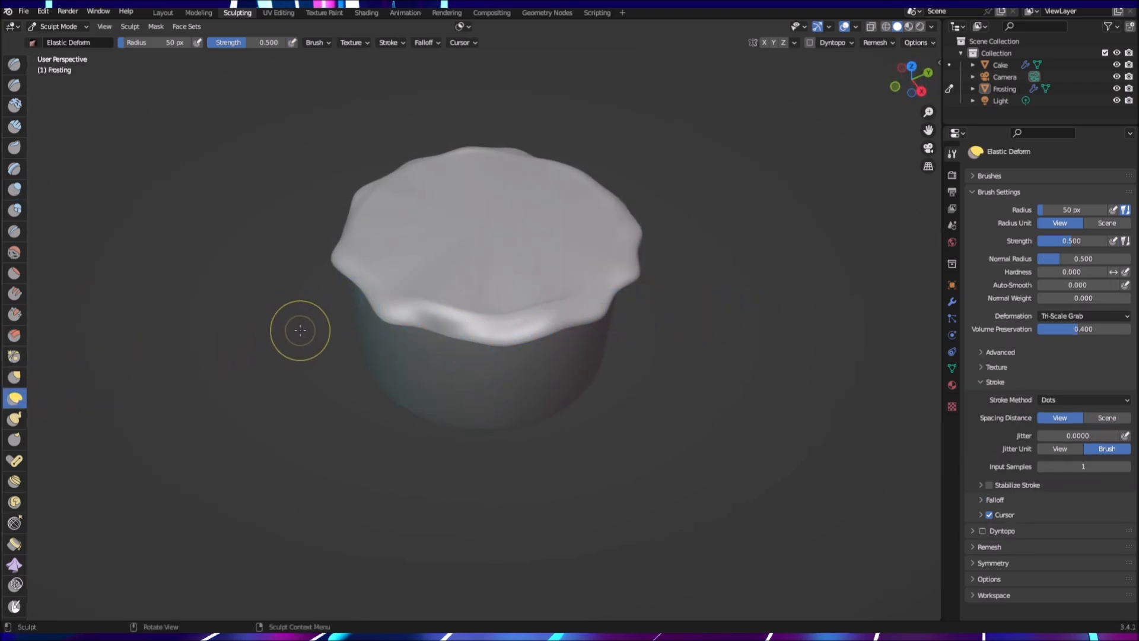
{"action": "left_click_drag", "start_coordinate": [437, 298], "coordinate": [460, 332]}
{"action": "mouse_move", "coordinate": [504, 364]}
{"action": "middle_mouse_down"}
{"action": "mouse_move", "coordinate": [454, 326]}
{"action": "mouse_move", "coordinate": [433, 328]}
{"action": "middle_mouse_up"}
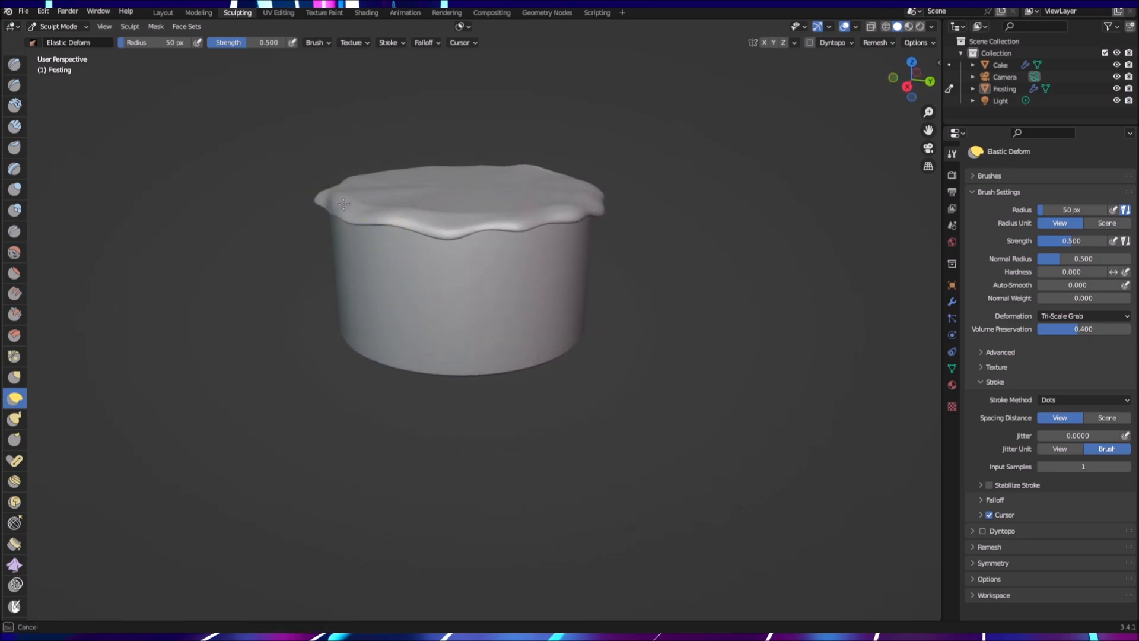
{"action": "middle_click_drag", "start_coordinate": [514, 361], "coordinate": [190, 379]}
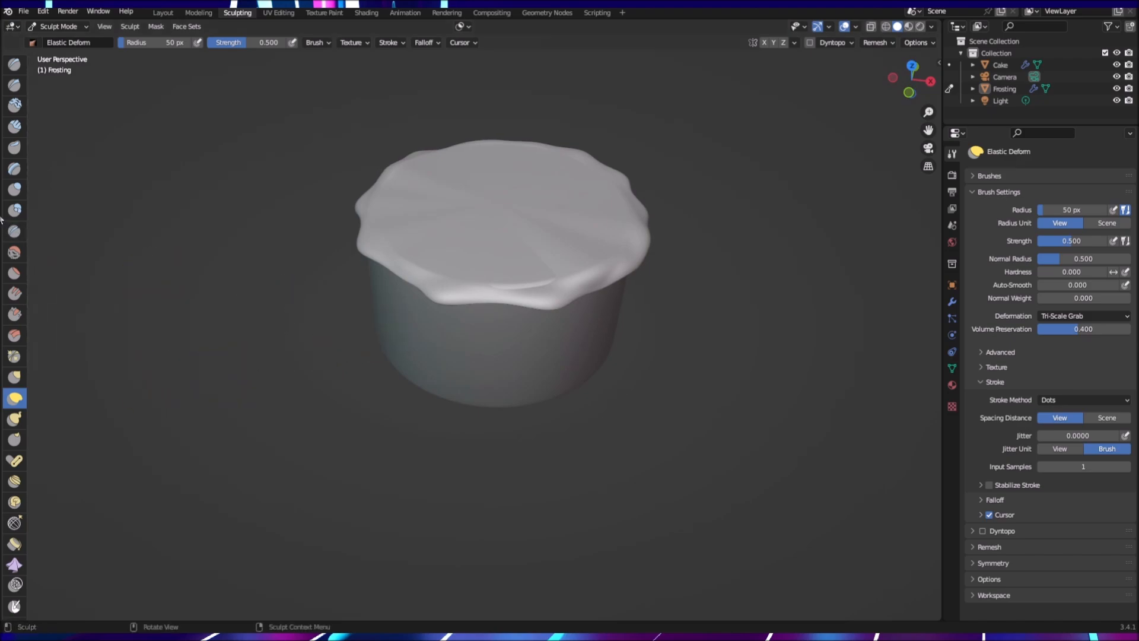
Step: Inflate another stretch of the frosting's rim and top edge with the Inflate brush
{"action": "left_click", "coordinate": [14, 188]}
{"action": "mouse_move", "coordinate": [534, 279]}
{"action": "left_mouse_down"}
{"action": "mouse_move", "coordinate": [500, 283]}
{"action": "mouse_move", "coordinate": [544, 279]}
{"action": "left_mouse_up"}
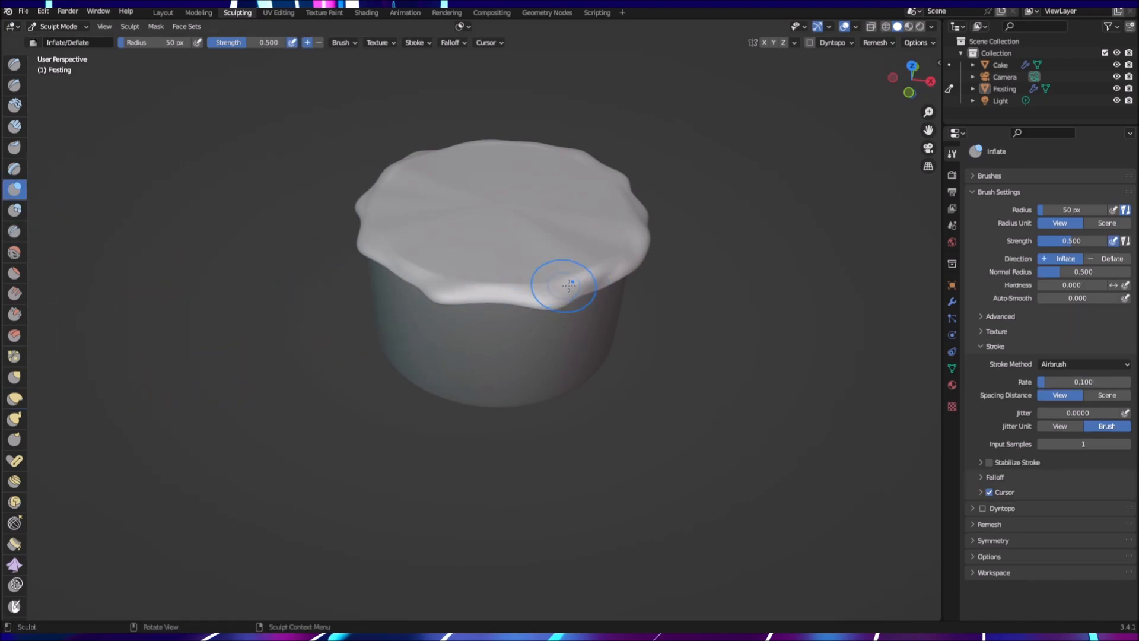
{"action": "middle_click_drag", "start_coordinate": [710, 333], "coordinate": [651, 373]}
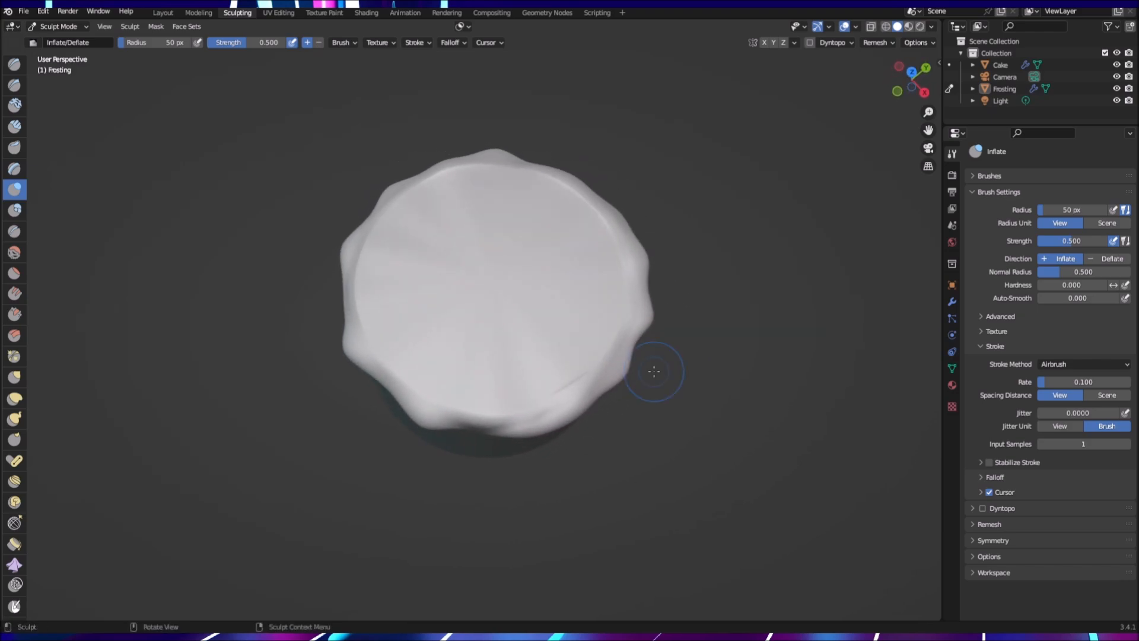
{"action": "mouse_move", "coordinate": [568, 365]}
{"action": "left_mouse_down"}
{"action": "mouse_move", "coordinate": [550, 384]}
{"action": "mouse_move", "coordinate": [574, 376]}
{"action": "mouse_move", "coordinate": [540, 393]}
{"action": "mouse_move", "coordinate": [621, 338]}
{"action": "mouse_move", "coordinate": [593, 346]}
{"action": "mouse_move", "coordinate": [598, 230]}
{"action": "mouse_move", "coordinate": [547, 185]}
{"action": "mouse_move", "coordinate": [424, 184]}
{"action": "mouse_move", "coordinate": [450, 177]}
{"action": "mouse_move", "coordinate": [418, 191]}
{"action": "mouse_move", "coordinate": [365, 262]}
{"action": "mouse_move", "coordinate": [389, 340]}
{"action": "mouse_move", "coordinate": [466, 385]}
{"action": "mouse_move", "coordinate": [547, 386]}
{"action": "mouse_move", "coordinate": [573, 312]}
{"action": "left_mouse_up"}
{"action": "middle_click_drag", "start_coordinate": [702, 347], "coordinate": [735, 306]}
{"action": "scroll", "coordinate": [735, 306], "scroll_direction": "down", "scroll_amount": 2}
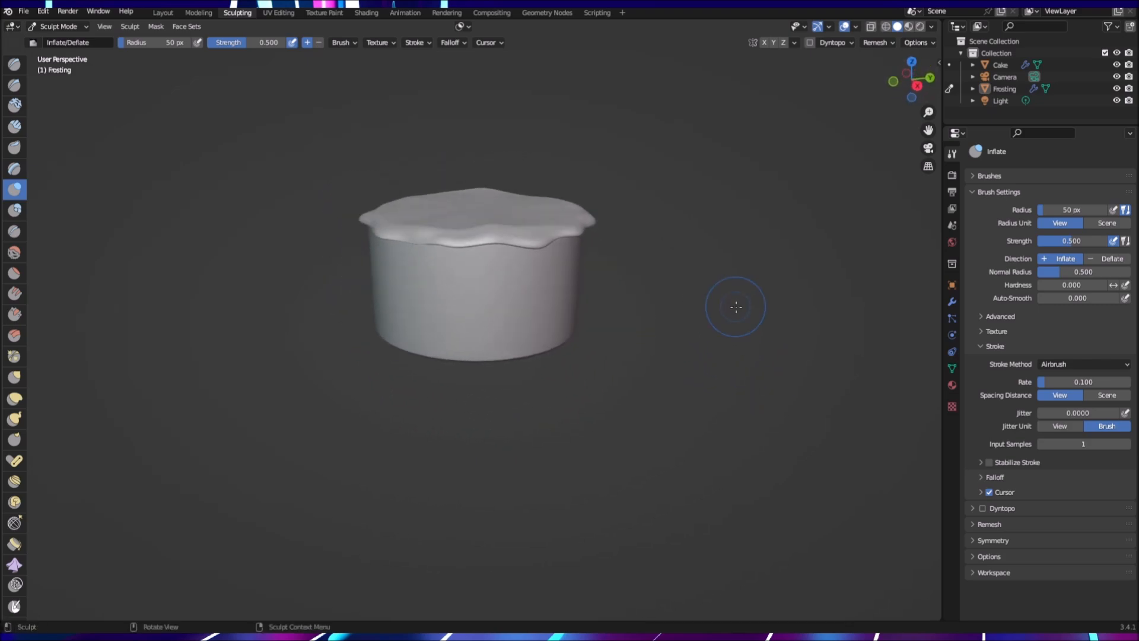
Step: Return to the object layout and examine the sculpted frosting's drips, underside and Solidify offset against the cake
{"action": "left_click", "coordinate": [157, 13]}
{"action": "middle_click_drag", "start_coordinate": [790, 372], "coordinate": [546, 345]}
{"action": "middle_click_drag", "start_coordinate": [674, 374], "coordinate": [582, 340]}
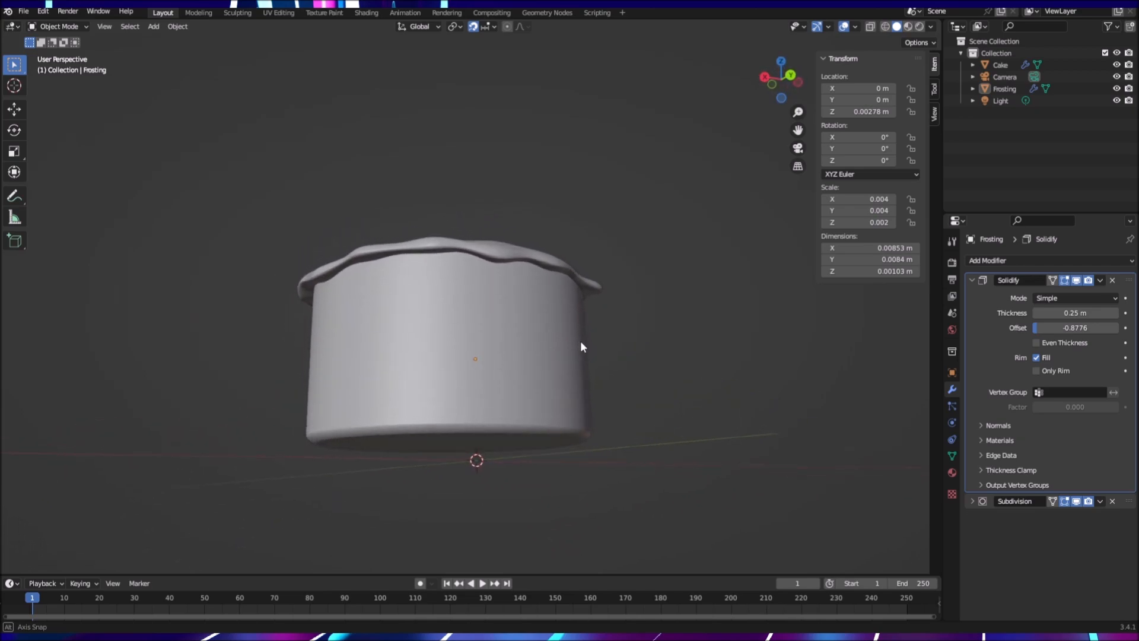
{"action": "left_click", "coordinate": [1079, 327]}
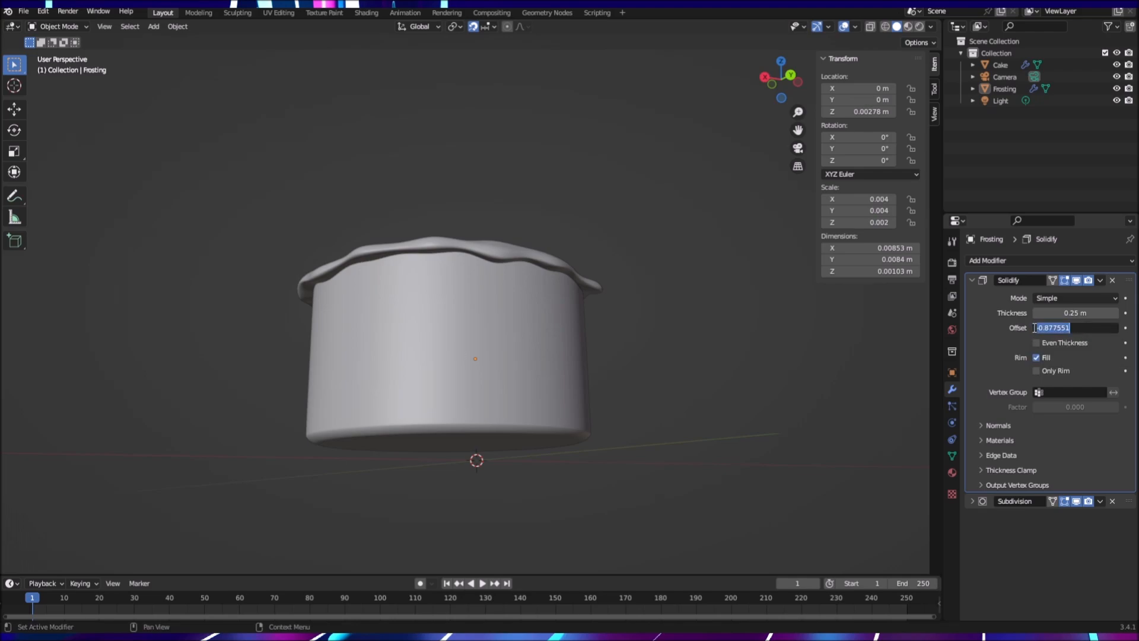
{"action": "left_click", "coordinate": [1095, 328]}
{"action": "key", "text": "Return"}
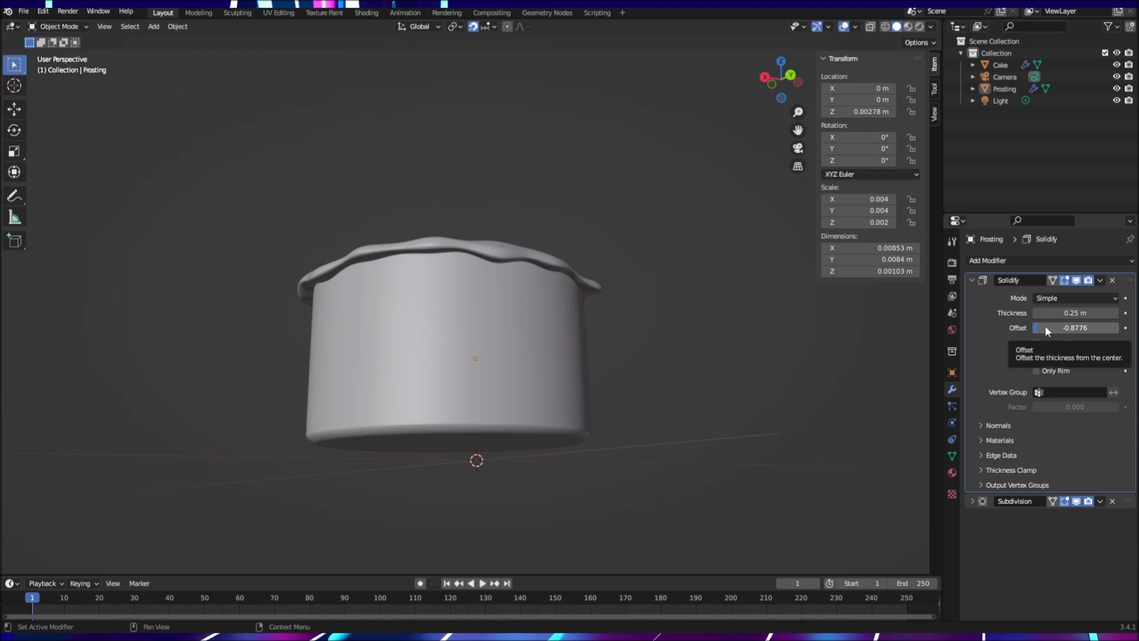
{"action": "middle_click_drag", "start_coordinate": [810, 364], "coordinate": [810, 403]}
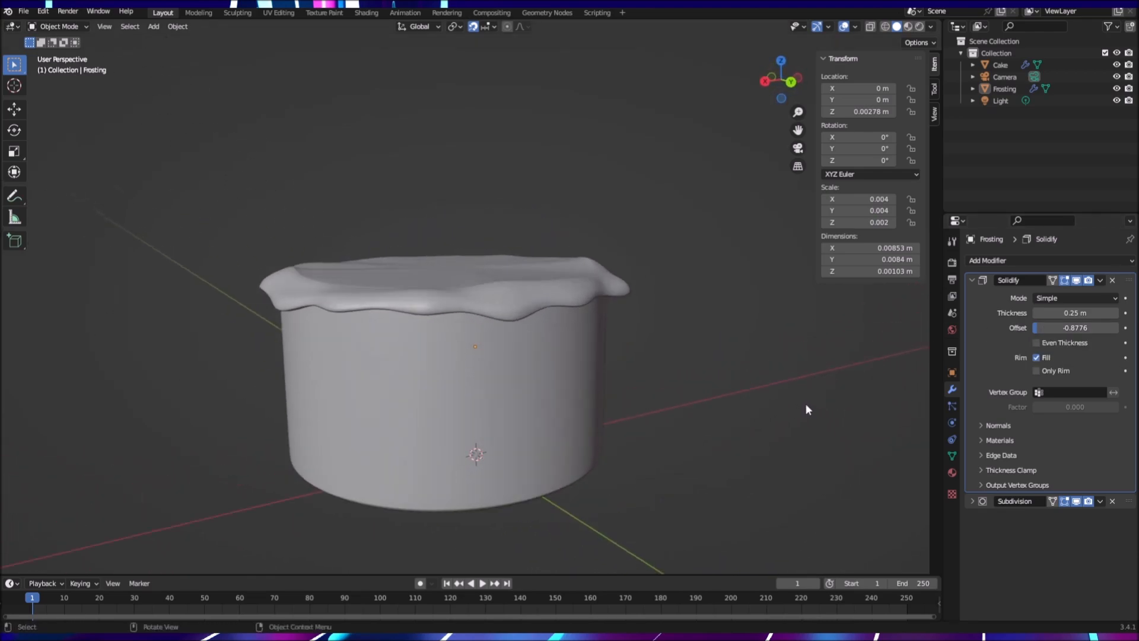
{"action": "scroll", "coordinate": [789, 401], "scroll_direction": "up", "scroll_amount": 4}
{"action": "scroll", "coordinate": [788, 400], "scroll_direction": "down", "scroll_amount": 4}
{"action": "middle_click_drag", "start_coordinate": [740, 407], "coordinate": [680, 397]}
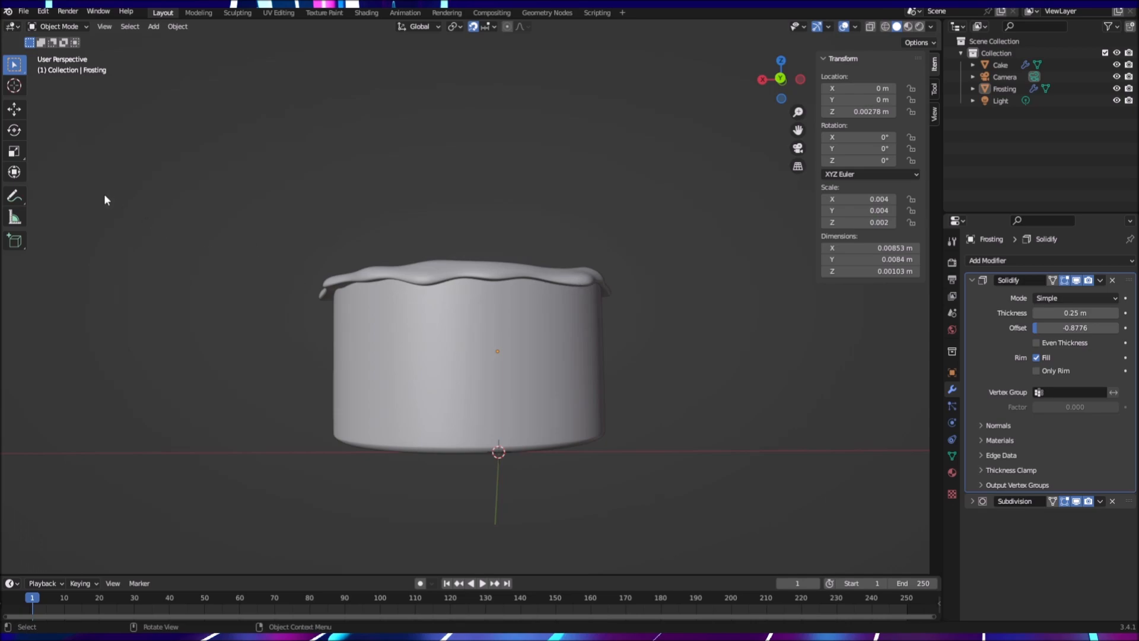
Step: Enter Edit Mode on the frosting and disable the Solidify modifier's viewport display, keeping Subdivision displayed
{"action": "key", "text": "Tab"}
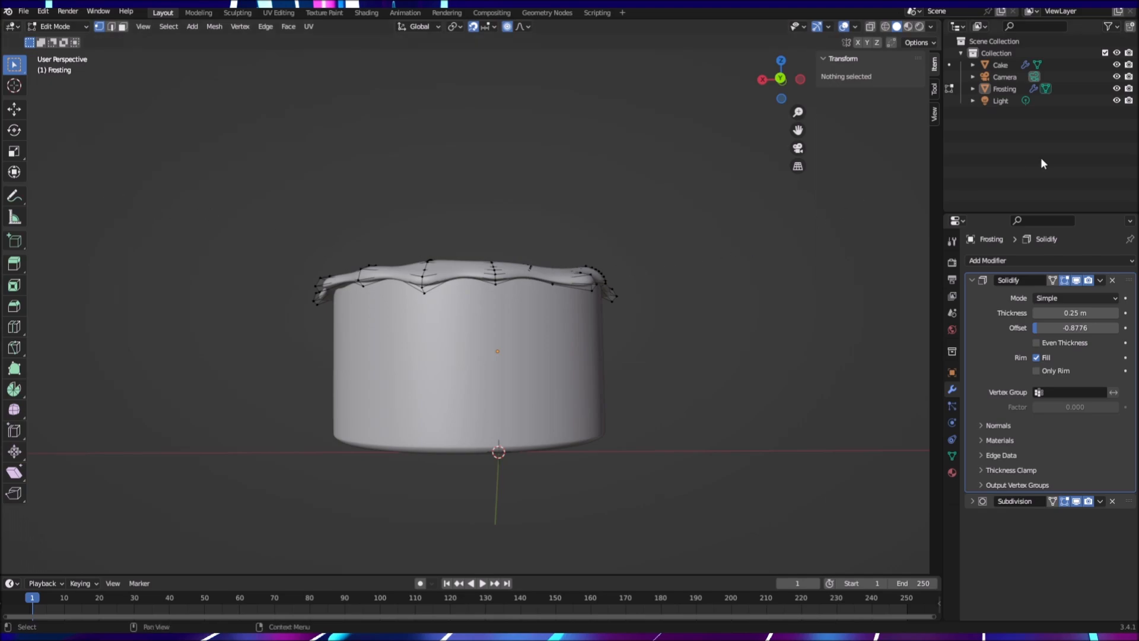
{"action": "left_click", "coordinate": [1077, 281]}
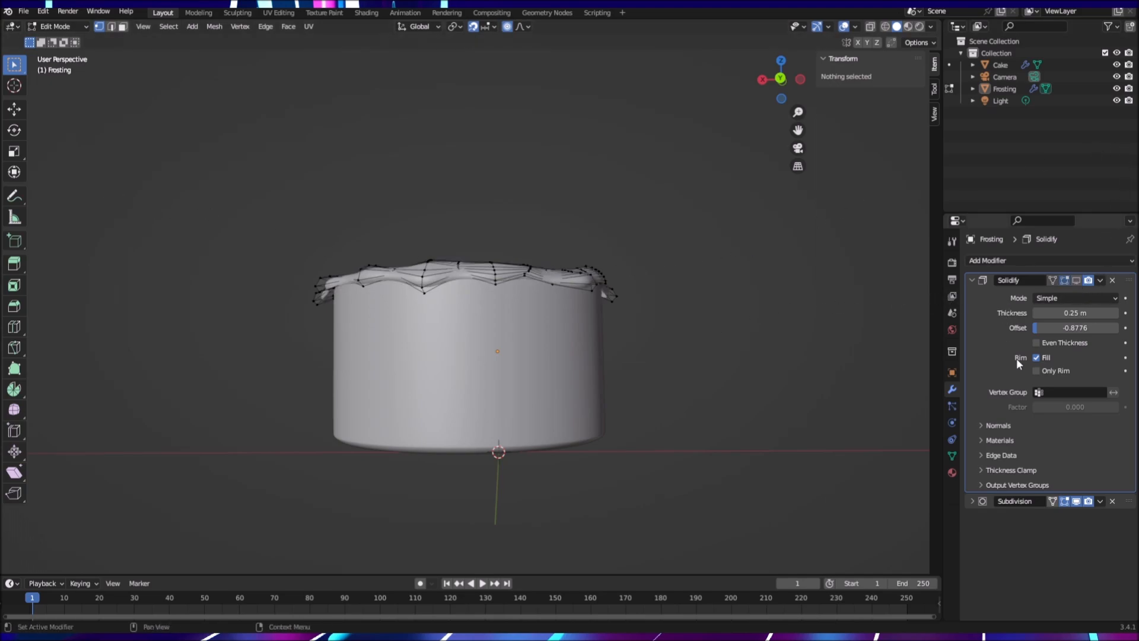
{"action": "left_click", "coordinate": [1077, 501]}
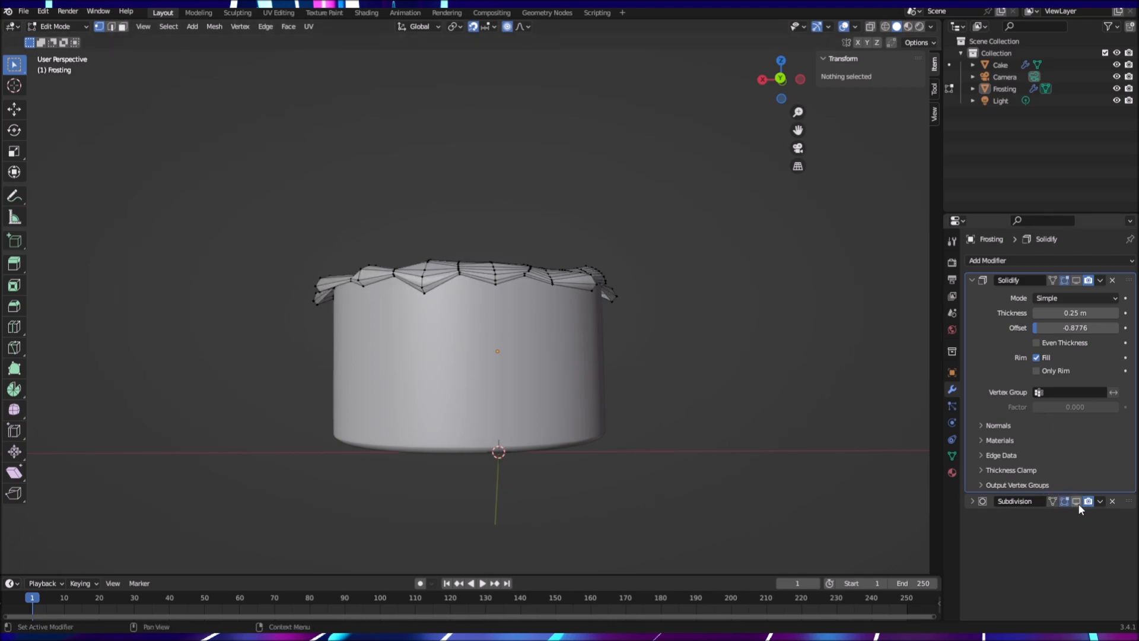
{"action": "left_click", "coordinate": [1077, 502]}
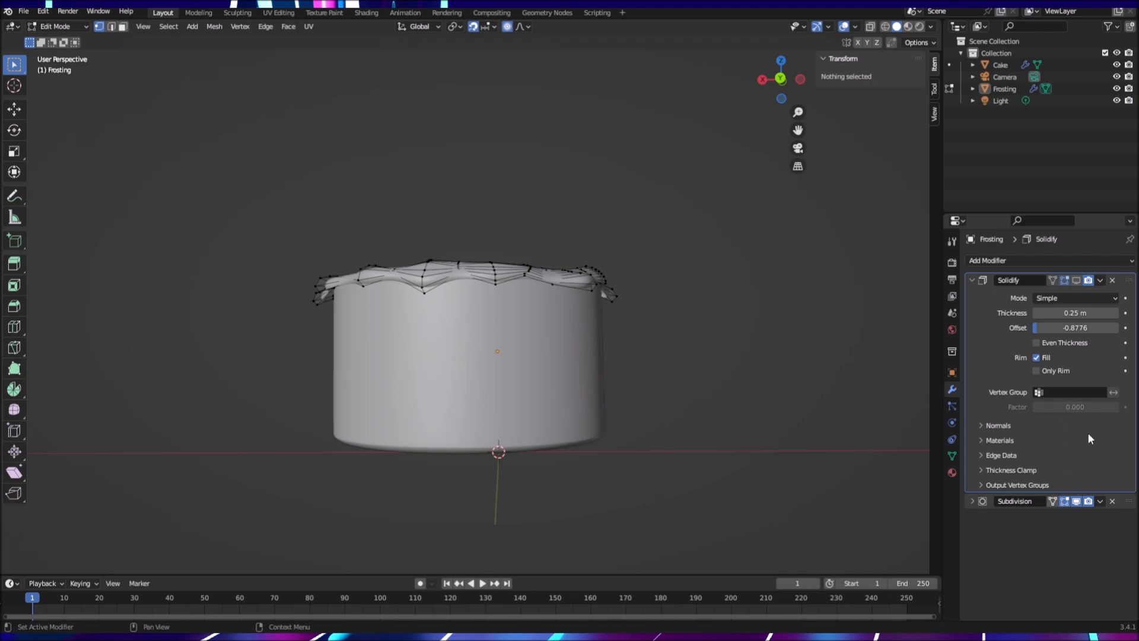
{"action": "middle_click_drag", "start_coordinate": [849, 351], "coordinate": [814, 407]}
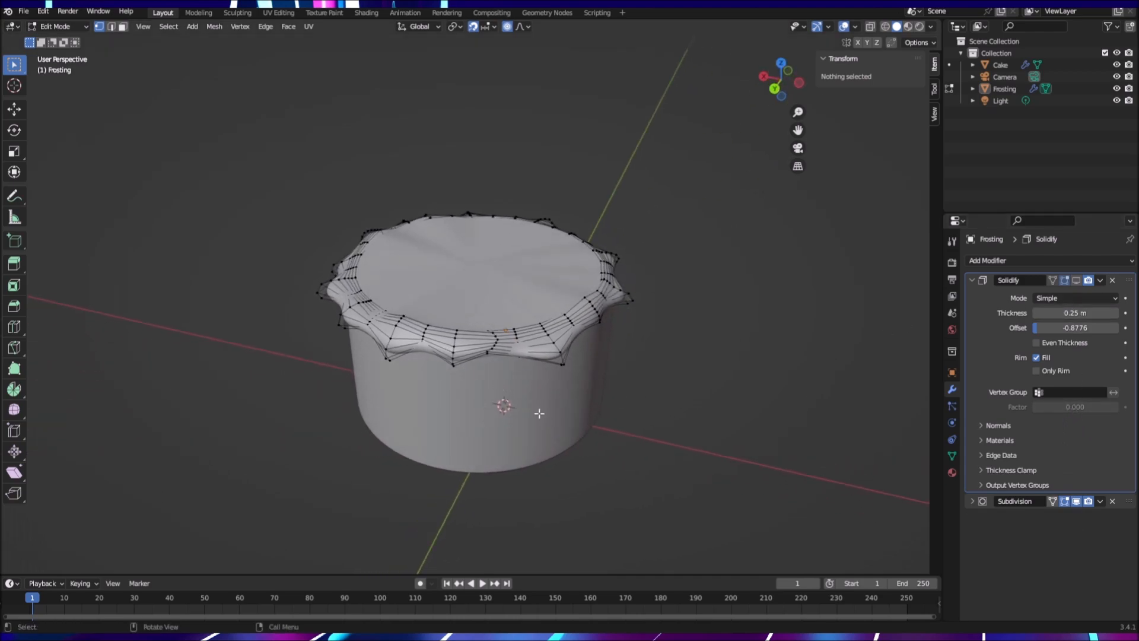
Step: Try to move a vertex above the tip of the frosting's front drip with proportional editing, and turn snapping off
{"action": "left_click", "coordinate": [562, 352]}
{"action": "key", "text": "g"}
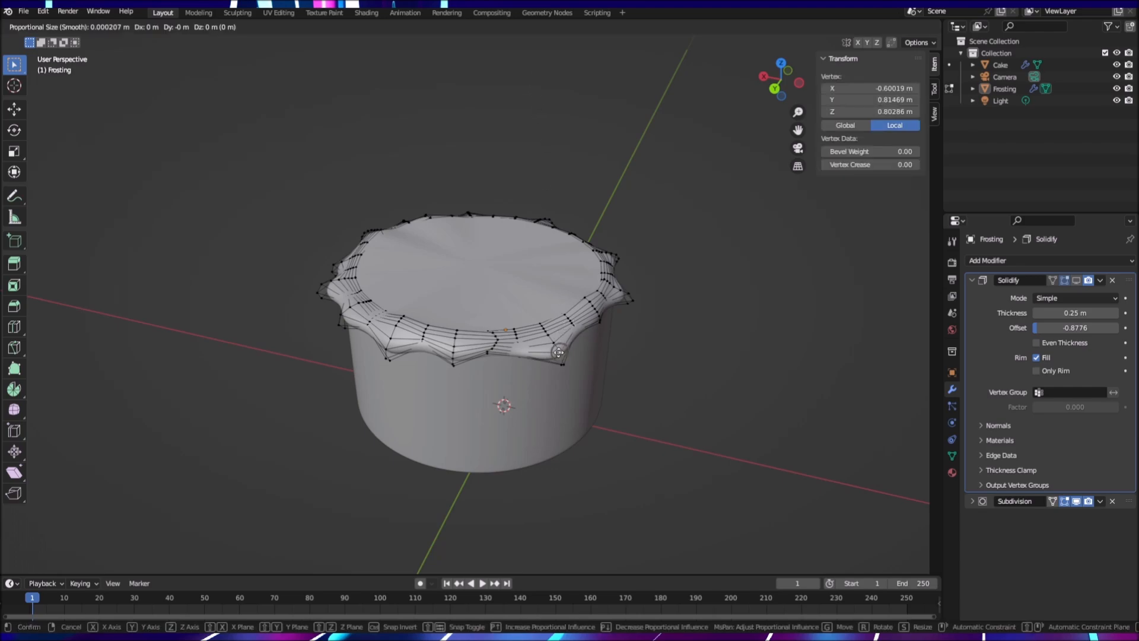
{"action": "scroll", "coordinate": [566, 363], "scroll_direction": "up", "scroll_amount": 1}
{"action": "scroll", "coordinate": [563, 355], "scroll_direction": "down", "scroll_amount": 2}
{"action": "left_click", "coordinate": [568, 374]}
{"action": "middle_click_drag", "start_coordinate": [623, 384], "coordinate": [568, 357]}
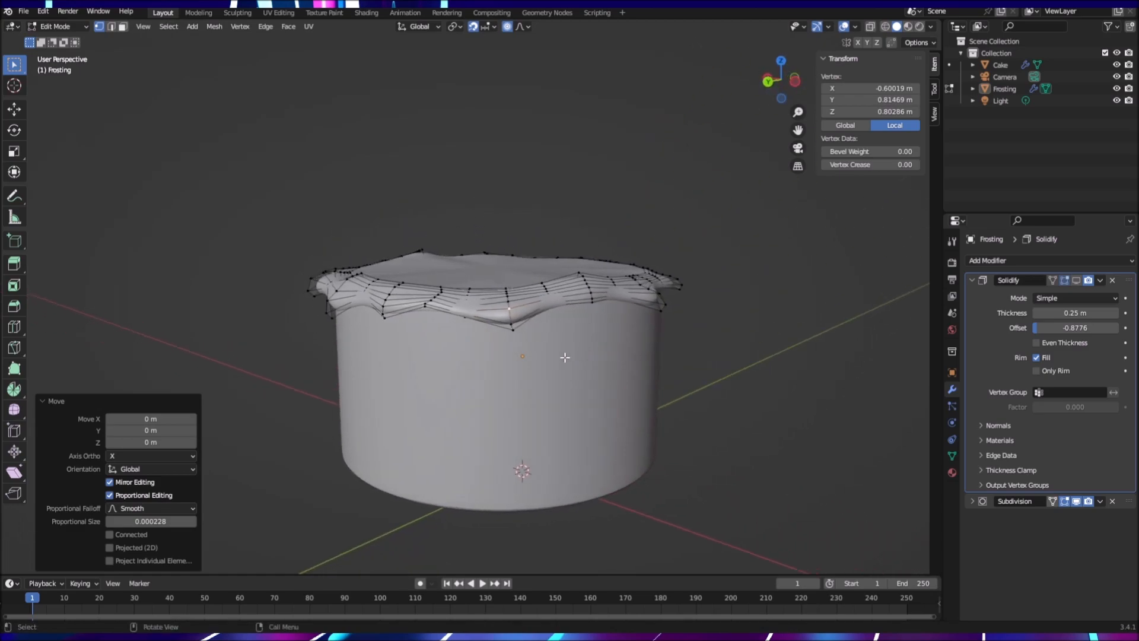
{"action": "scroll", "coordinate": [541, 362], "scroll_direction": "up", "scroll_amount": 2}
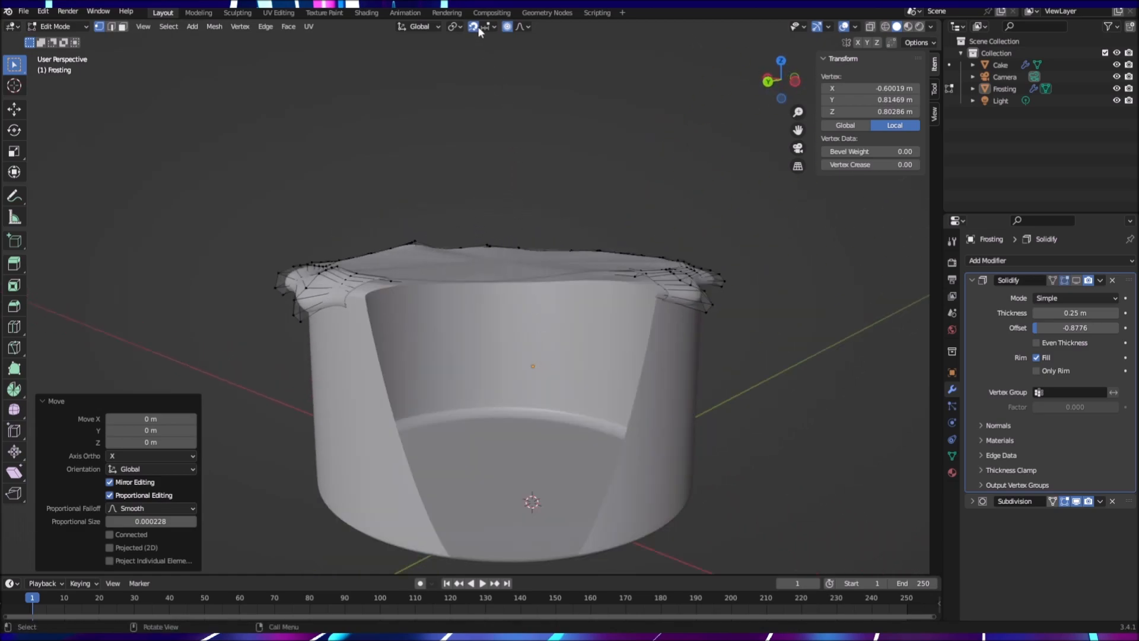
{"action": "scroll", "coordinate": [765, 356], "scroll_direction": "down", "scroll_amount": 2}
Step: Lengthen the frosting's front drip by pulling its stacked lower vertices downward, moving the tip vertex about -0.00036 m along Z
{"action": "left_click", "coordinate": [510, 309]}
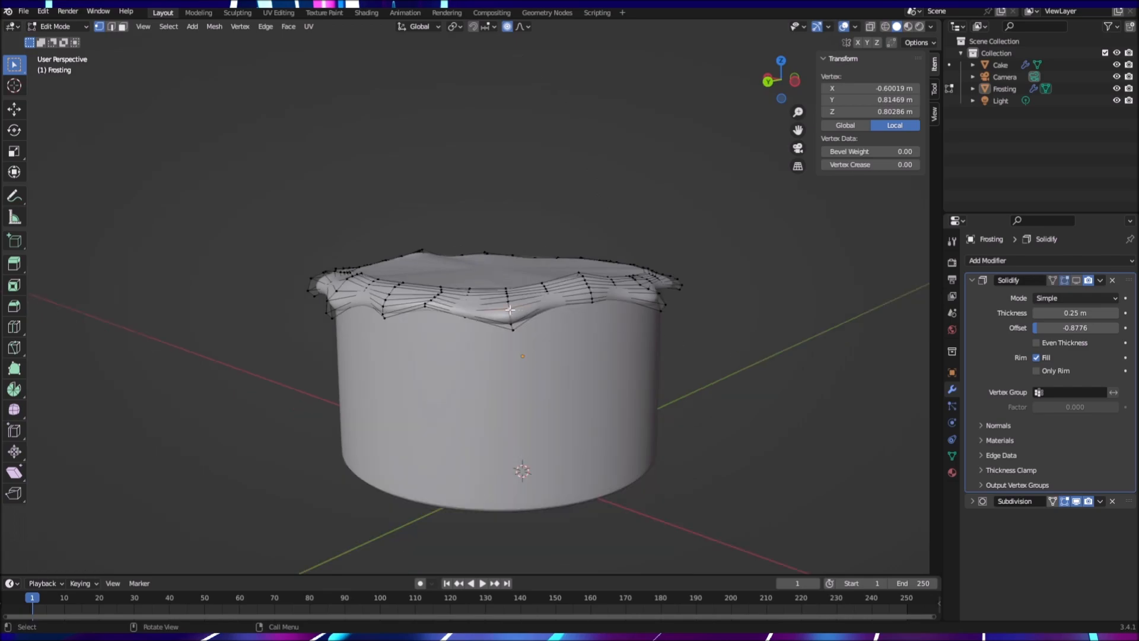
{"action": "key", "text": "g"}
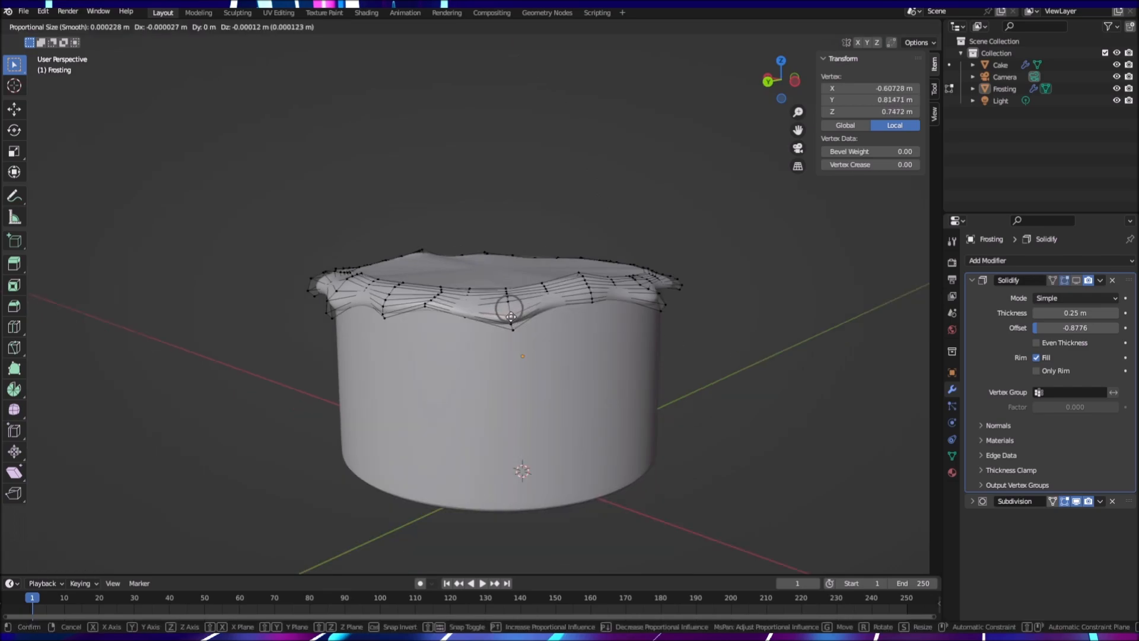
{"action": "left_click", "coordinate": [511, 318]}
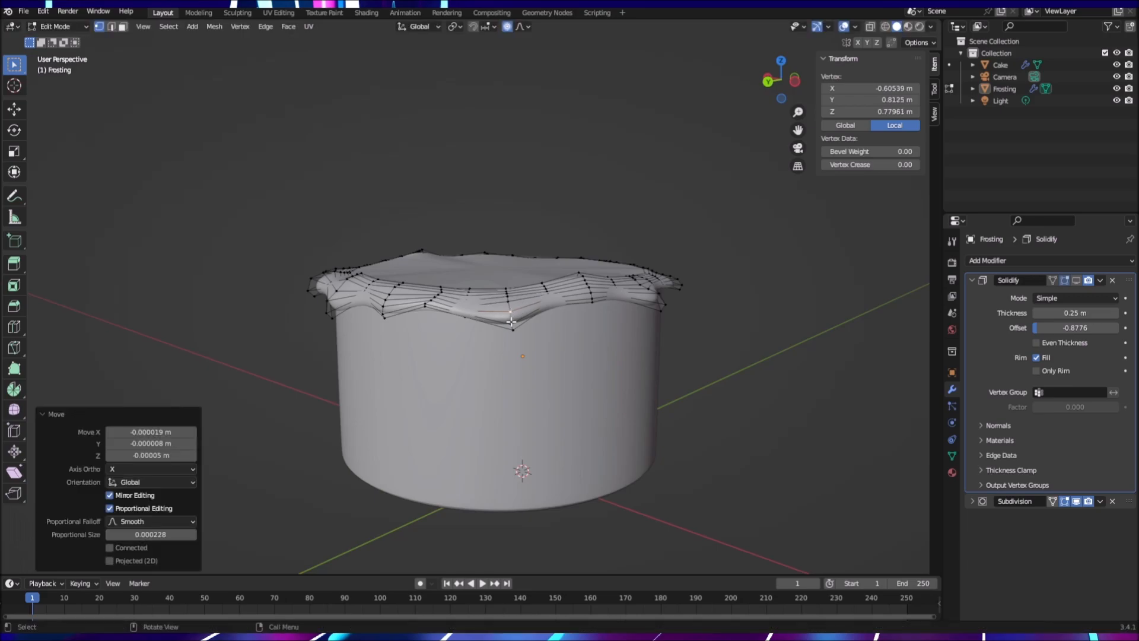
{"action": "left_click", "coordinate": [511, 324]}
{"action": "key", "text": "g"}
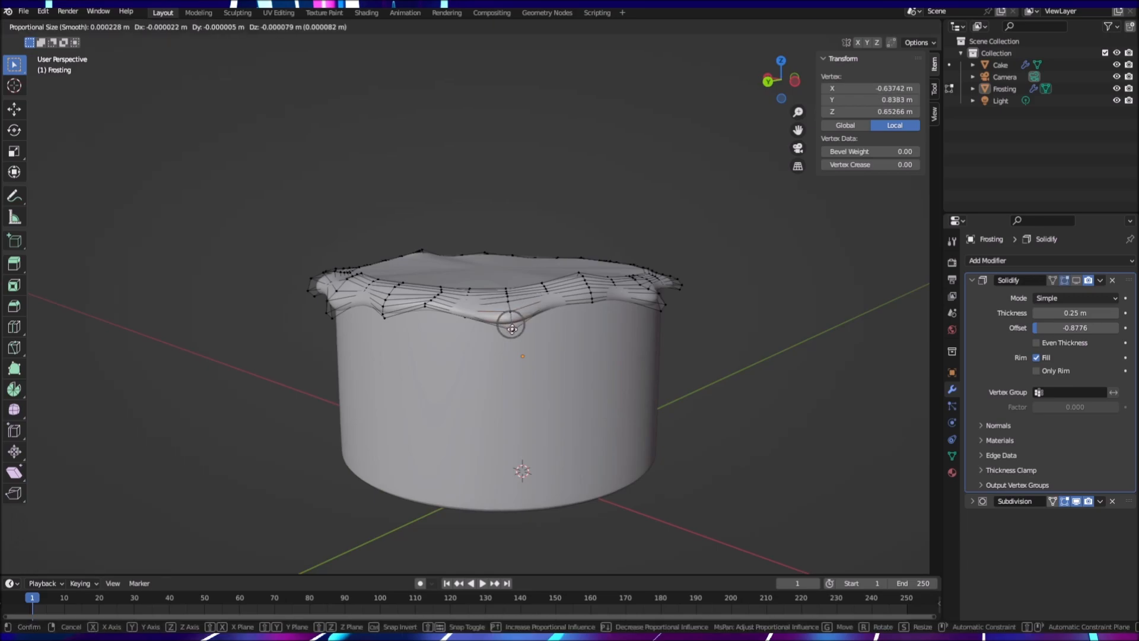
{"action": "left_click", "coordinate": [513, 327]}
{"action": "left_click", "coordinate": [515, 330]}
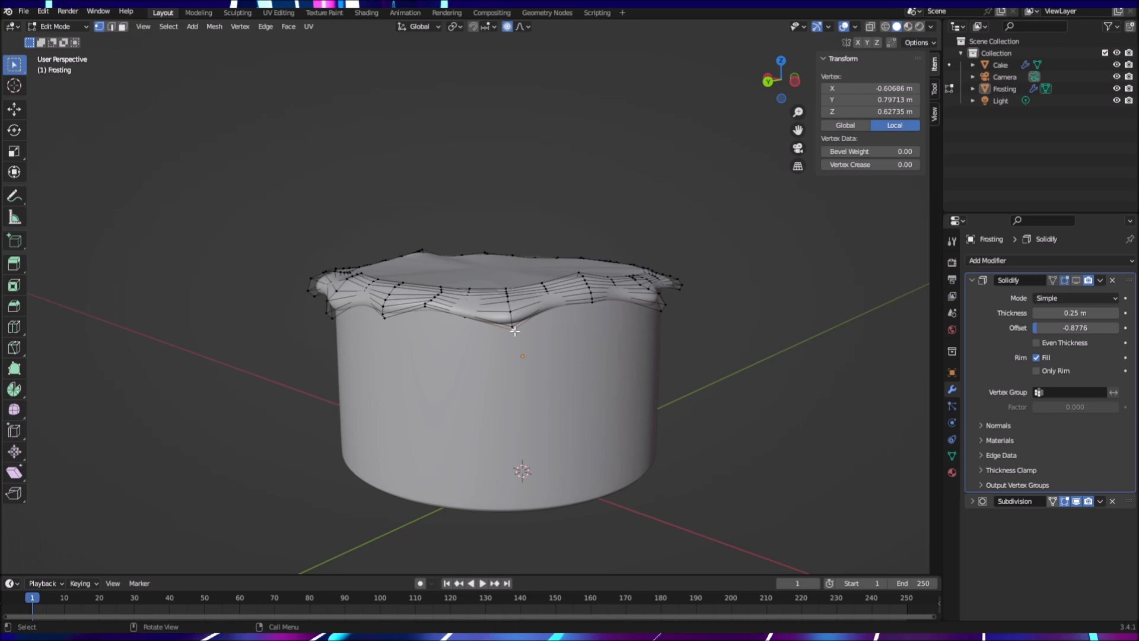
{"action": "key", "text": "g"}
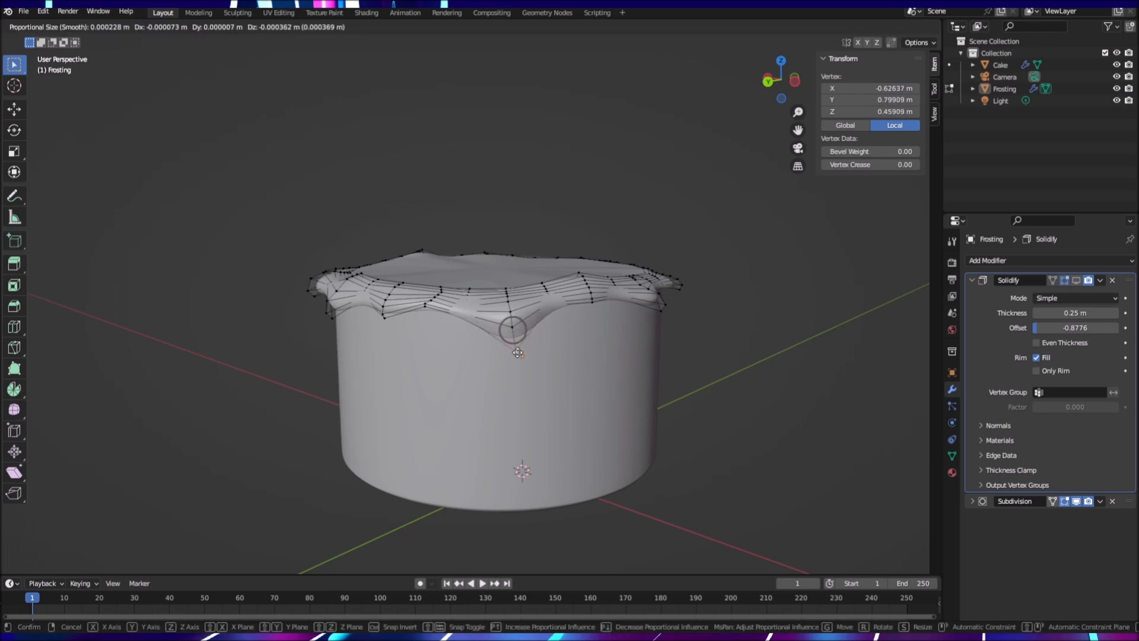
{"action": "left_click", "coordinate": [518, 352]}
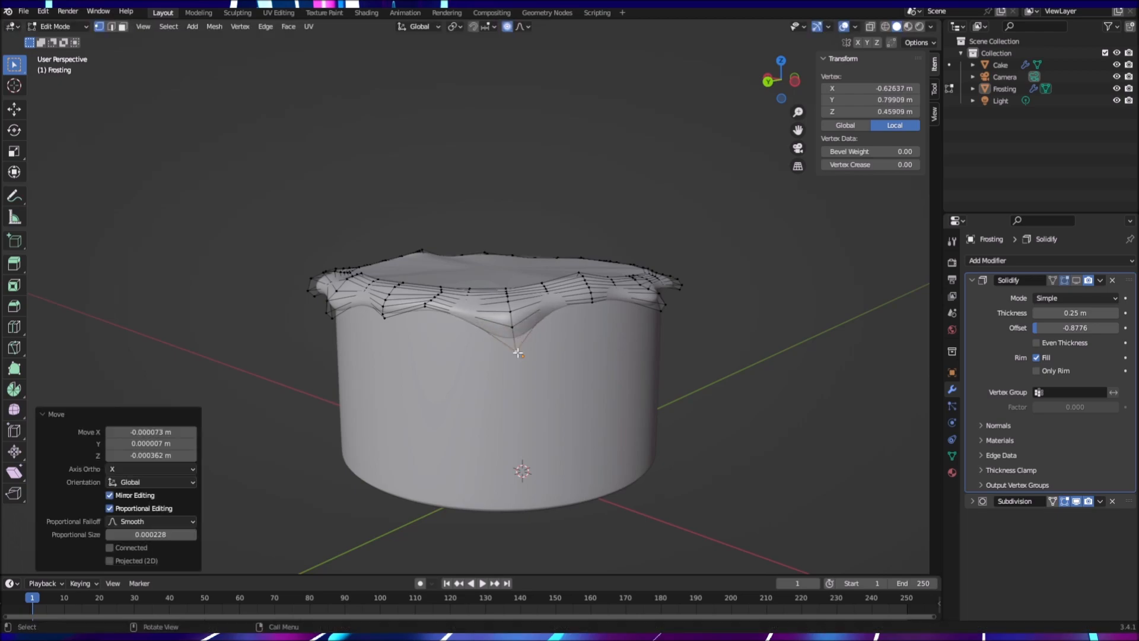
Step: Turn snapping back on and set its snap target to Face Project
{"action": "left_click", "coordinate": [474, 27]}
{"action": "left_click", "coordinate": [494, 27]}
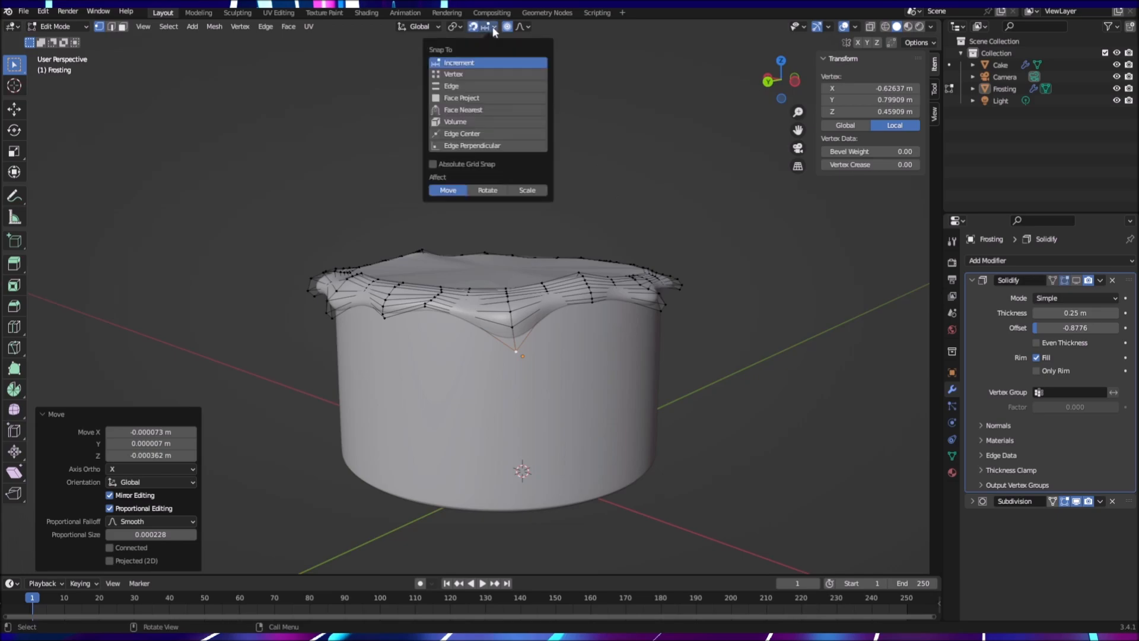
{"action": "left_click", "coordinate": [460, 99]}
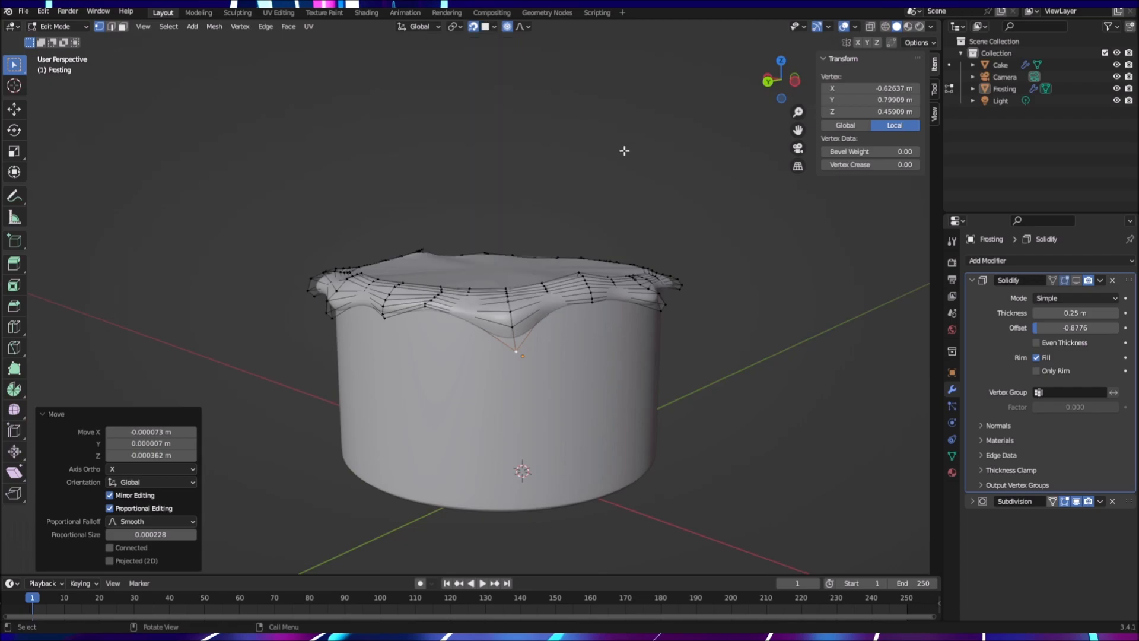
Step: Move the vertex on the frosting's lower rim beside the lengthened front drip, using face-projected snapping
{"action": "left_click", "coordinate": [633, 336]}
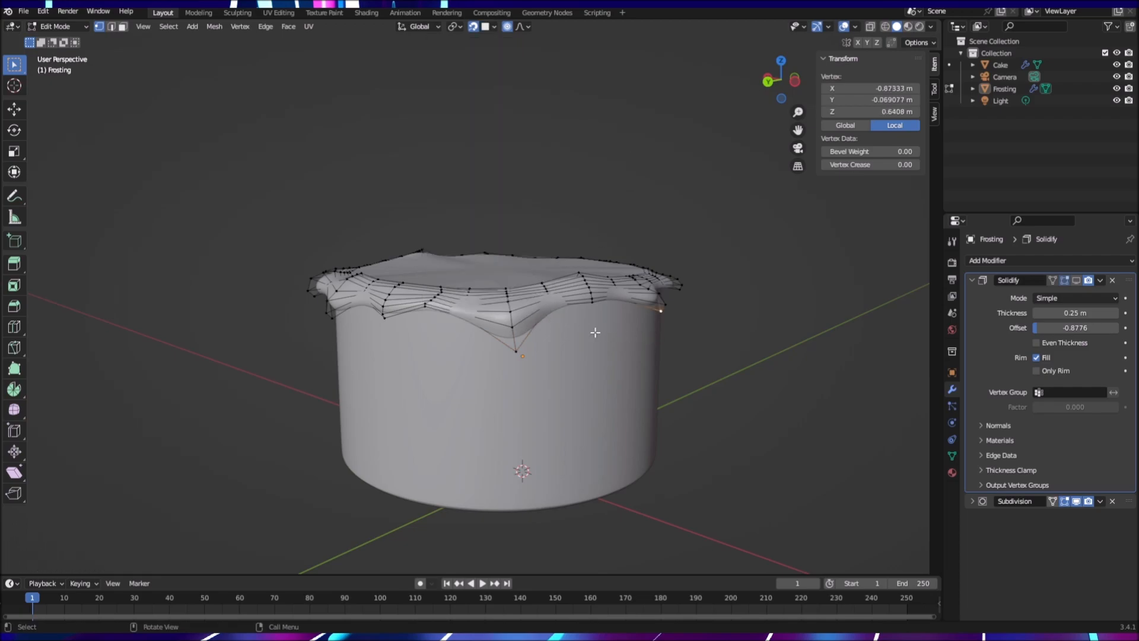
{"action": "left_click", "coordinate": [592, 303]}
{"action": "key", "text": "g"}
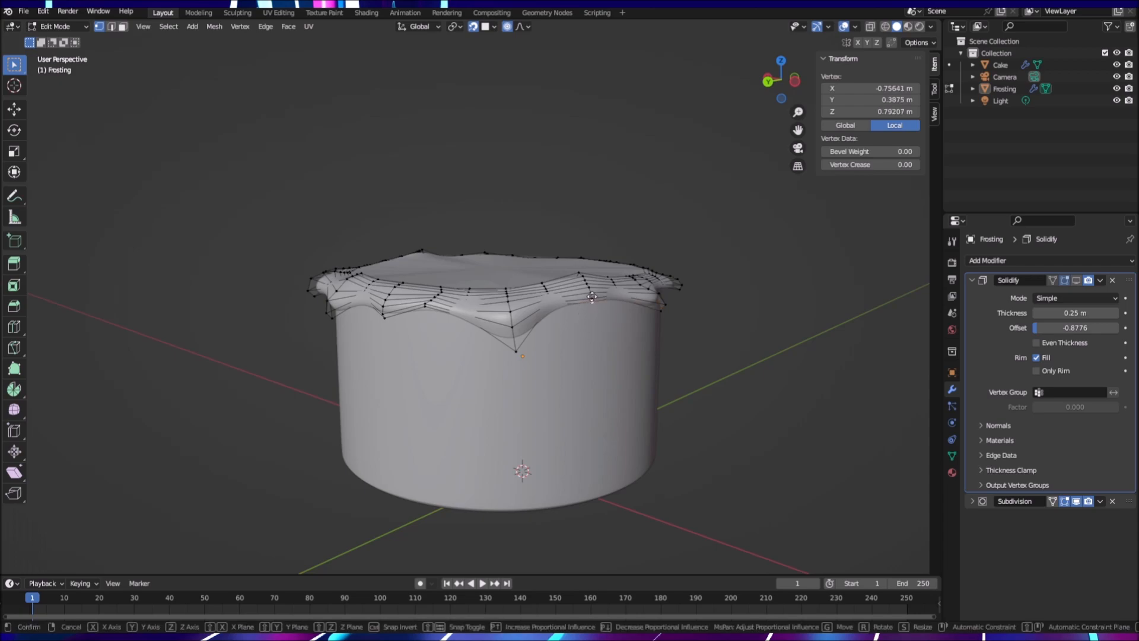